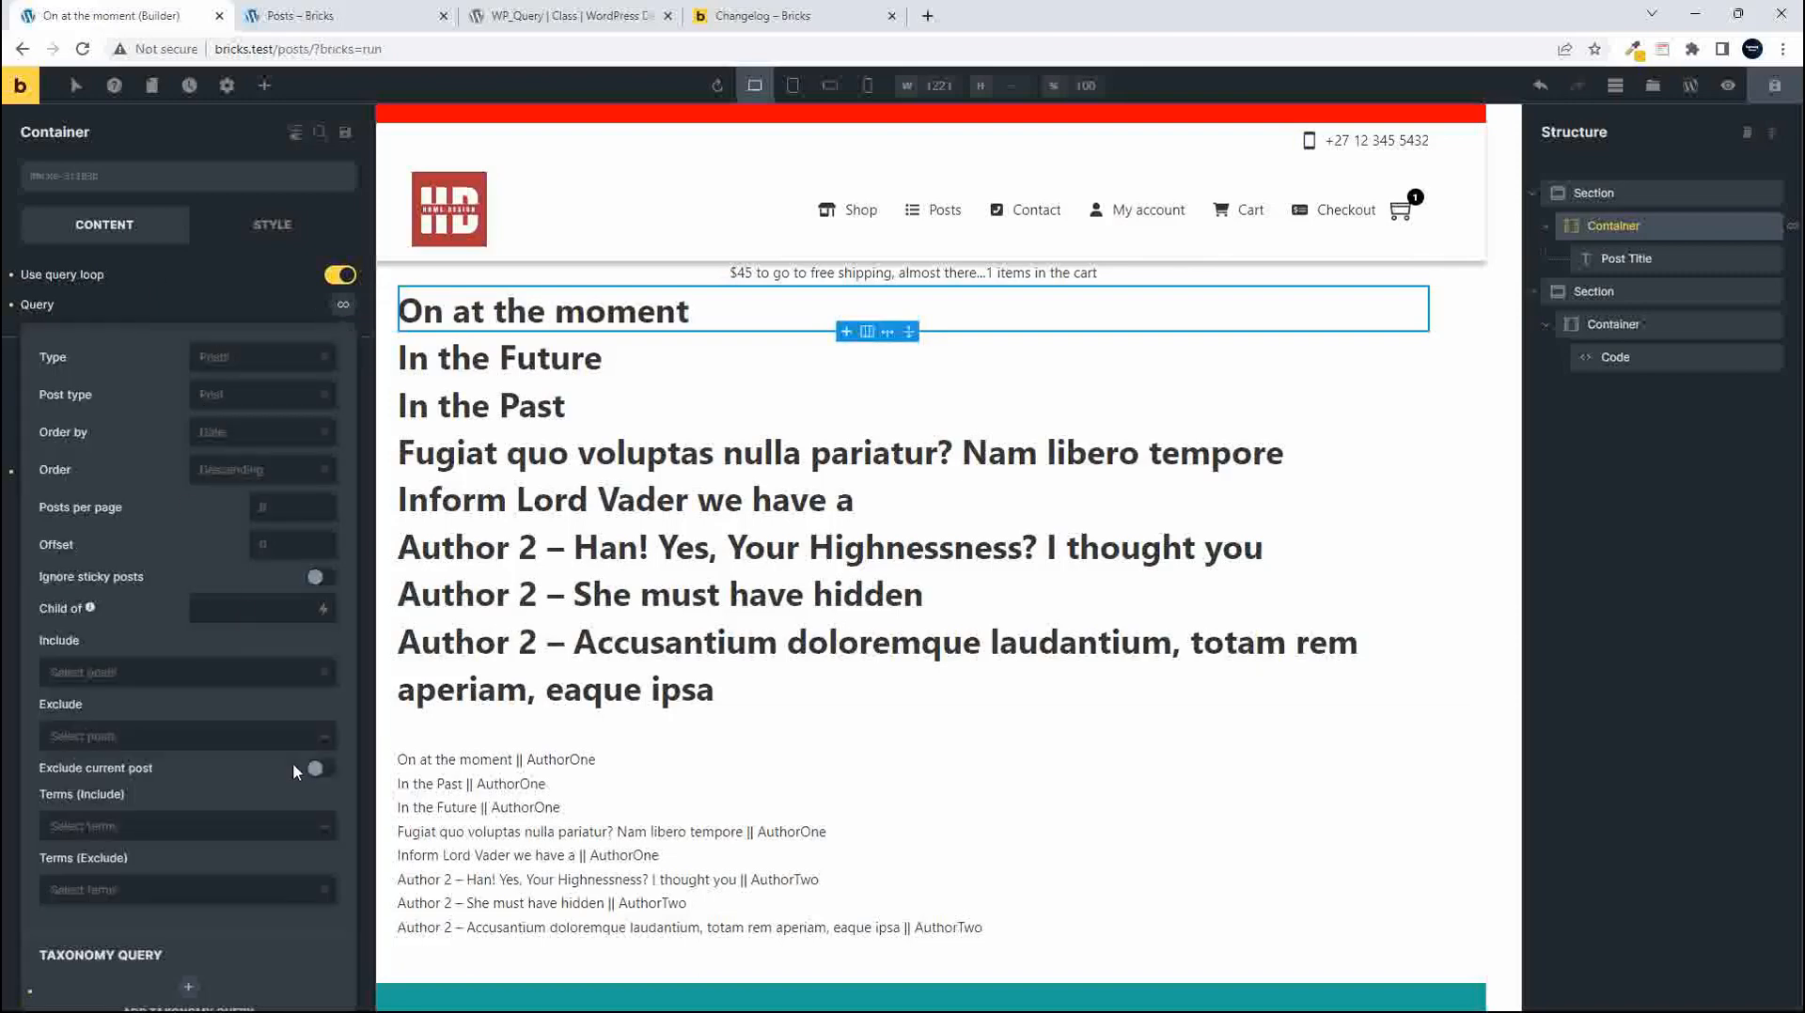
Look up the Author Parameters section in the WP_Query developer reference, and return to the Bricks builder page
click(531, 16)
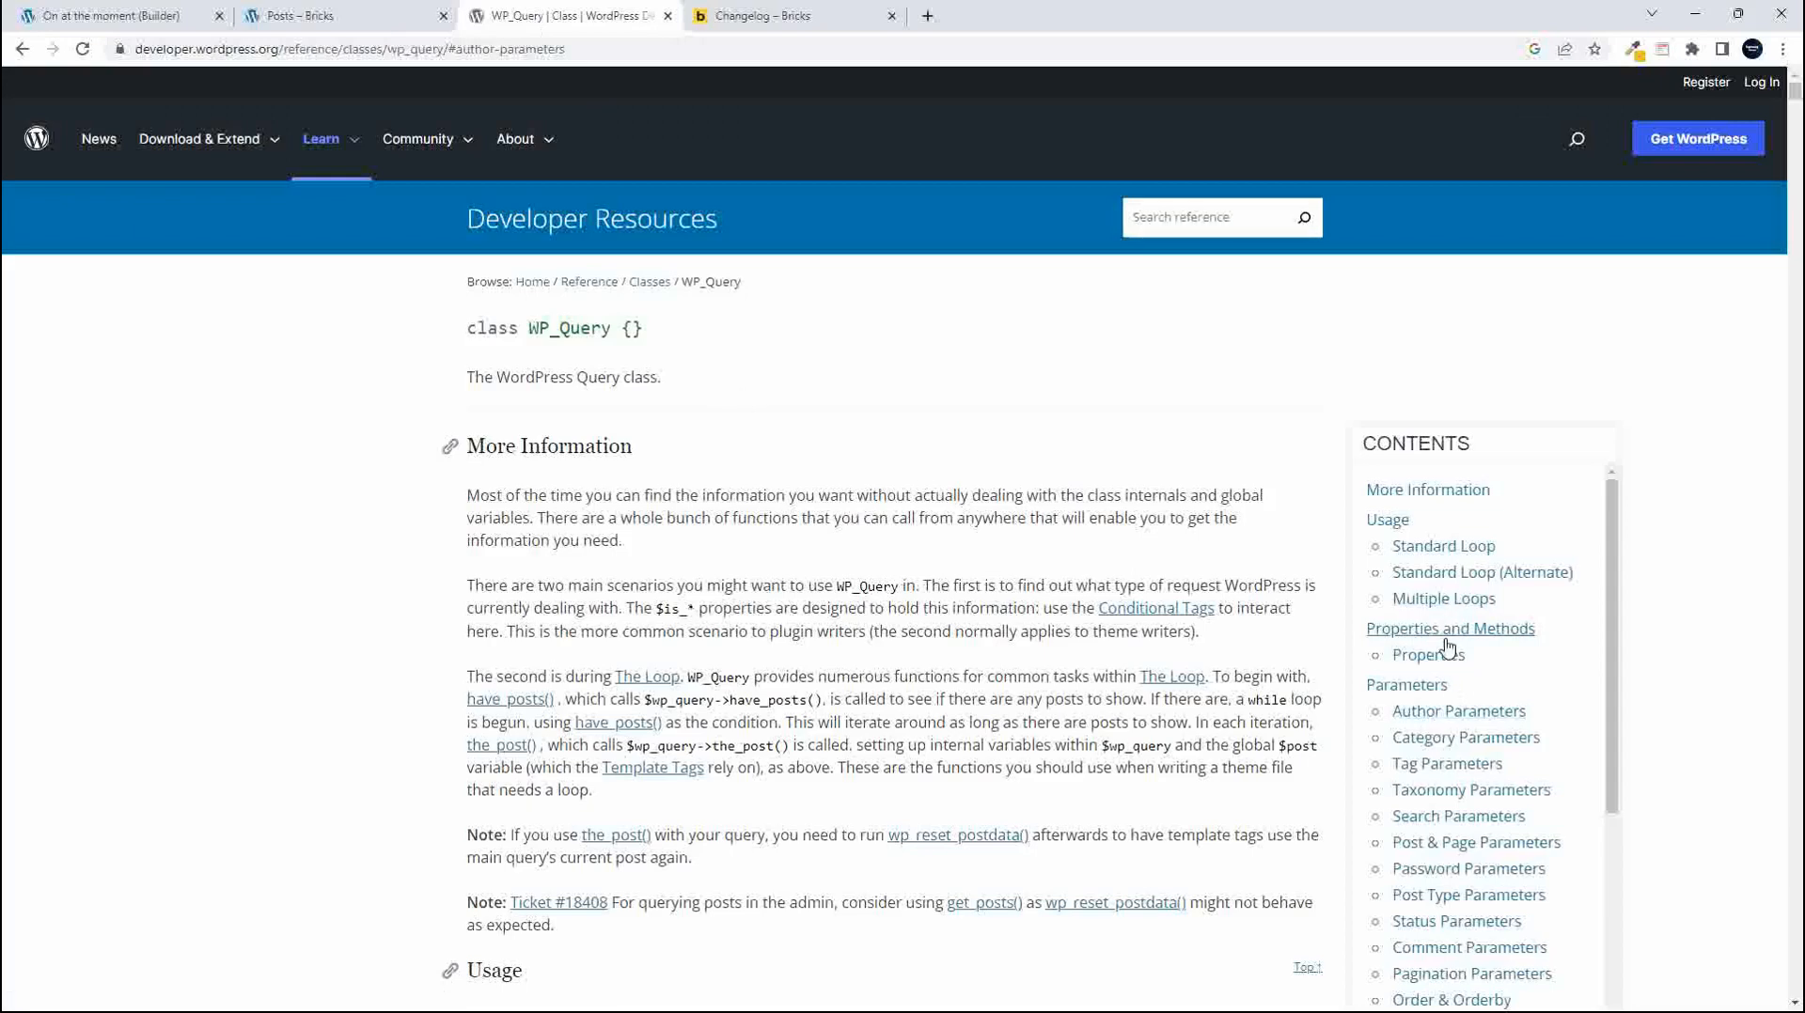
click(1453, 714)
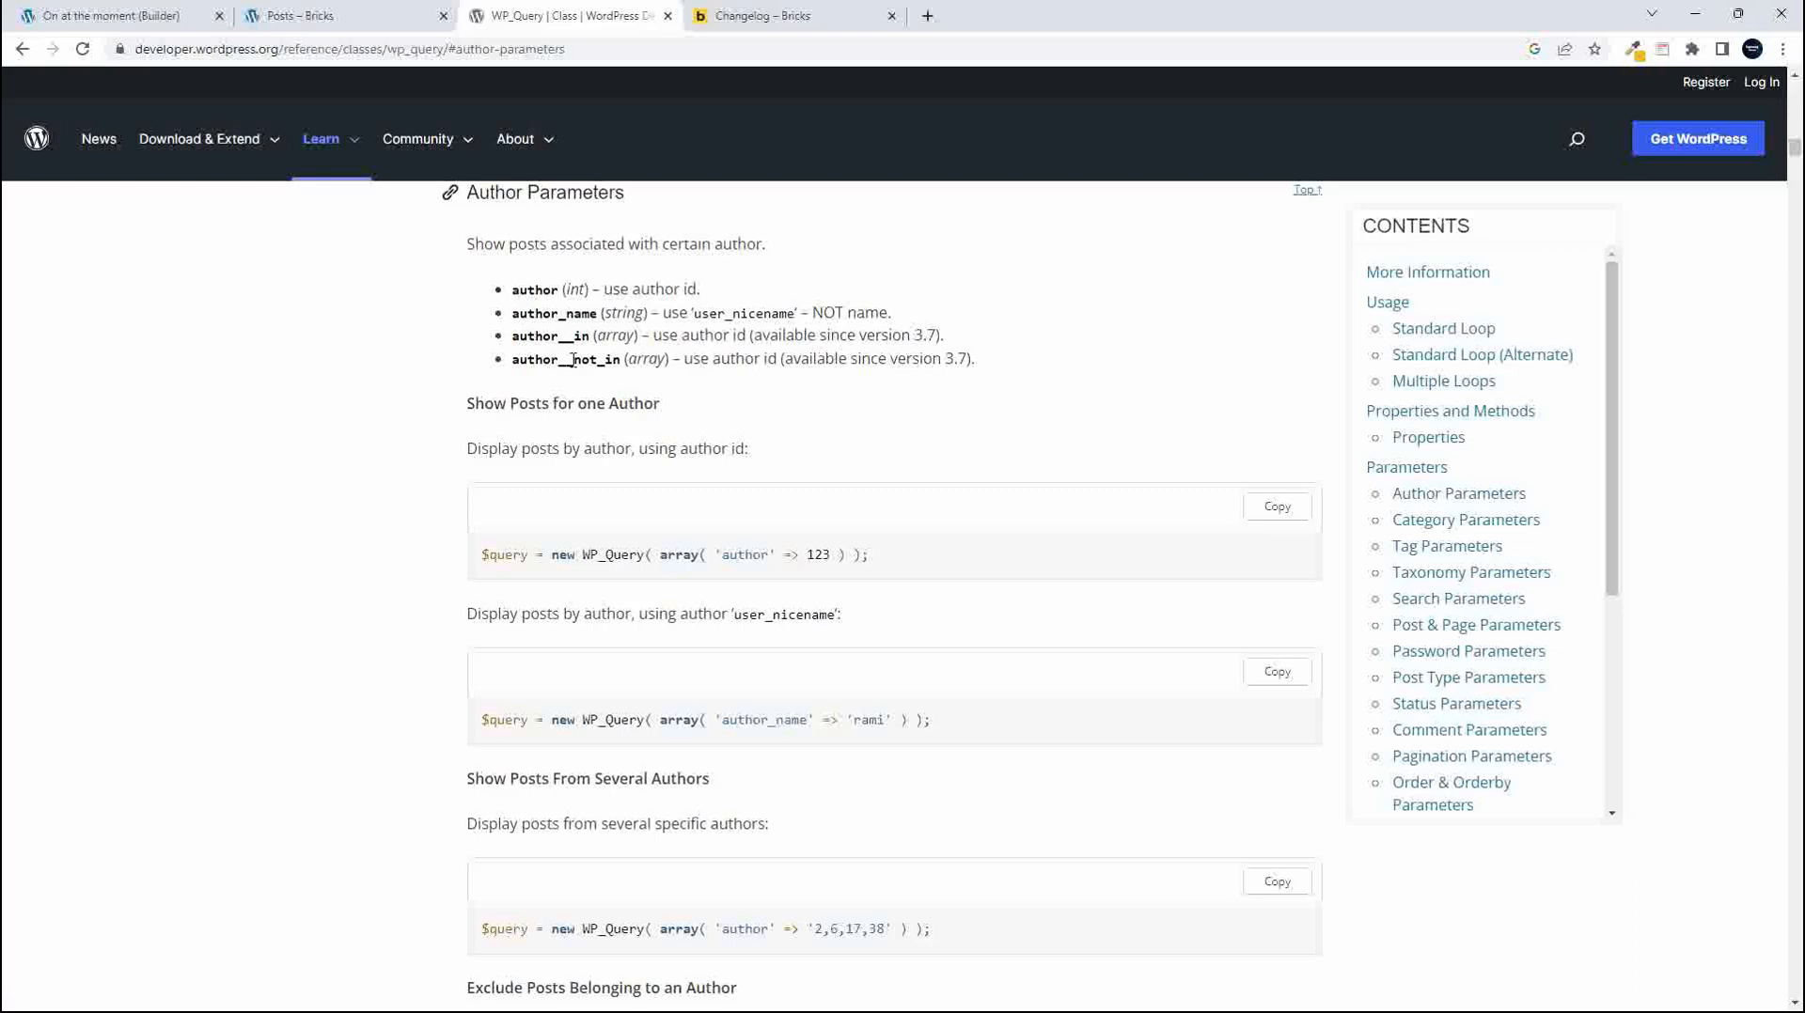
click(92, 17)
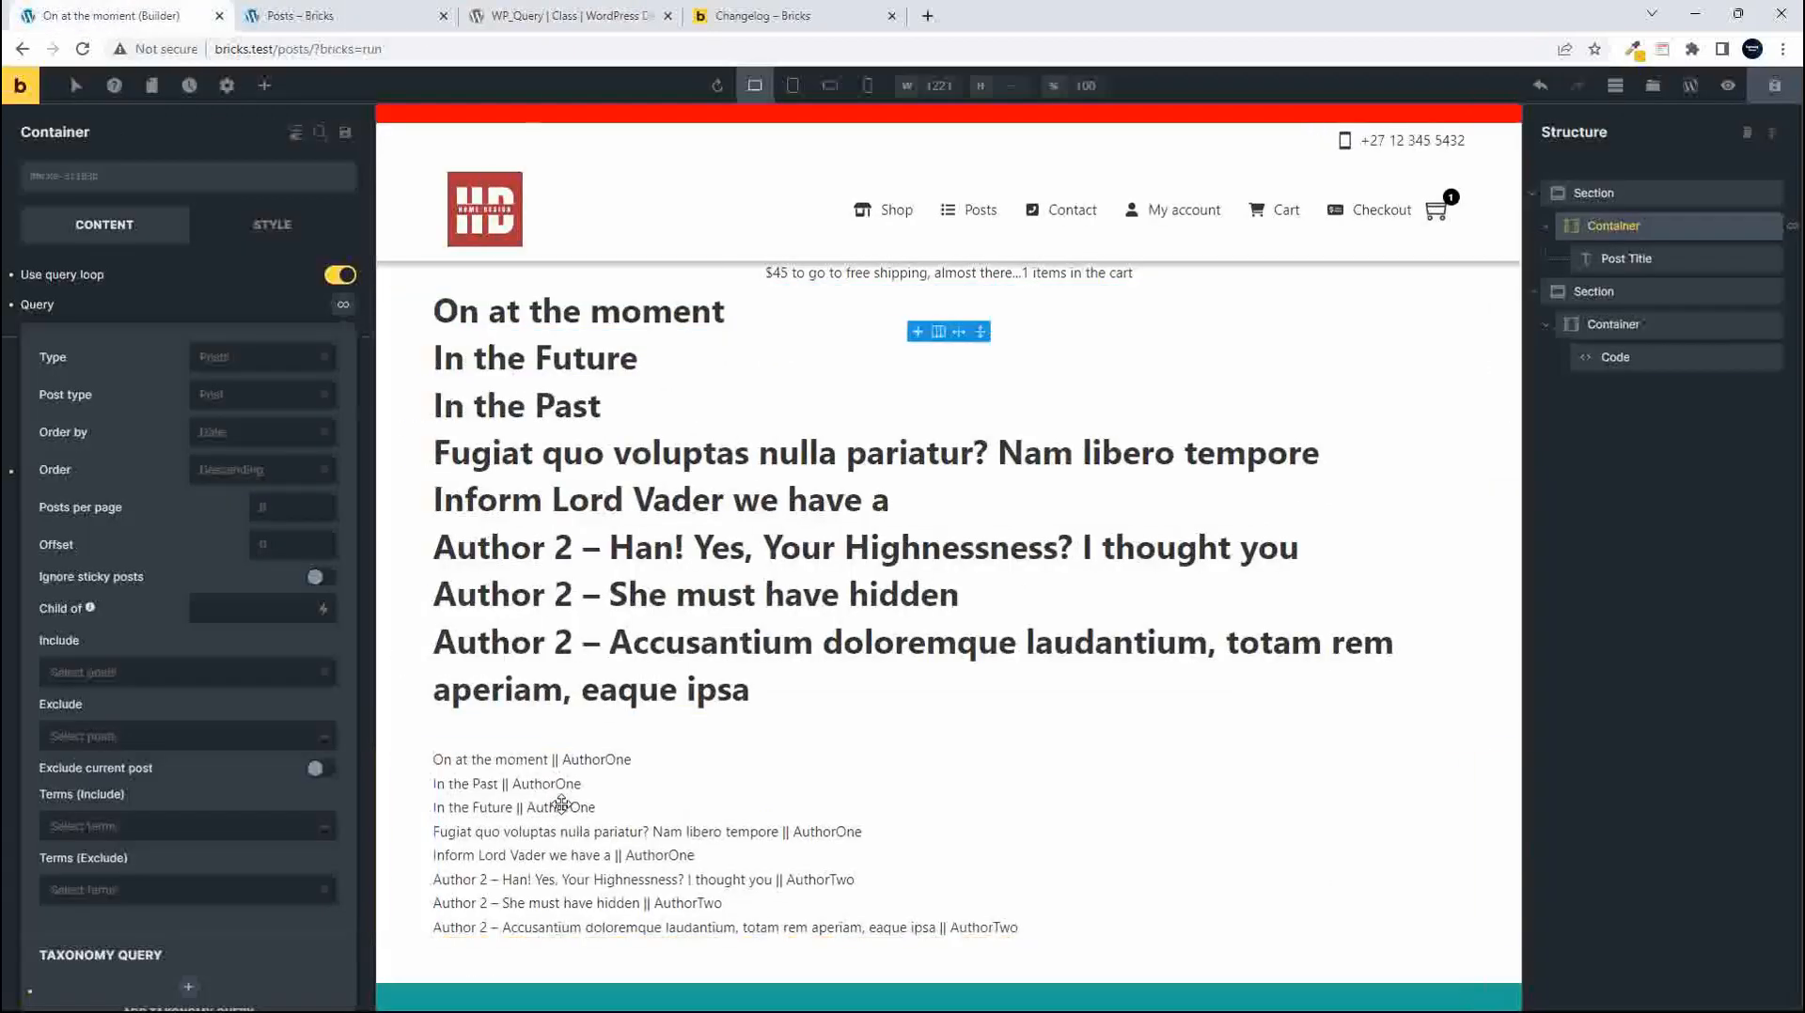
Limit the author__in array in the PHP code element to author ID 2 and run the code
click(561, 804)
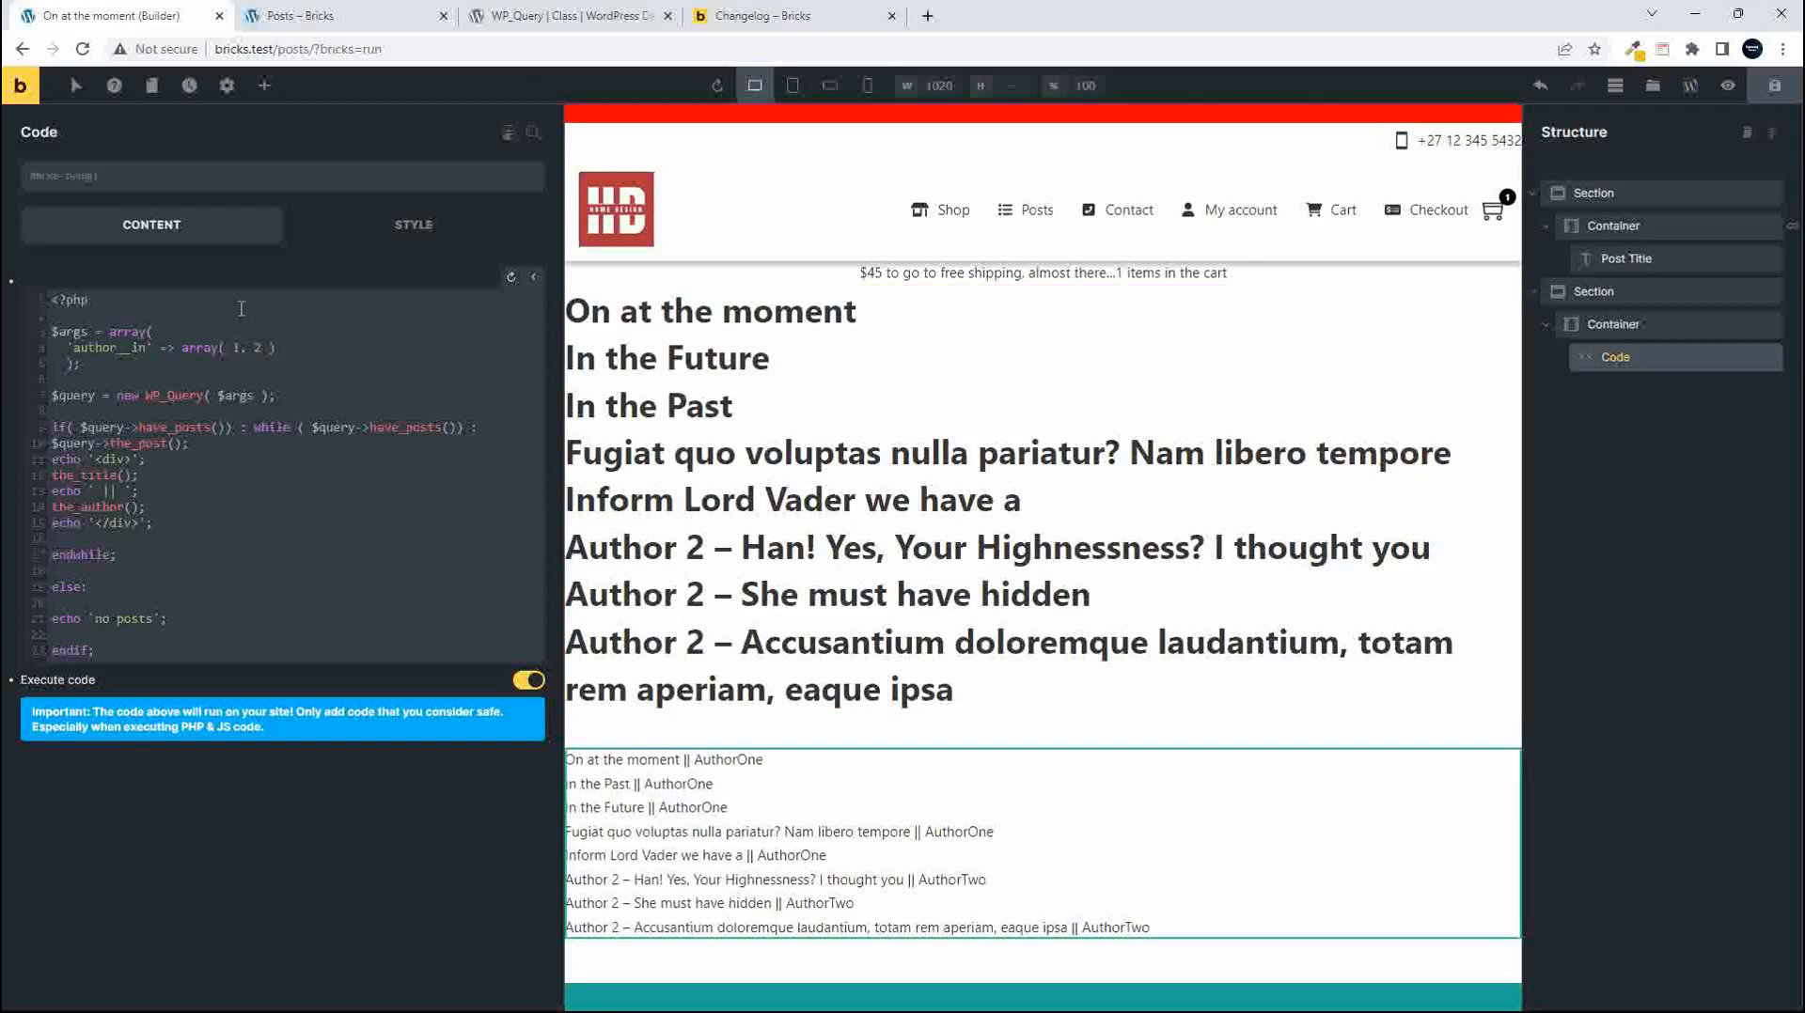
double_click(239, 348)
key(BackSpace)
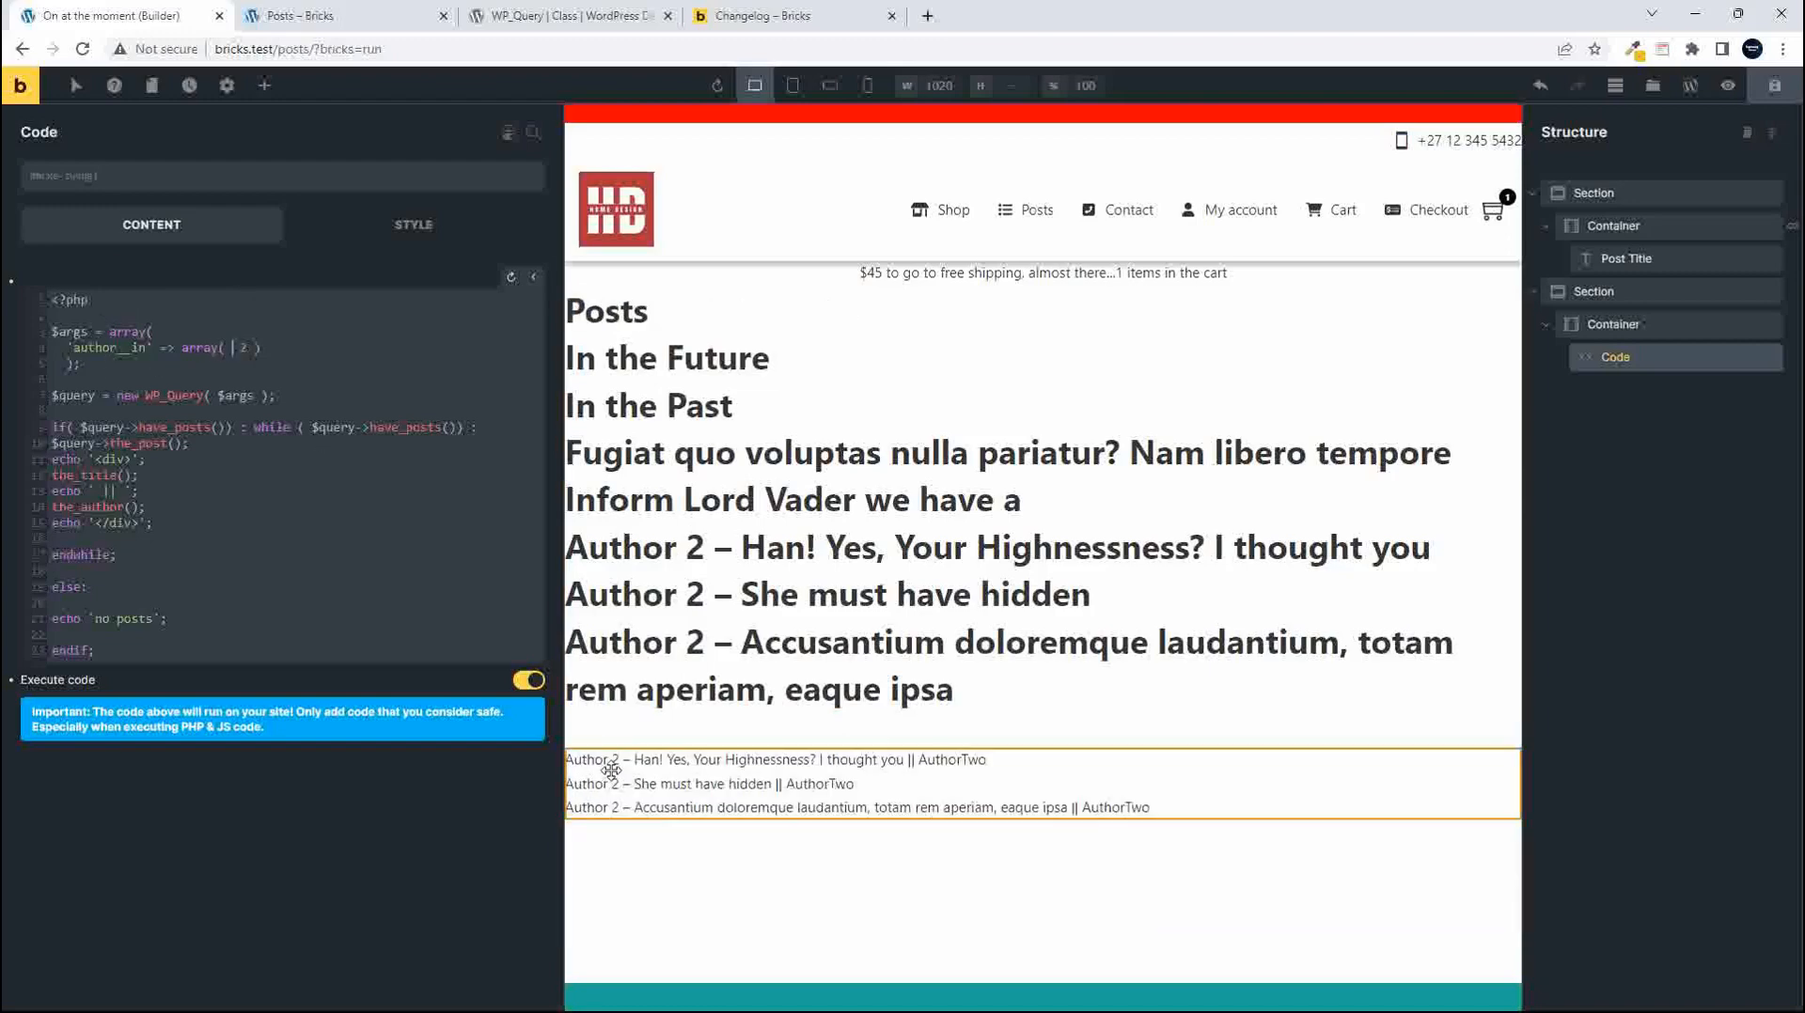
Run the code element's query with author__in set to 1 alone, and again with the array restored to 1, 2
drag(233, 346, 246, 345)
text(1)
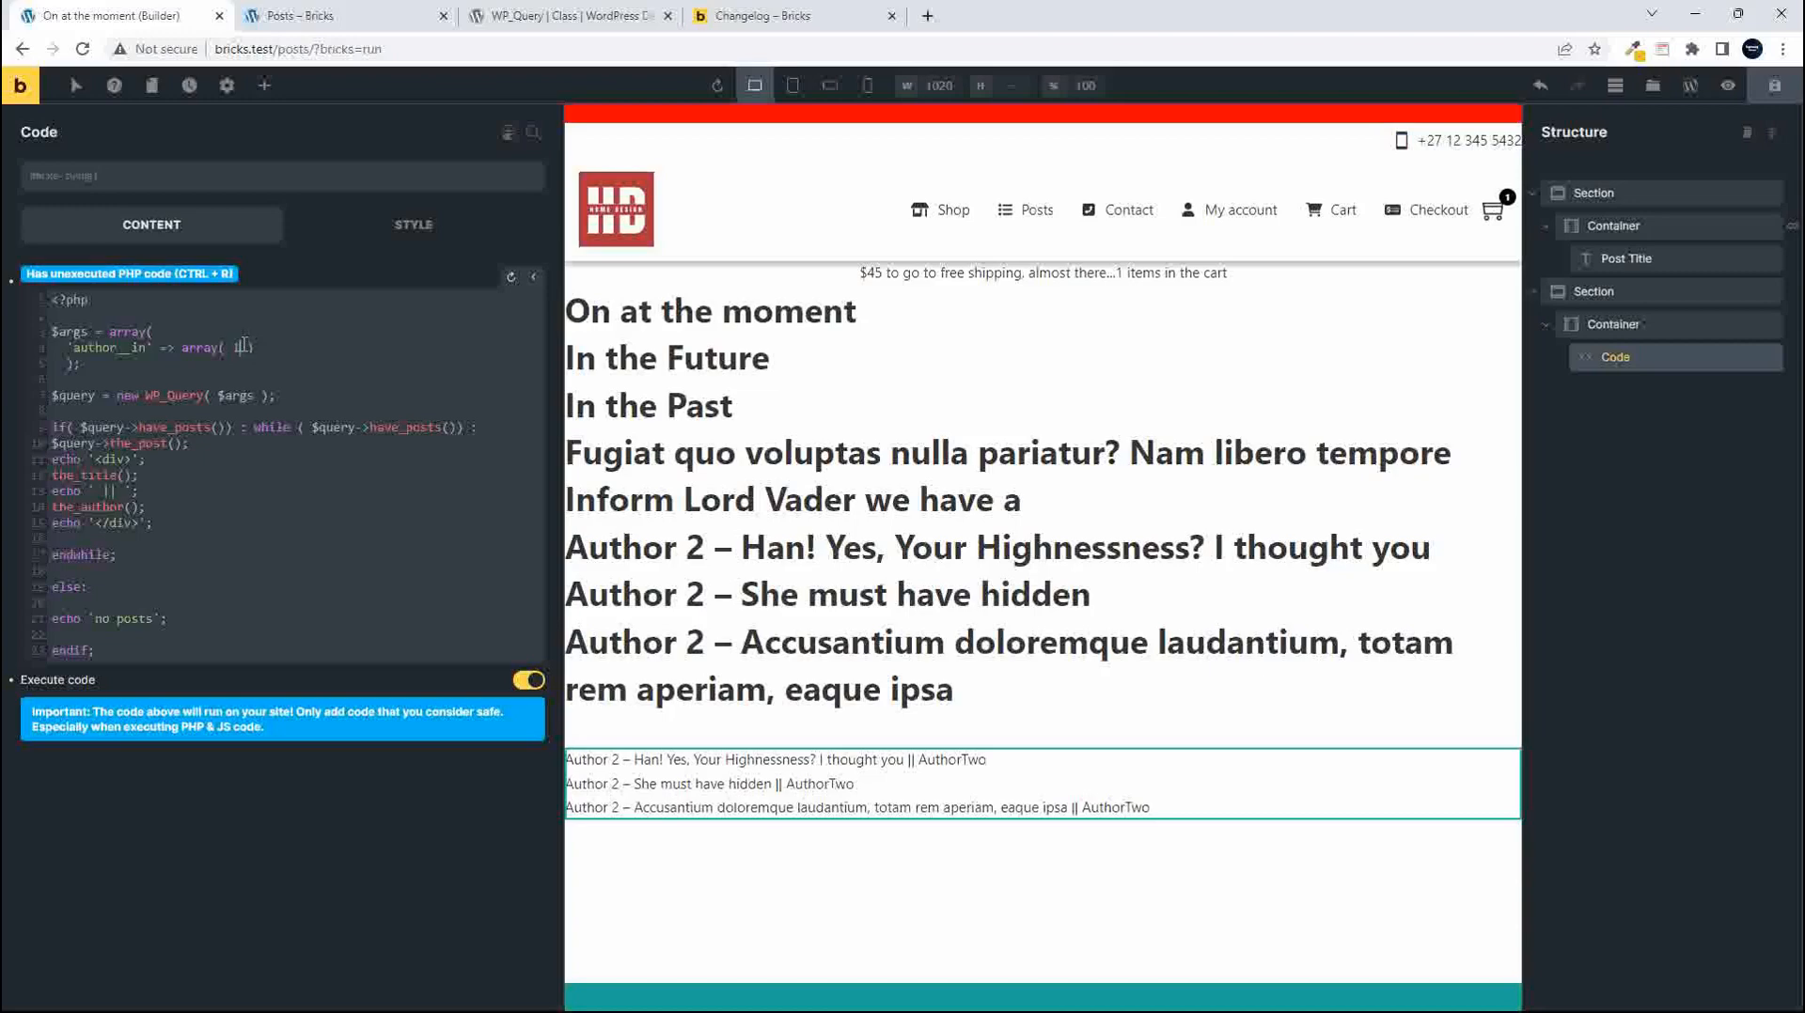
key(ctrl+r)
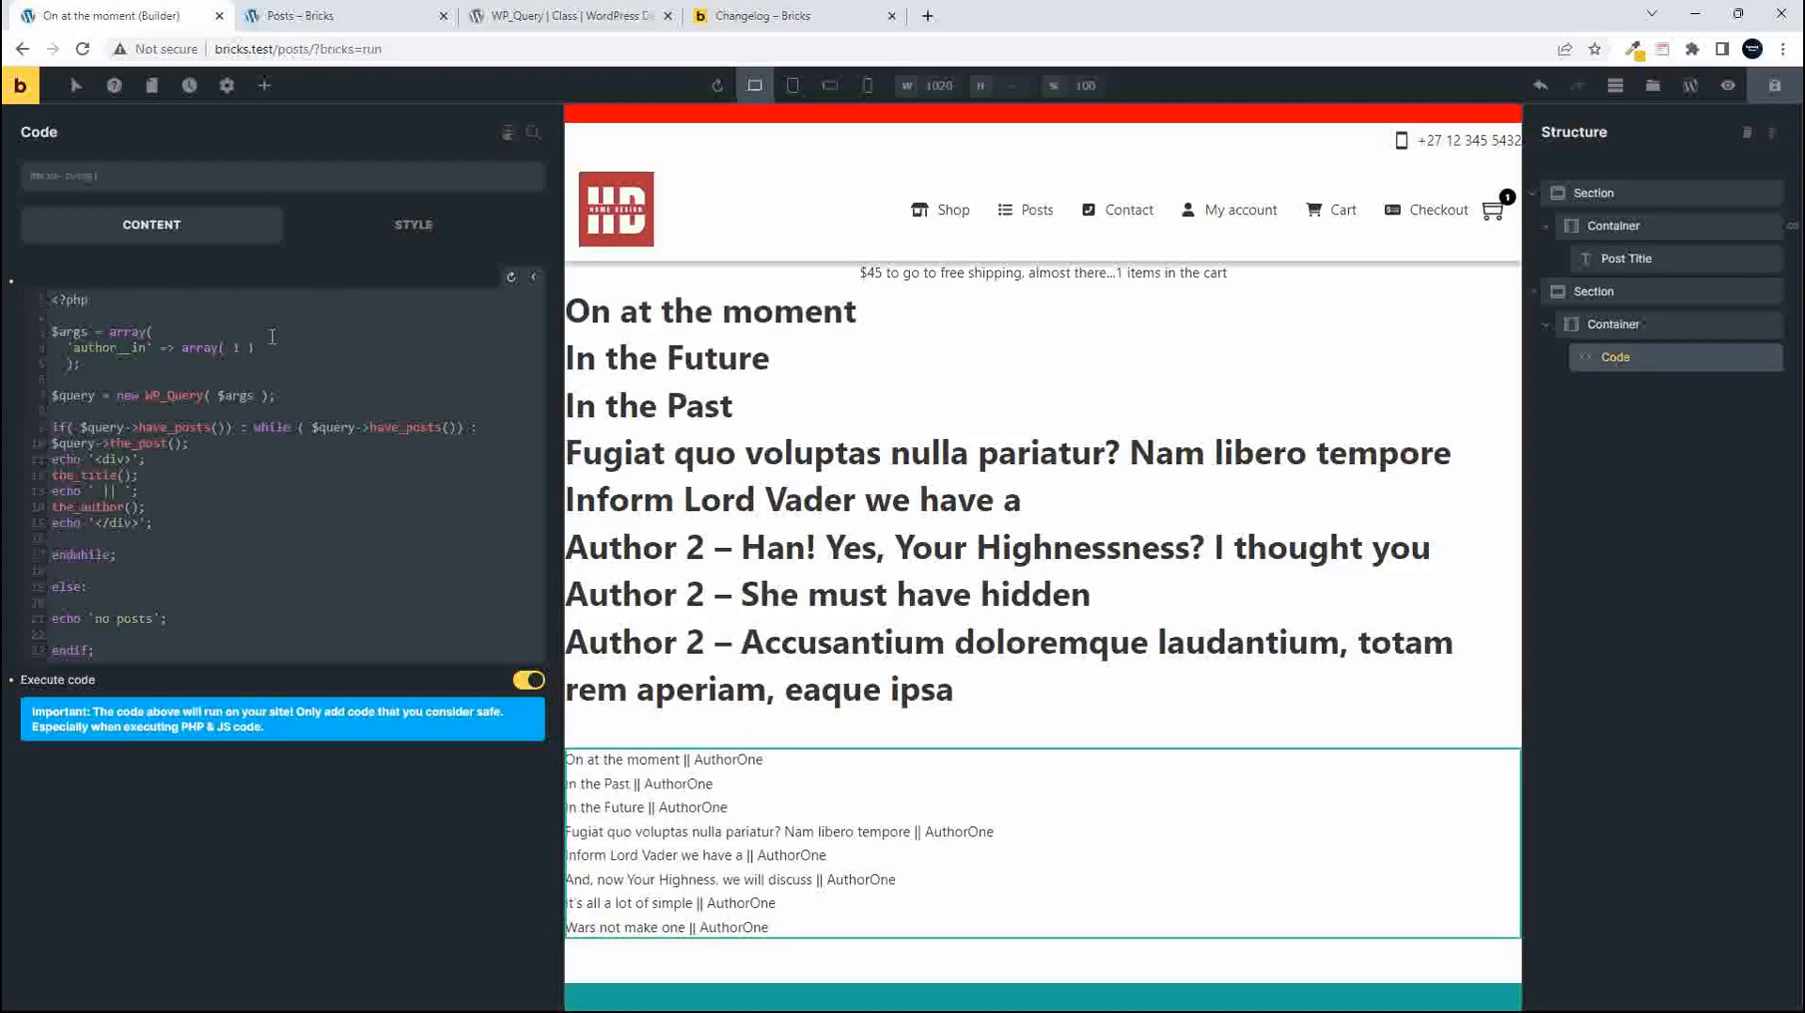
text(, 2)
key(ctrl+r)
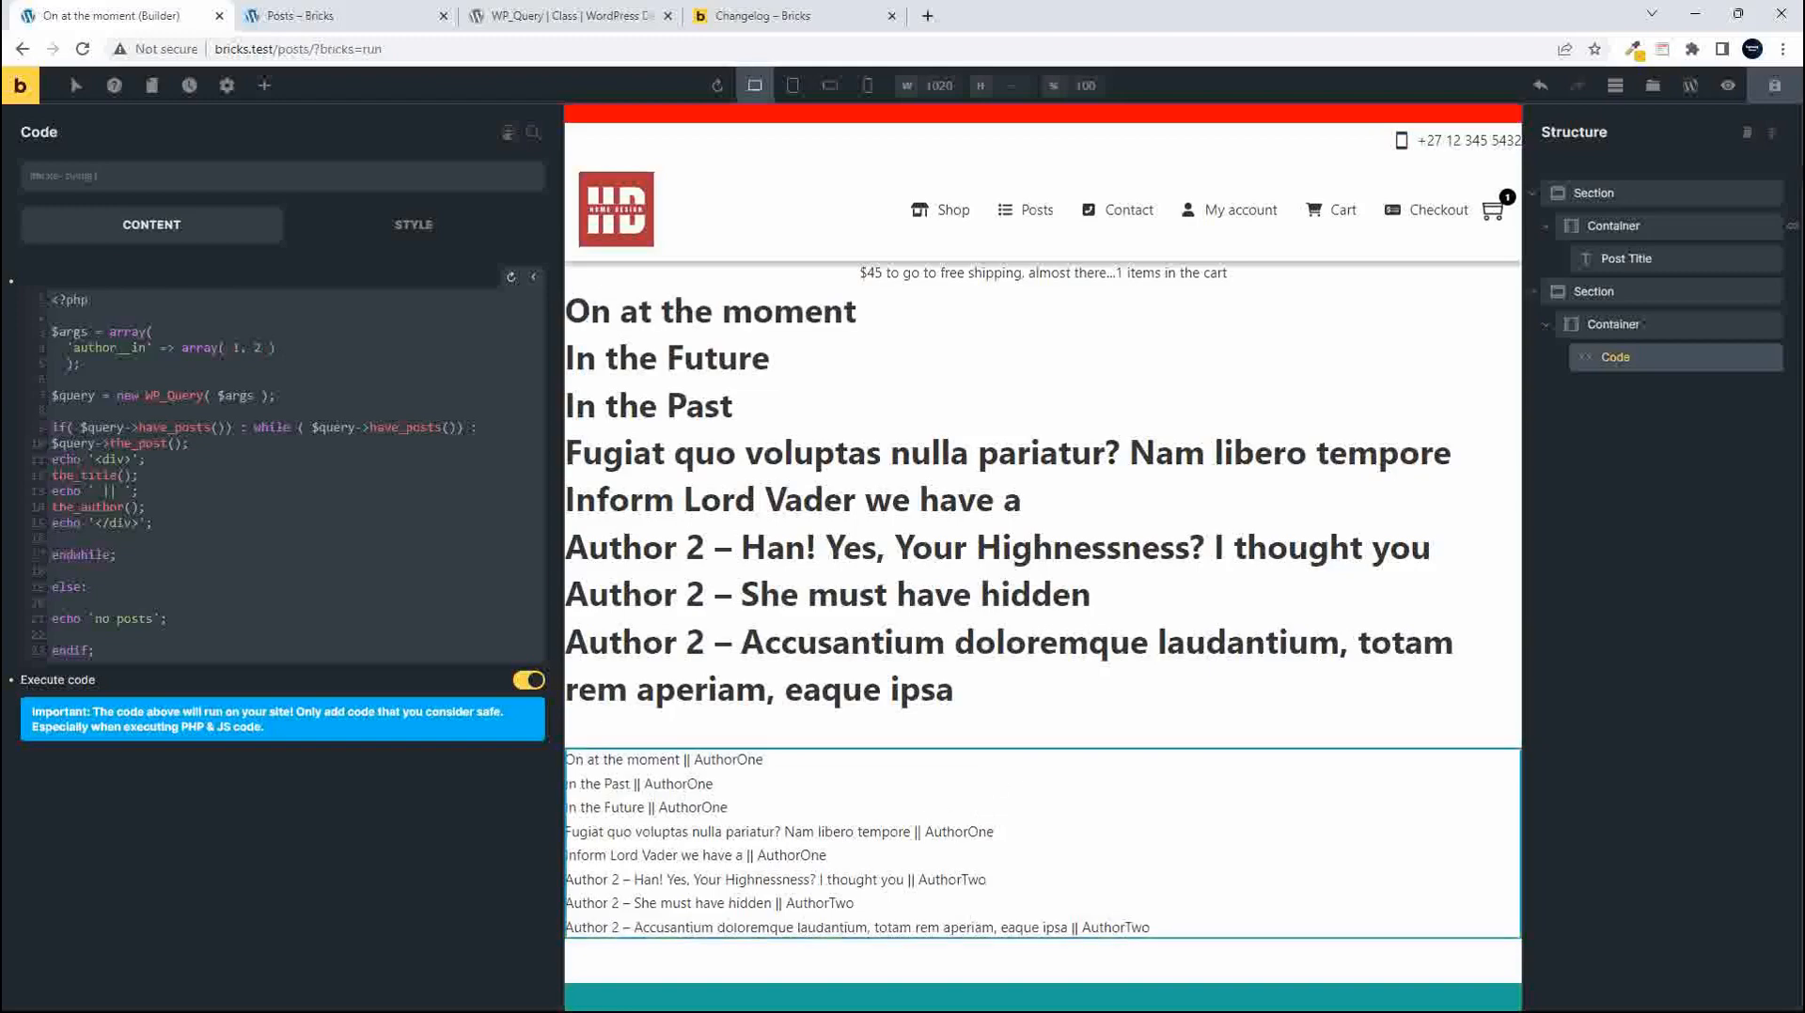
Open the query settings of the post title loop container and review its Type and Post type options
click(596, 748)
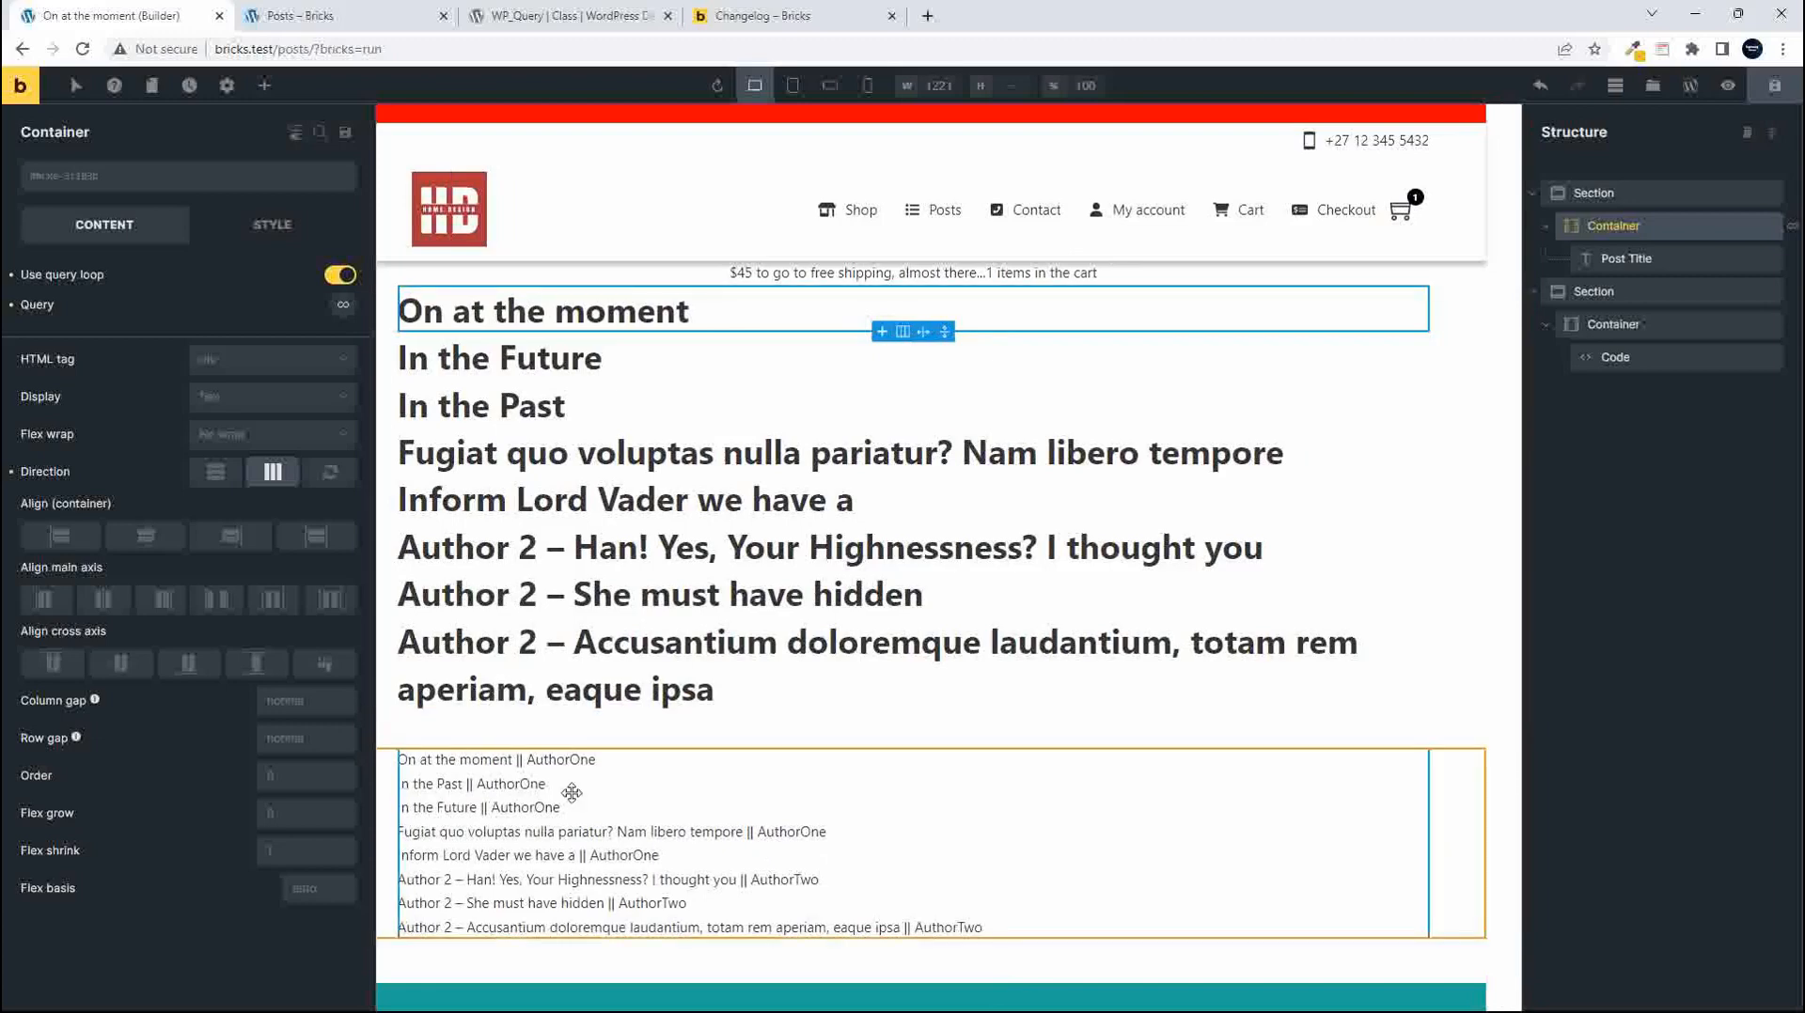
click(343, 305)
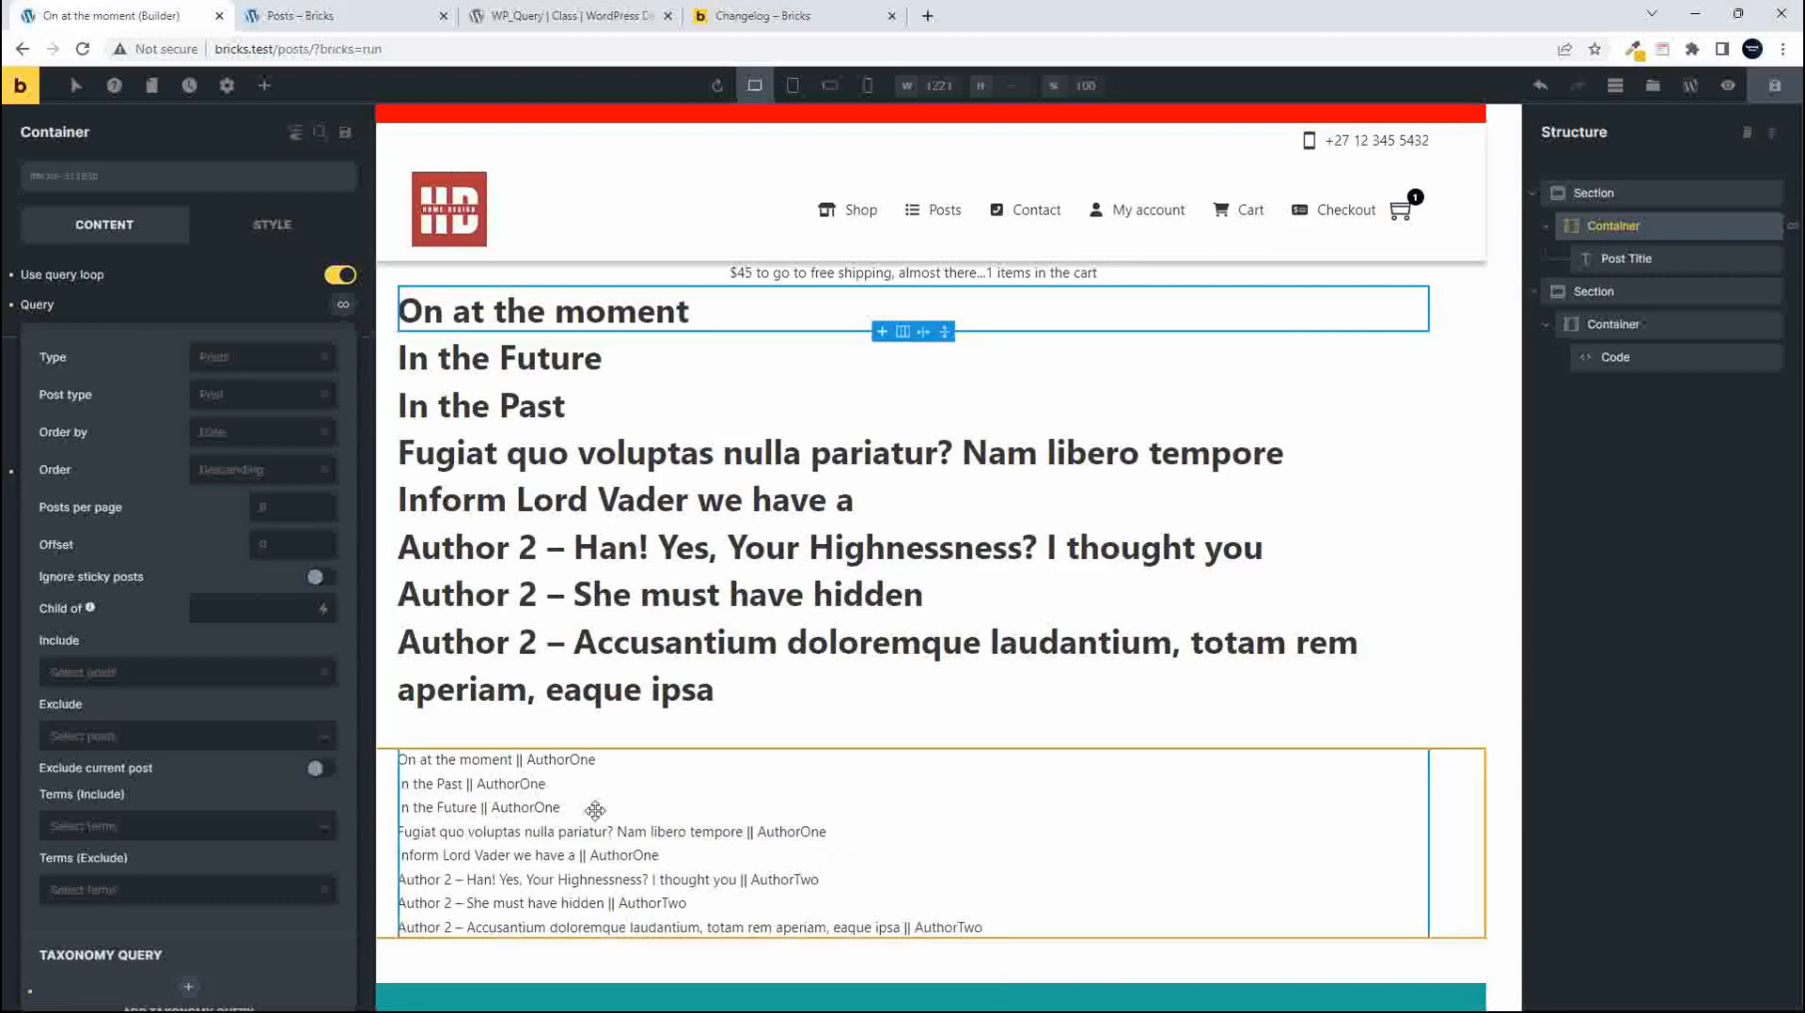
click(249, 366)
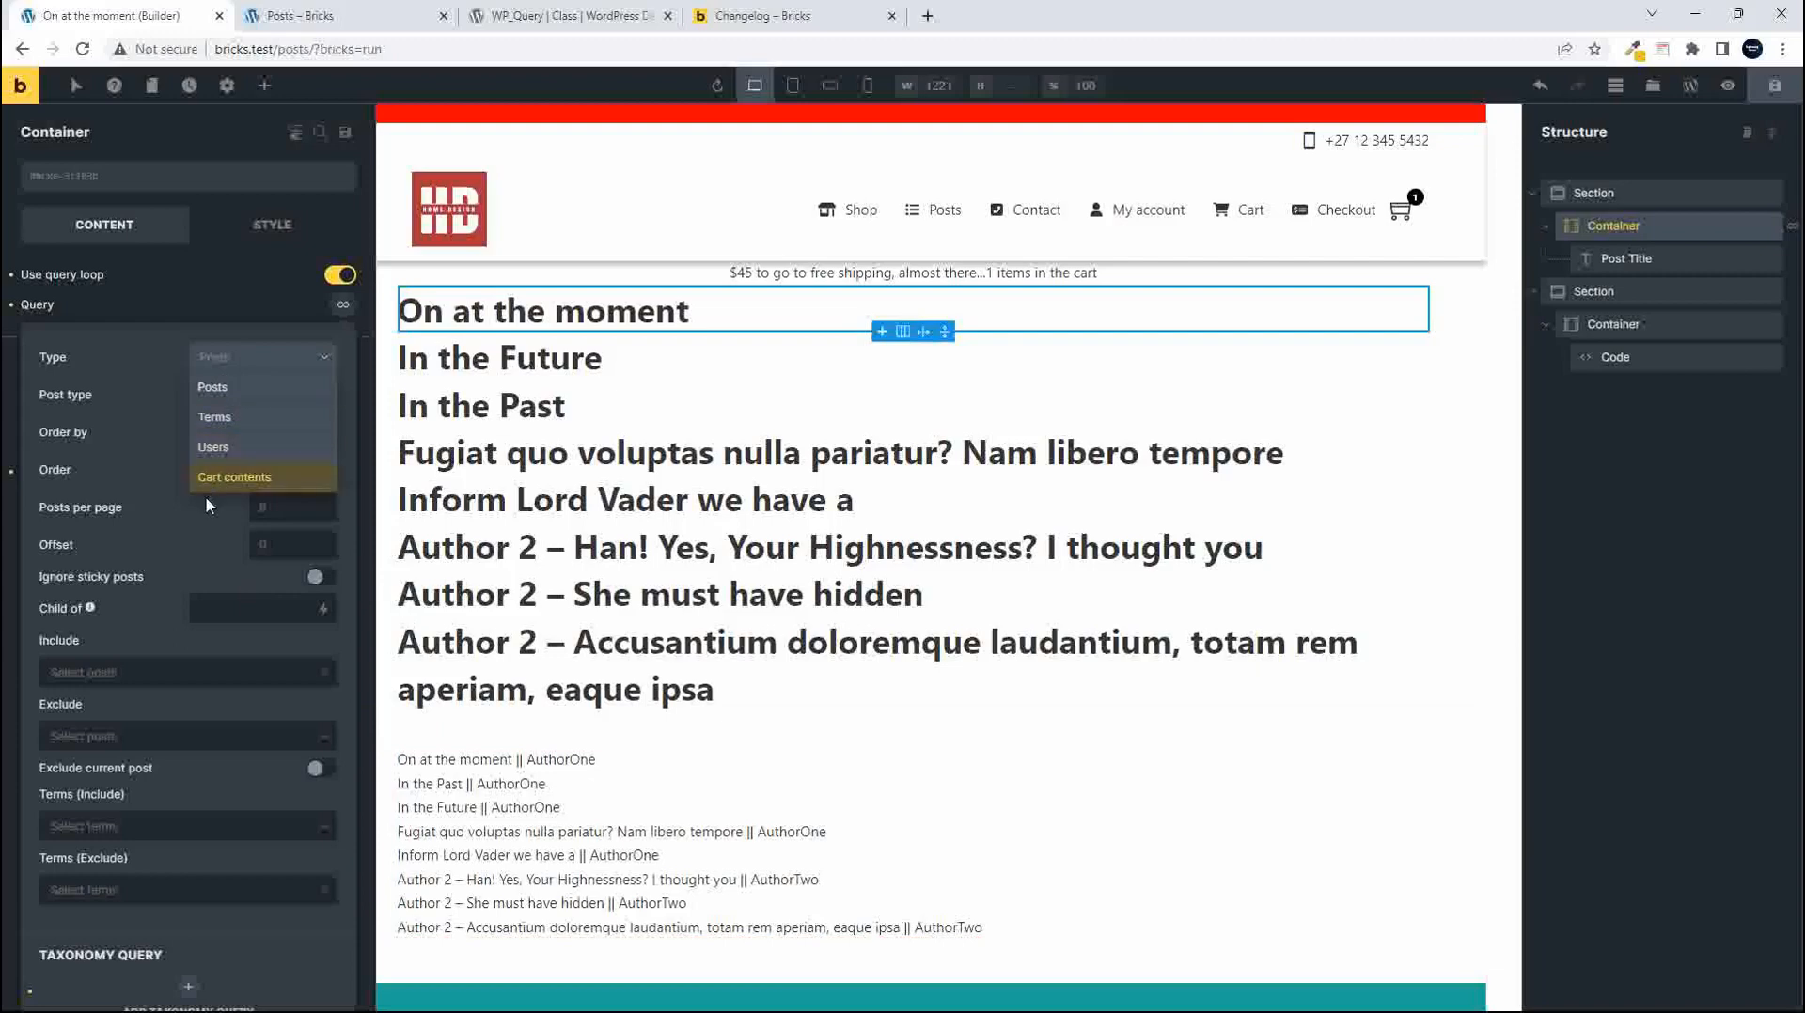
click(94, 395)
click(242, 405)
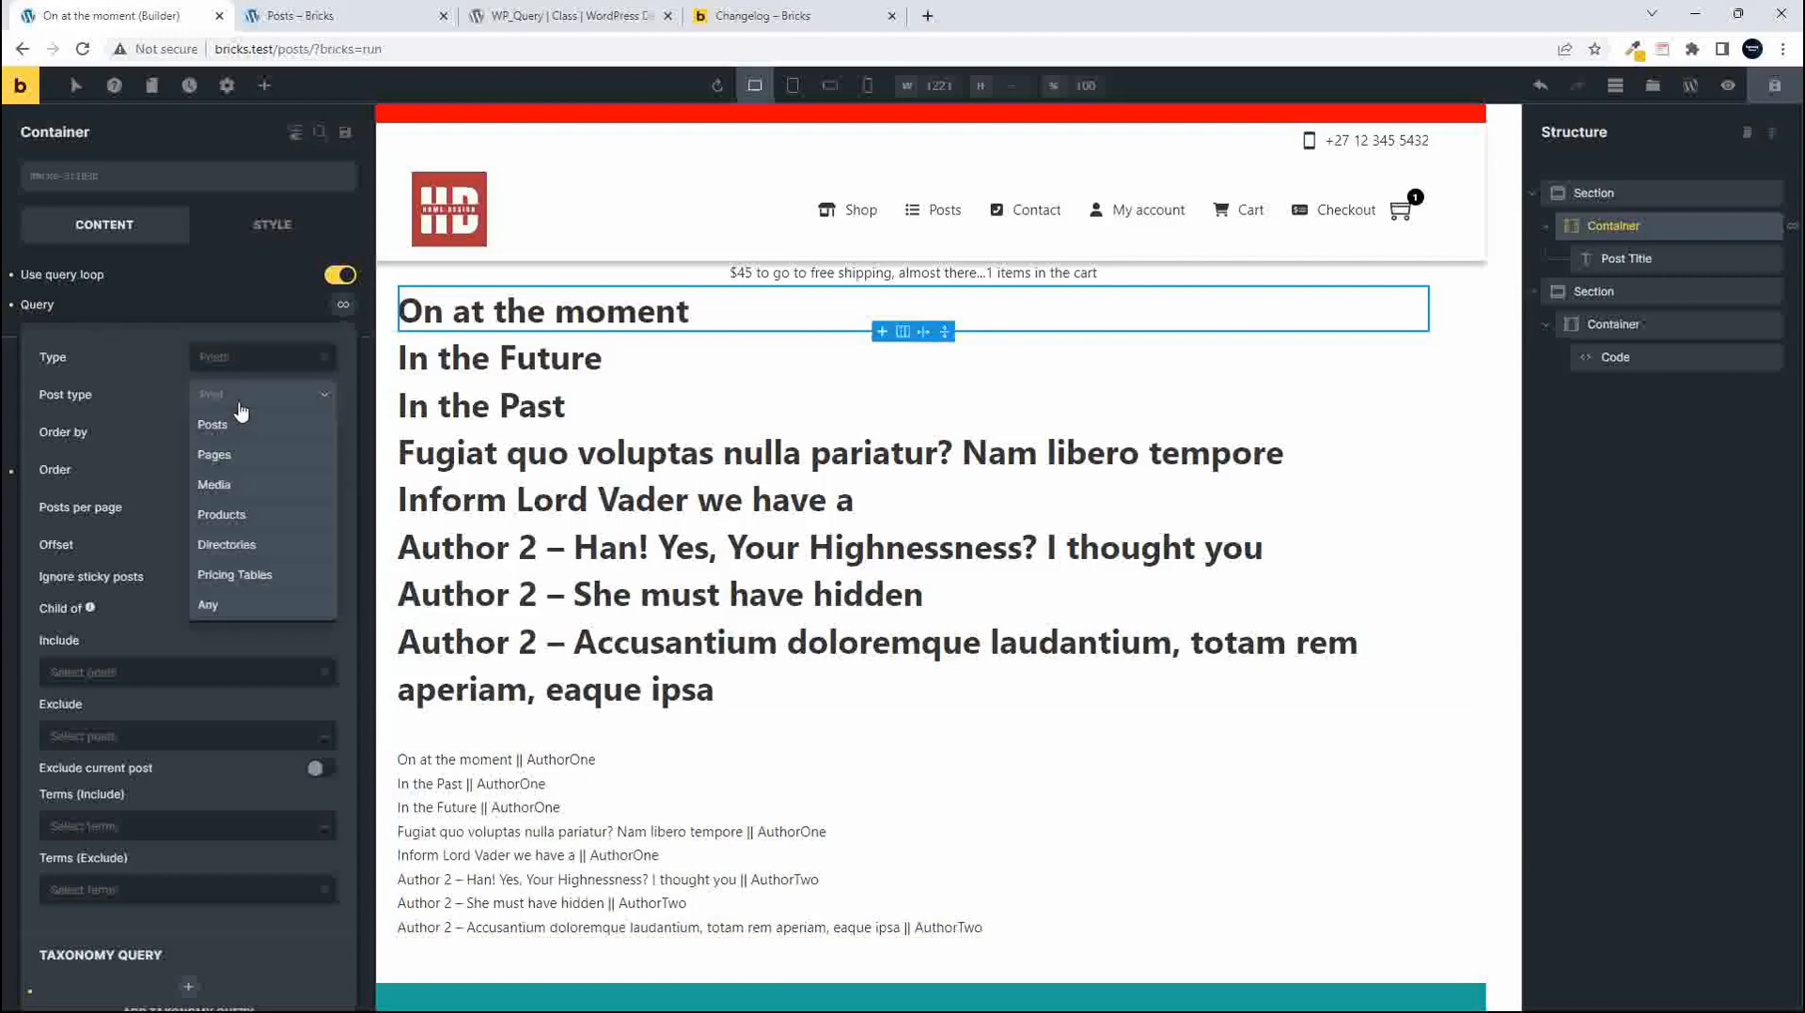
click(245, 404)
Order the loop container's posts by Author, keeping the default sort order
click(231, 436)
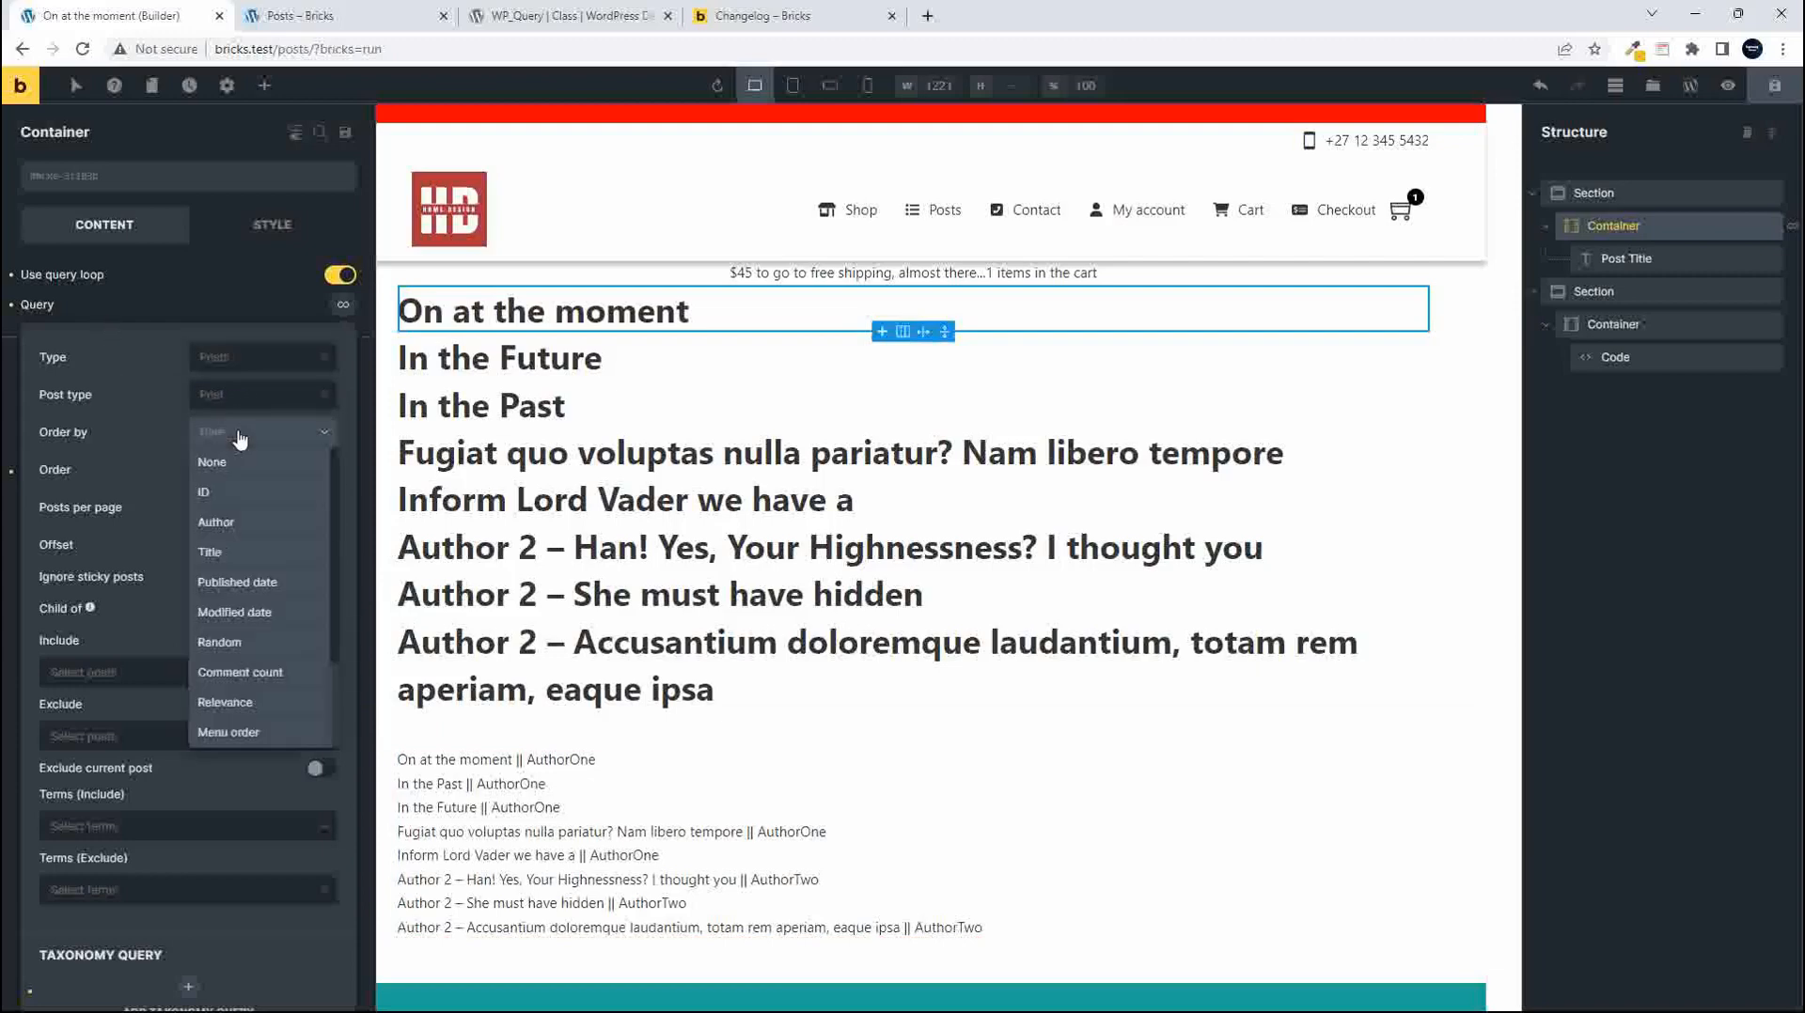
click(234, 527)
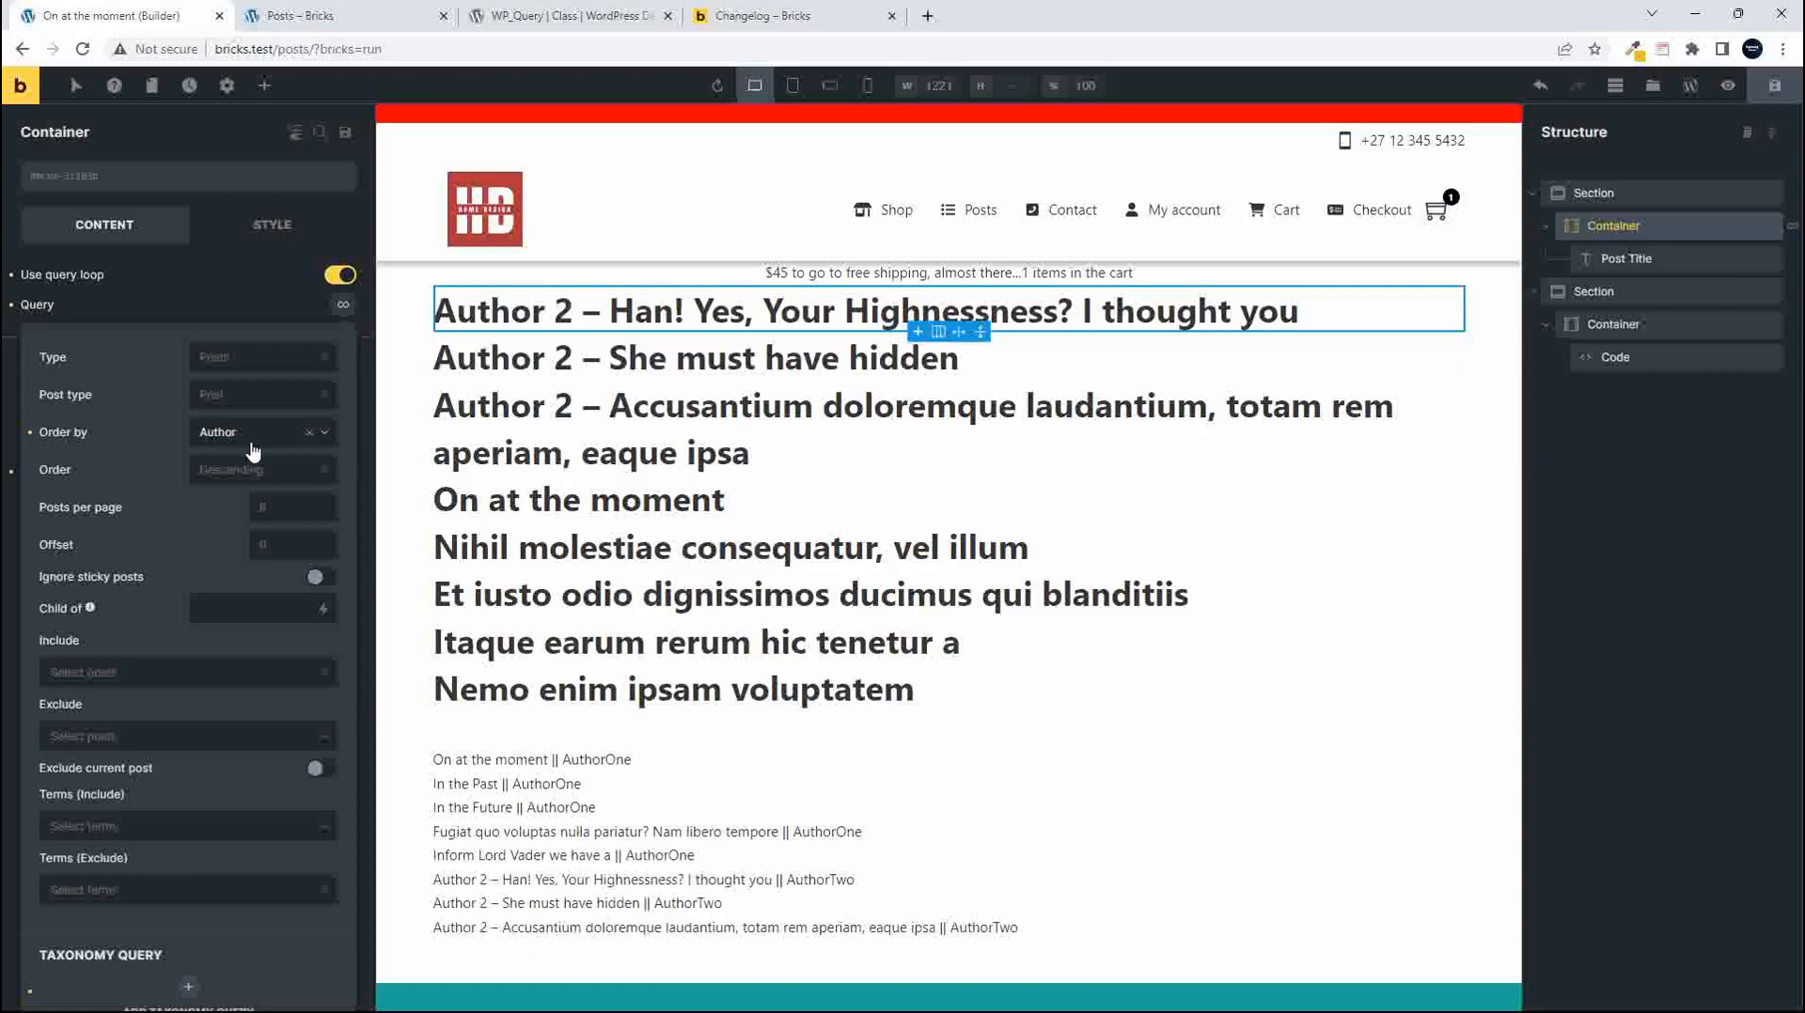
click(241, 473)
click(242, 473)
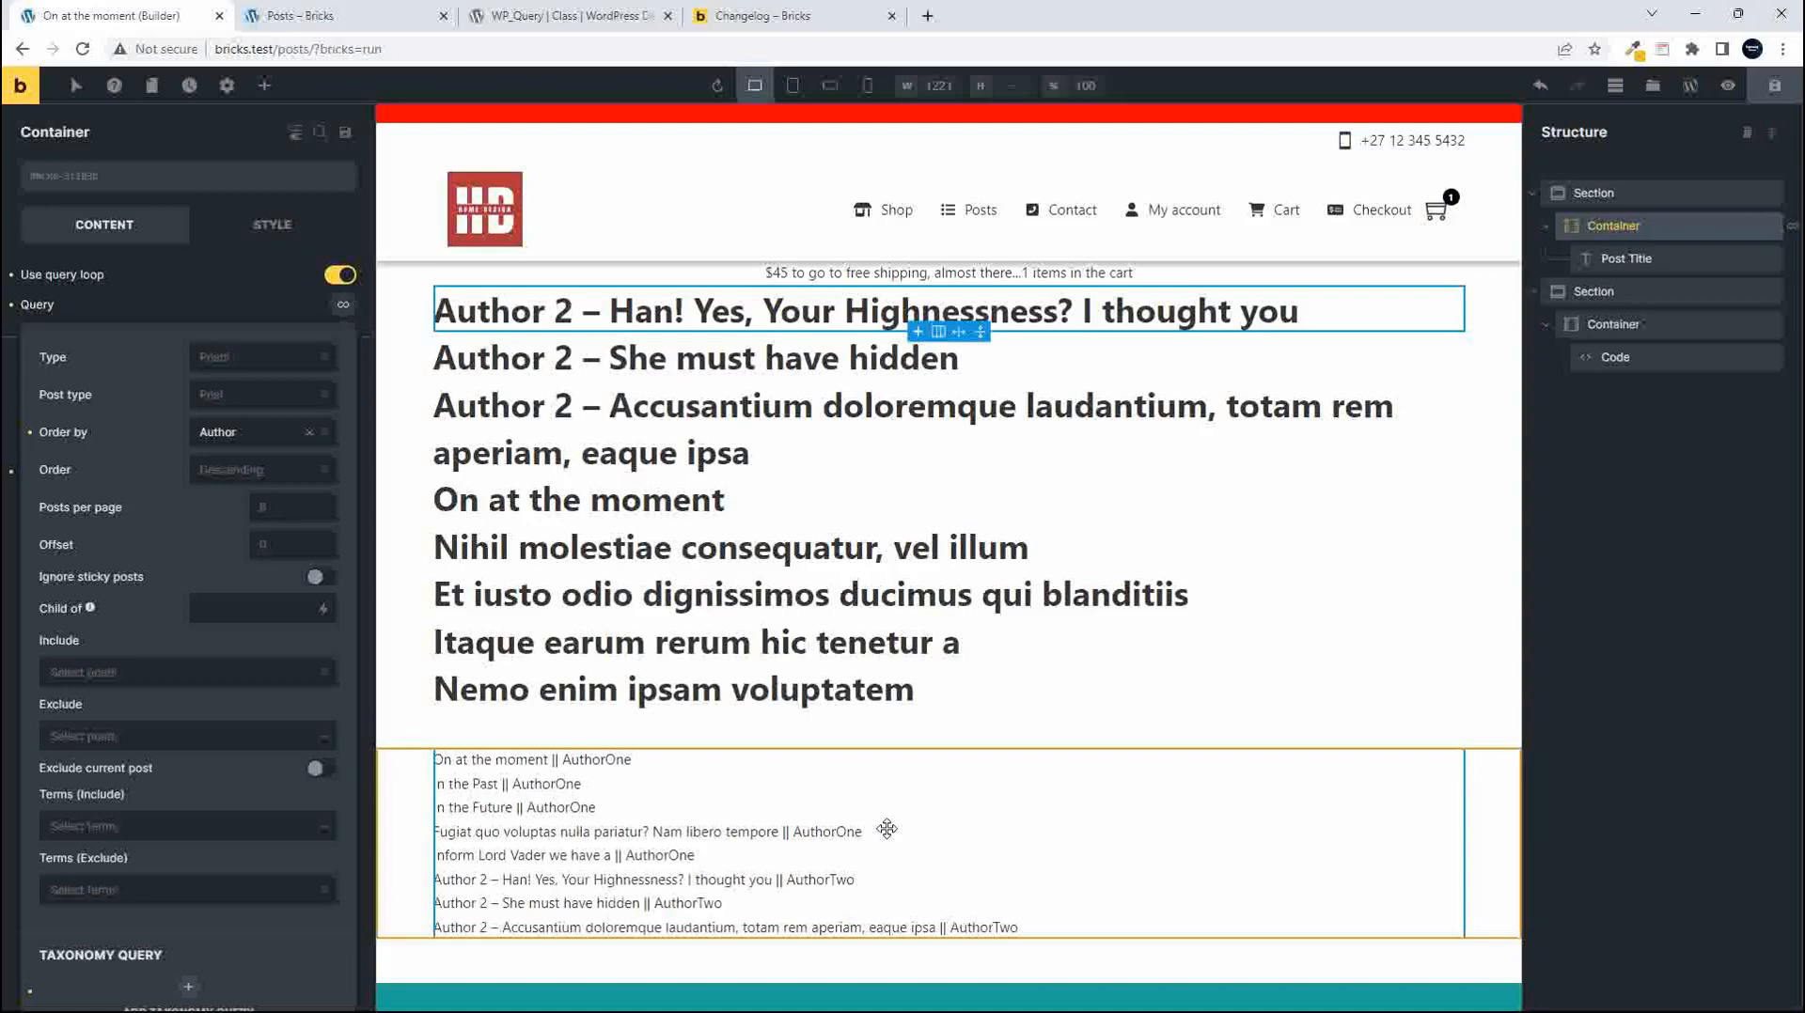
Compare the code element's author__in arguments and the WP_Query author parameters with the loop container's query settings
scroll(1336, 404, right, 1)
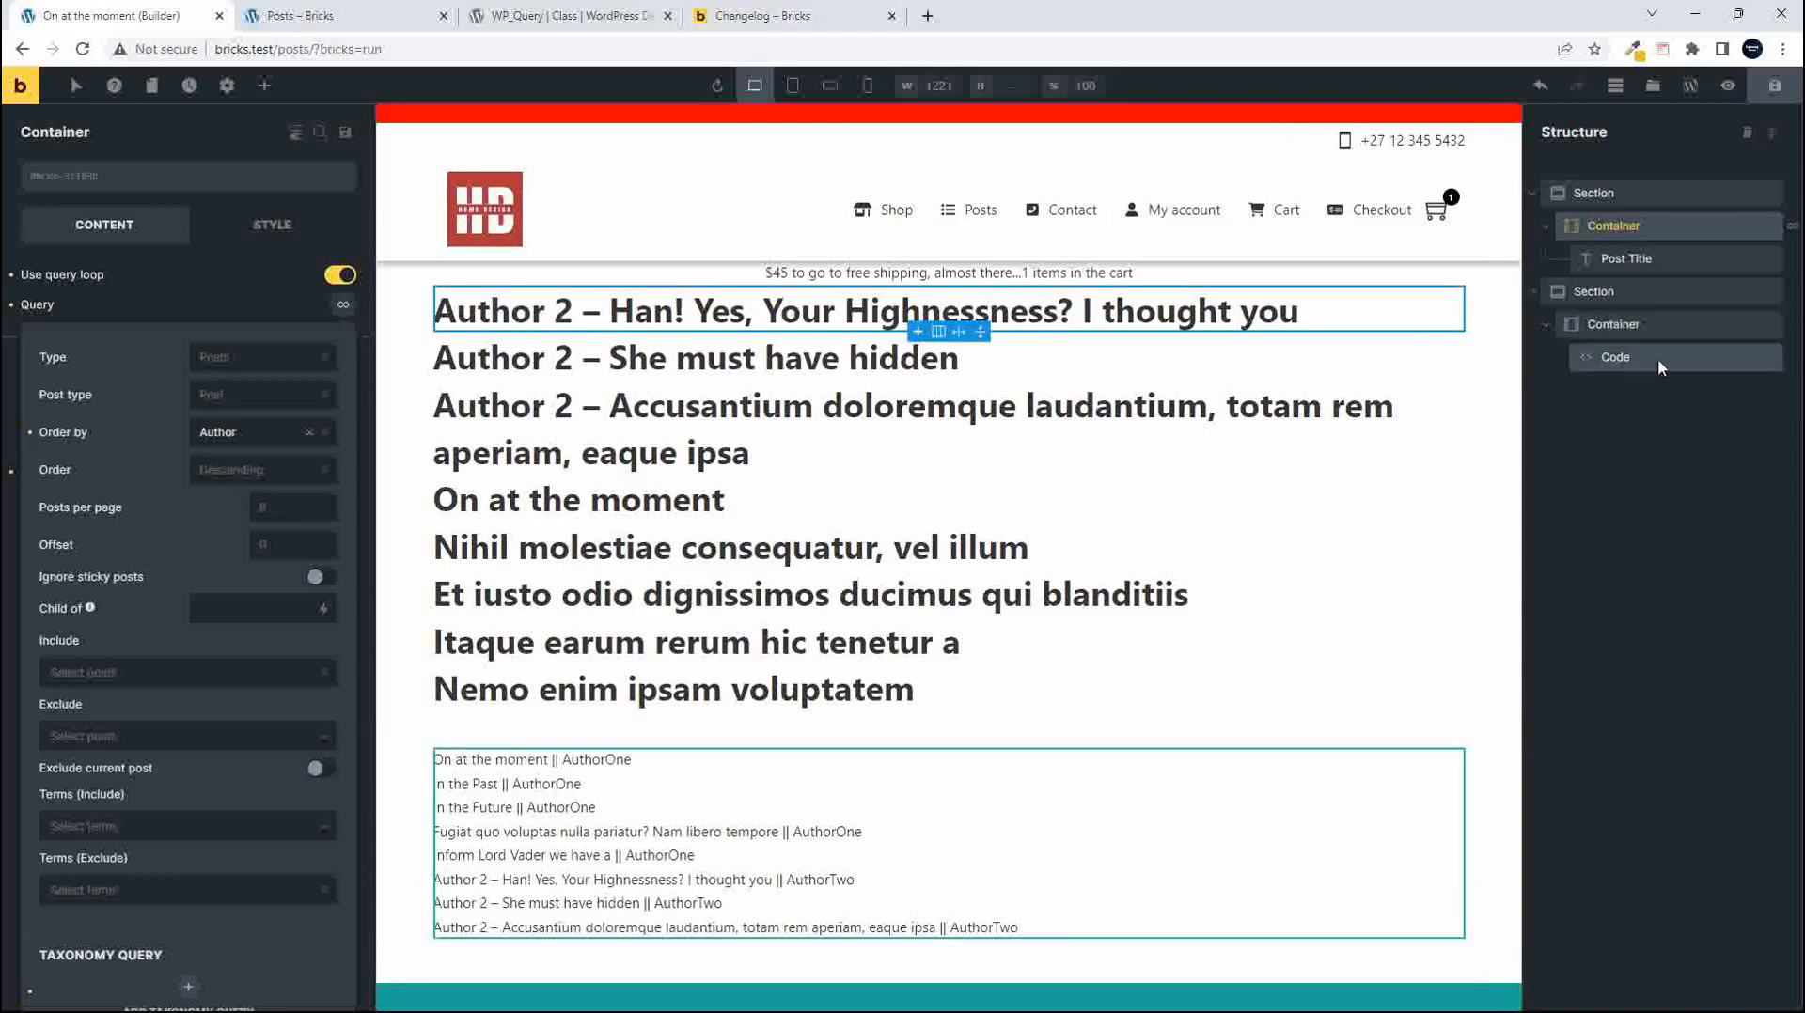
click(1656, 358)
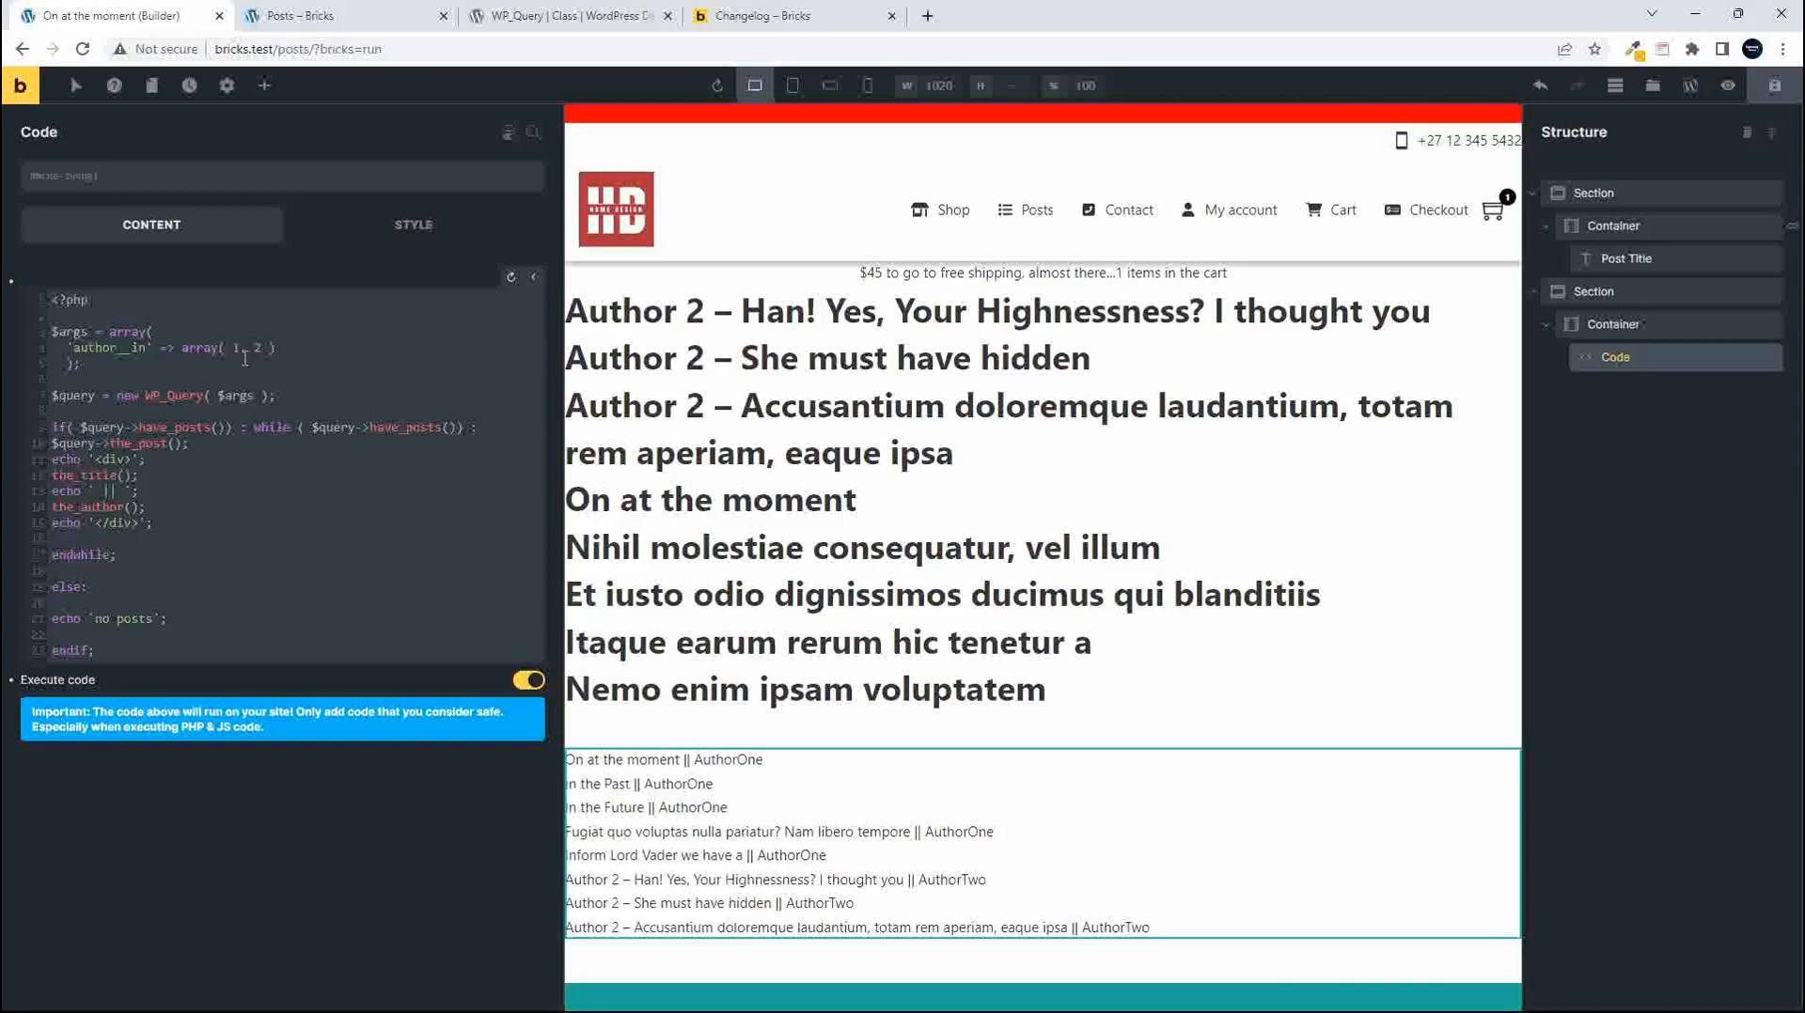
click(814, 446)
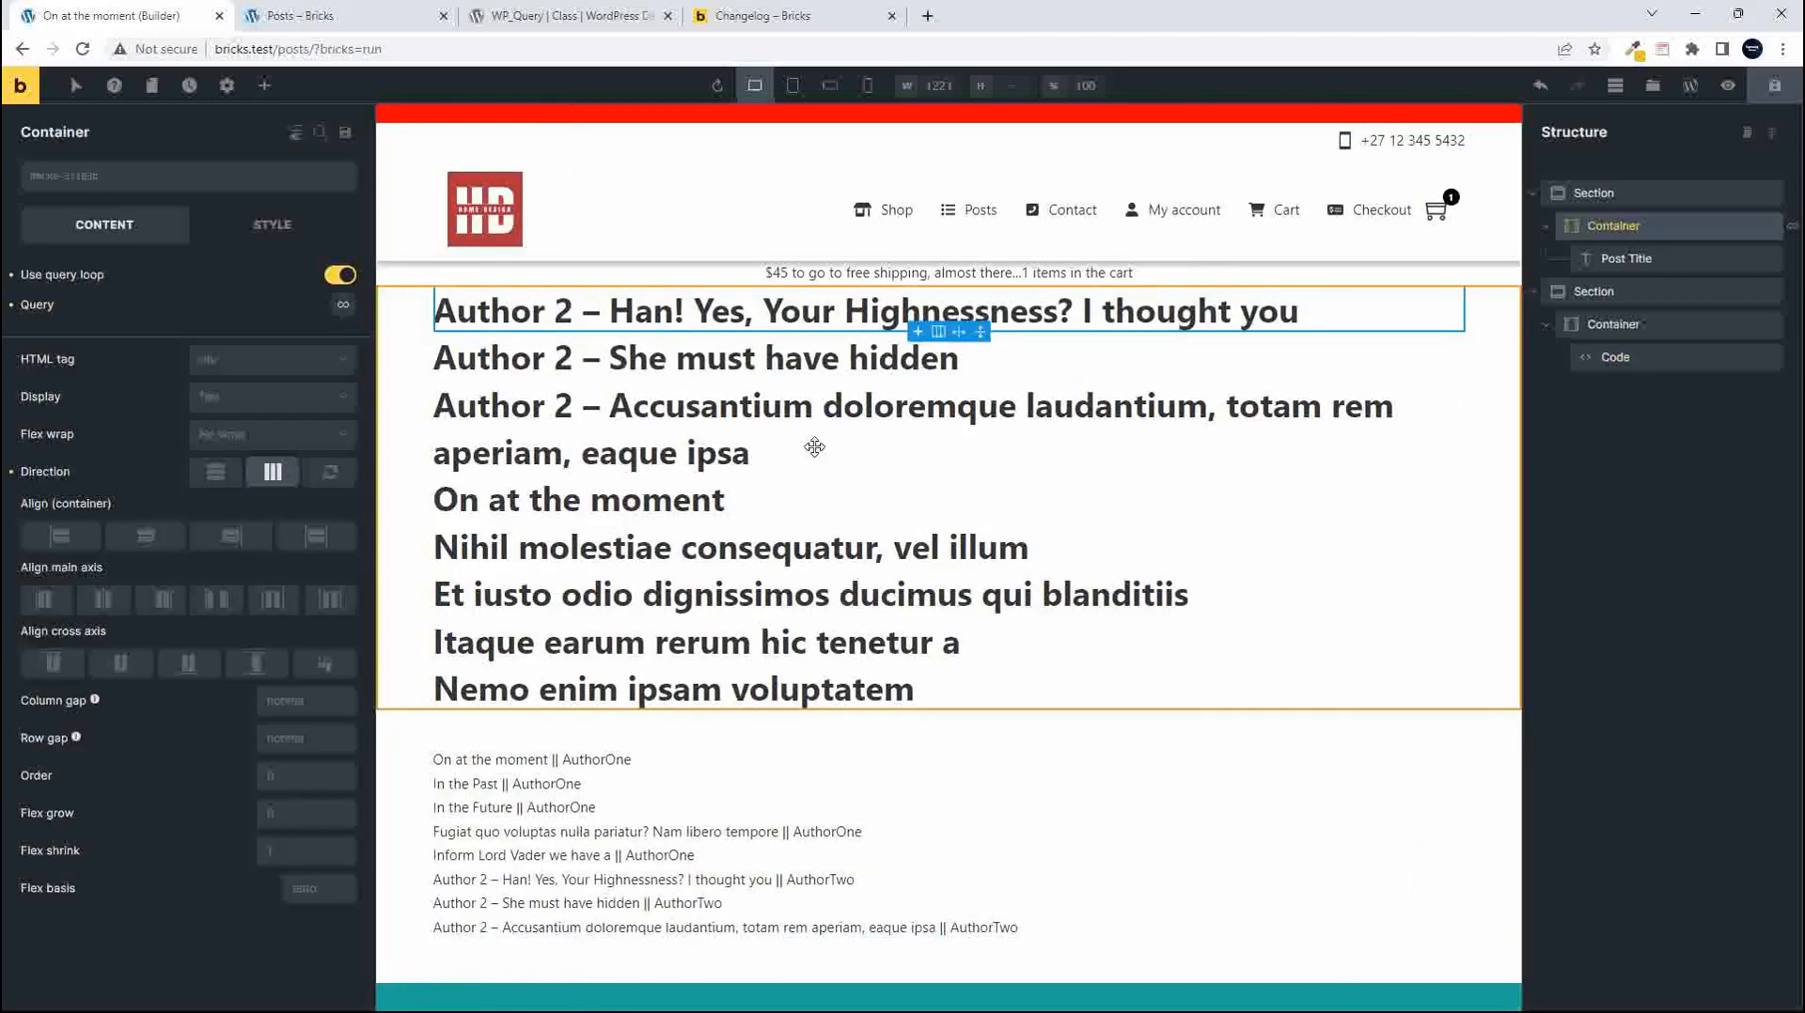
click(342, 306)
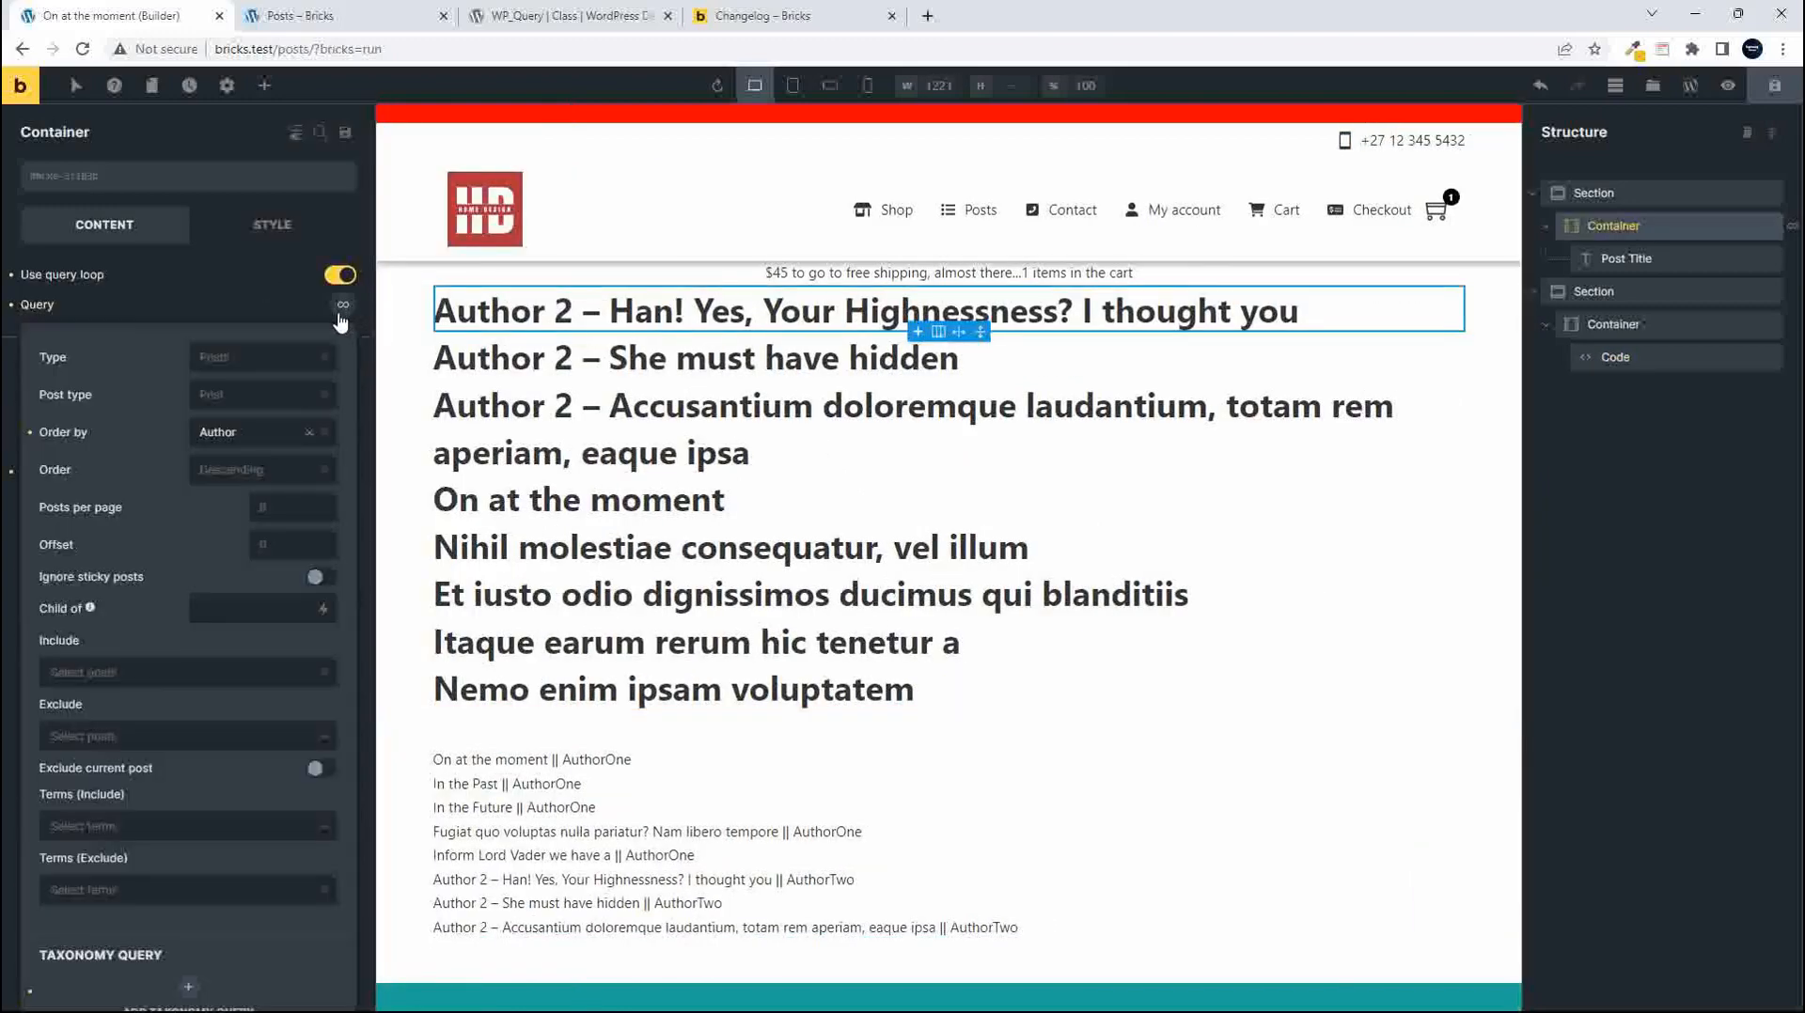
click(525, 16)
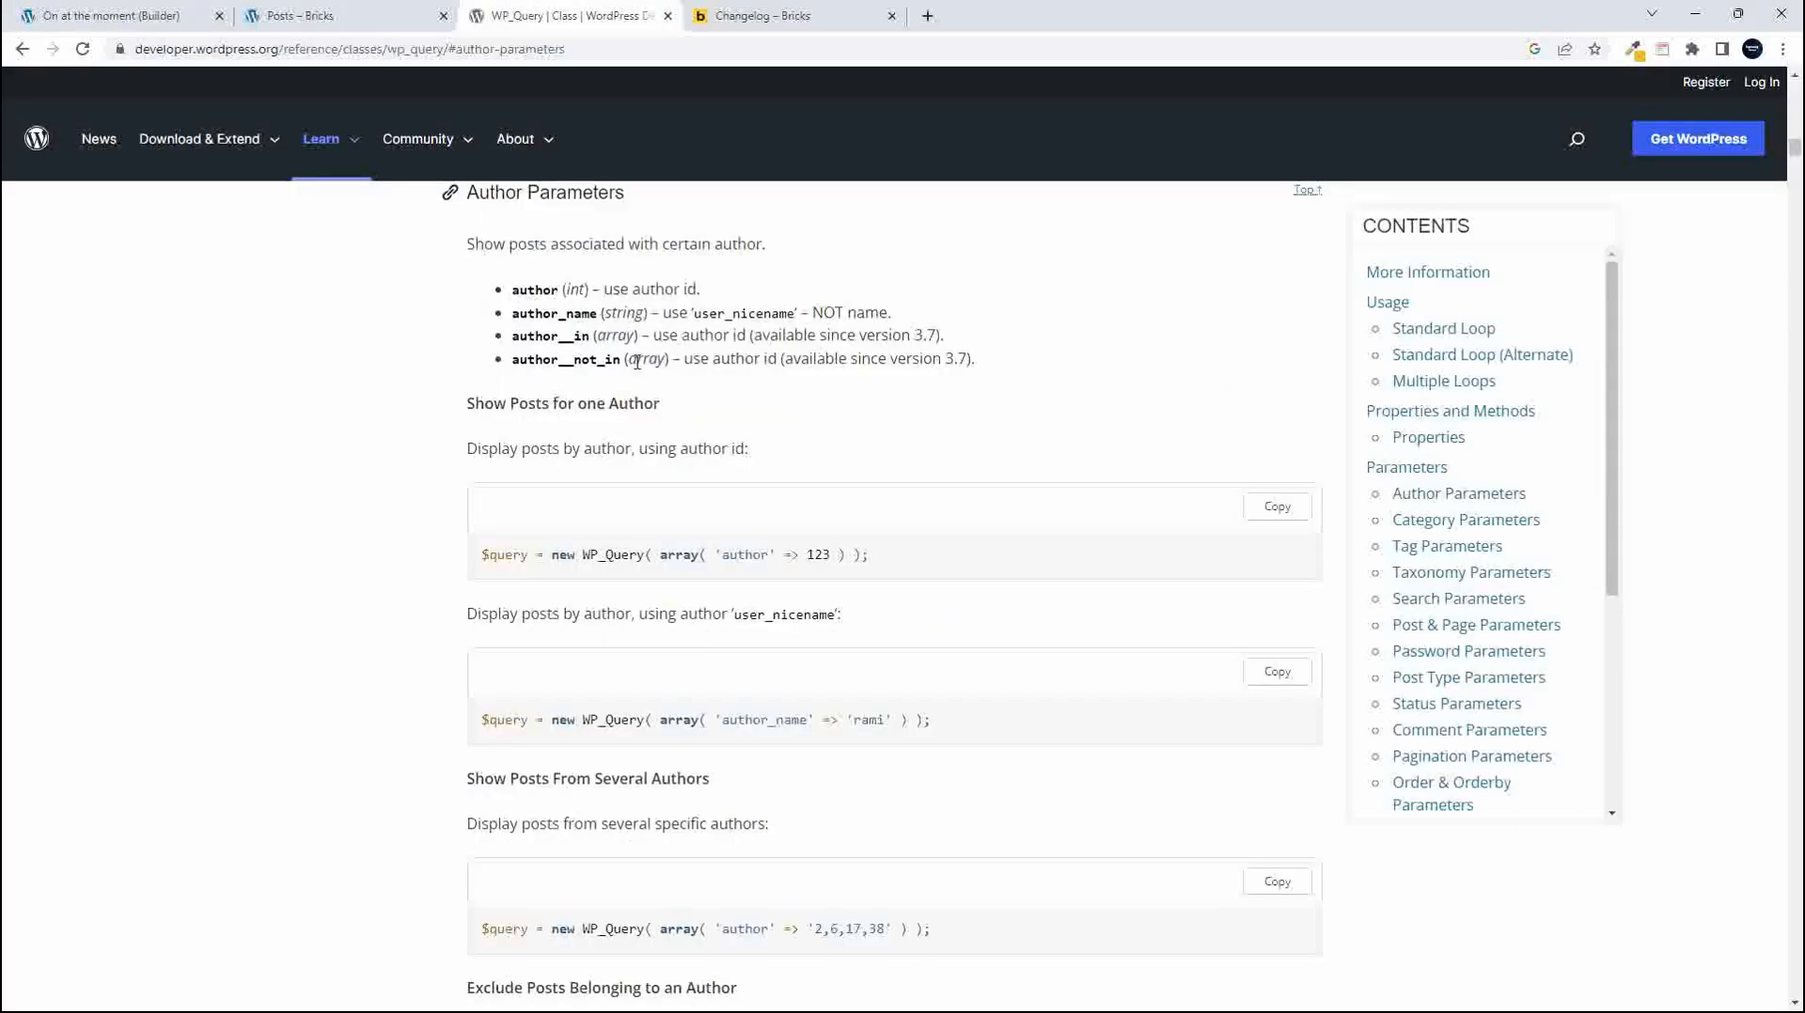
click(175, 13)
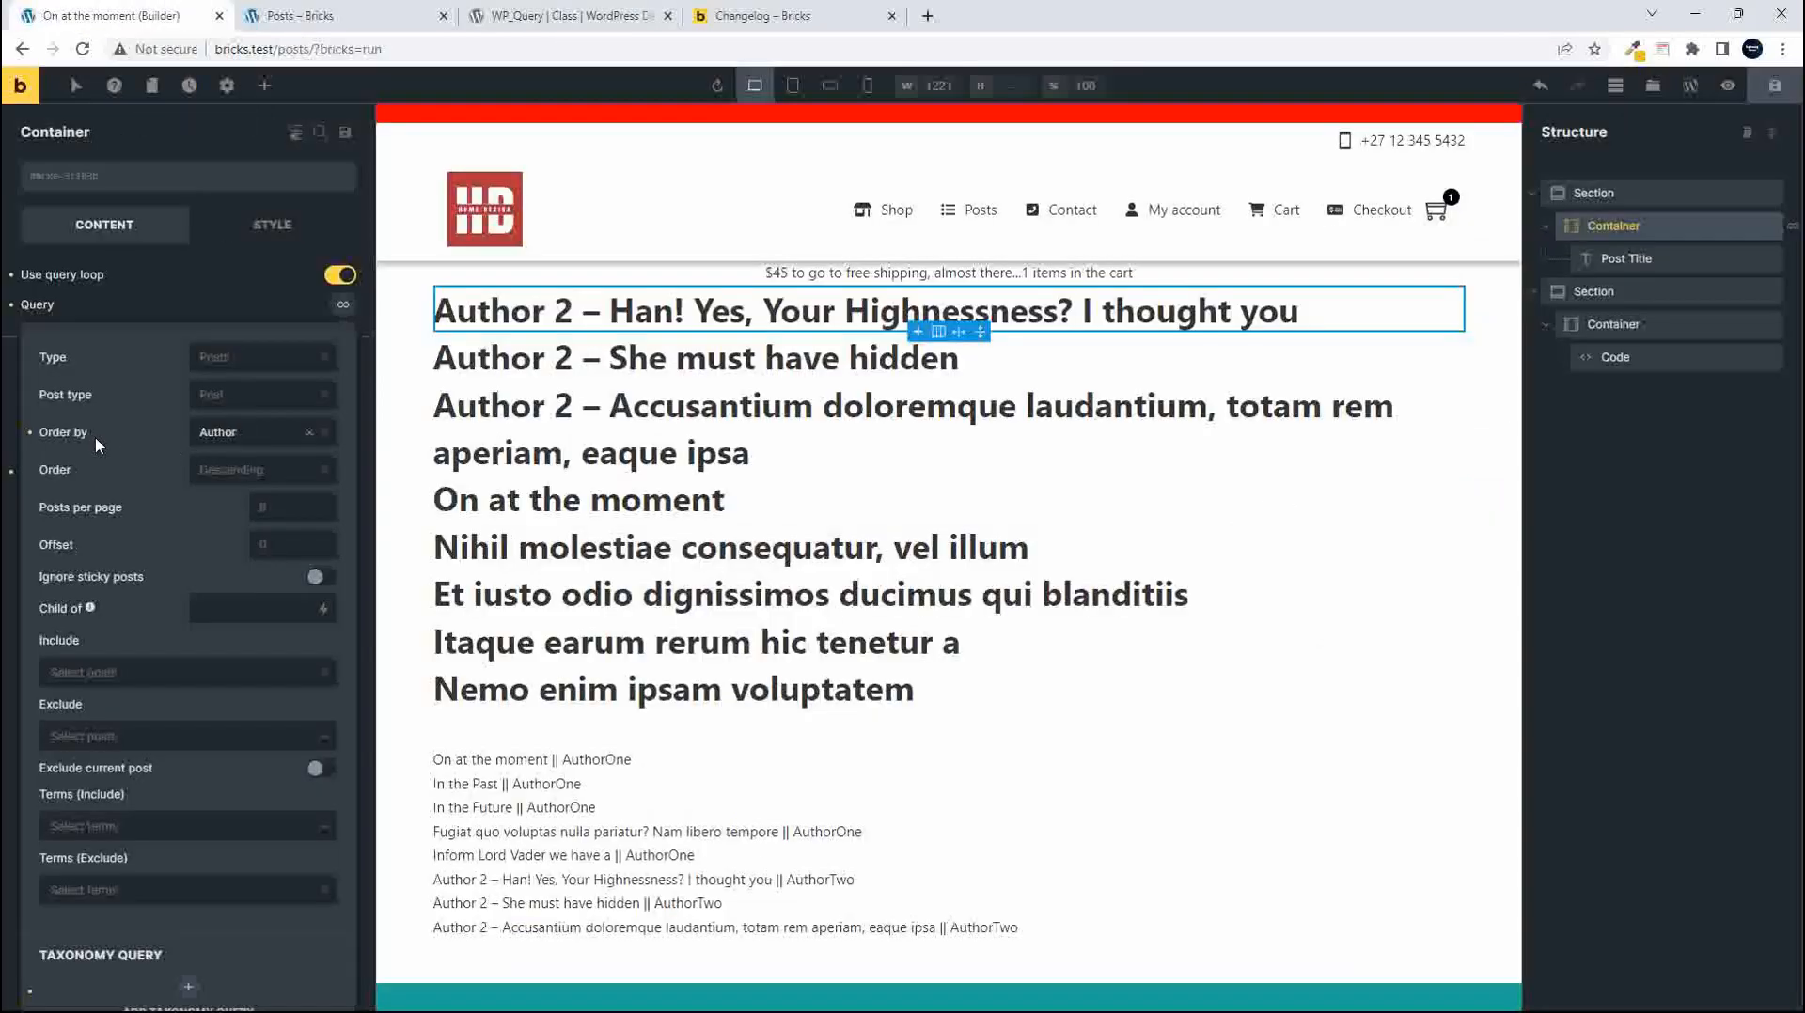
Clear the Author ordering from the loop container's query and review its remaining ordering, post type, taxonomy and meta options
click(310, 432)
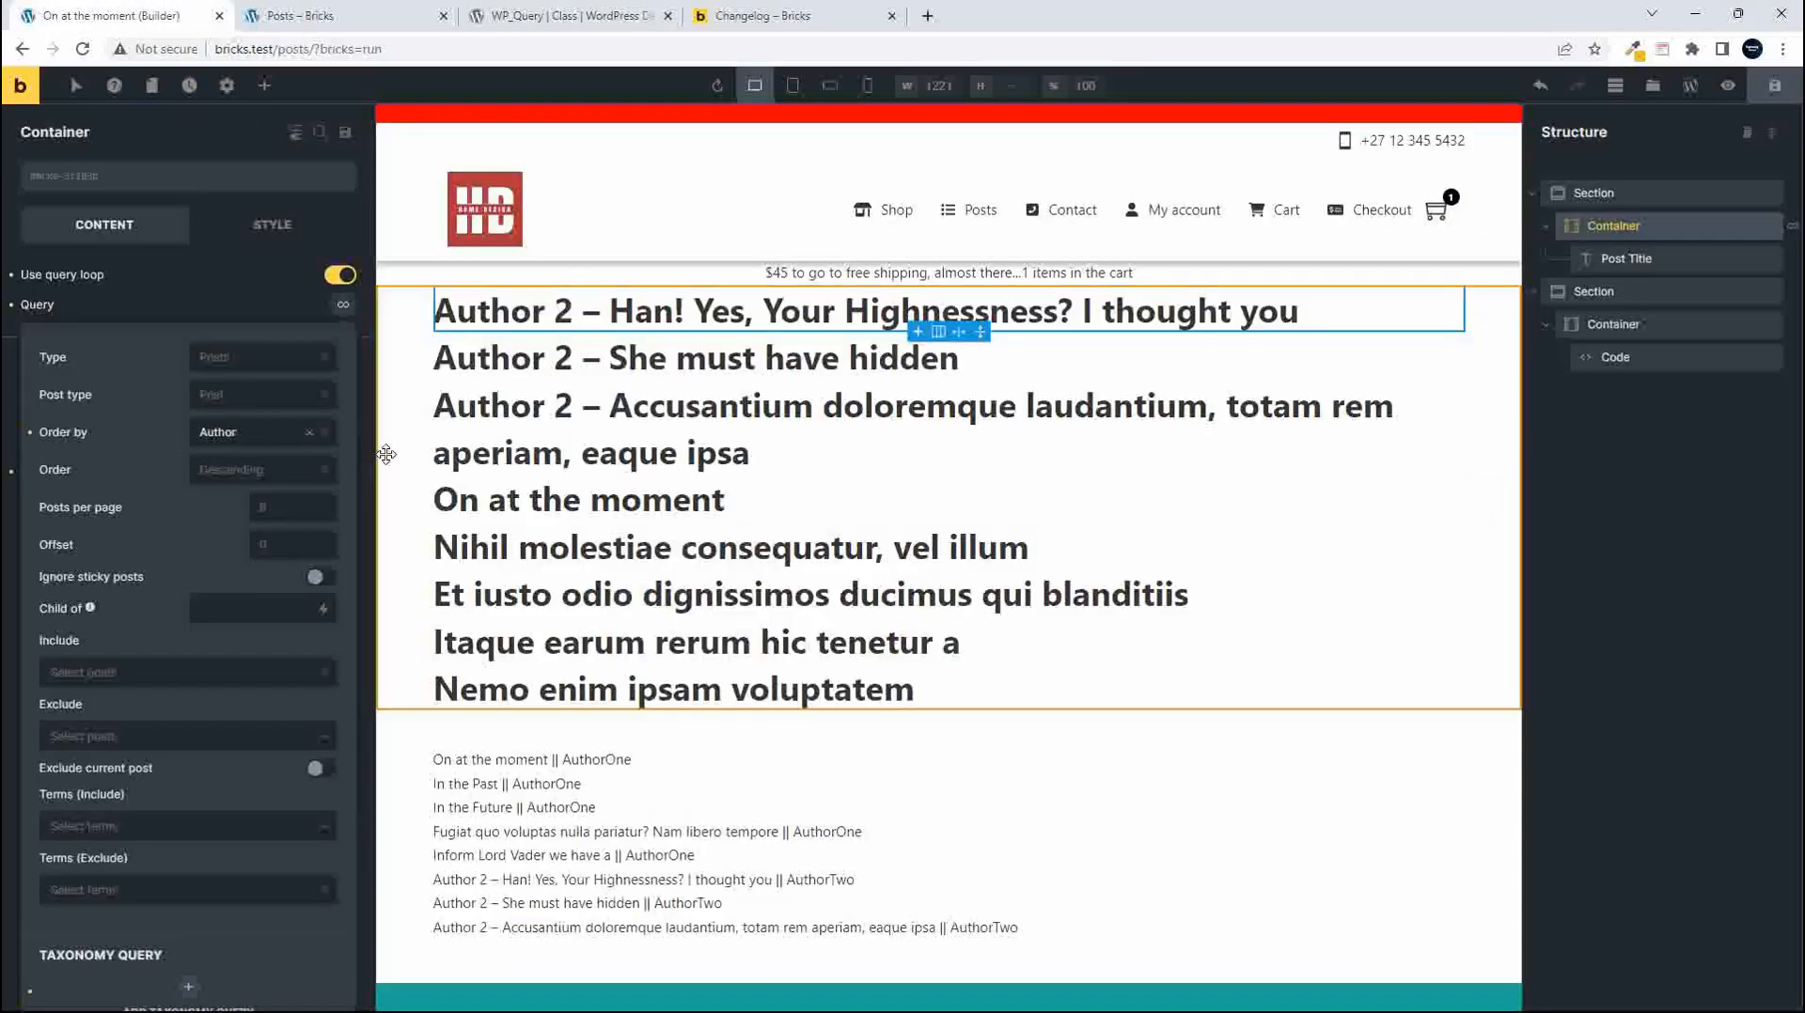
click(327, 440)
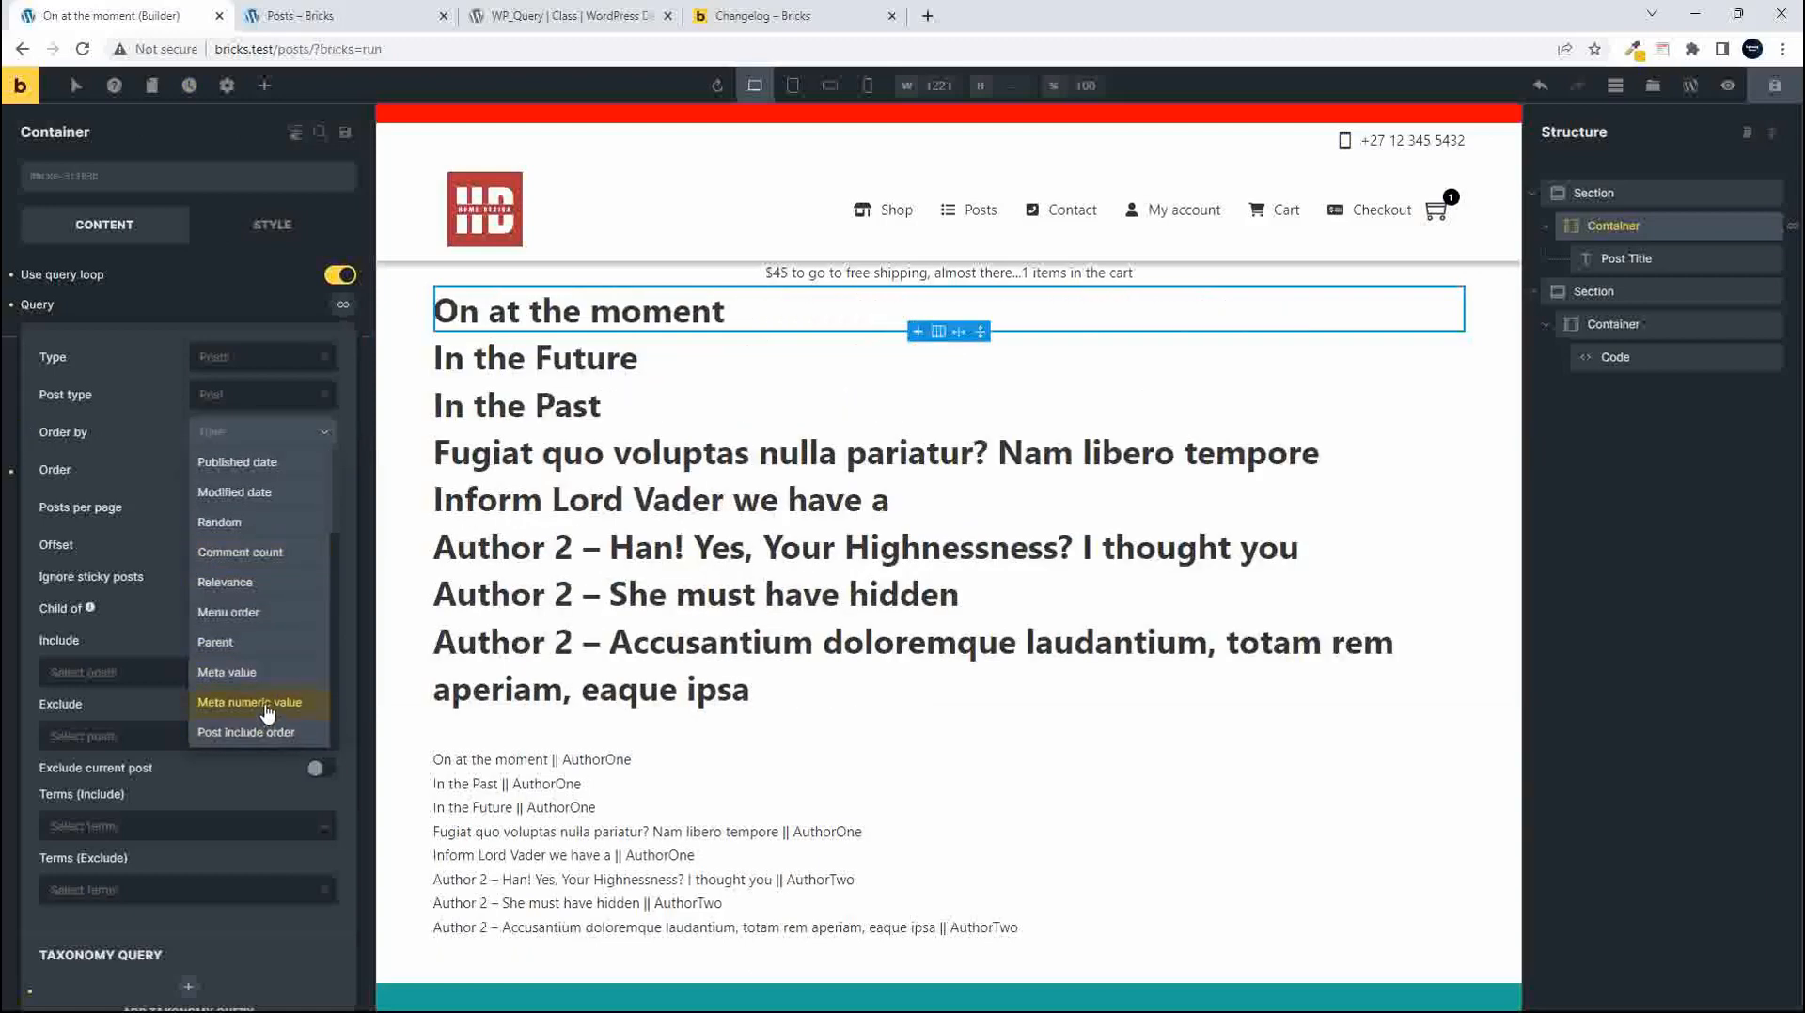
scroll(253, 681, up, 2)
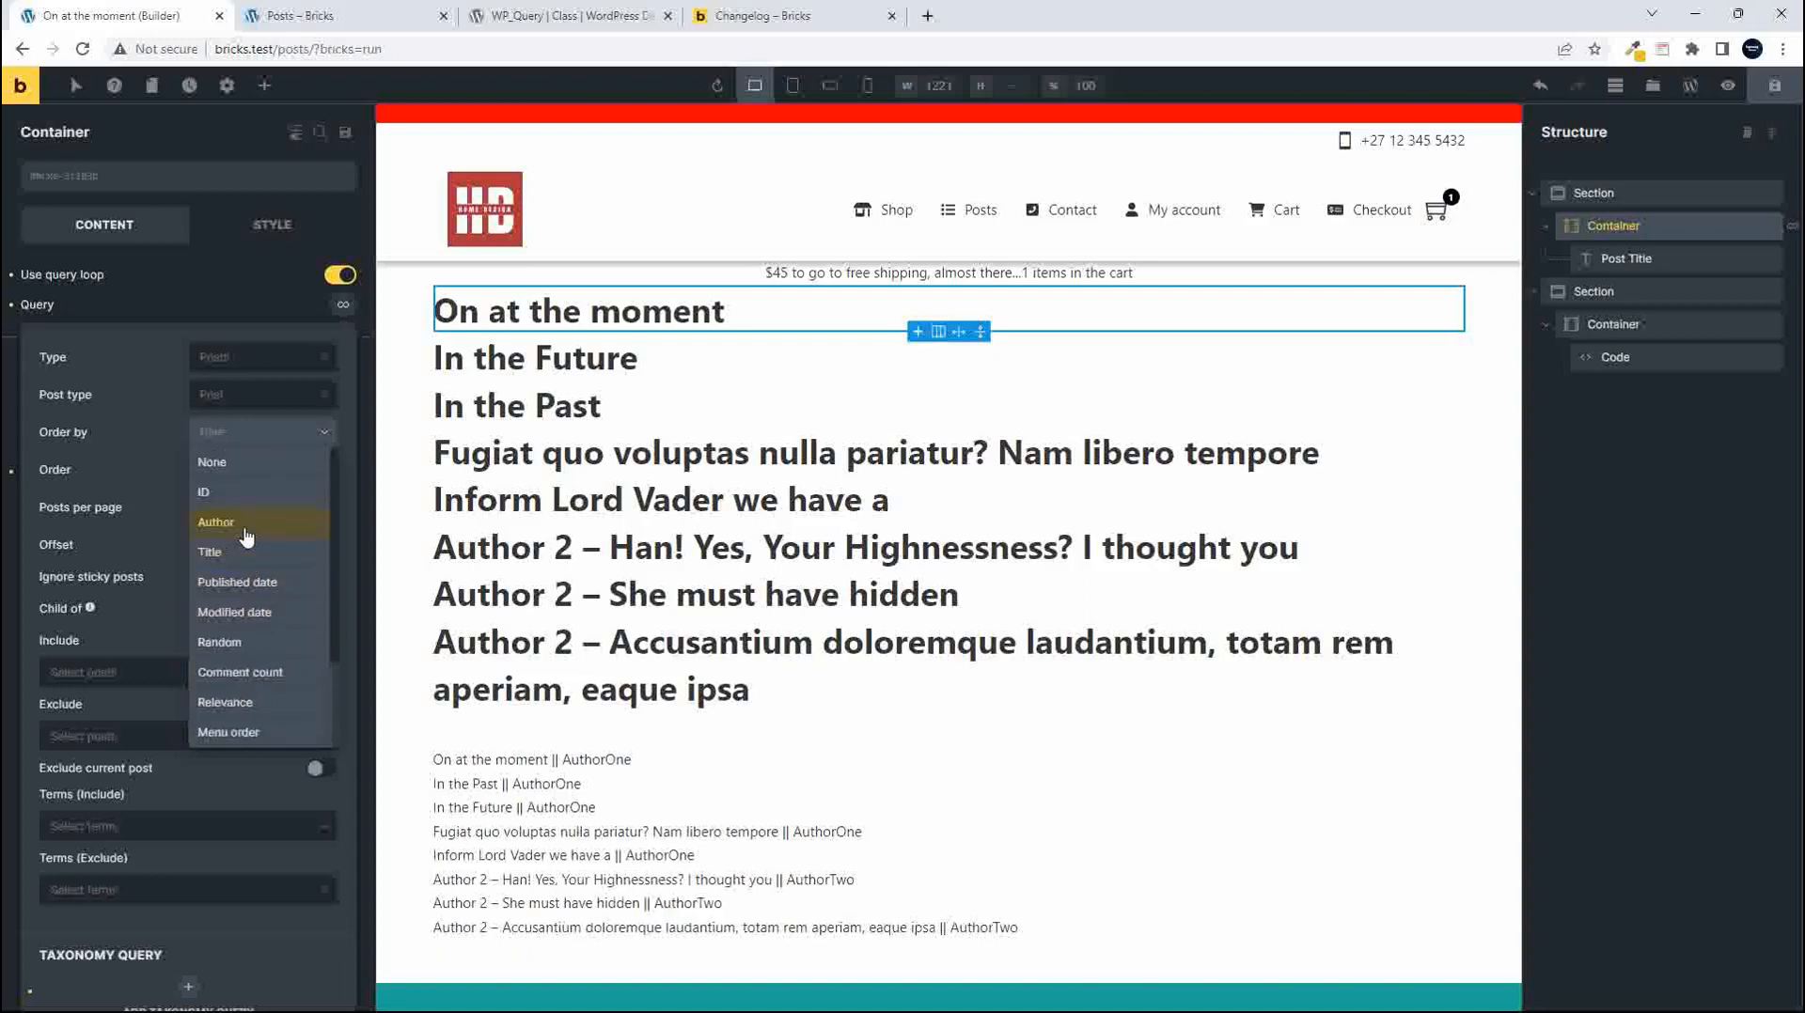
scroll(280, 601, down, 2)
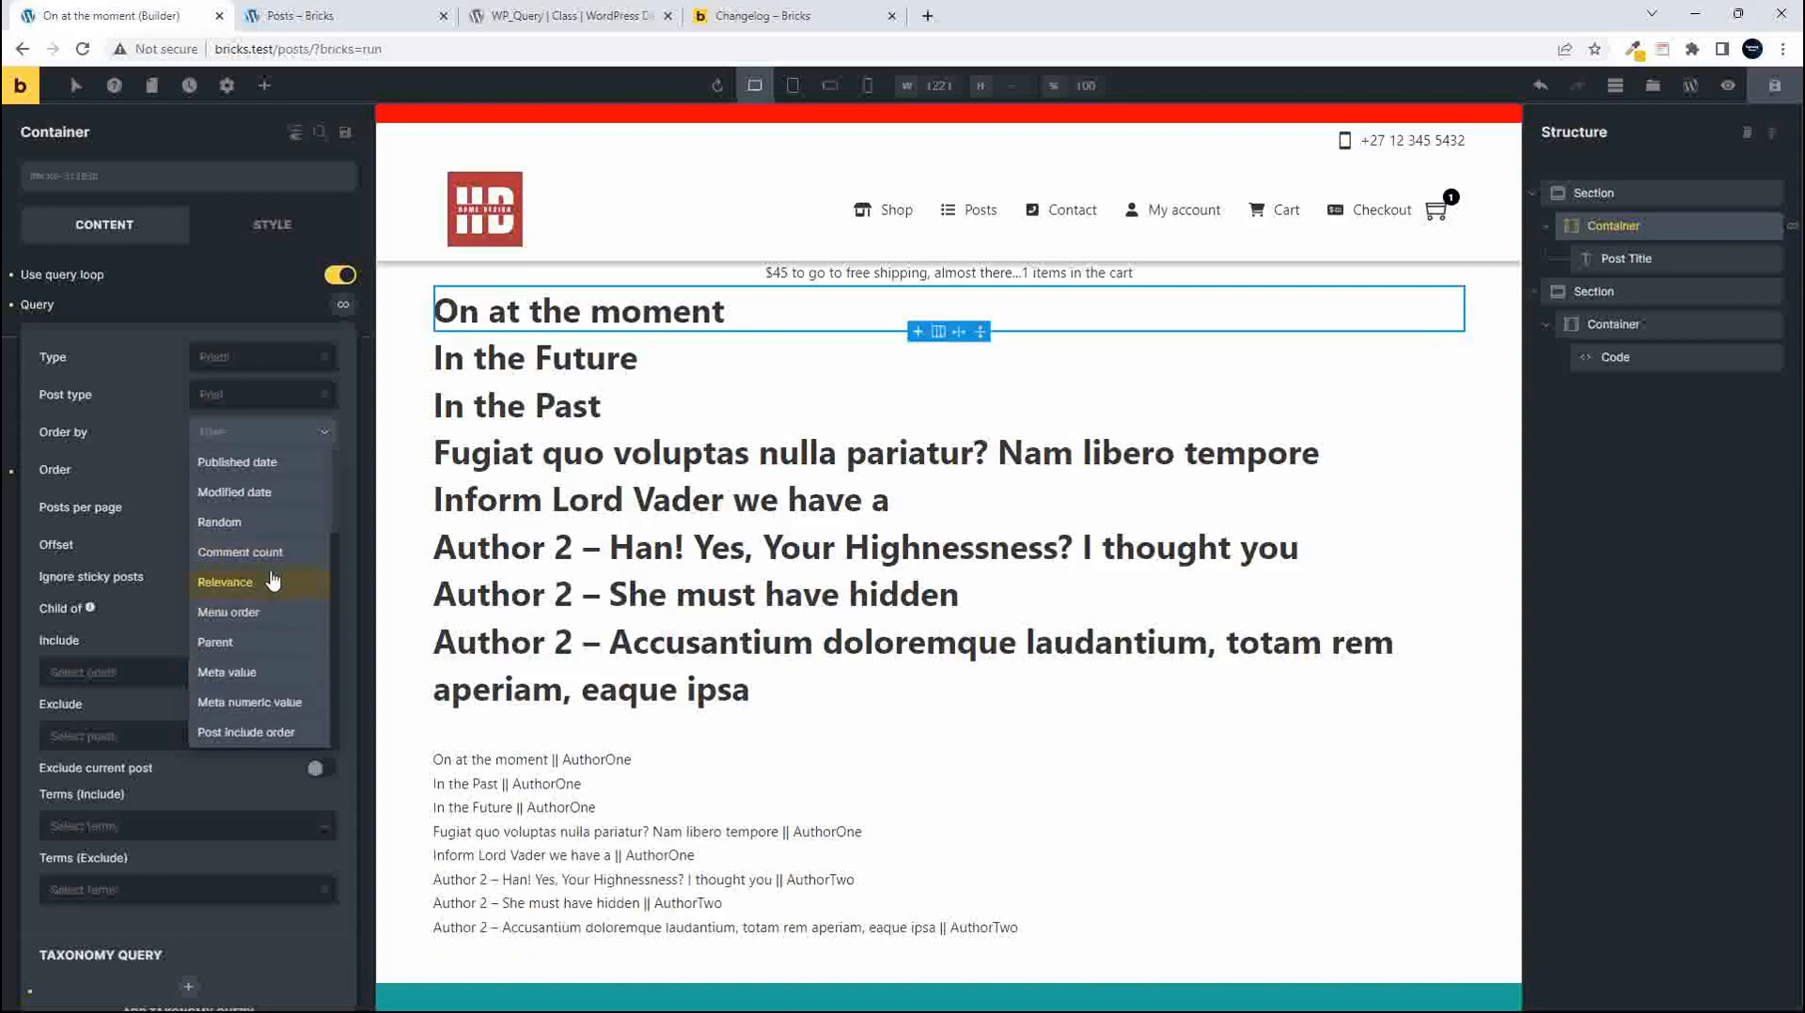
click(227, 402)
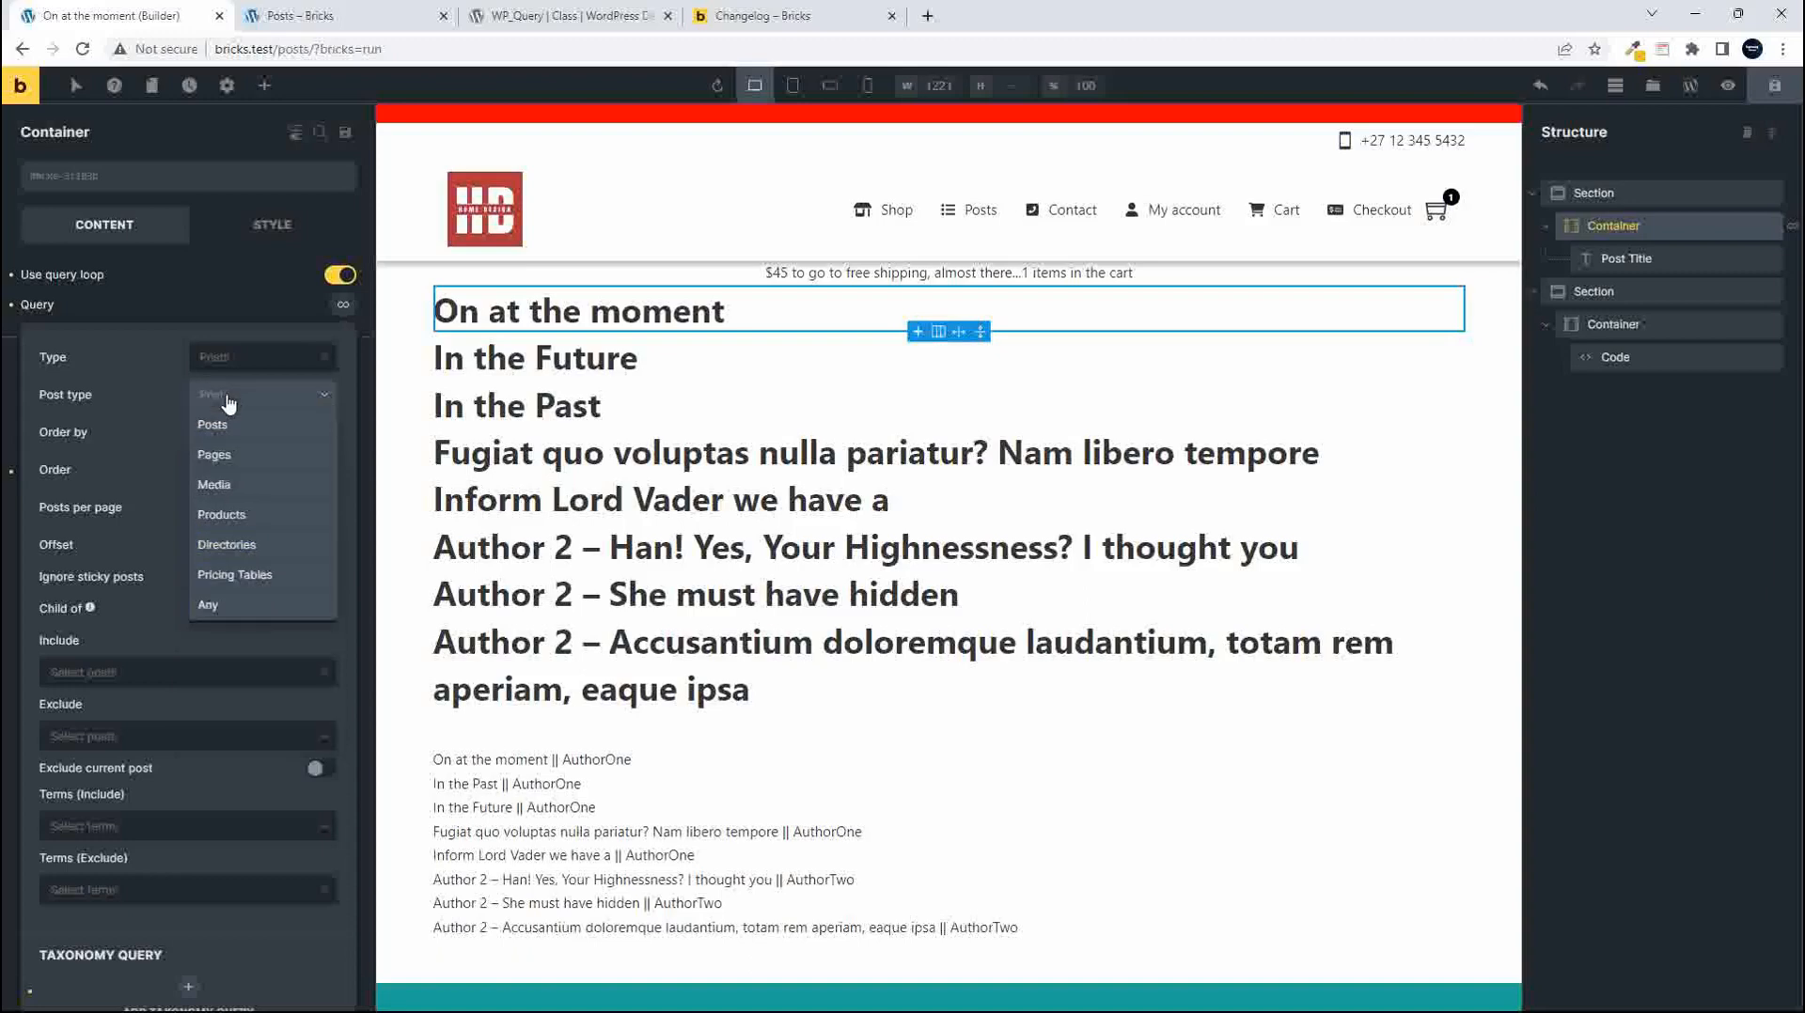
click(228, 399)
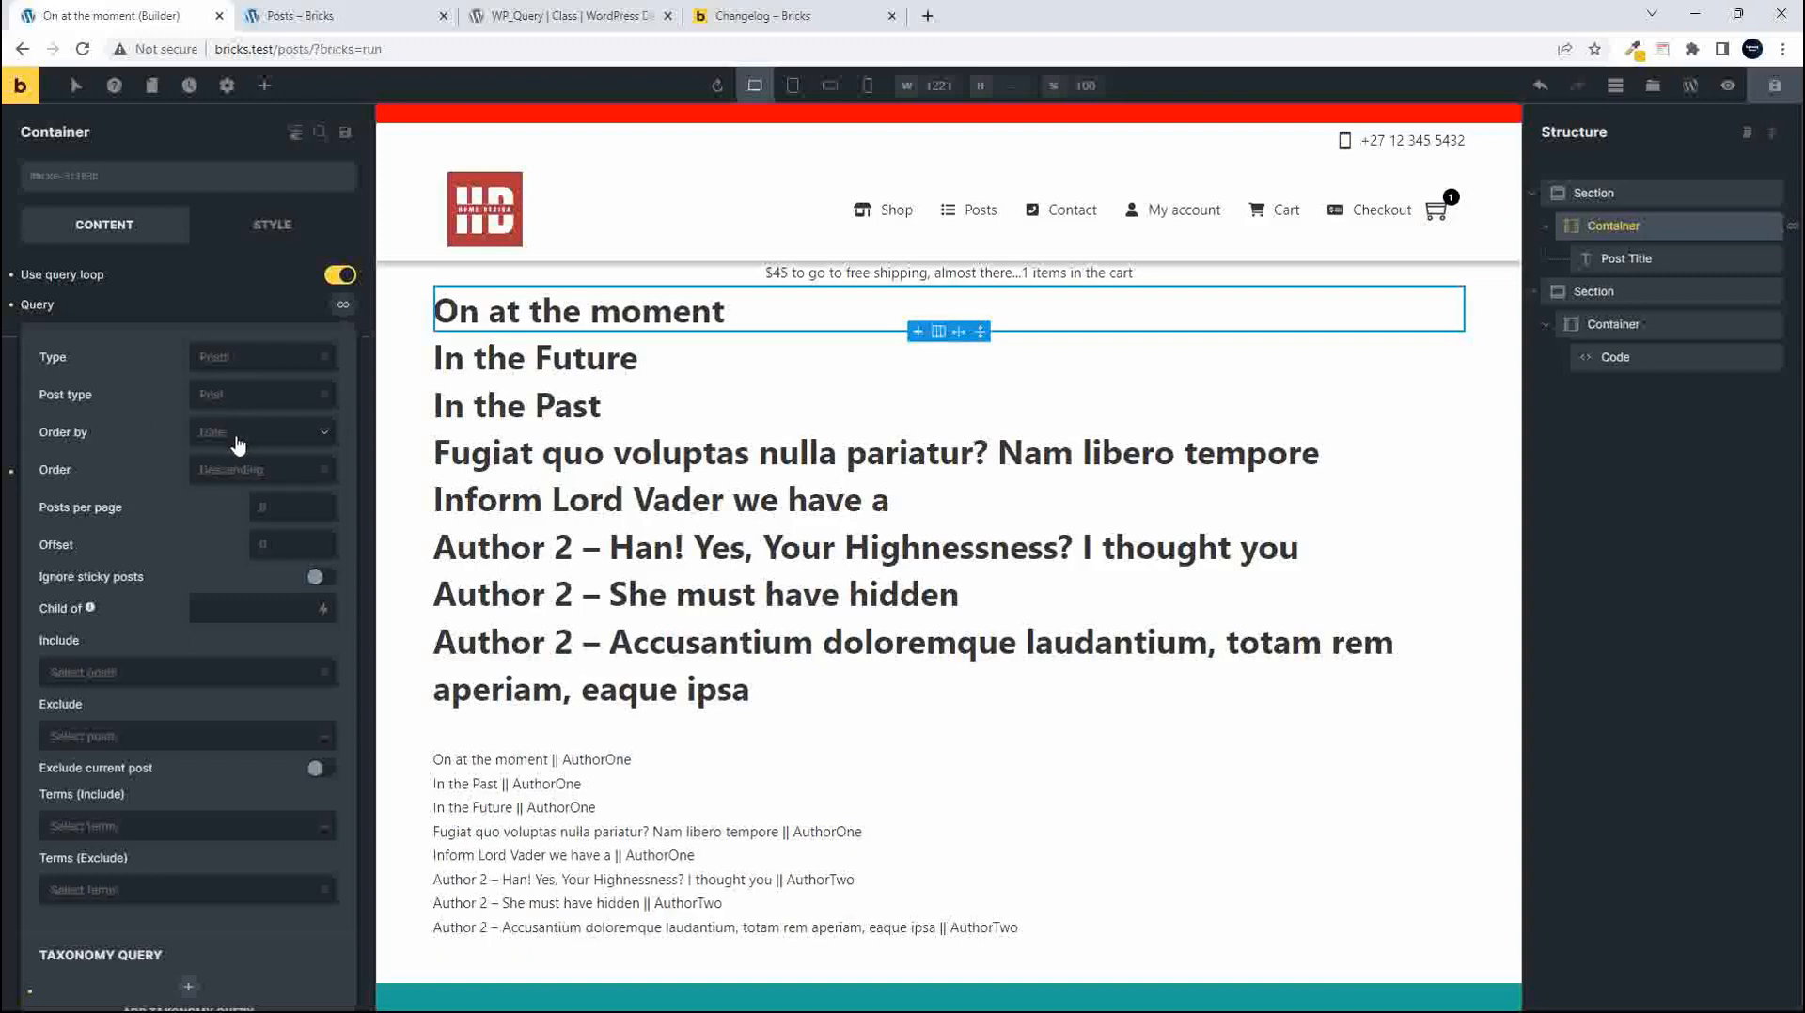
scroll(200, 525, down, 2)
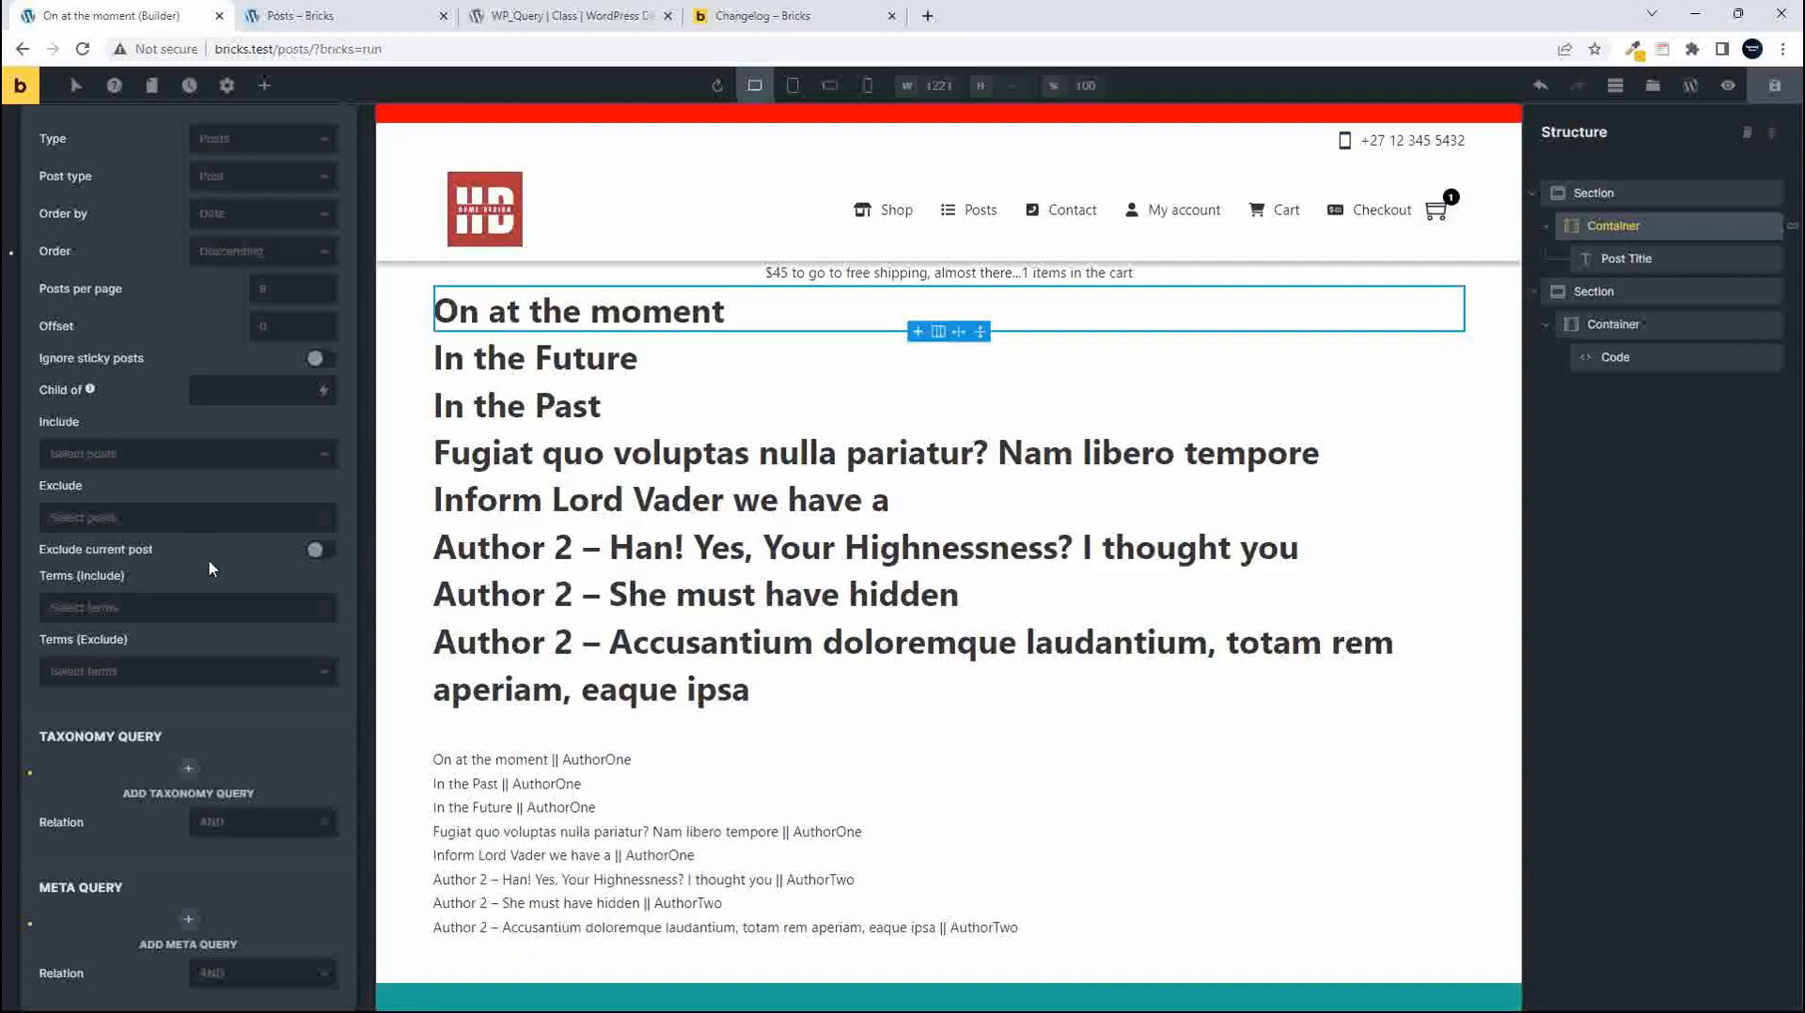
scroll(209, 569, up, 3)
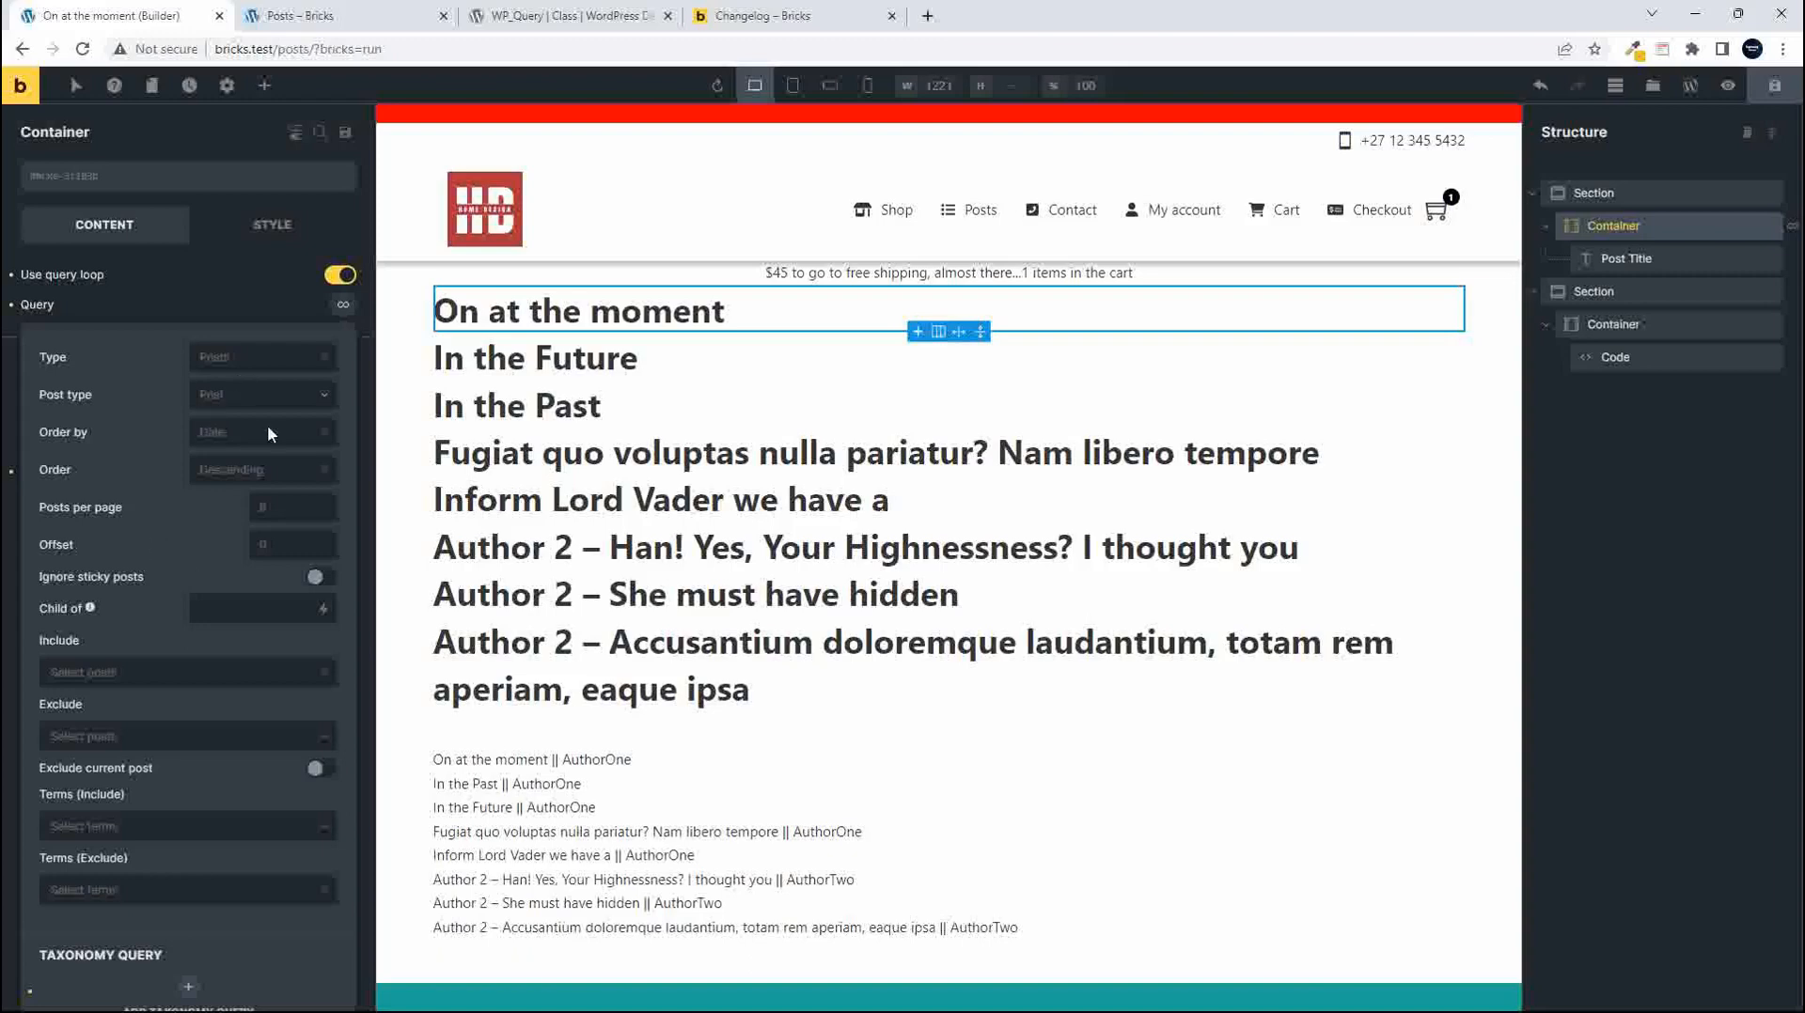
Examine the Post & Page Parameters section of the WP_Query reference, highlighting post__in and post__not_in
click(570, 18)
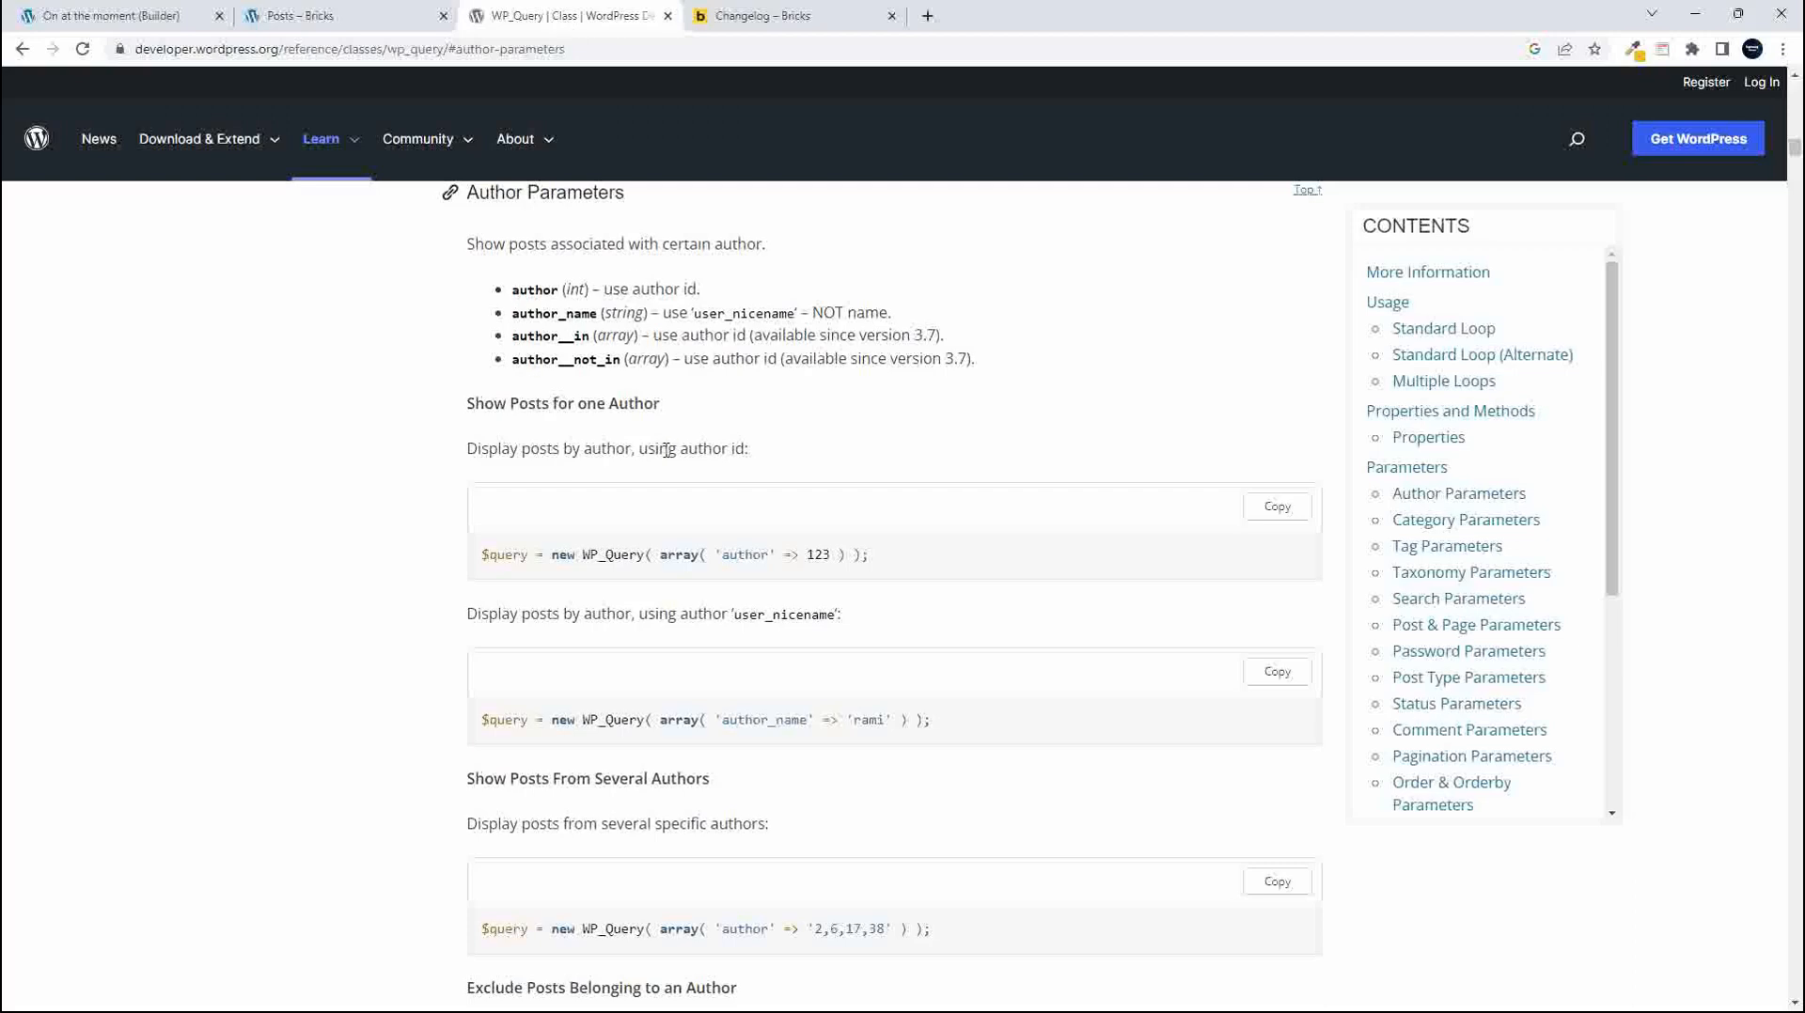
scroll(667, 452, down, 9)
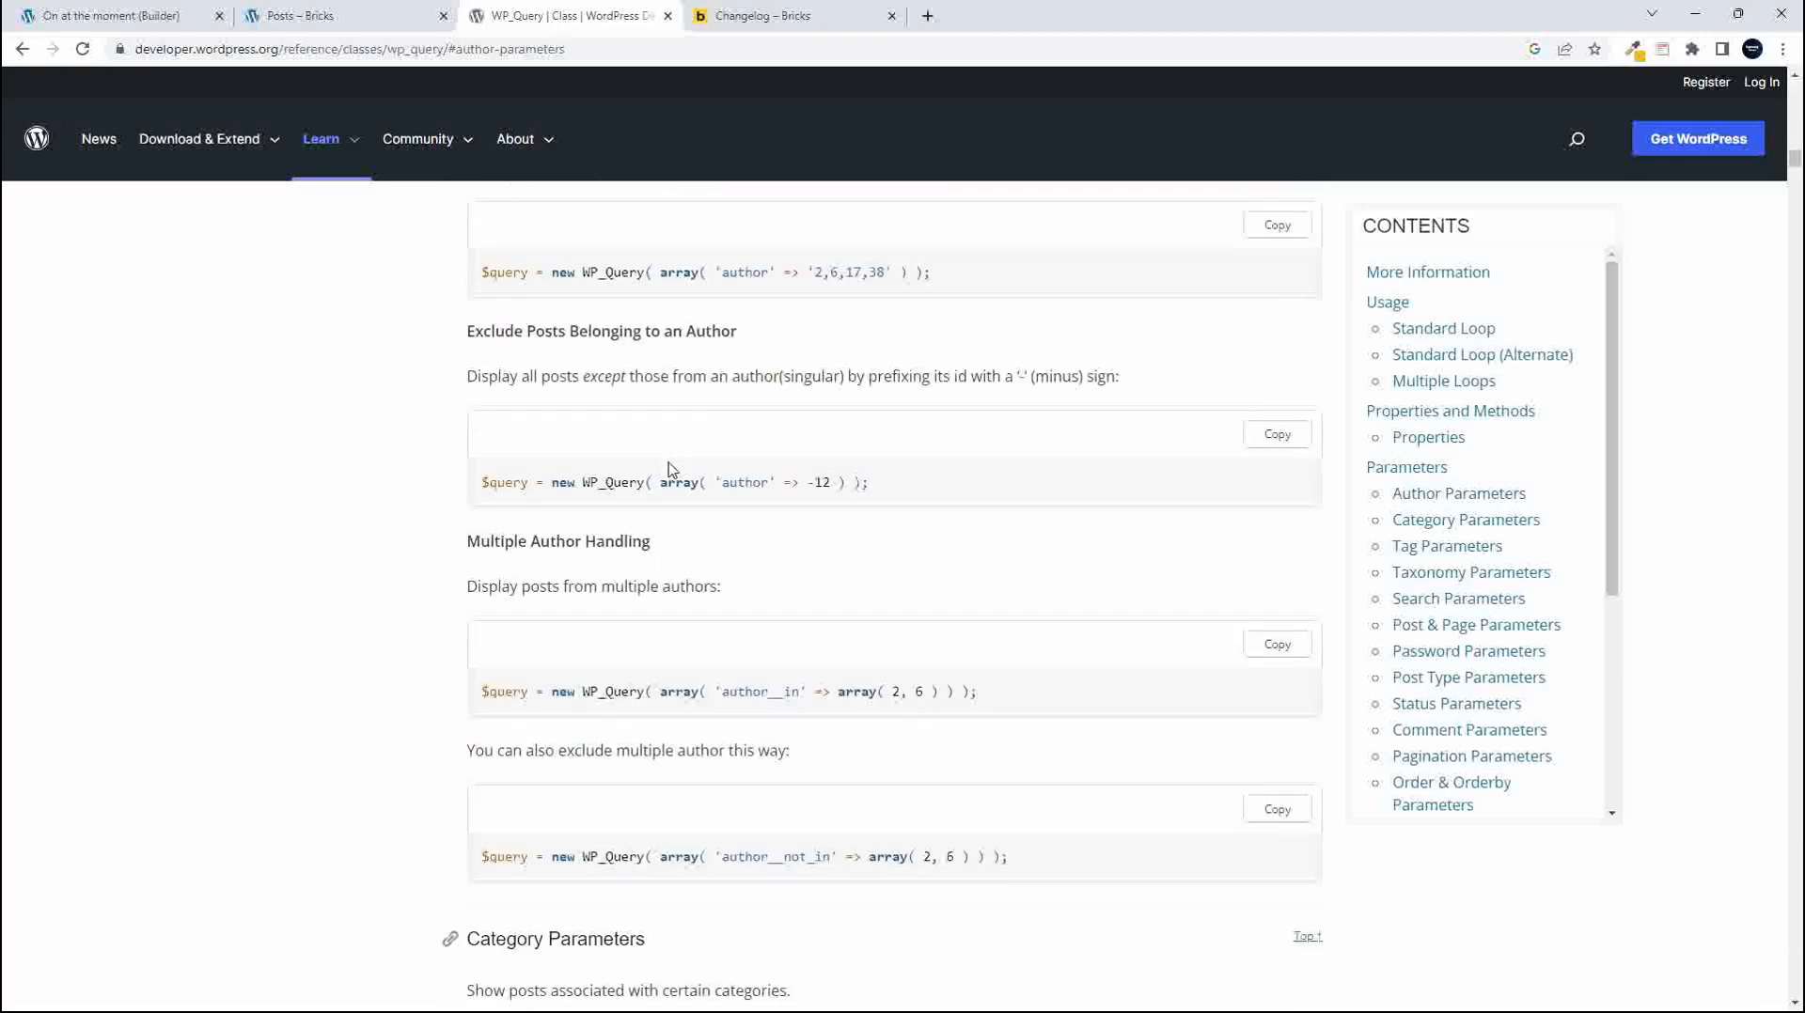
scroll(671, 470, down, 2)
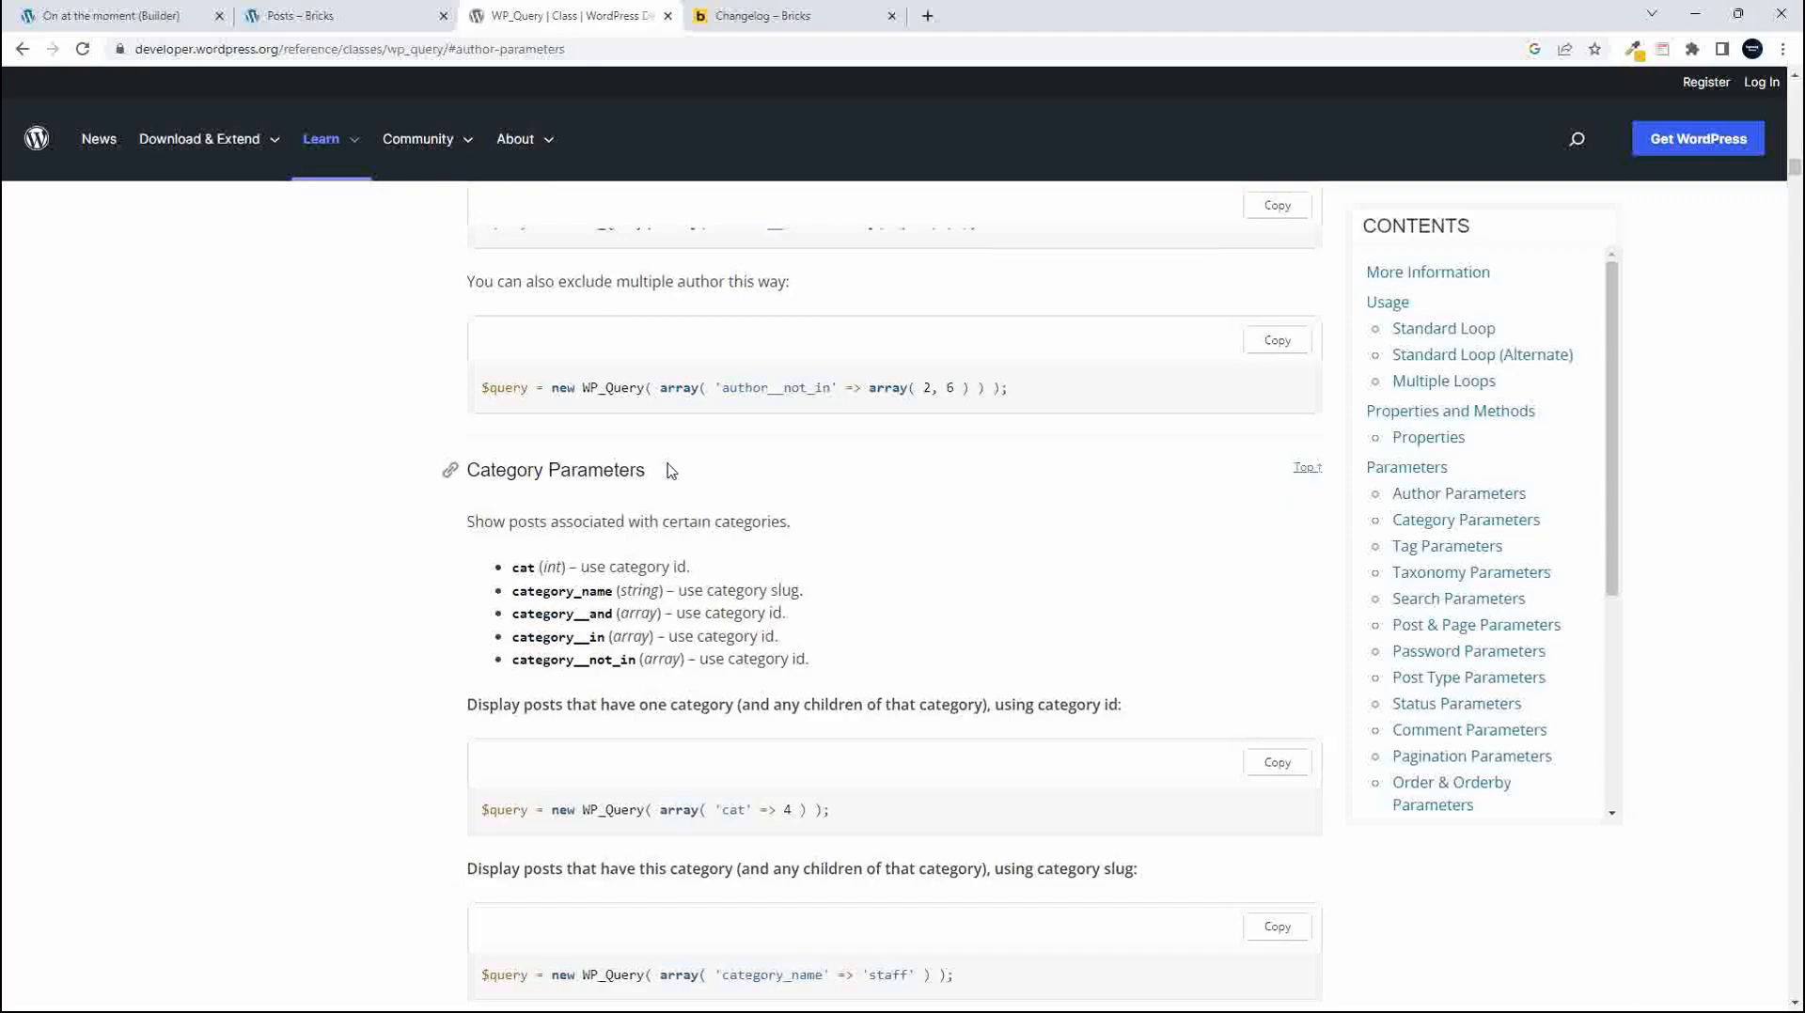
scroll(671, 470, down, 13)
scroll(671, 470, down, 16)
scroll(669, 463, down, 15)
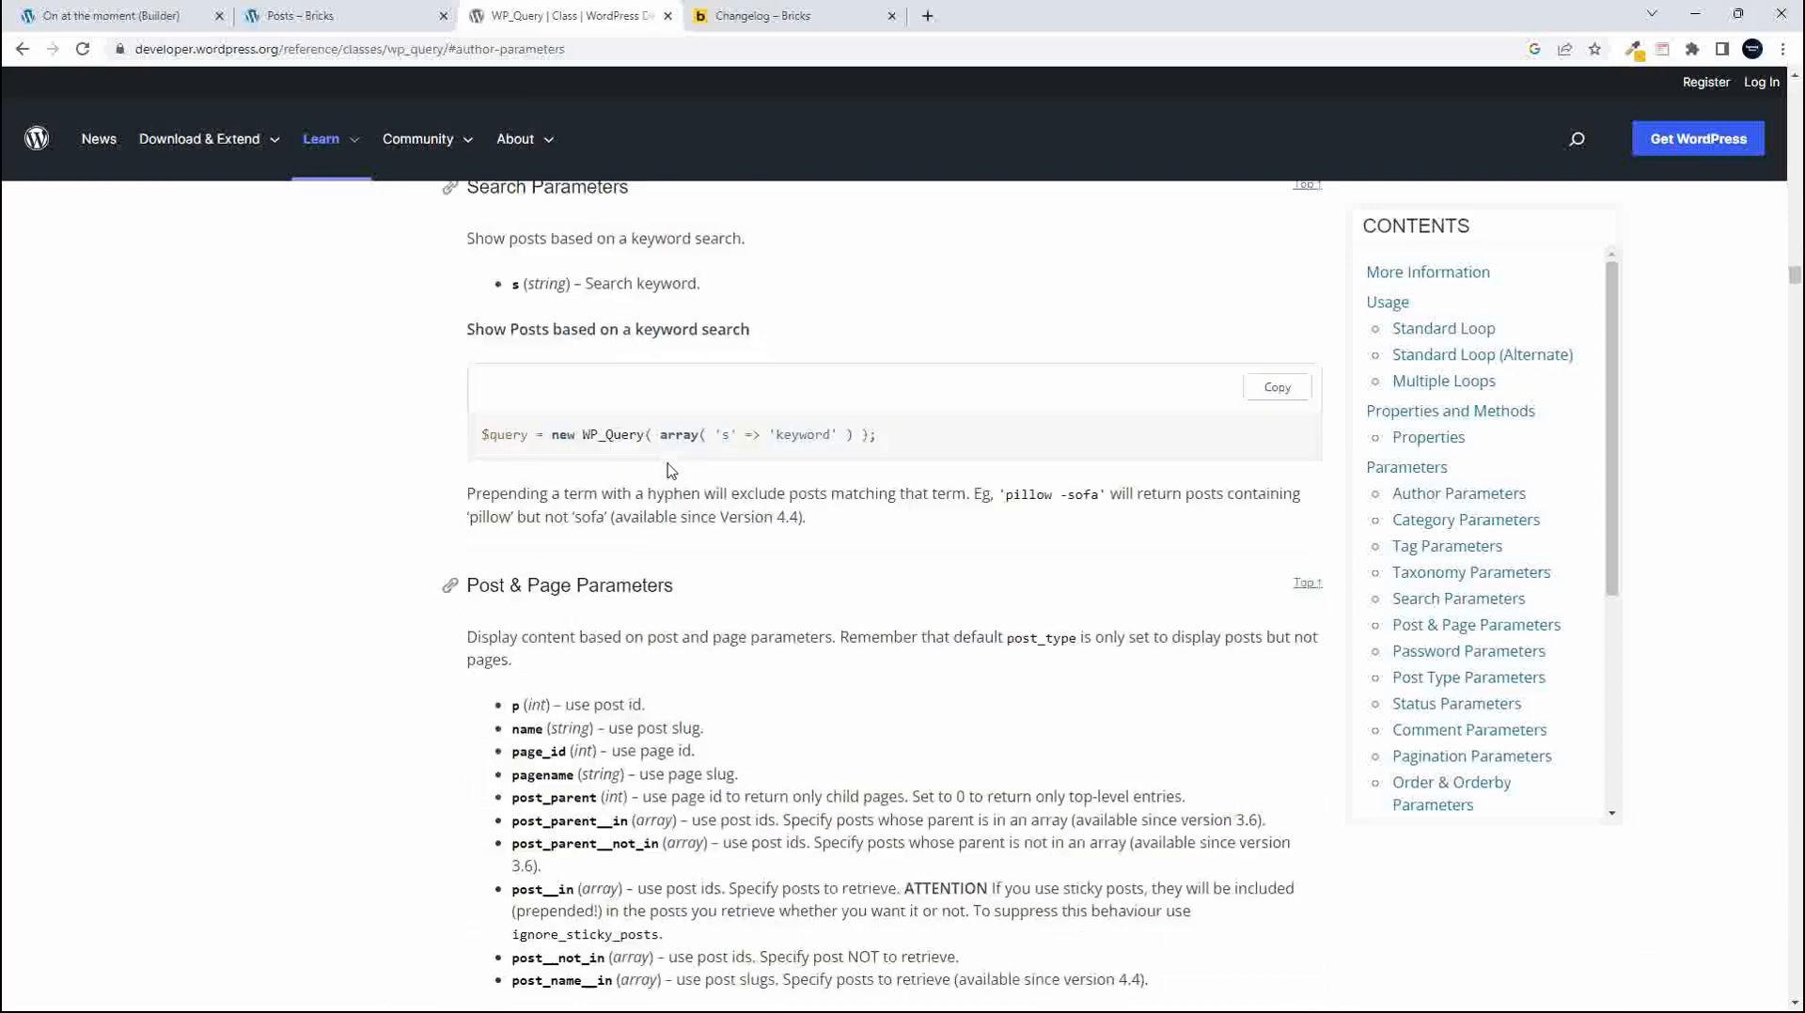
scroll(671, 470, down, 3)
scroll(307, 624, down, 2)
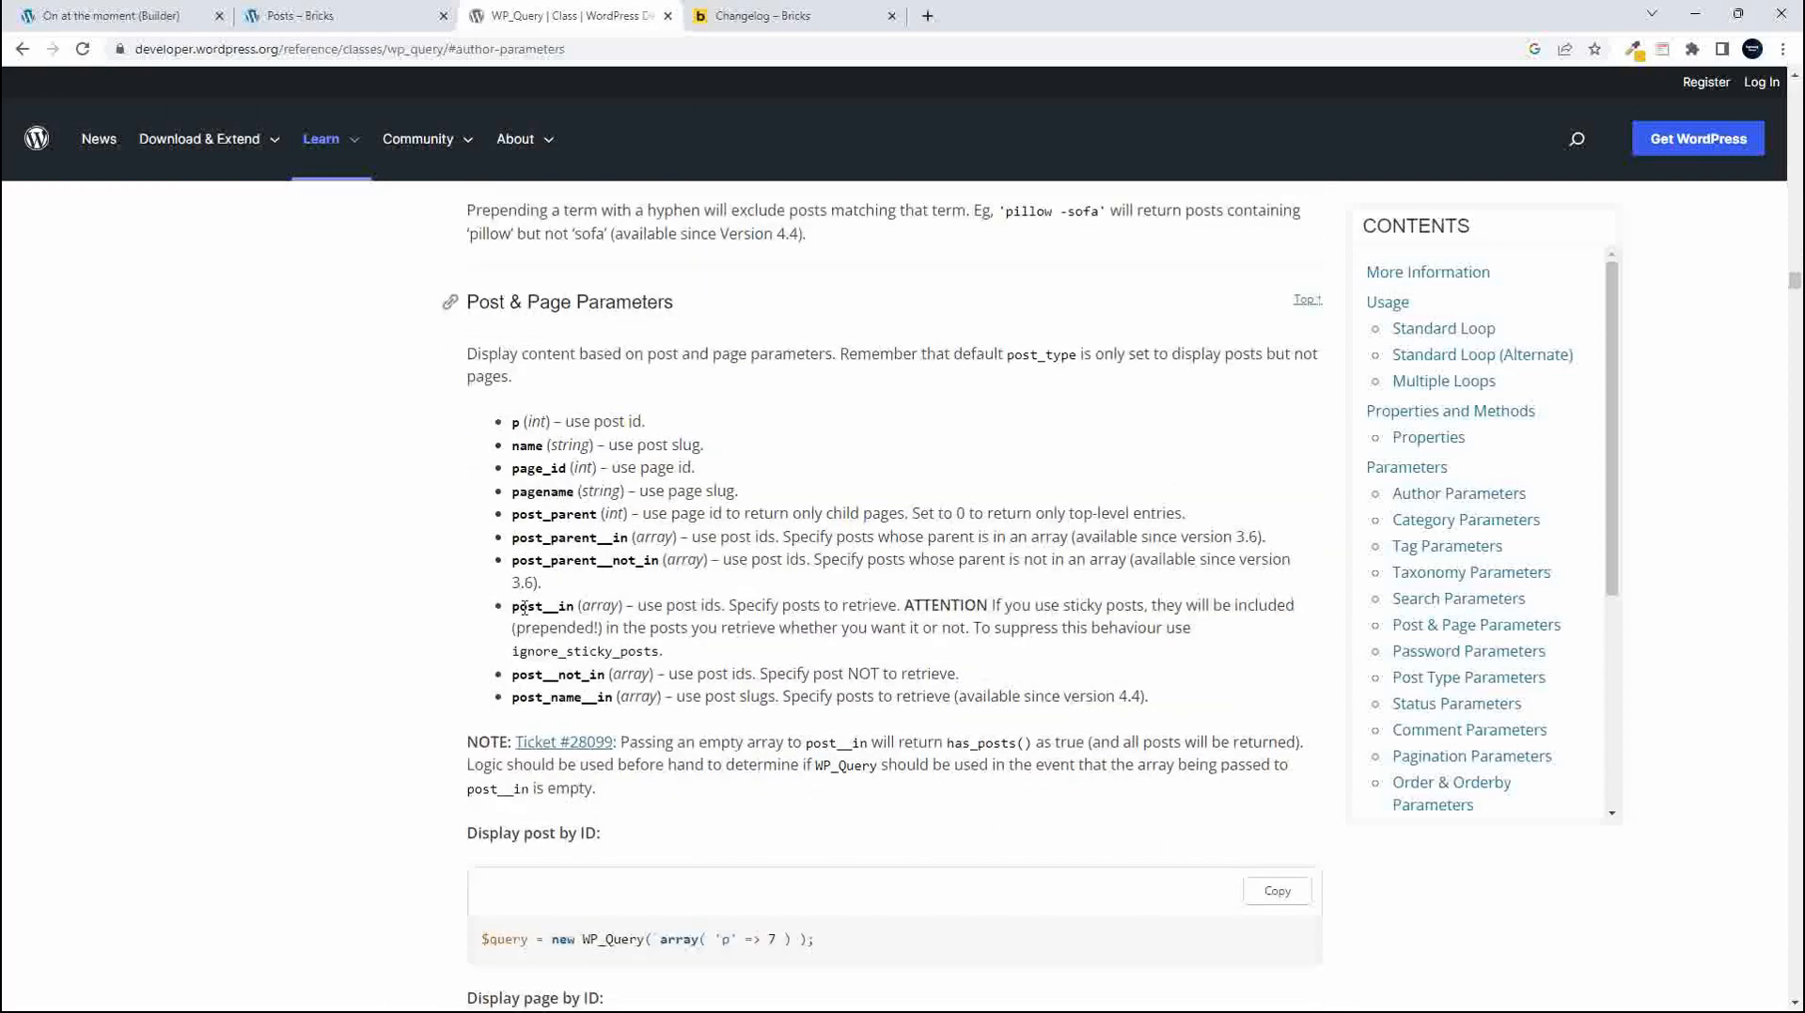
drag(514, 606, 633, 607)
drag(513, 675, 609, 675)
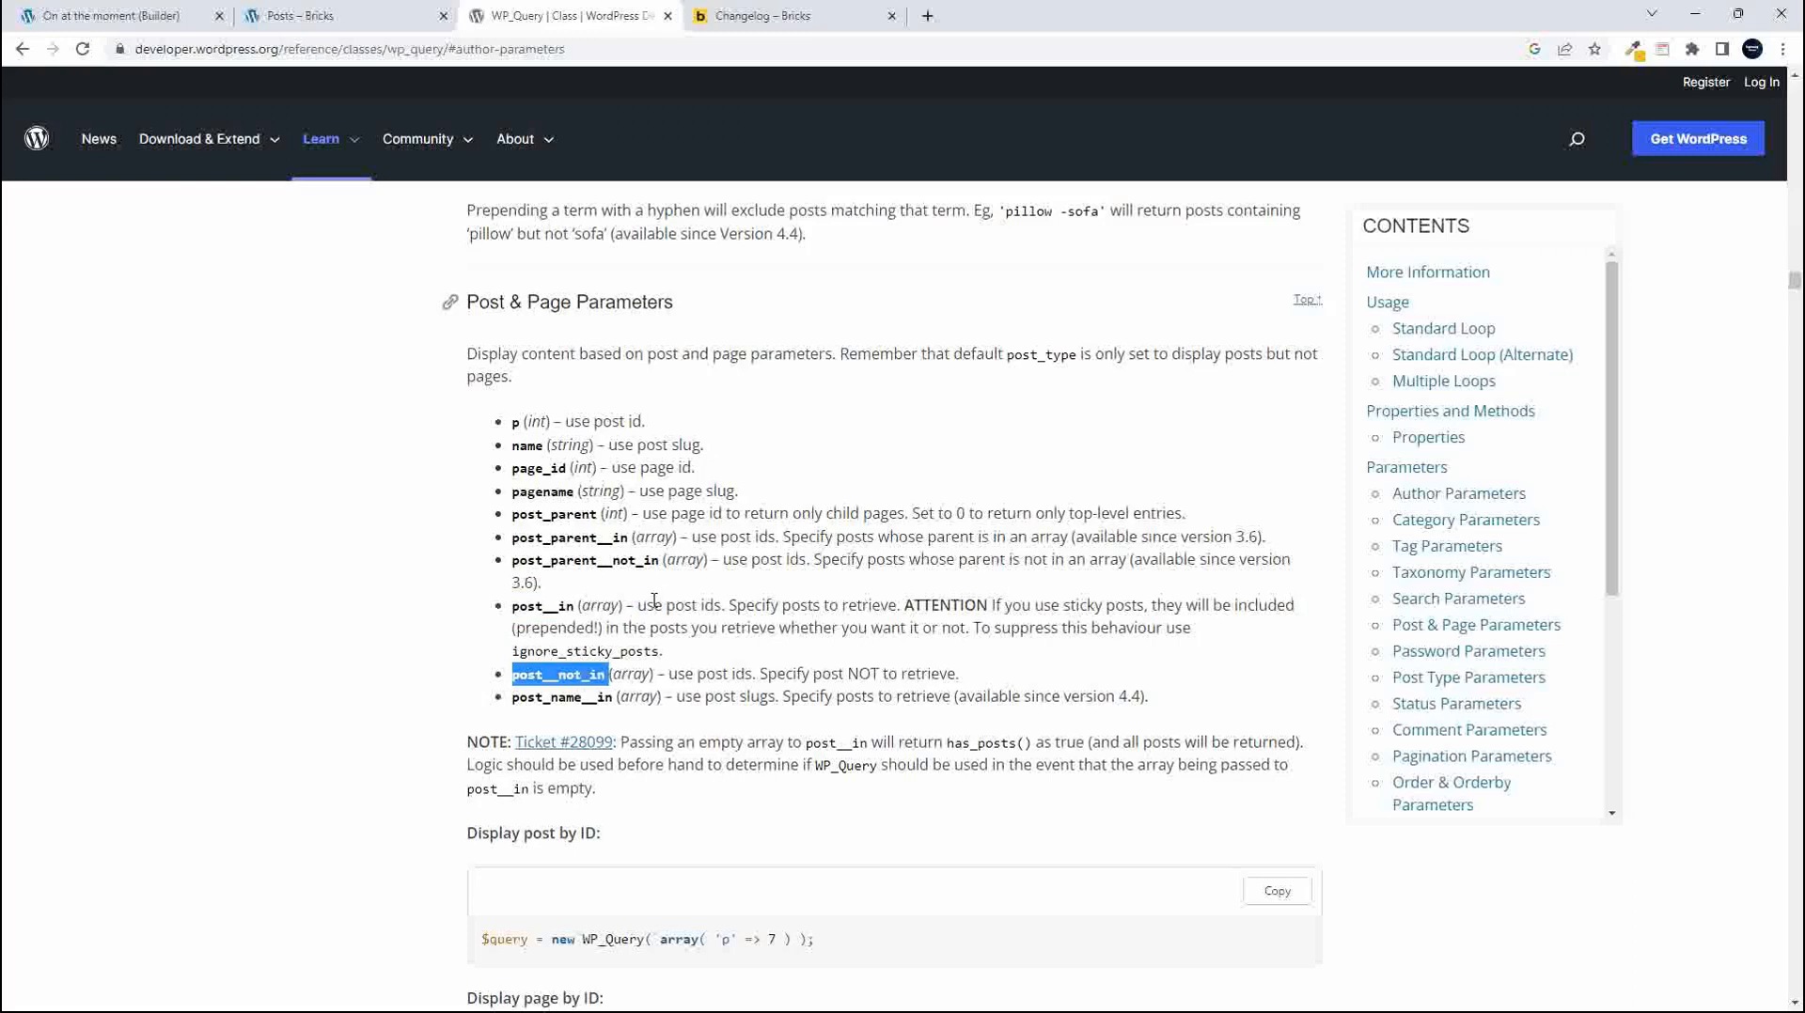
Switch to the Bricks builder and examine the Include and Exclude options in the loop container's query
click(105, 15)
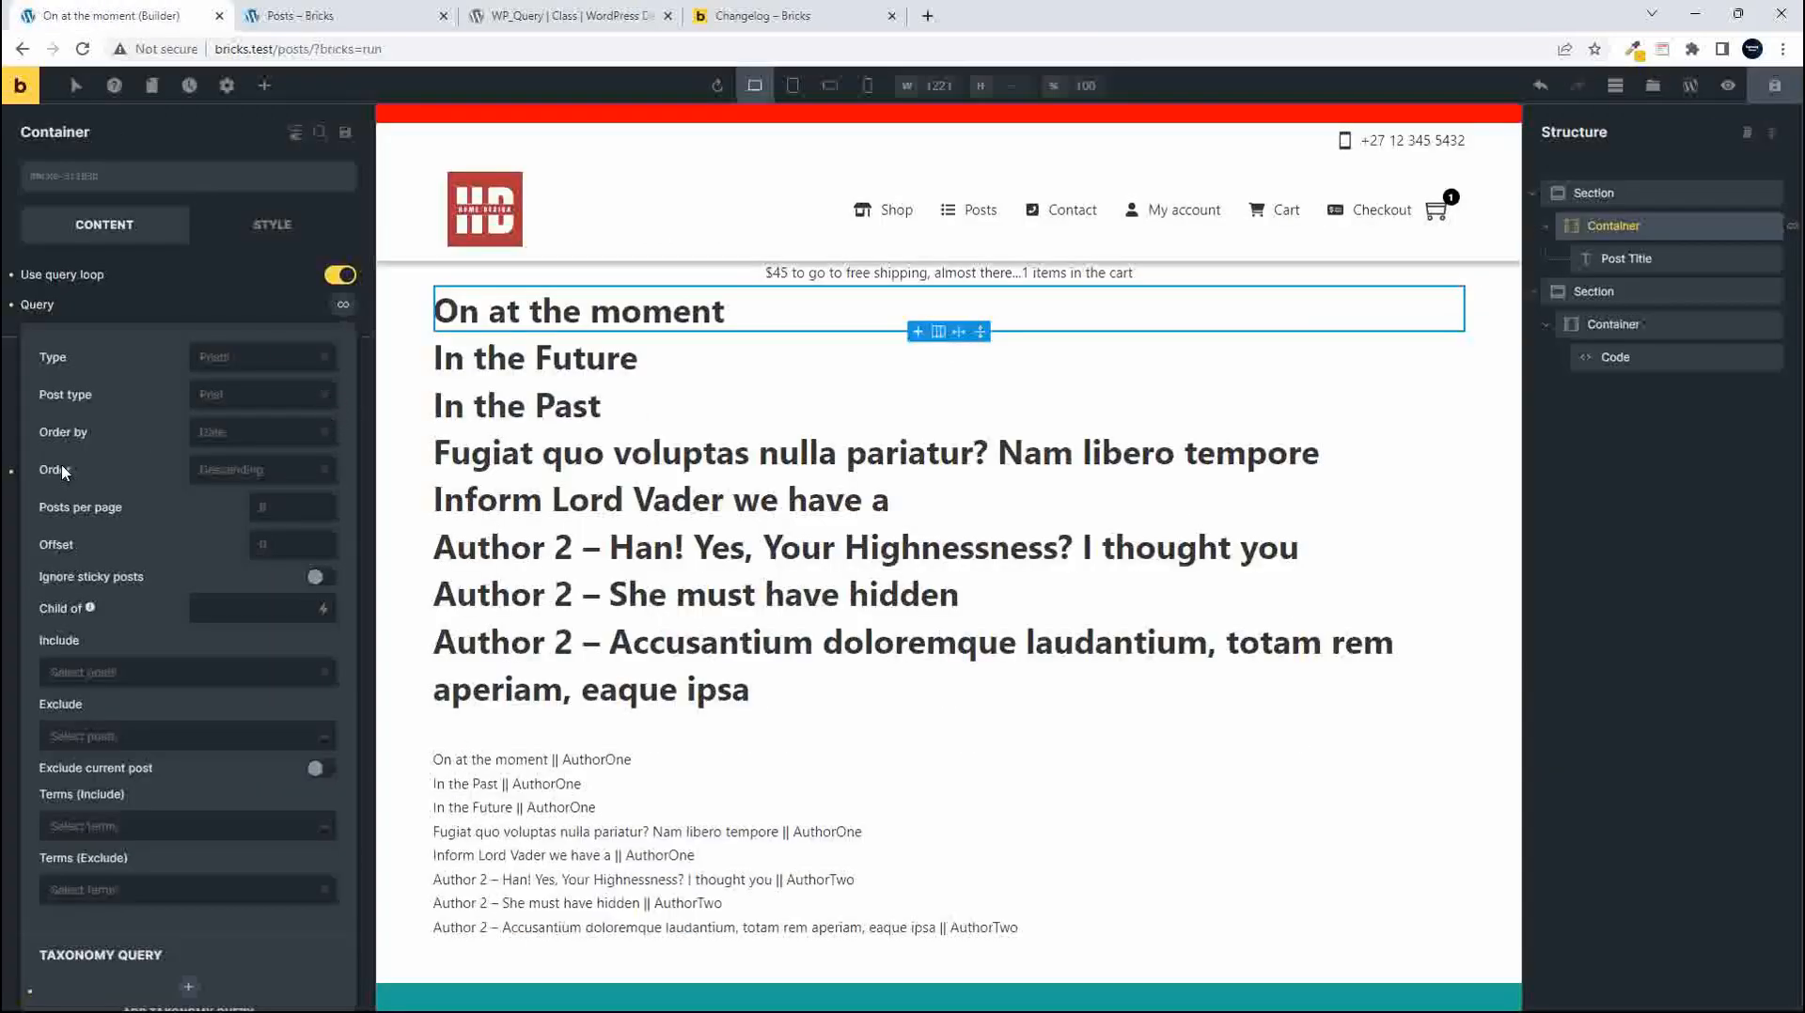
scroll(132, 486, down, 3)
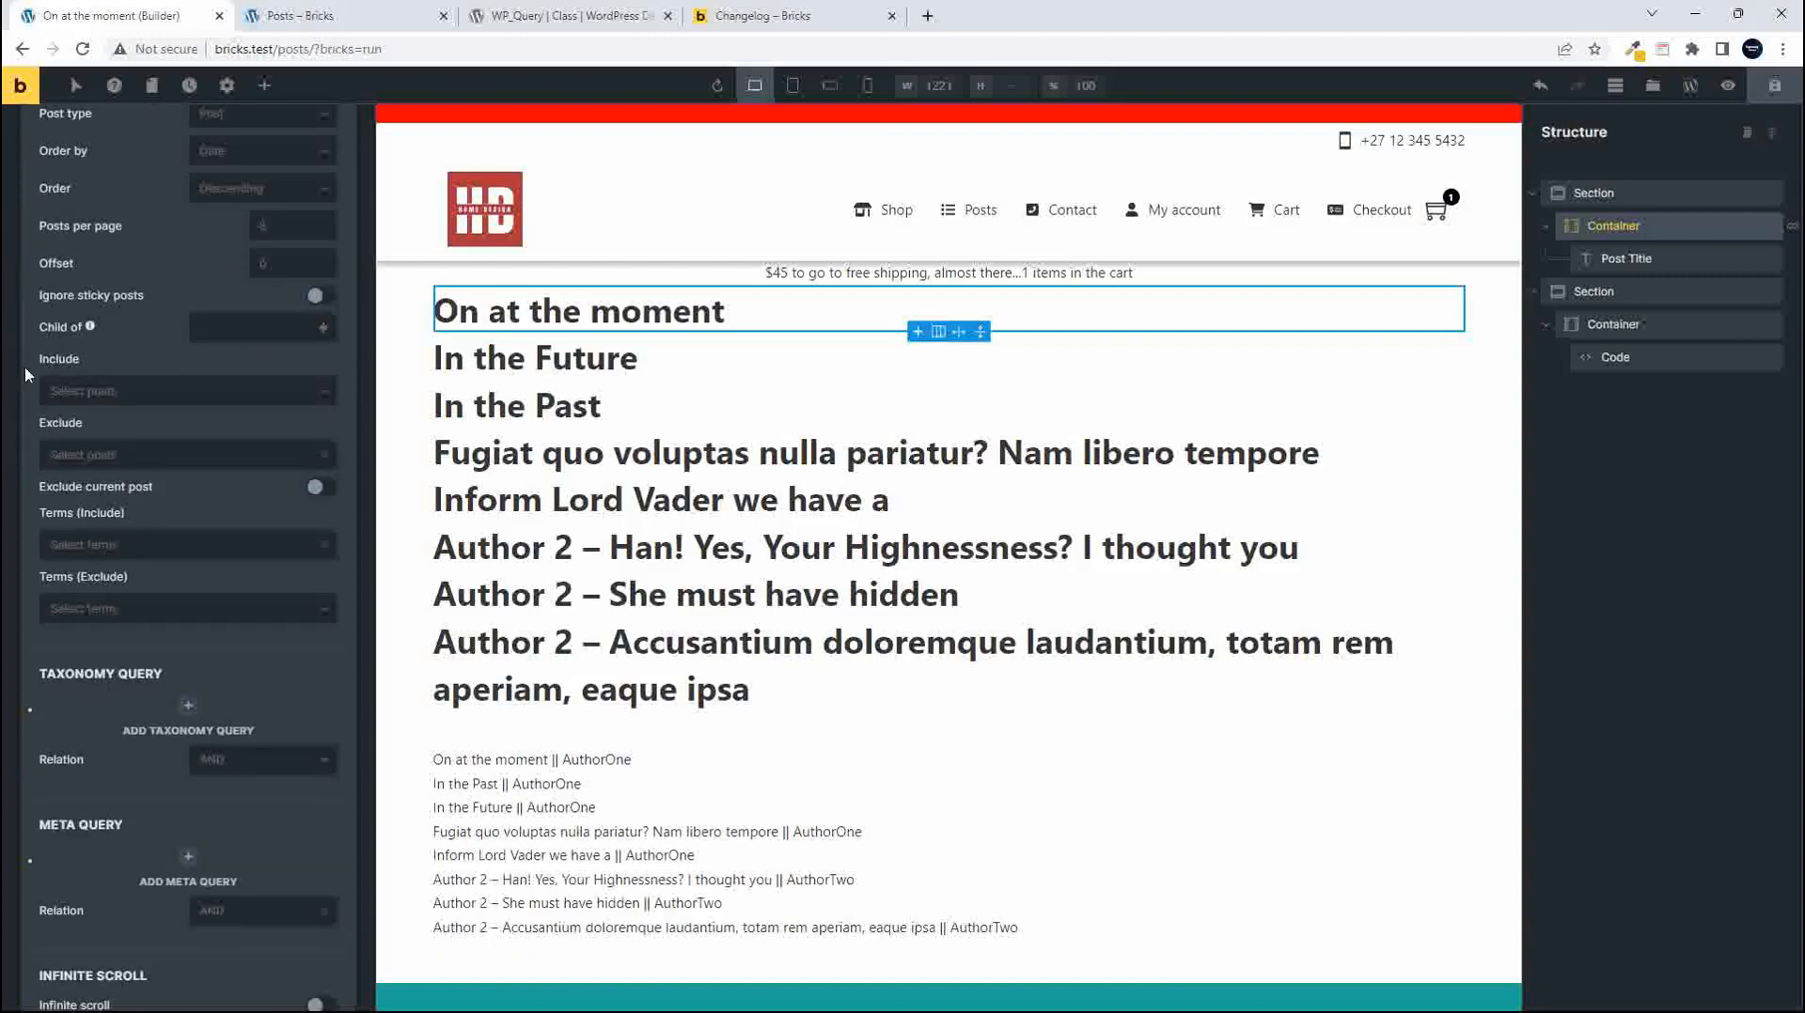
click(115, 393)
click(115, 393)
scroll(174, 529, up, 1)
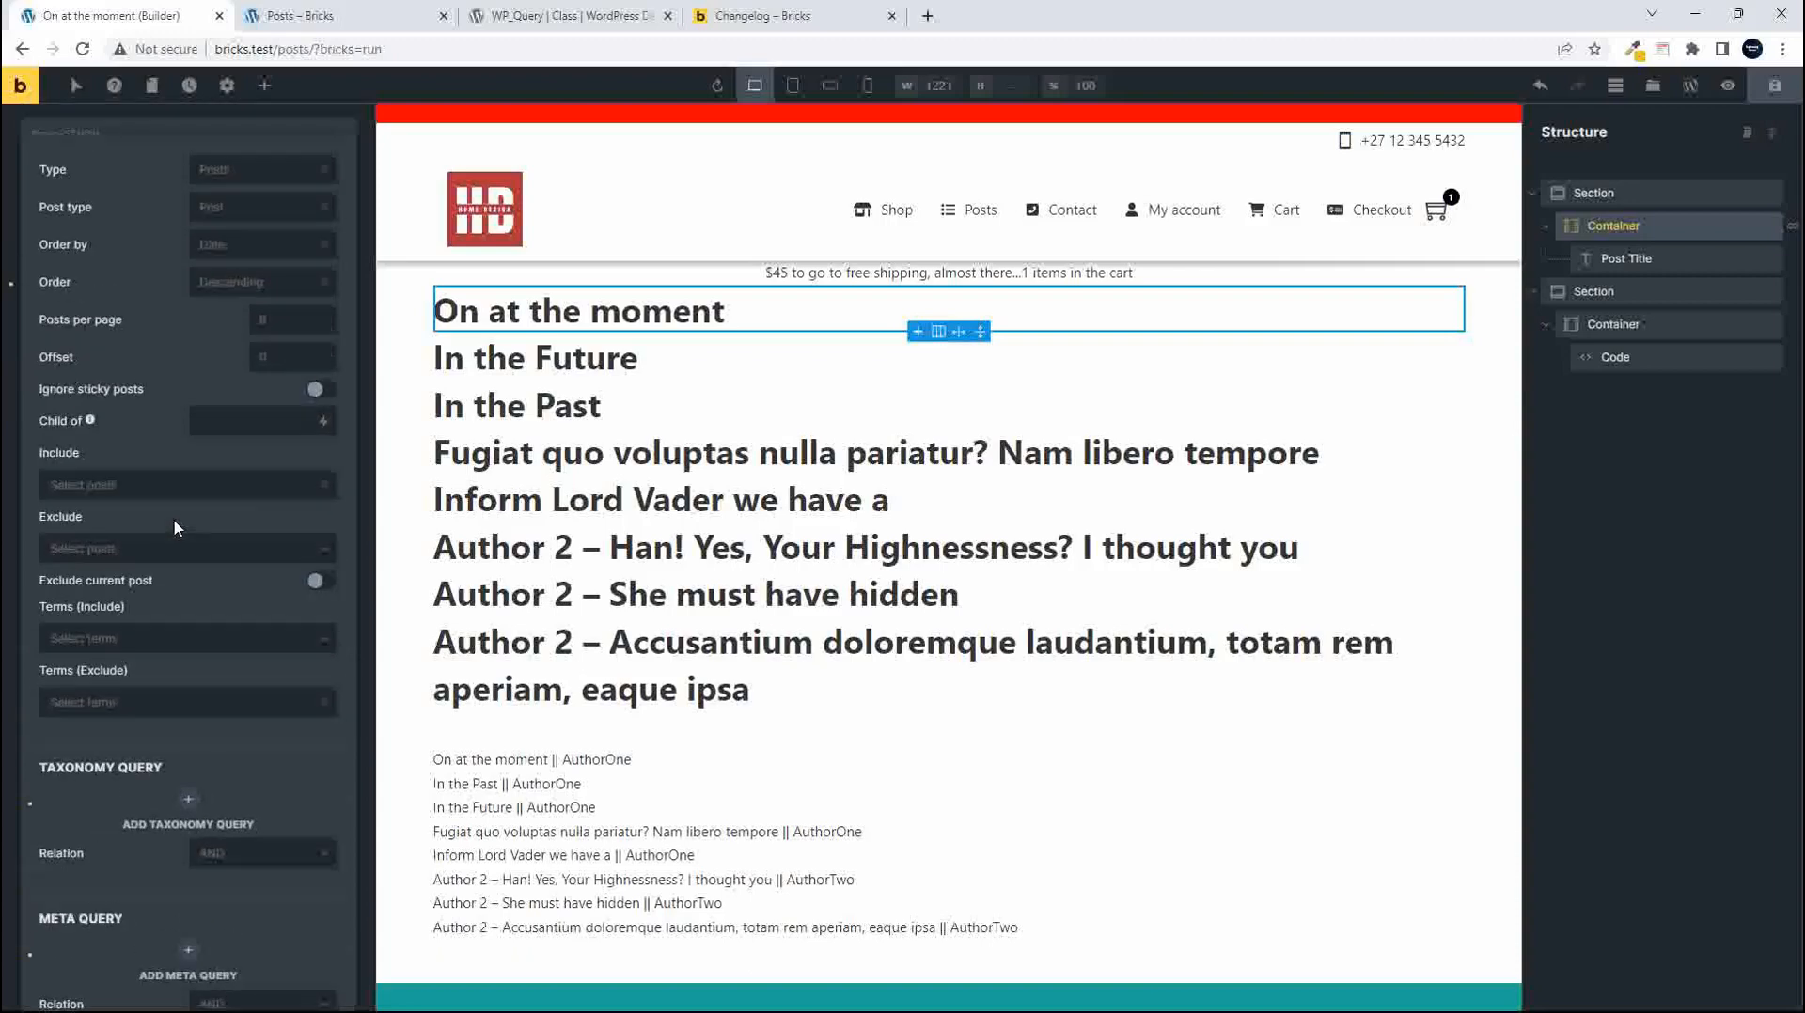
Search the Bricks changelog page for post__in
click(777, 19)
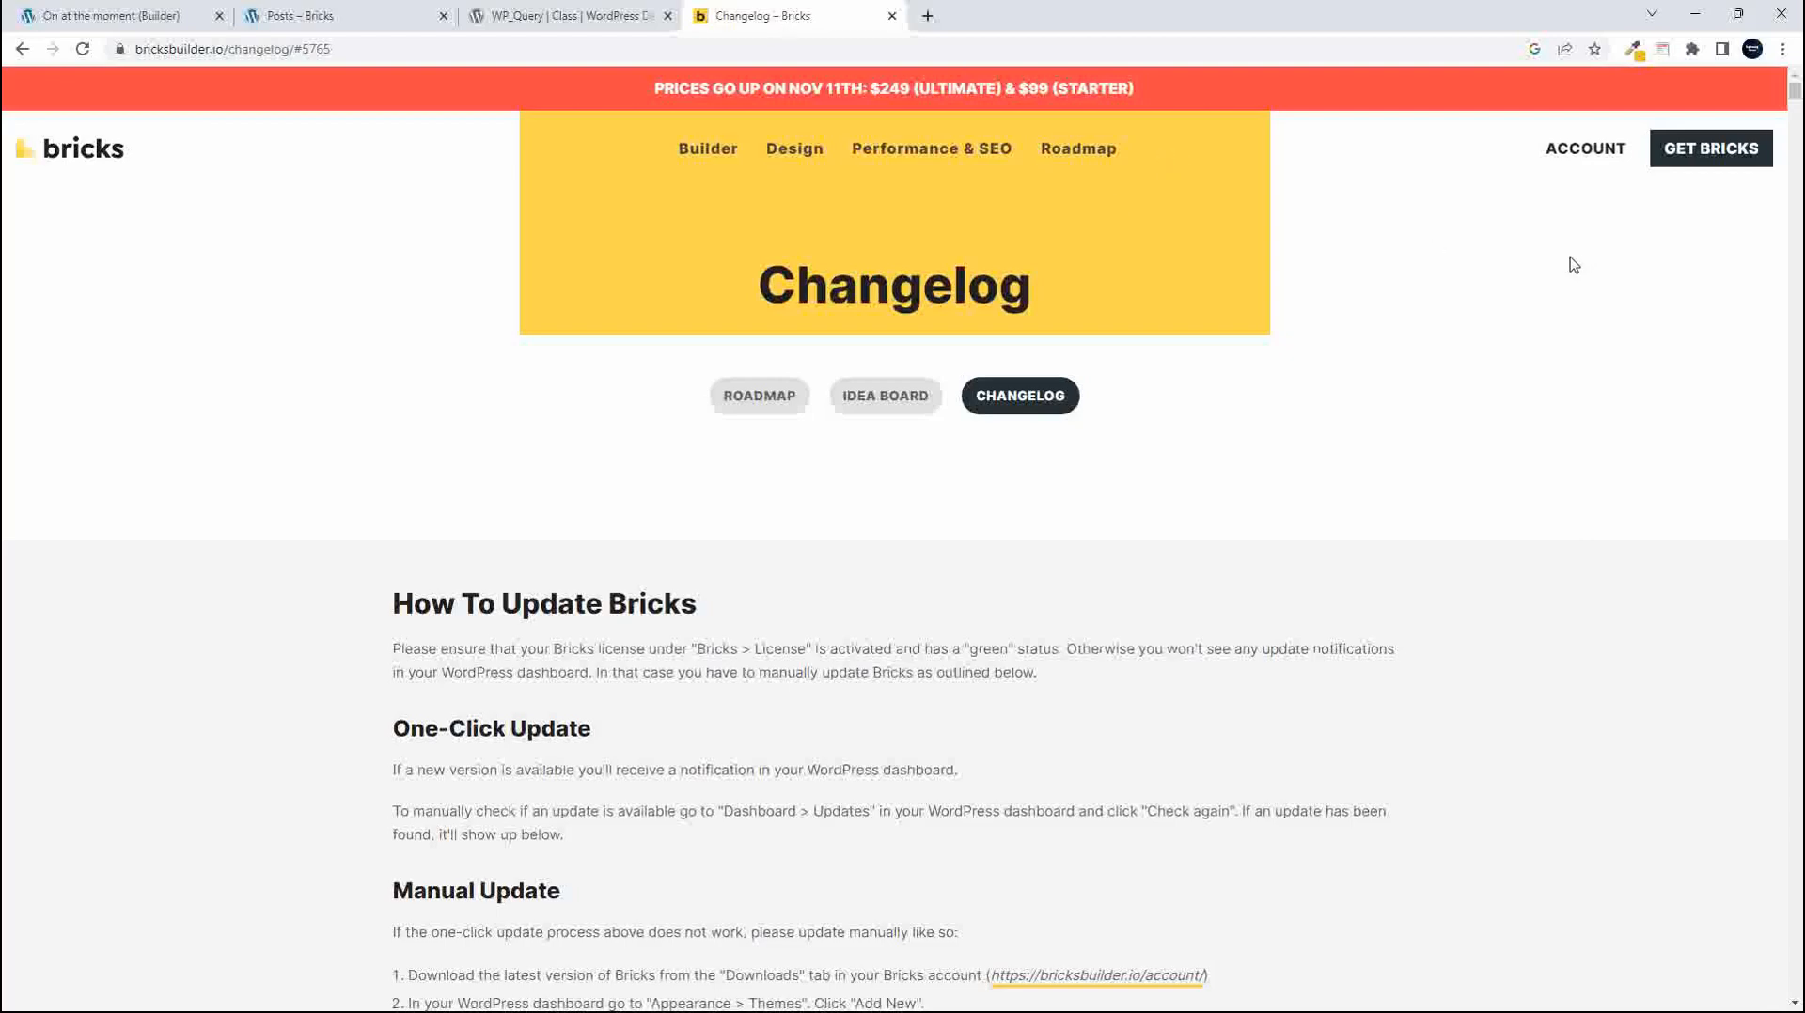
key(ctrl+f)
text(po)
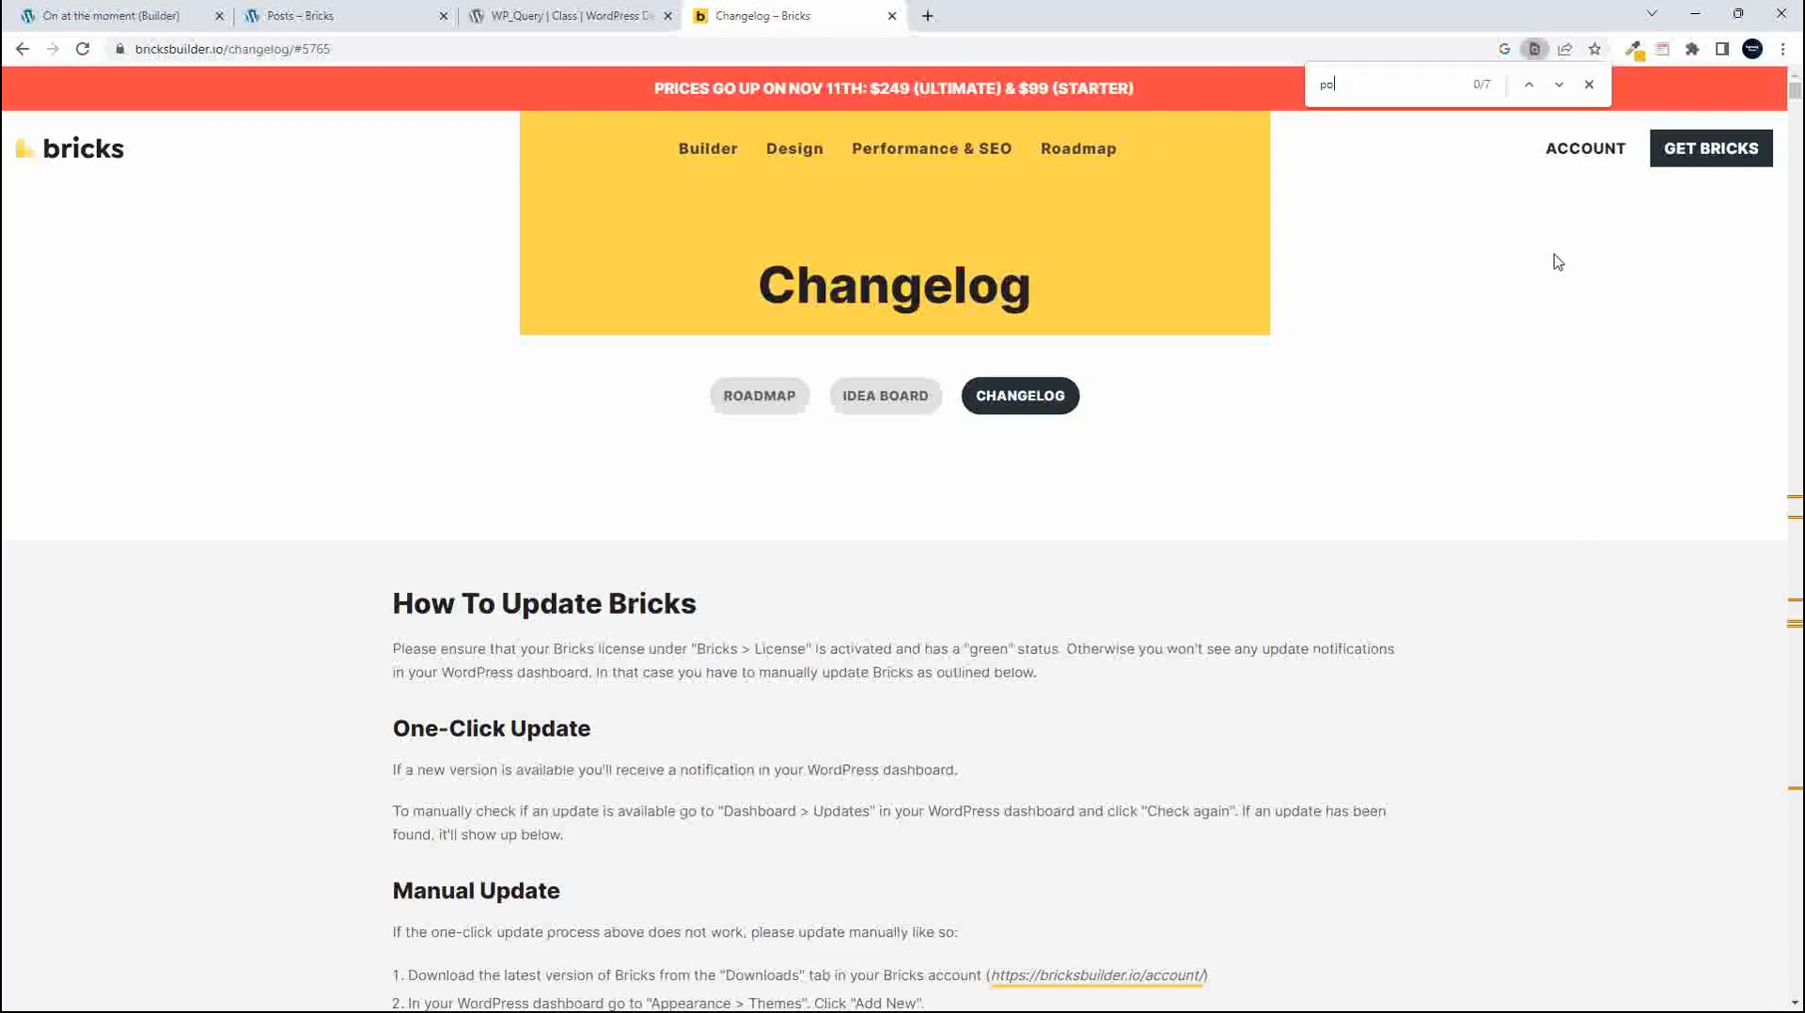
text(st__)
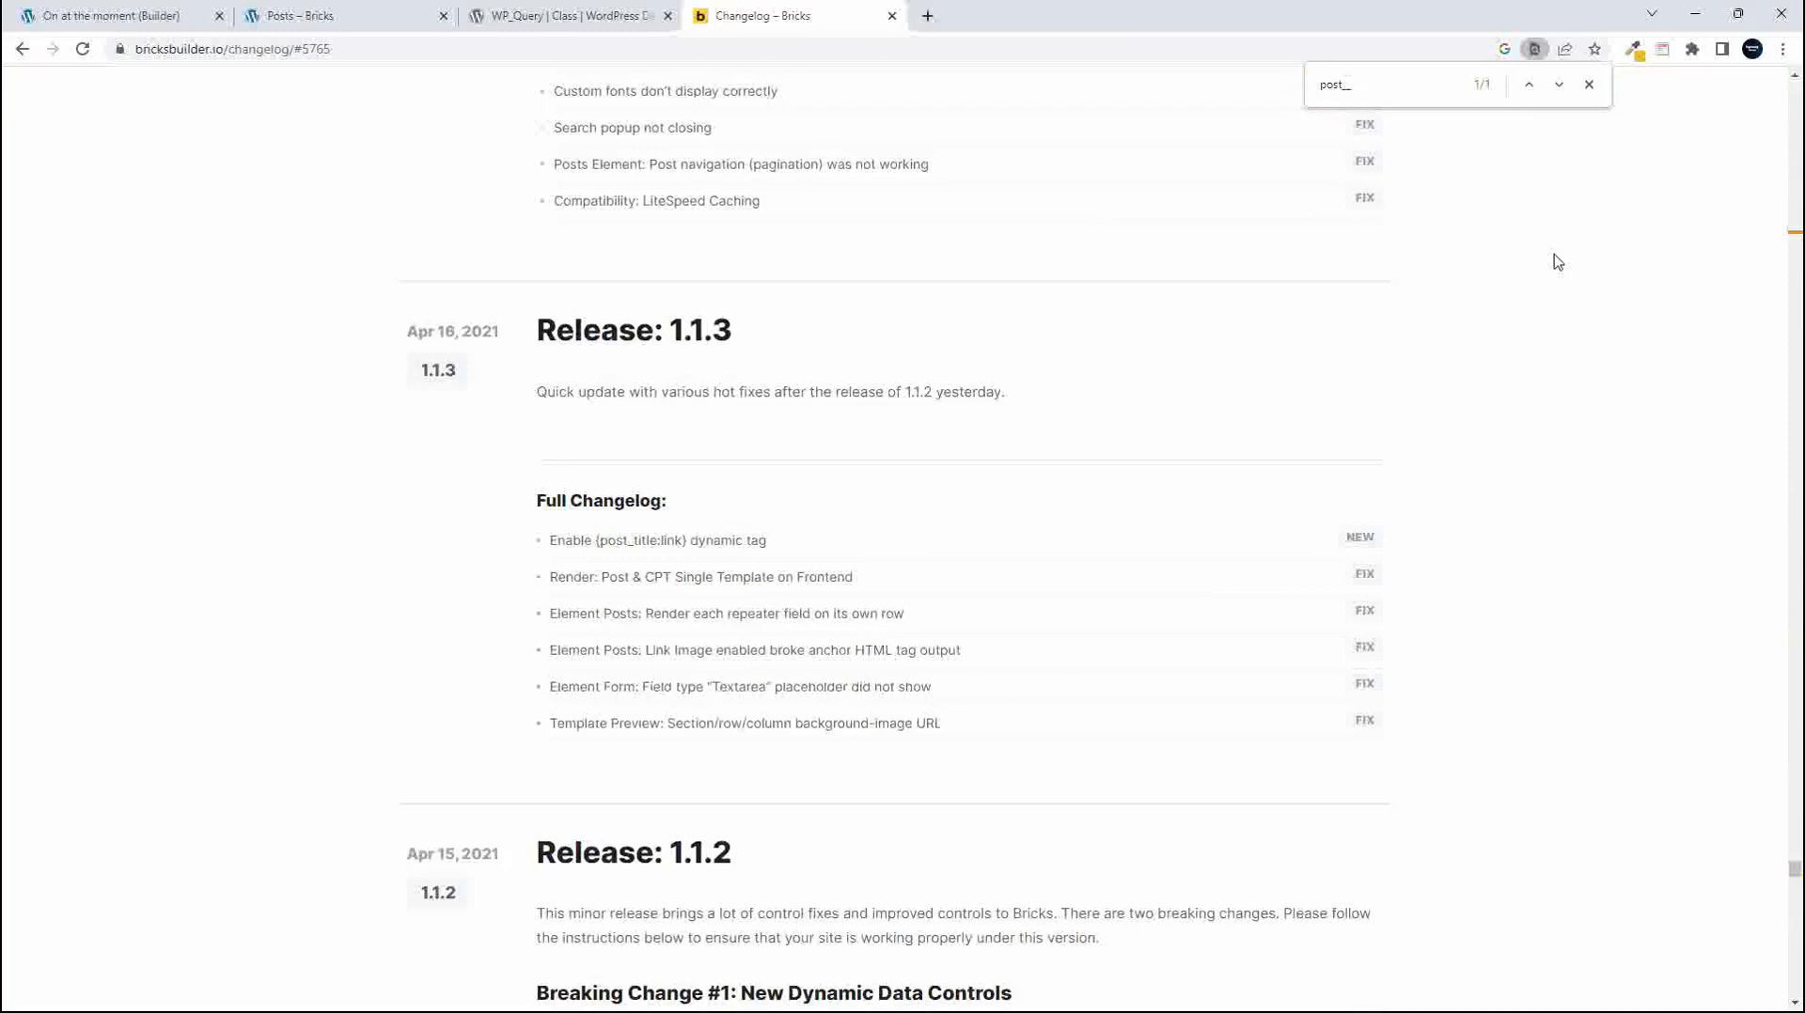
text(in)
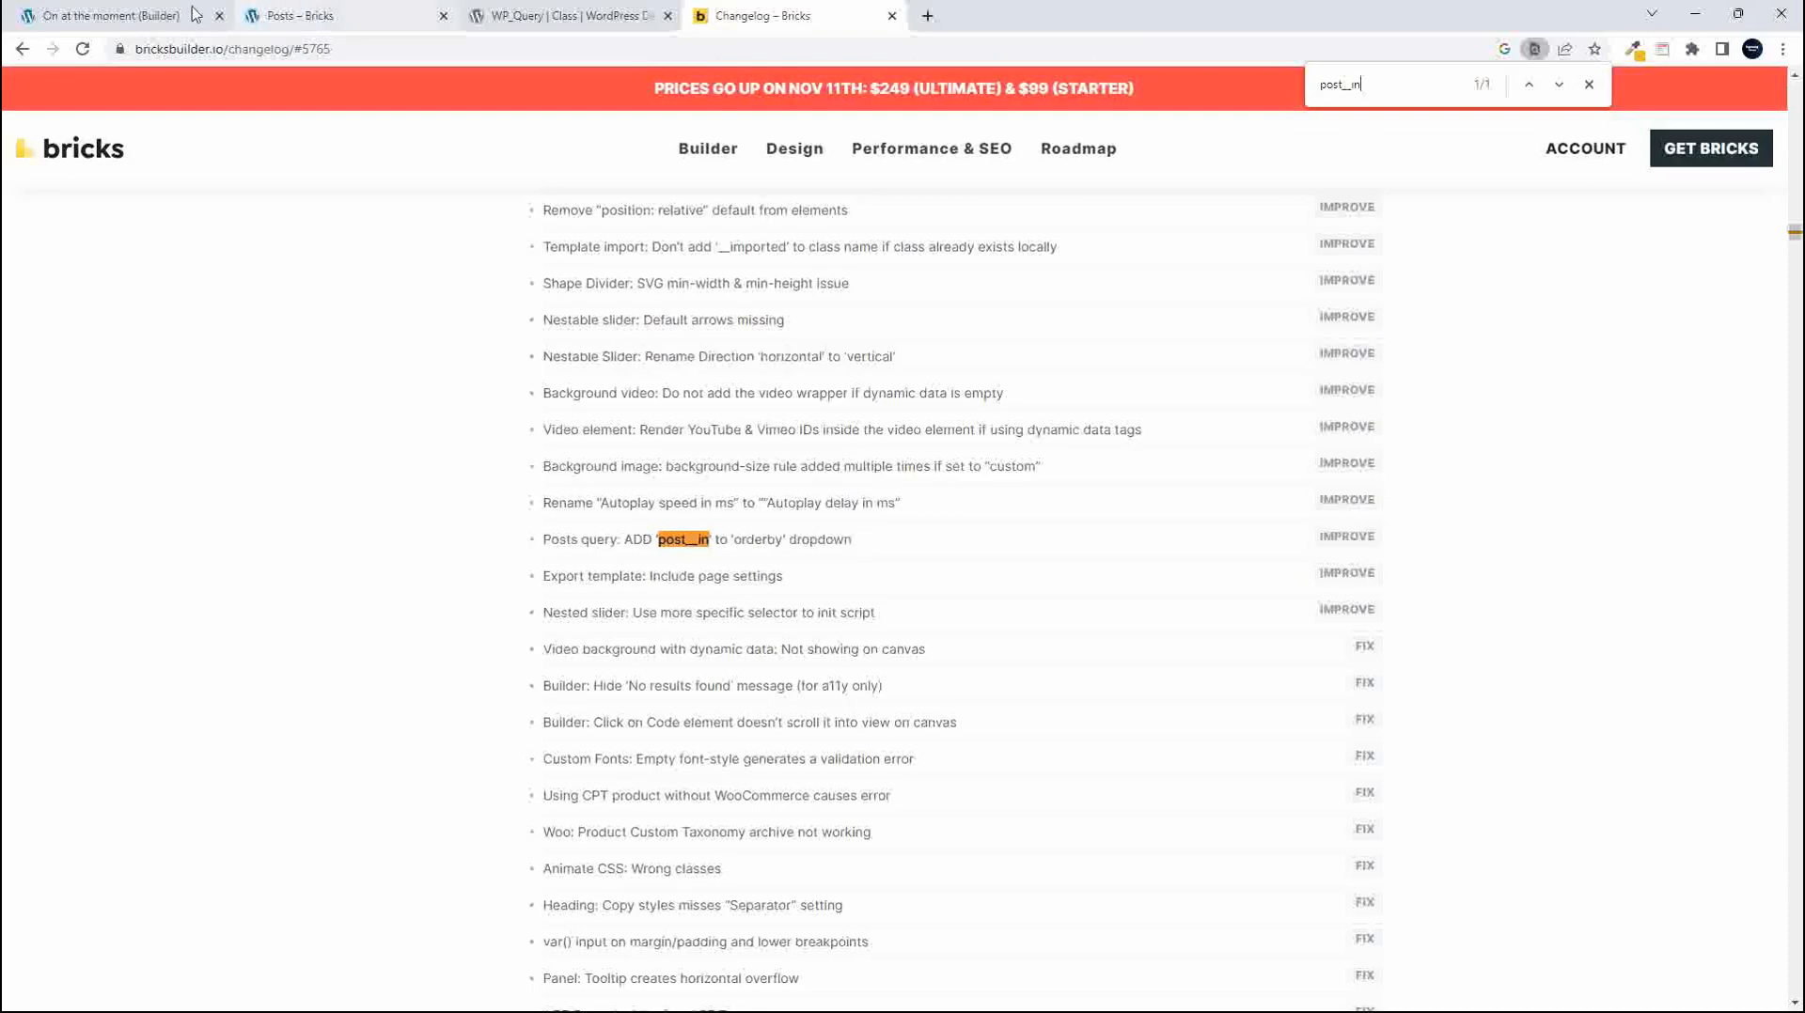
Back in the builder, examine all the Order by choices of the loop container's query
click(123, 15)
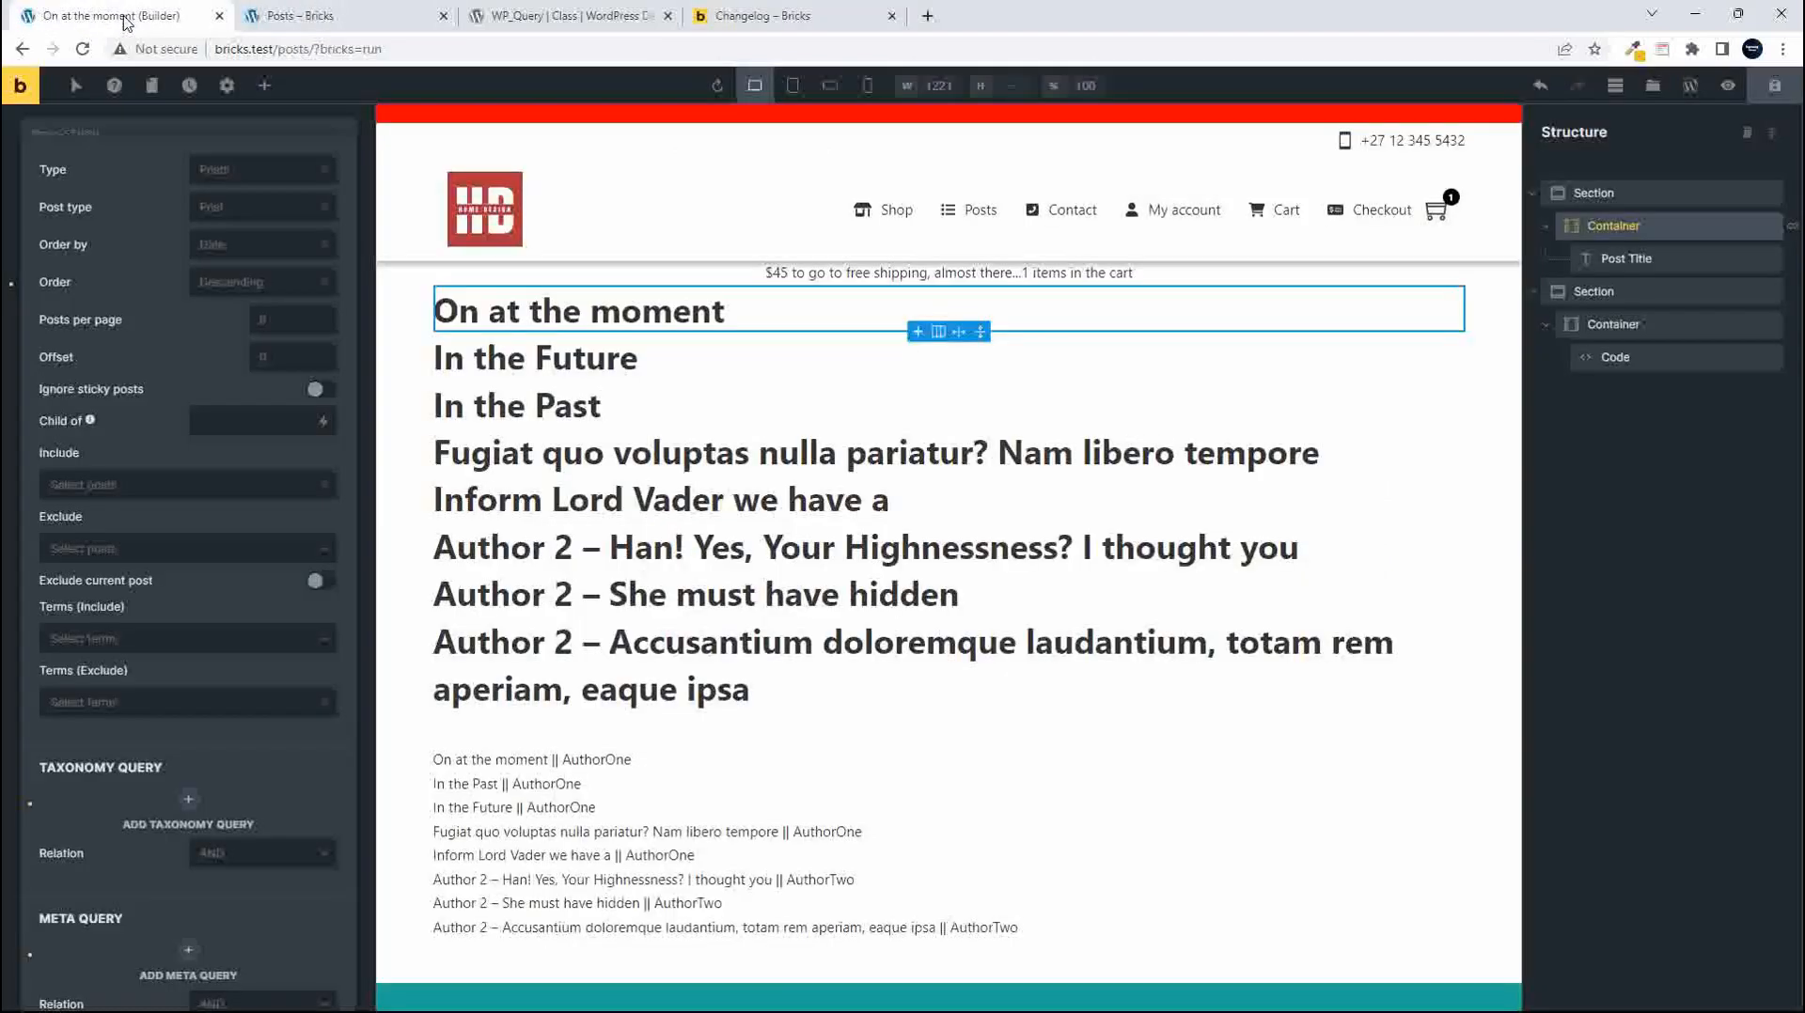
click(257, 246)
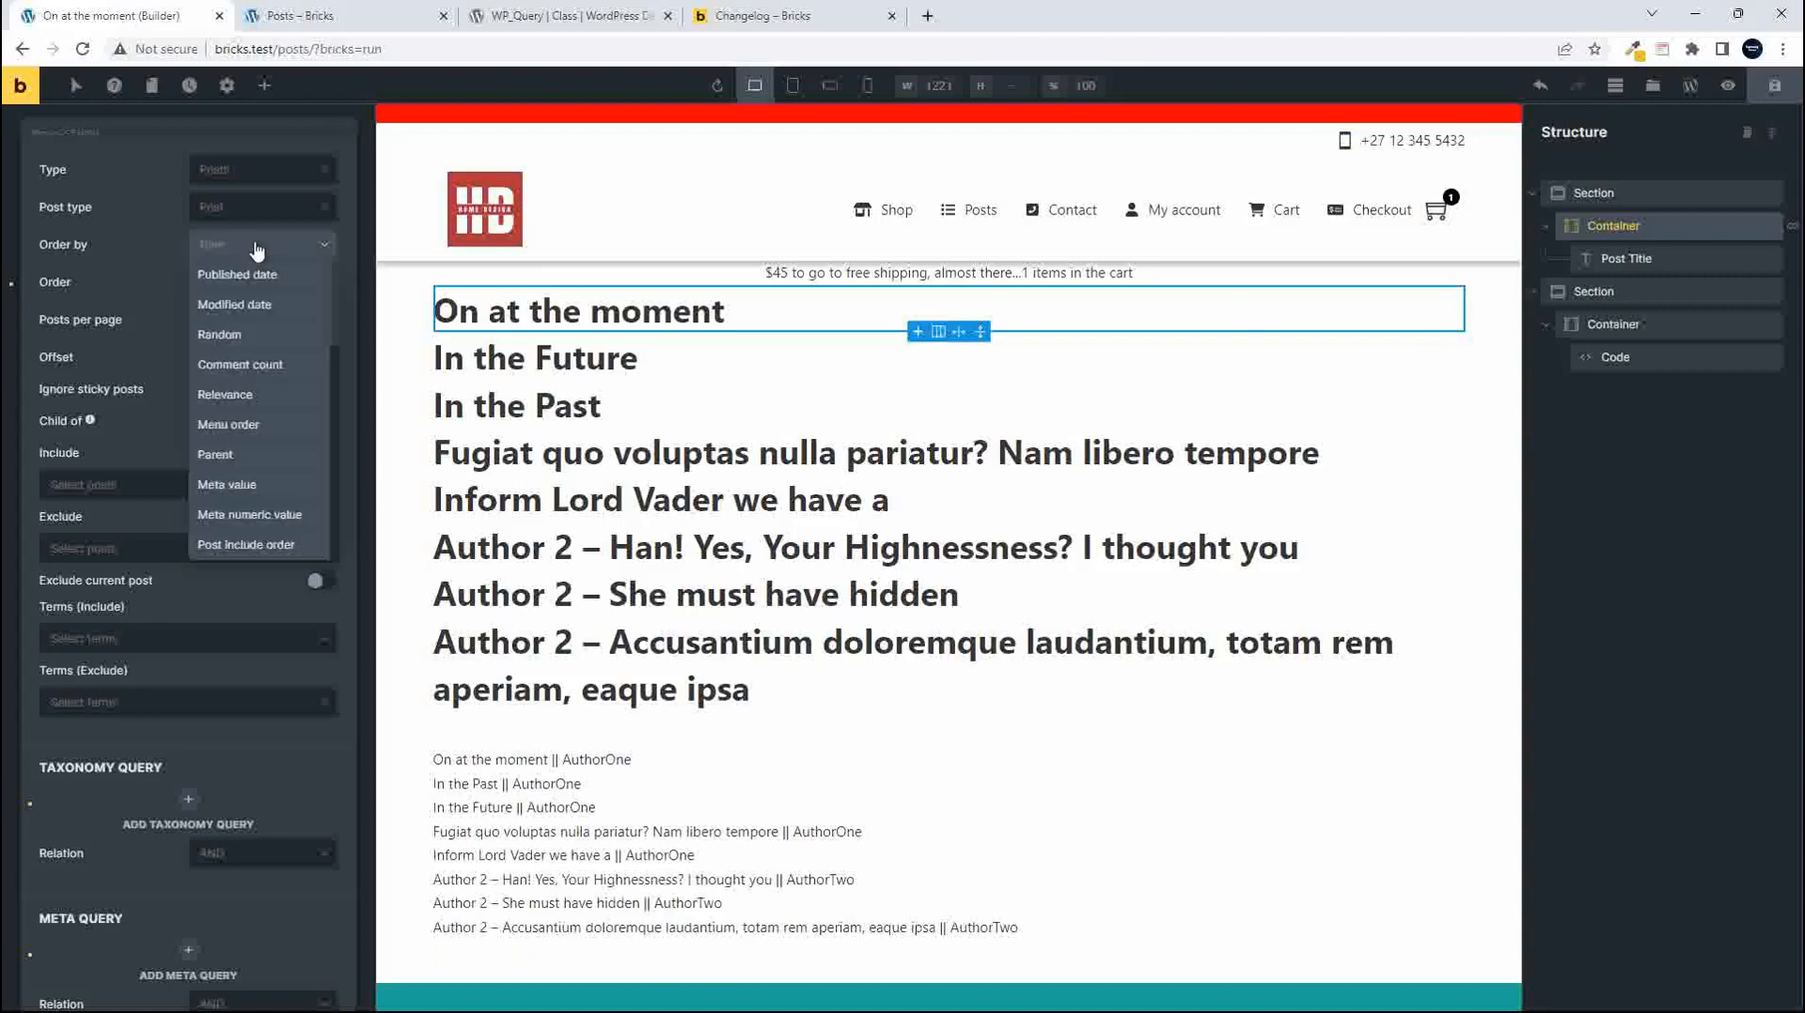
scroll(266, 416, down, 2)
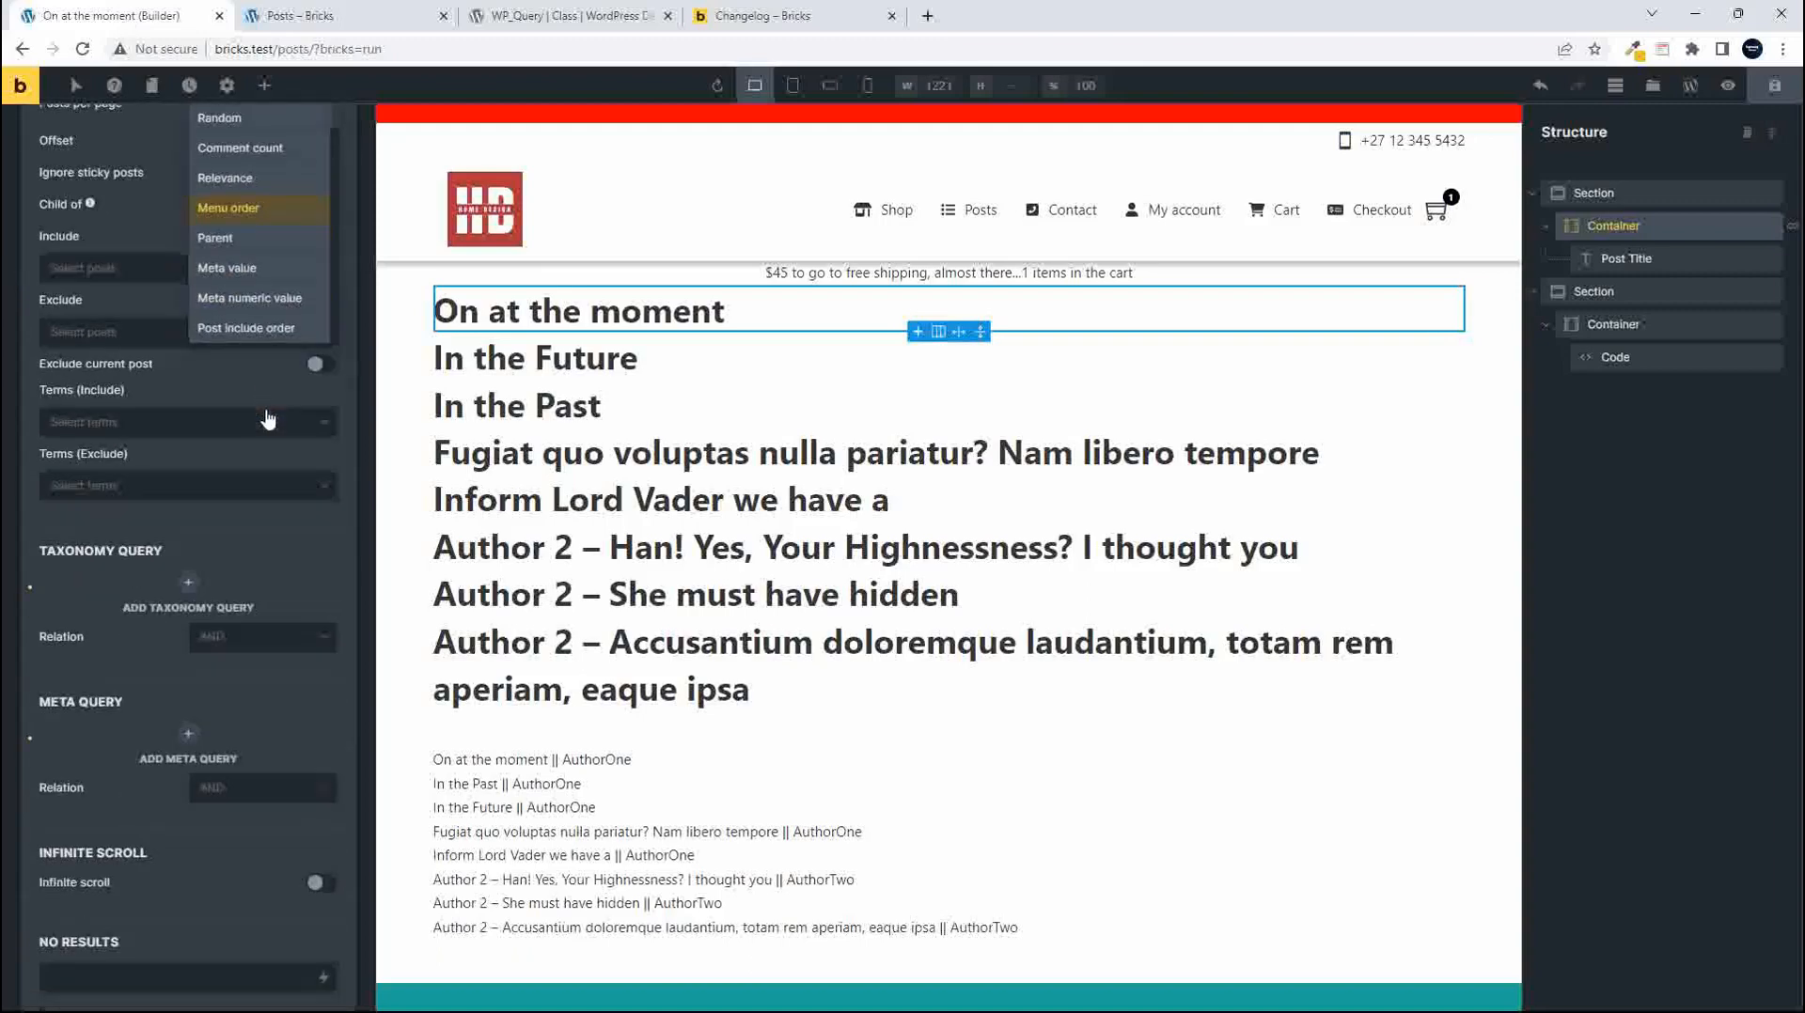
scroll(272, 405, up, 3)
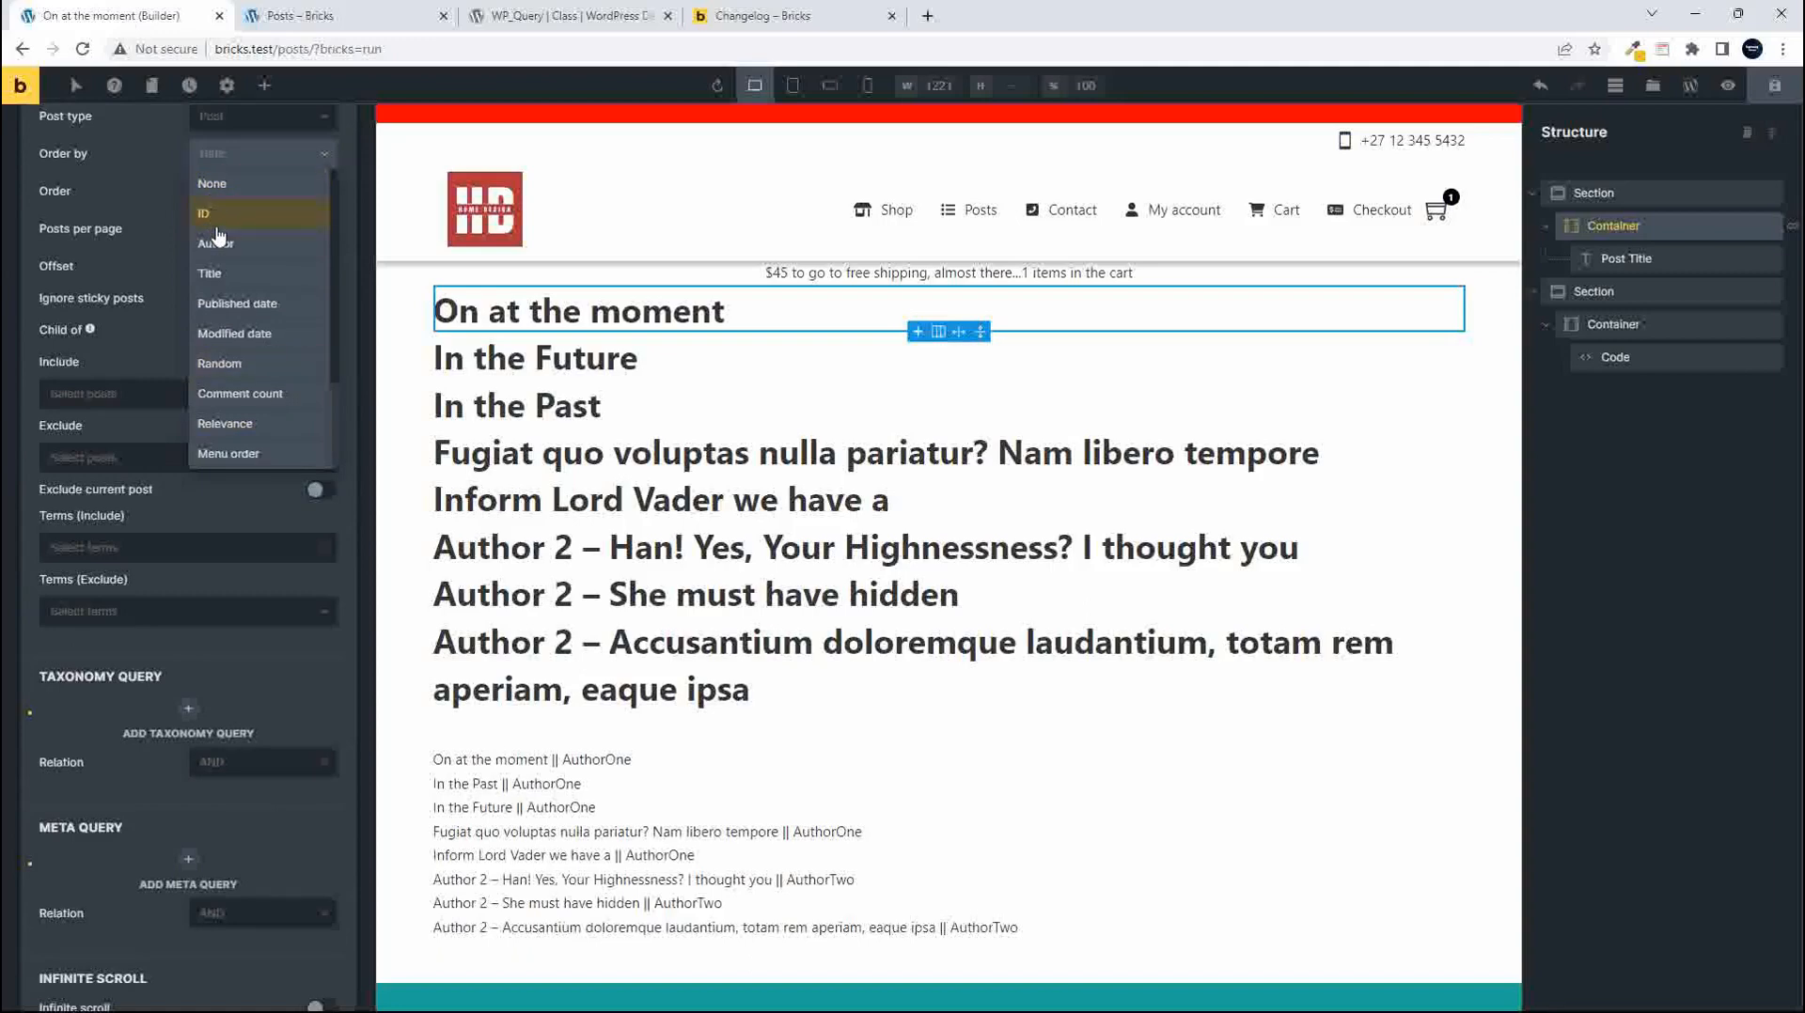
scroll(246, 310, down, 2)
scroll(252, 333, down, 2)
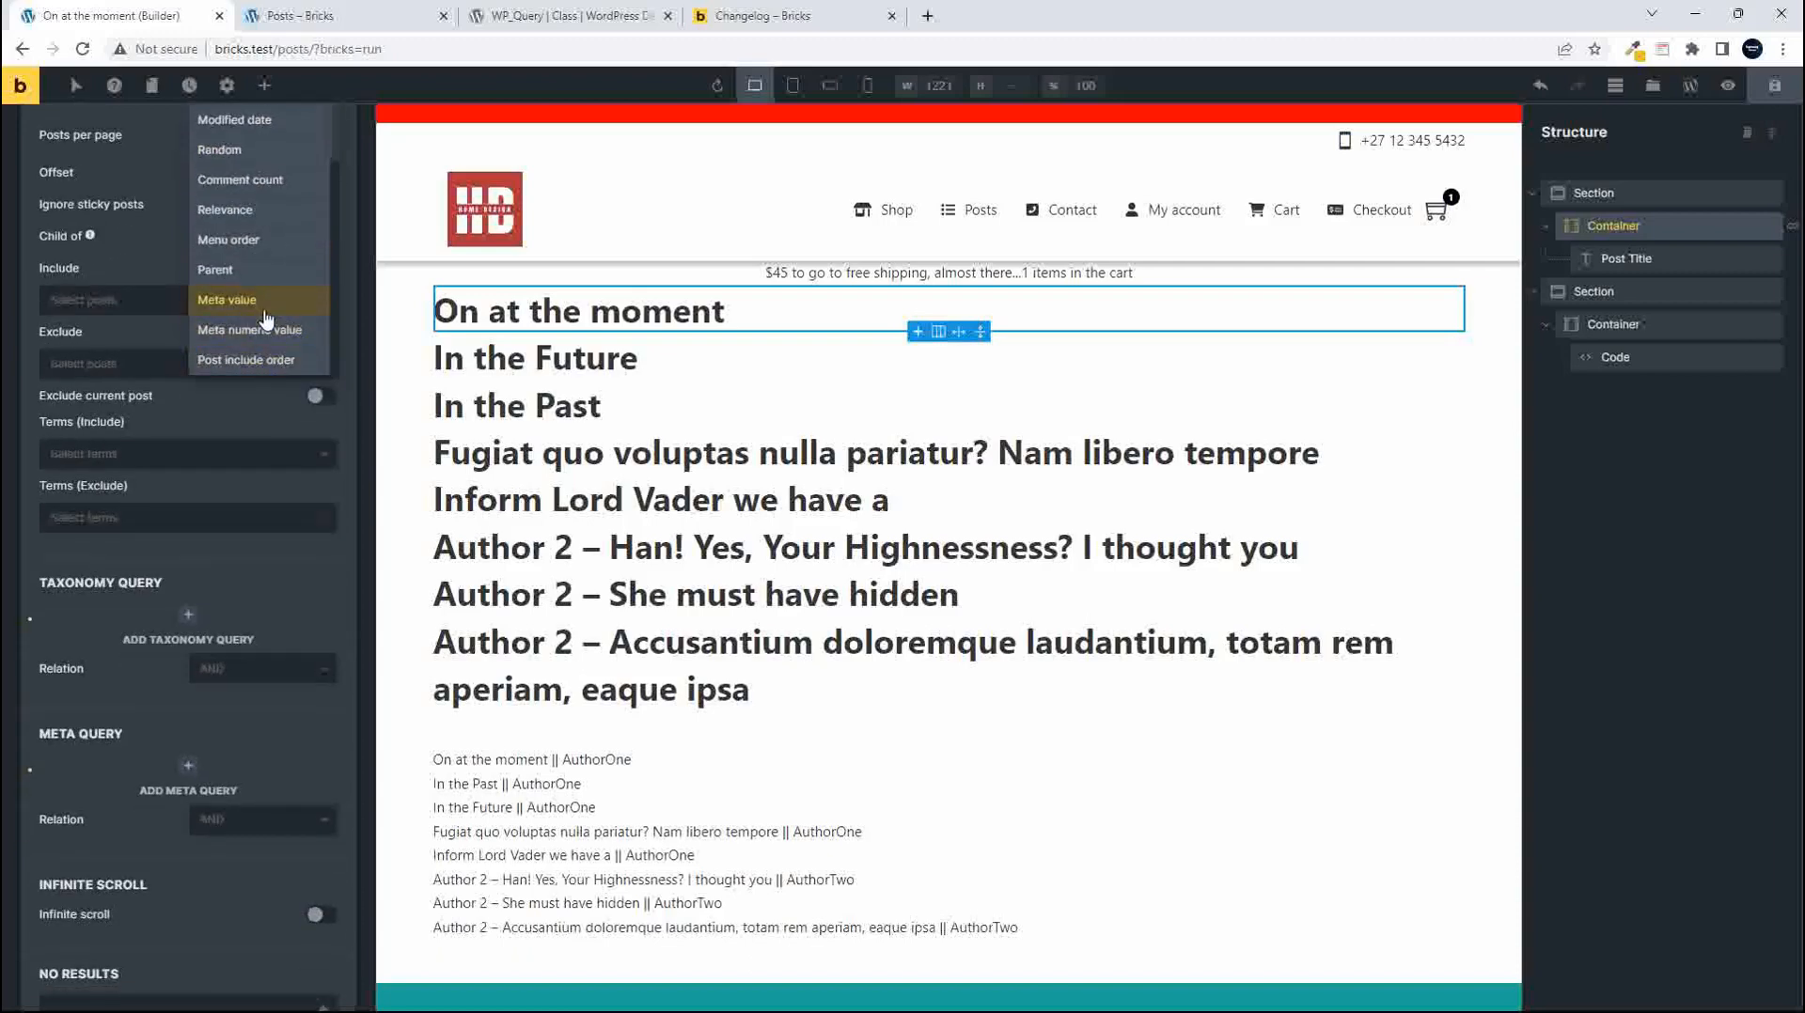
scroll(258, 327, up, 2)
scroll(261, 326, up, 3)
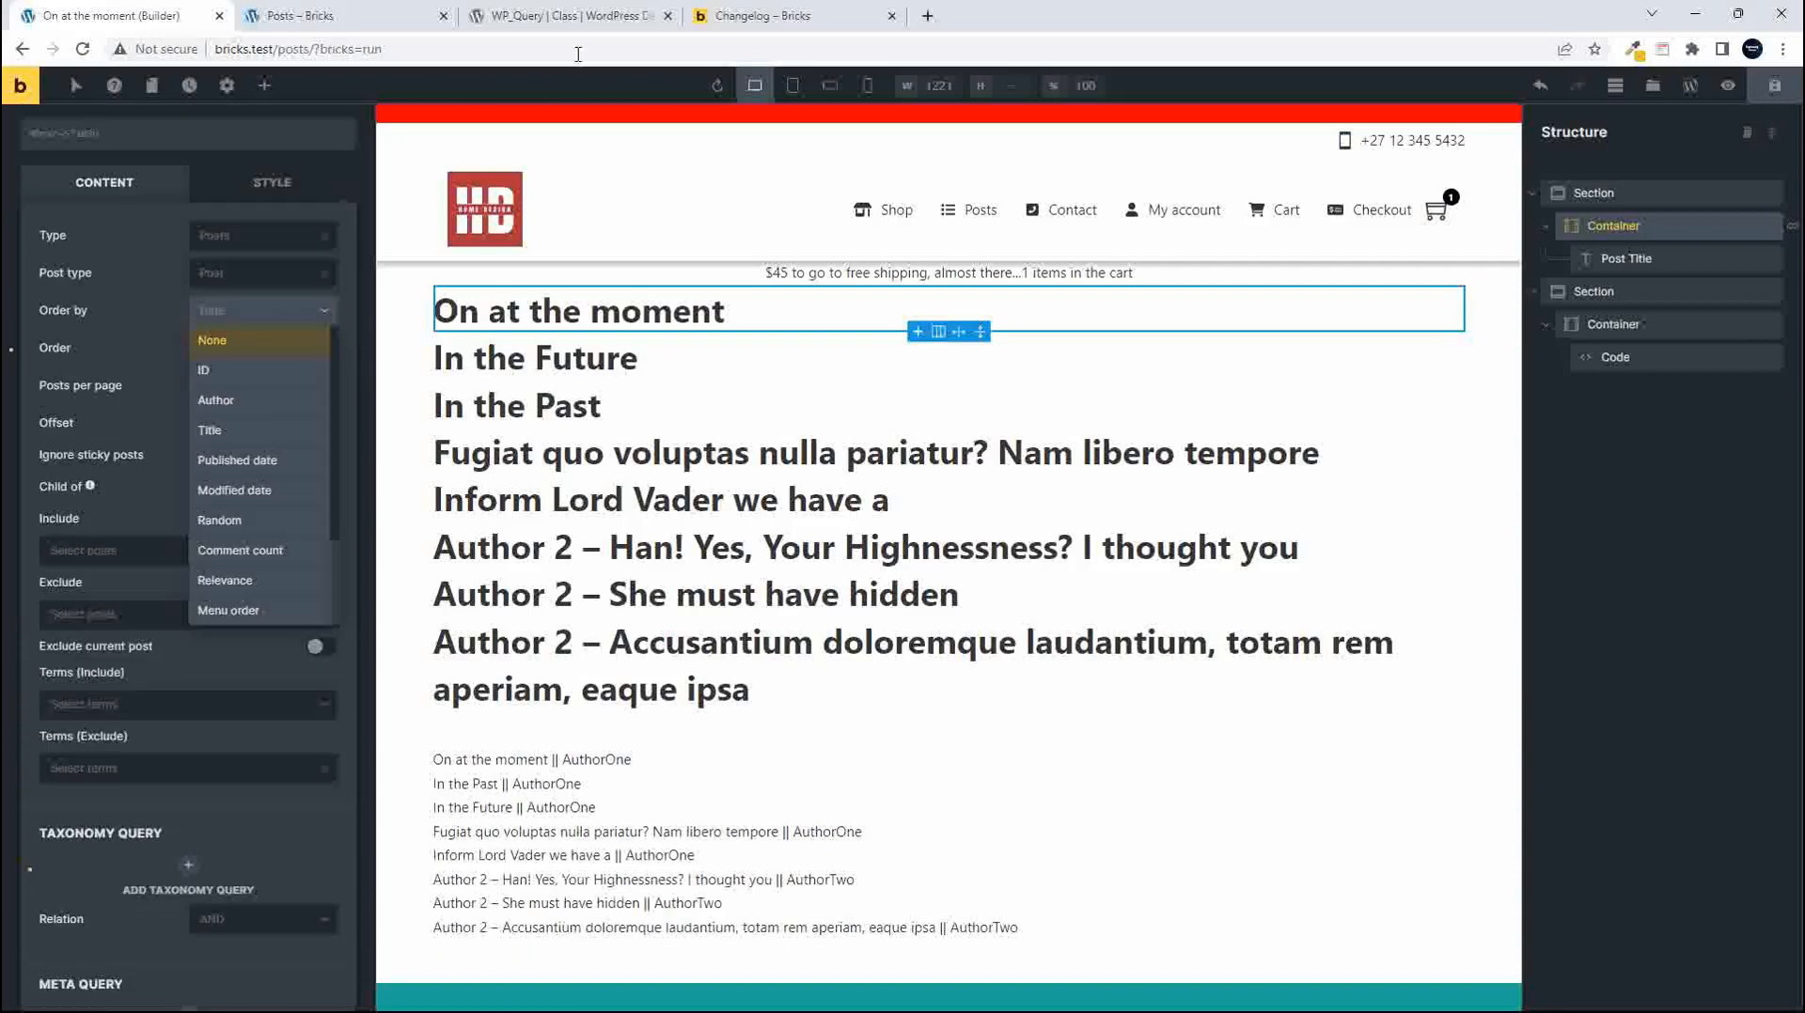
Search the changelog for post__not_in, and check the post type choices of the loop container's query in the builder
click(762, 23)
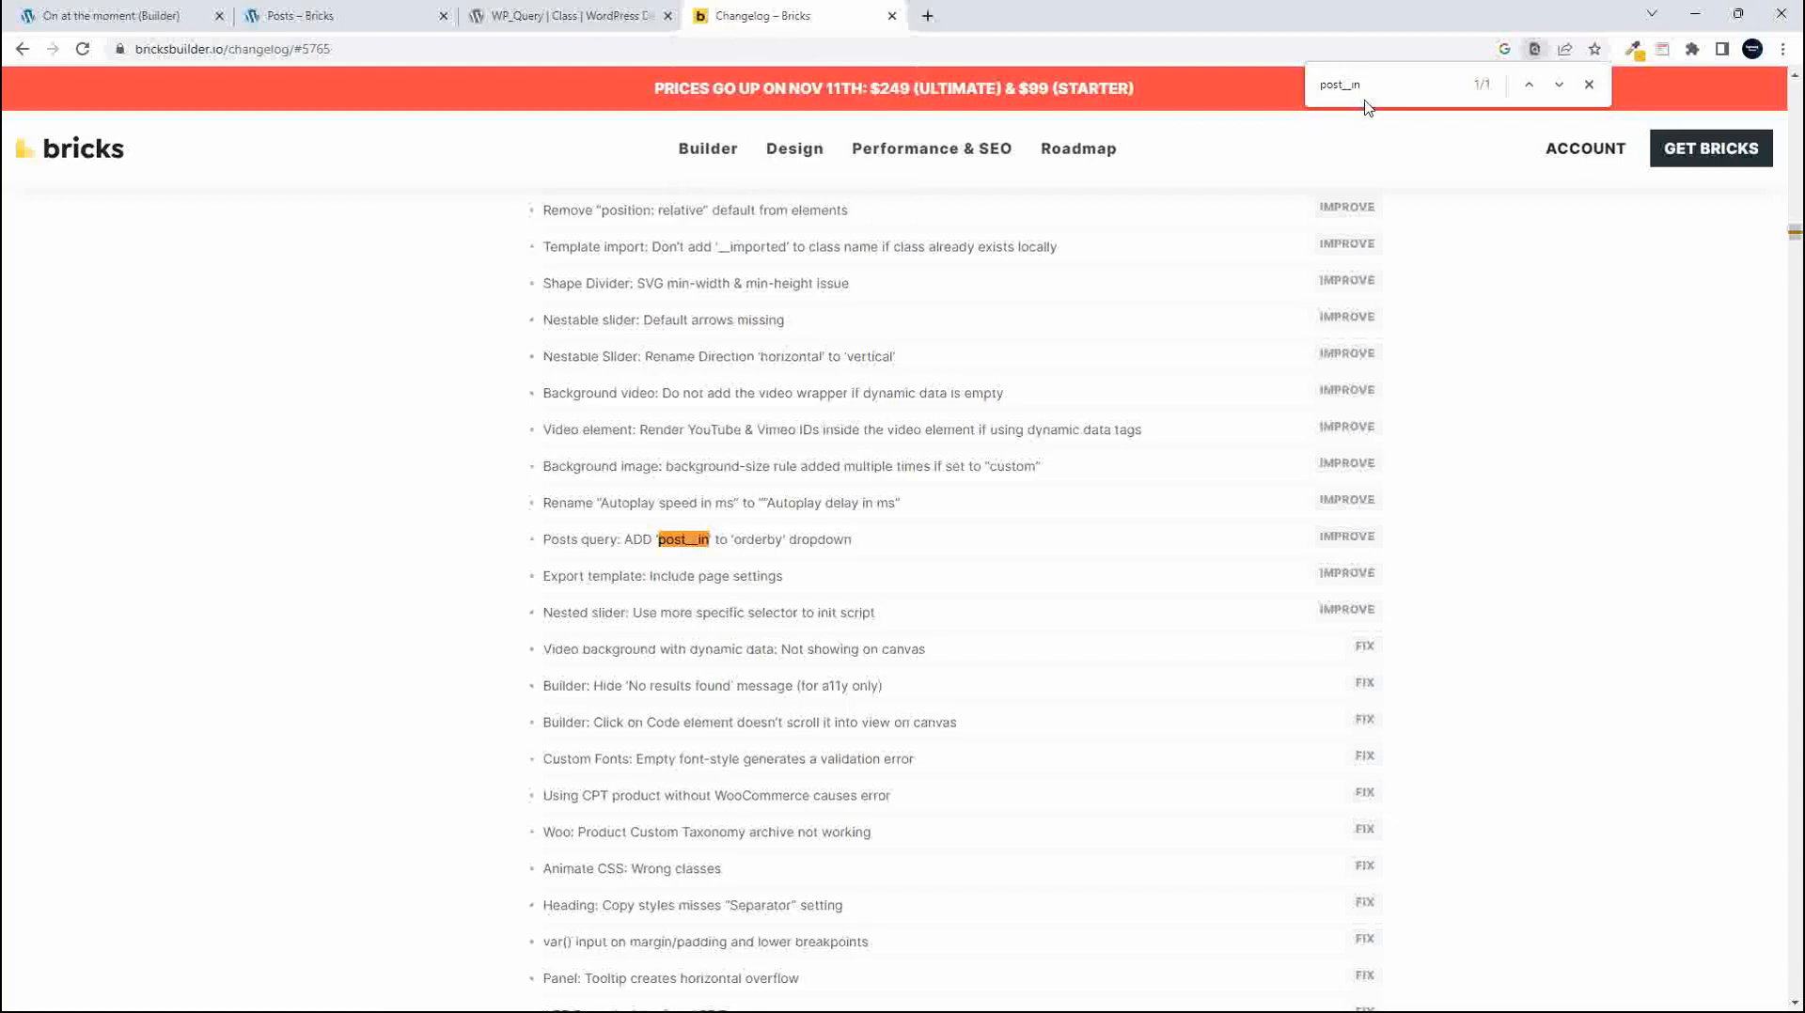
text(not_)
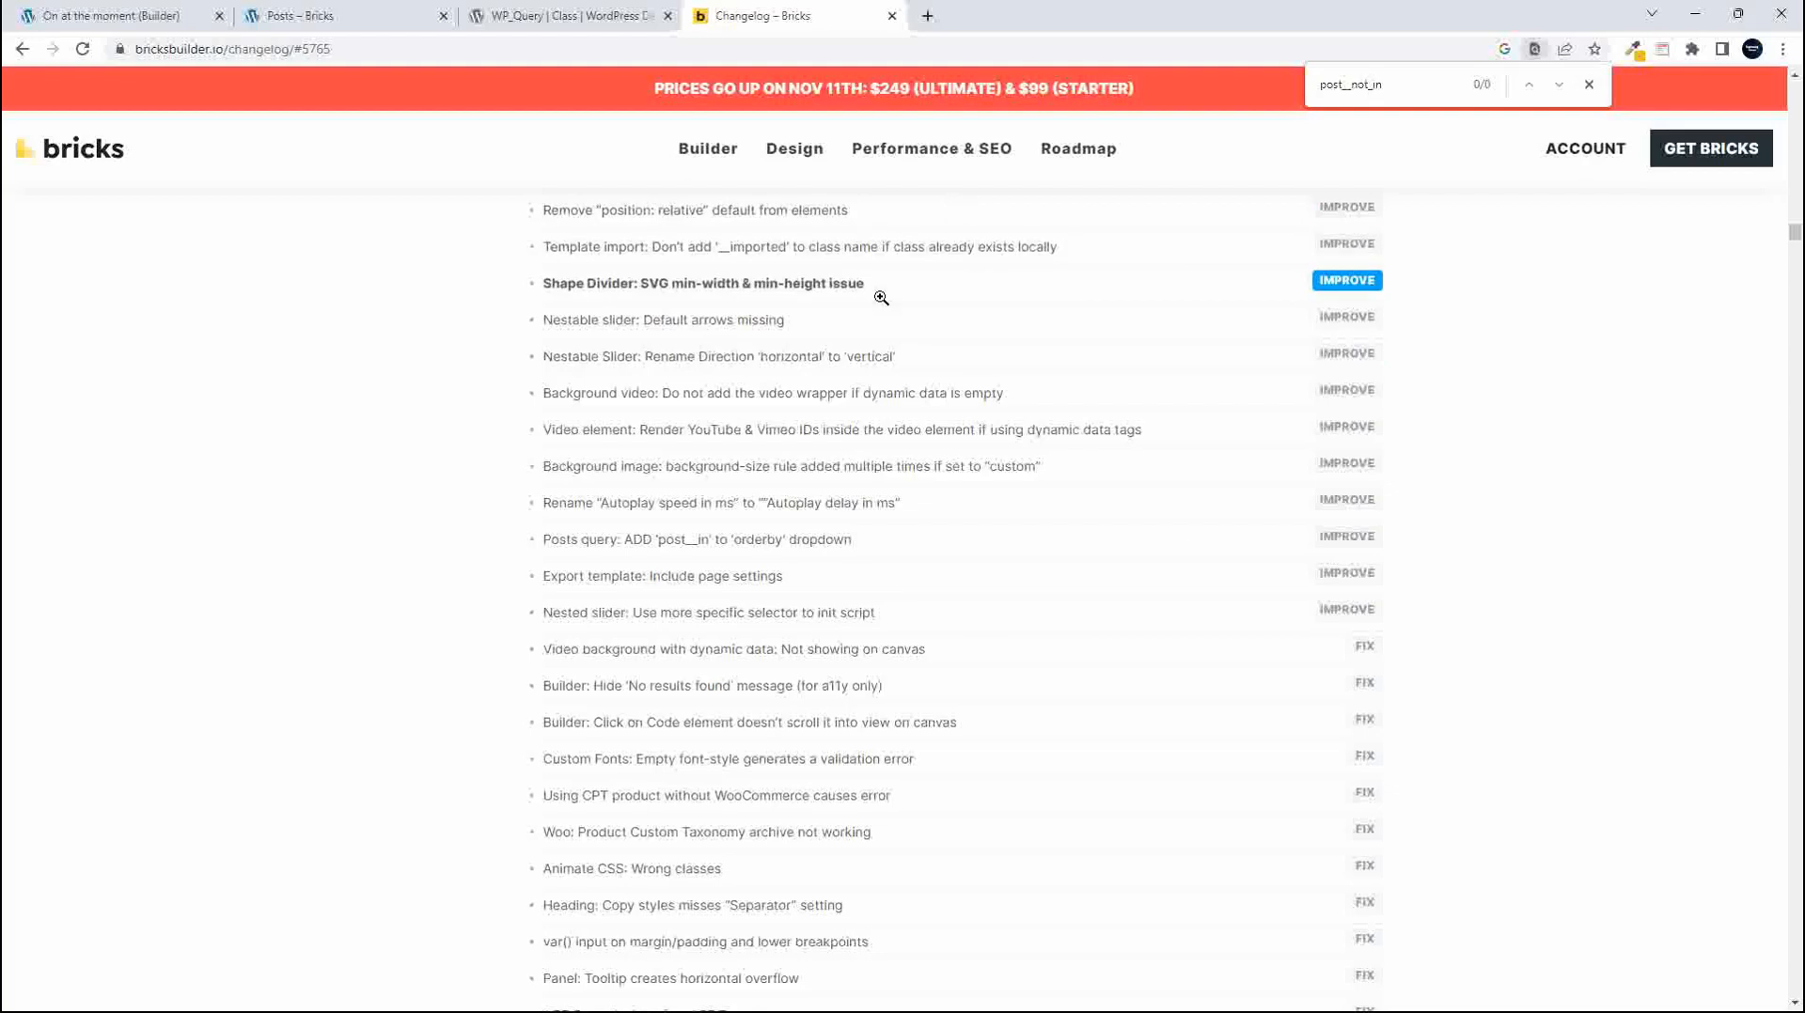
click(119, 14)
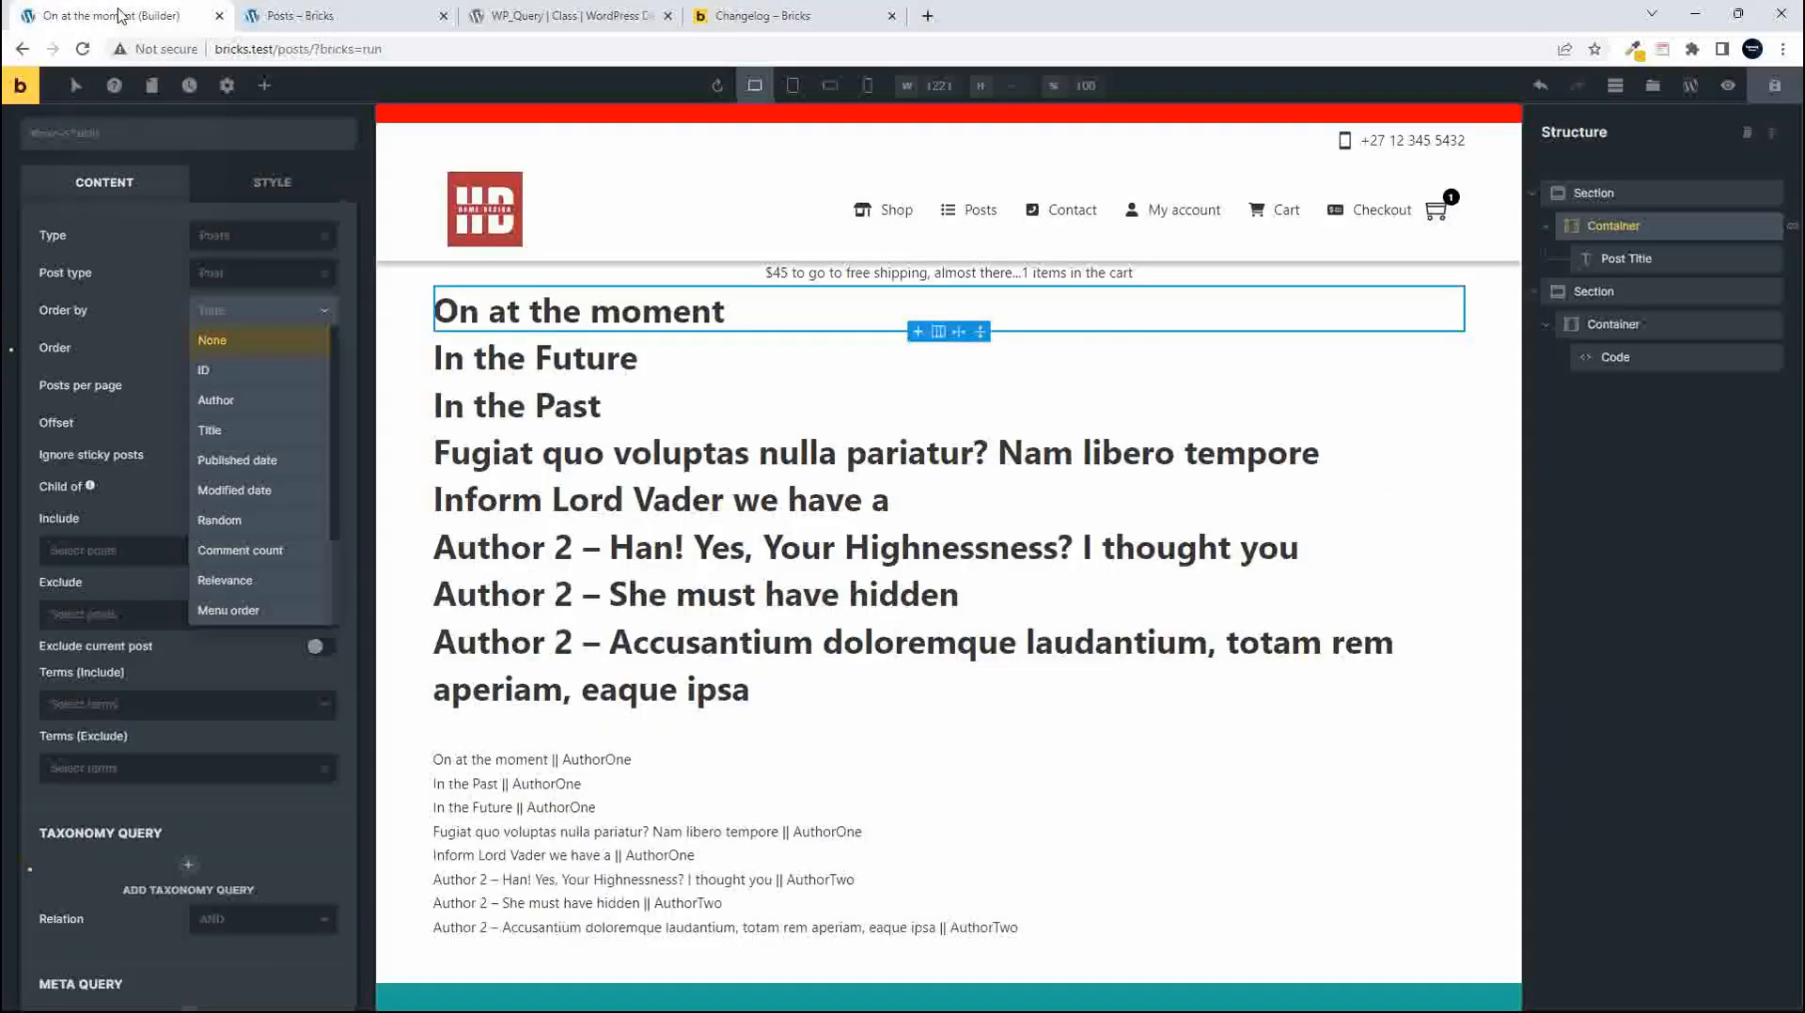
click(248, 273)
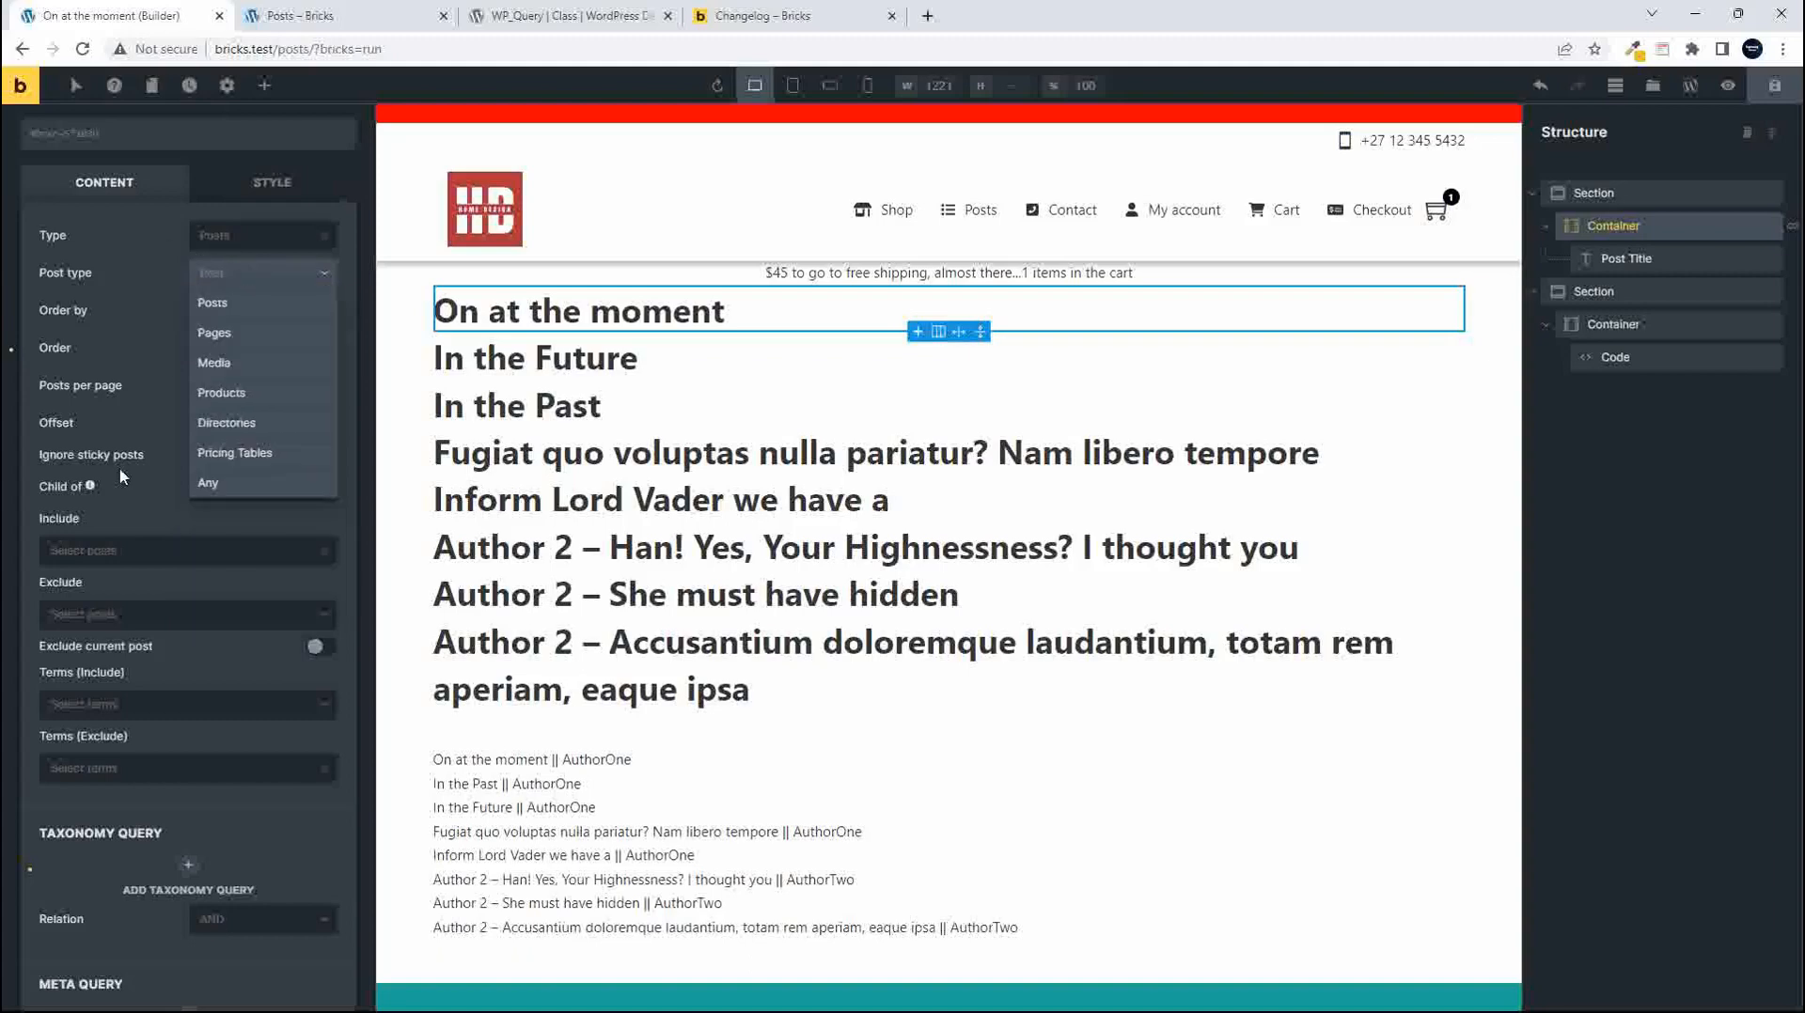
click(226, 235)
click(235, 265)
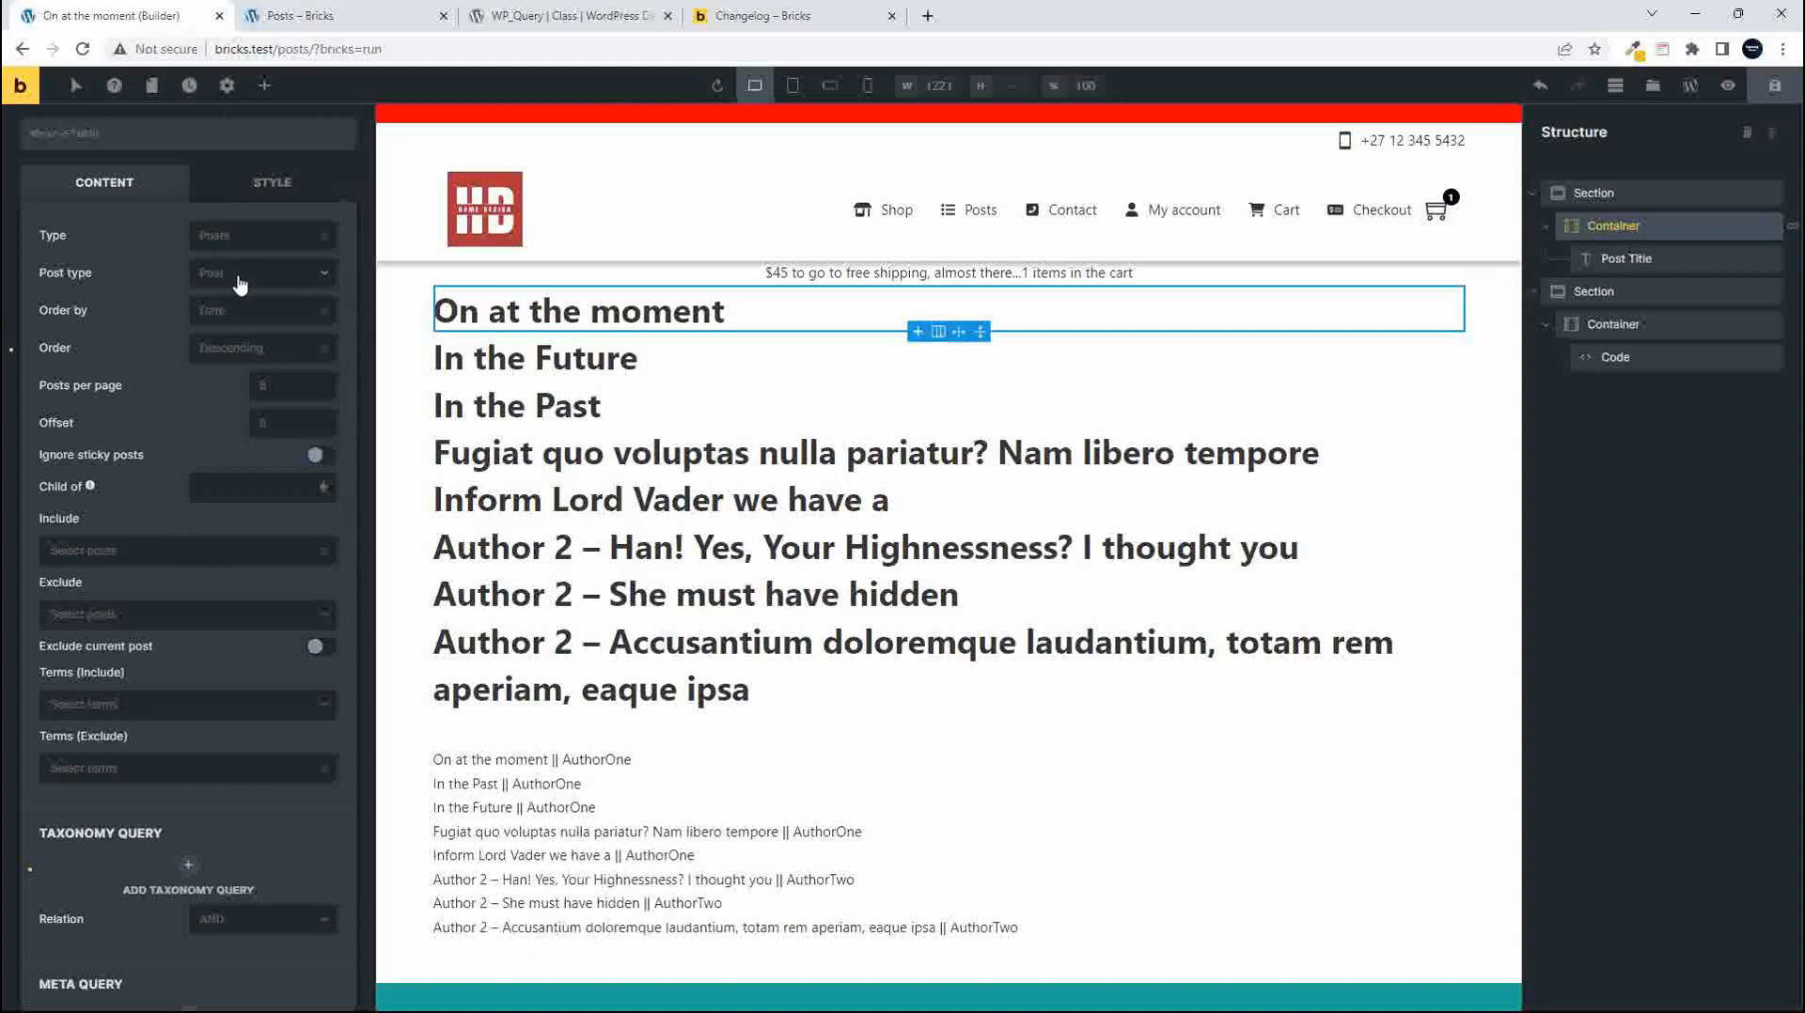
Go to the Author Parameters section of the WP_Query reference and highlight the list from author to author__not_in
click(592, 17)
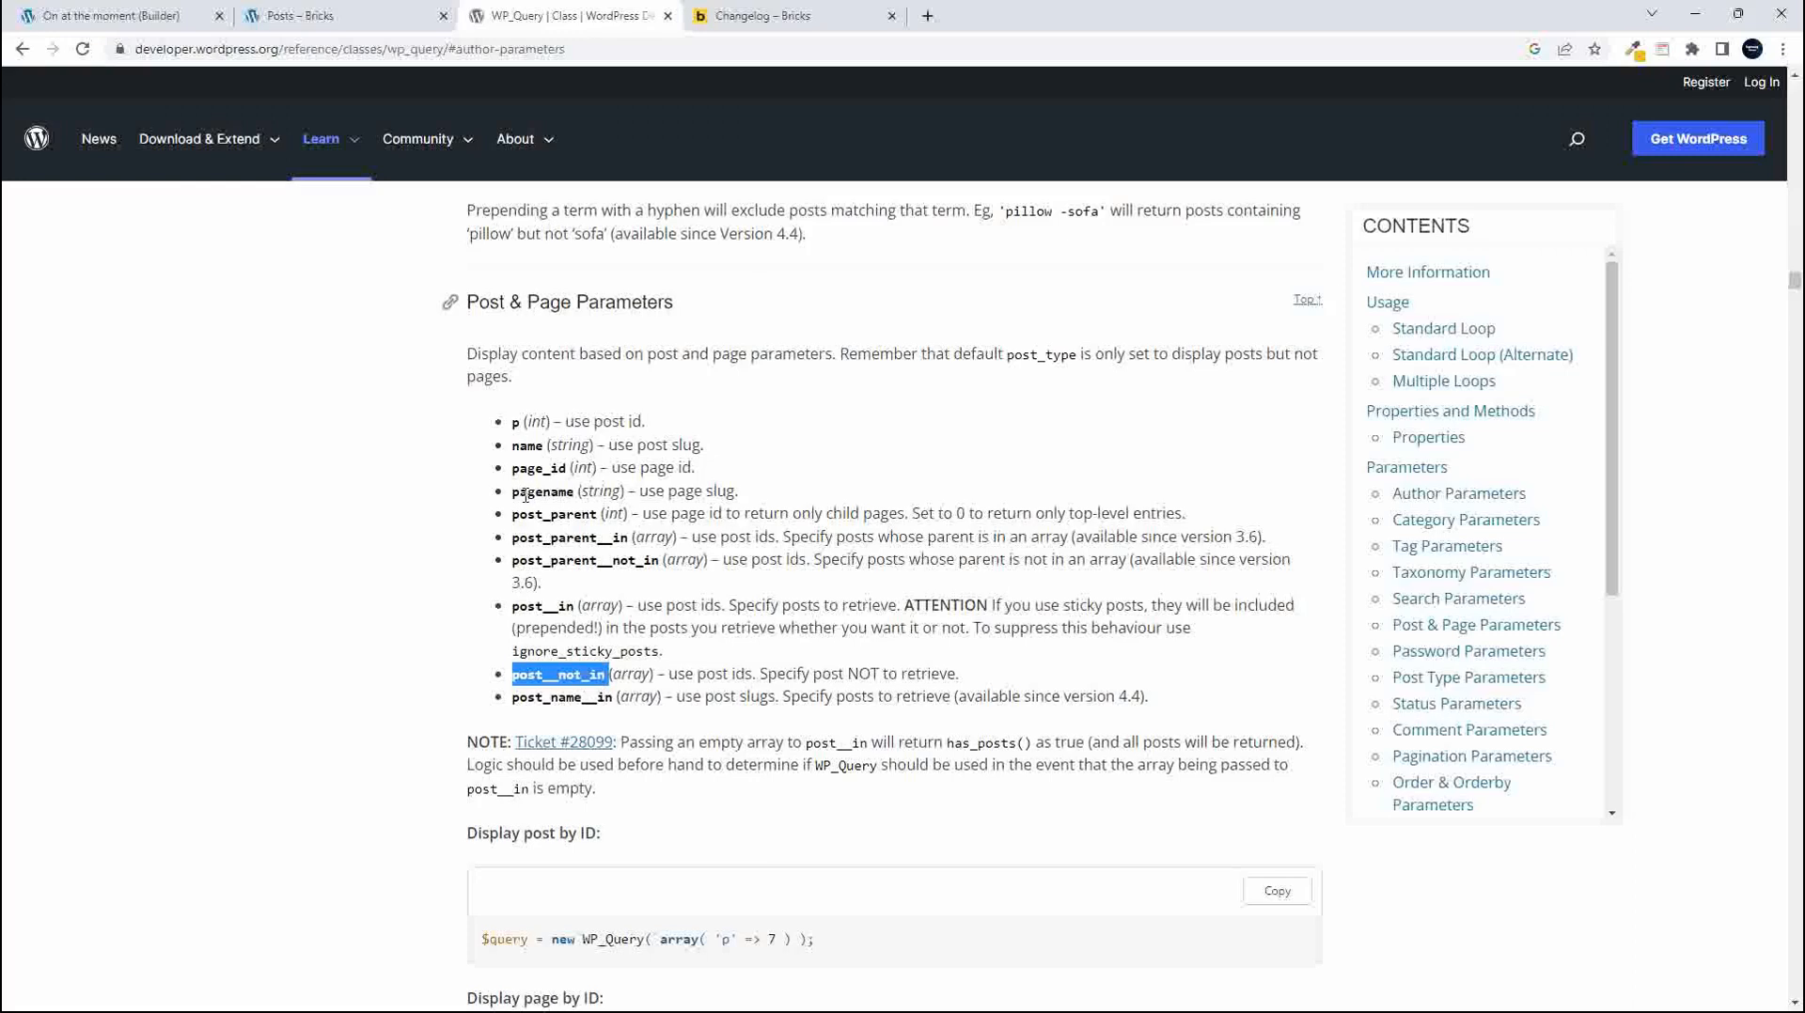
click(141, 15)
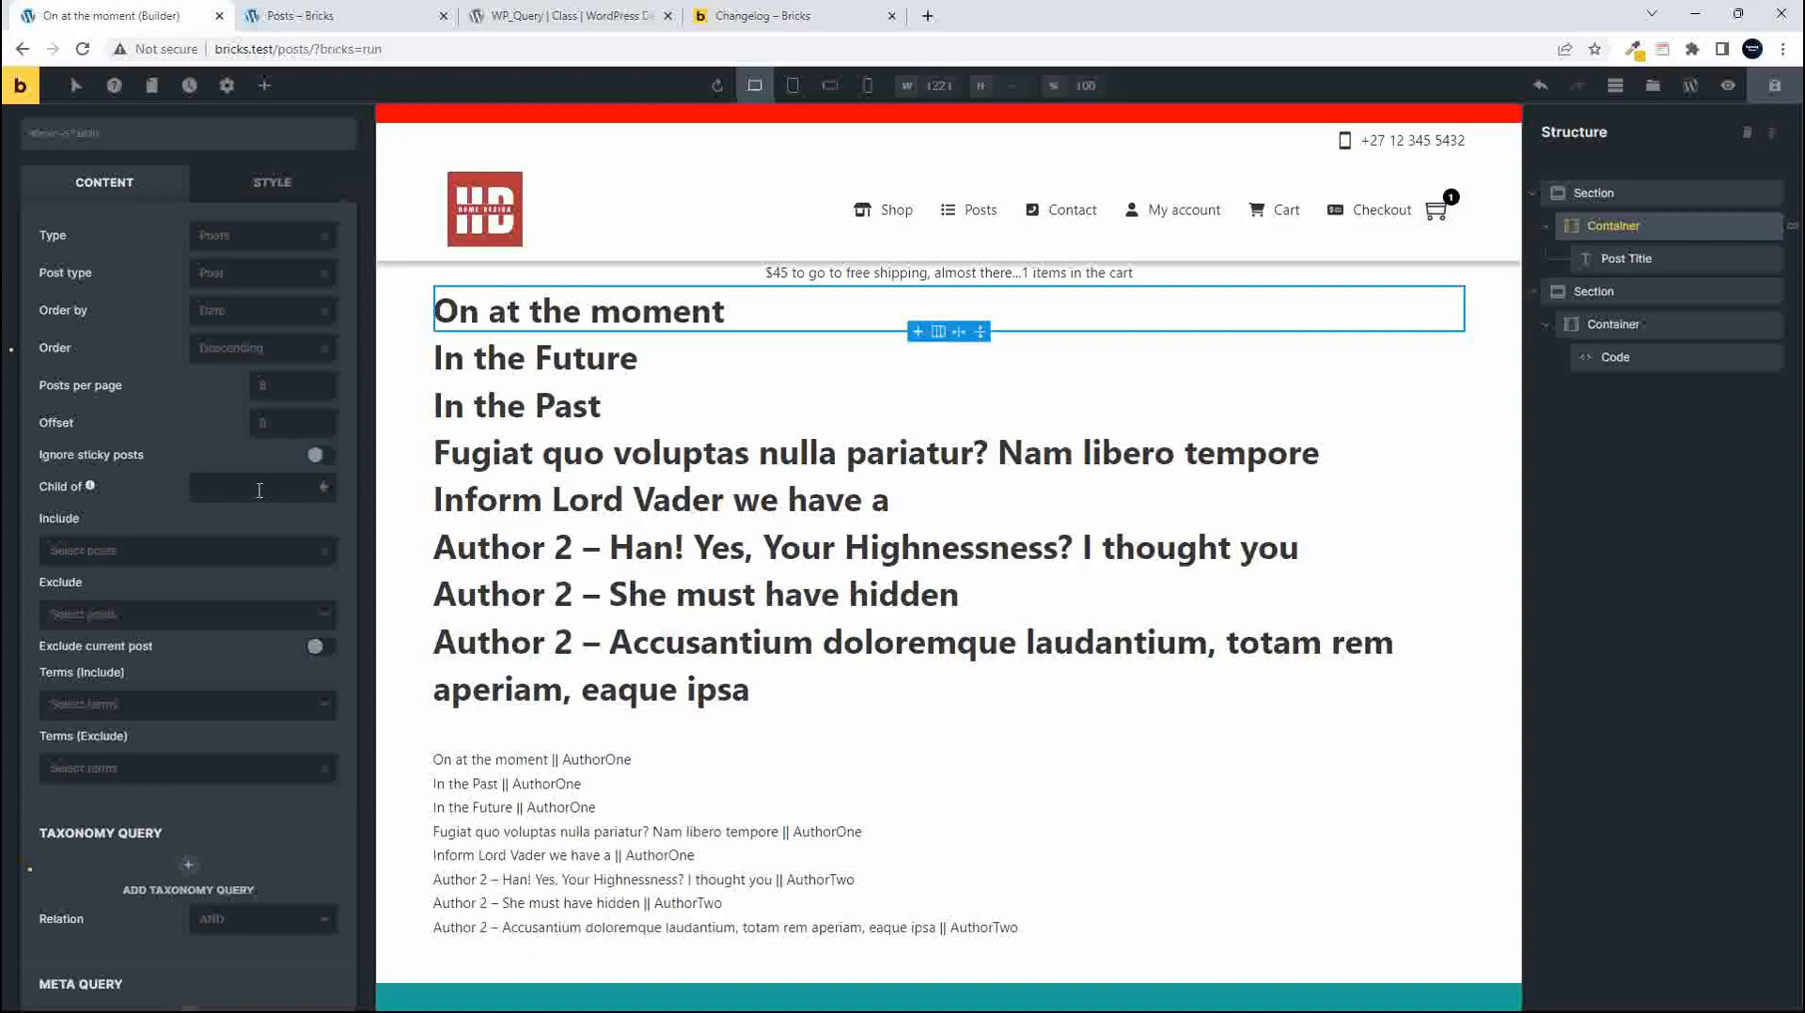
click(545, 12)
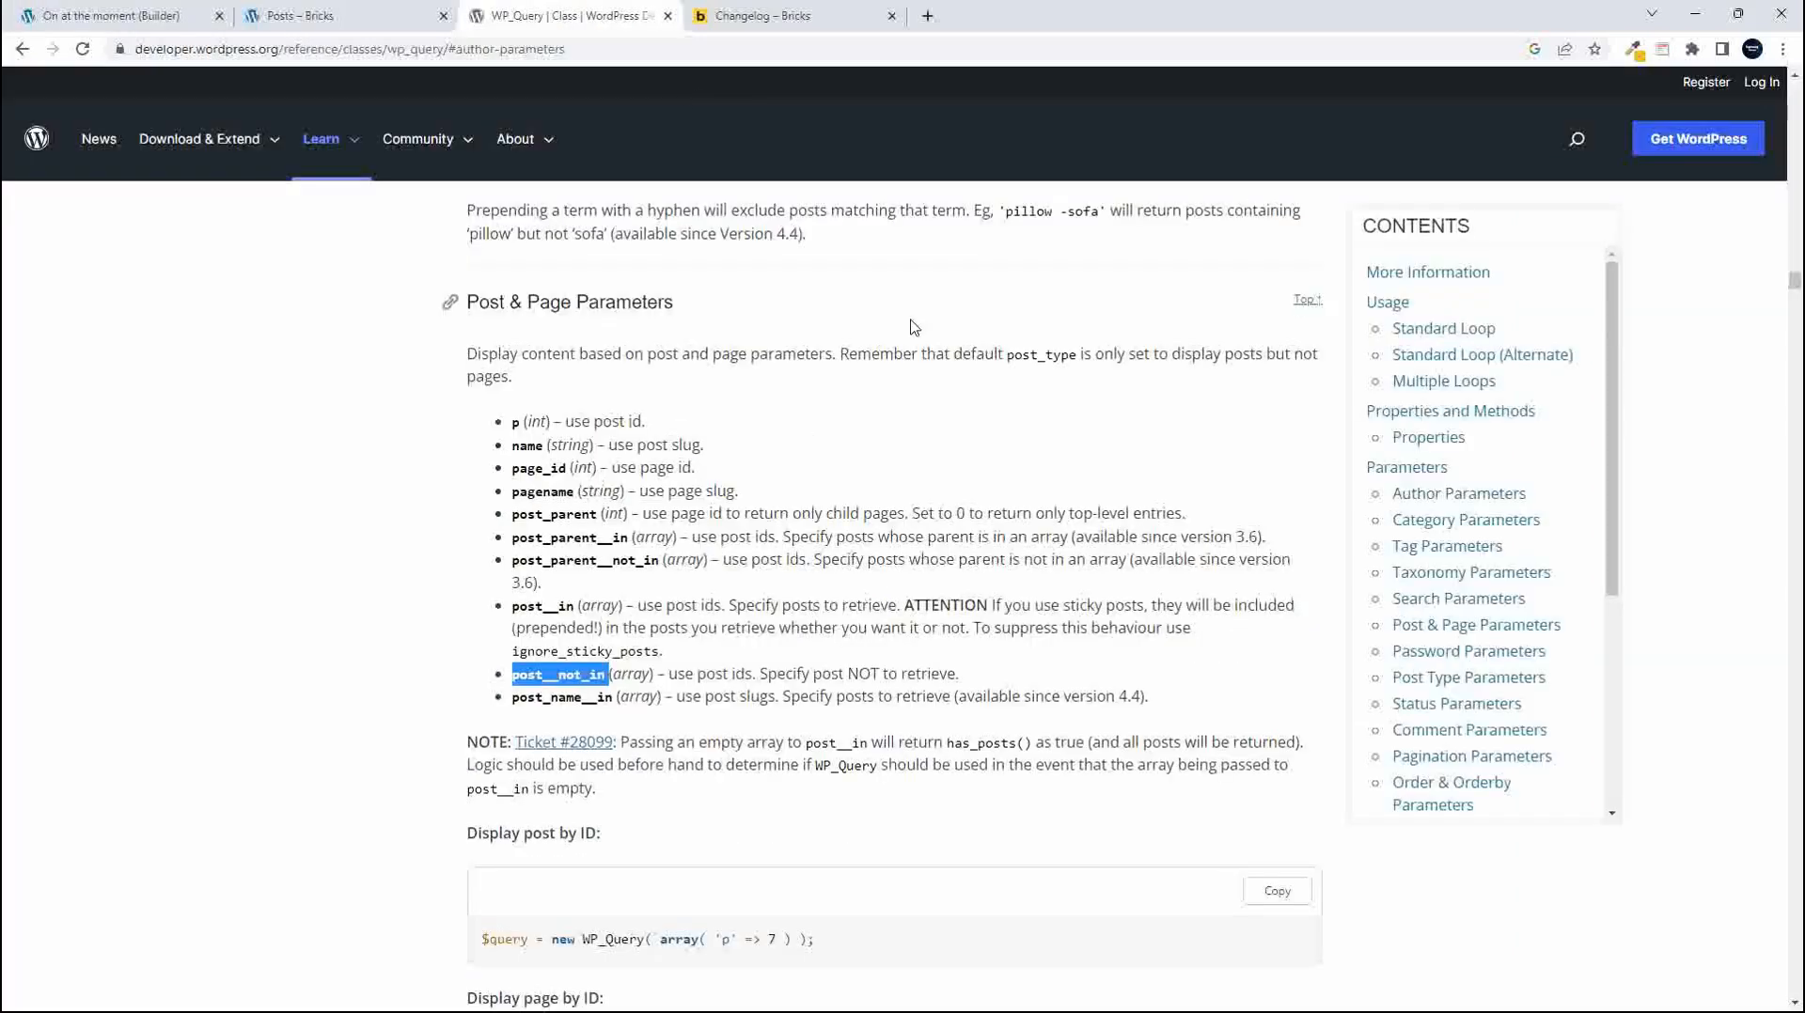
click(1450, 495)
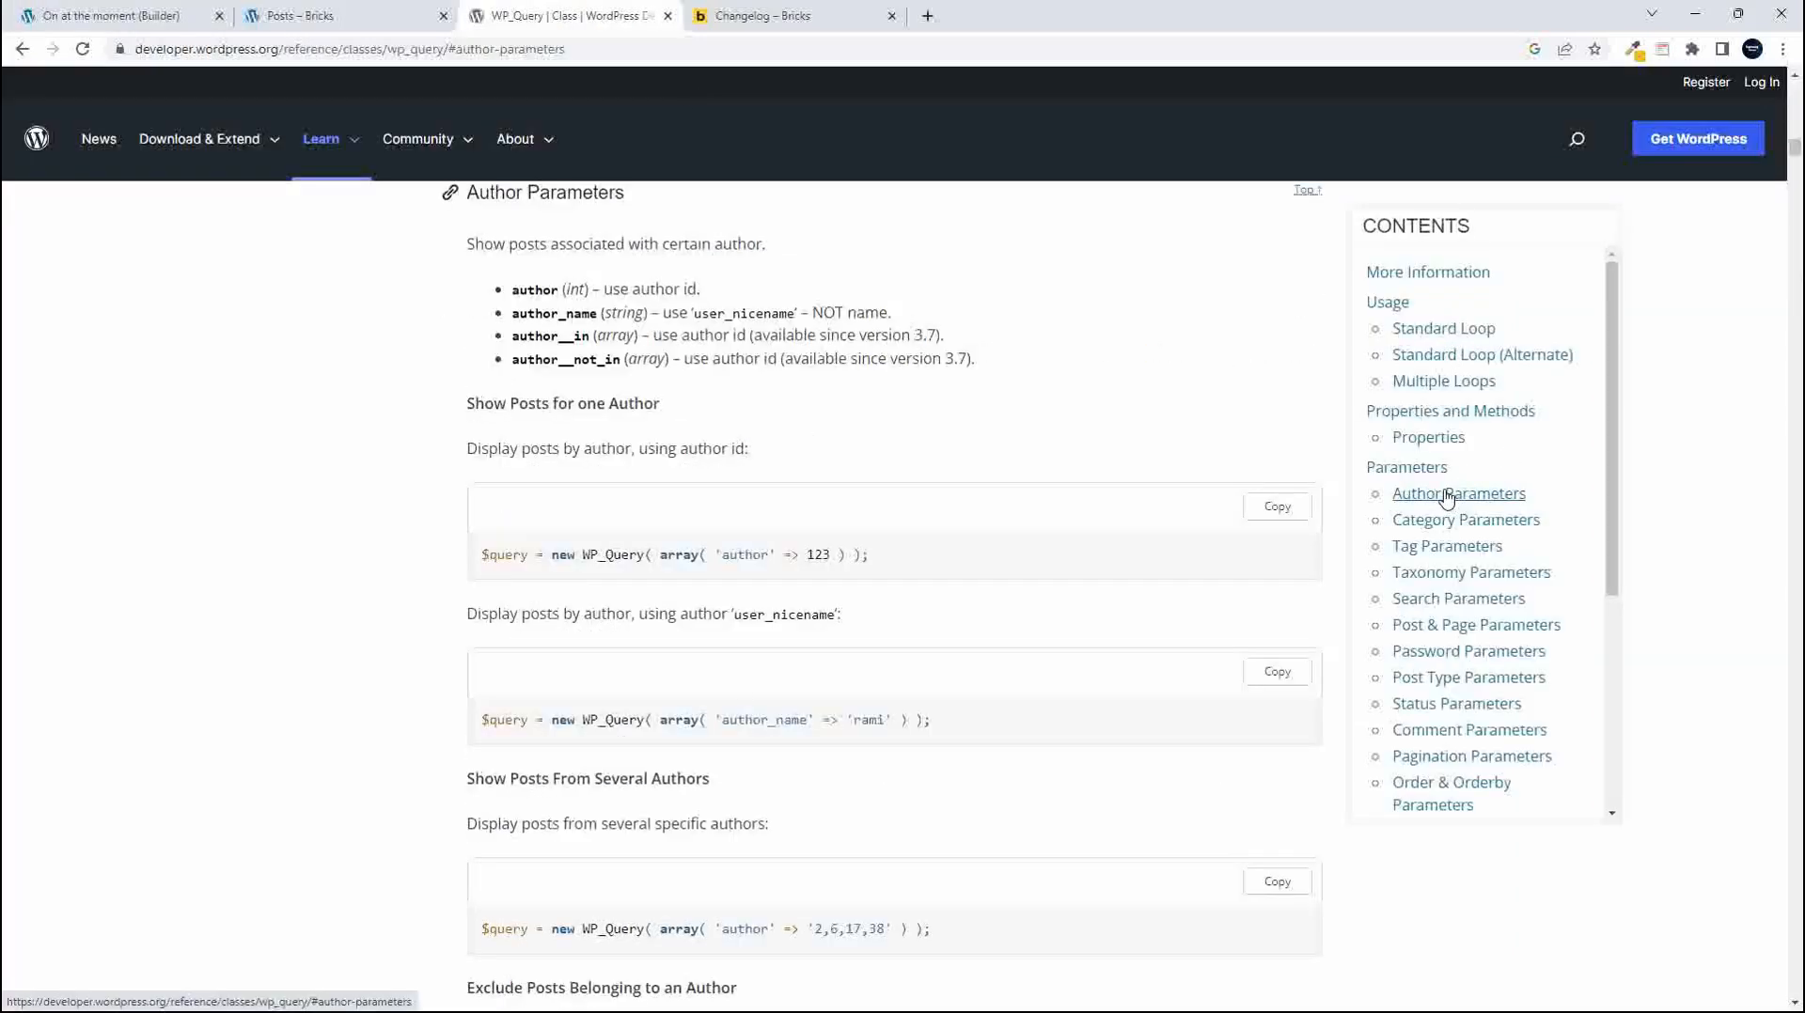
drag(512, 291, 621, 360)
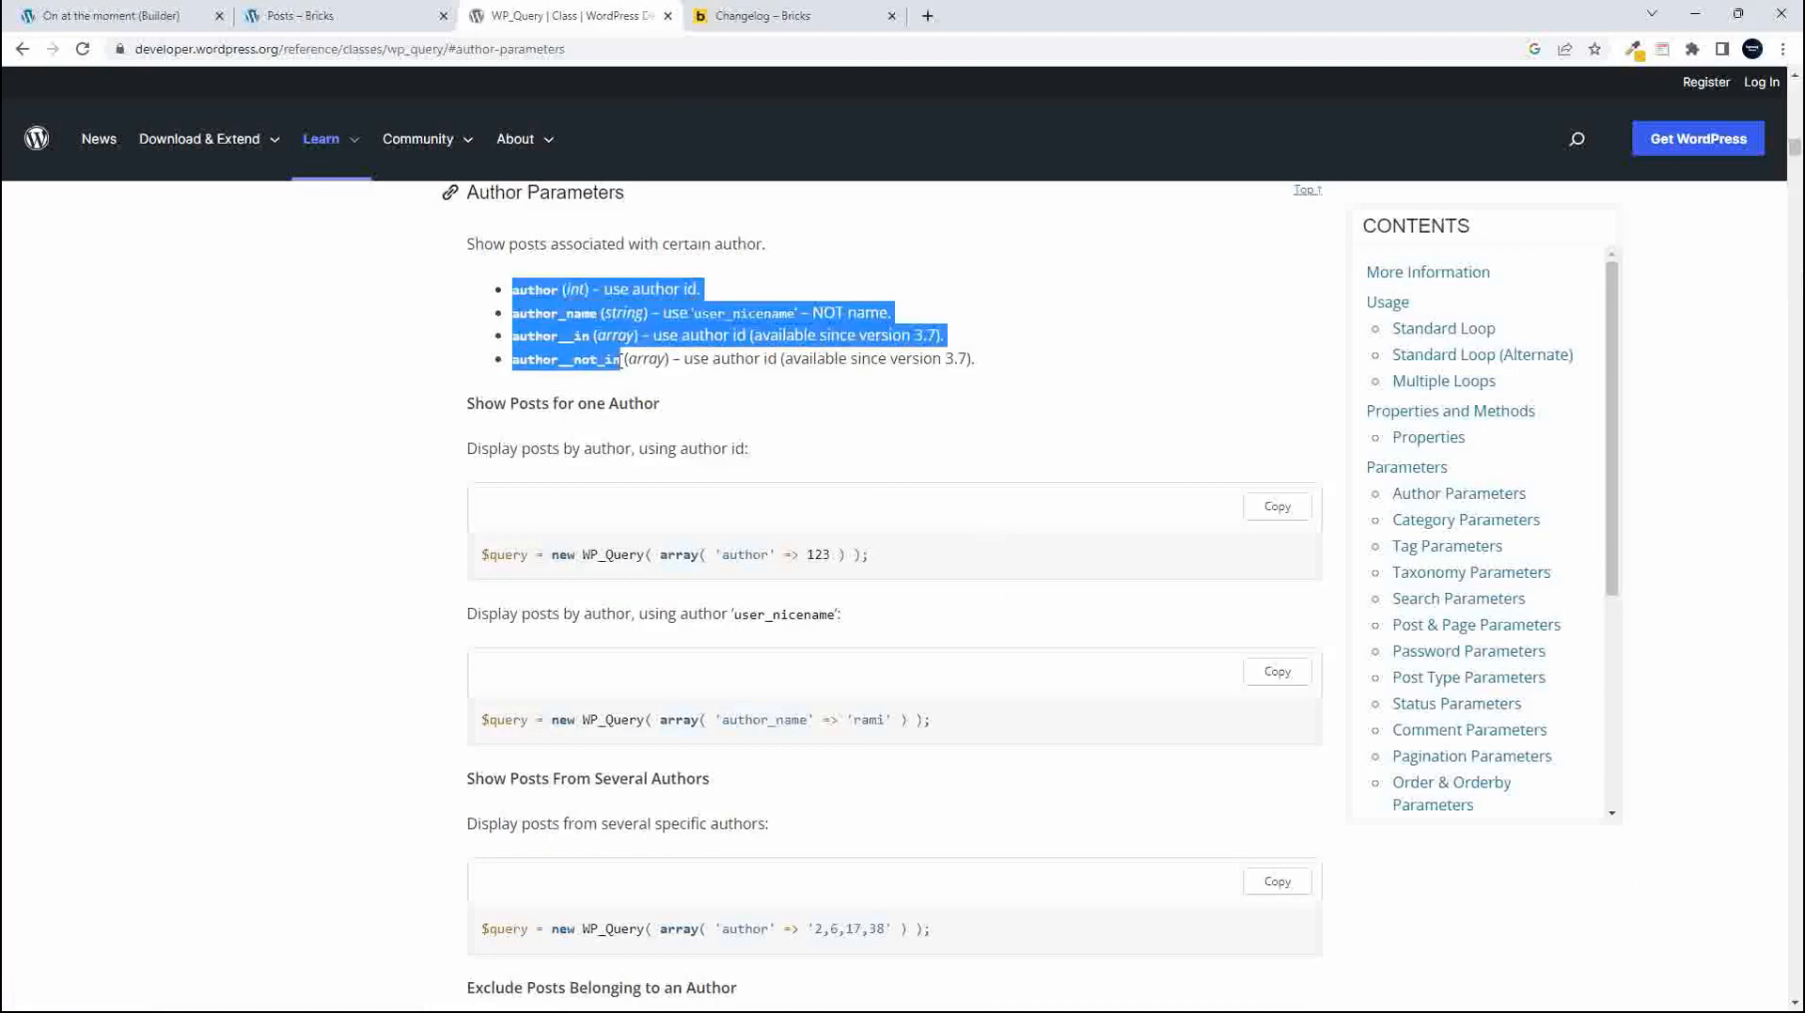
Check the loop container's query settings for an author filter, and open the Category Parameters section of the WP_Query reference
click(115, 16)
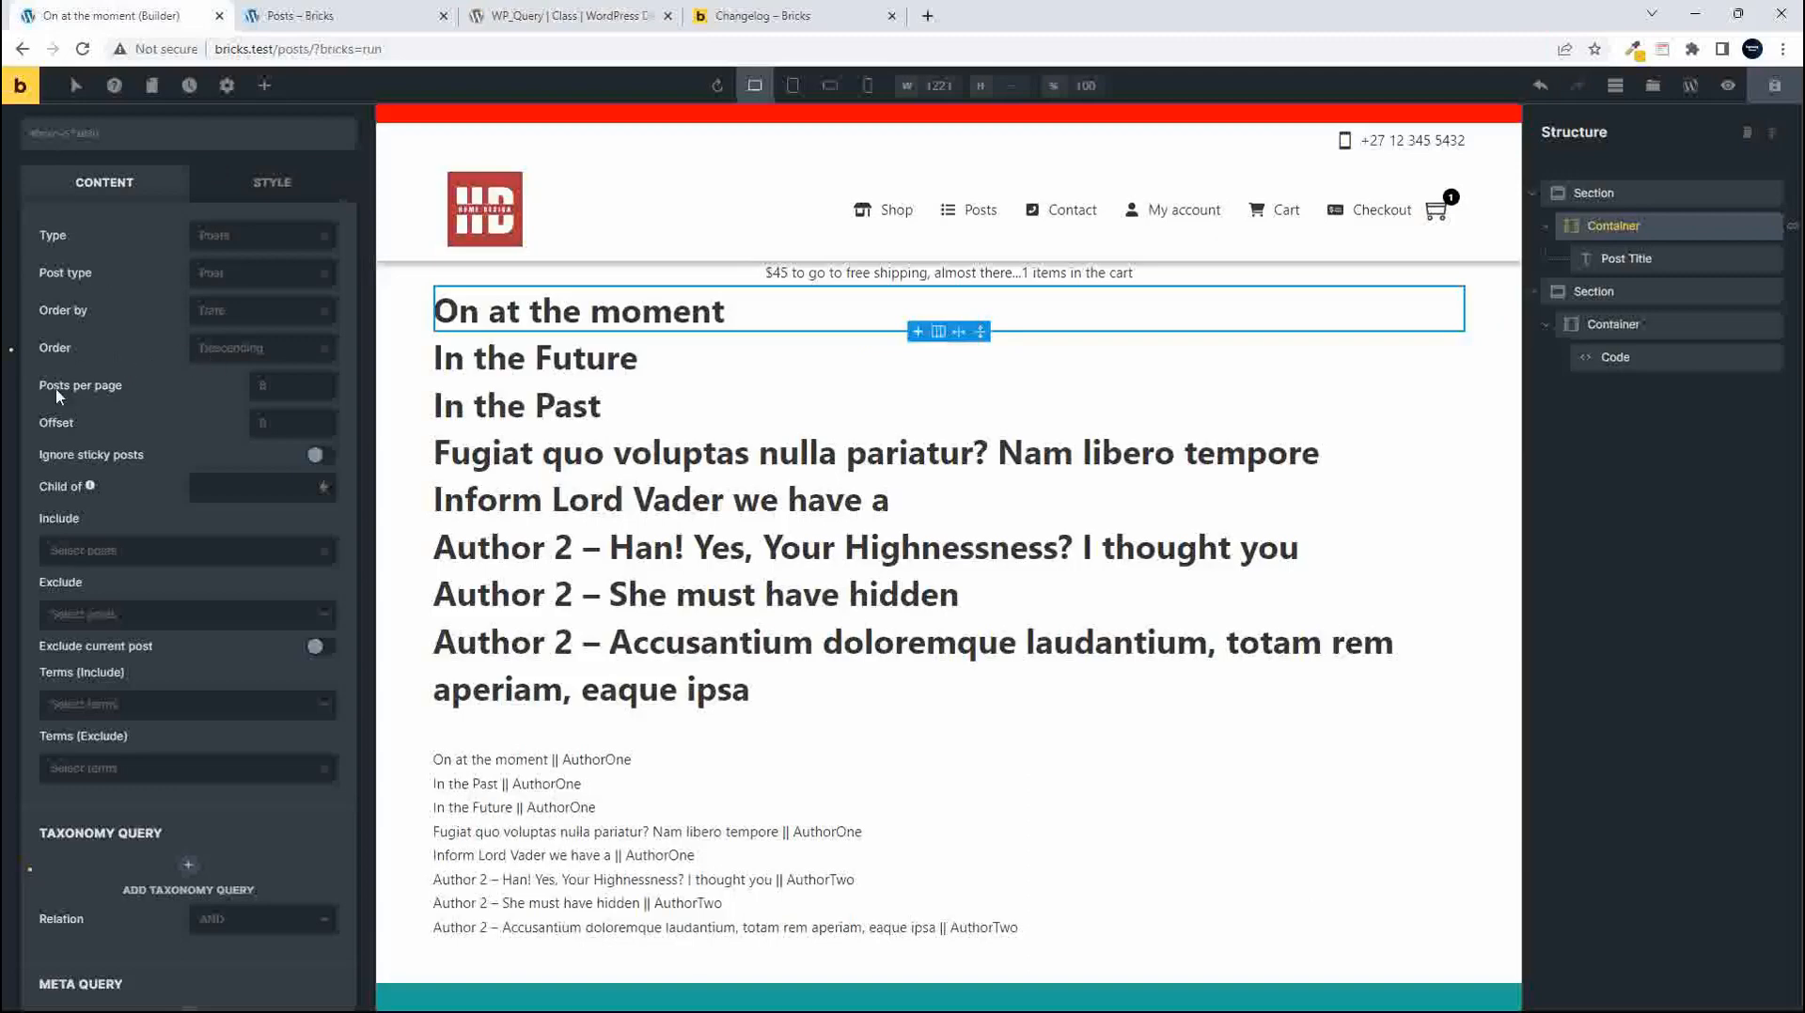
scroll(147, 736, down, 3)
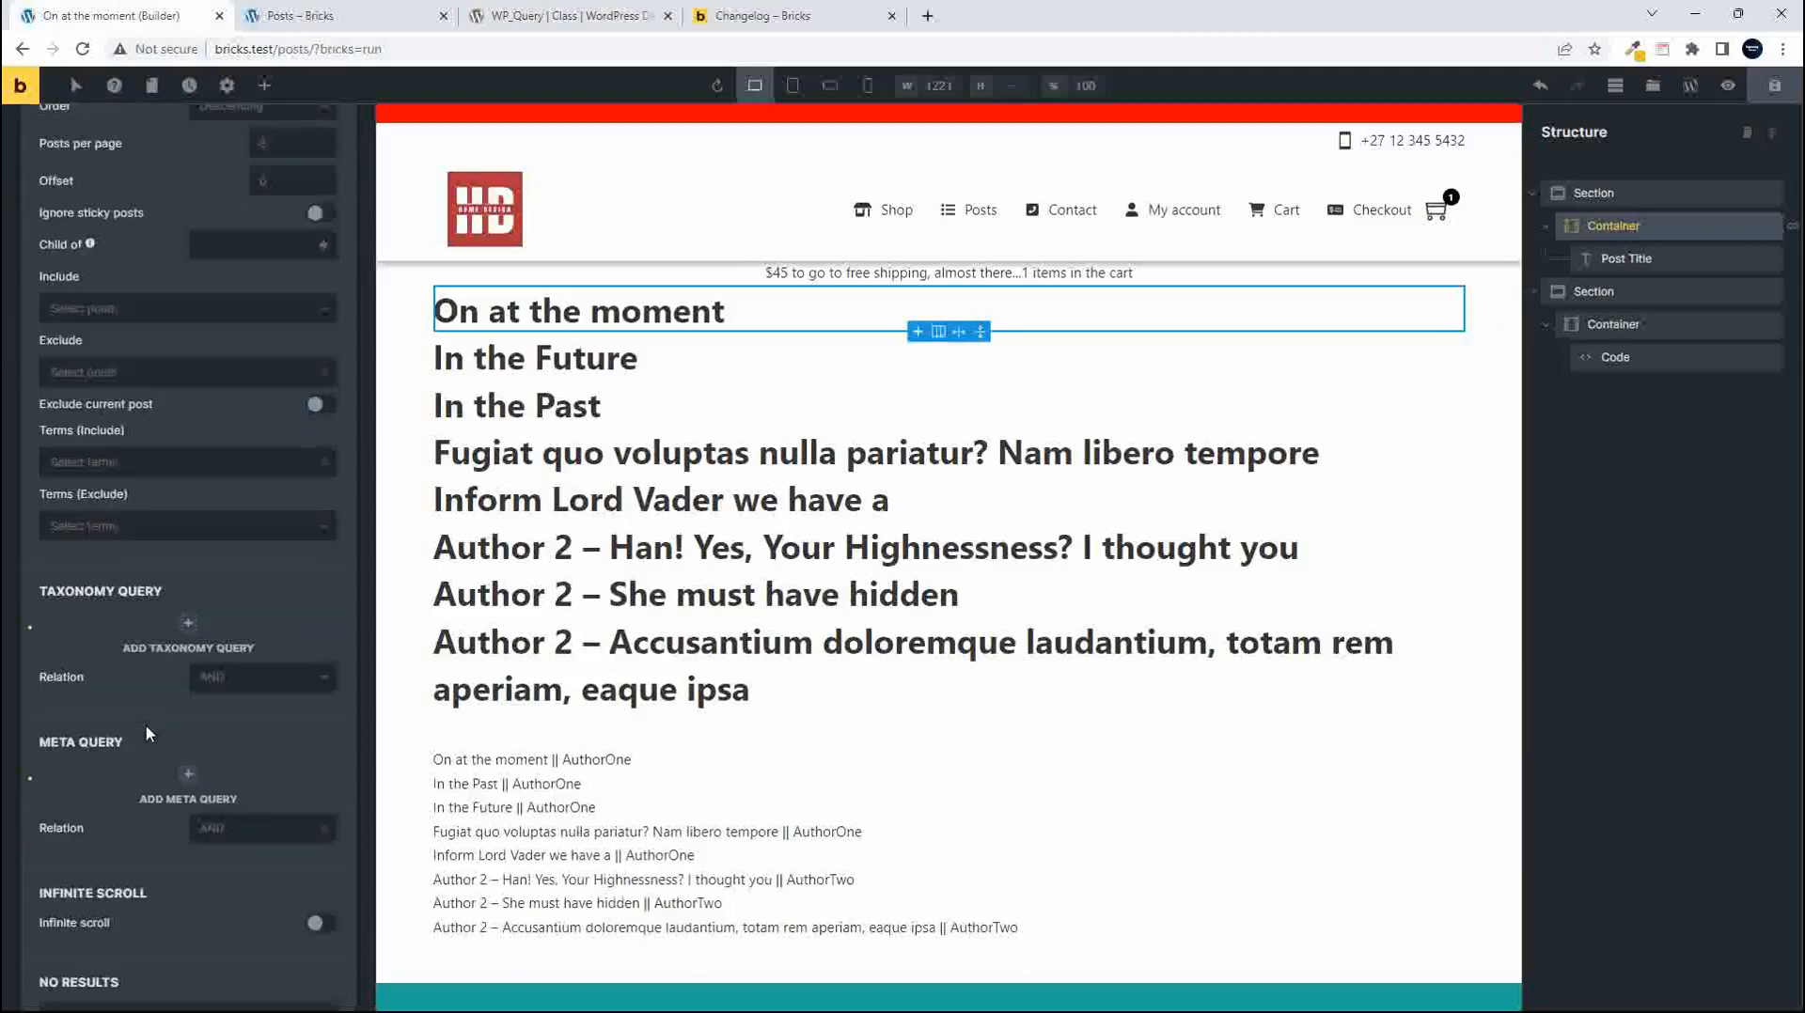
scroll(148, 736, up, 5)
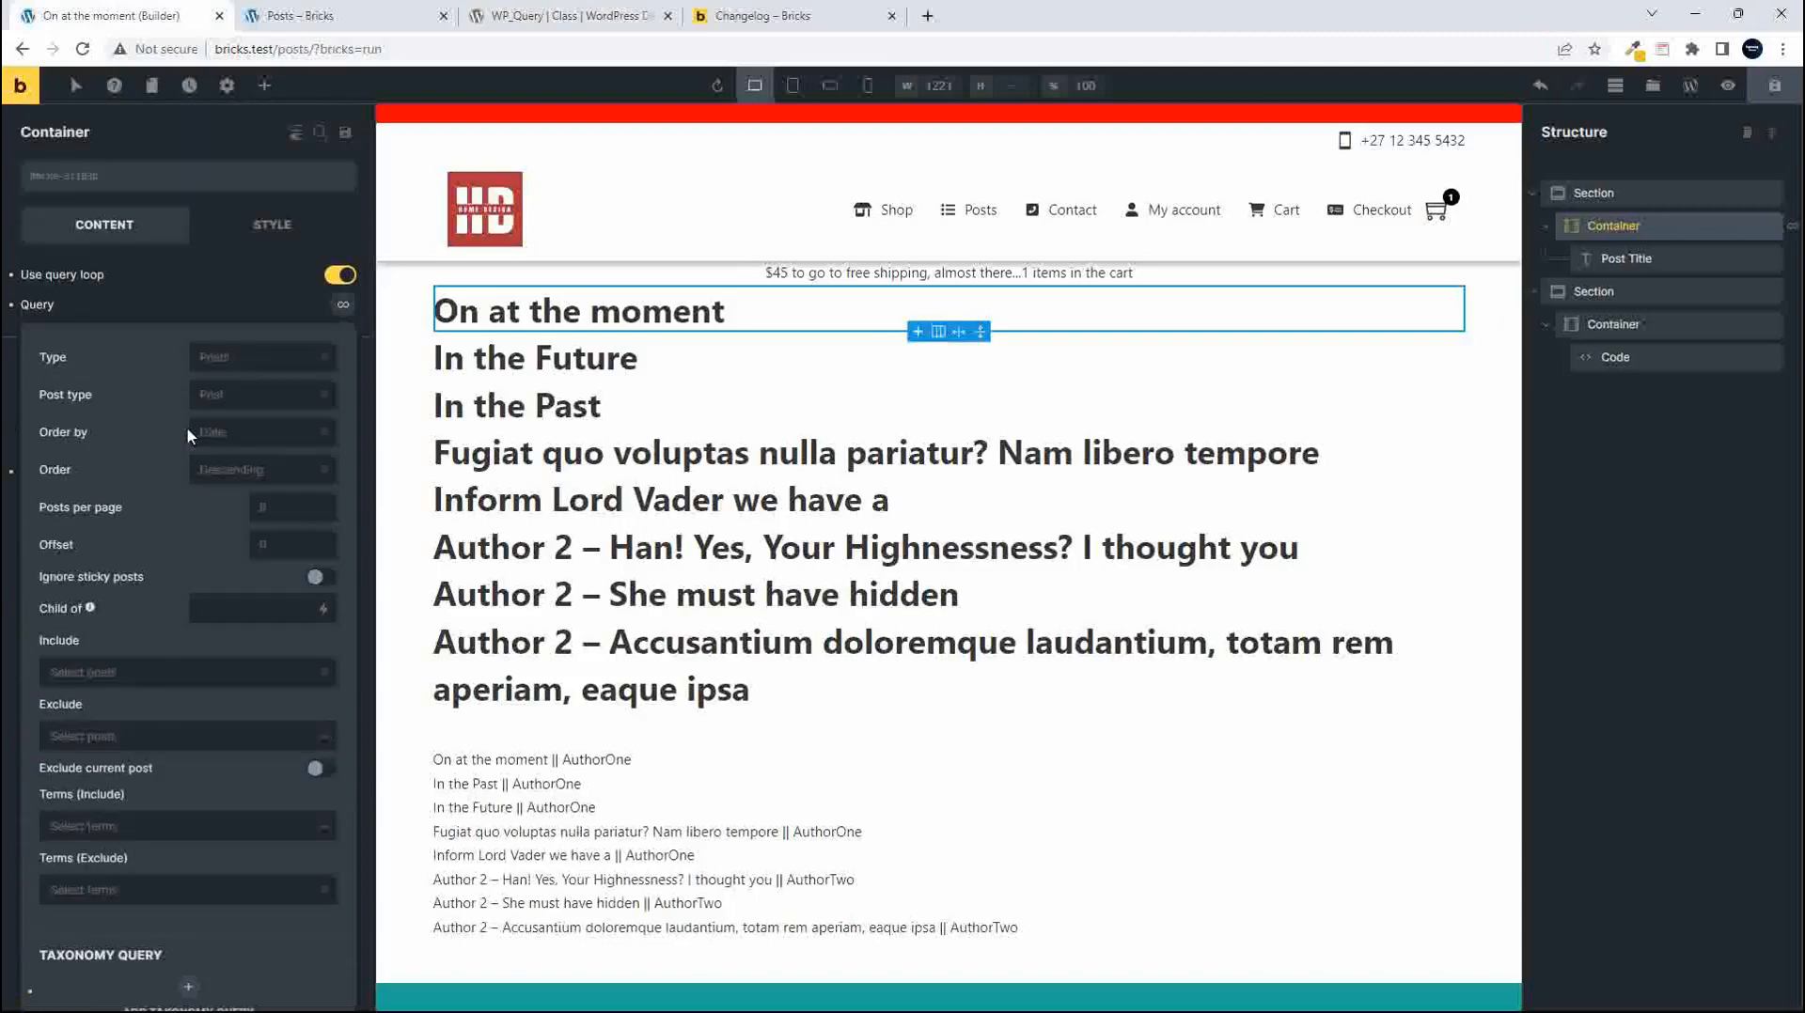
scroll(168, 485, down, 2)
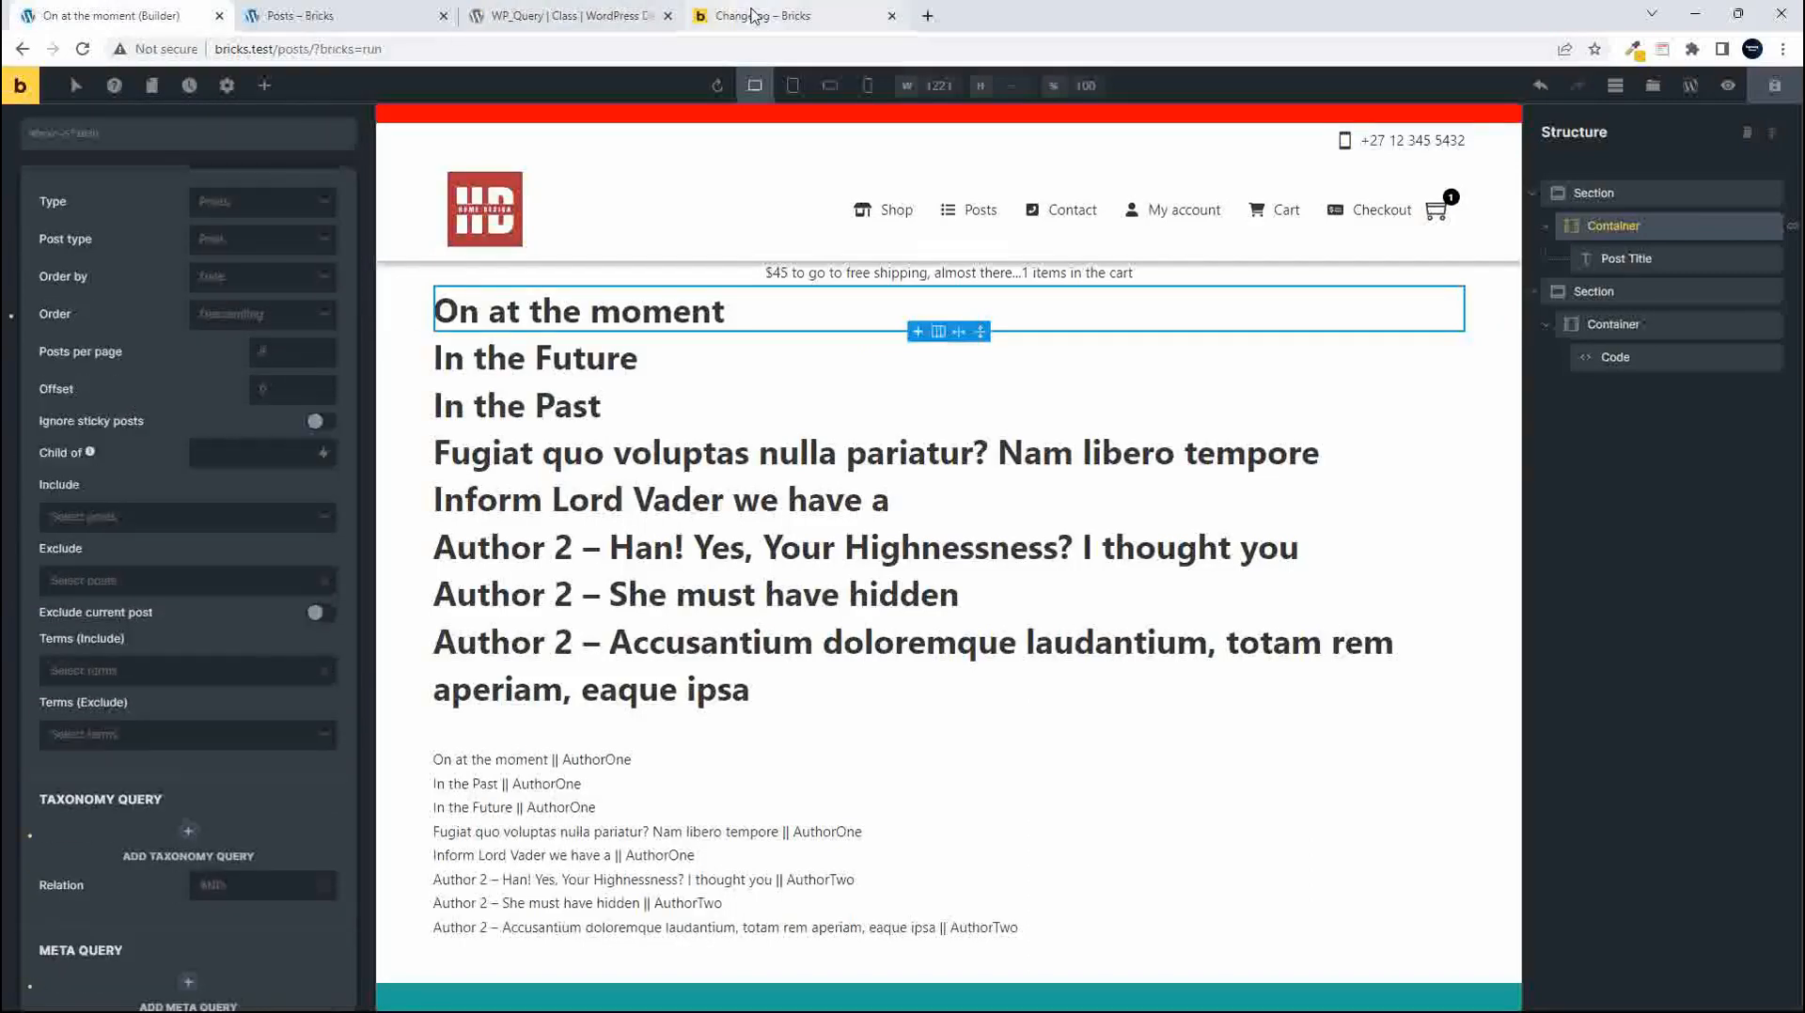
click(519, 11)
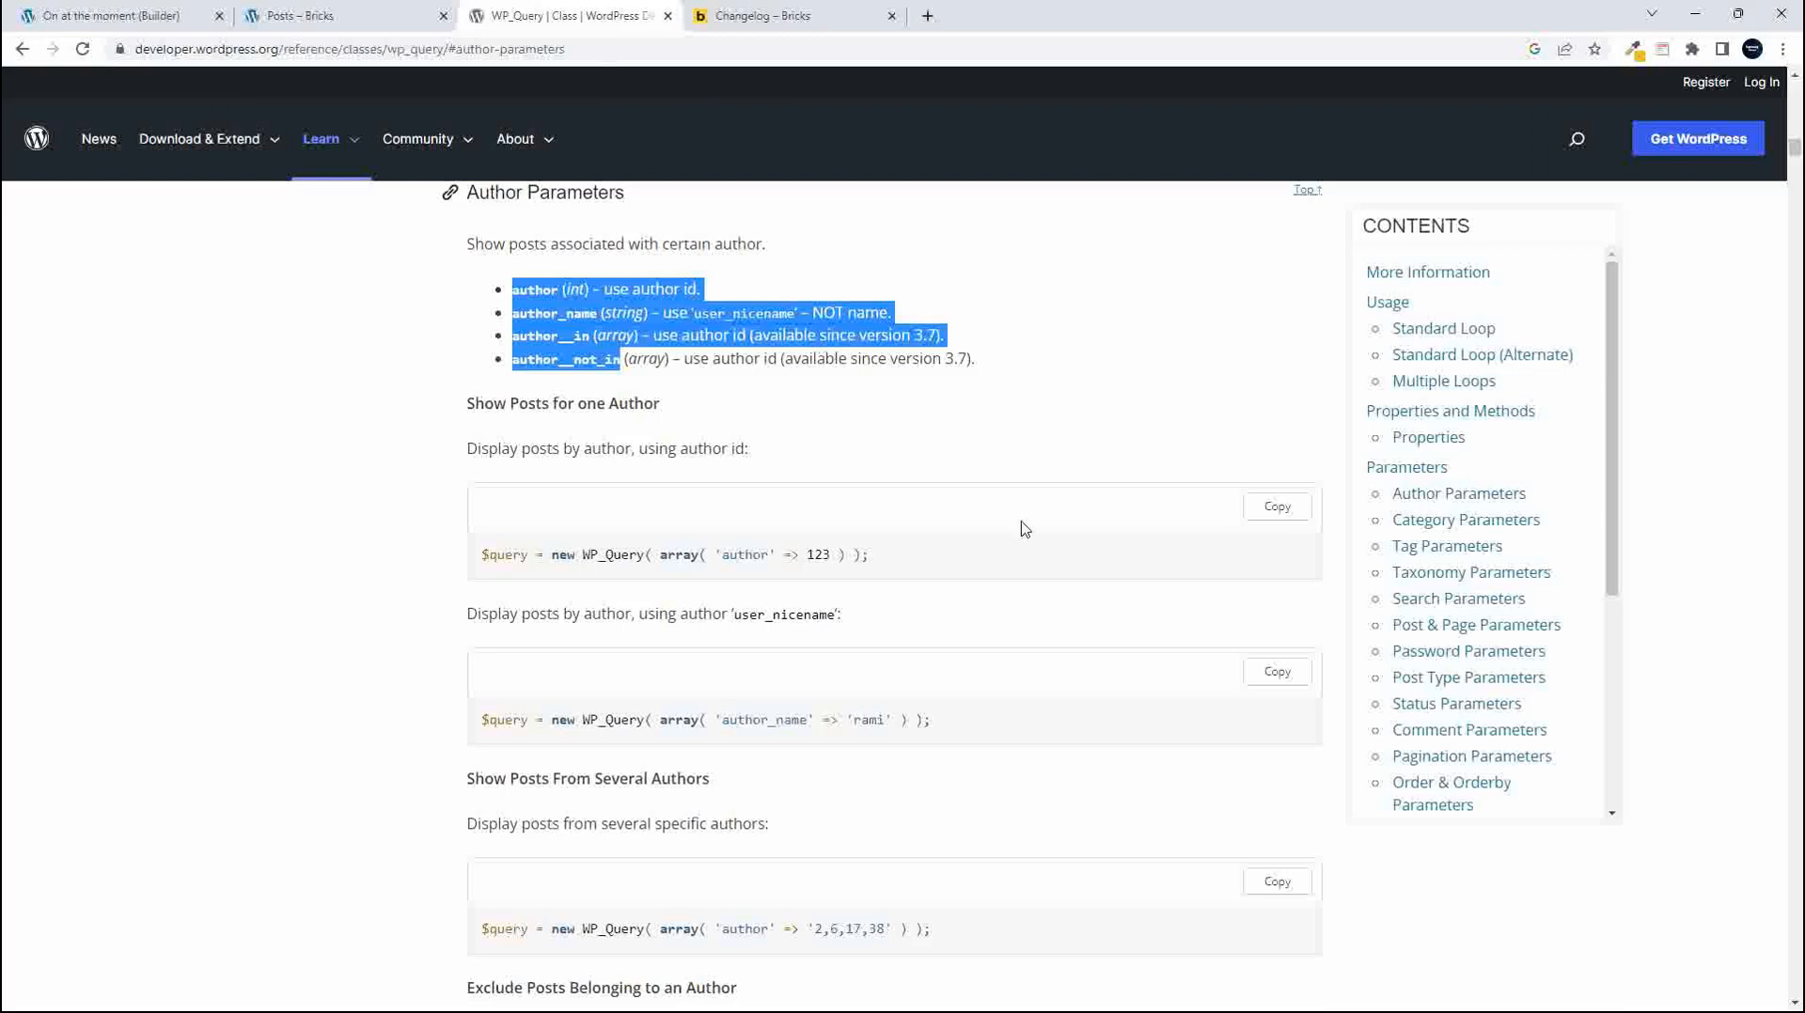
click(1450, 523)
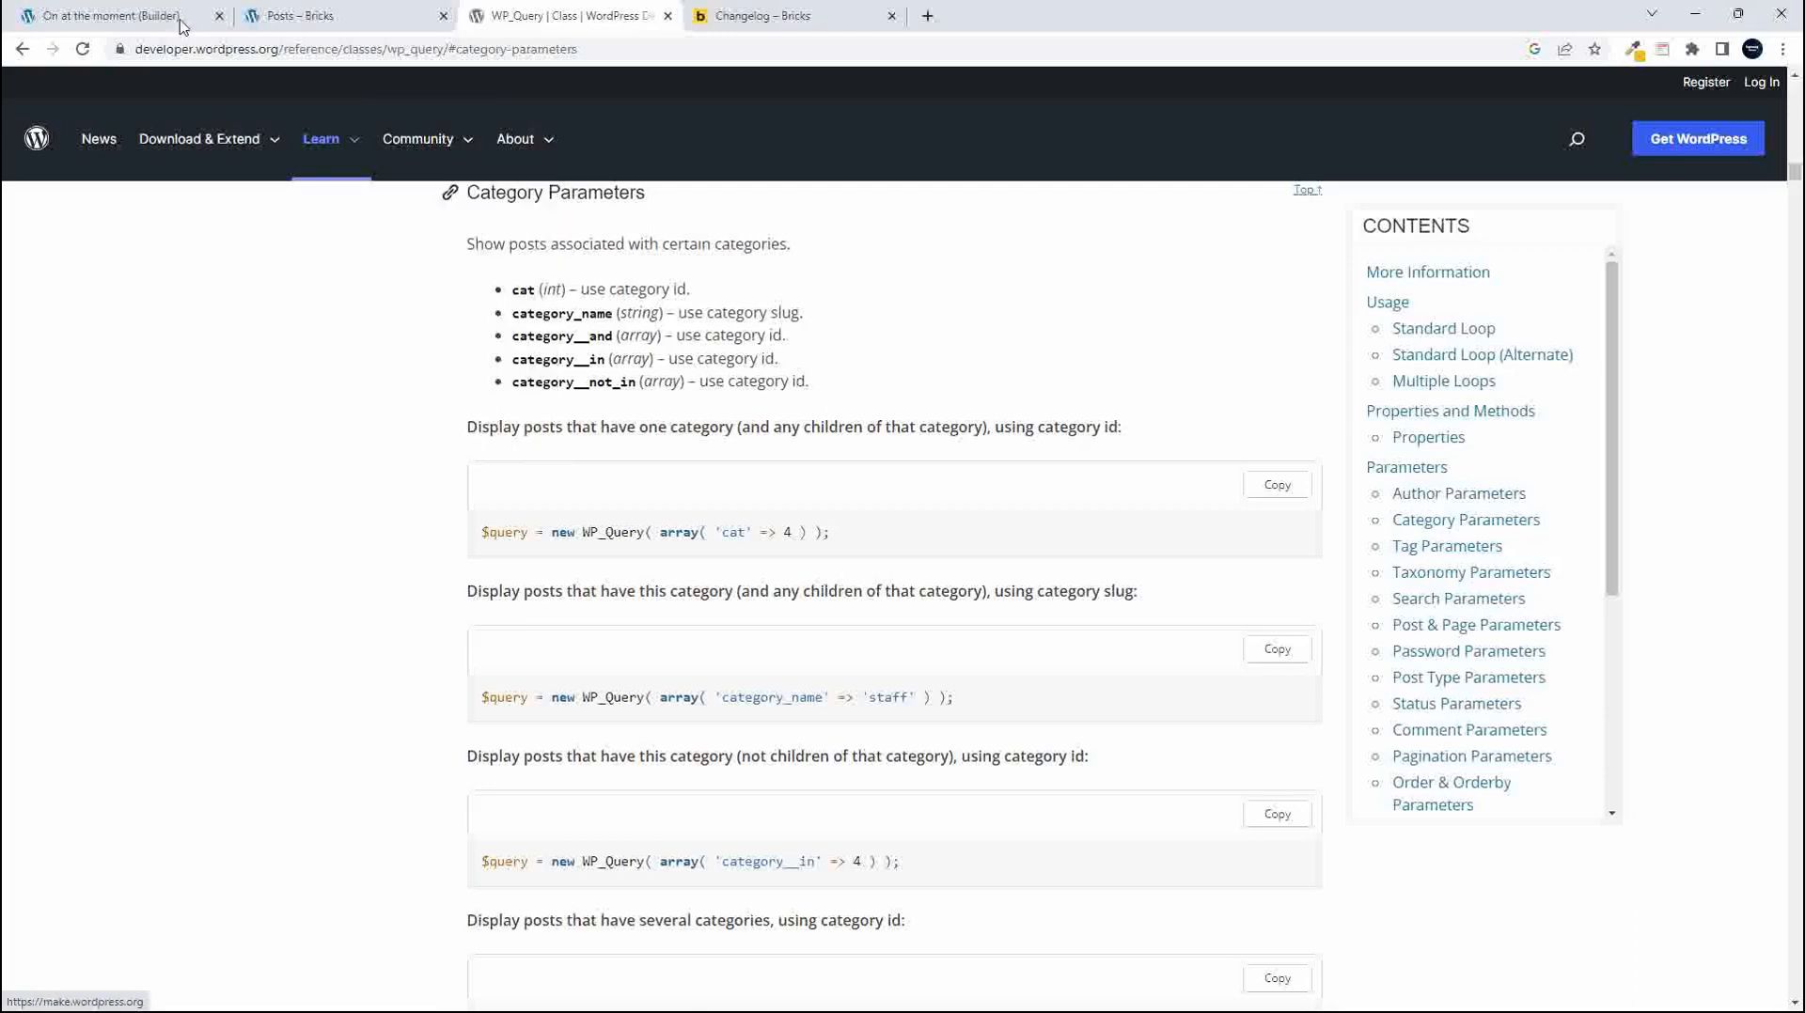
Review the loop container's Order by choices and its include, exclude, terms, taxonomy and meta query options in the builder
click(132, 16)
scroll(153, 479, down, 1)
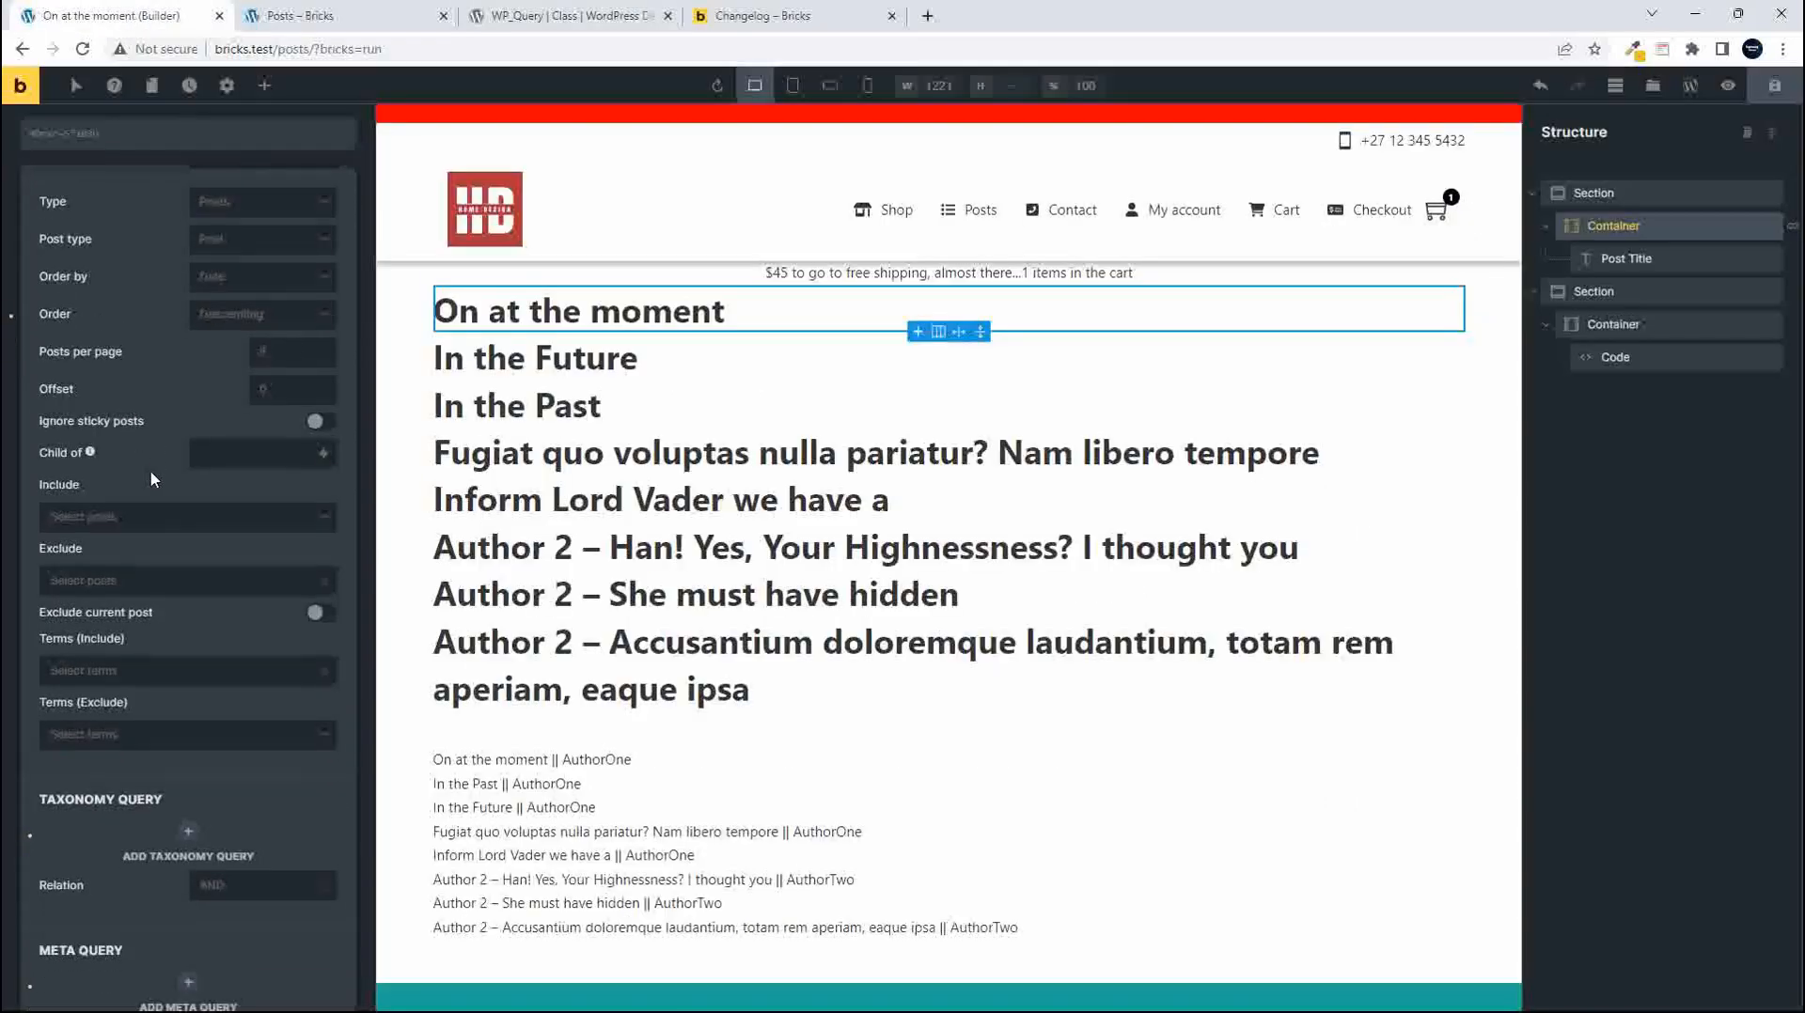
click(232, 278)
scroll(275, 411, down, 1)
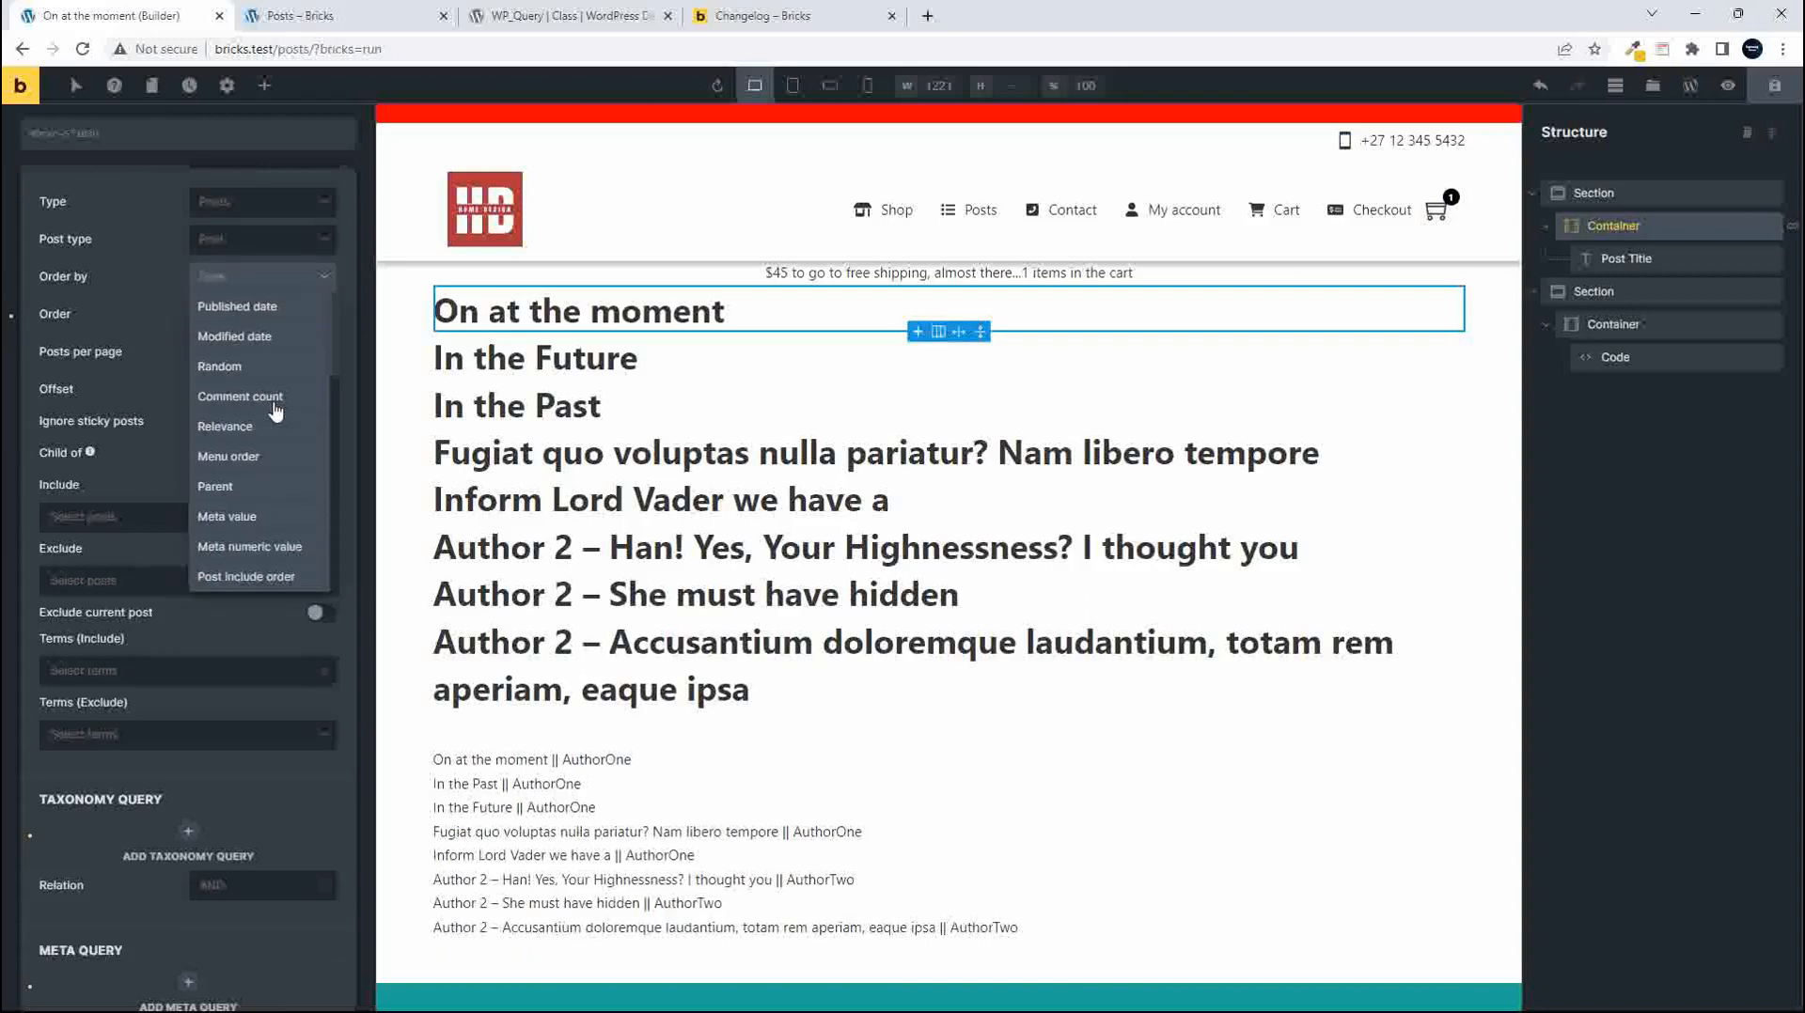
scroll(235, 404, up, 2)
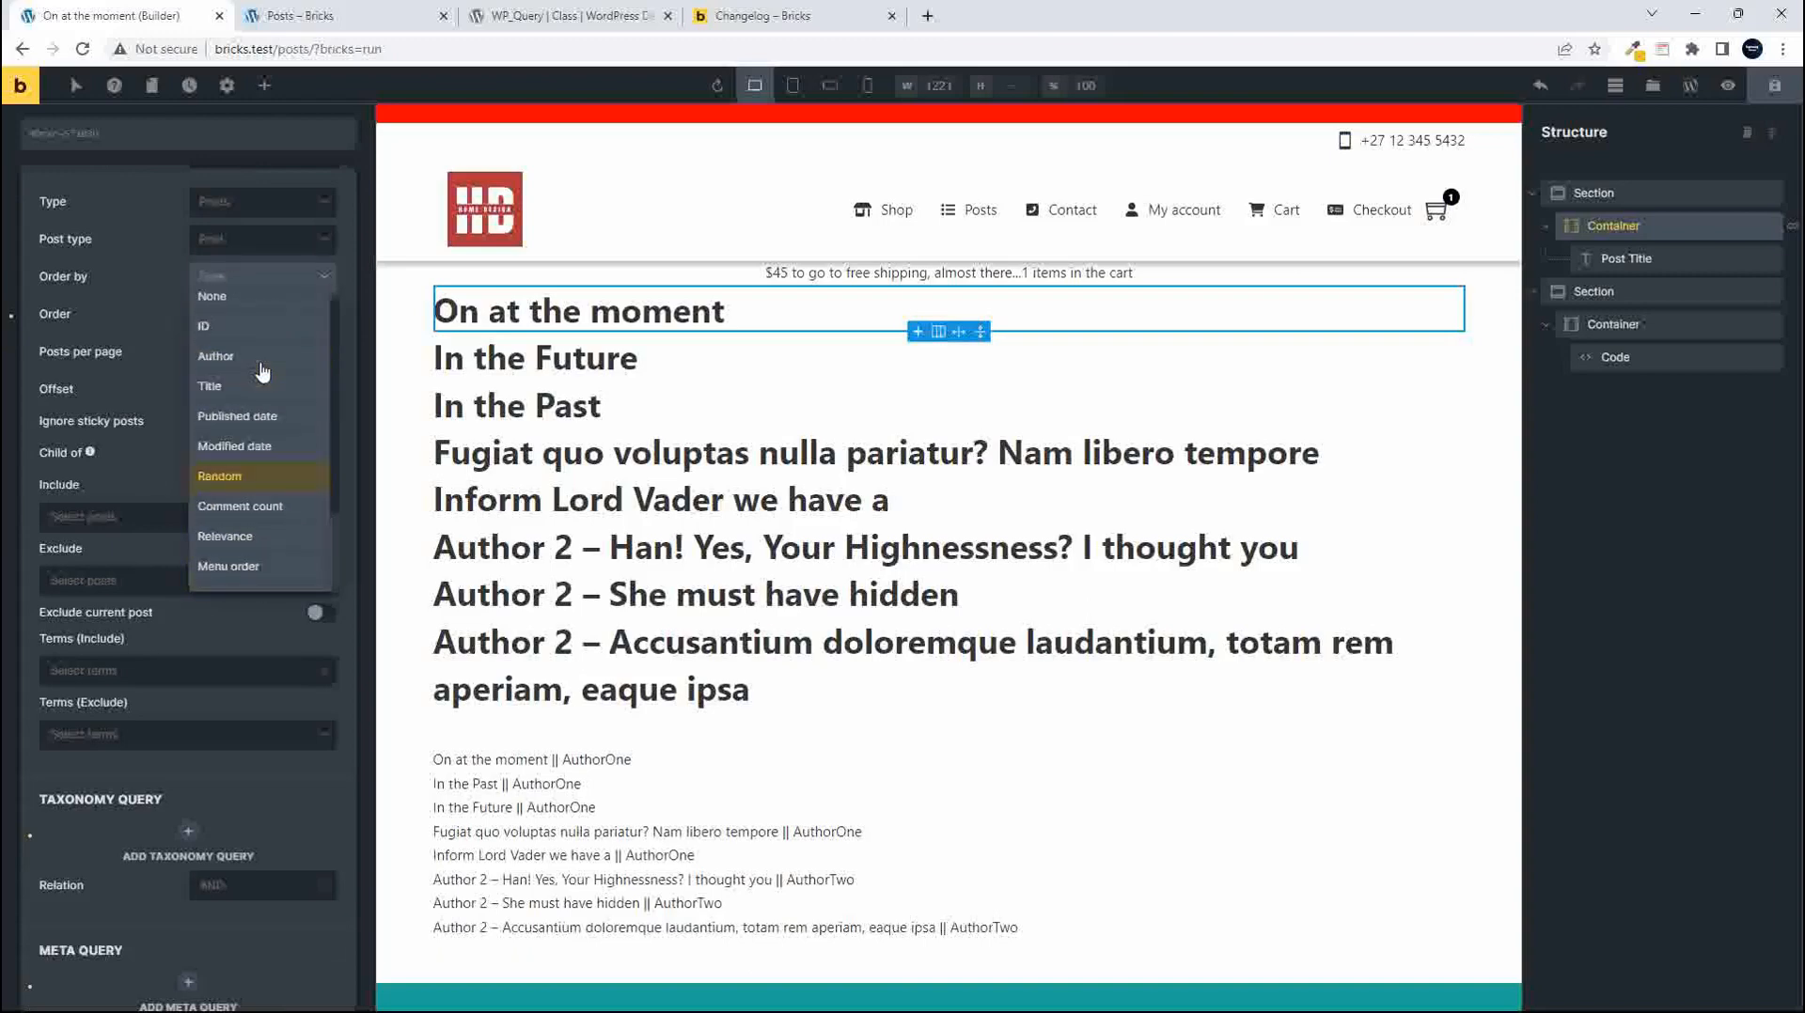
click(130, 287)
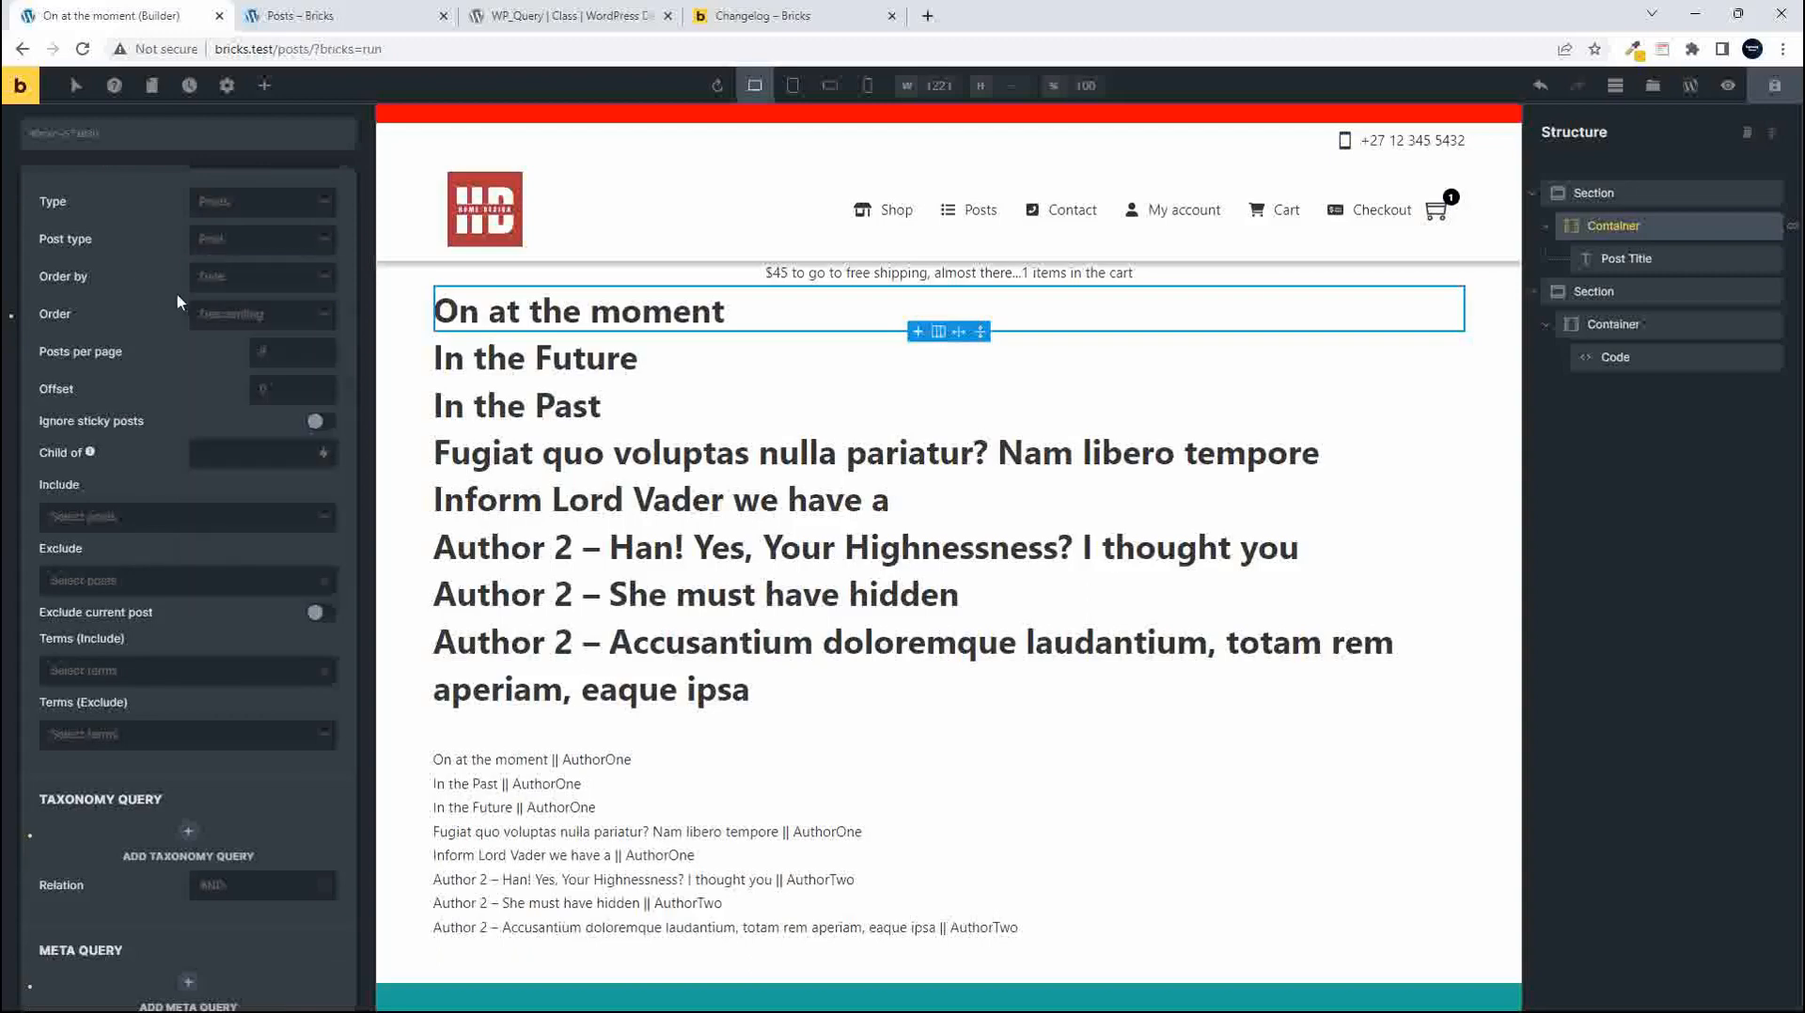
scroll(141, 640, up, 1)
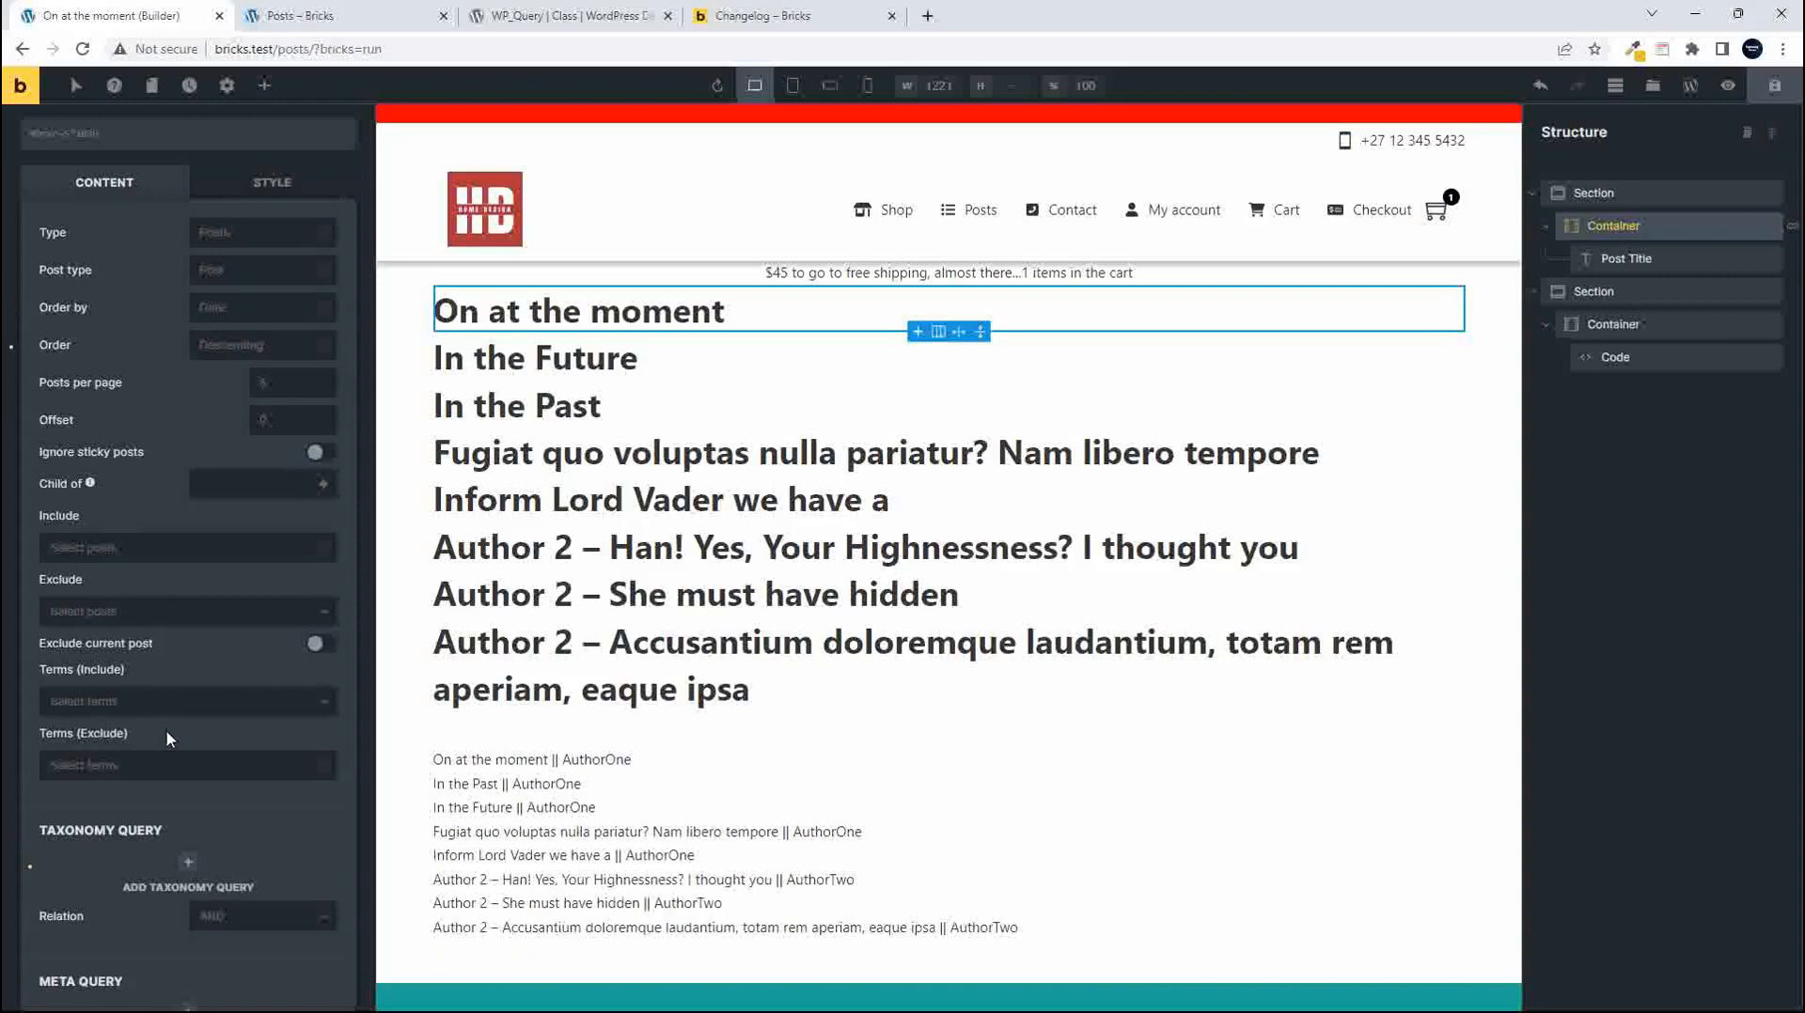
scroll(177, 734, down, 3)
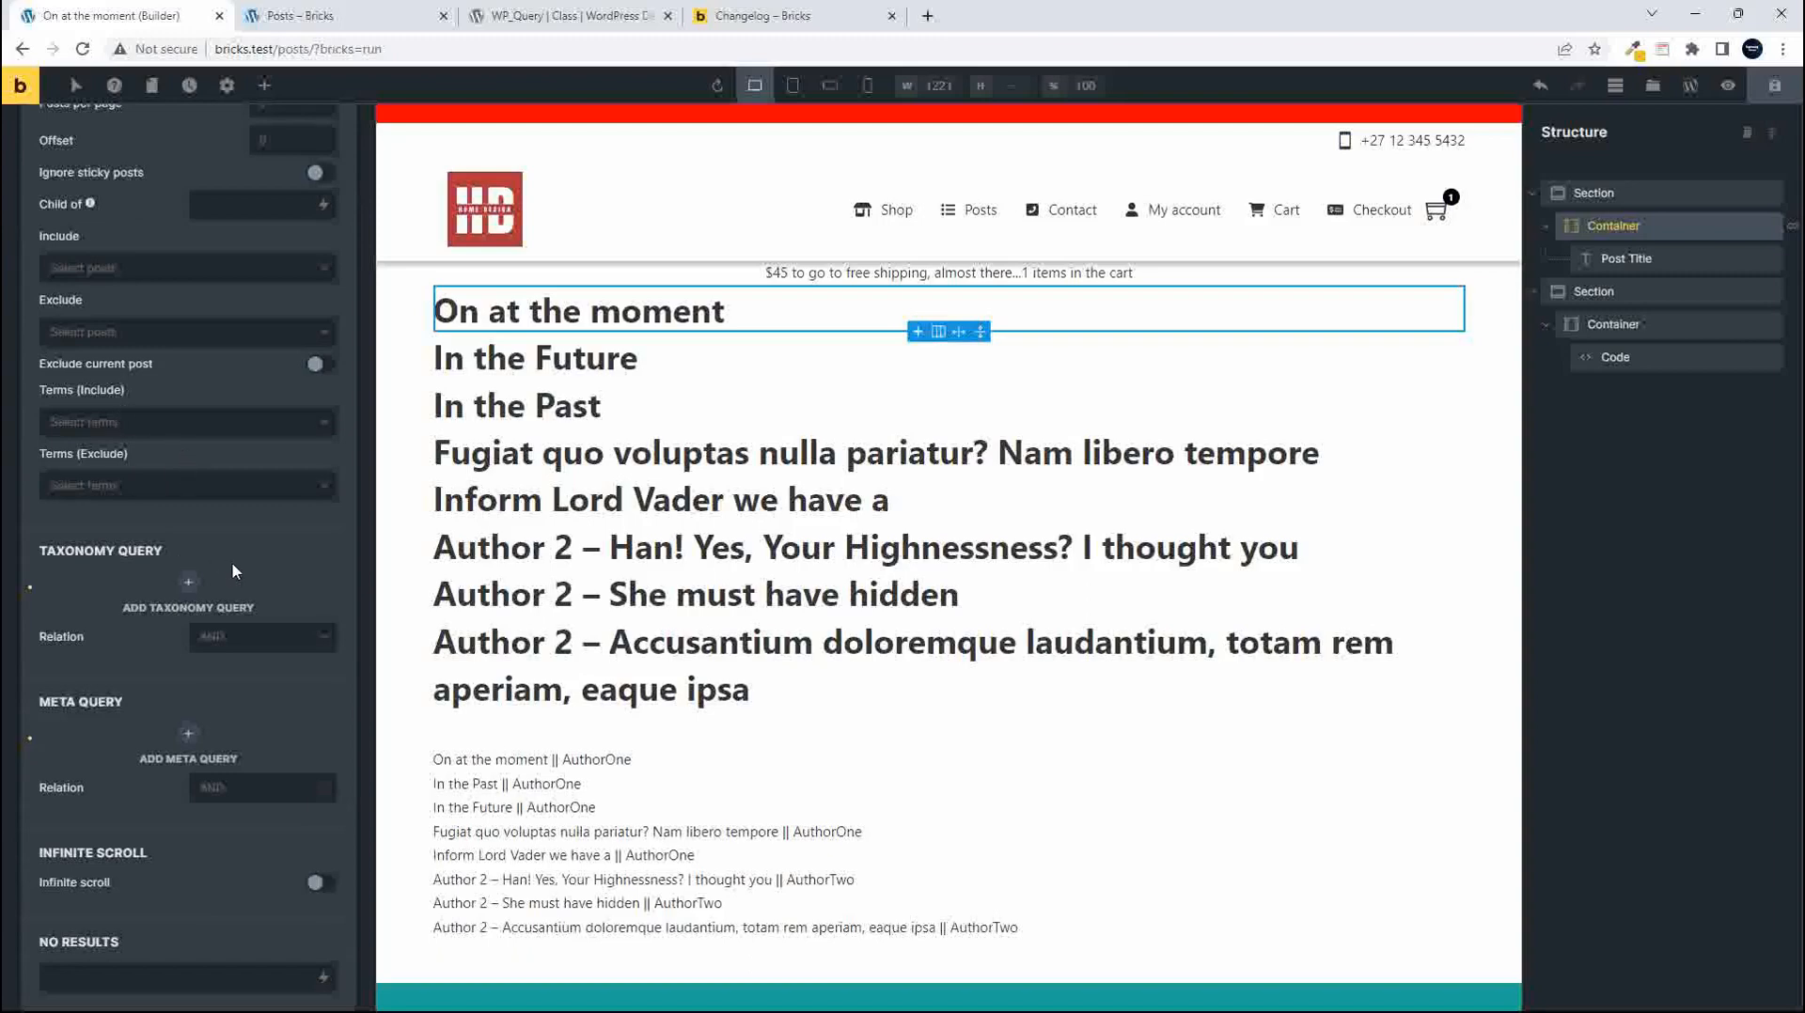
Open the Tag Parameters section of the WP_Query reference, and check the loop container's query settings in the builder for a tag filter
scroll(233, 561, up, 4)
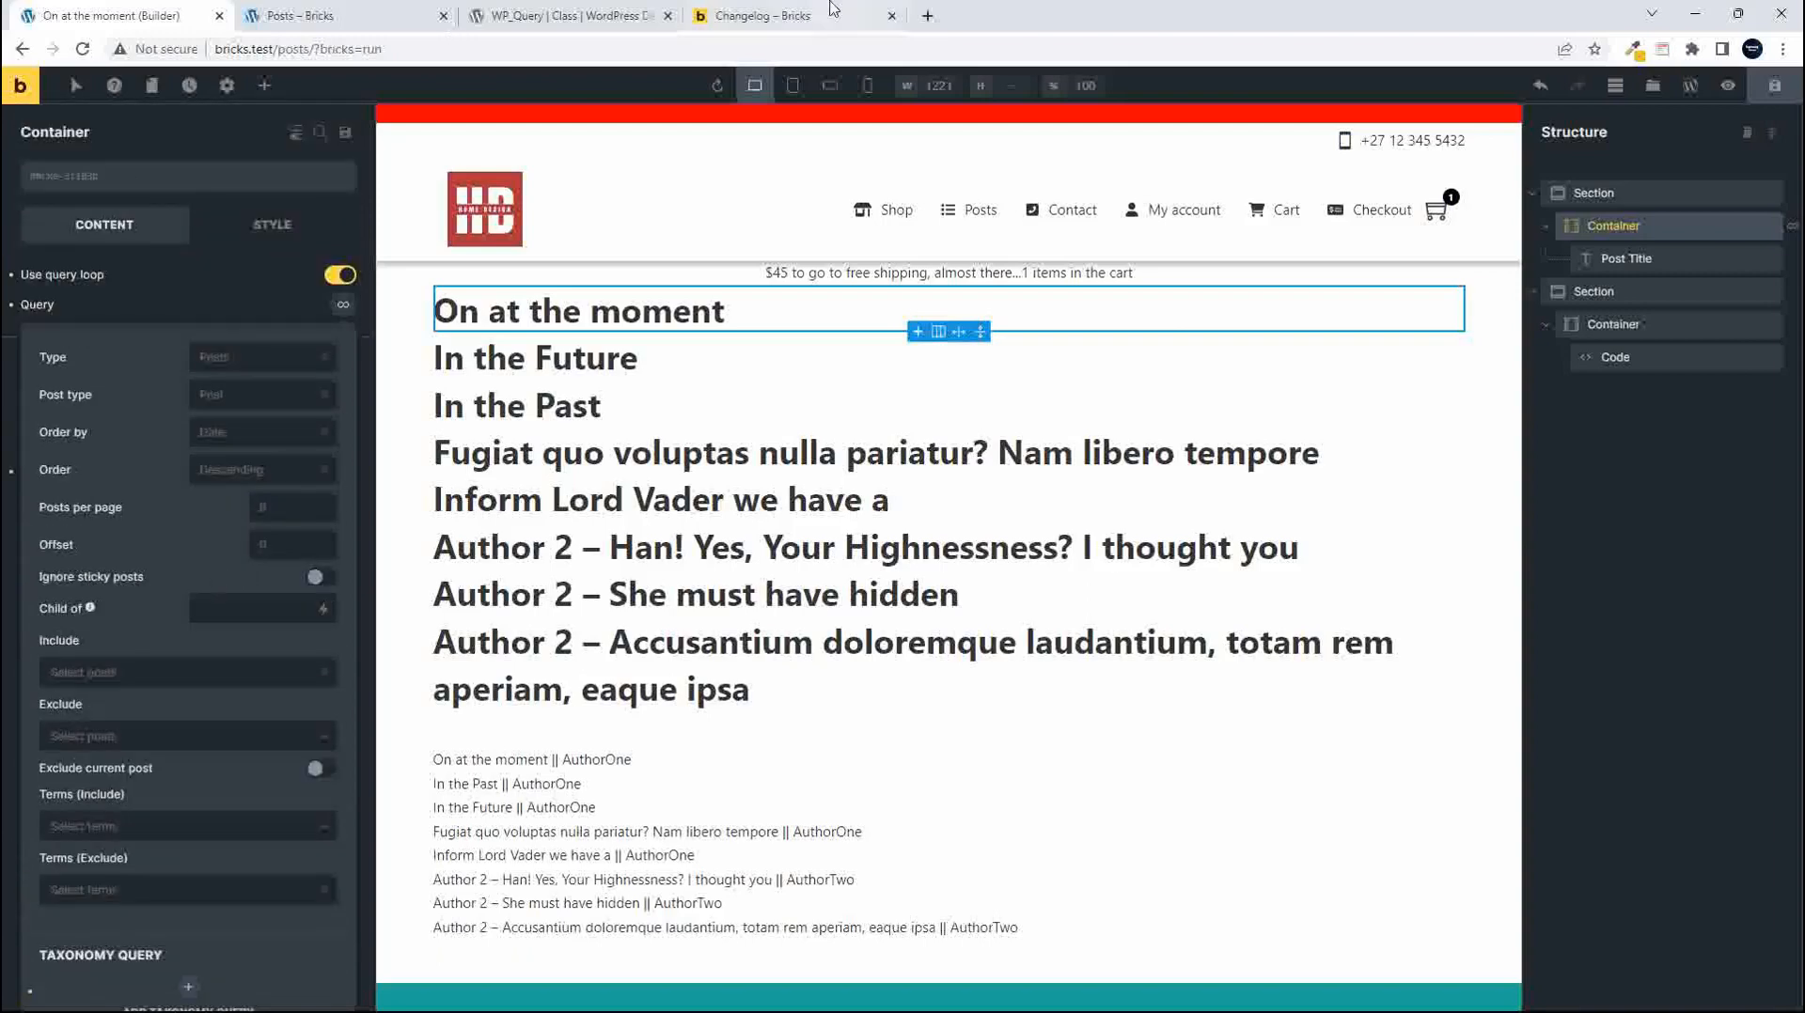
click(580, 16)
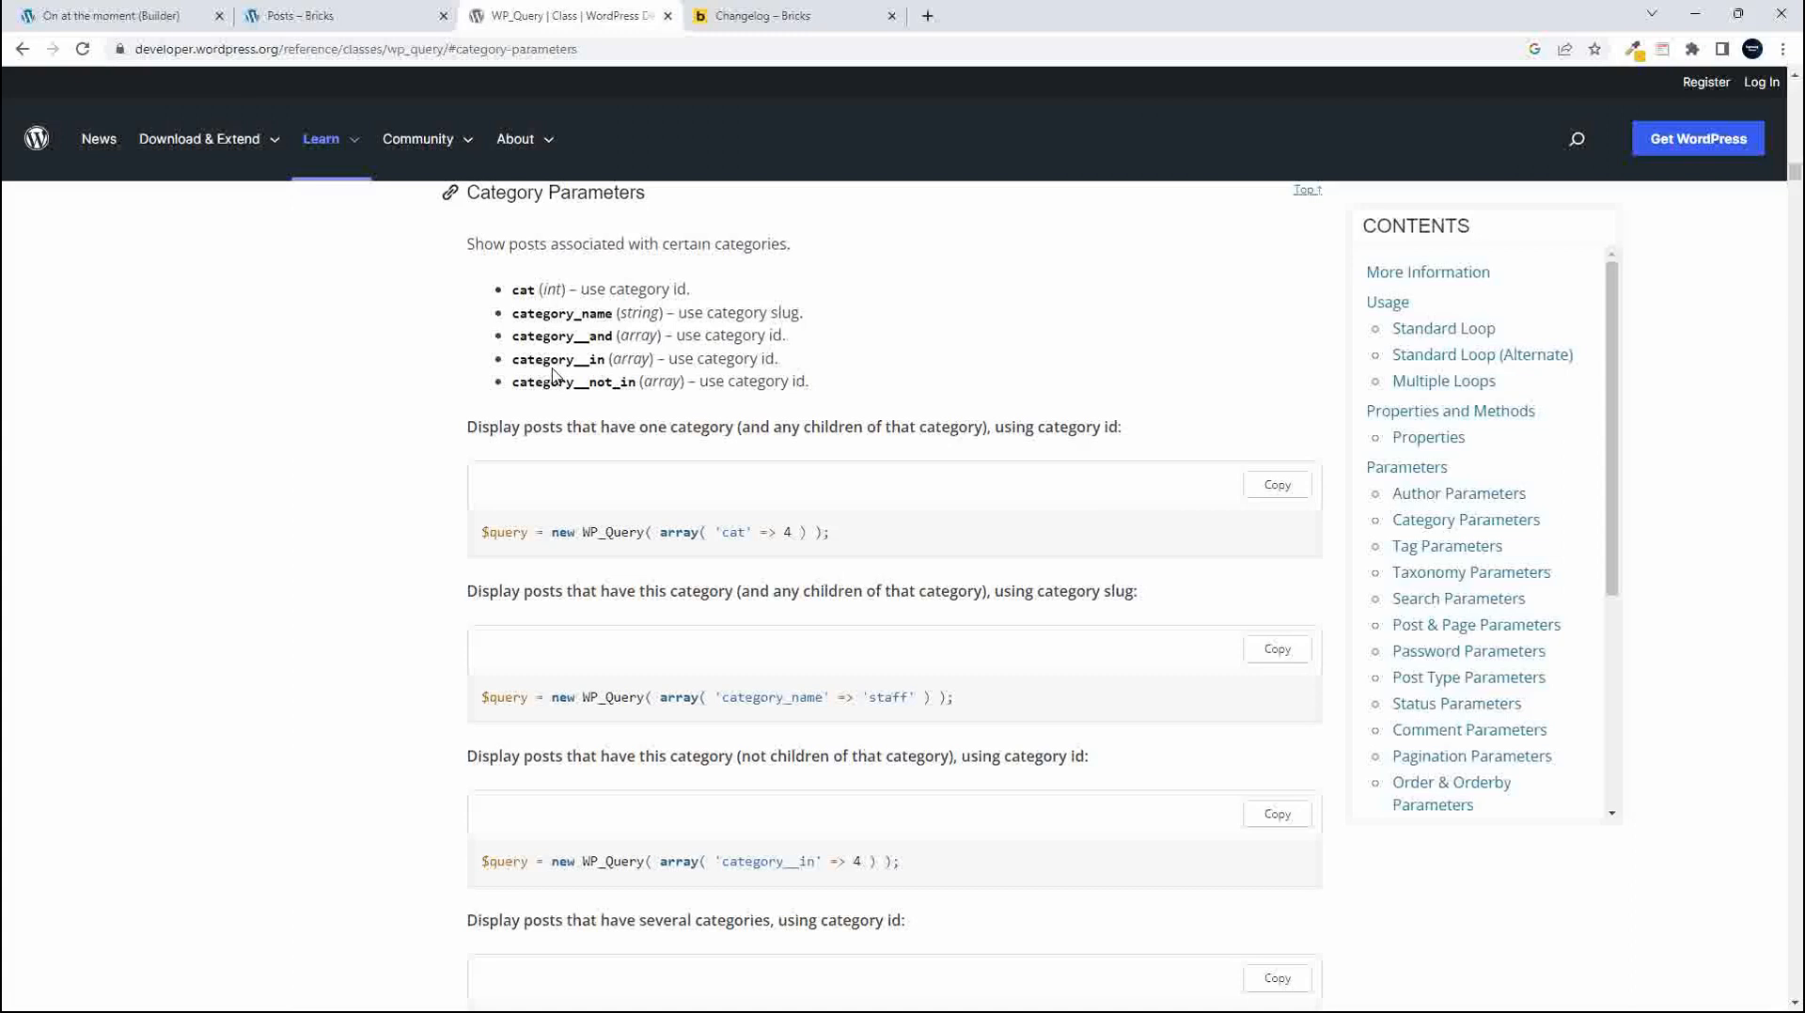
click(1462, 550)
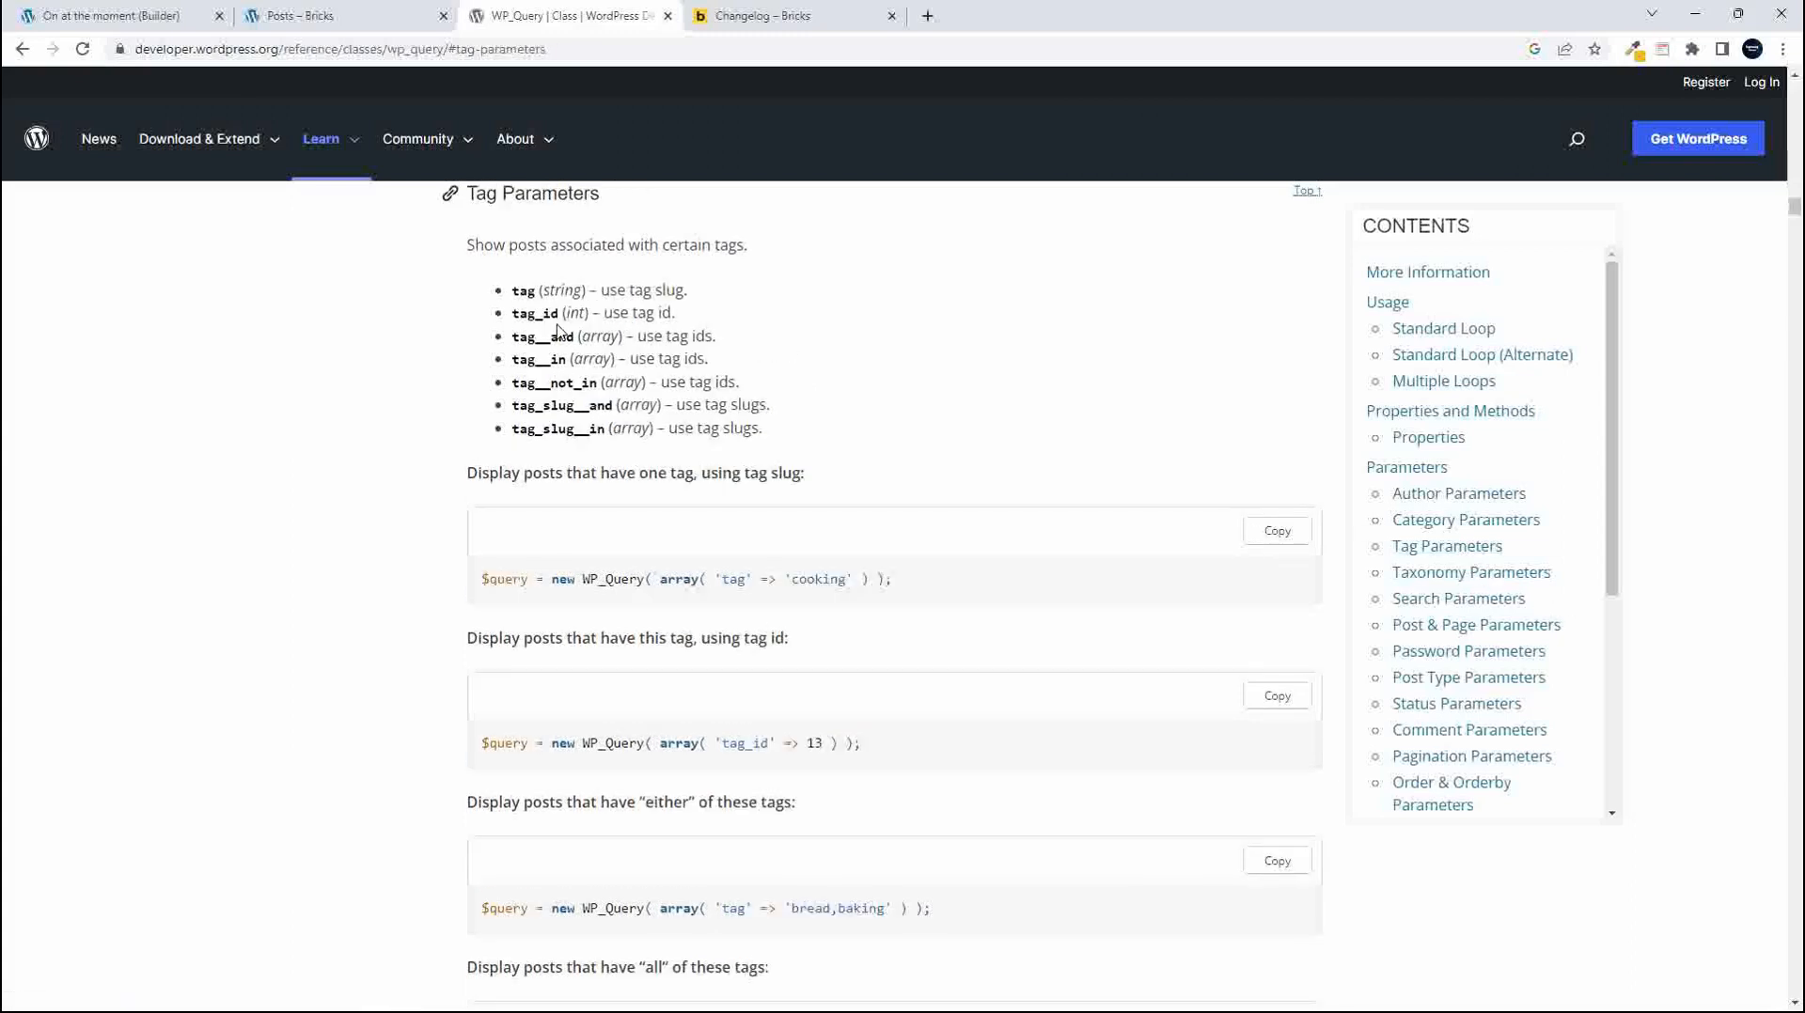
click(66, 13)
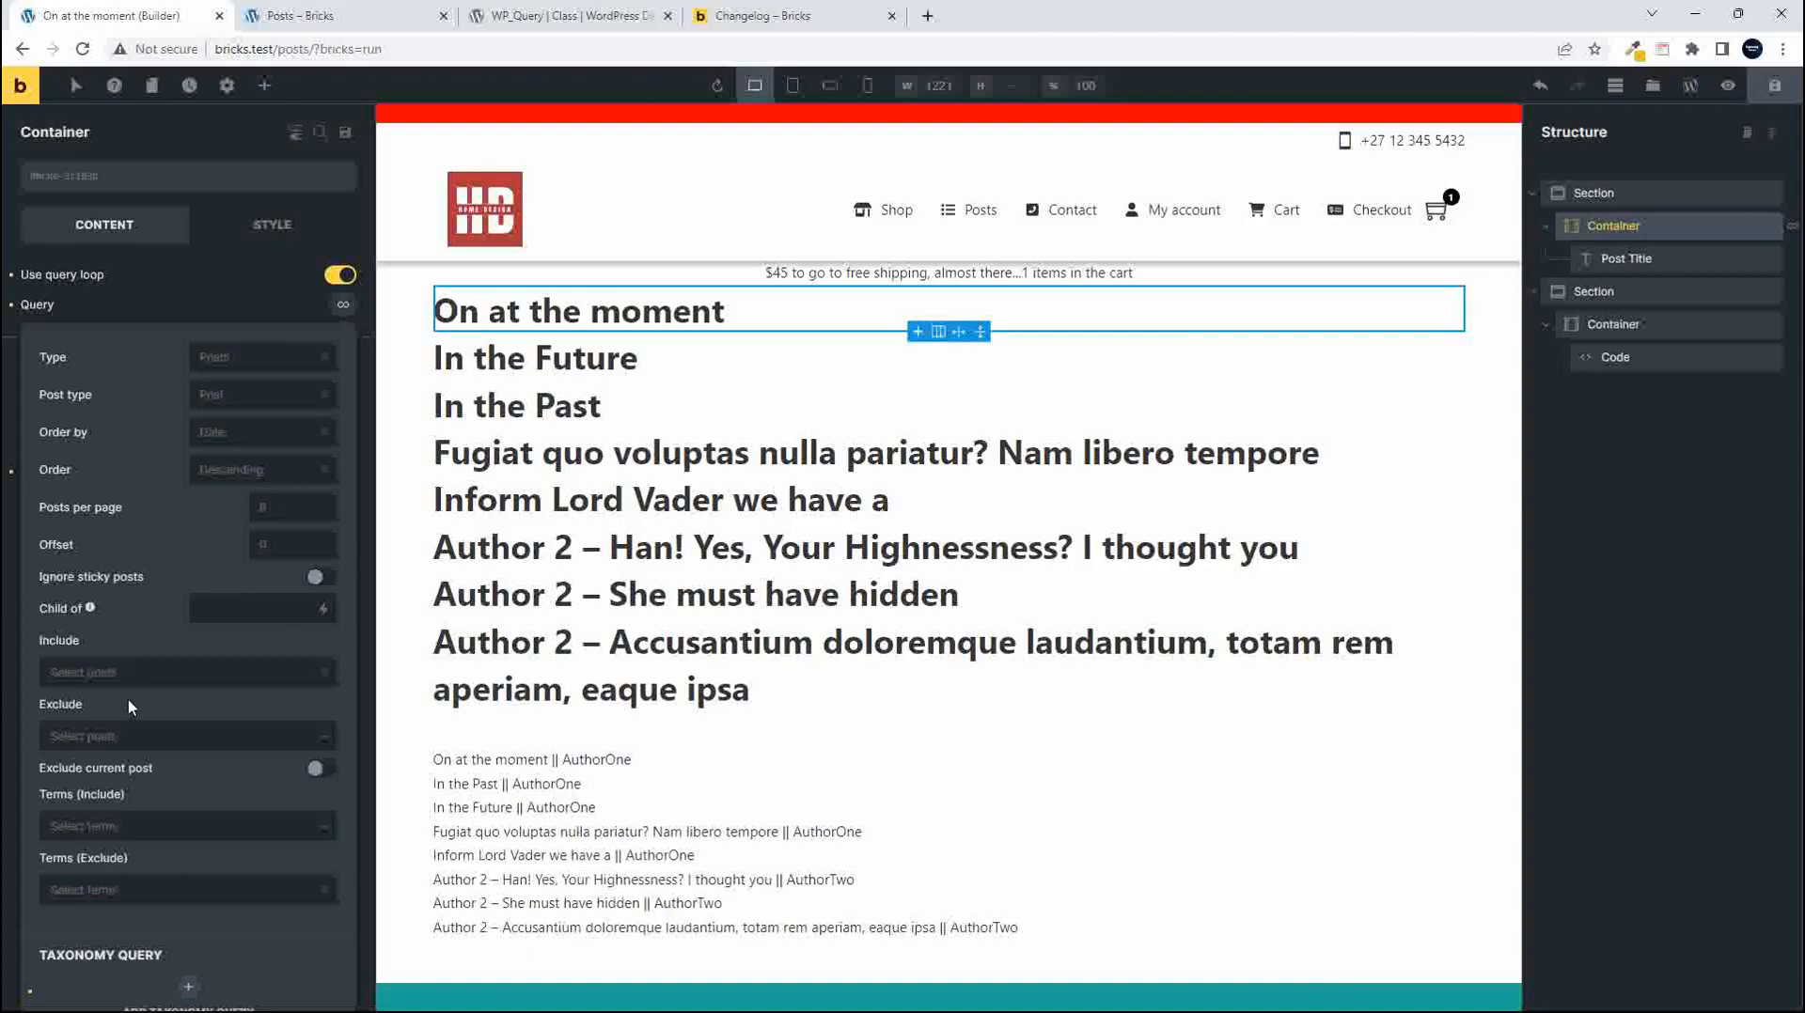
scroll(130, 706, down, 4)
scroll(129, 700, up, 4)
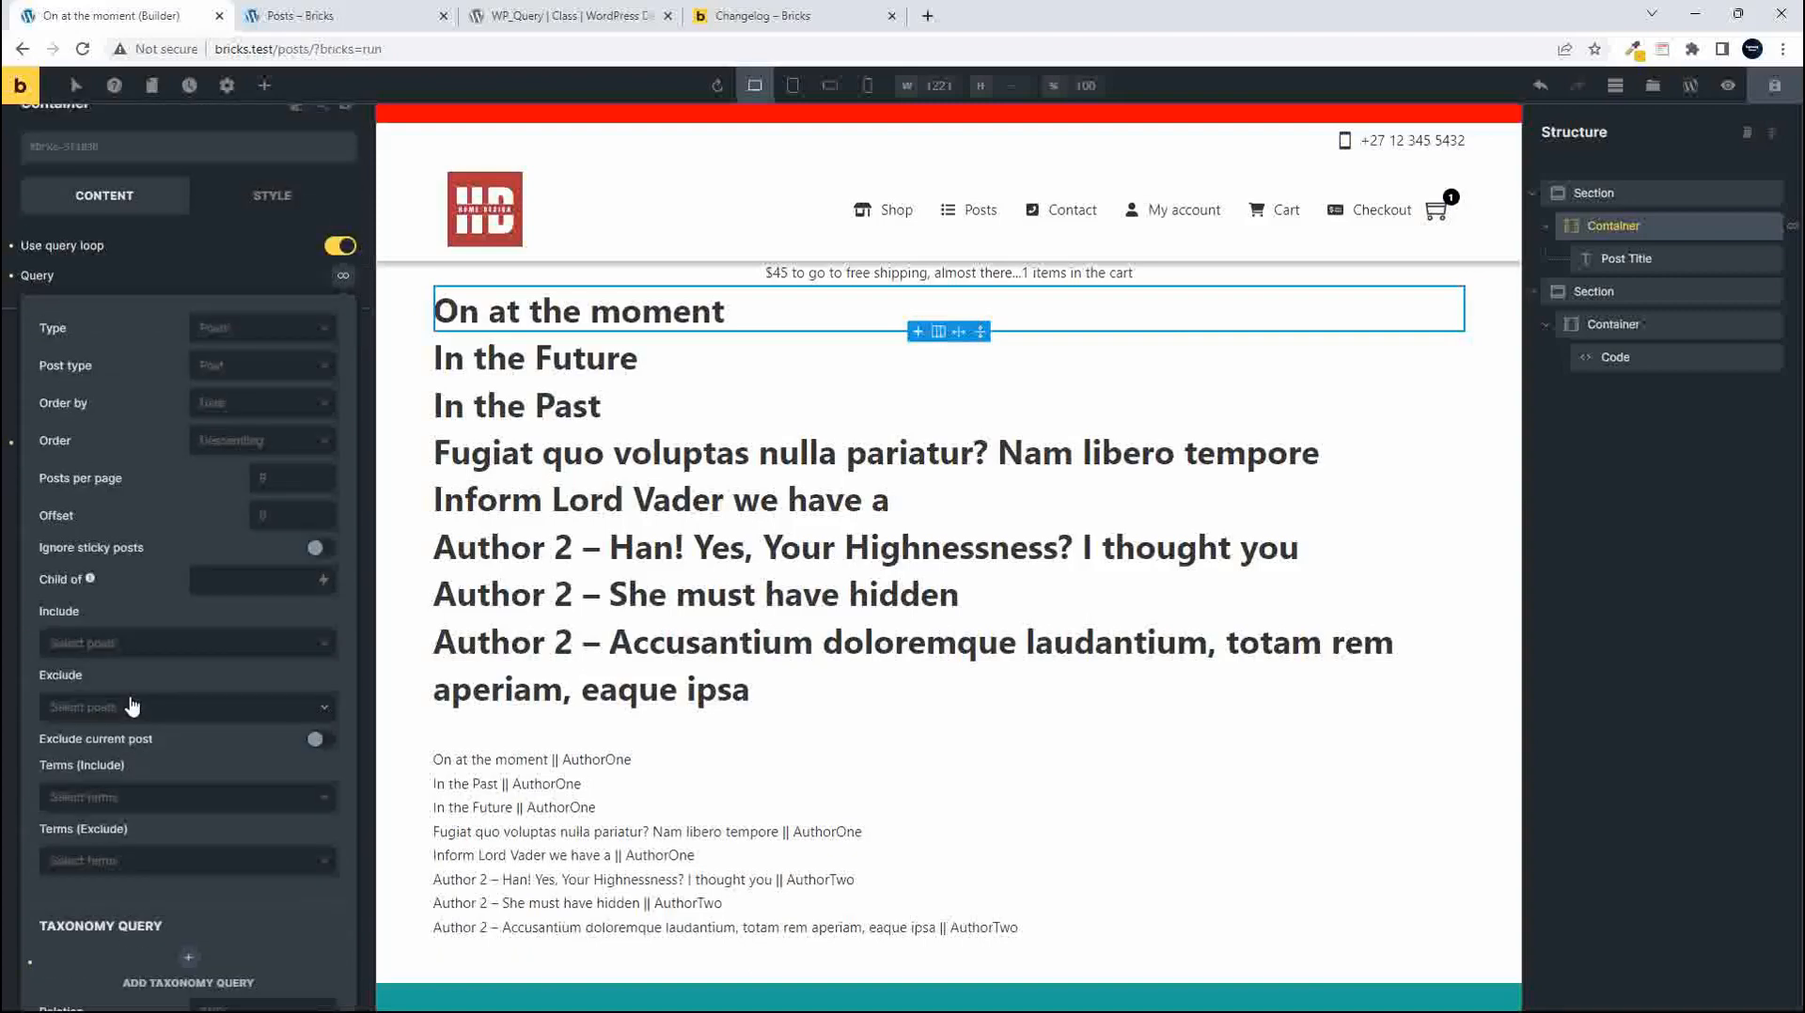
scroll(131, 705, down, 2)
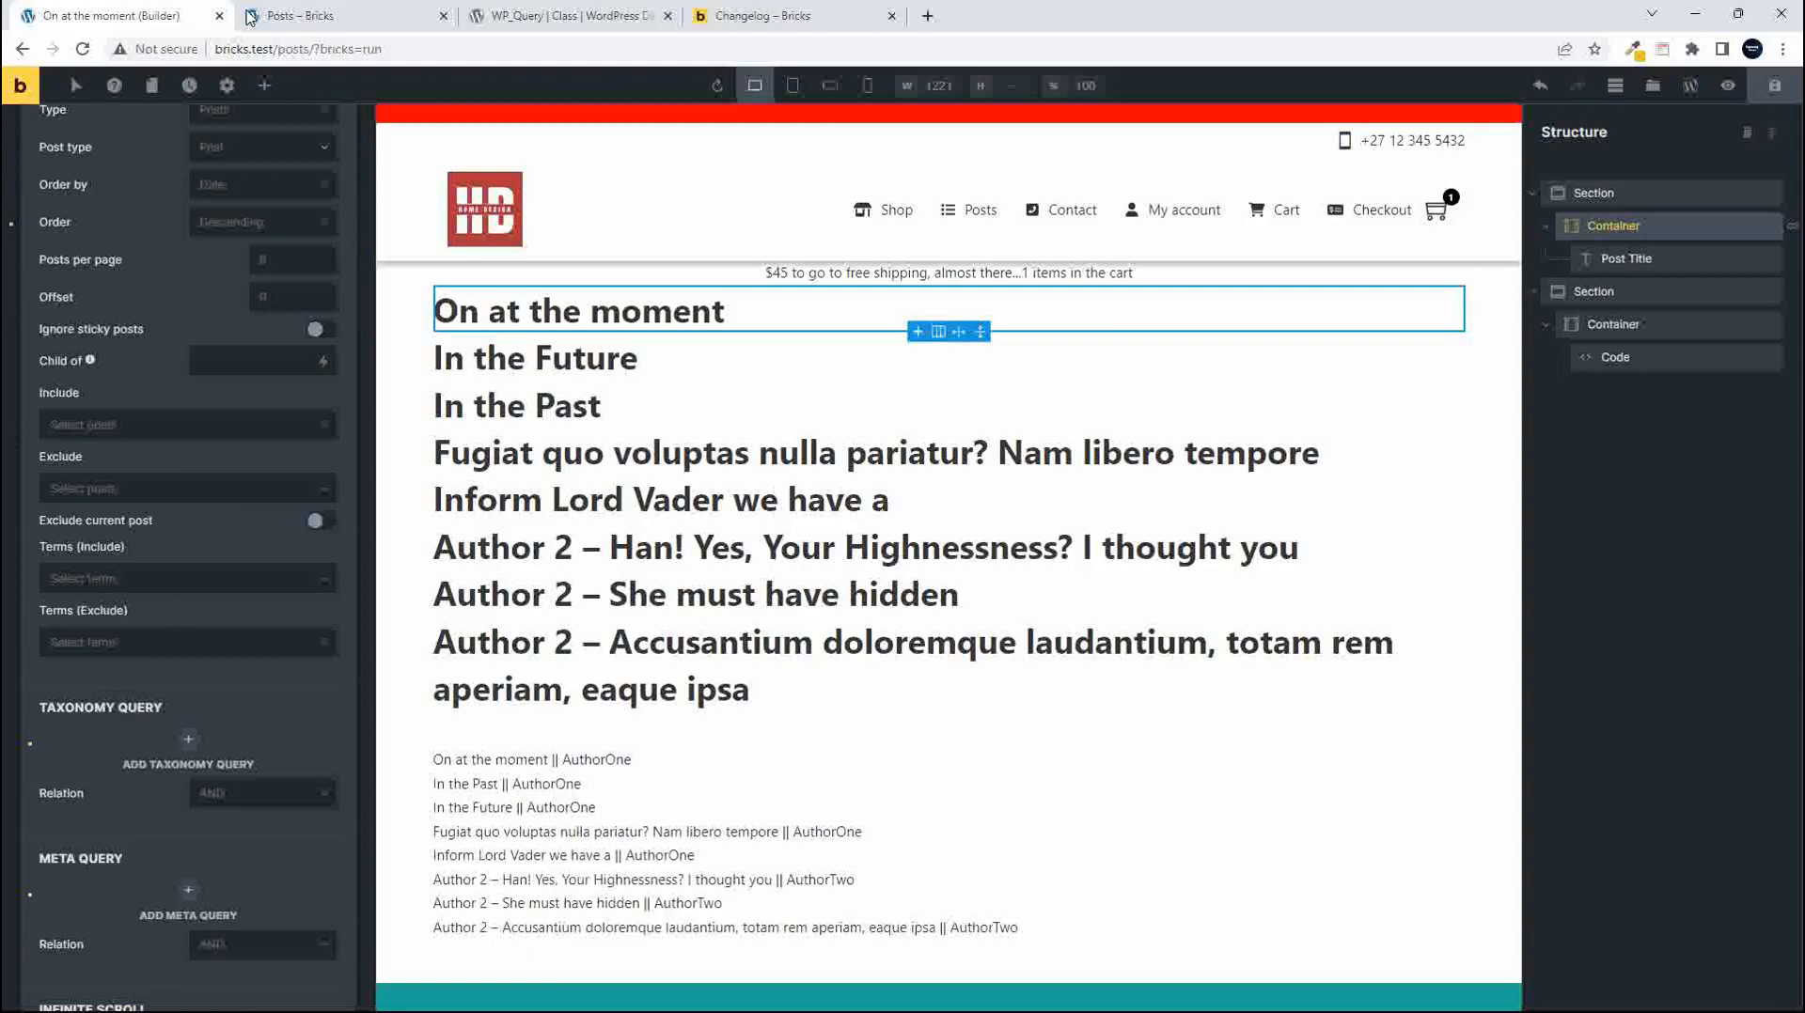
Go to the Search Parameters section of the WP_Query reference and highlight the s parameter in the keyword search example
click(535, 21)
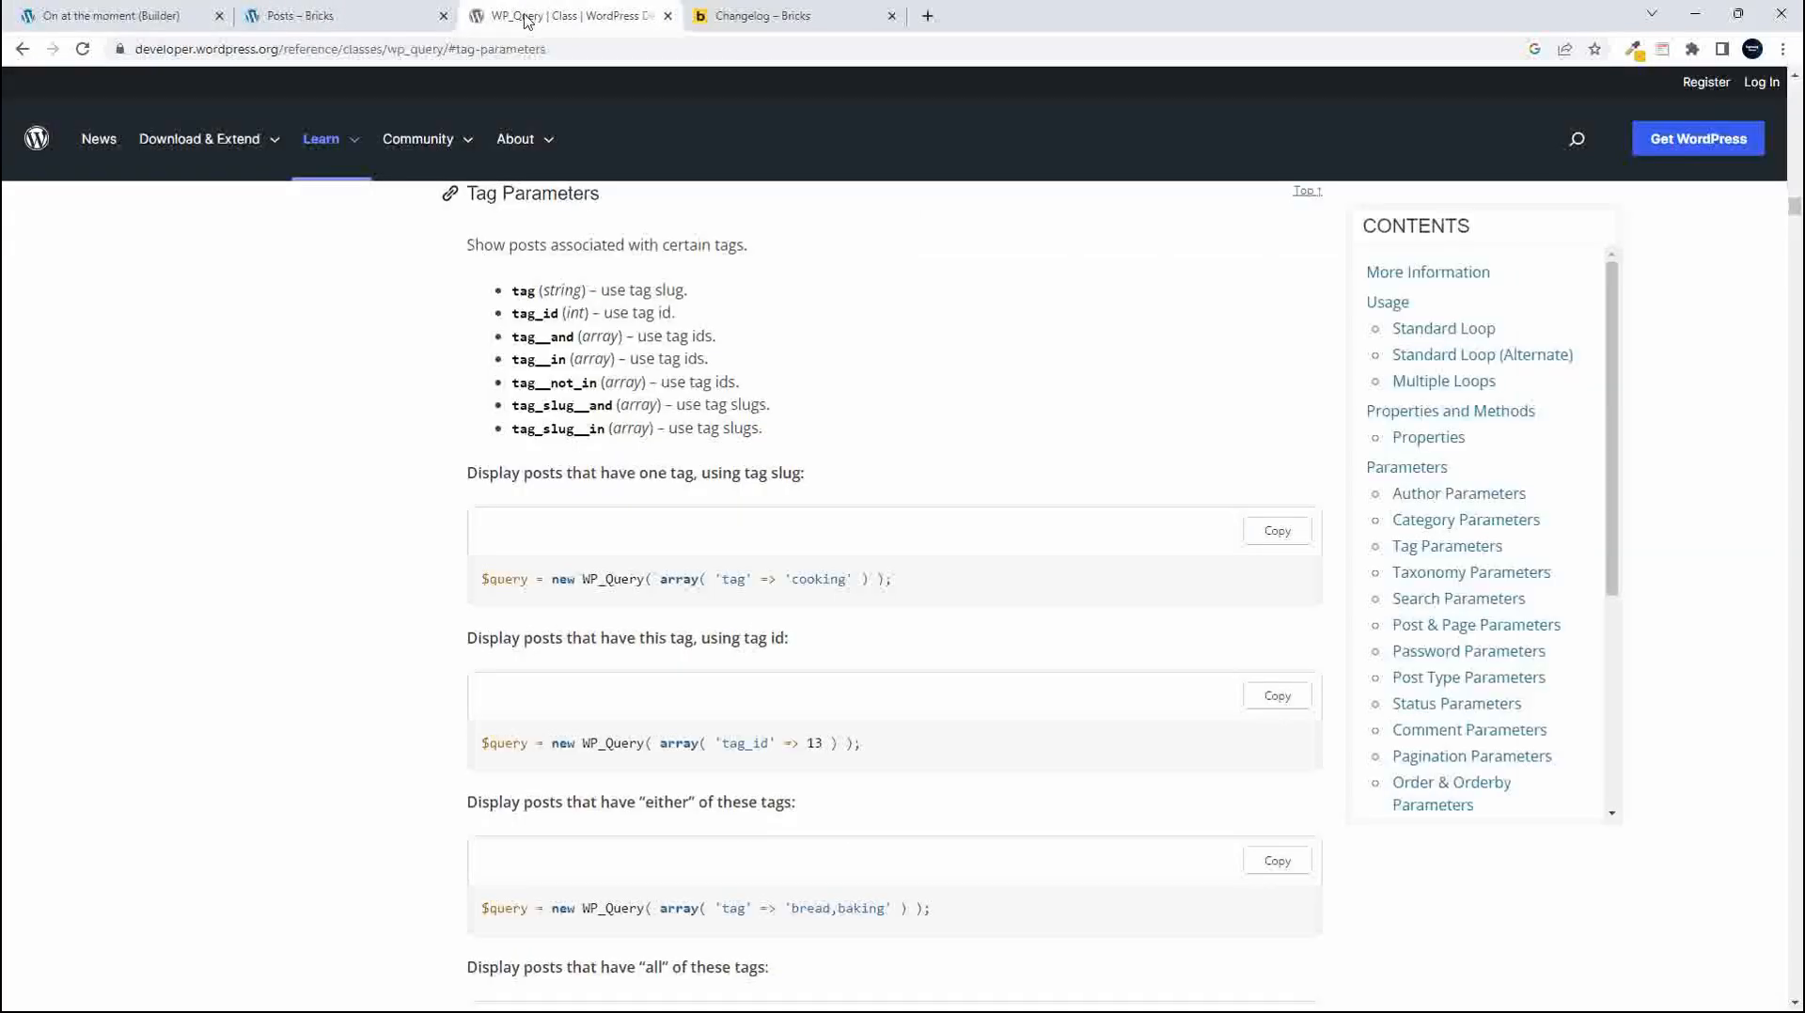
click(1443, 602)
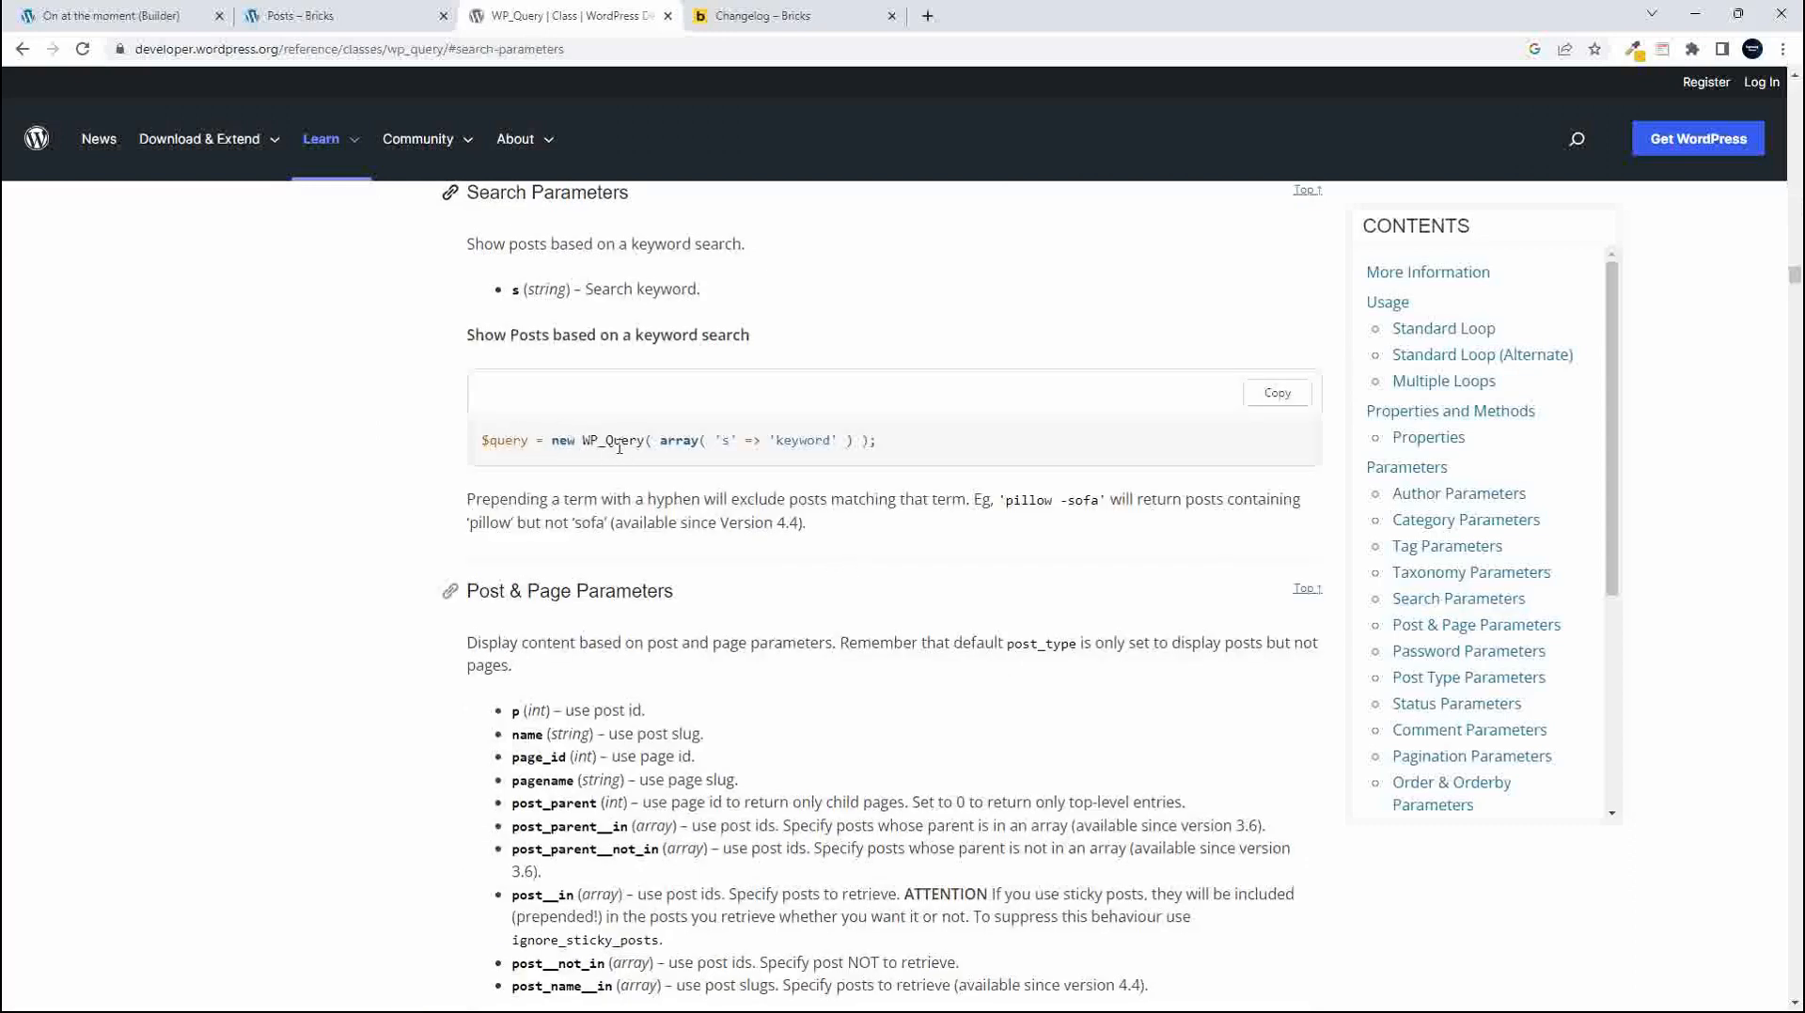
double_click(725, 439)
Look through the Order and Order by choices of the loop container's query in the builder
click(103, 15)
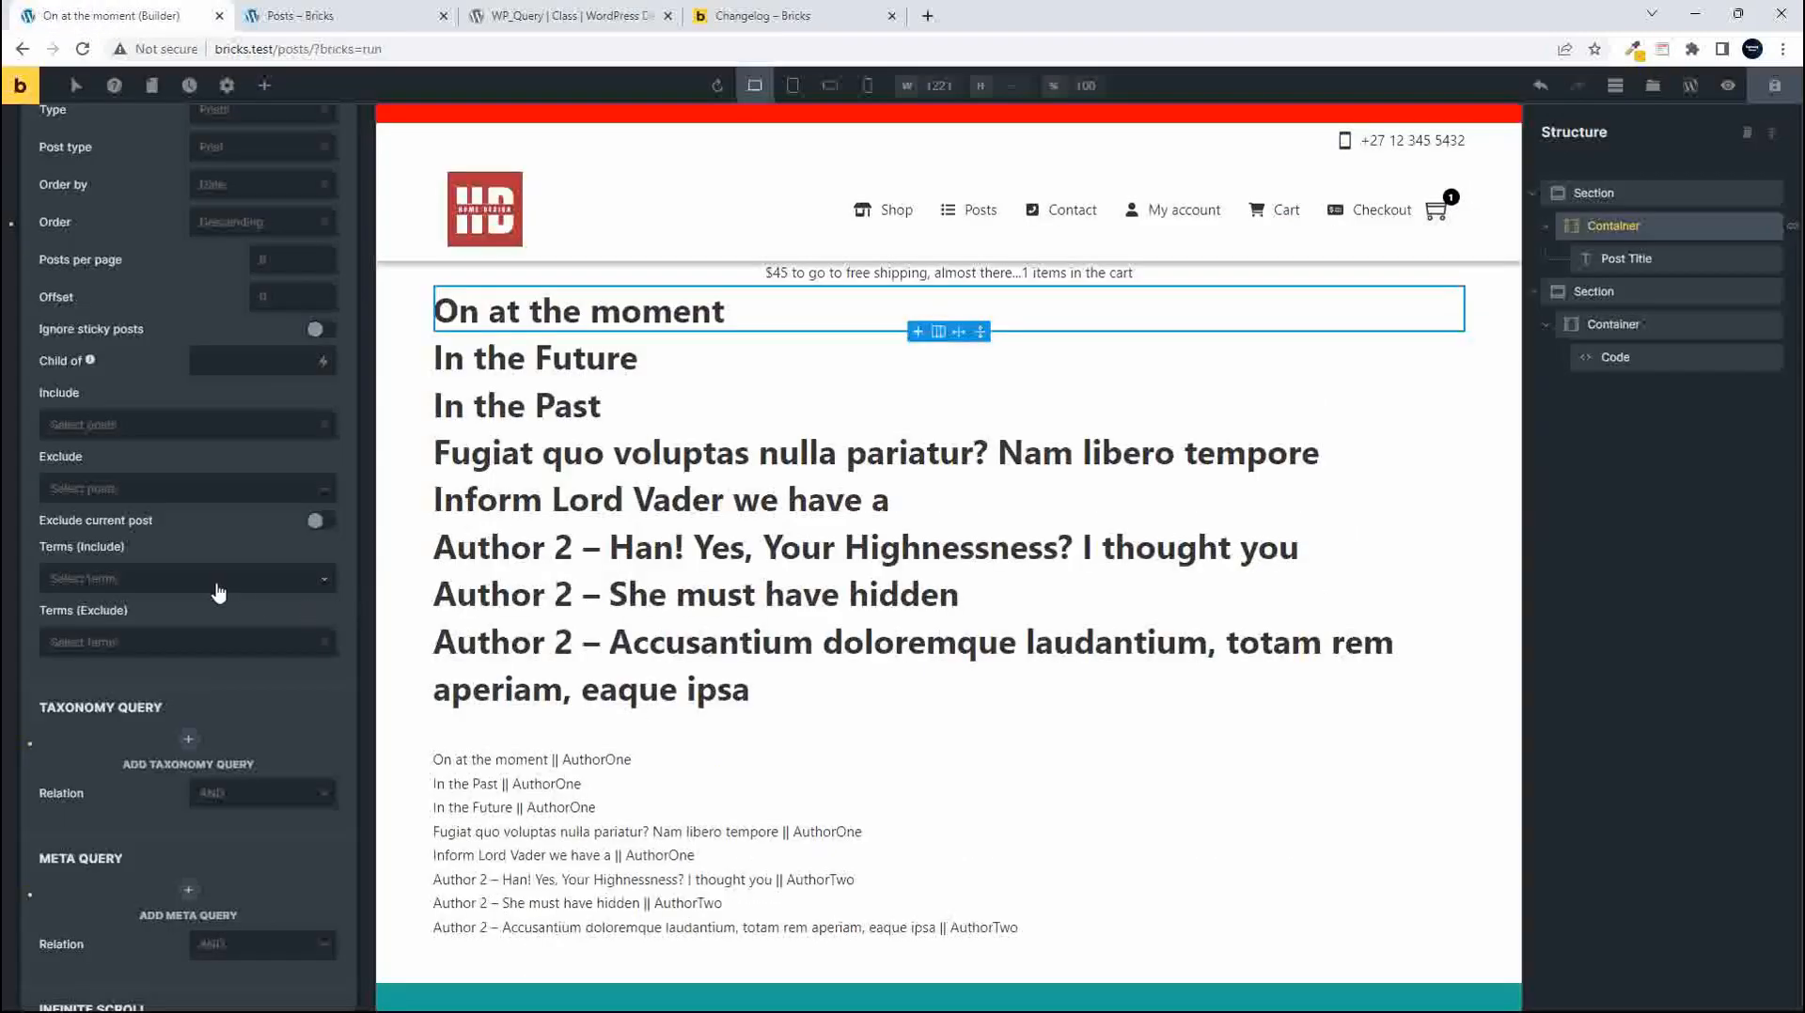
click(259, 232)
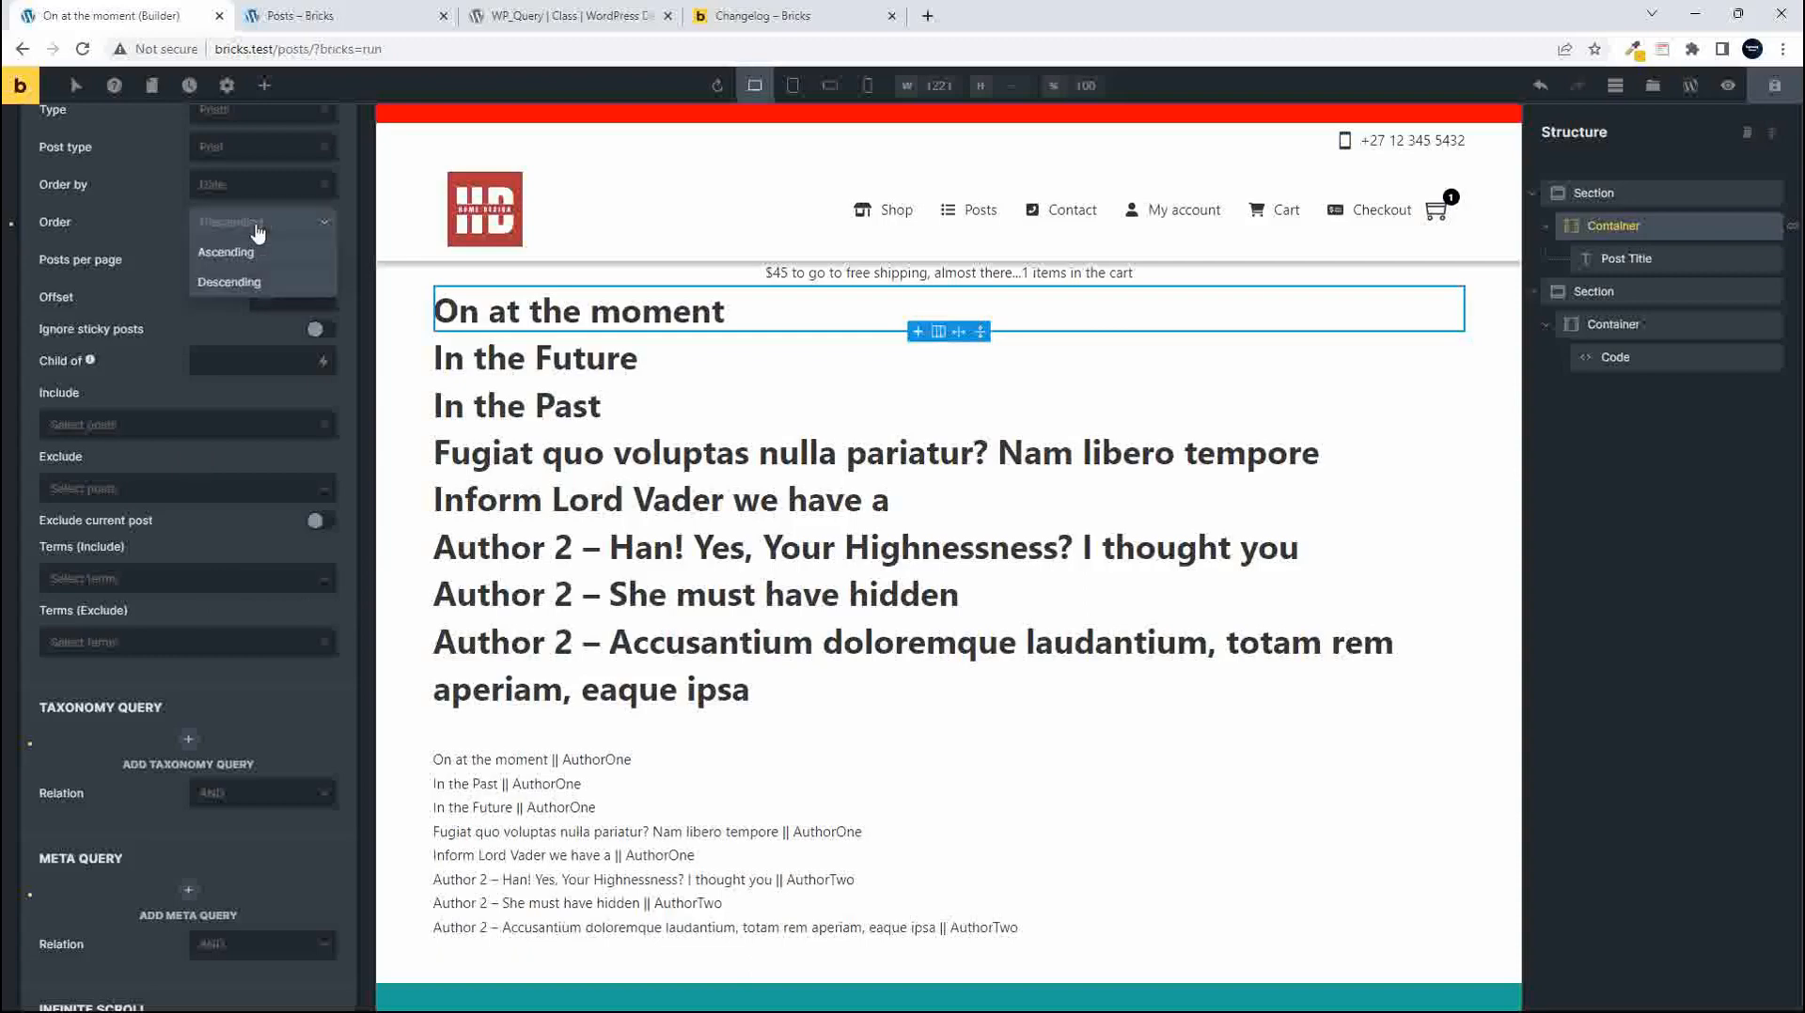
click(261, 191)
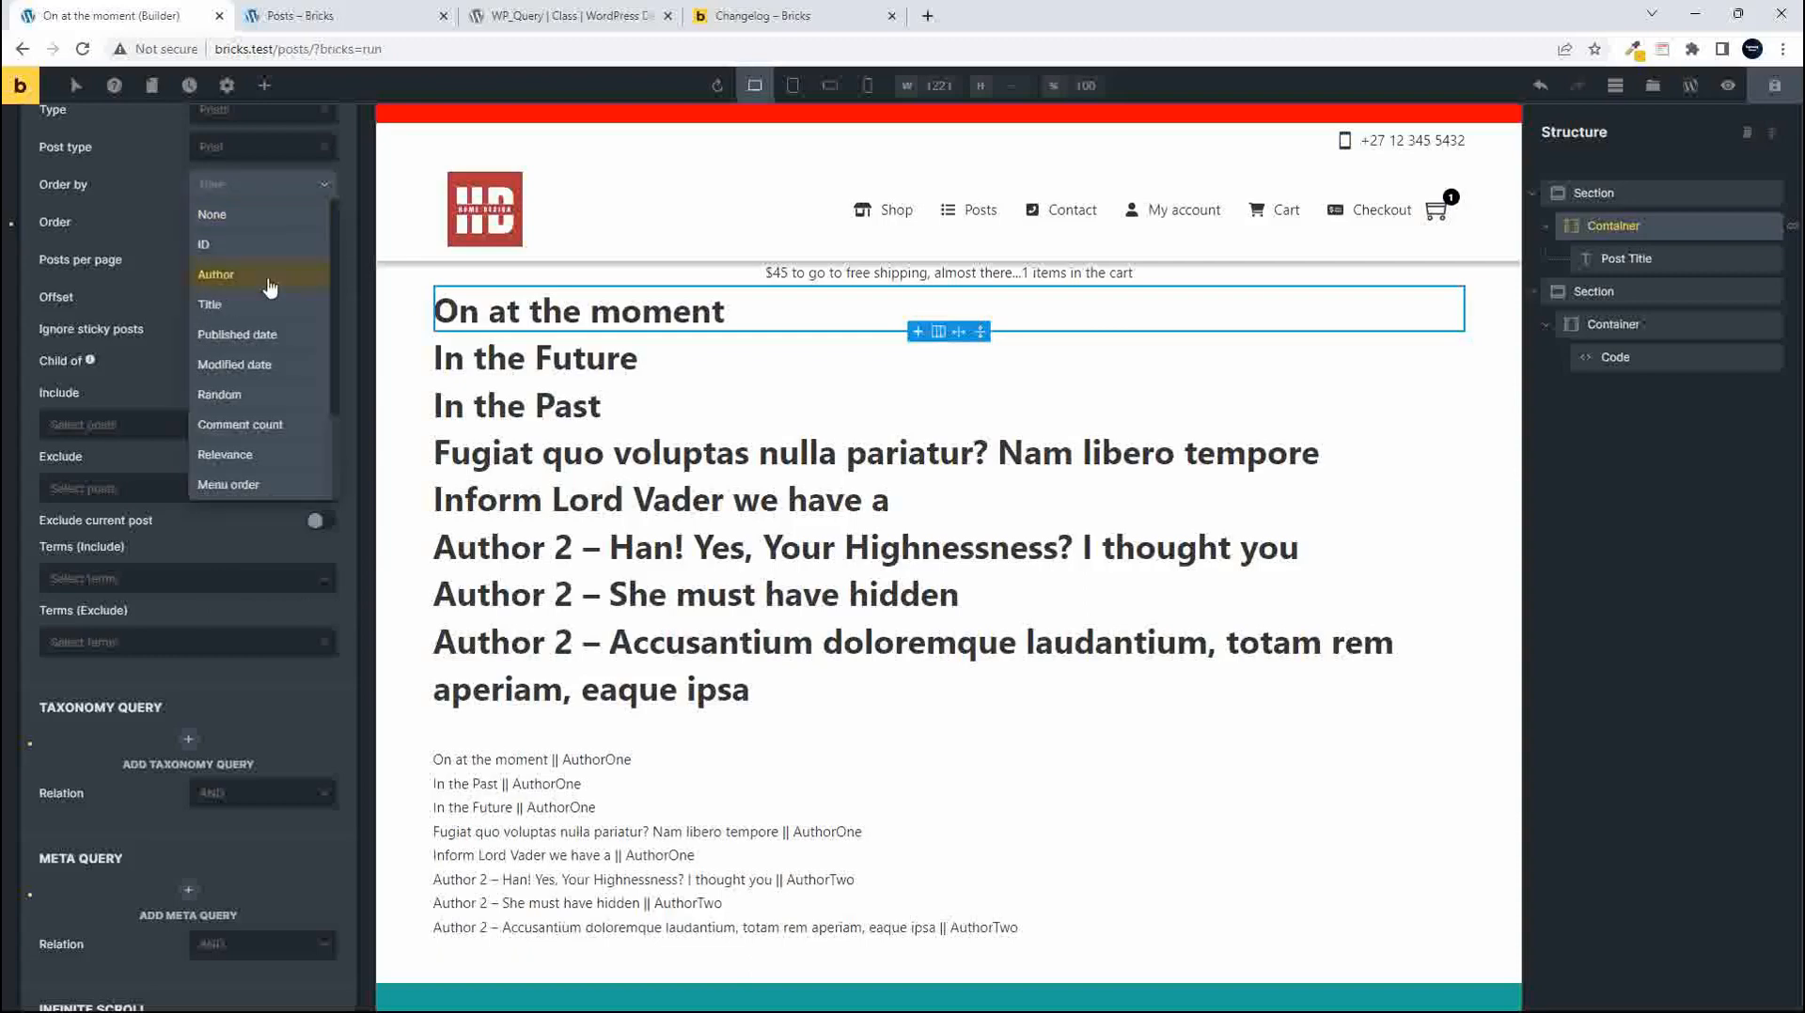
scroll(246, 338, down, 3)
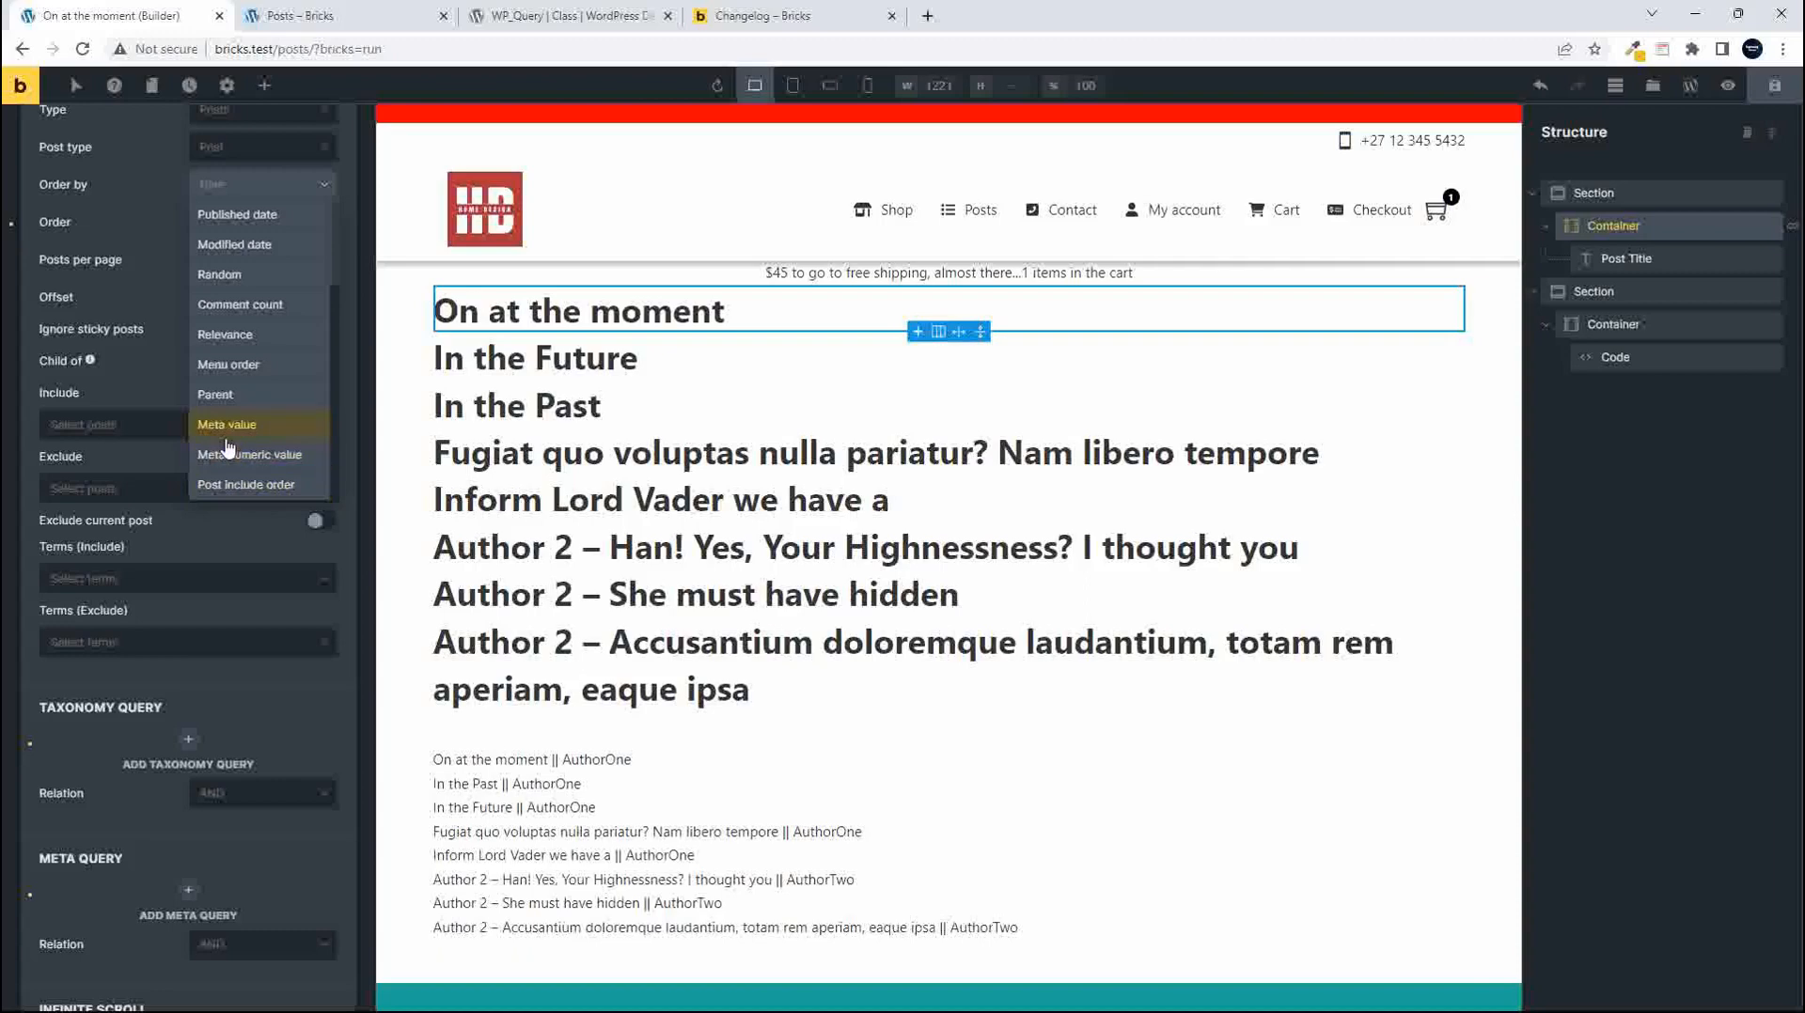
scroll(228, 447, up, 3)
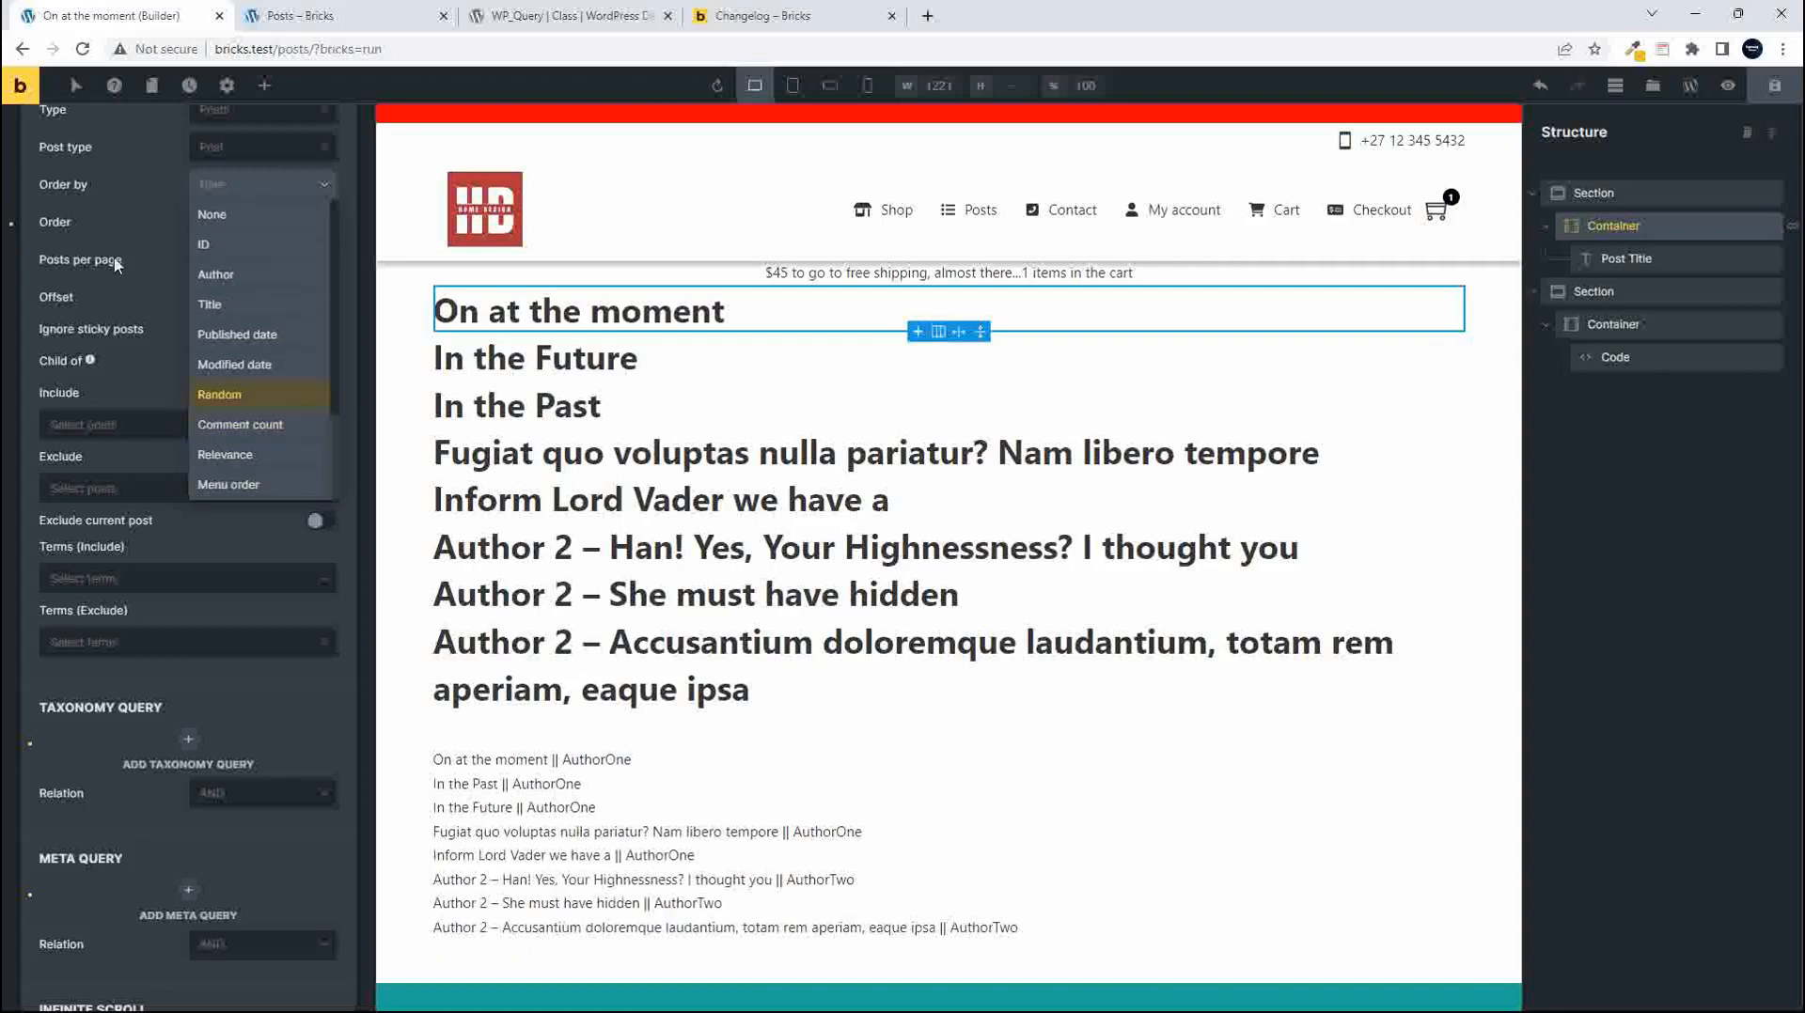
click(130, 193)
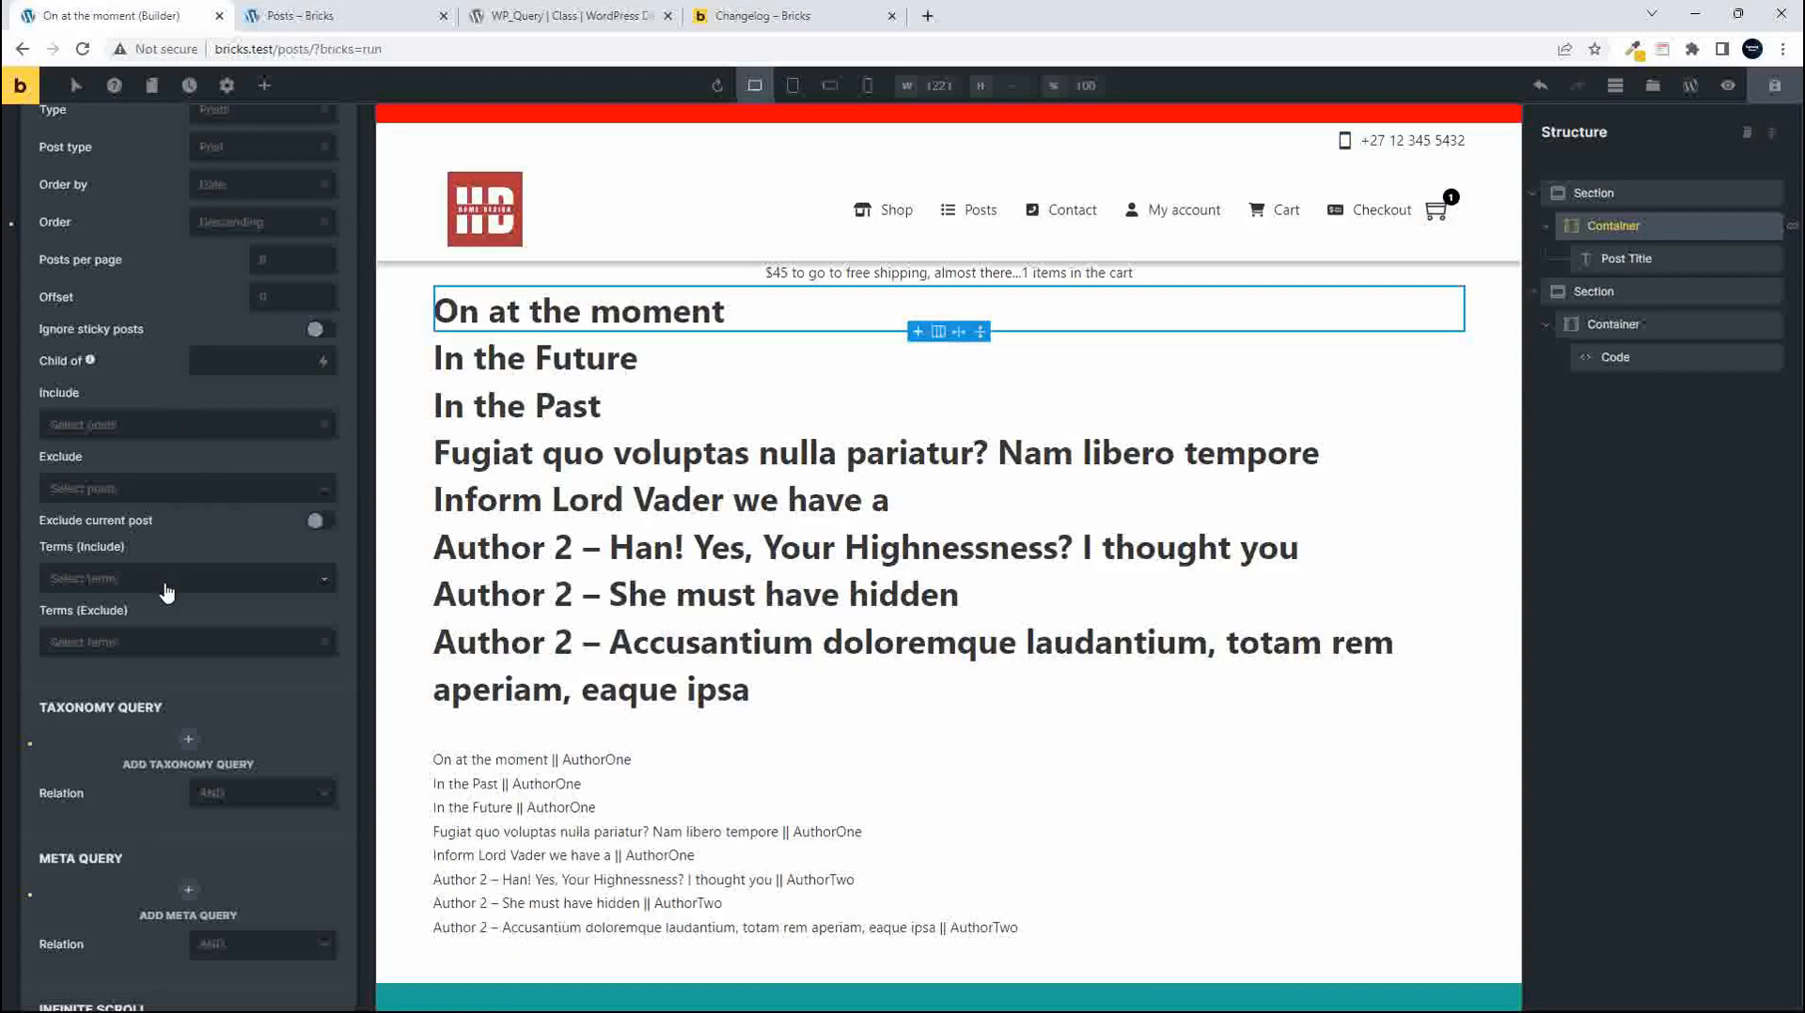
Examine the loop container's remaining query settings, from Type to No results, for a keyword search option
scroll(146, 625, down, 3)
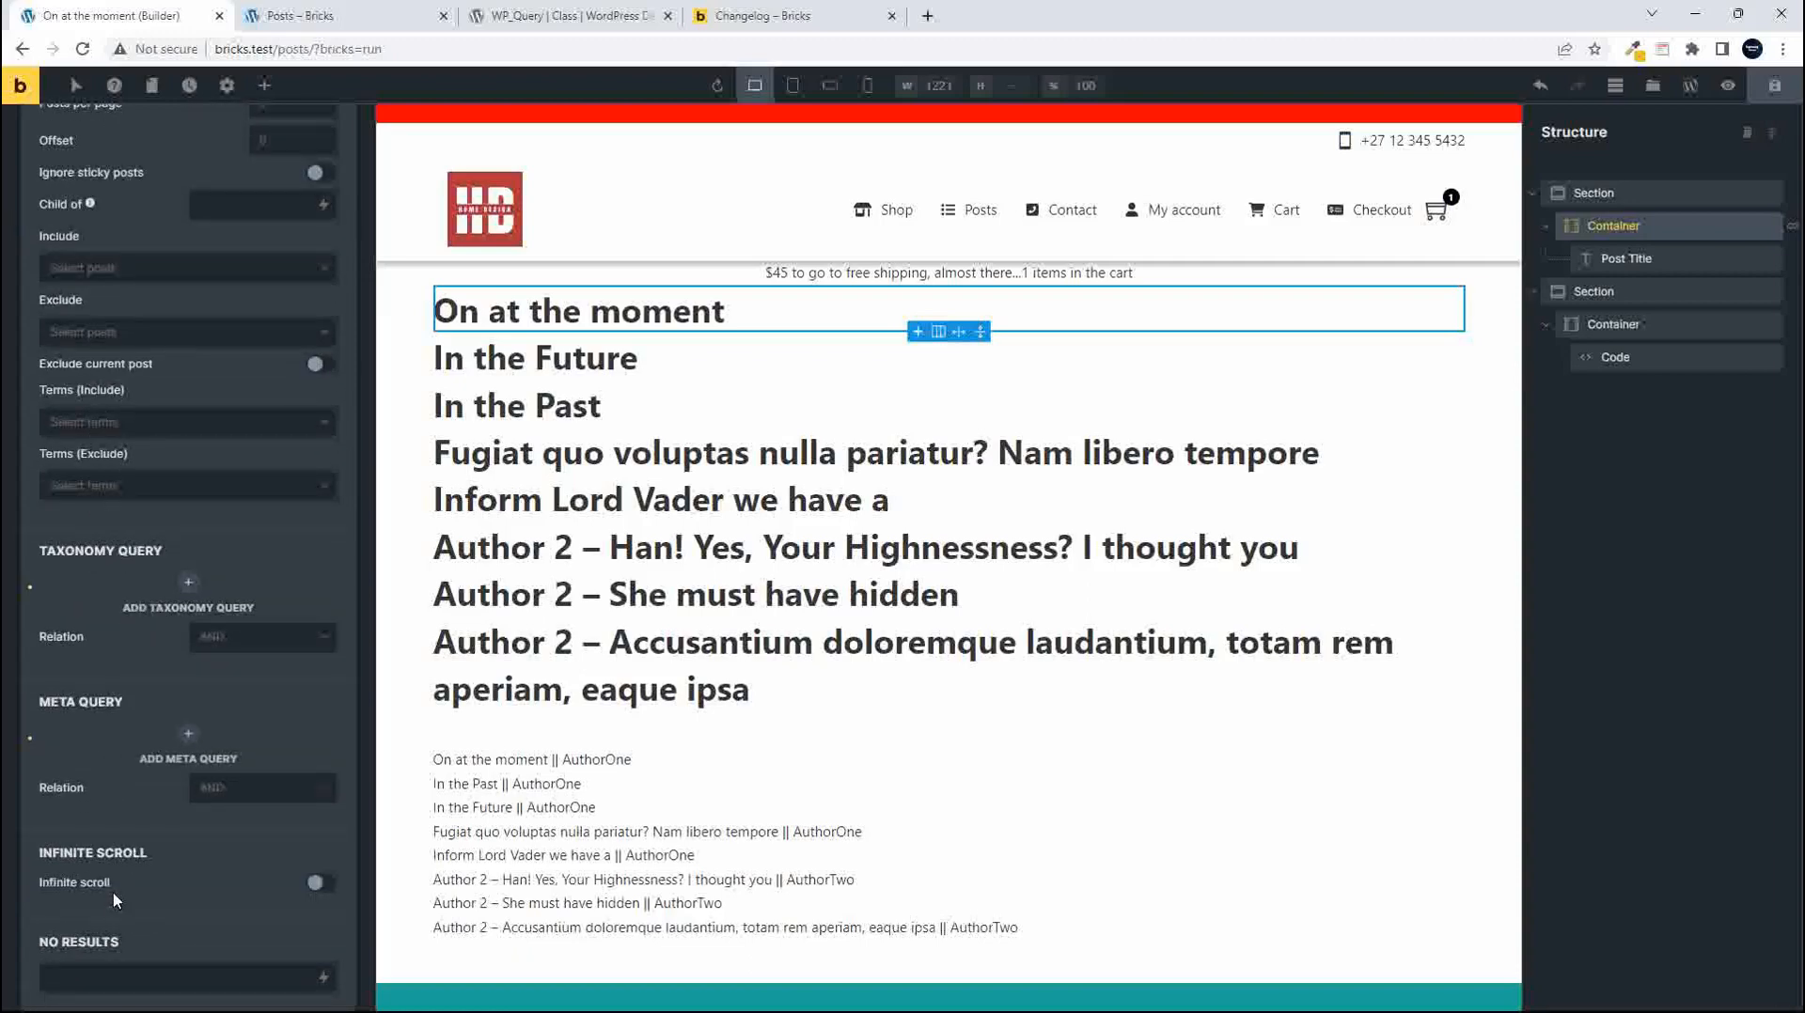
scroll(117, 903, up, 5)
scroll(114, 900, down, 3)
scroll(115, 901, up, 1)
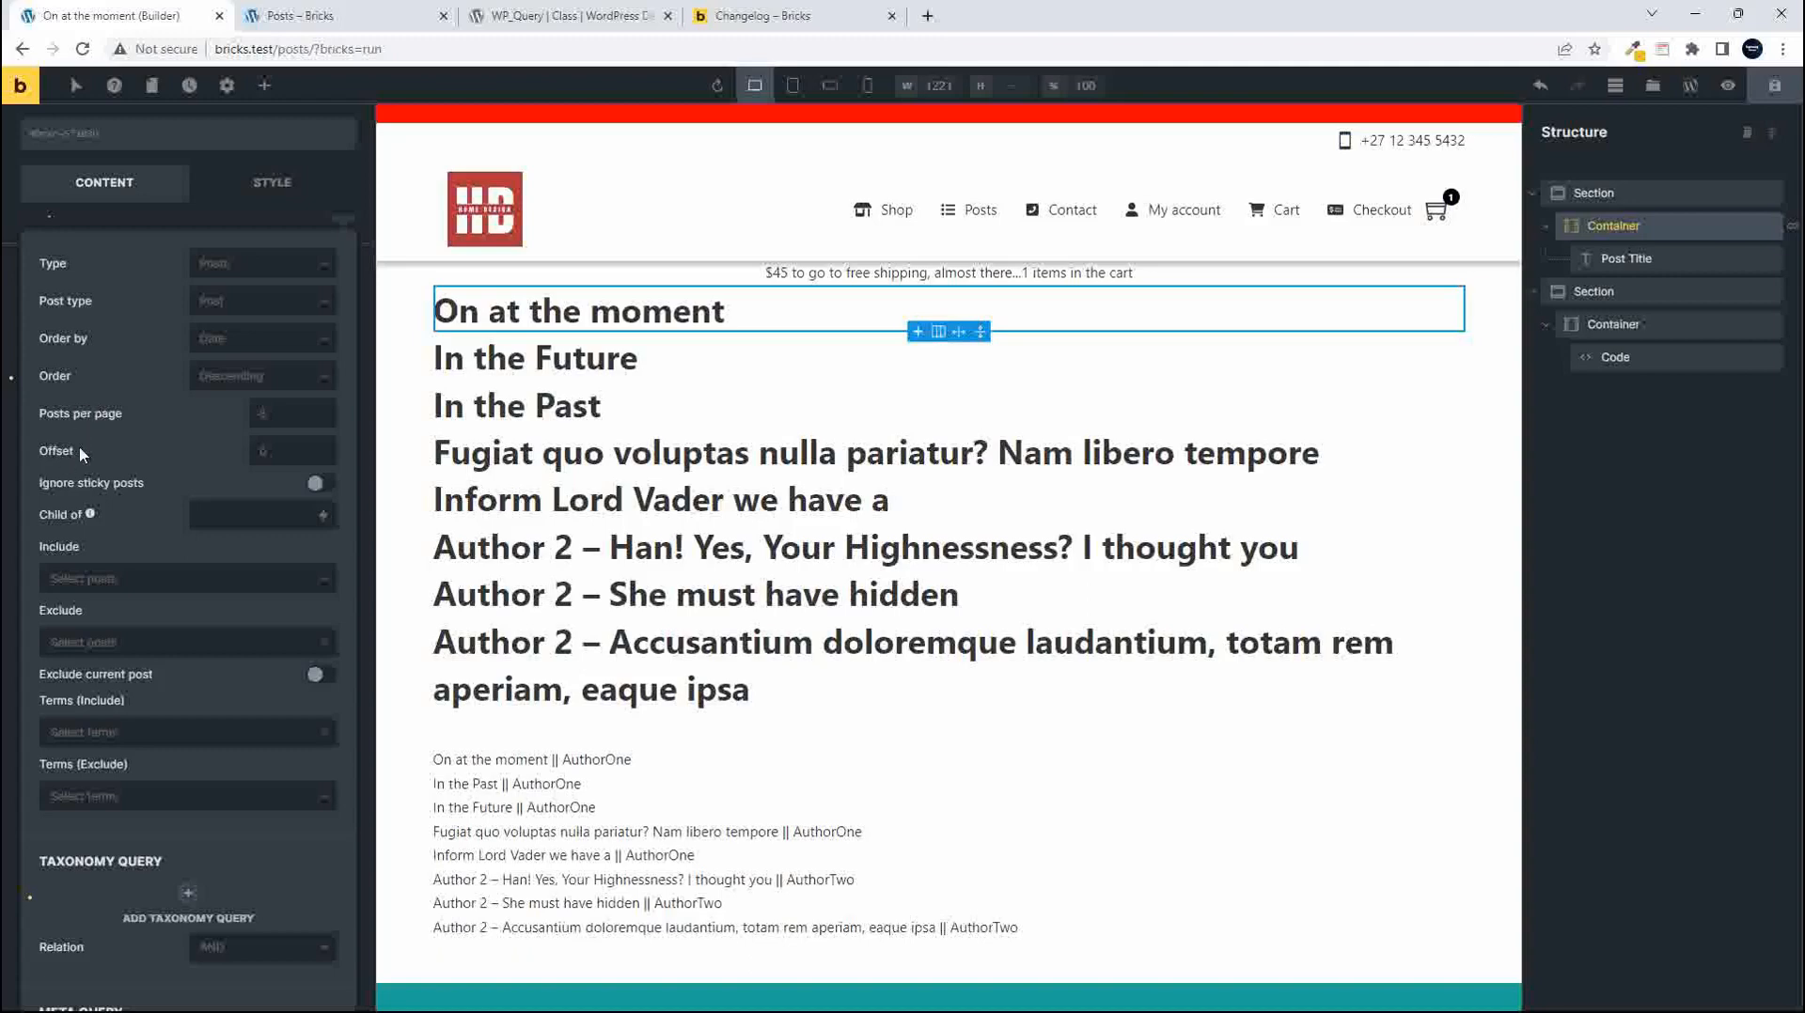
scroll(84, 453, down, 3)
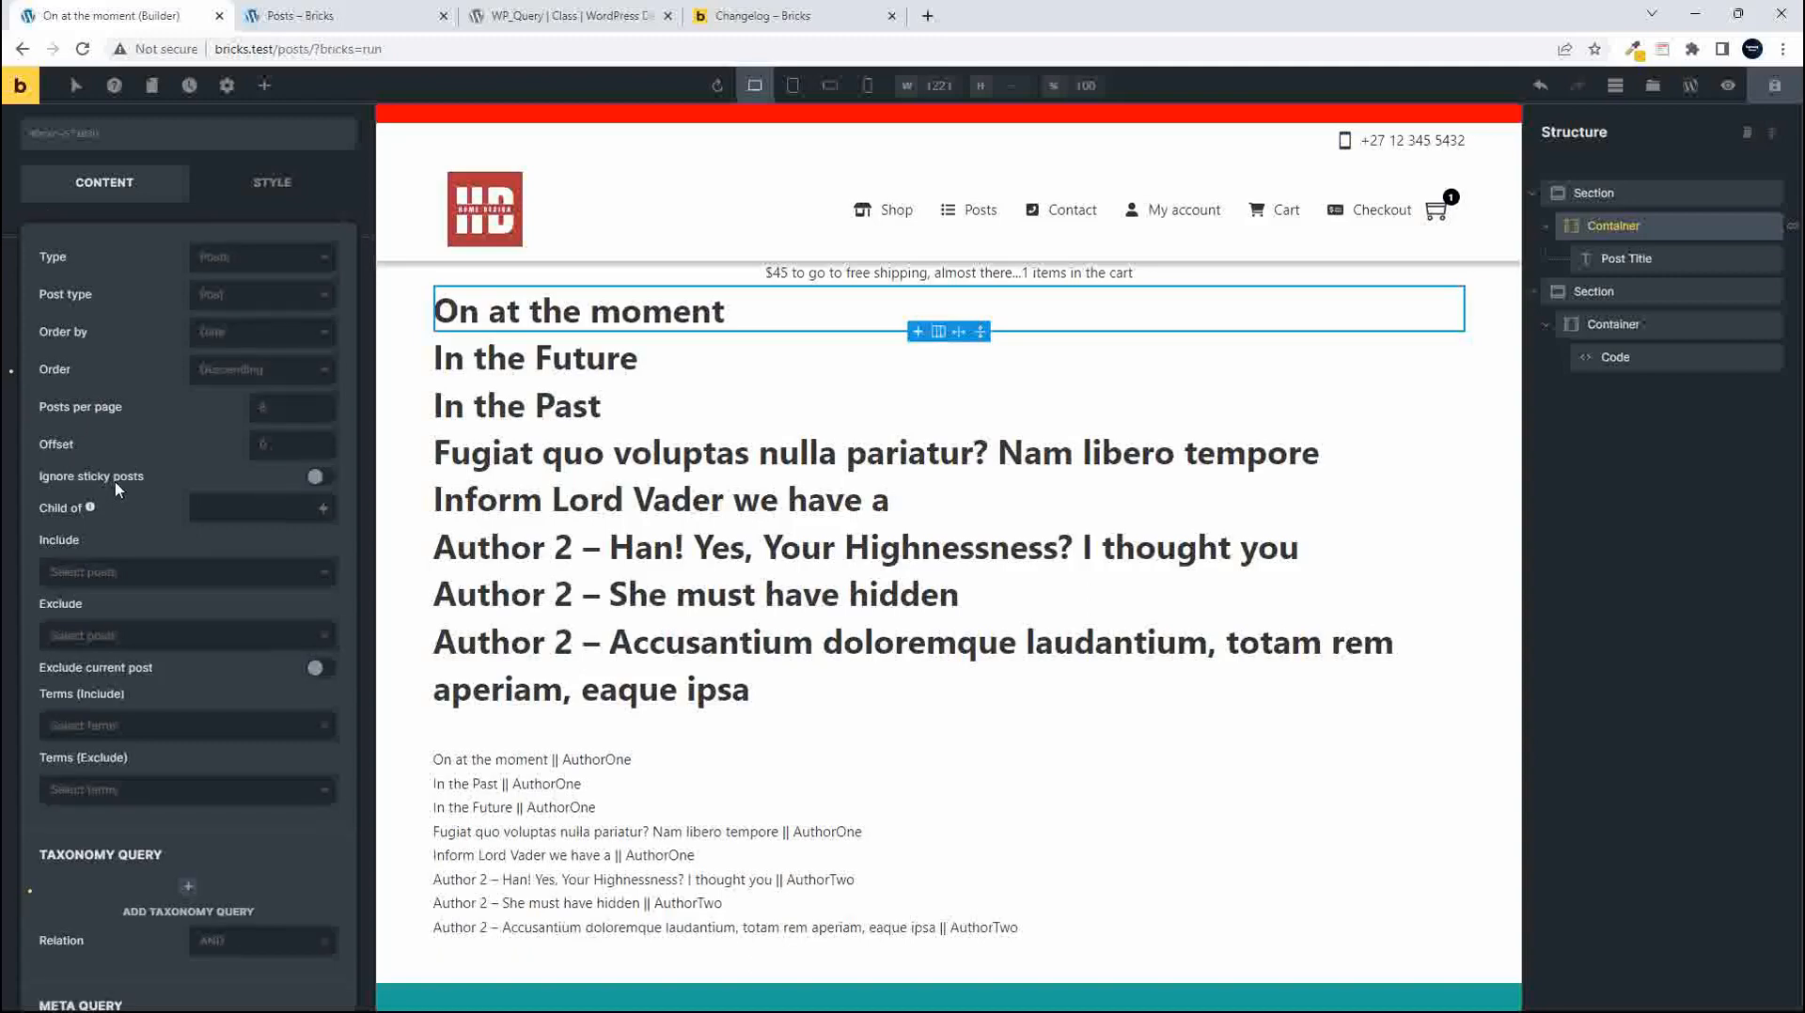
scroll(156, 548, up, 4)
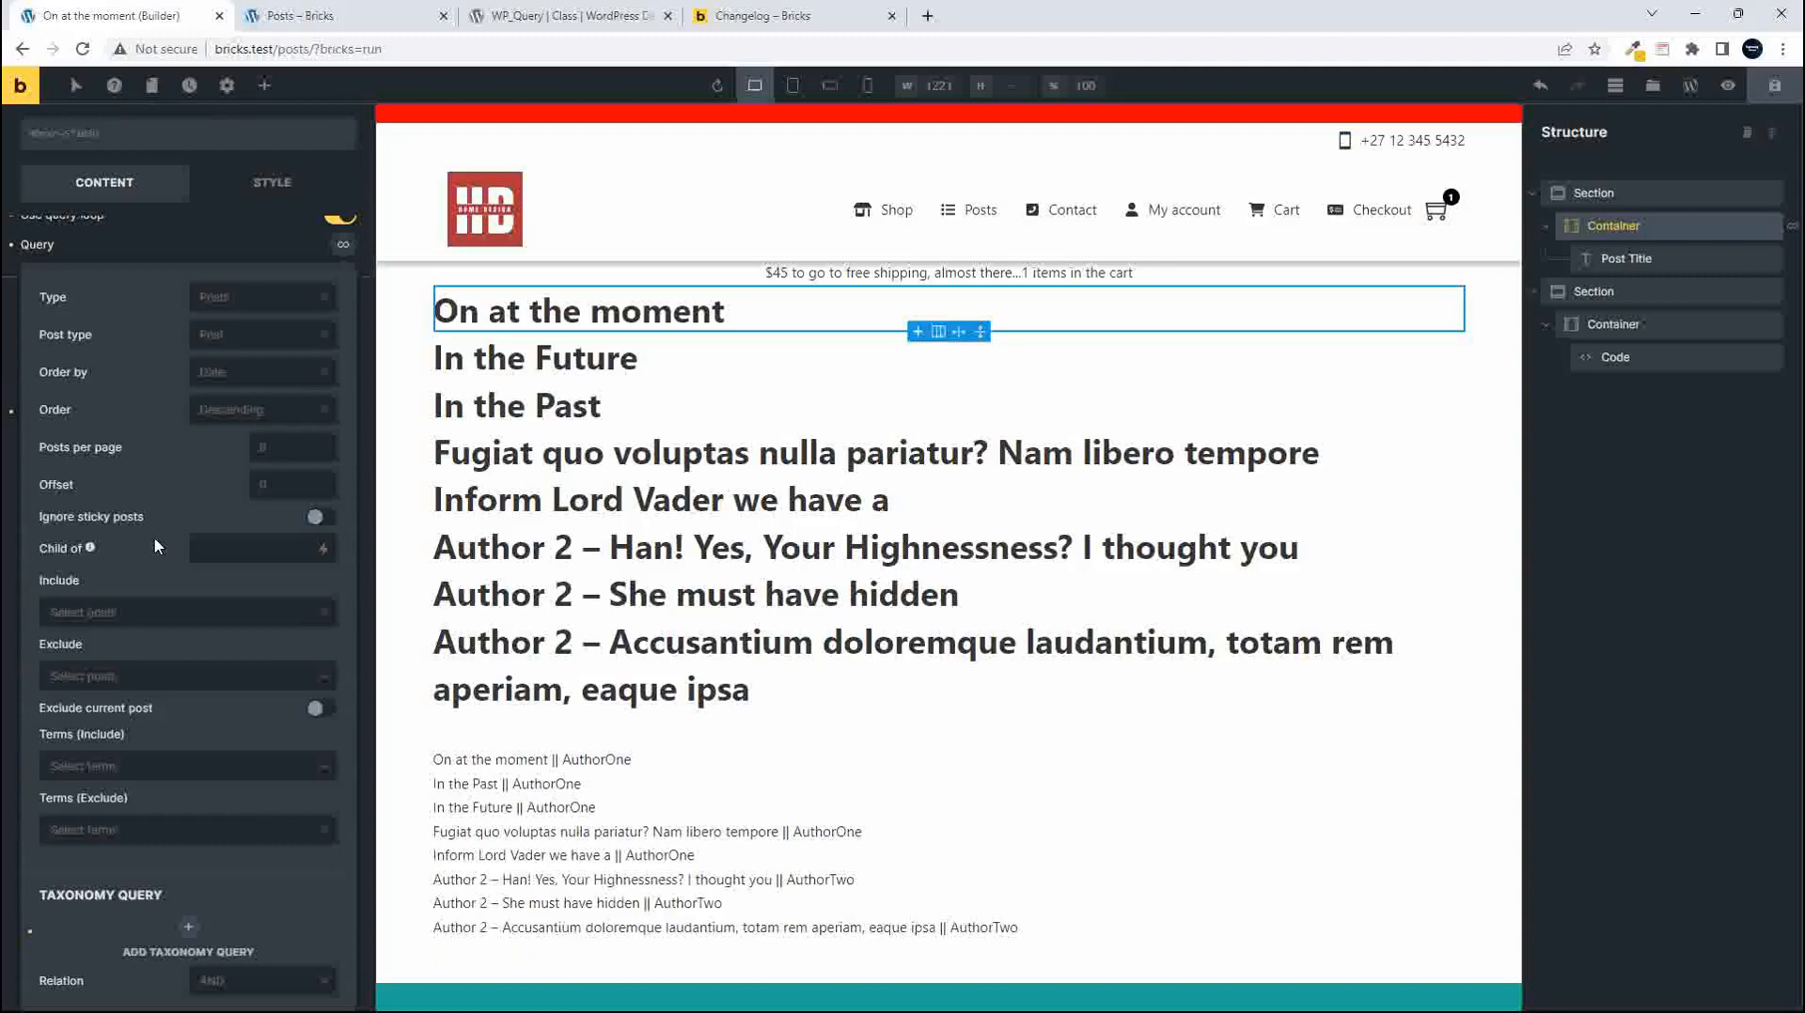
scroll(113, 548, up, 1)
Open the Taxonomy Parameters section of the WP_Query reference, and add a taxonomy query to the loop container in the builder
click(574, 16)
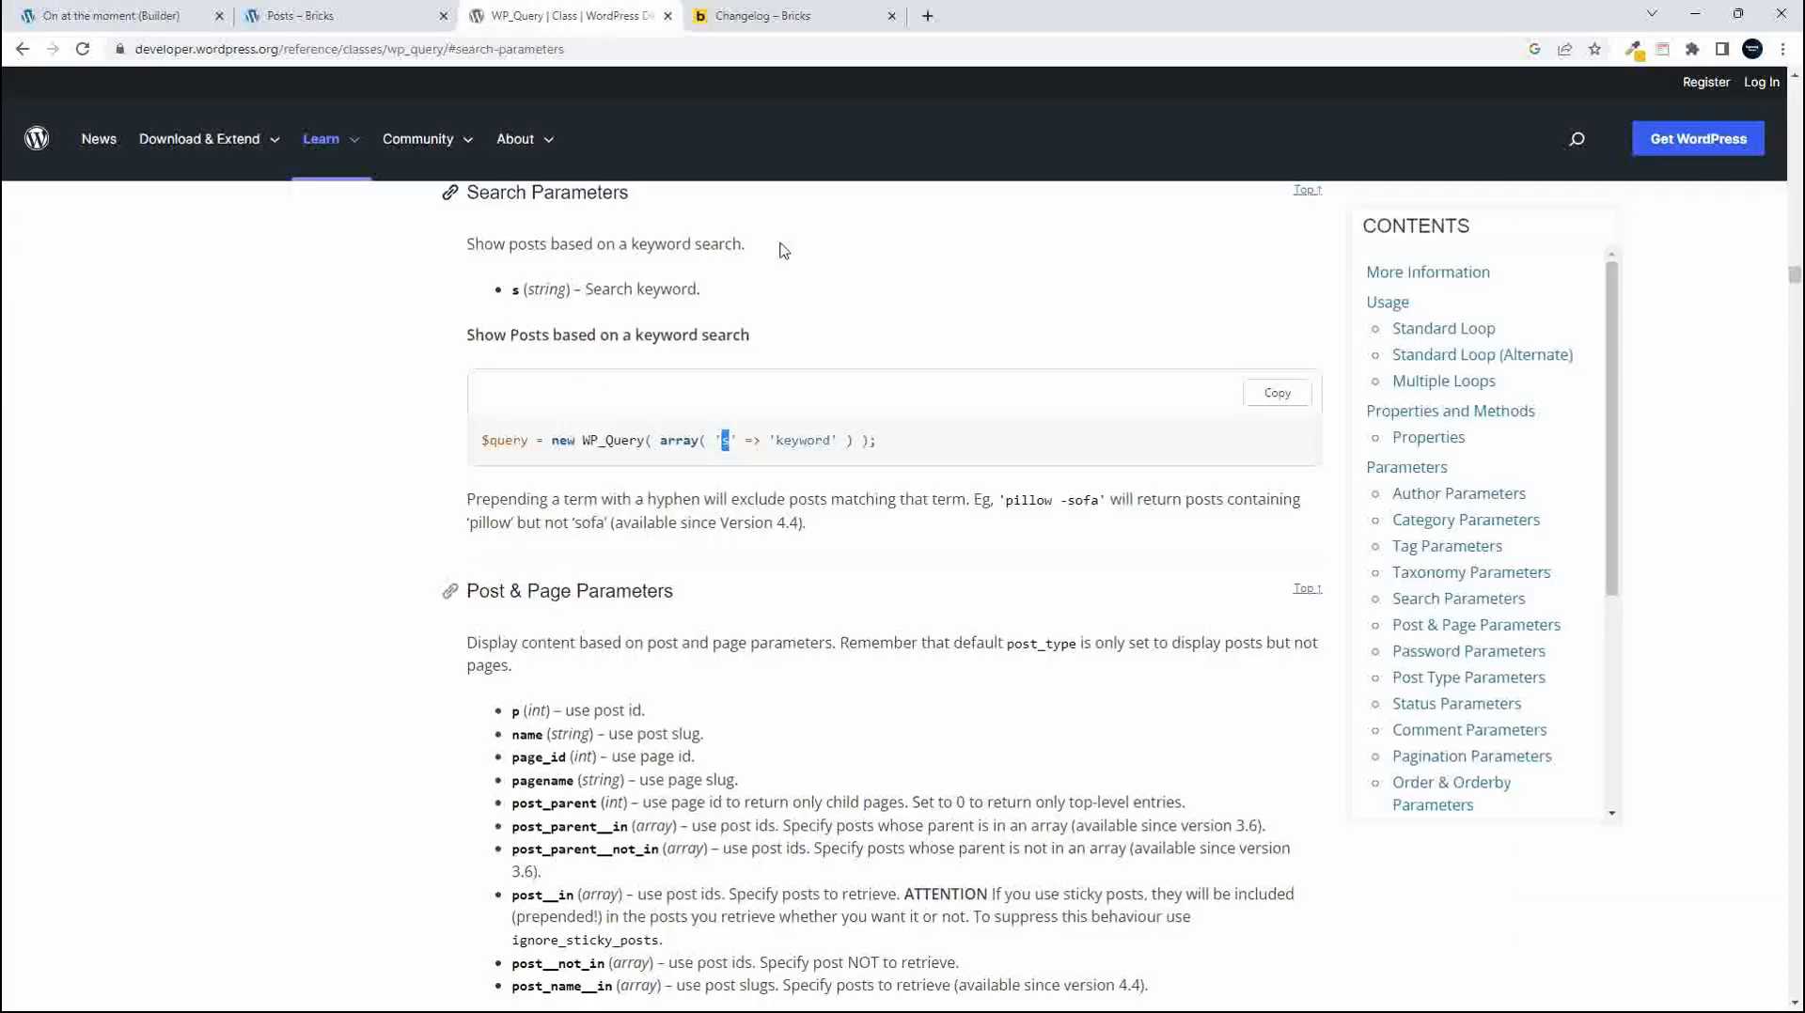
click(1464, 575)
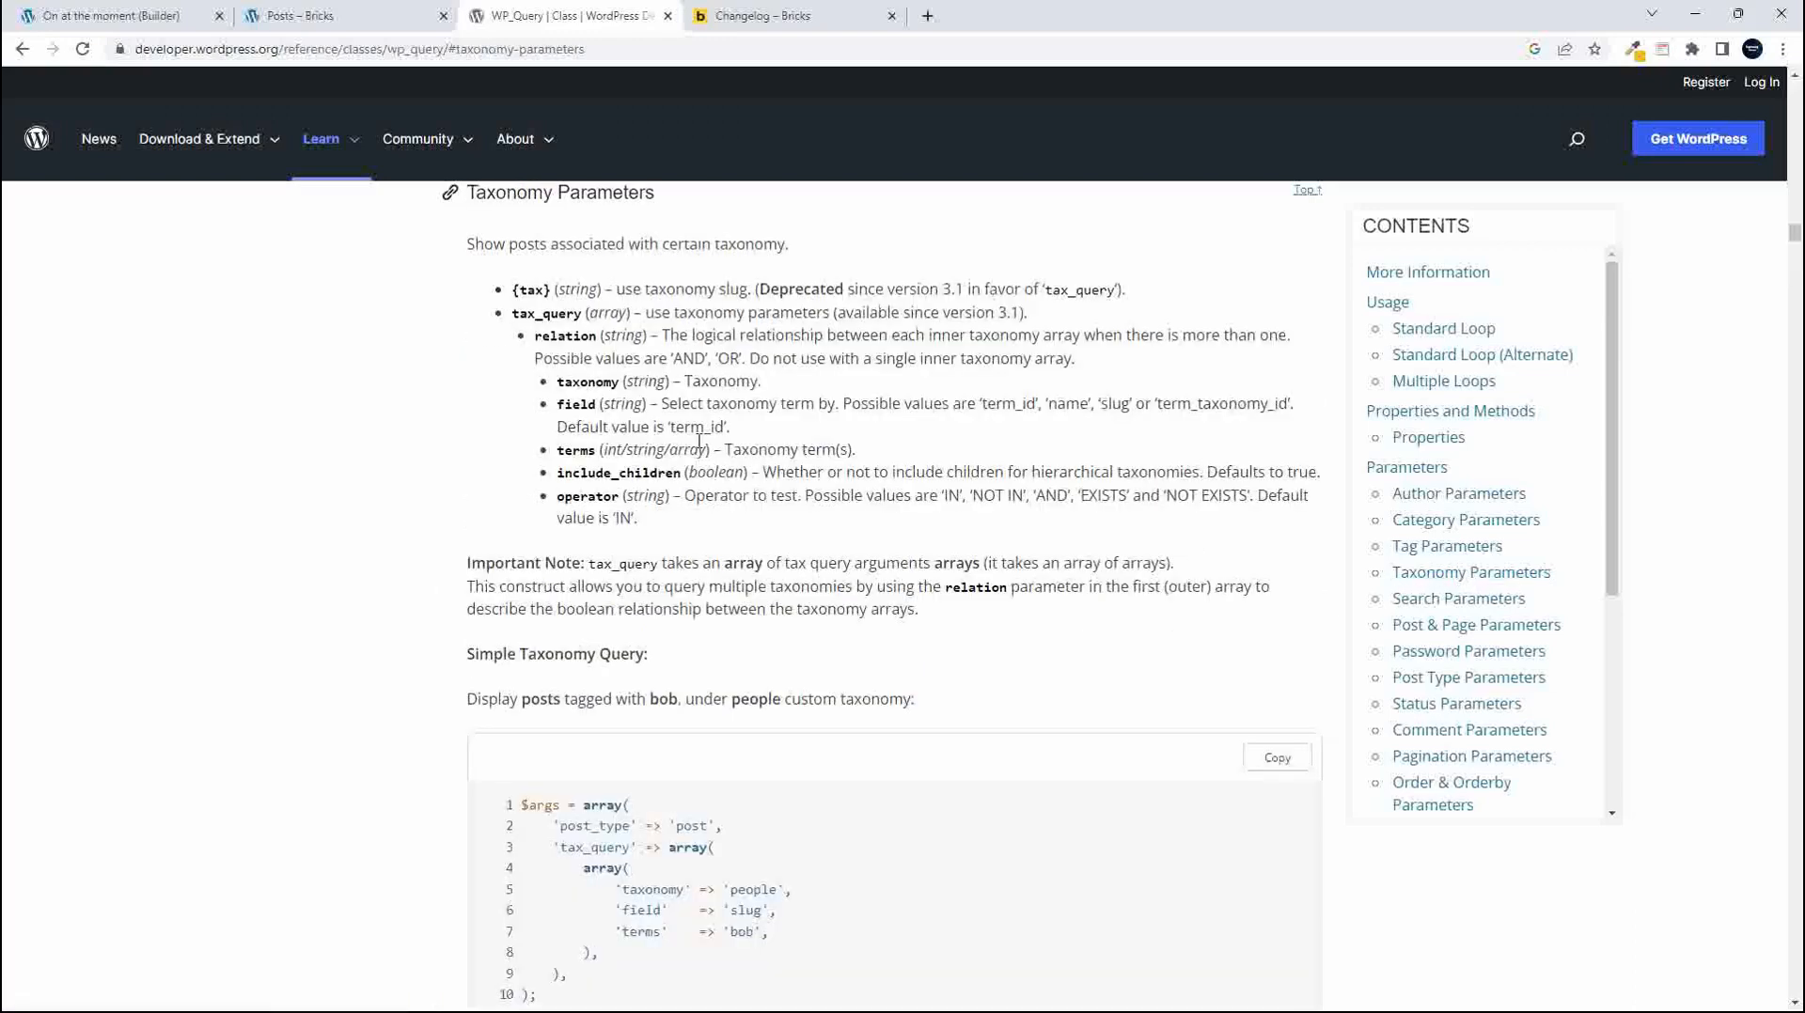
click(155, 16)
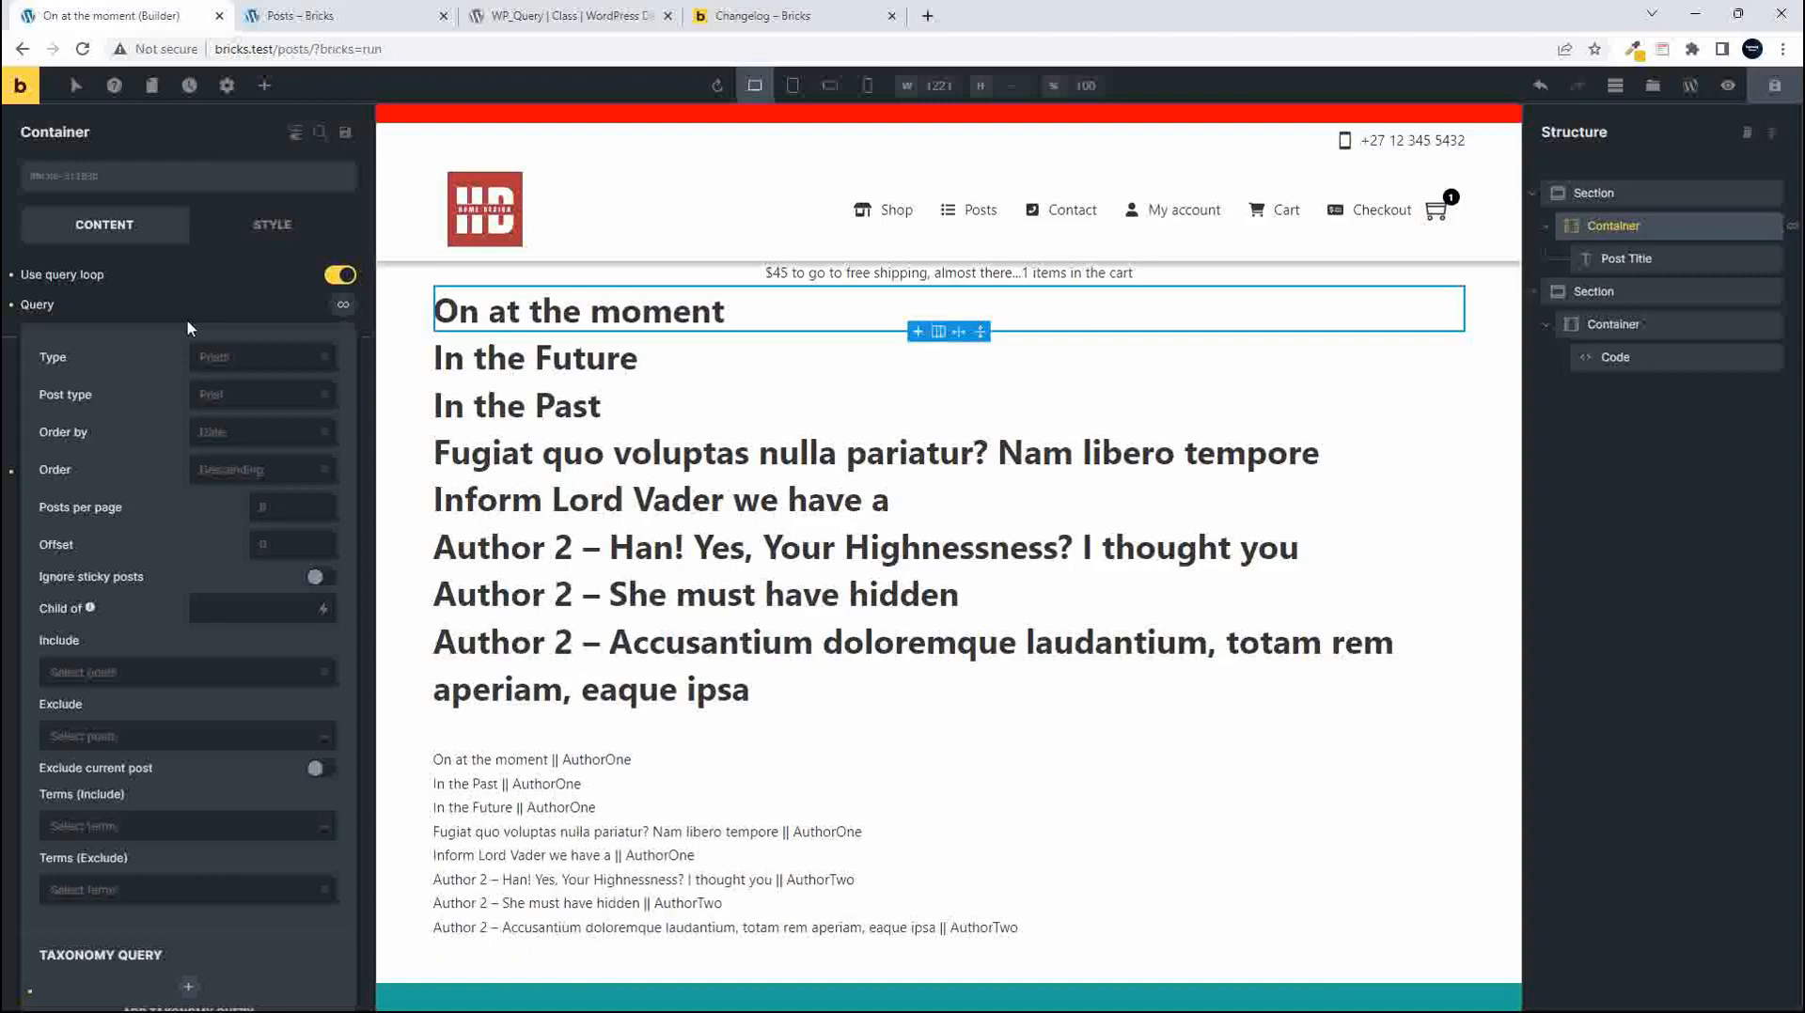
scroll(197, 428, down, 4)
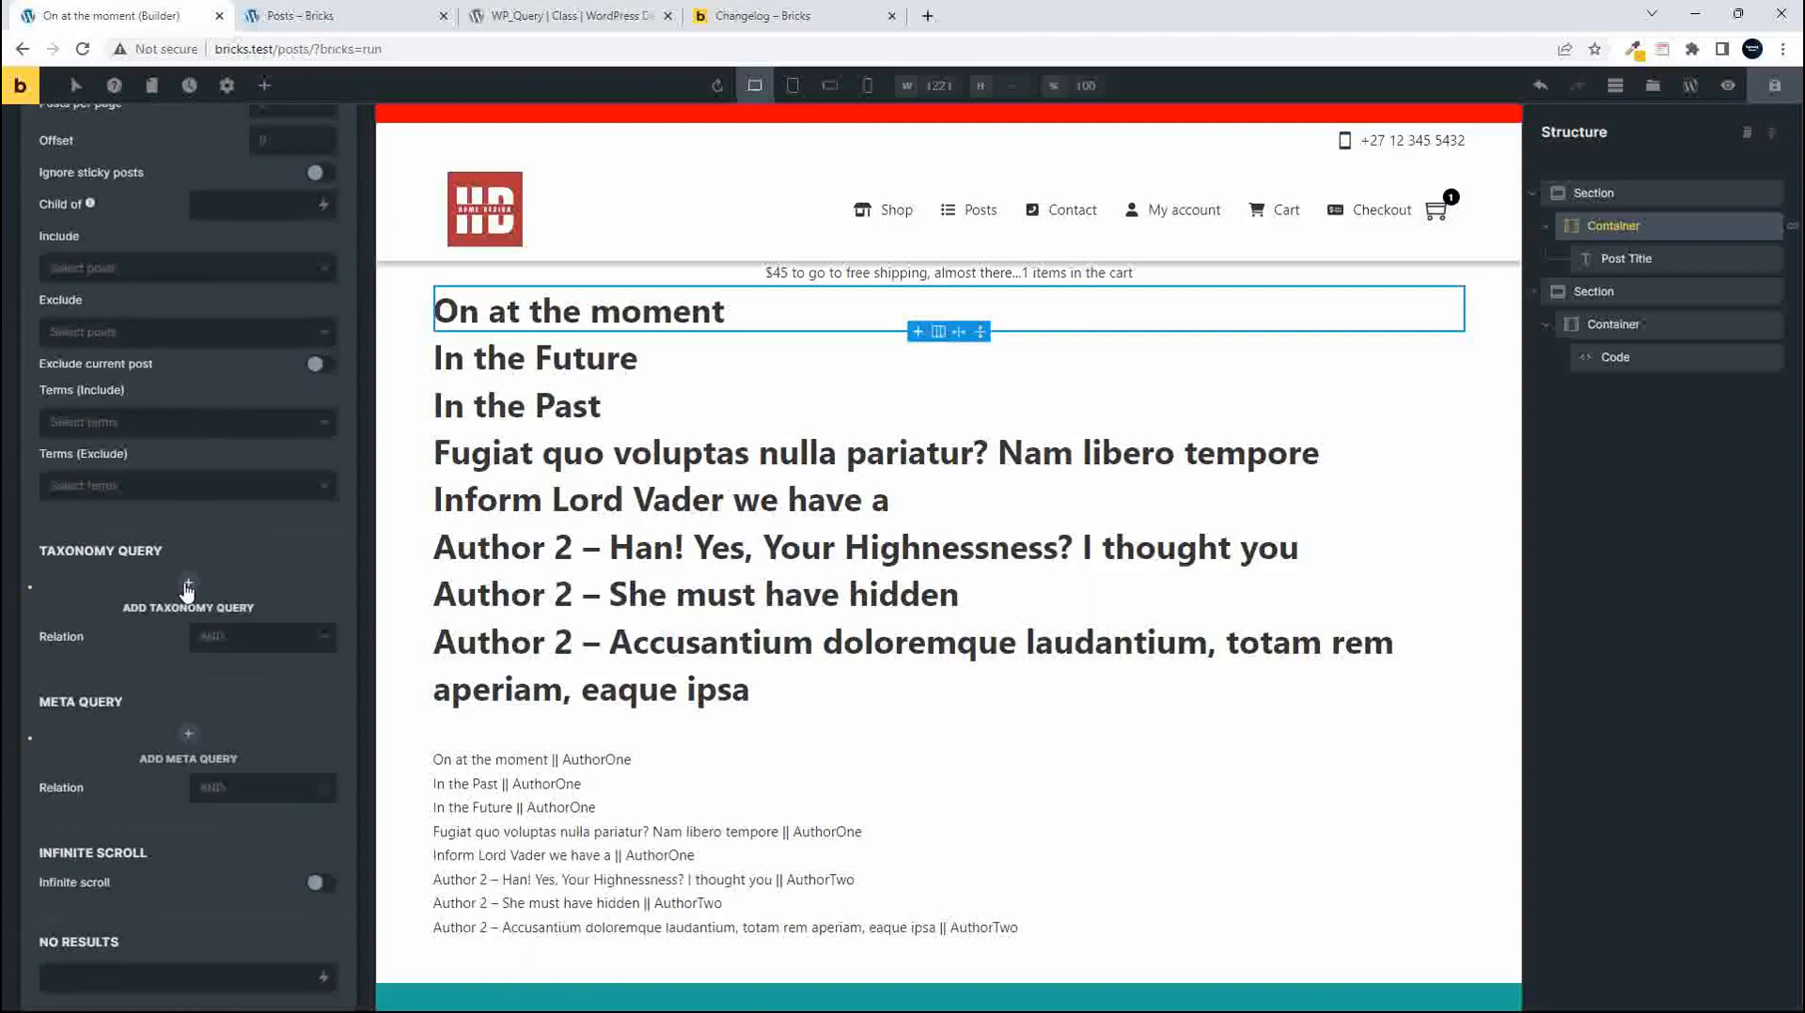
click(188, 585)
scroll(213, 585, down, 4)
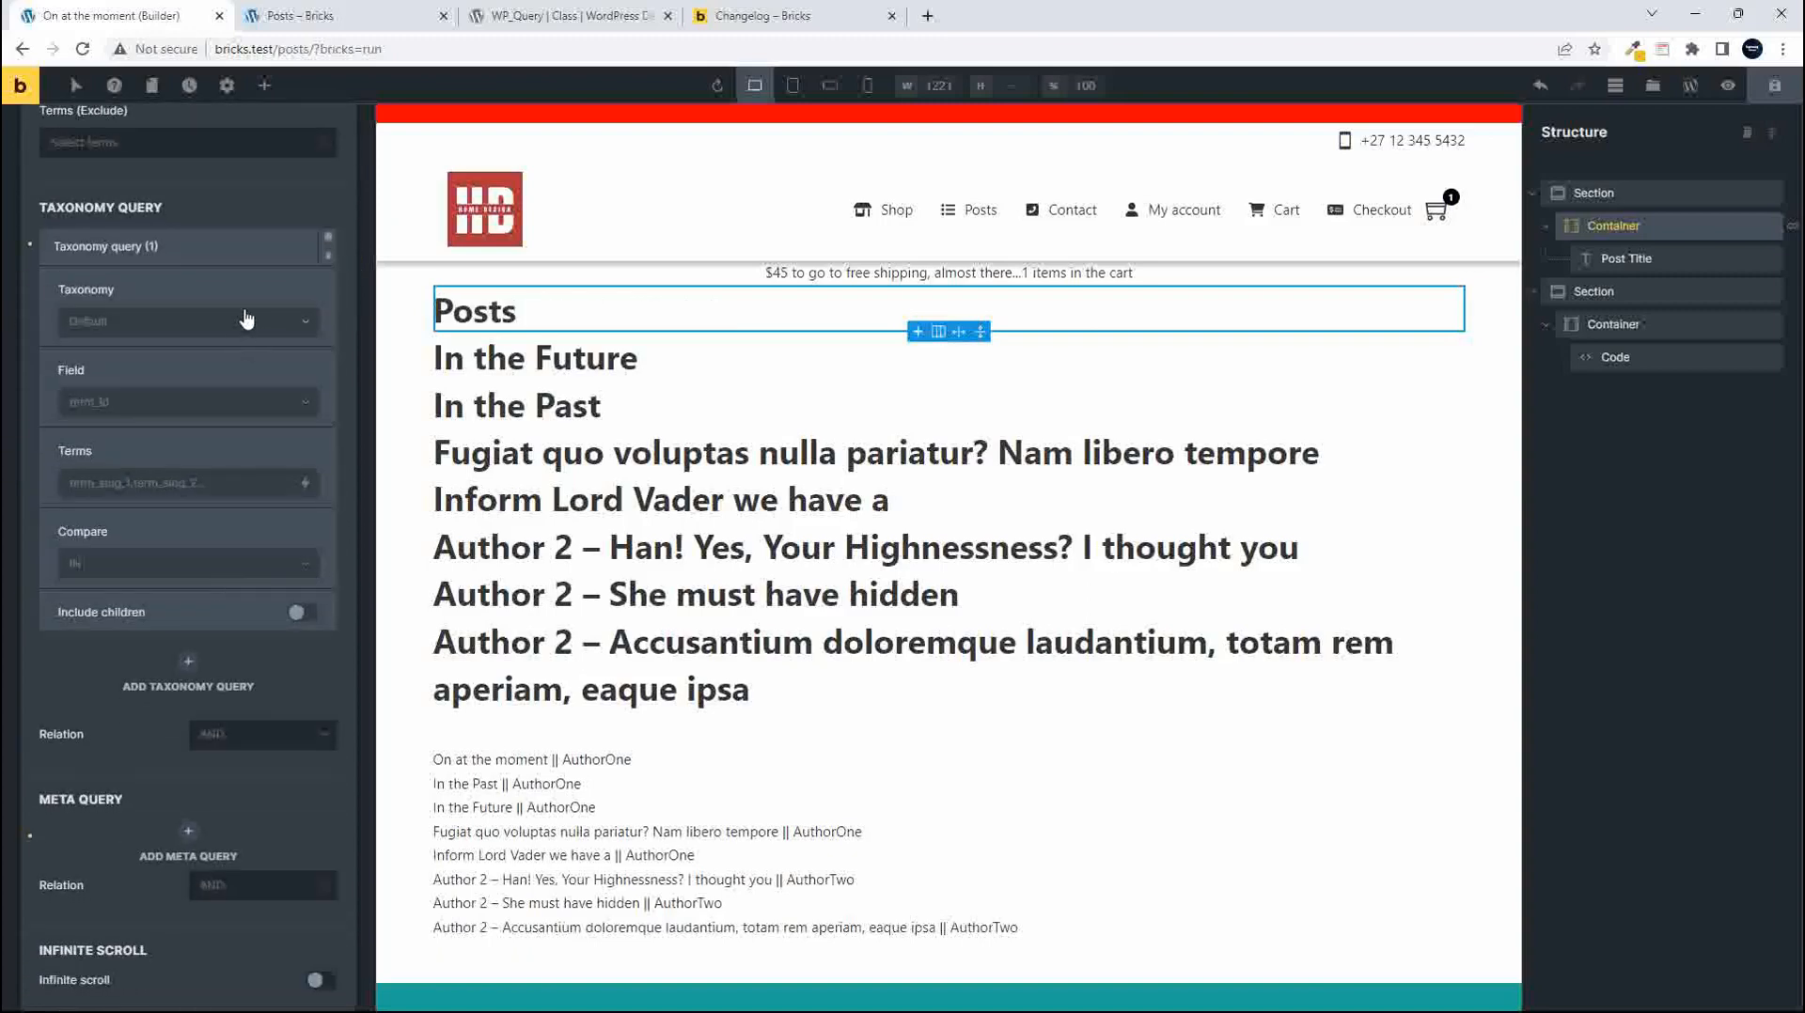
Inspect the Taxonomy and Field choices of the new taxonomy query
click(244, 322)
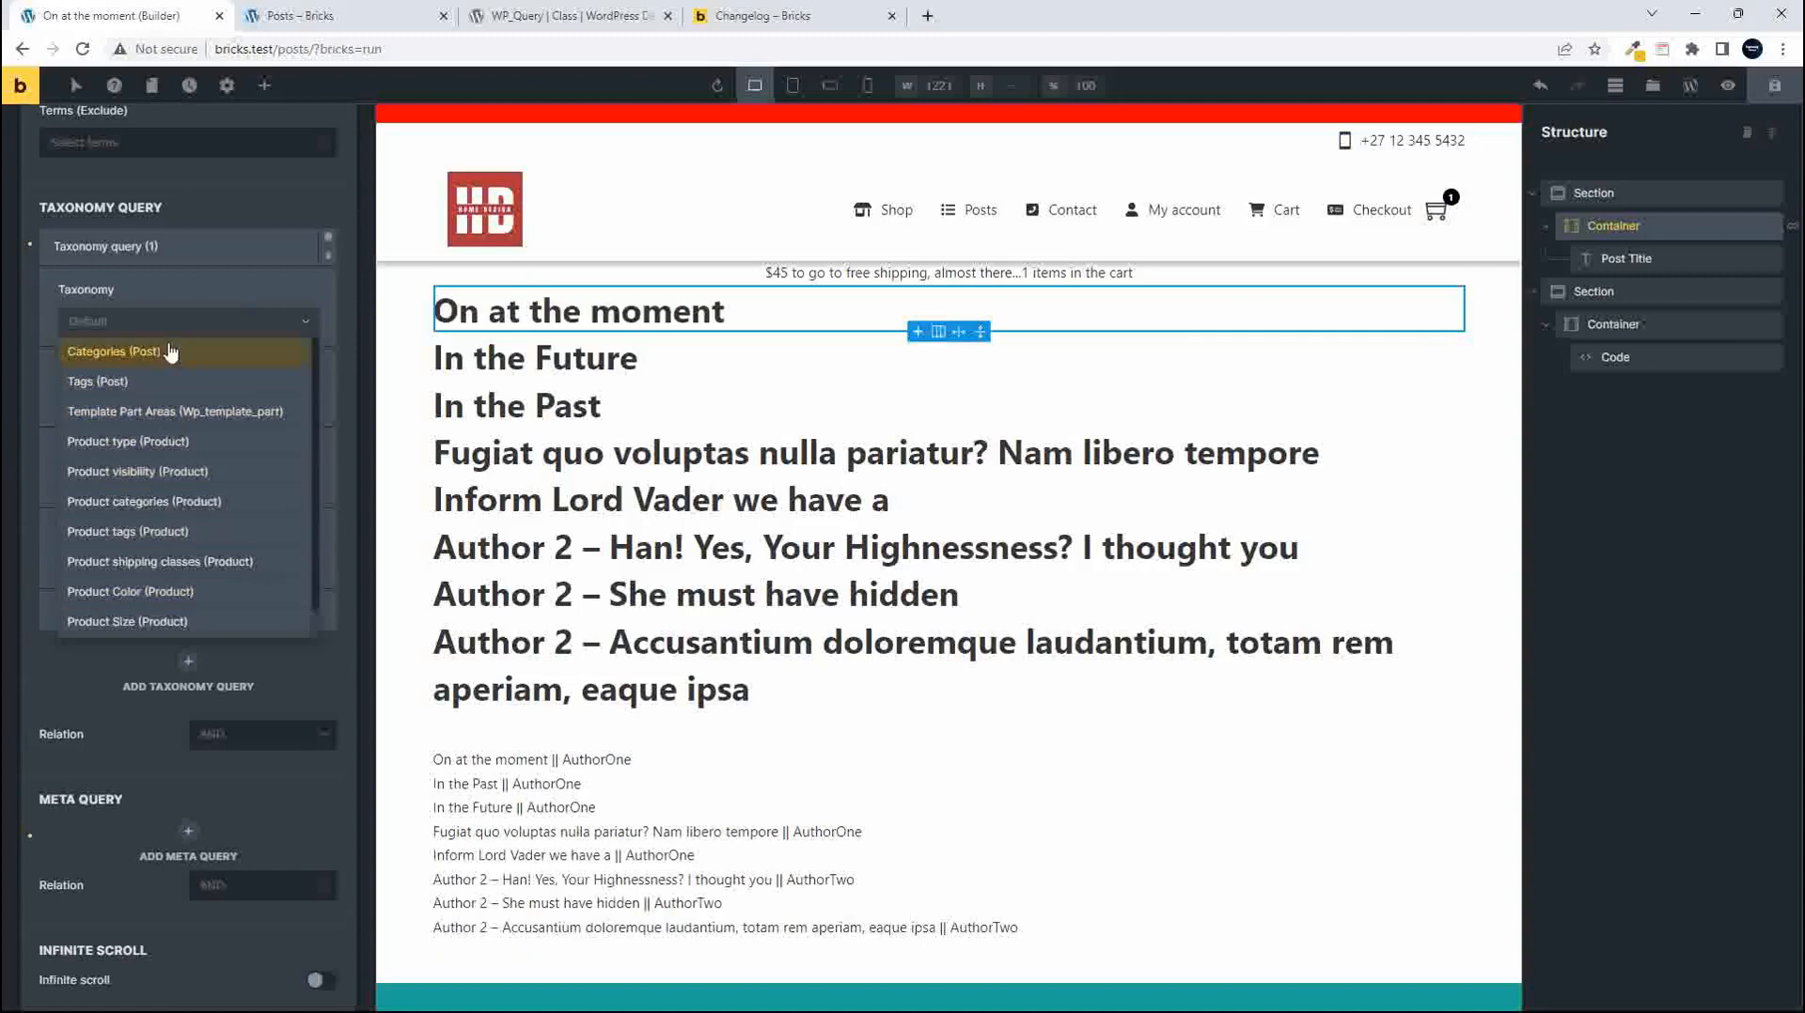
click(187, 301)
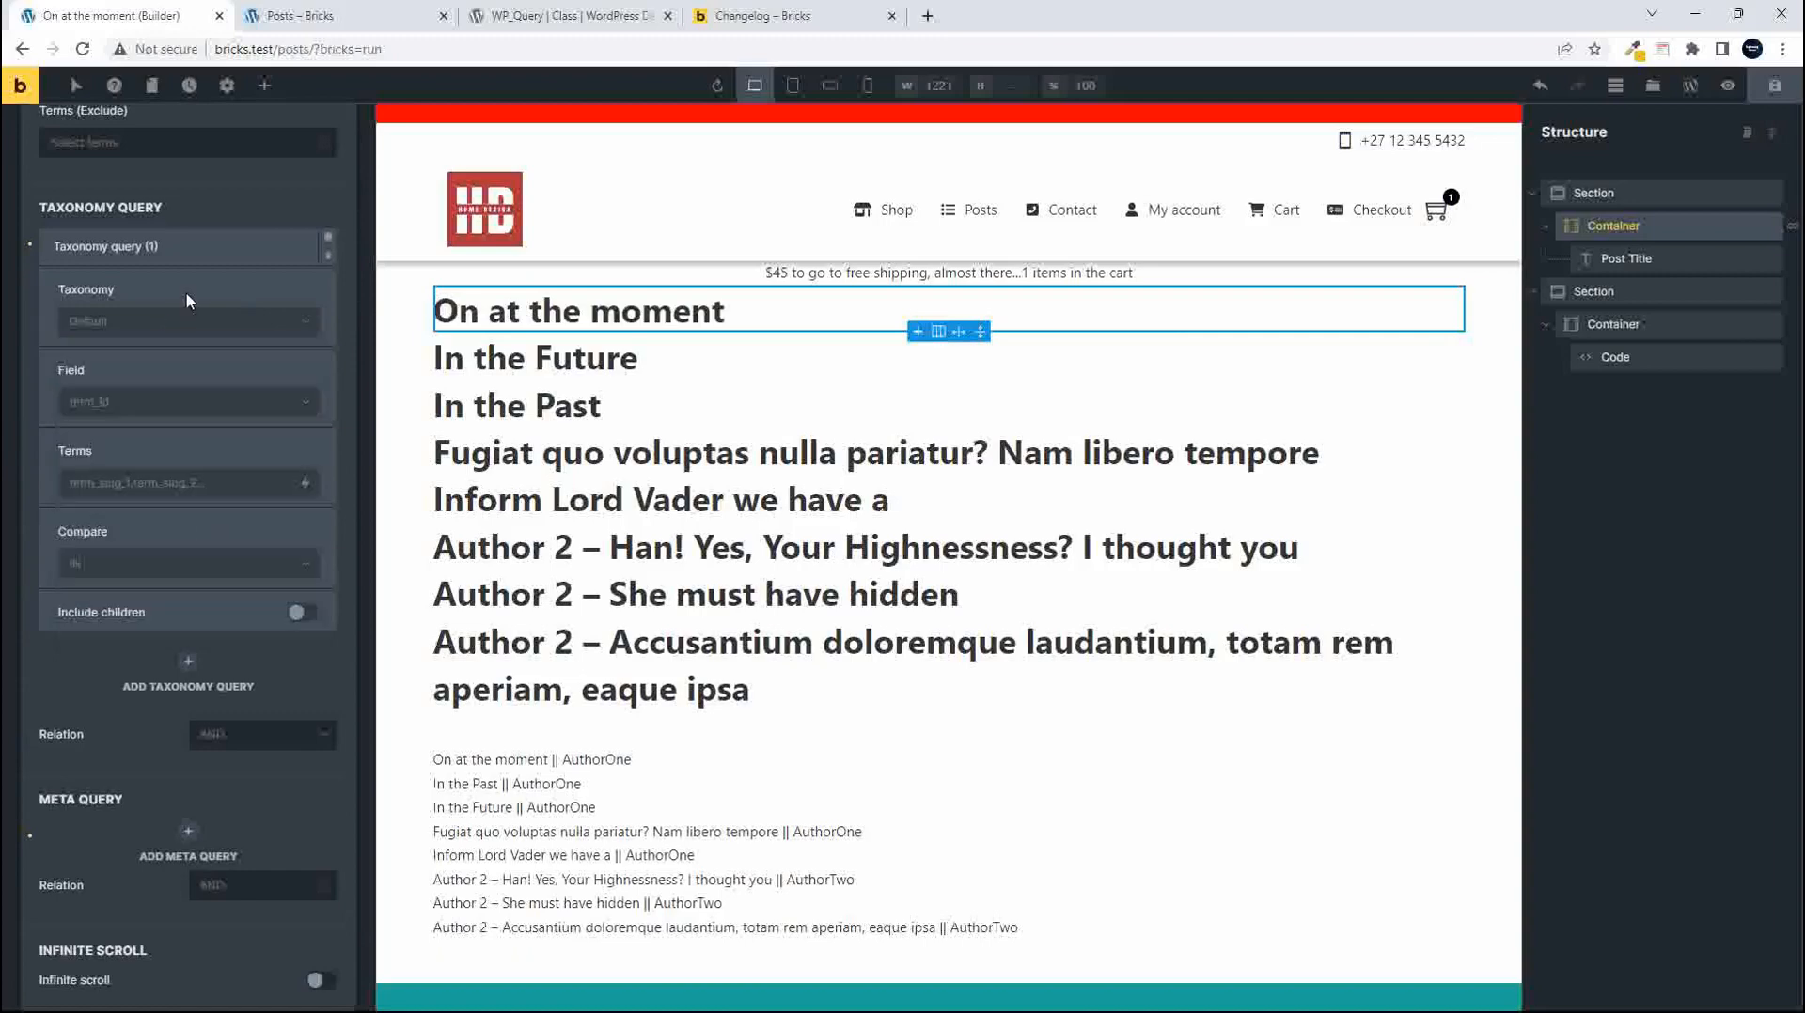
click(111, 411)
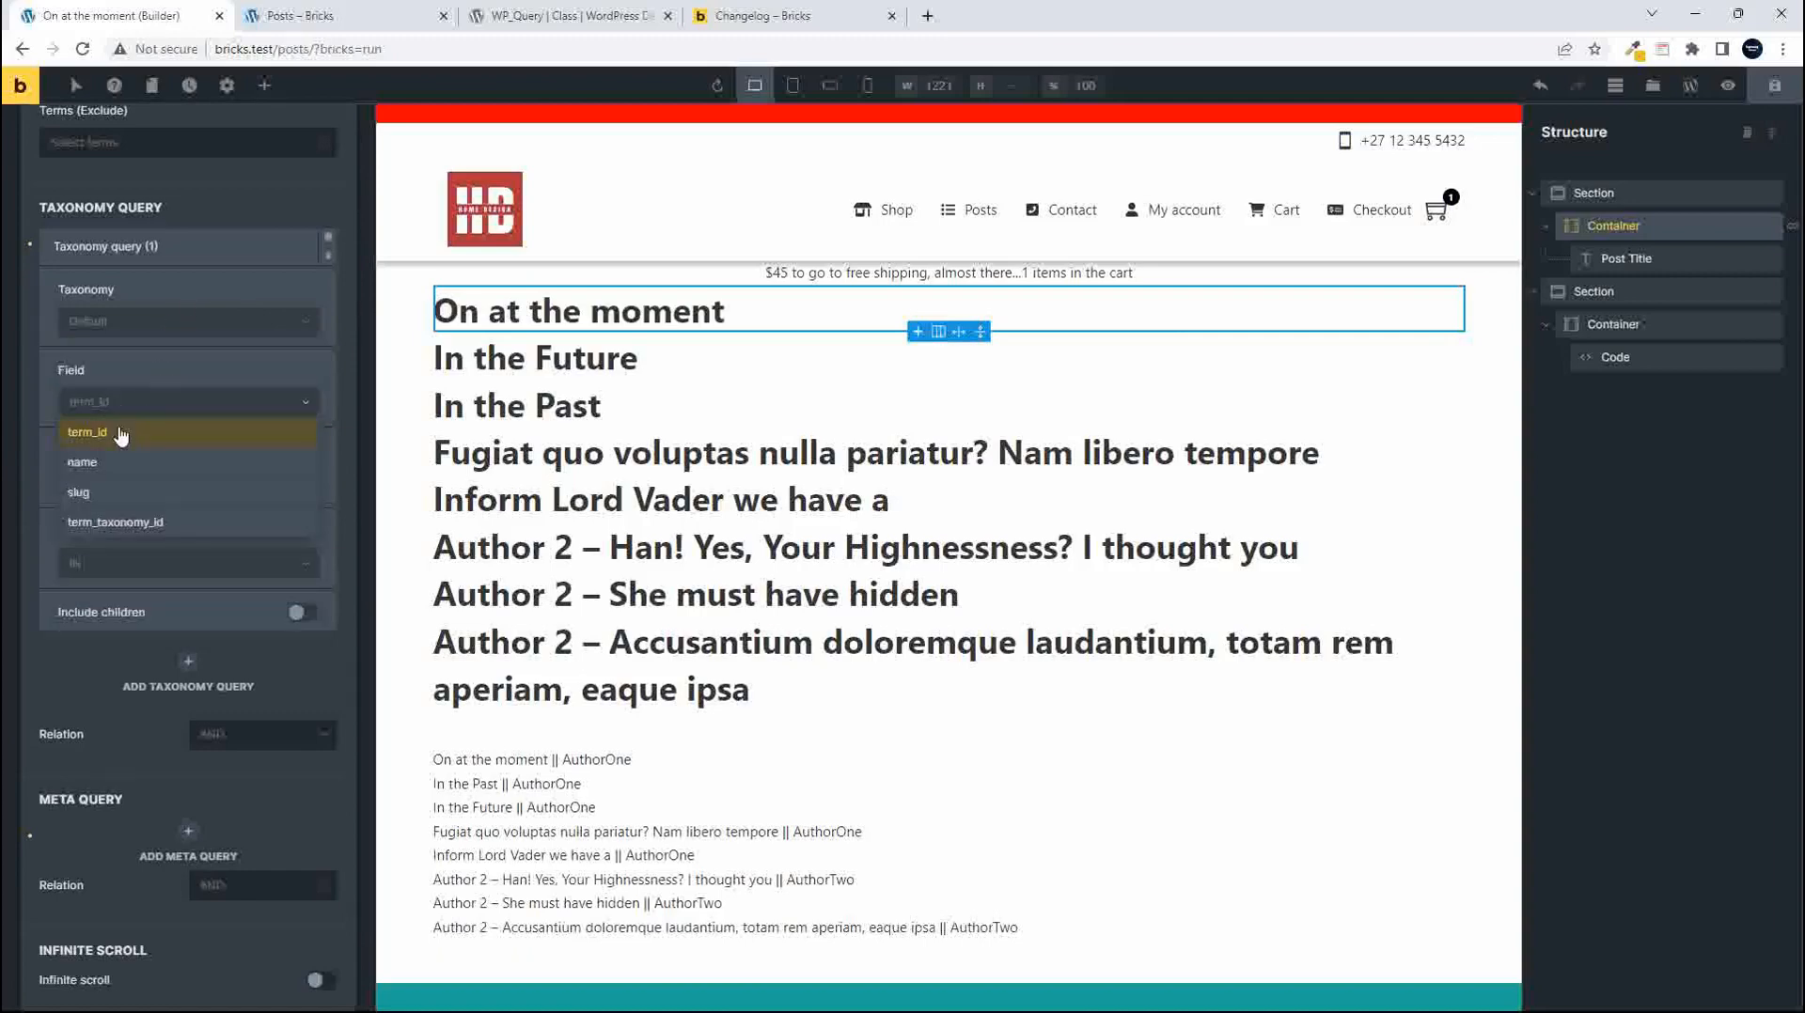
scroll(122, 510, down, 1)
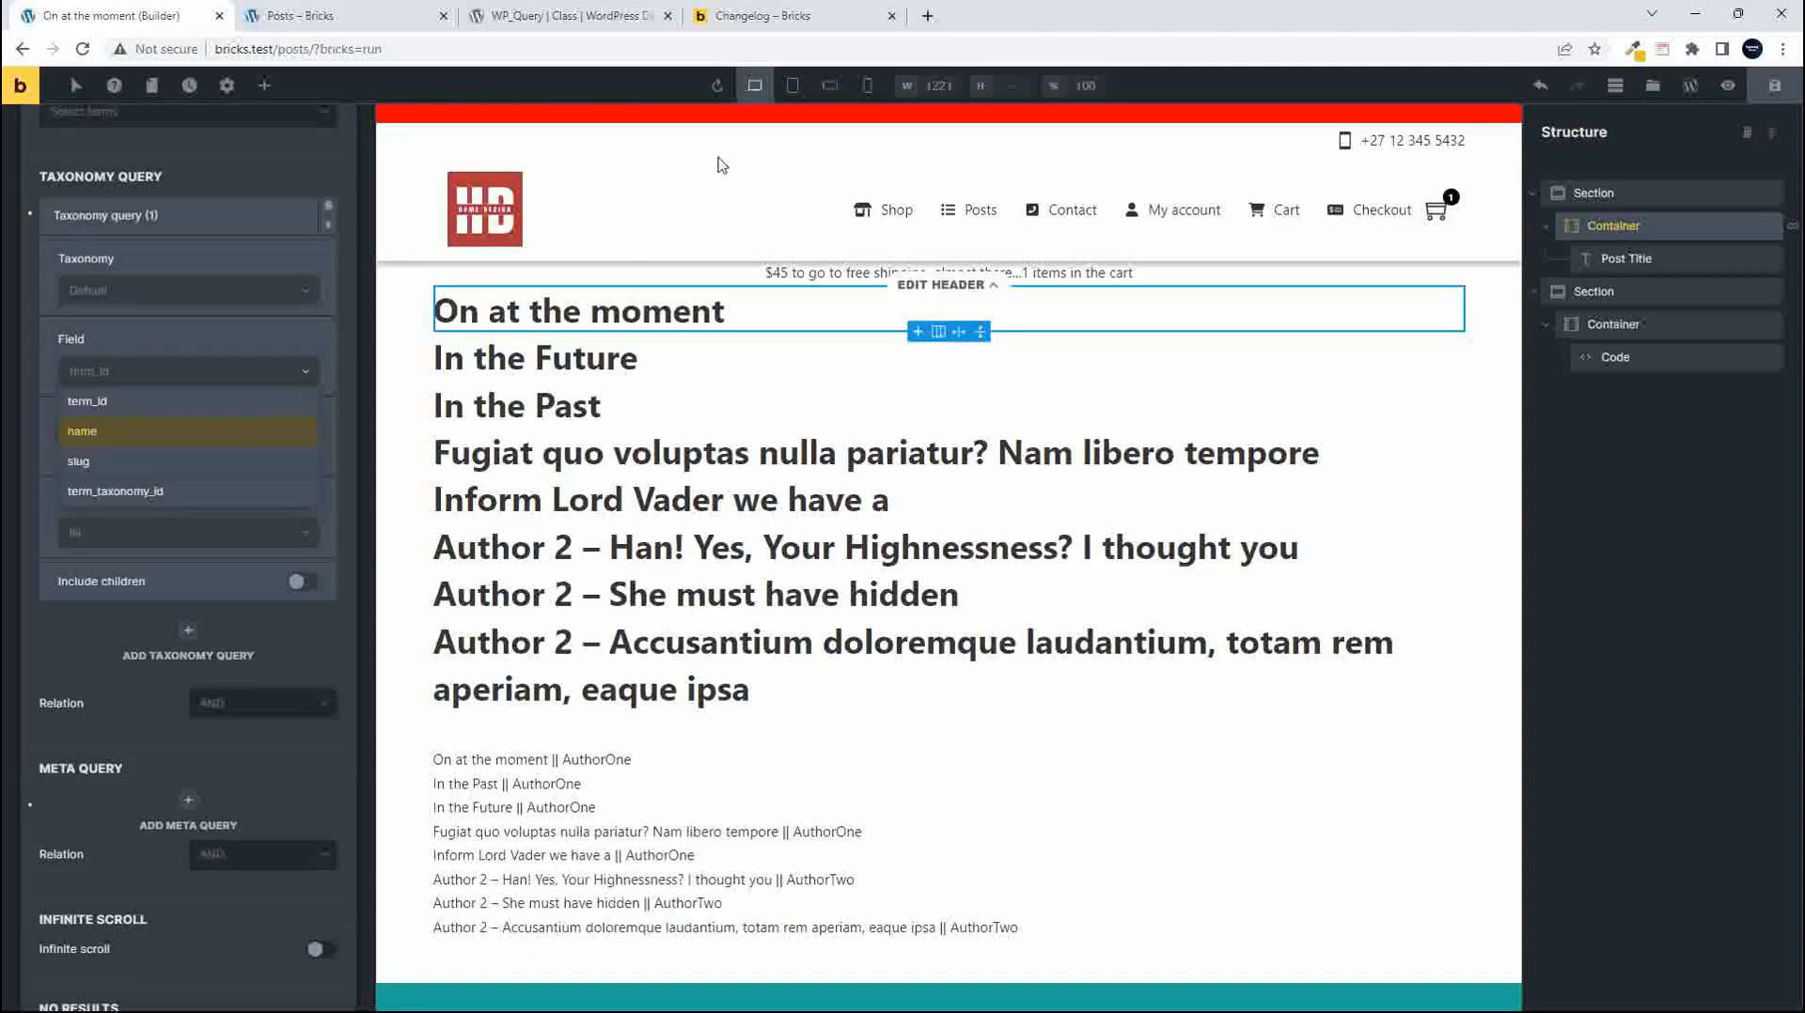
Compare the taxonomy query's Field choices with the field parameter in the WP_Query reference
click(568, 16)
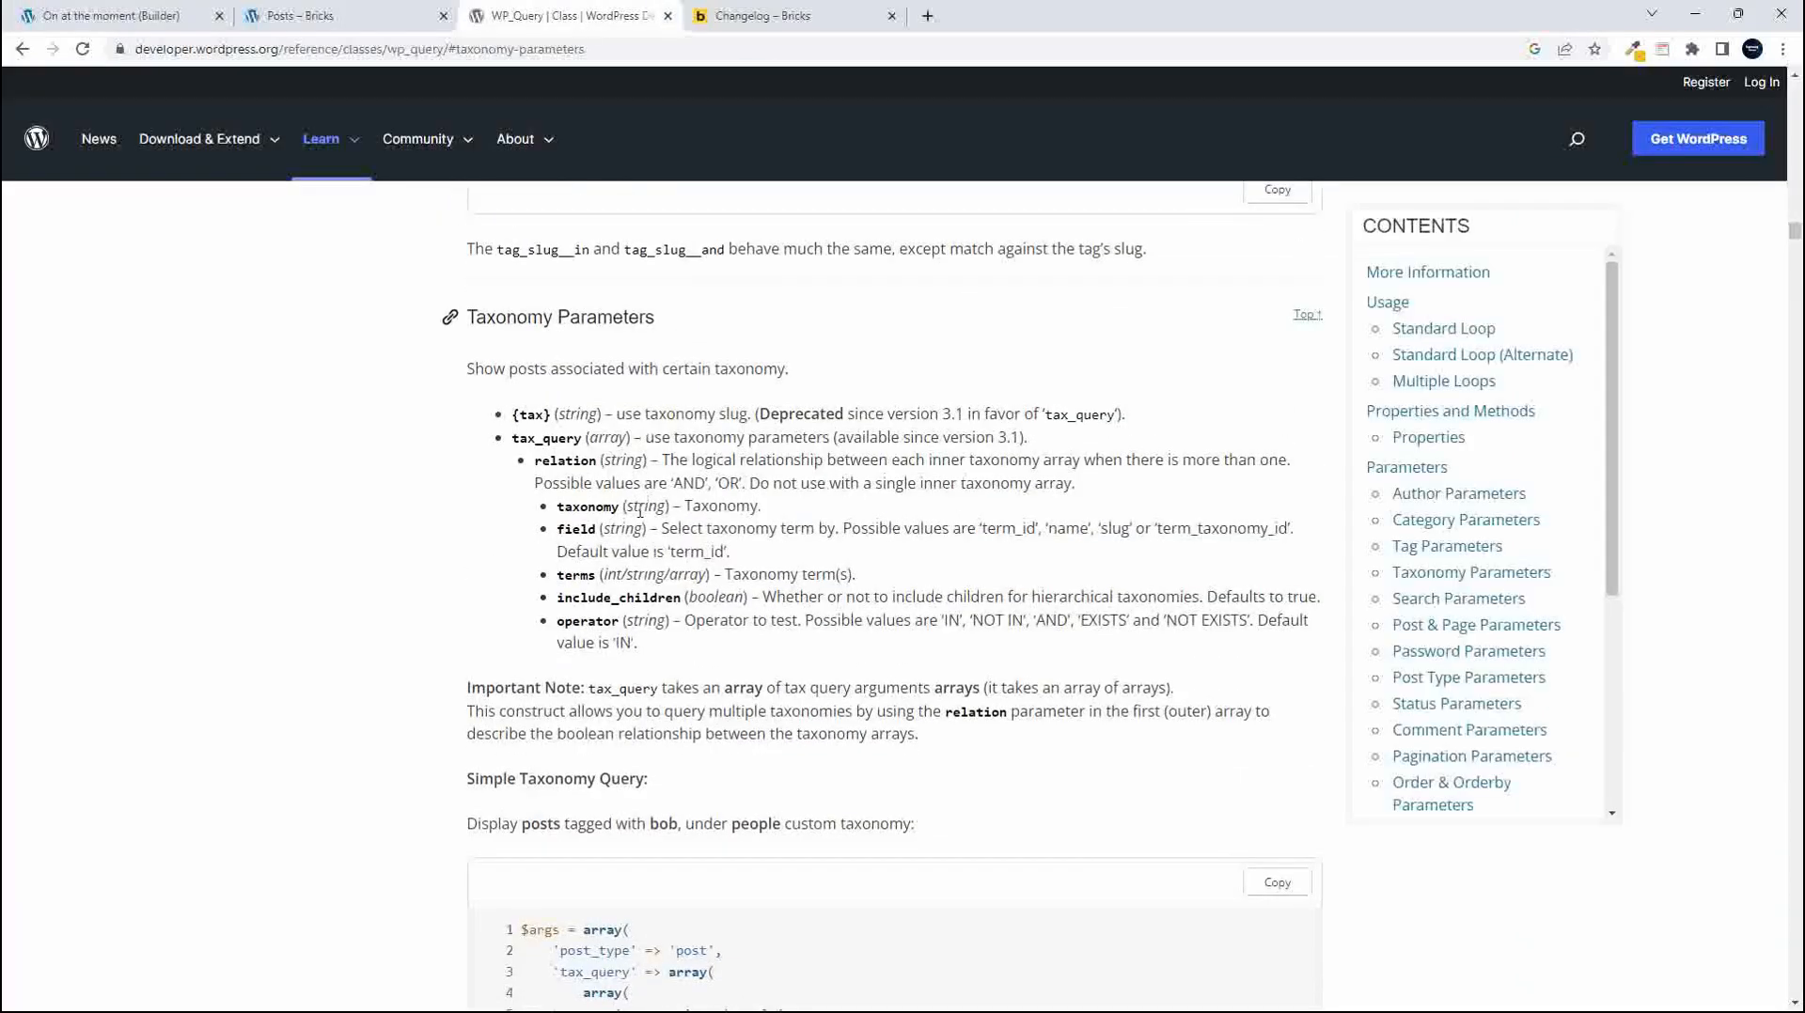
scroll(647, 515, up, 1)
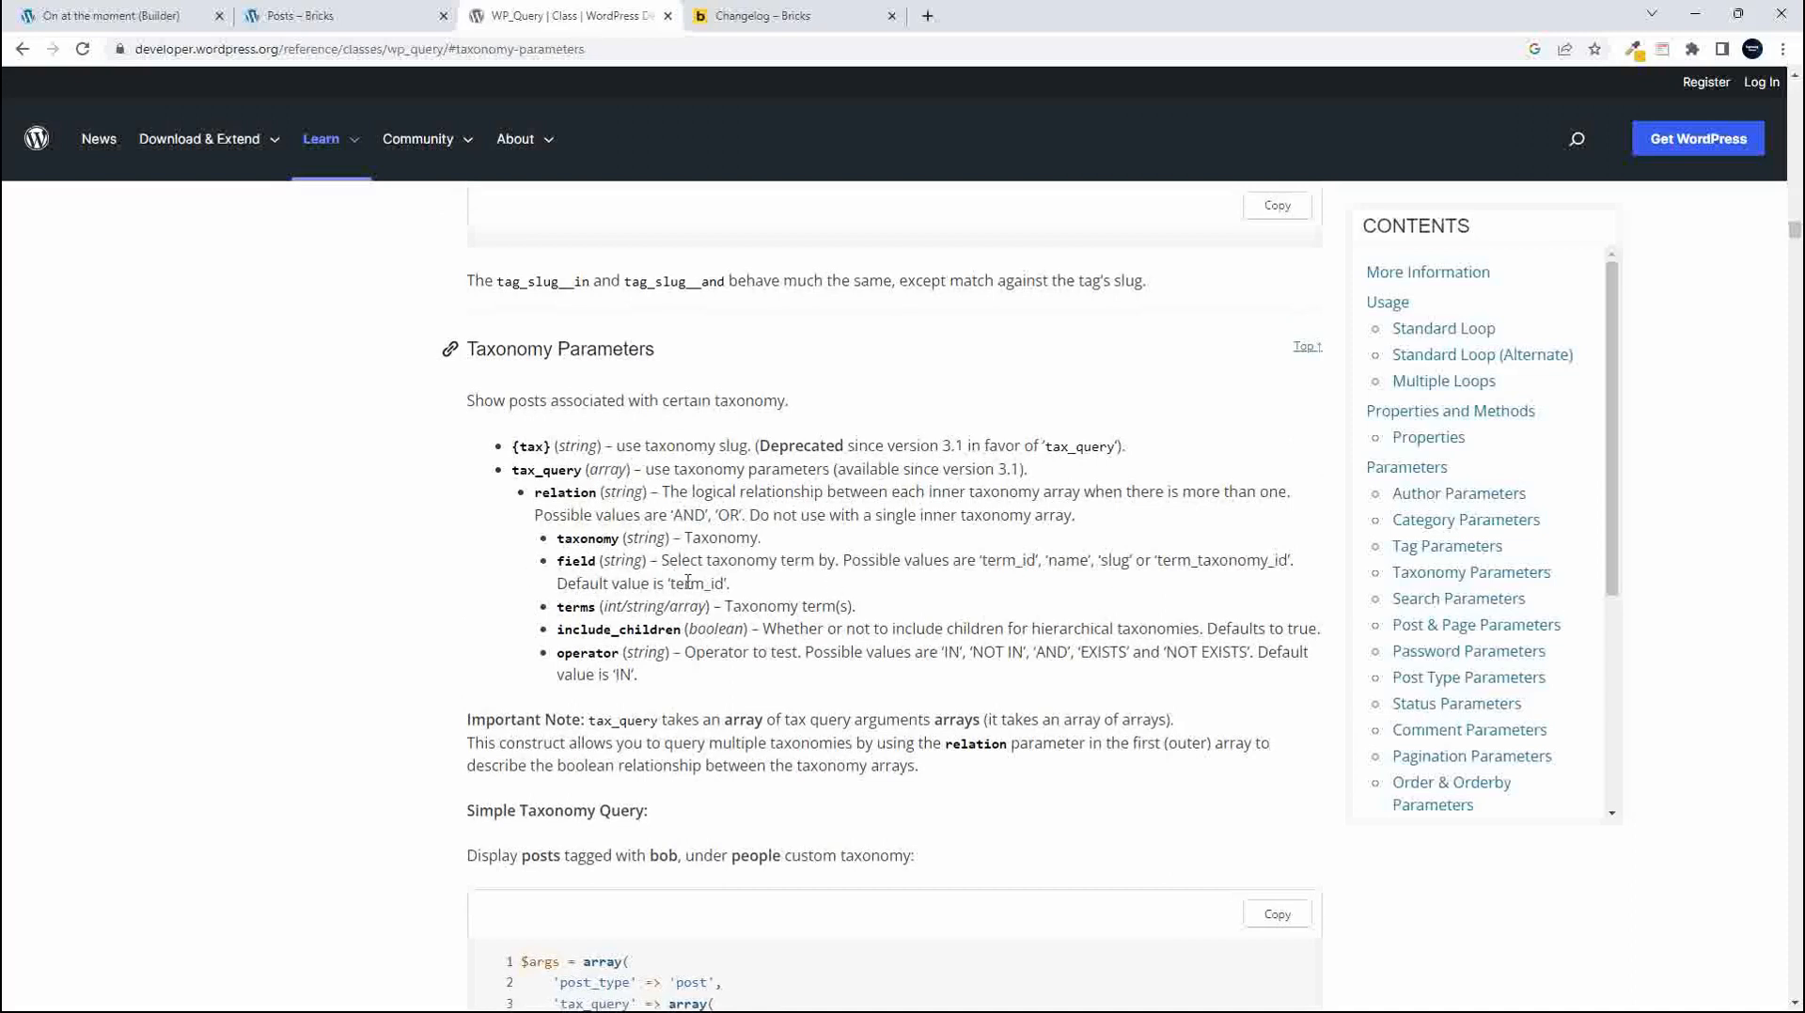
click(131, 14)
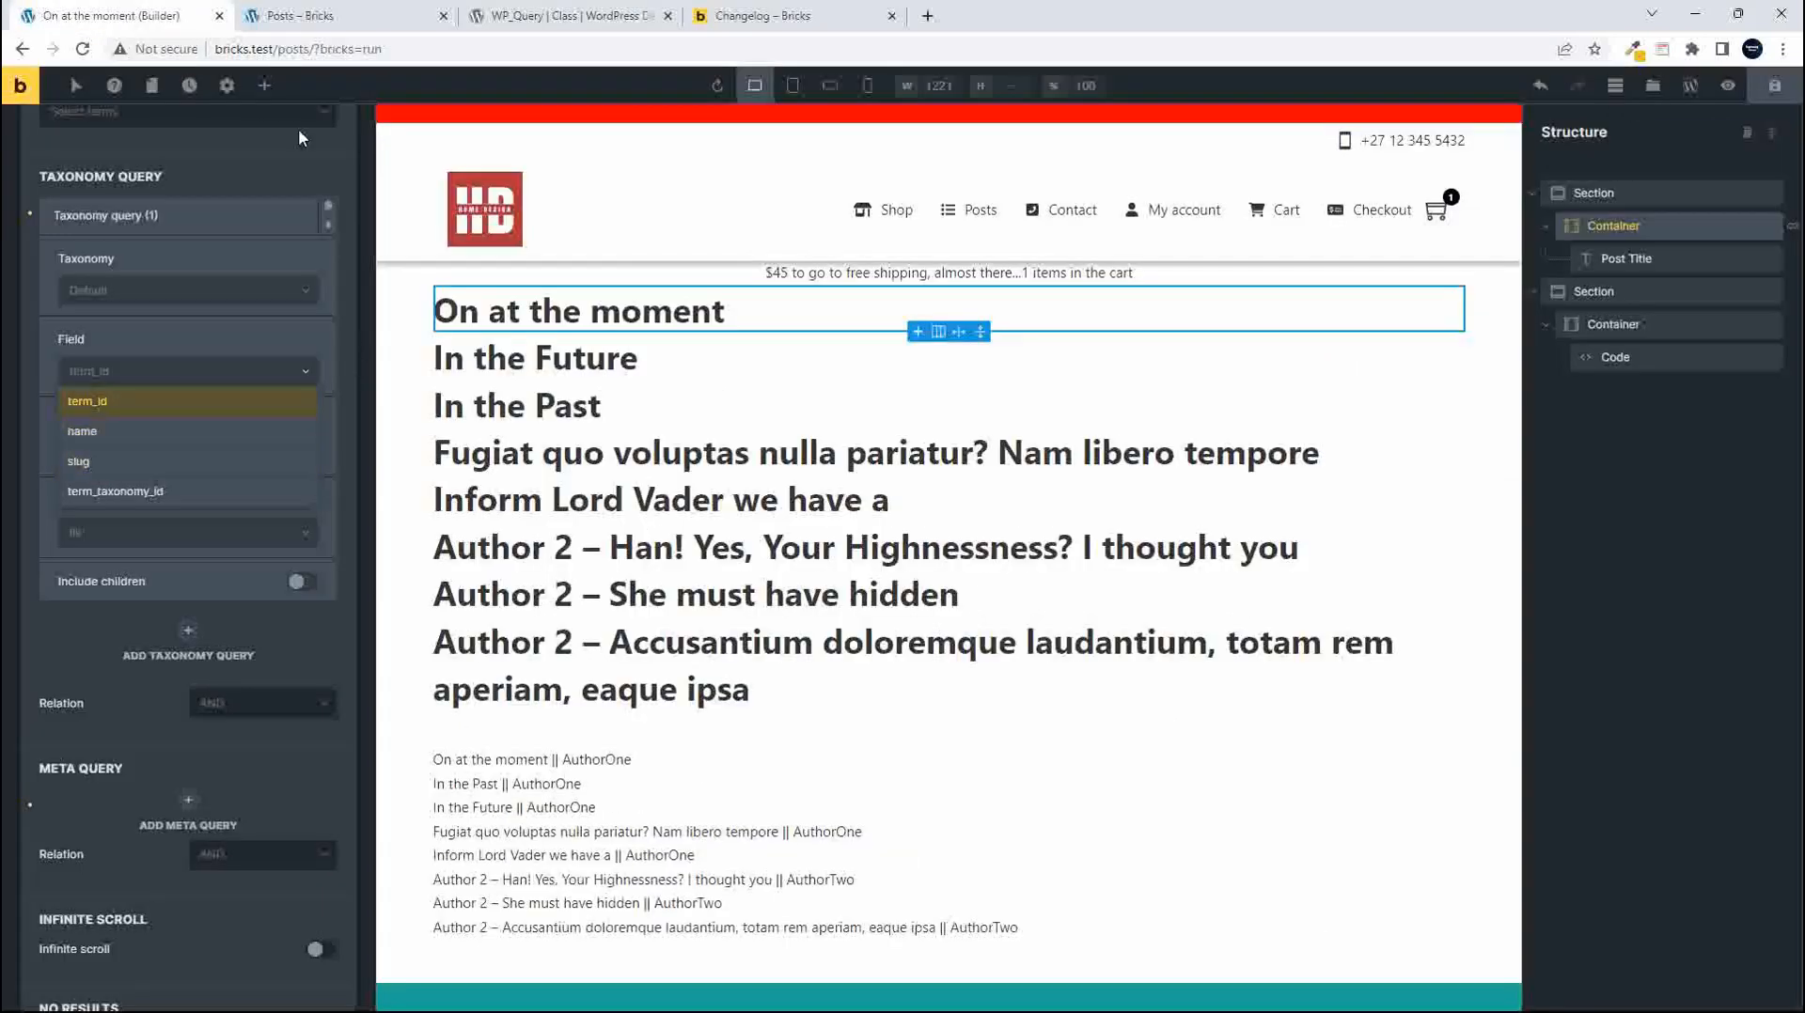
click(595, 18)
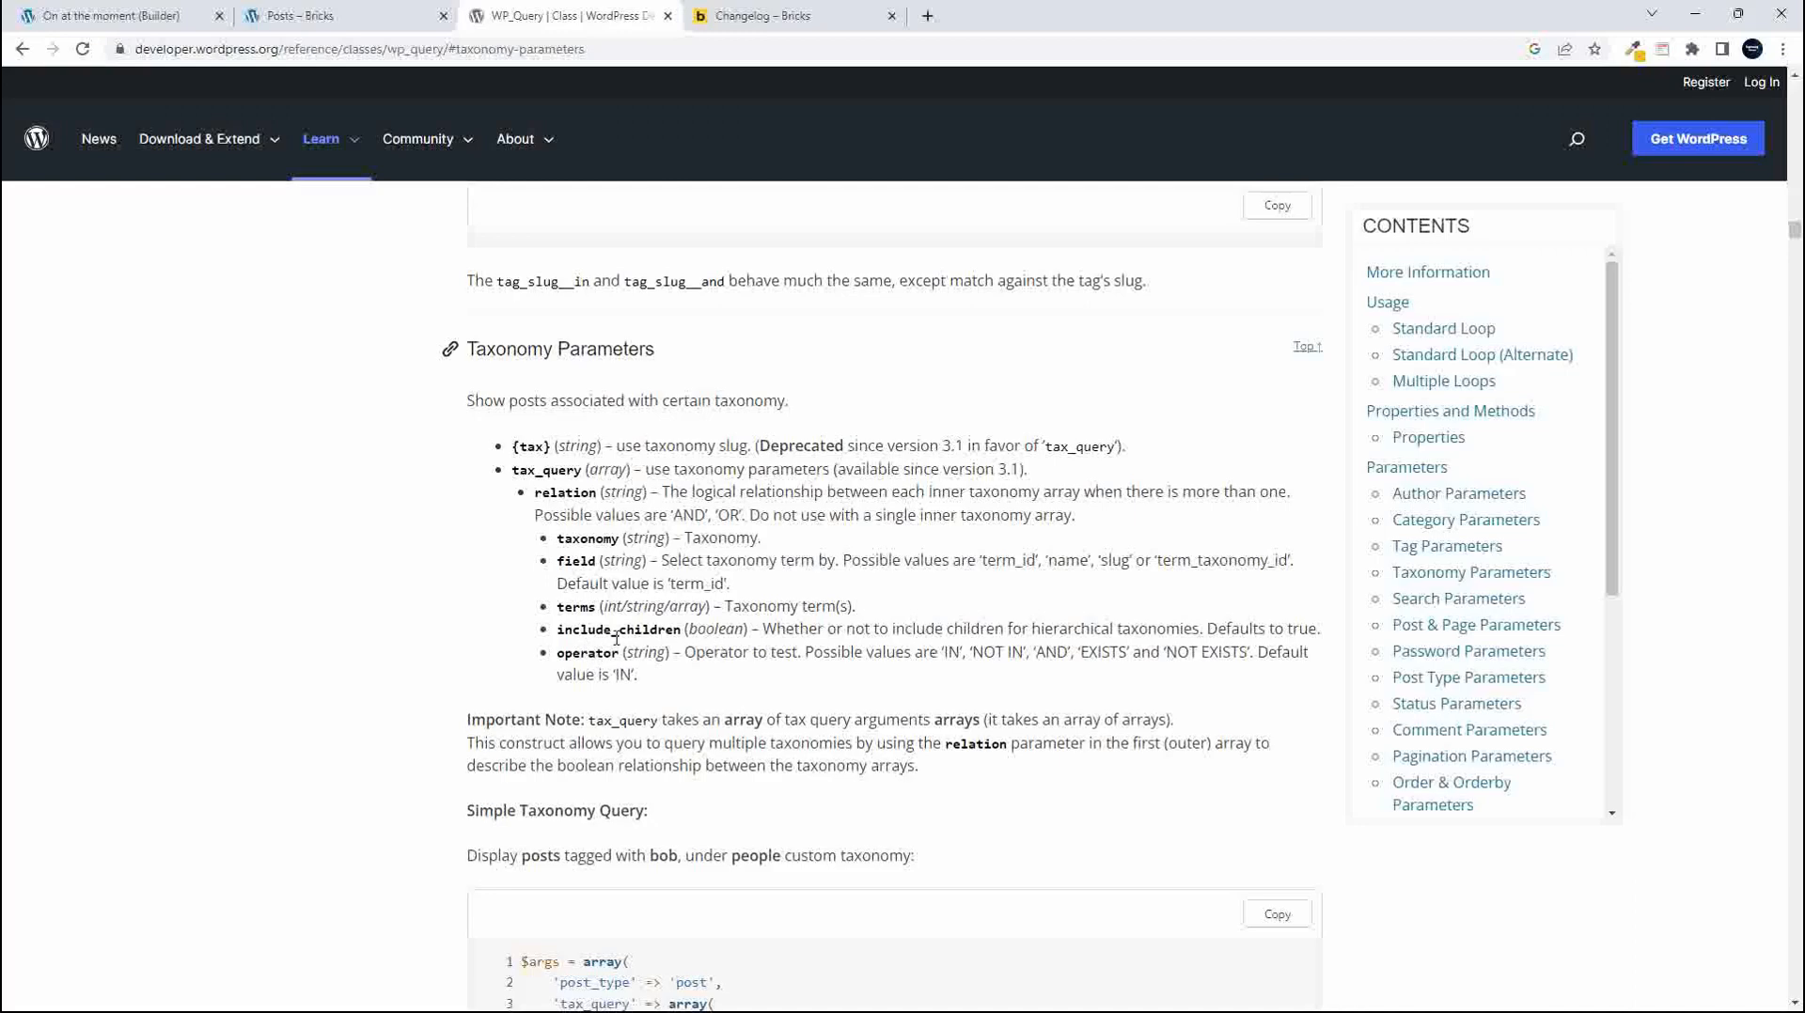
Check the taxonomy query's Compare choices in the builder against the operator parameter in the WP_Query reference
click(132, 14)
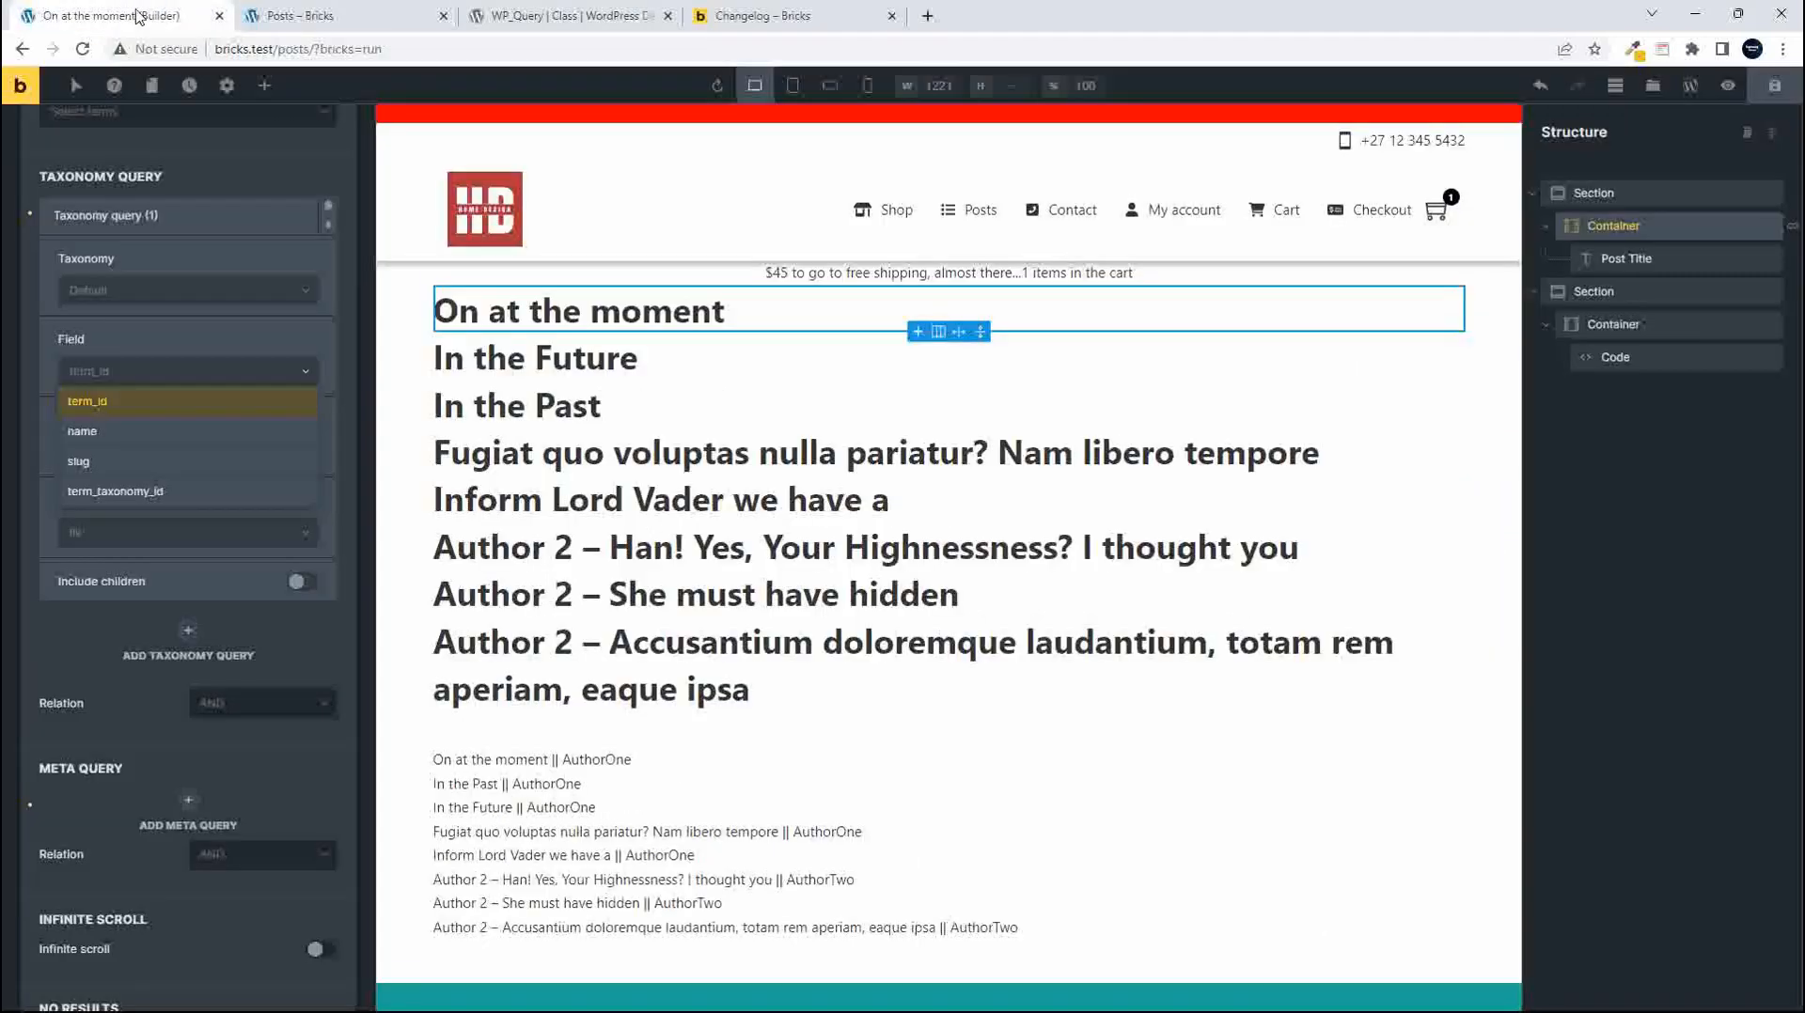
click(118, 376)
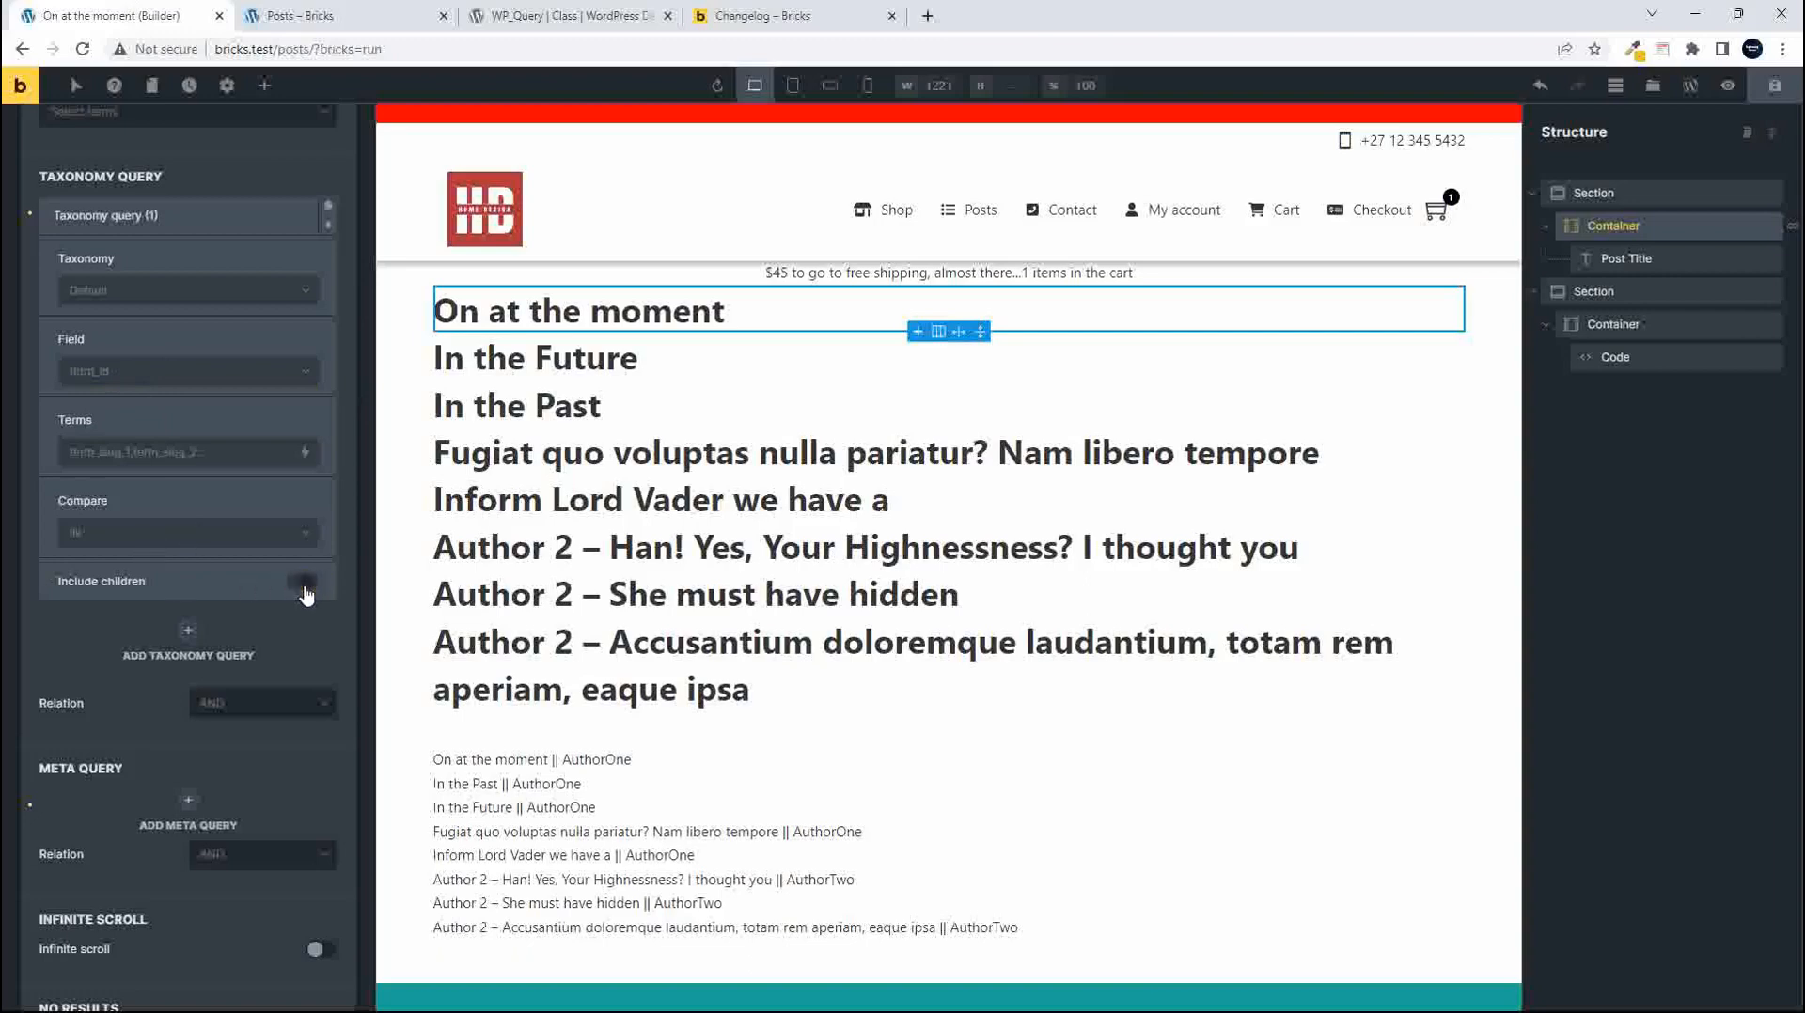
click(222, 536)
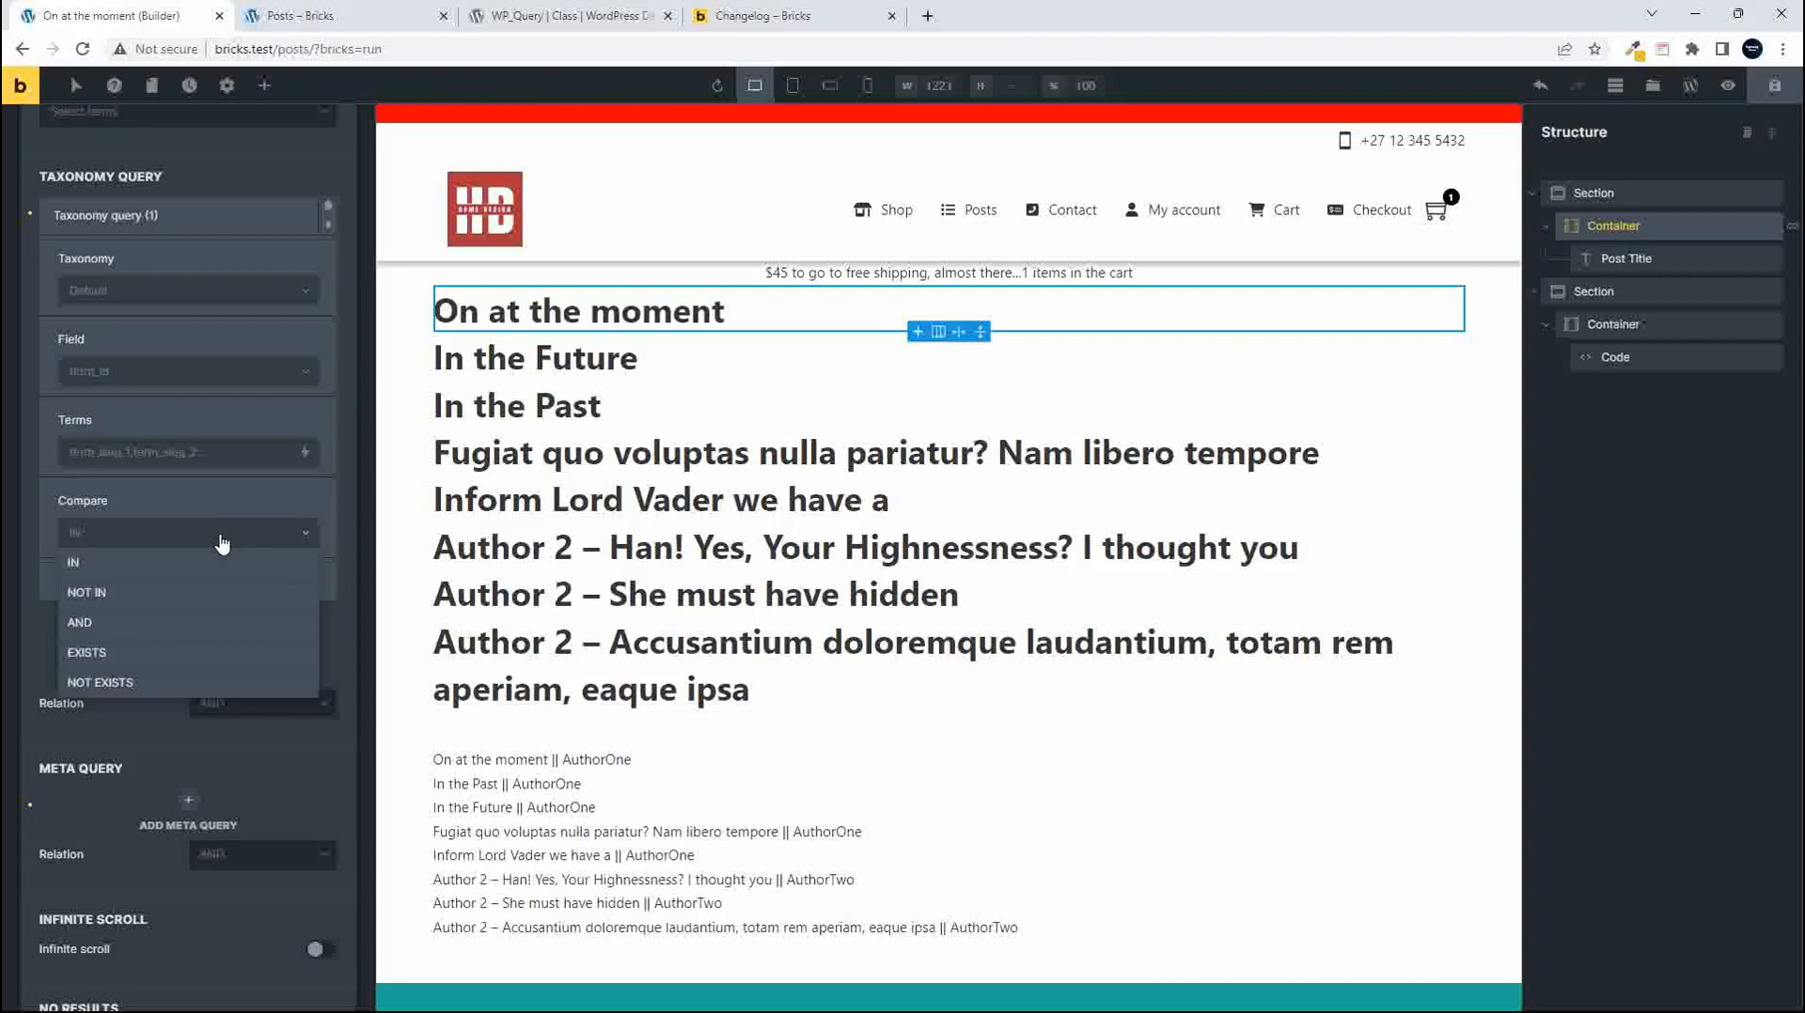
click(543, 15)
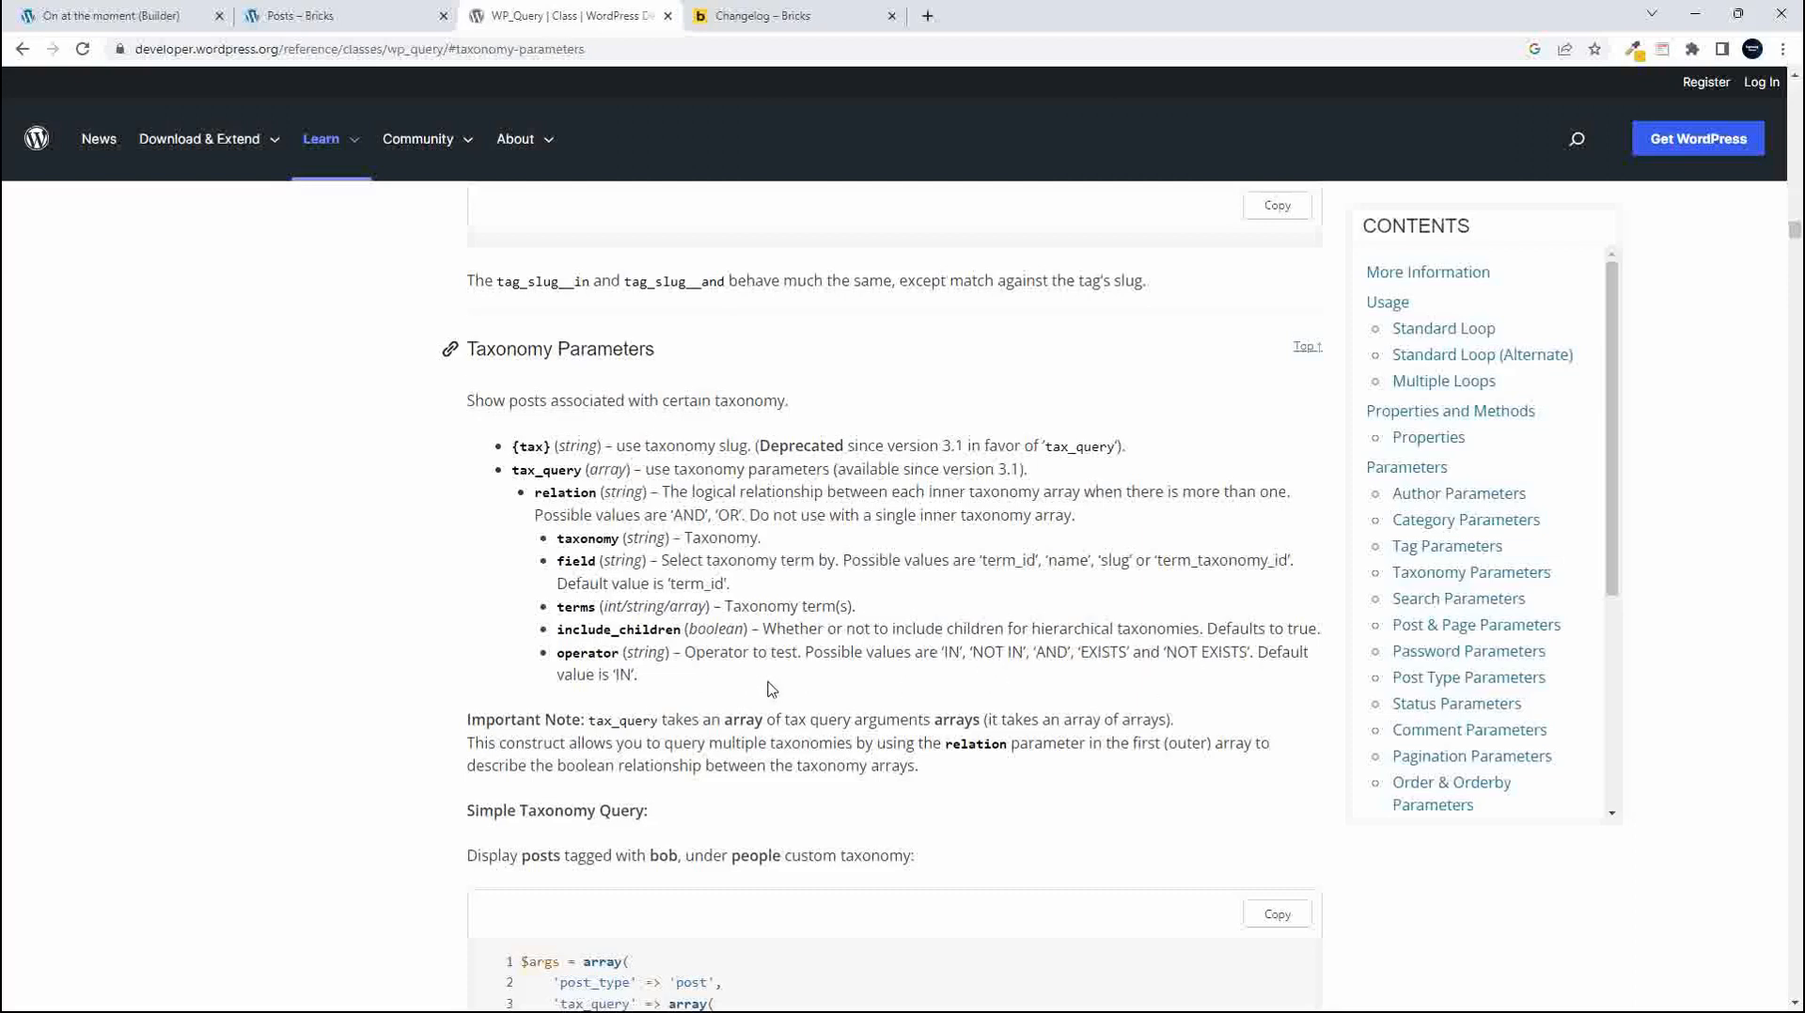
Switch back to the builder and delete the taxonomy query from the loop container
scroll(755, 642, down, 1)
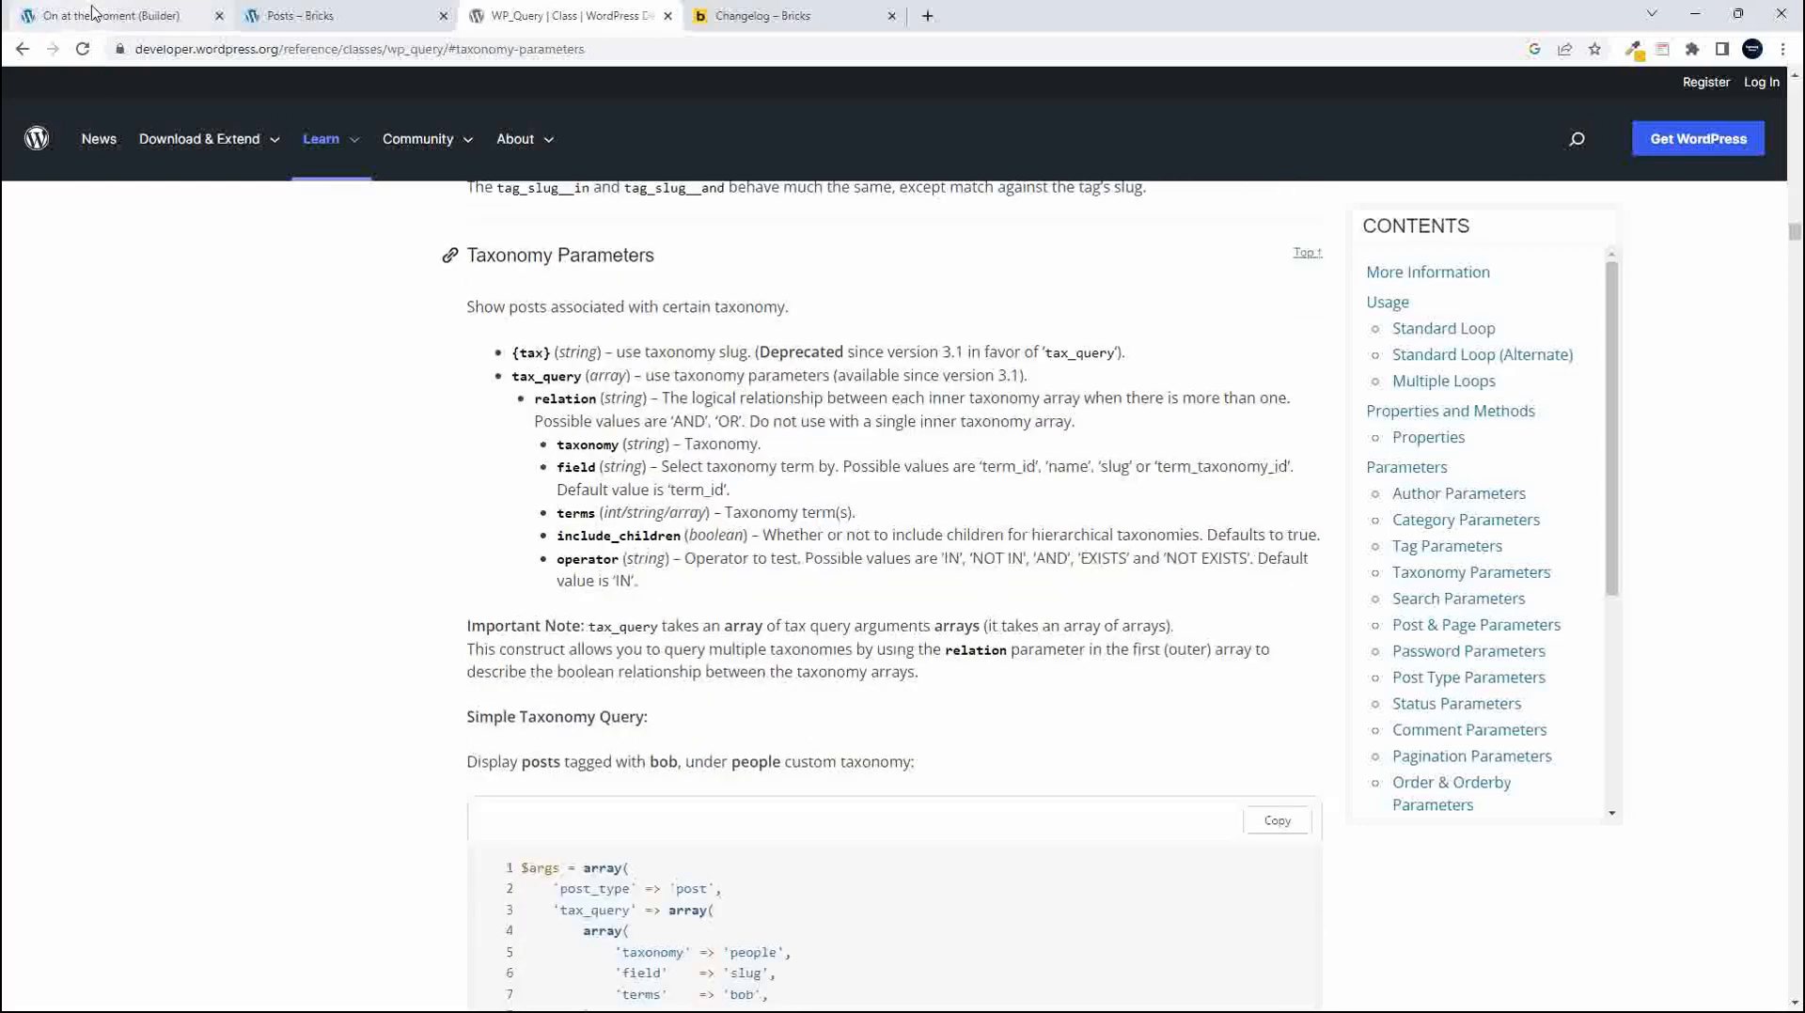
click(57, 16)
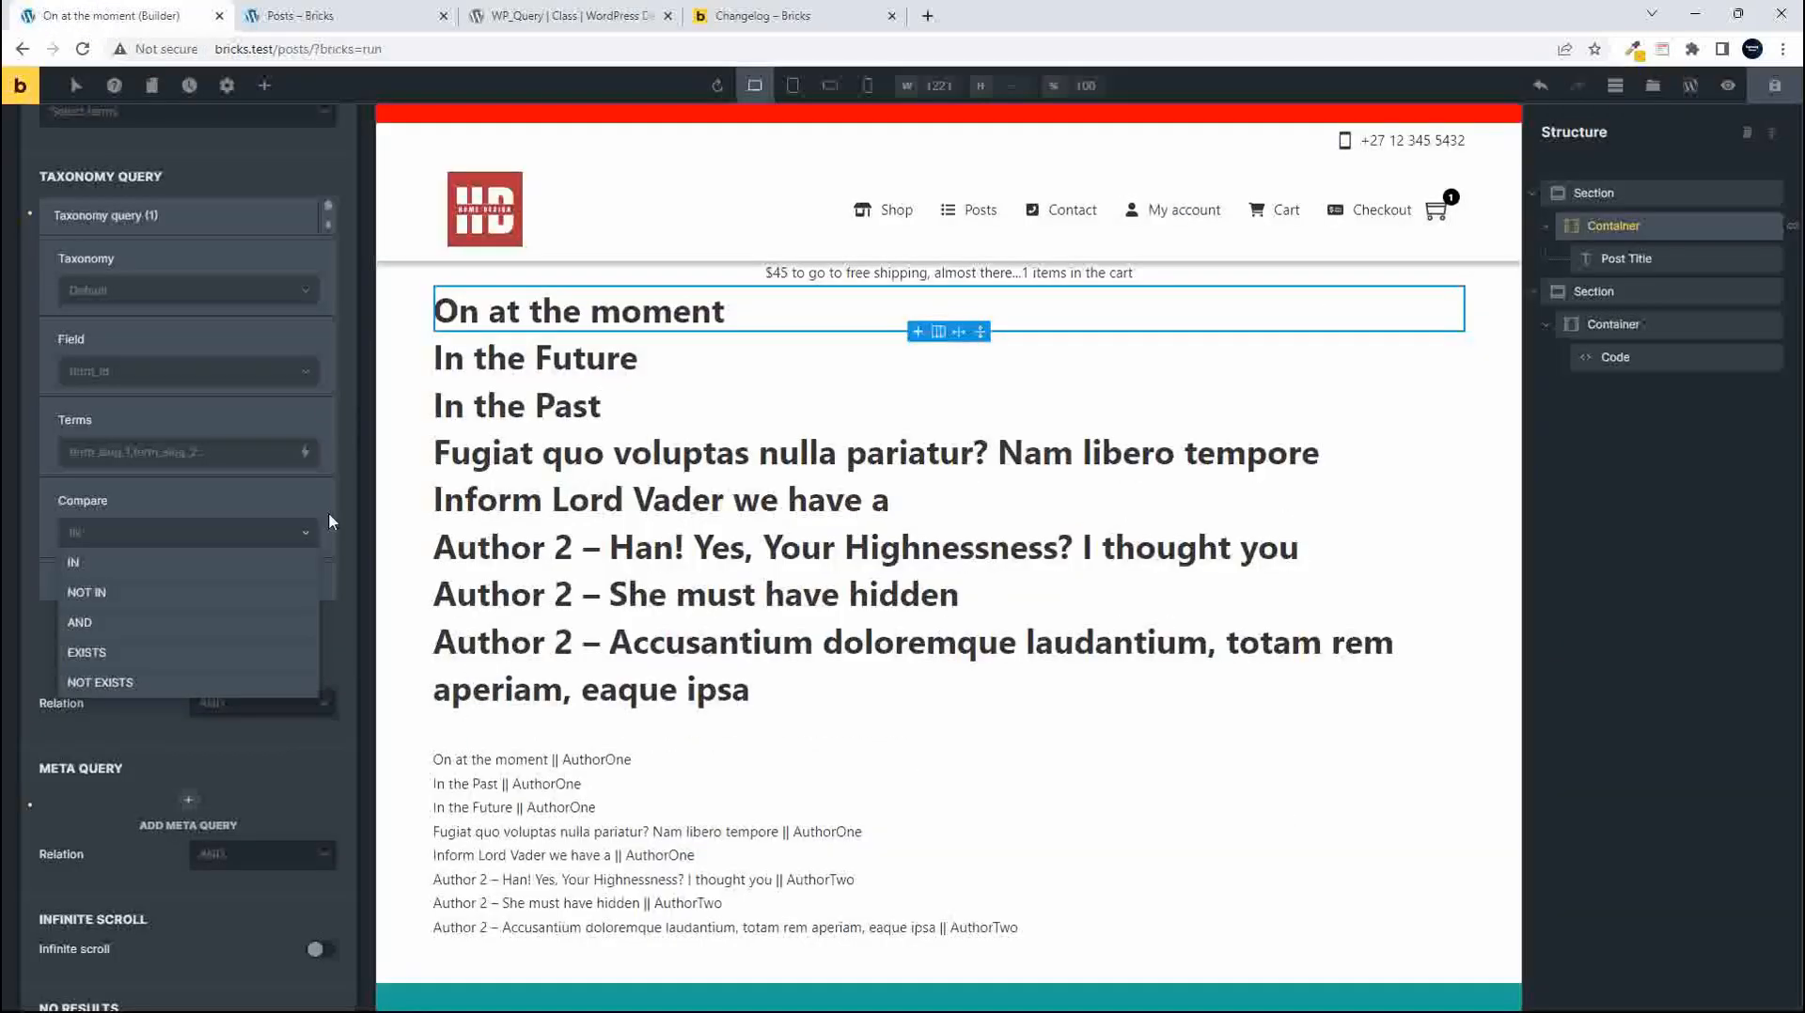
click(329, 221)
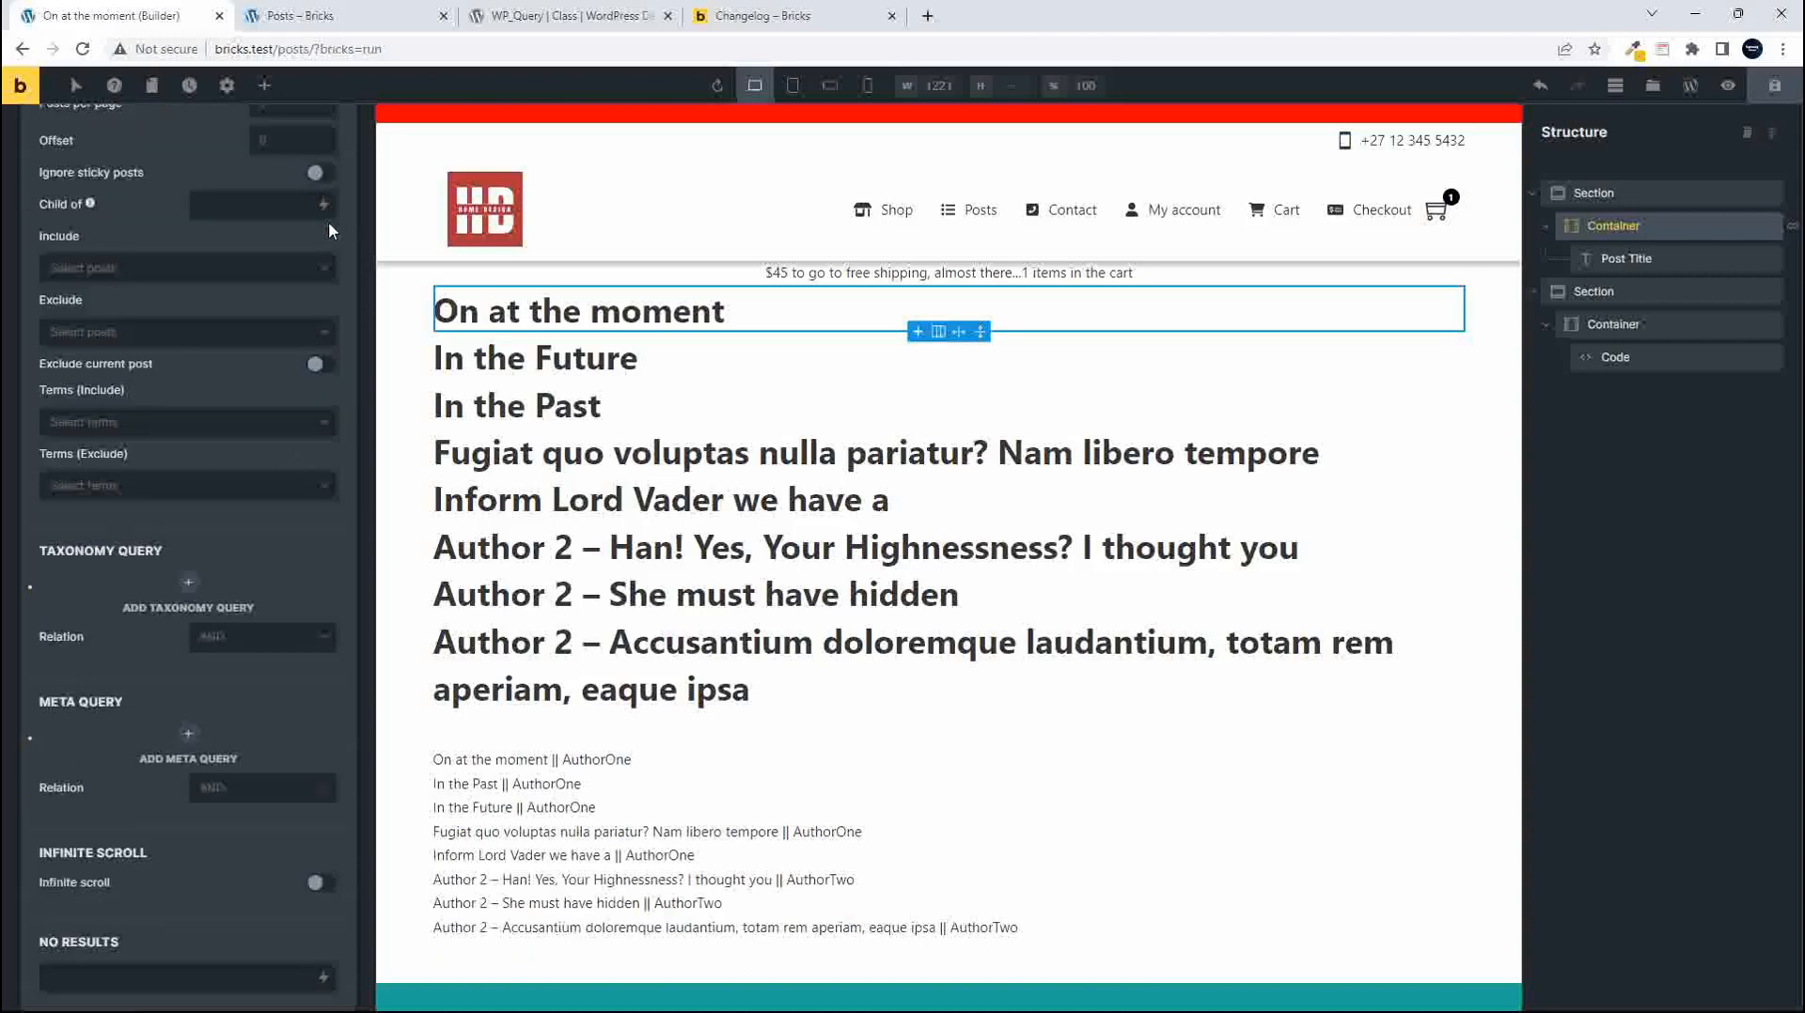
Open the Post & Page Parameters section of the WP_Query reference and read its parameter list
click(559, 16)
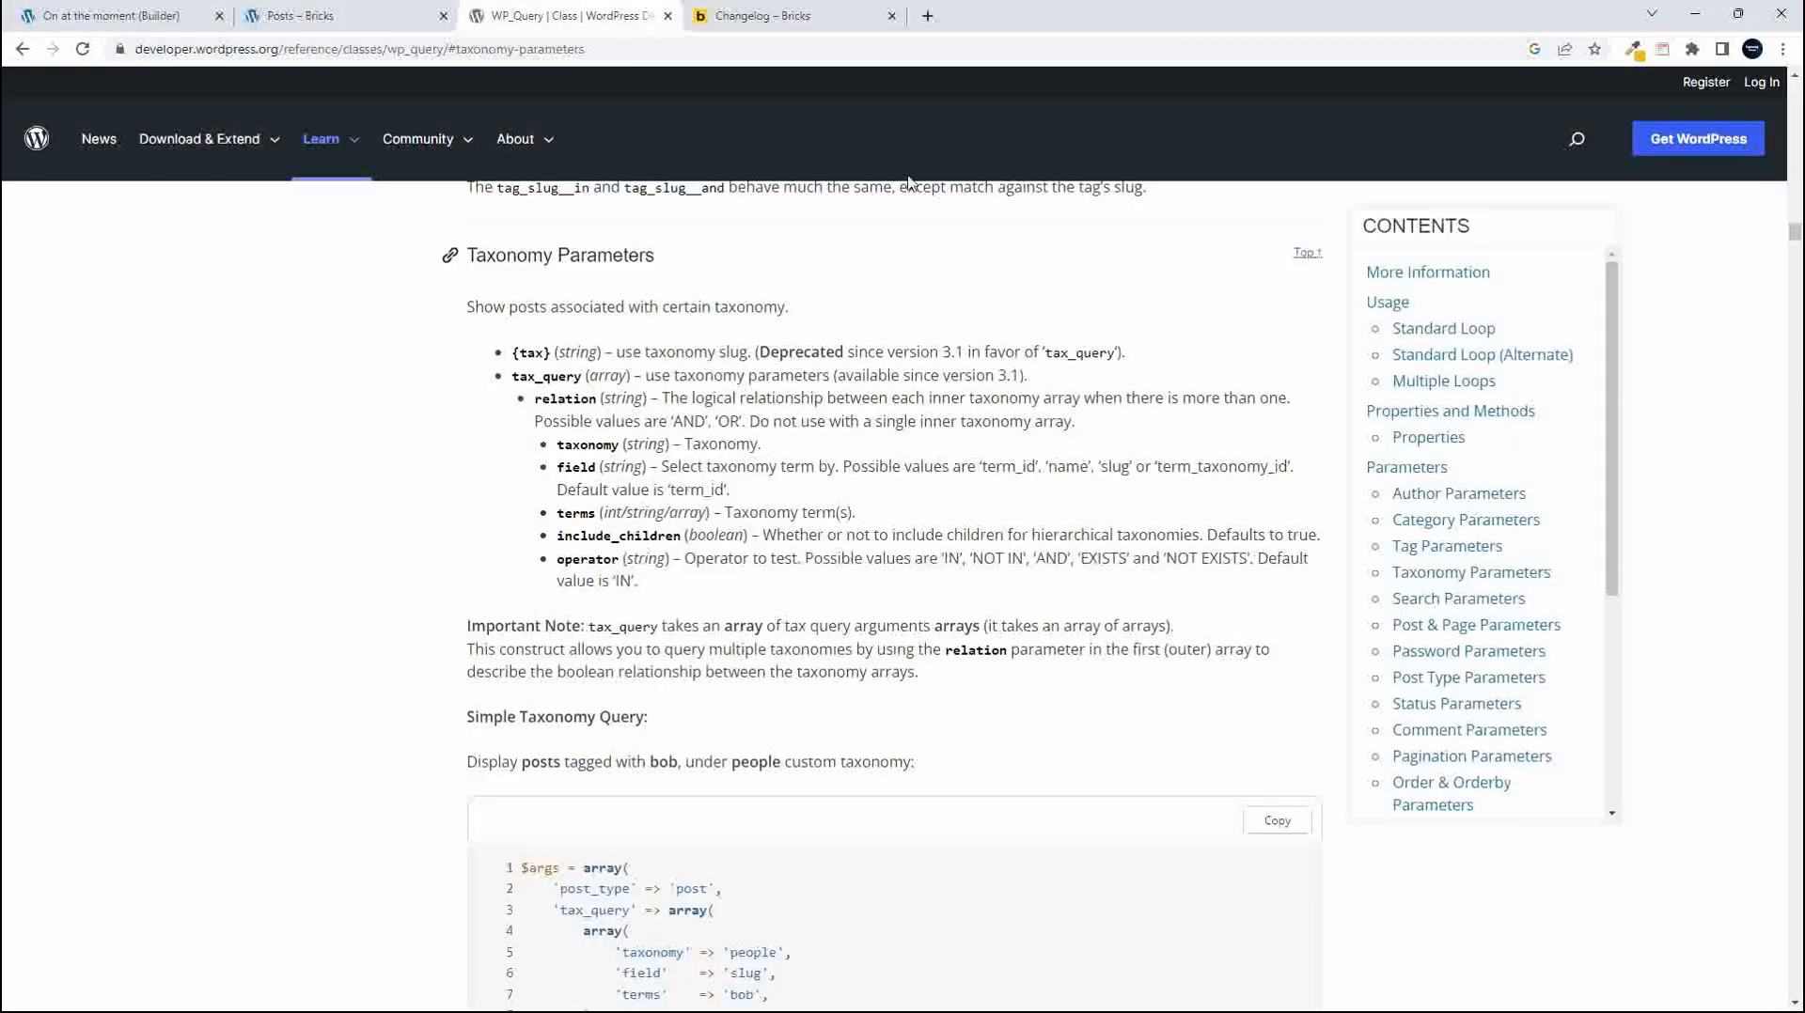
click(1443, 631)
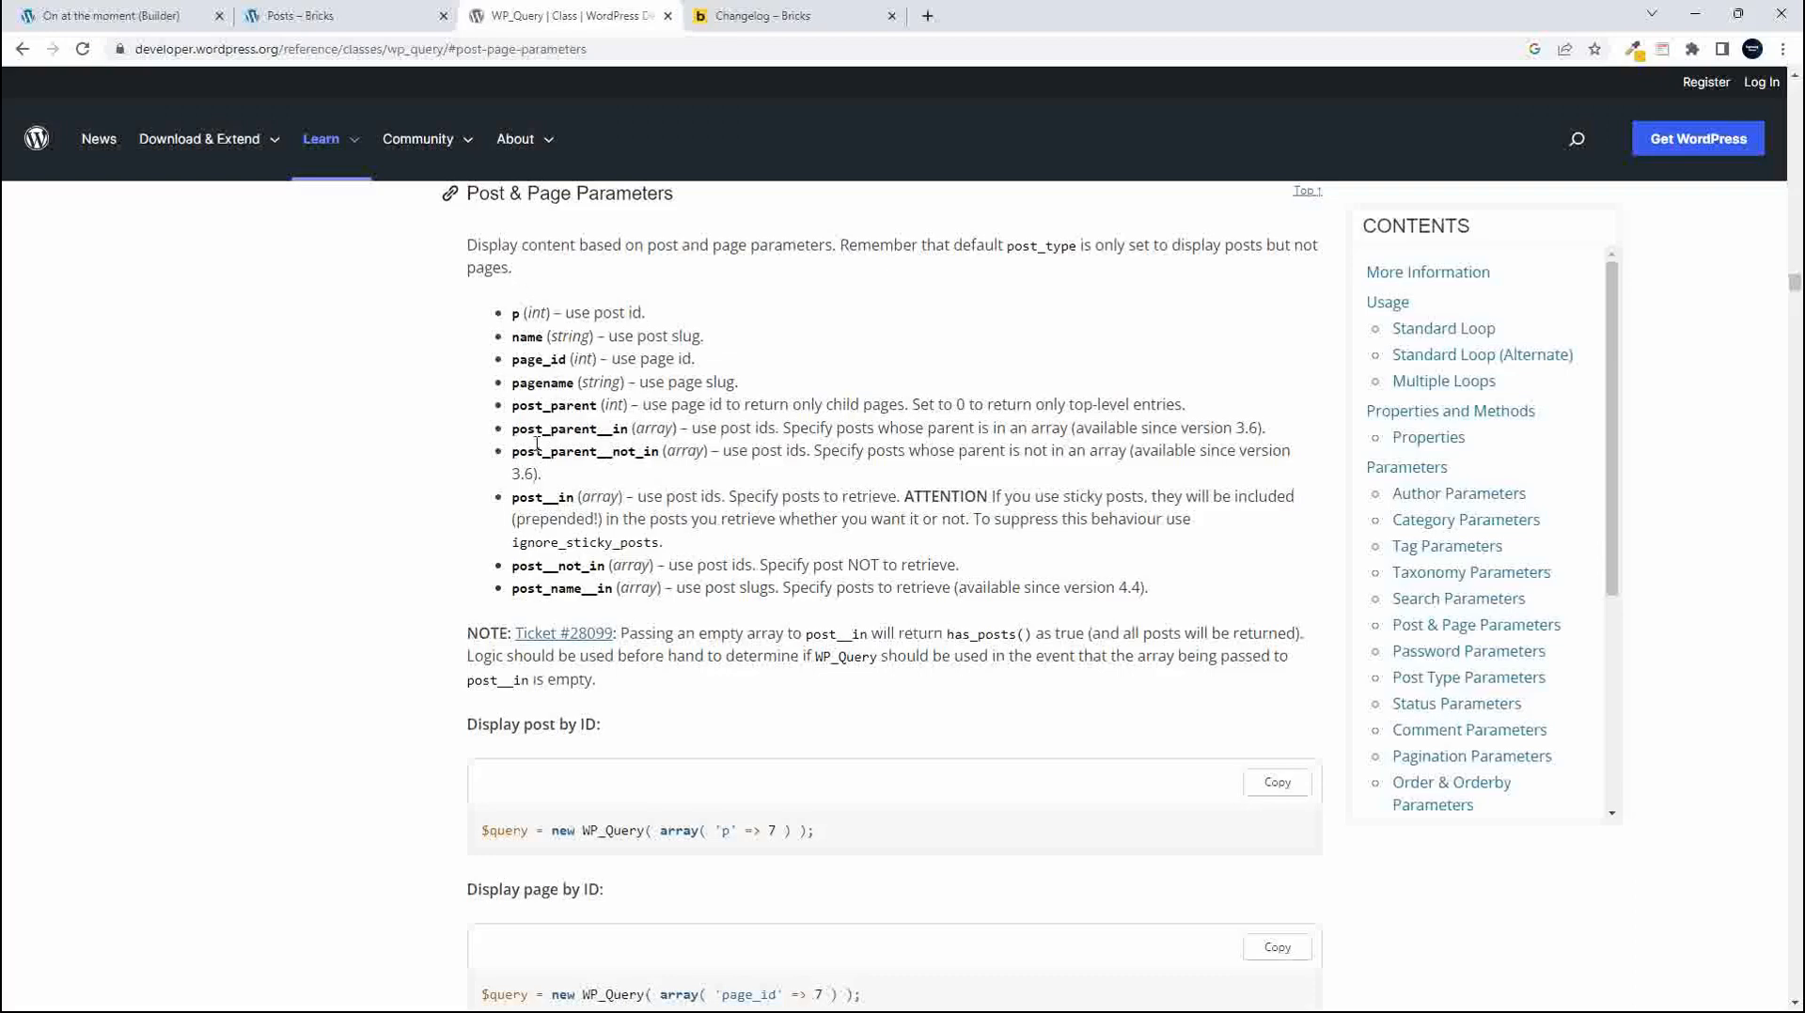
scroll(521, 423, up, 1)
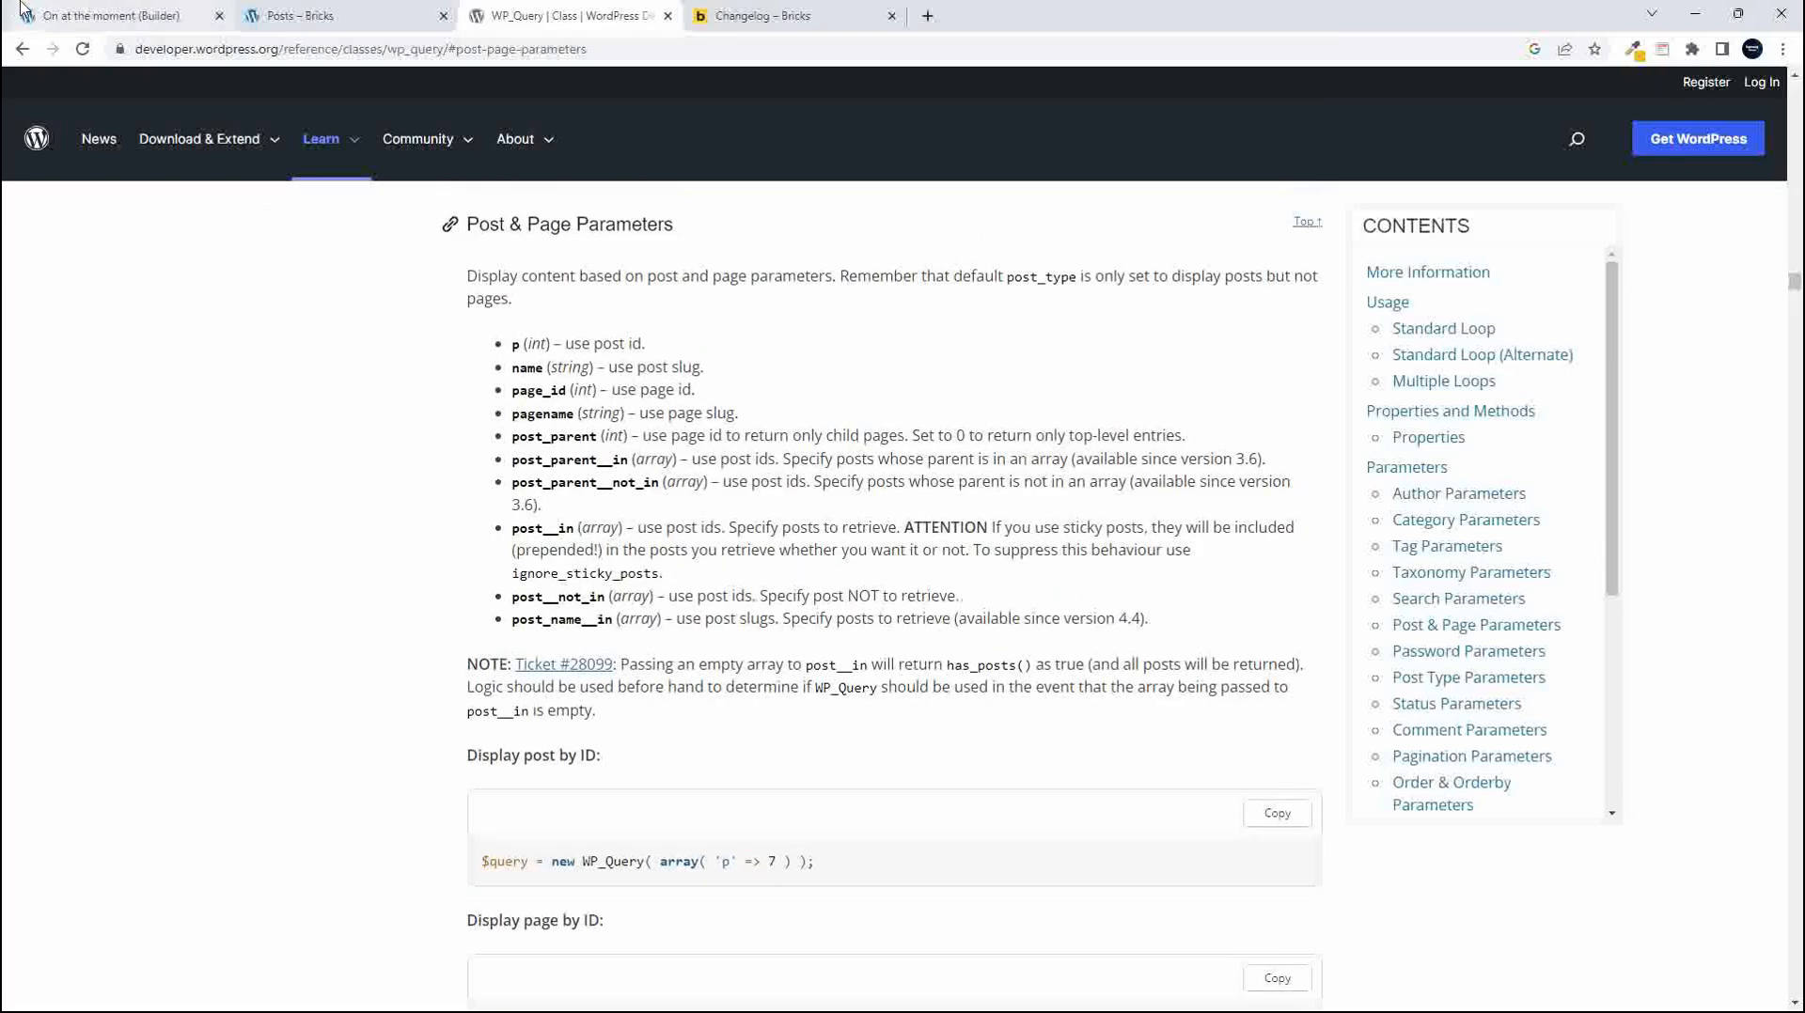
Check the loop container's Post type and Order by choices and its remaining query controls in the builder against the post and page parameters
click(126, 16)
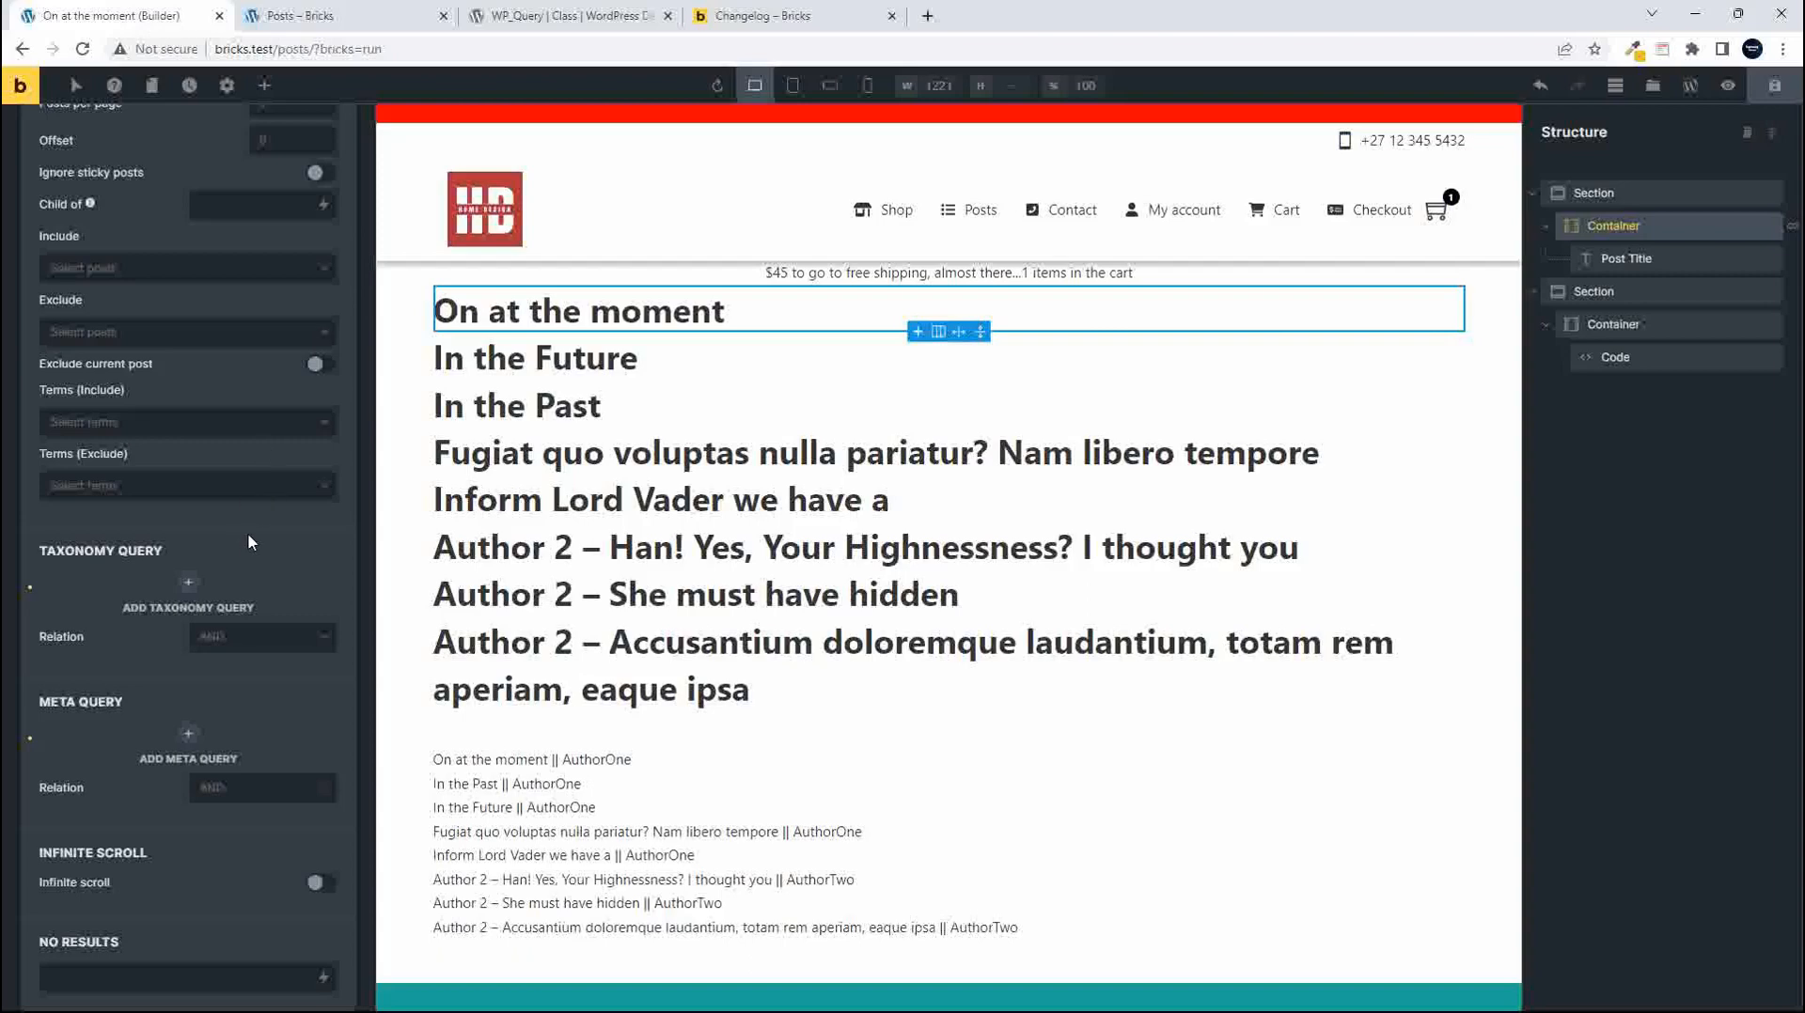
scroll(251, 538, up, 5)
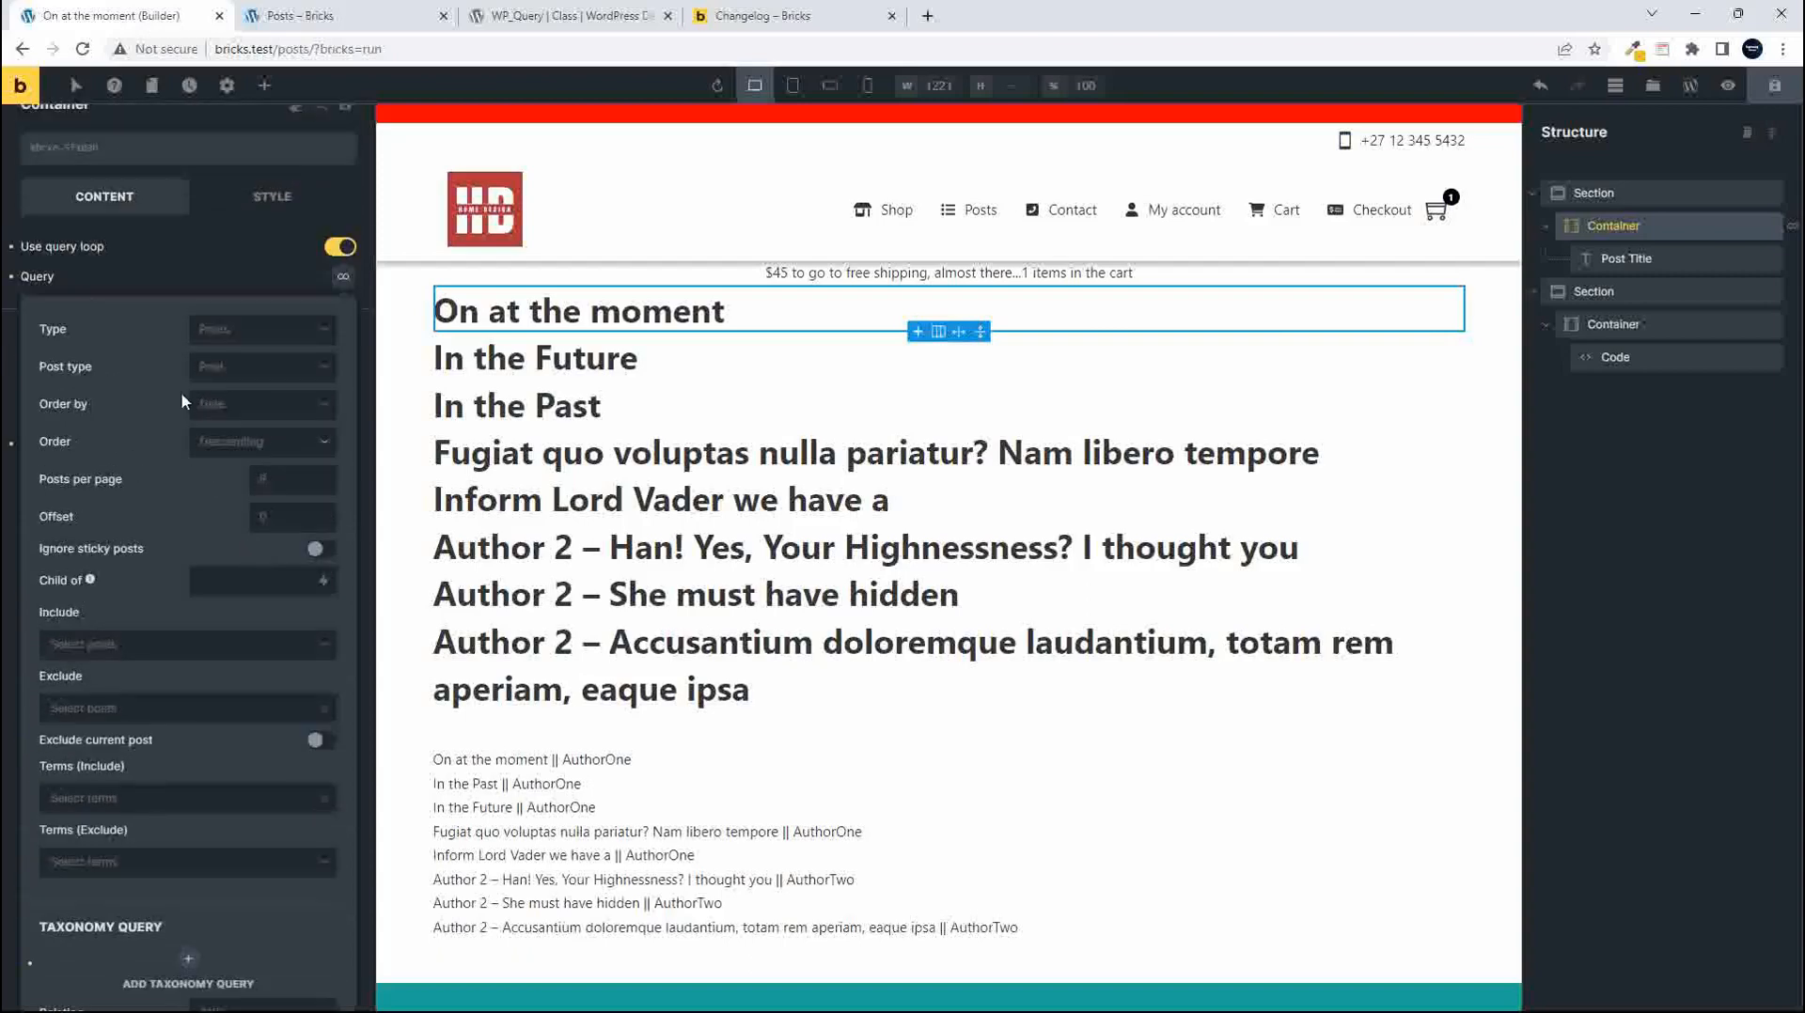
click(266, 370)
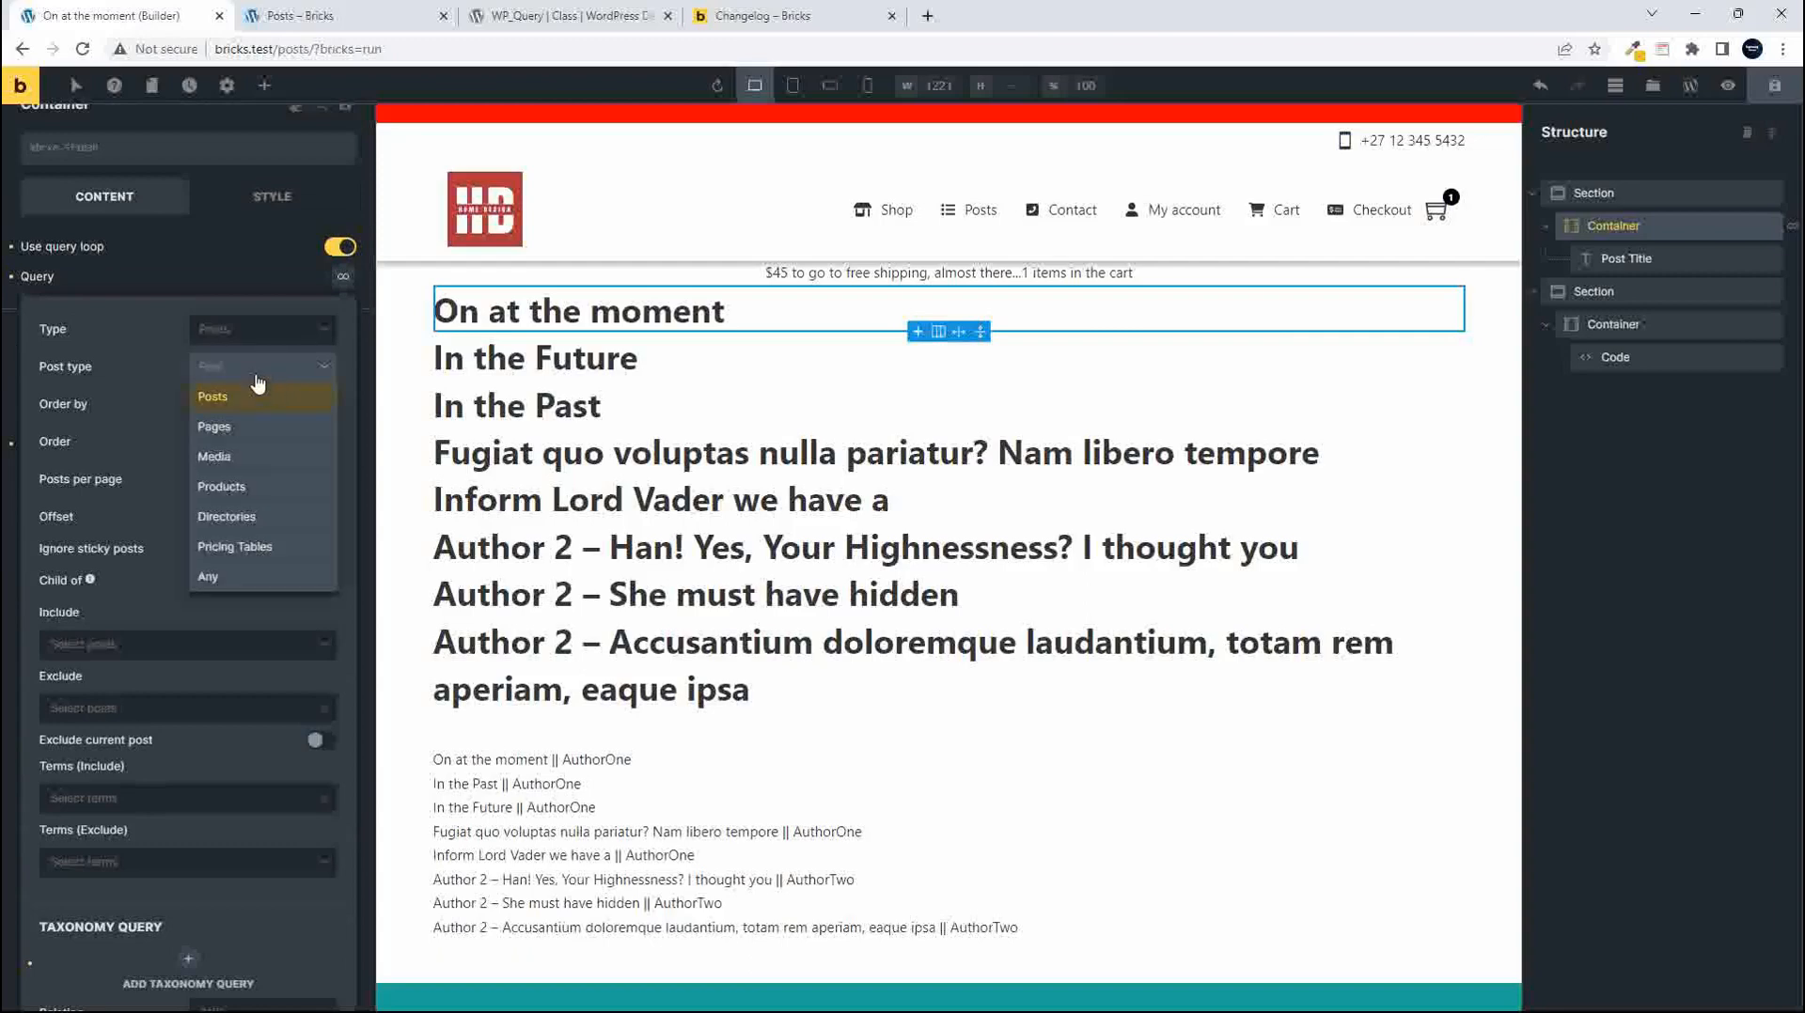
click(252, 378)
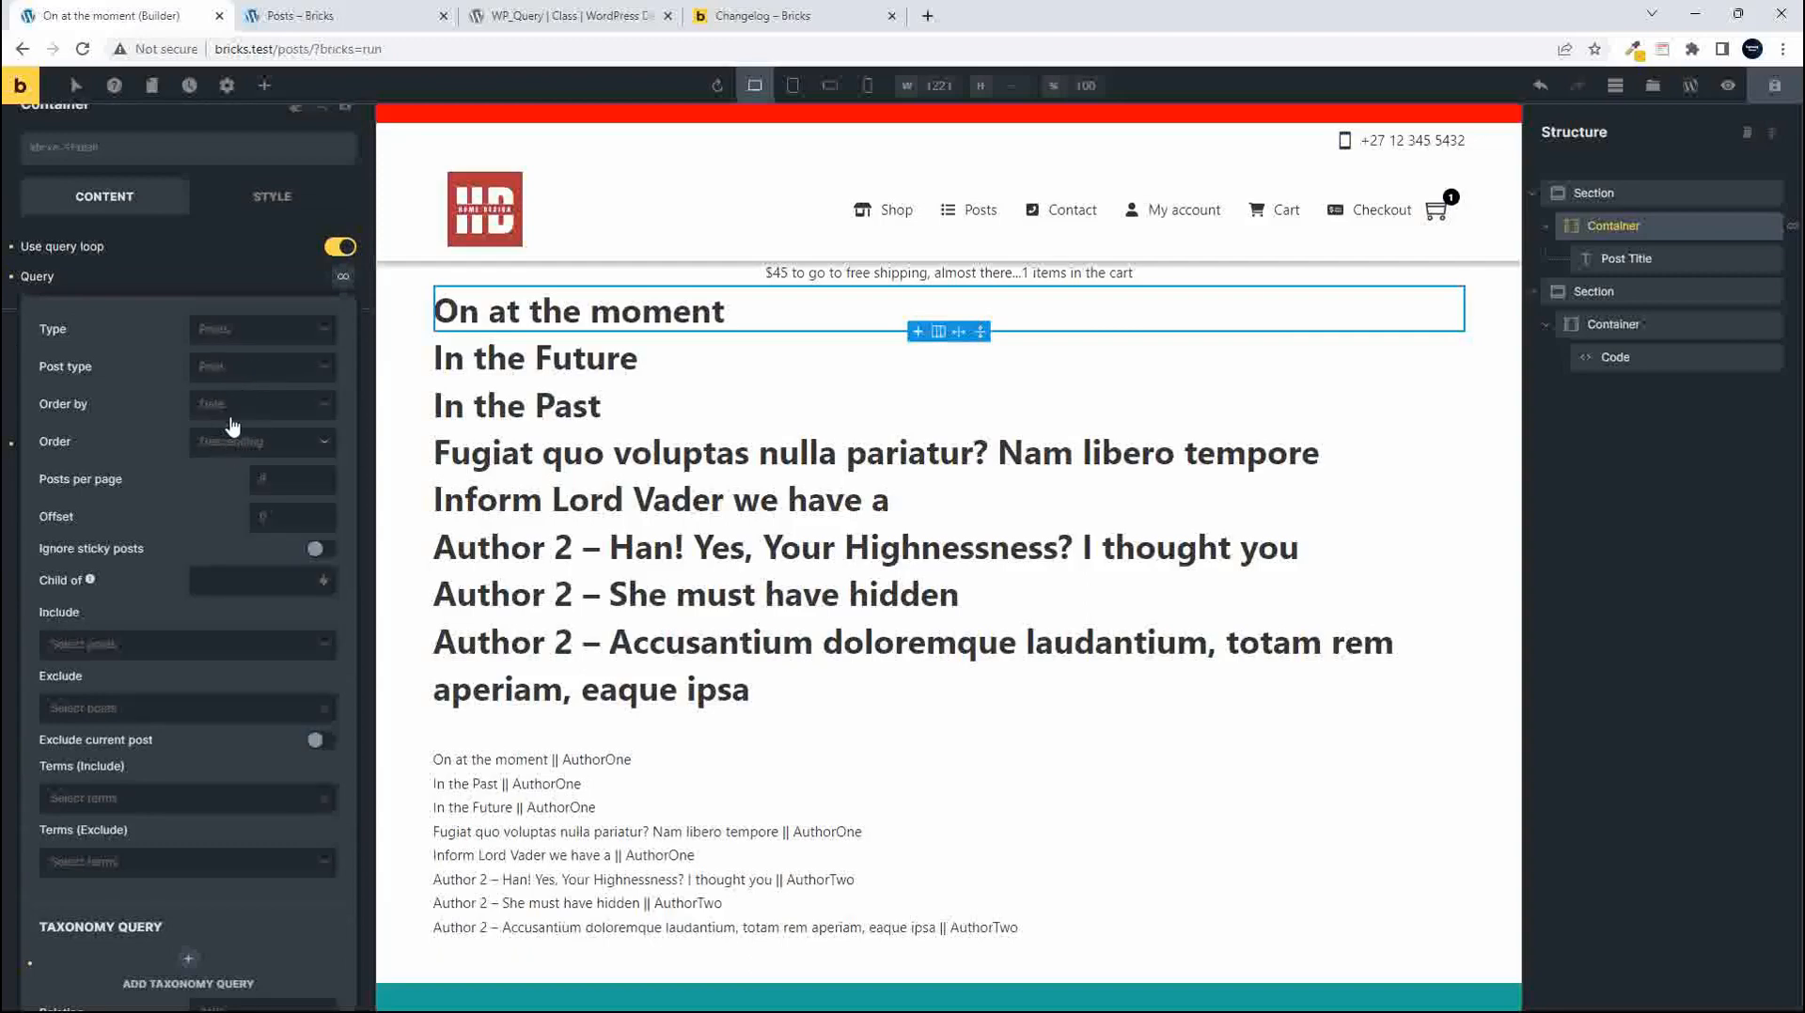
click(235, 411)
scroll(265, 552, up, 2)
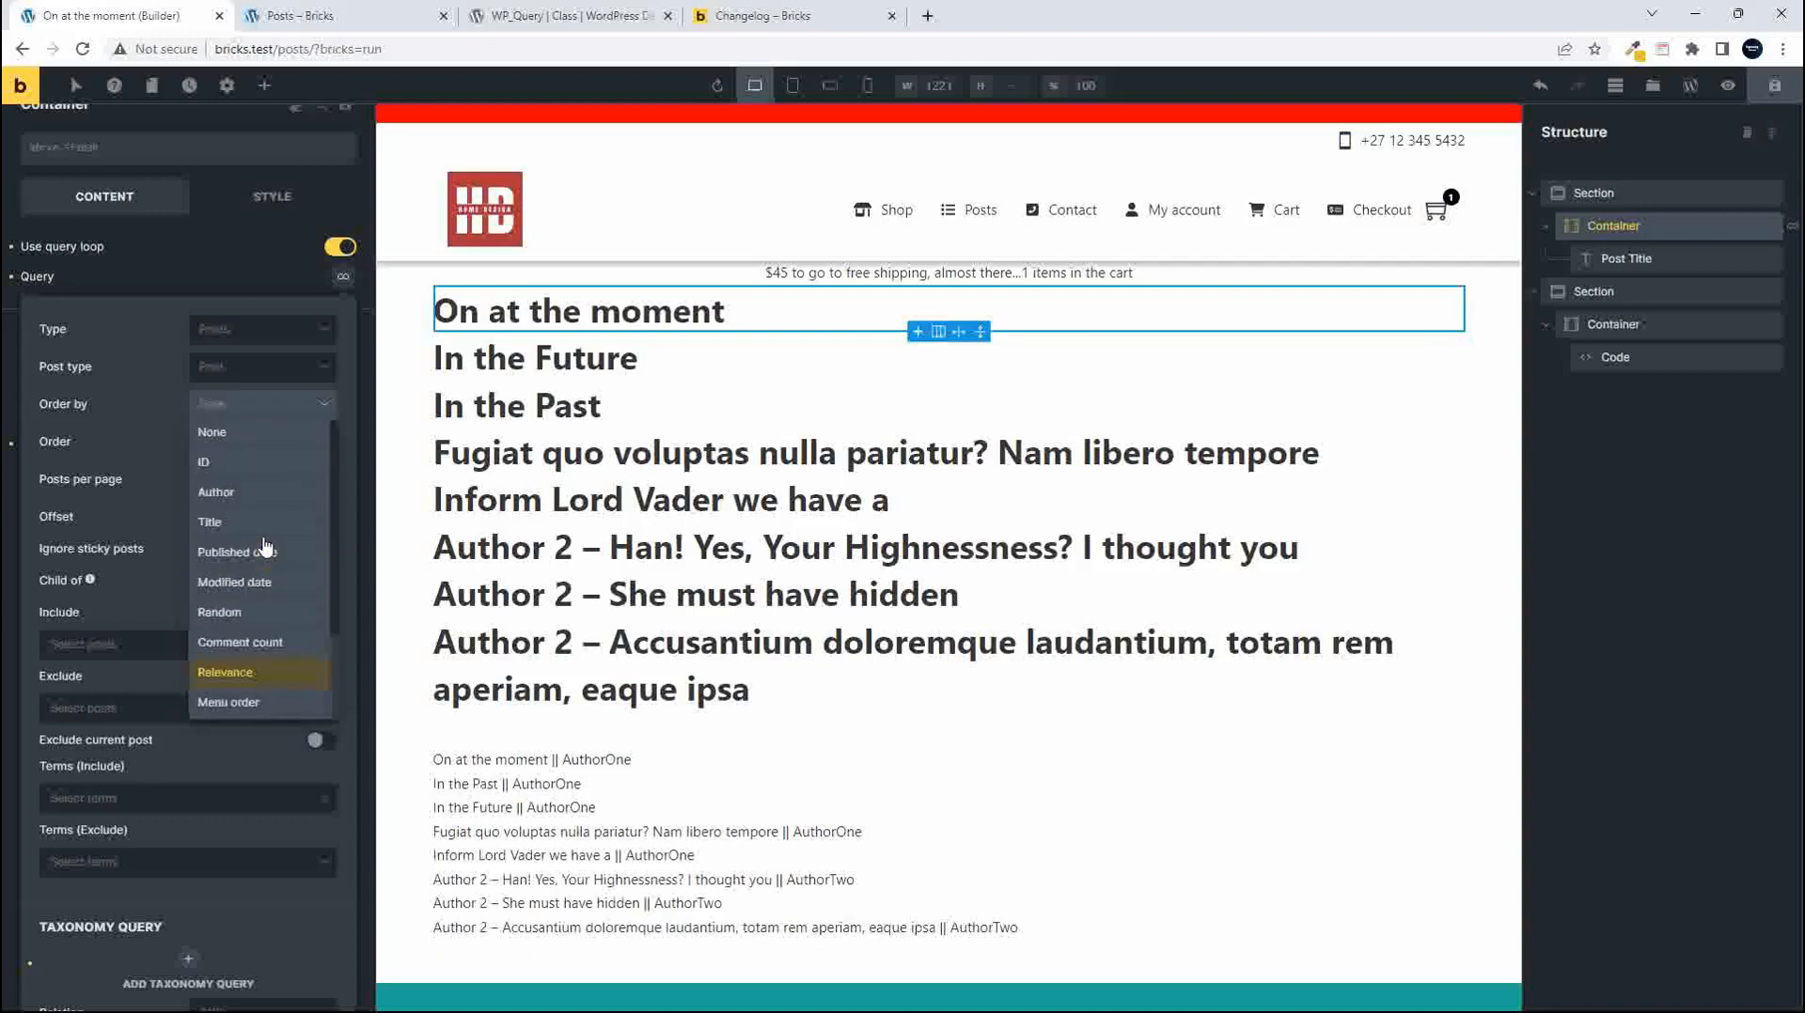
click(181, 373)
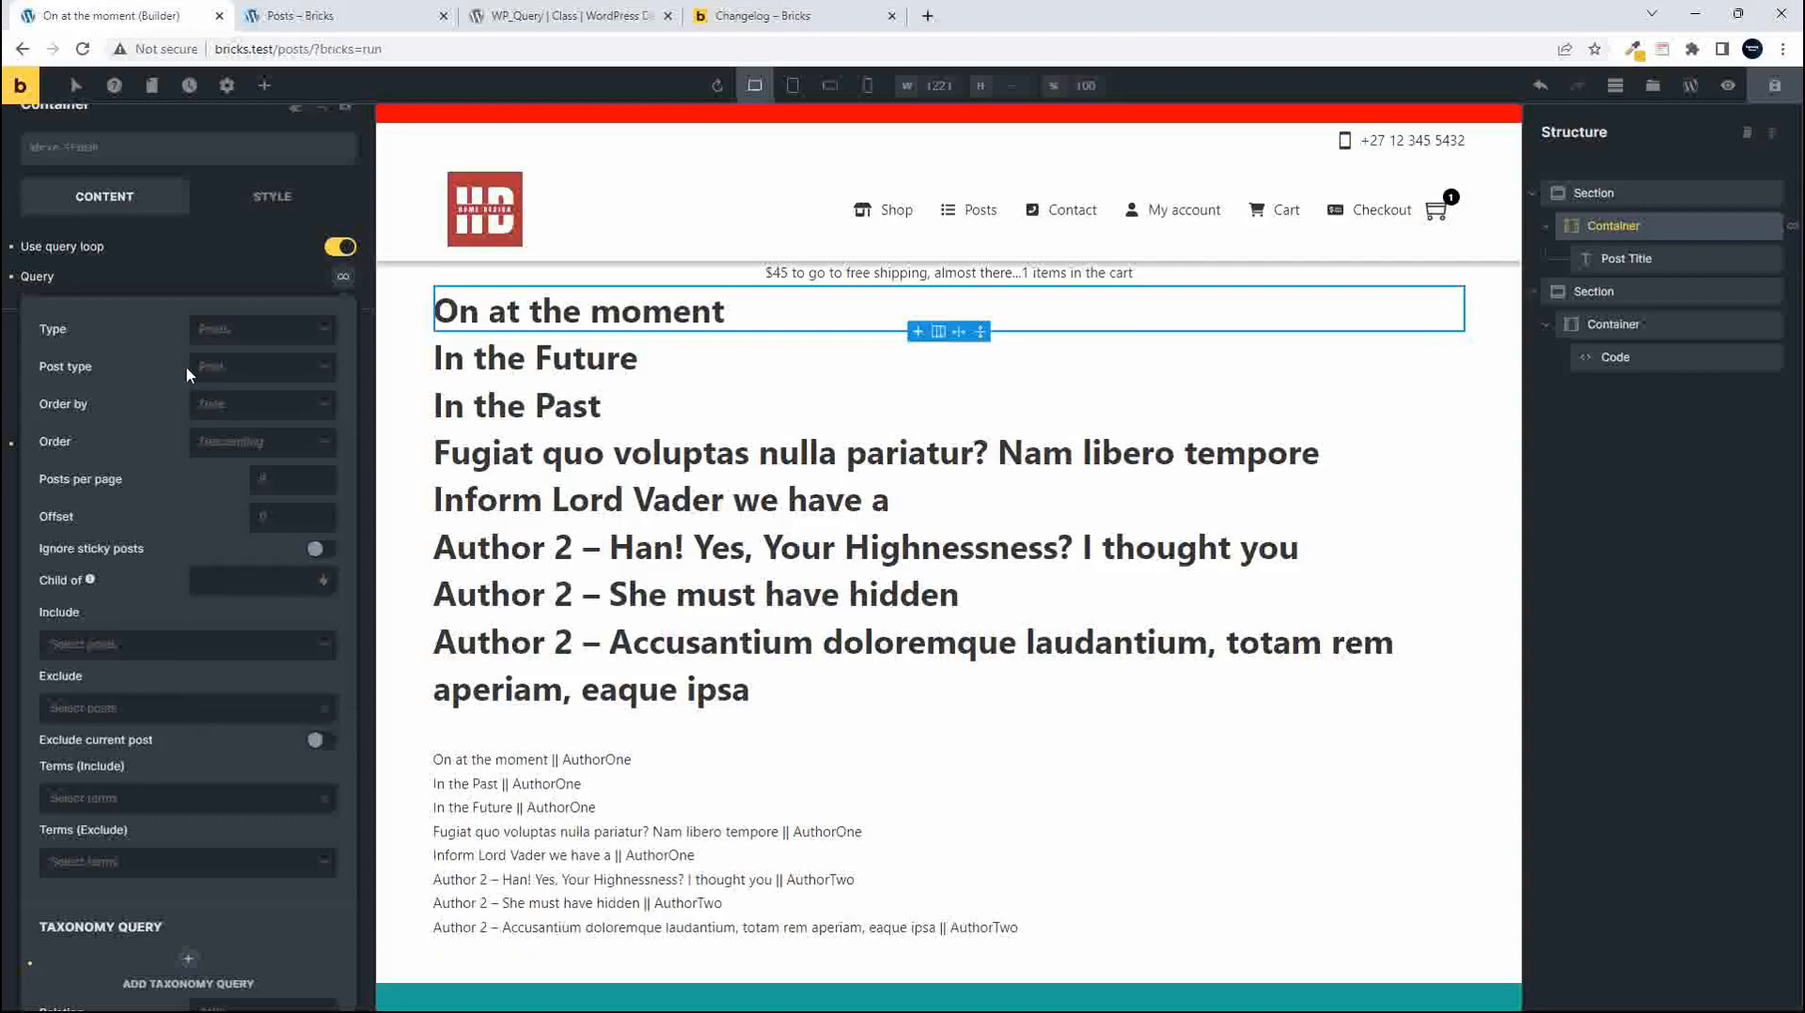
scroll(179, 459, up, 1)
scroll(172, 461, down, 1)
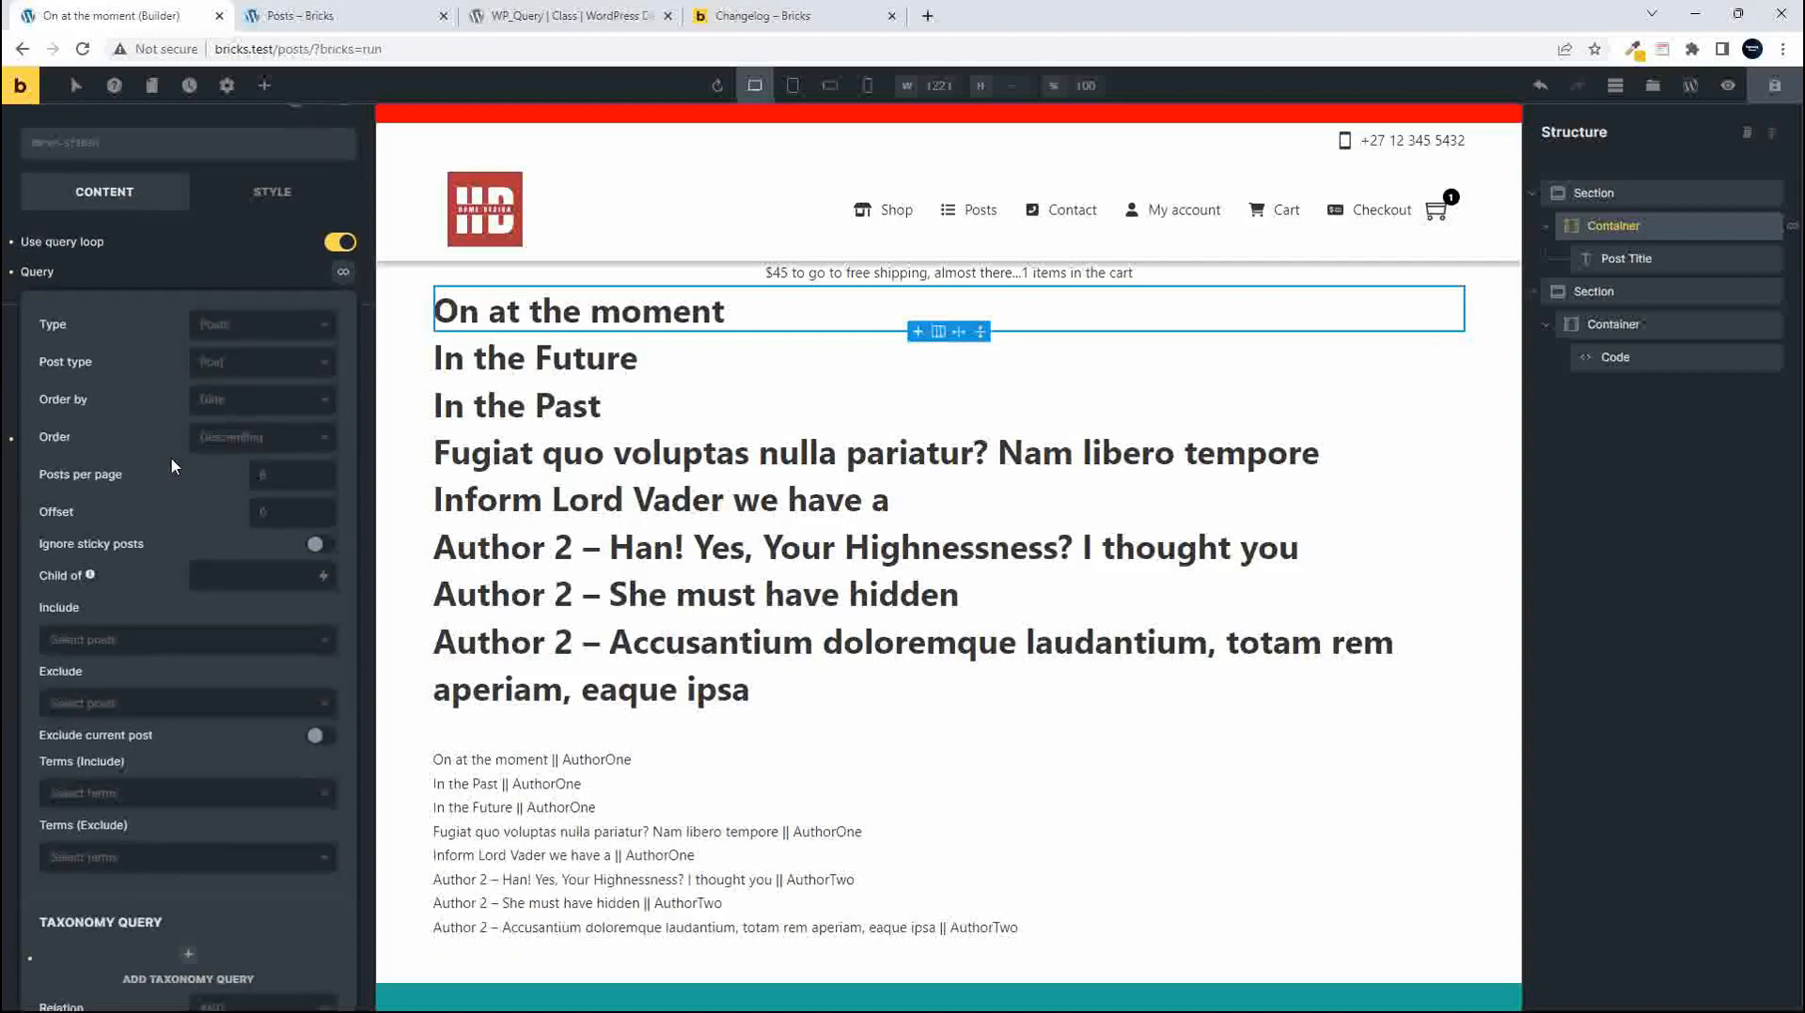
scroll(172, 467, down, 4)
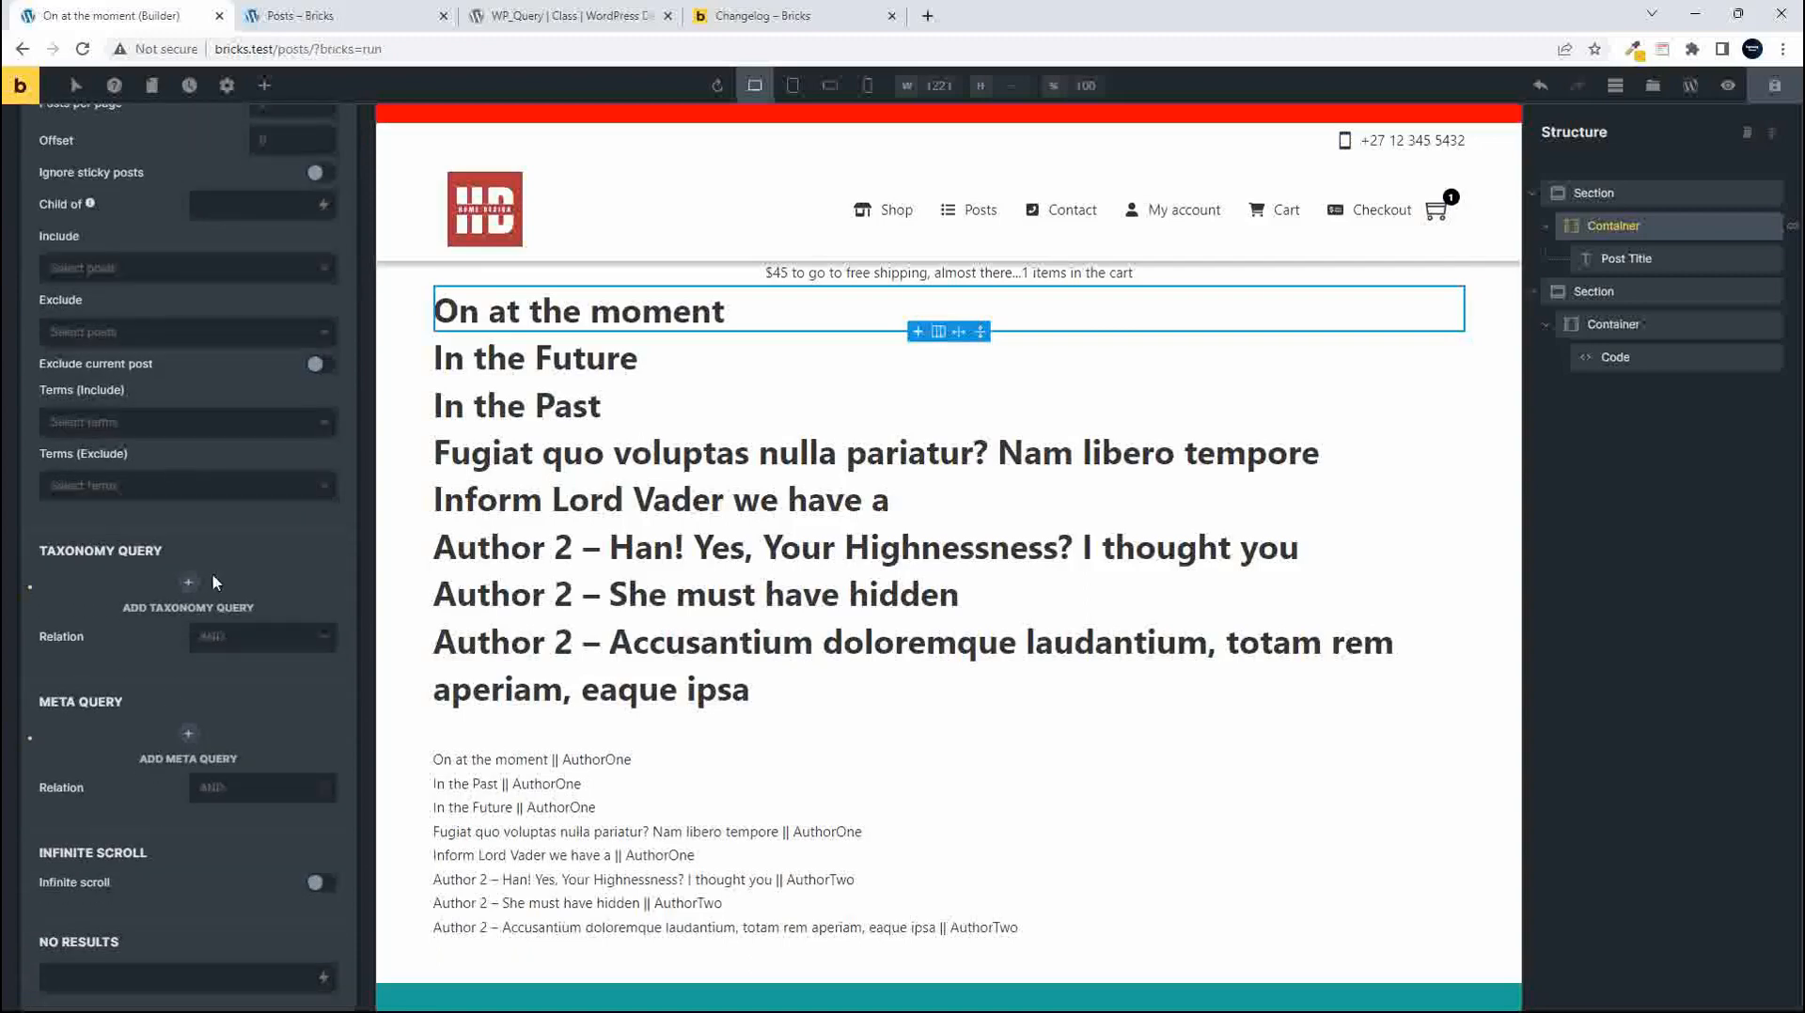
scroll(145, 764, up, 5)
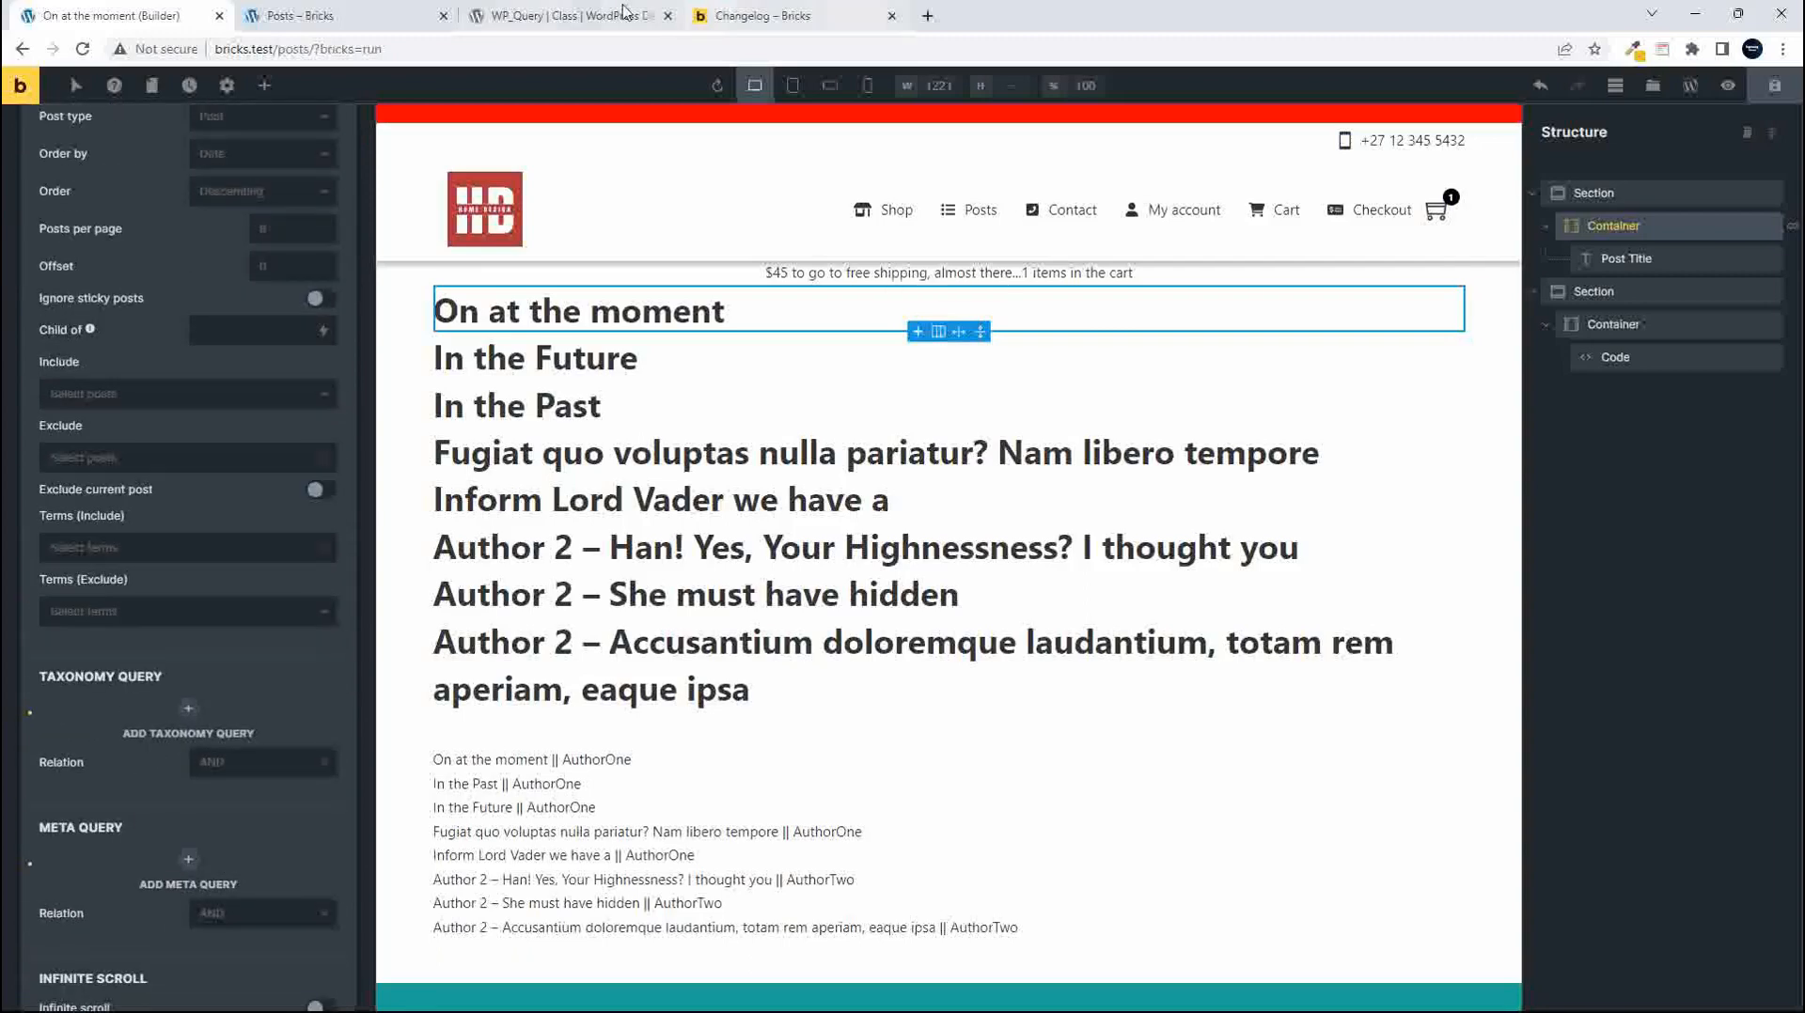
Open the Password Parameters section of the WP_Query reference, and check the builder's query controls and Order by choices for a password option
click(545, 16)
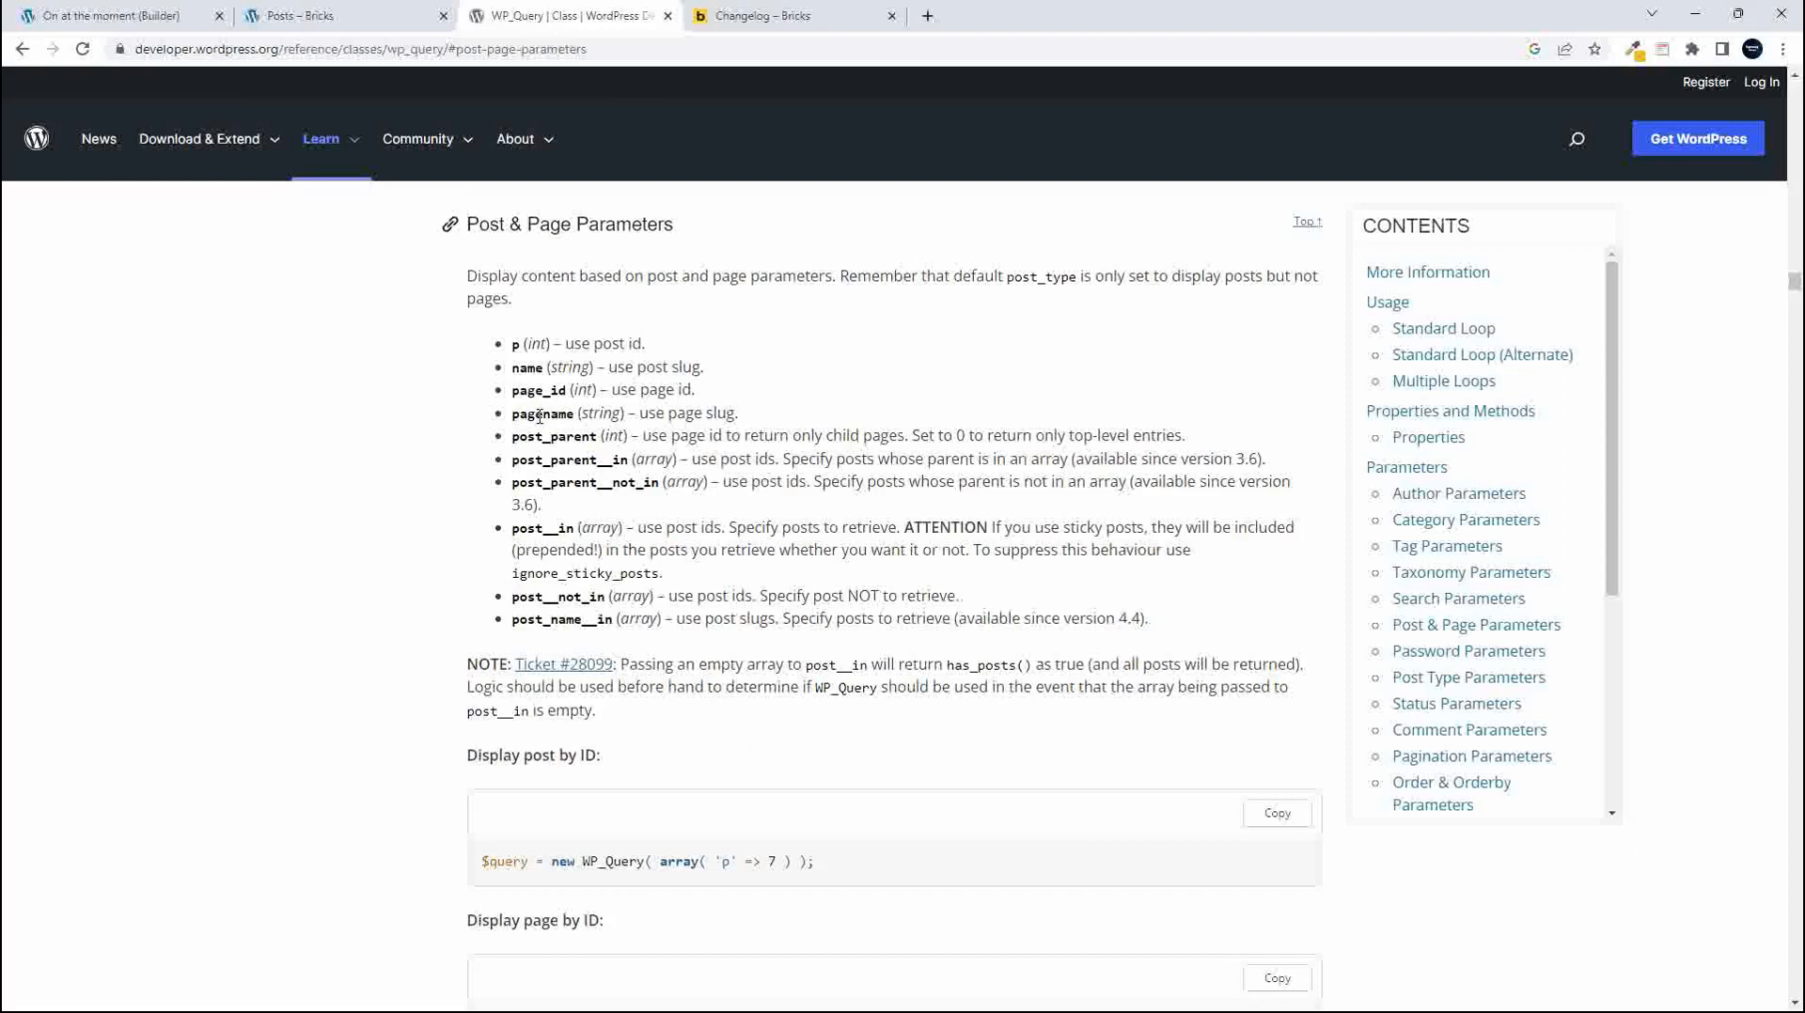
click(1430, 656)
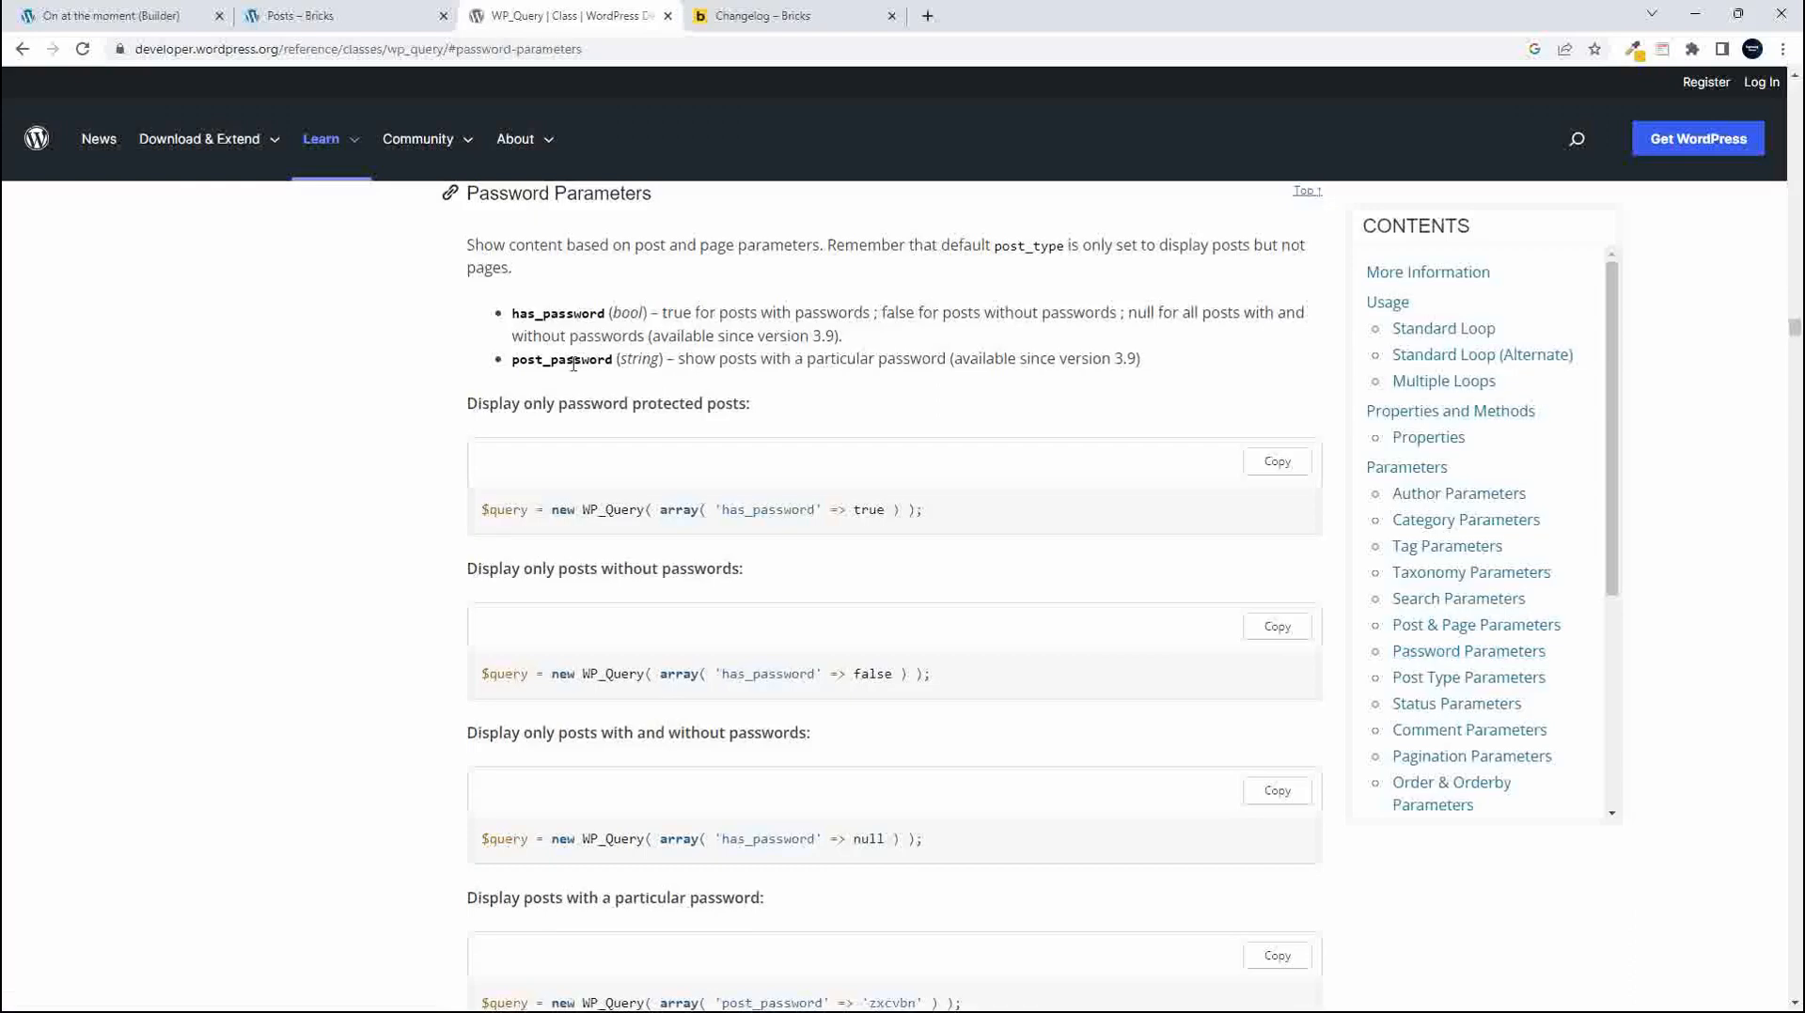
click(156, 24)
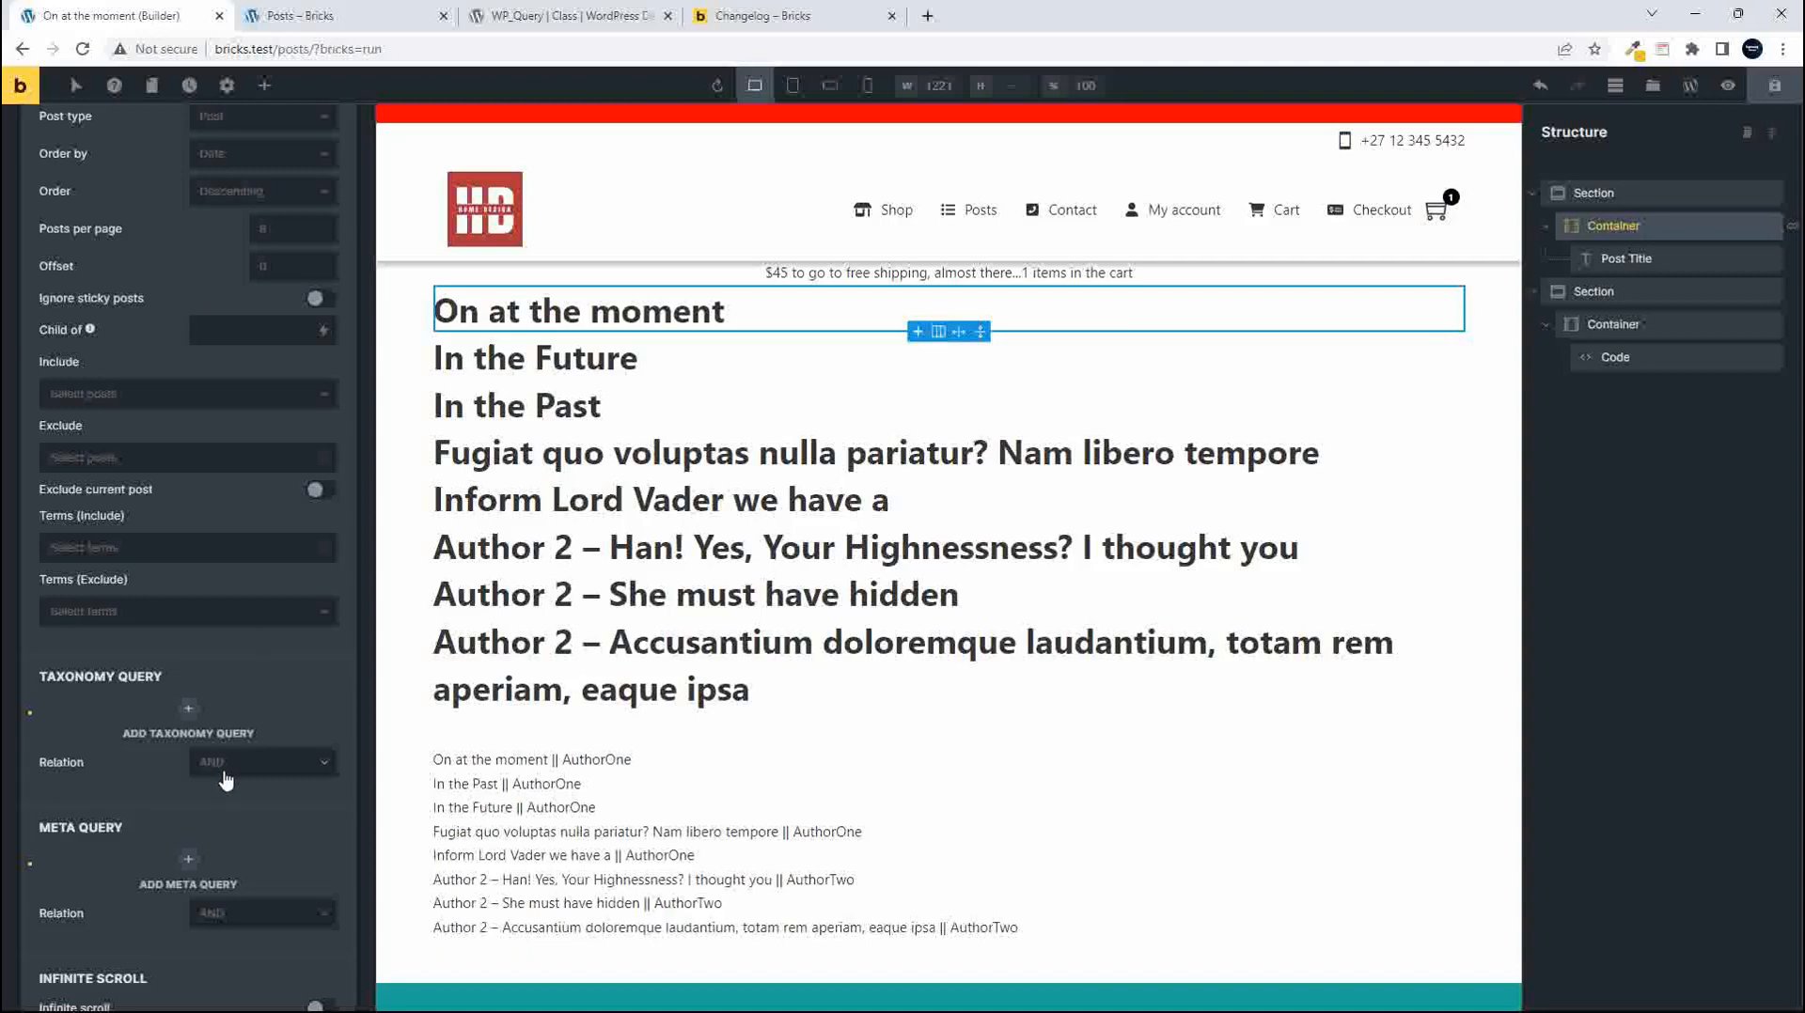
scroll(186, 256, up, 1)
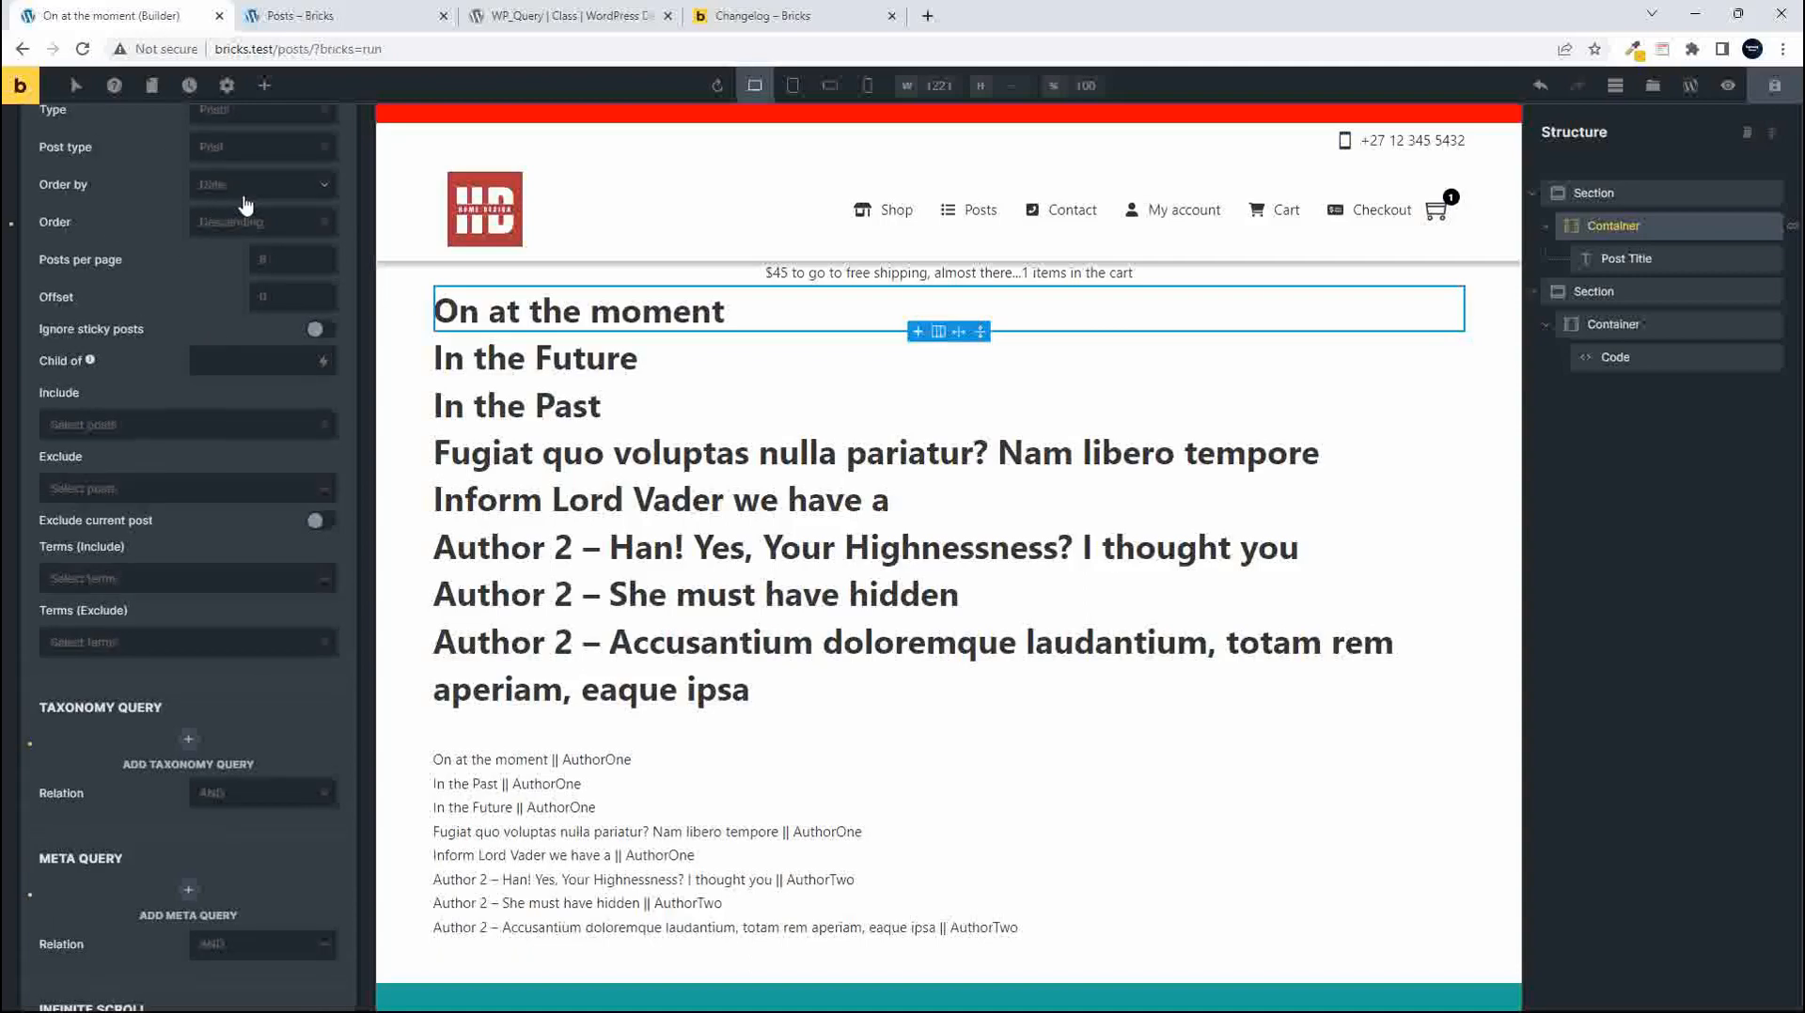
click(244, 193)
scroll(265, 399, down, 2)
scroll(263, 403, down, 4)
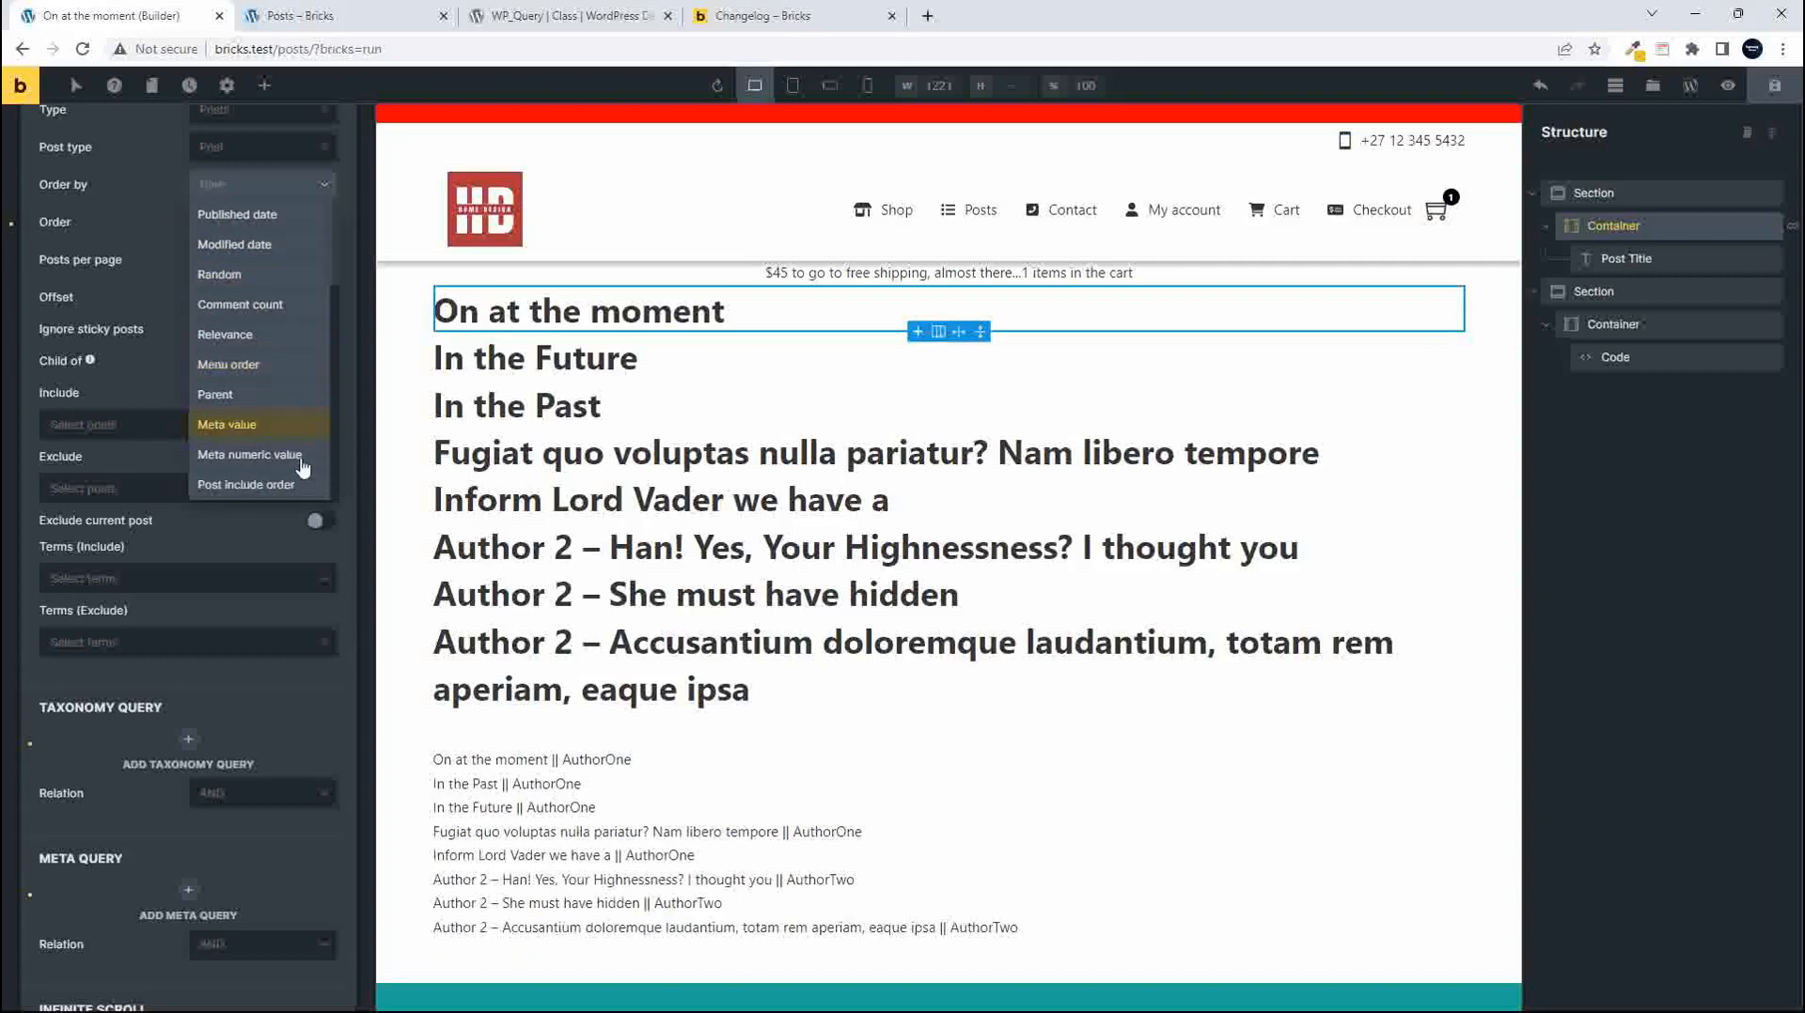
scroll(205, 464, up, 5)
click(167, 427)
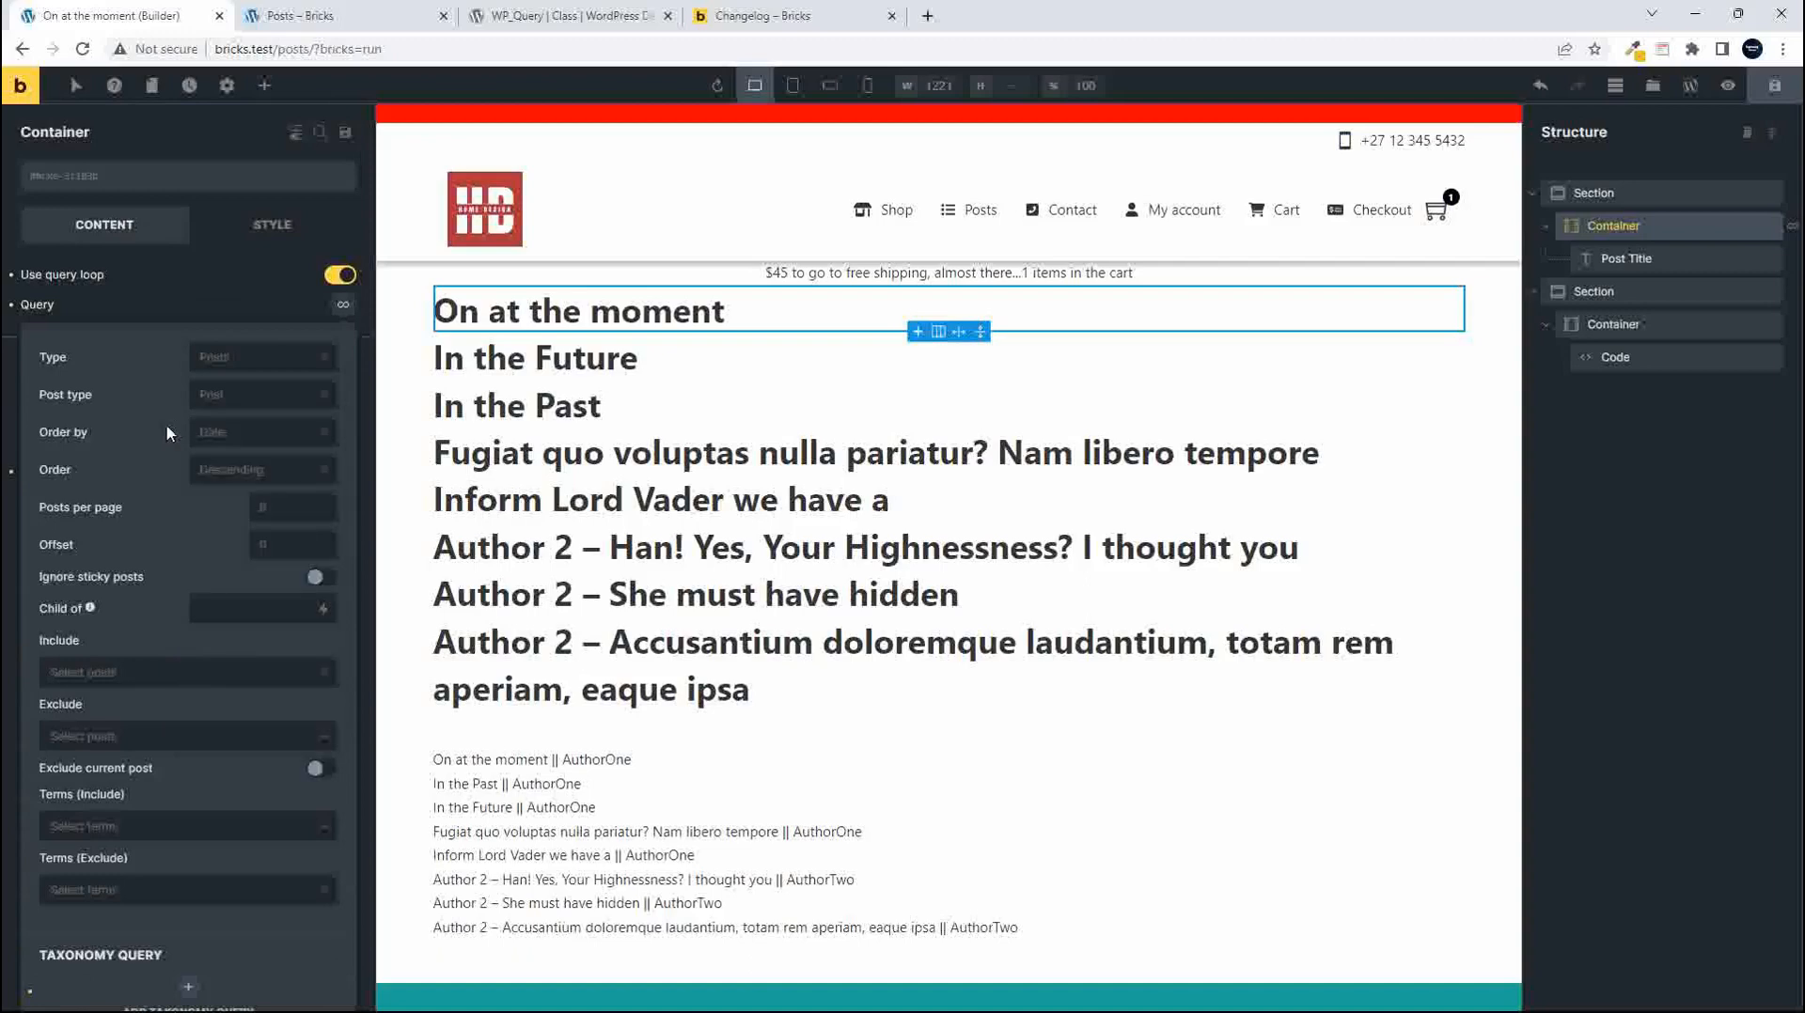
Inspect the Post type and Type choices of the loop container's query for a password option
click(229, 411)
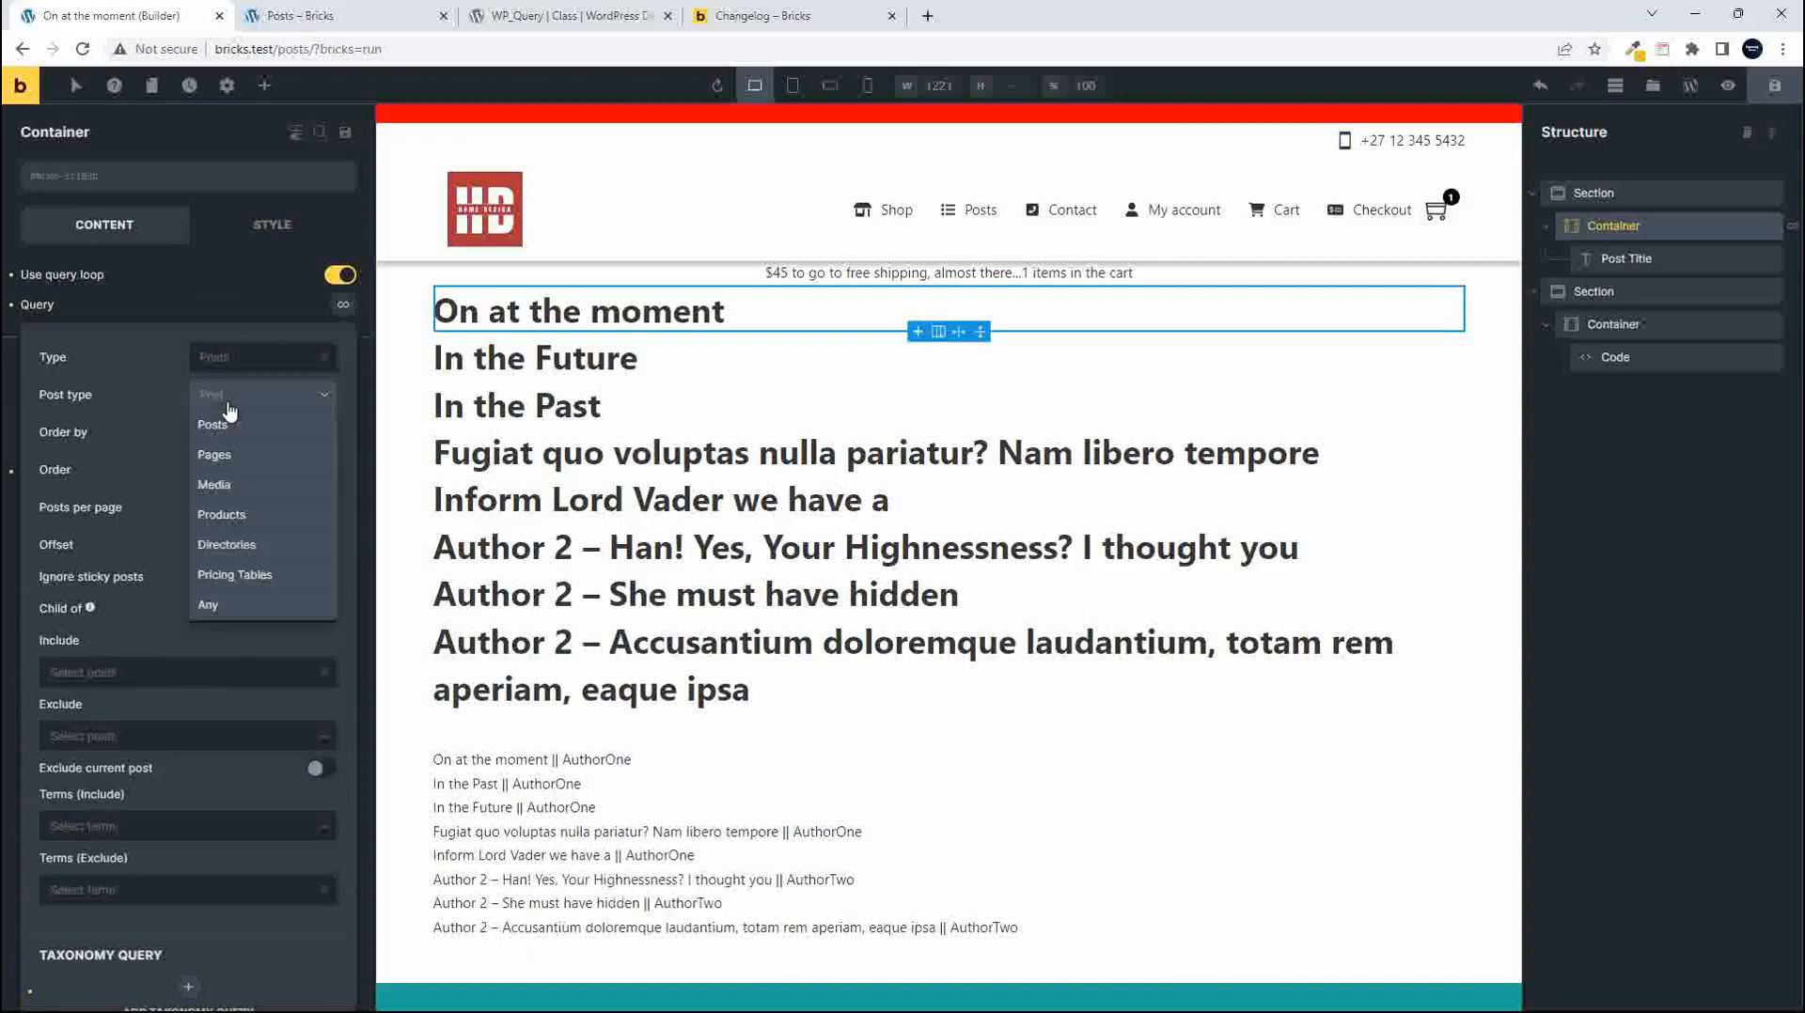
click(149, 403)
click(255, 360)
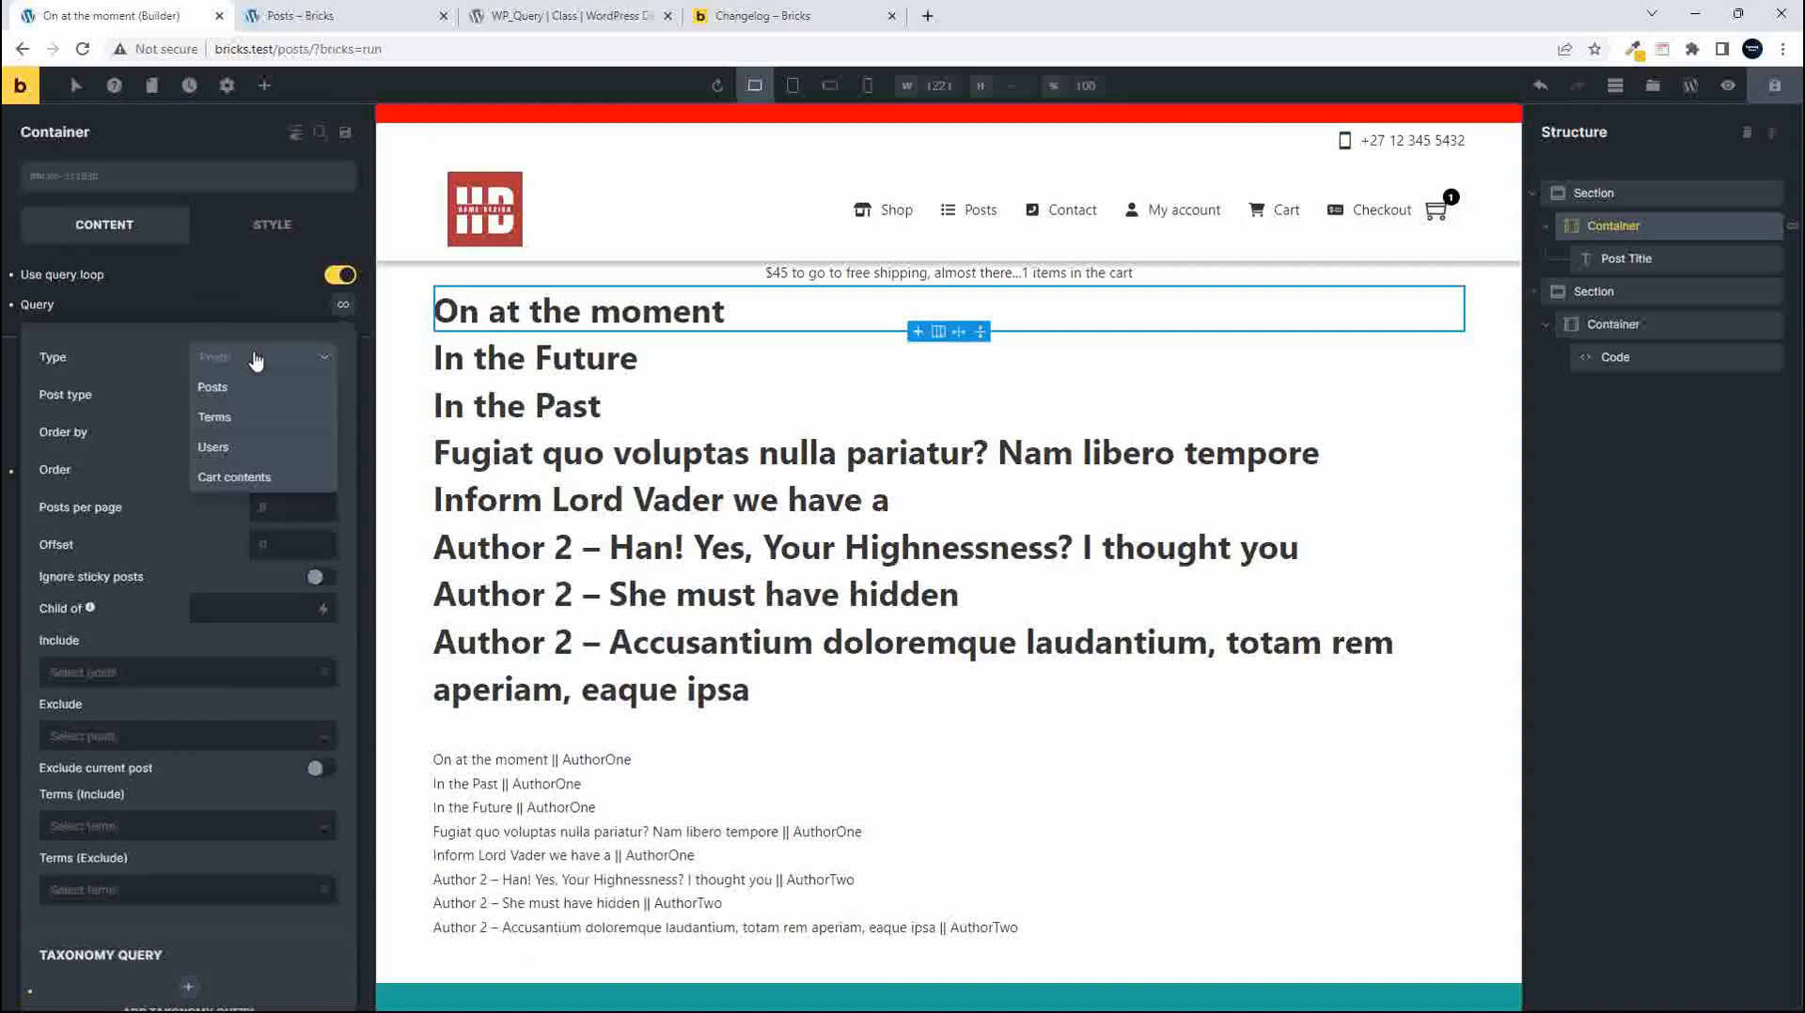
click(148, 358)
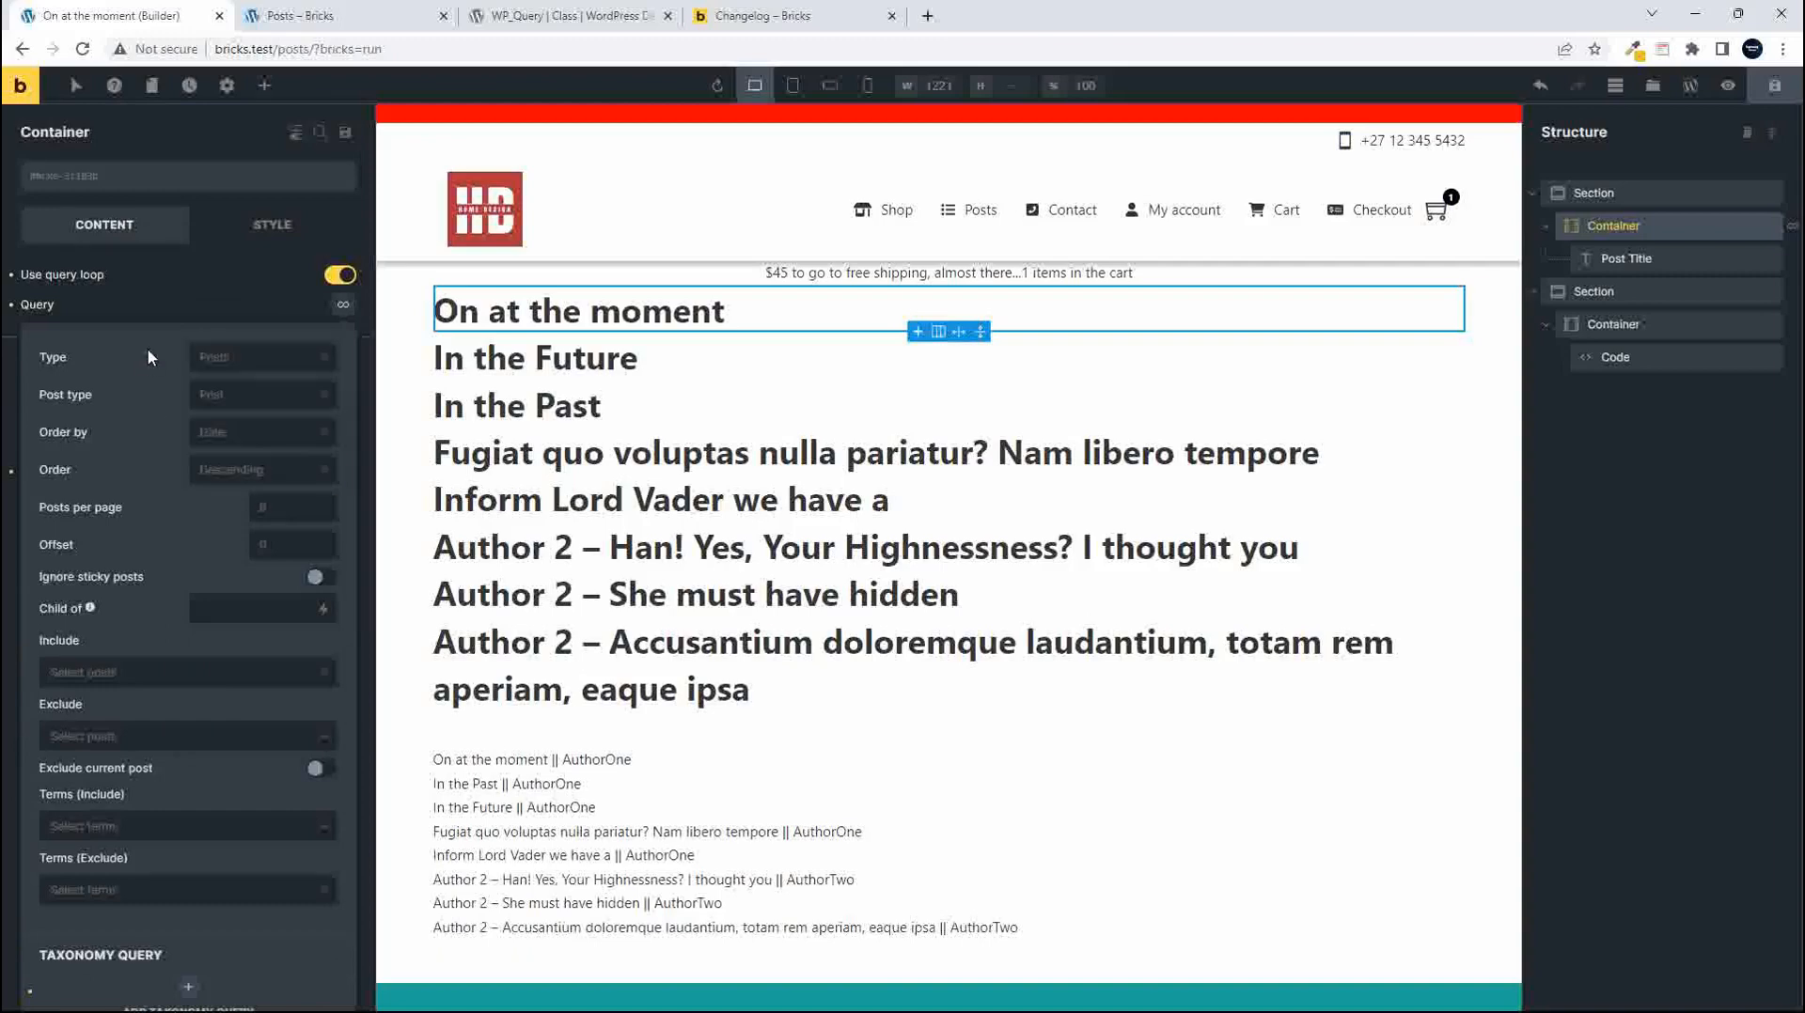
Compare the Post Type Parameters section of the WP_Query reference with the query's Type choices in the builder
click(564, 16)
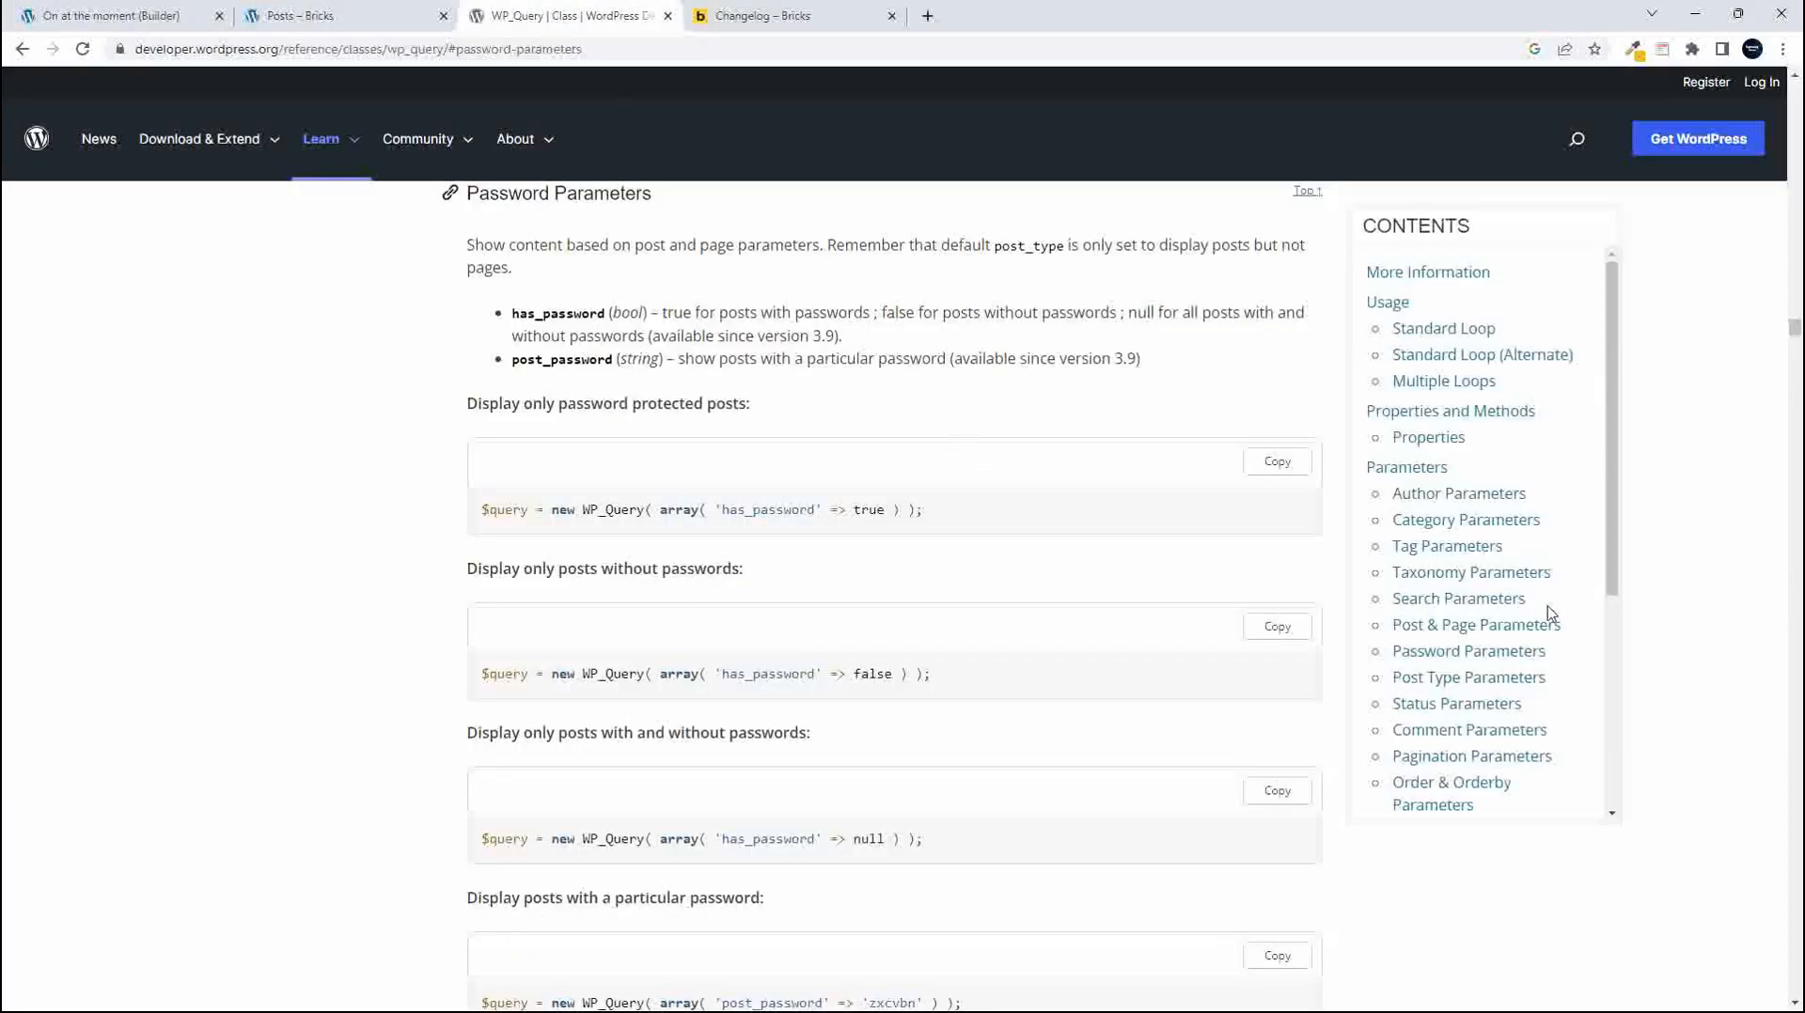
click(1454, 679)
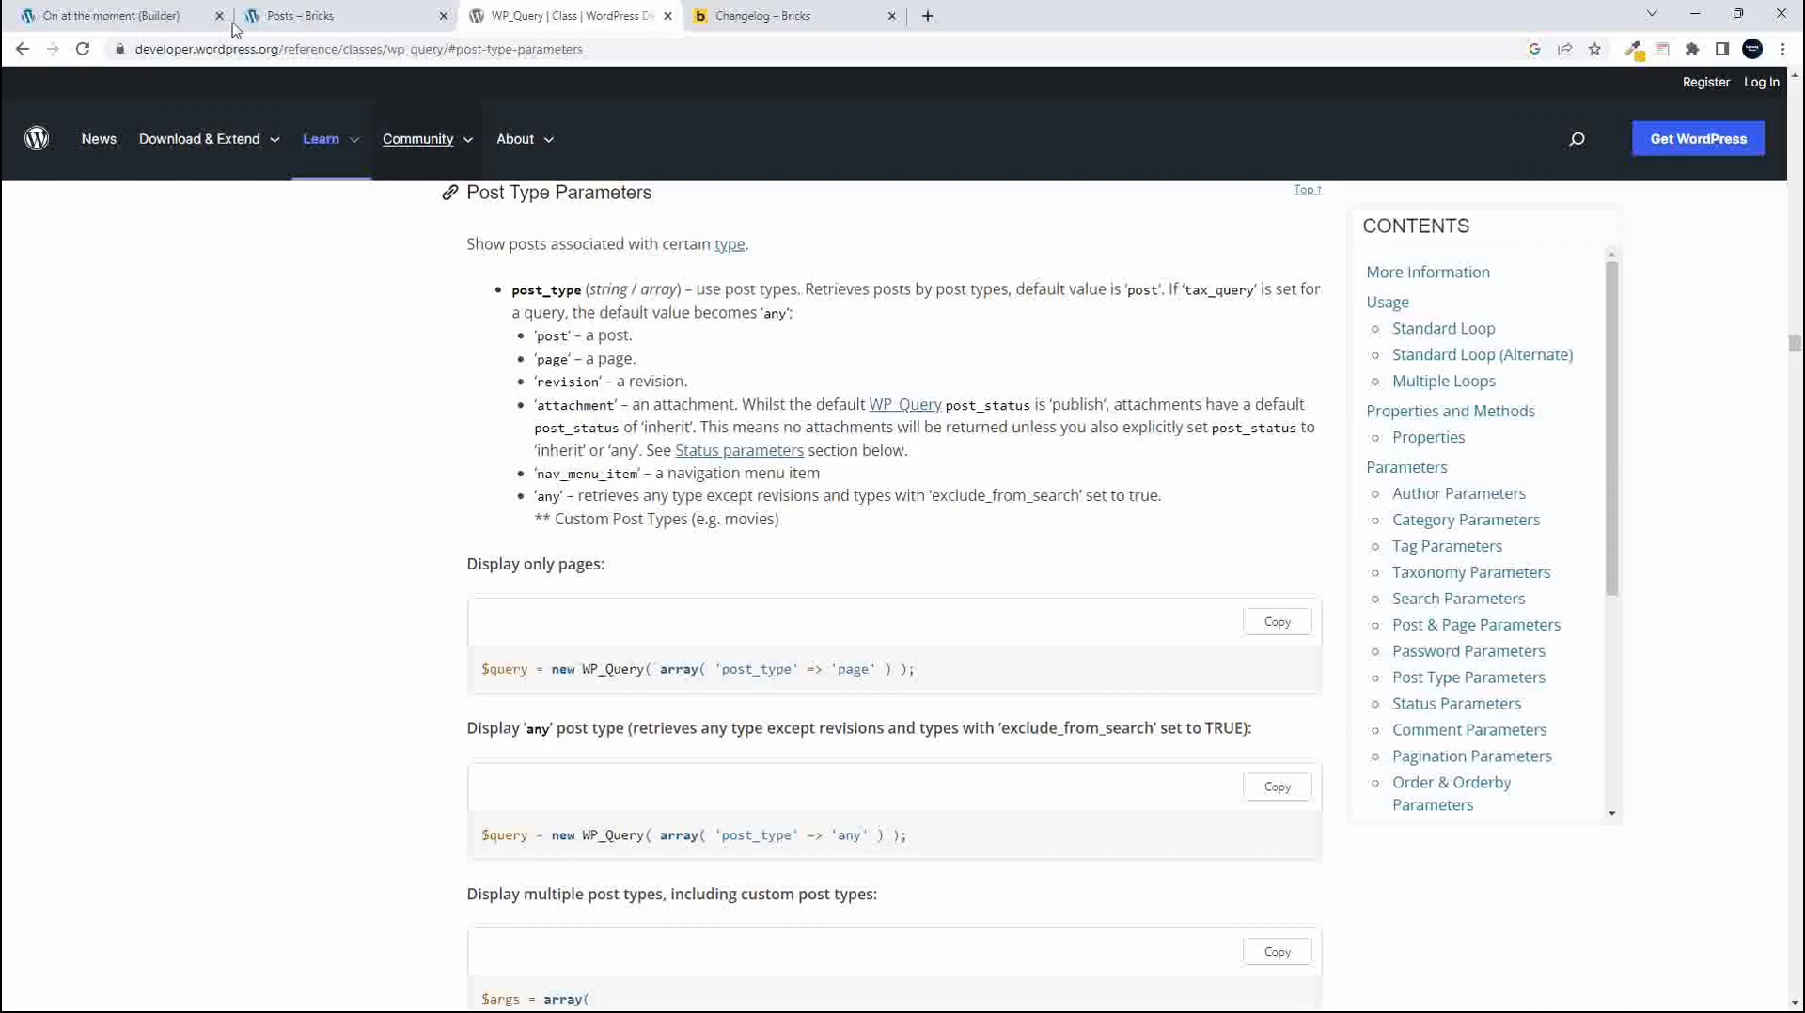
click(122, 16)
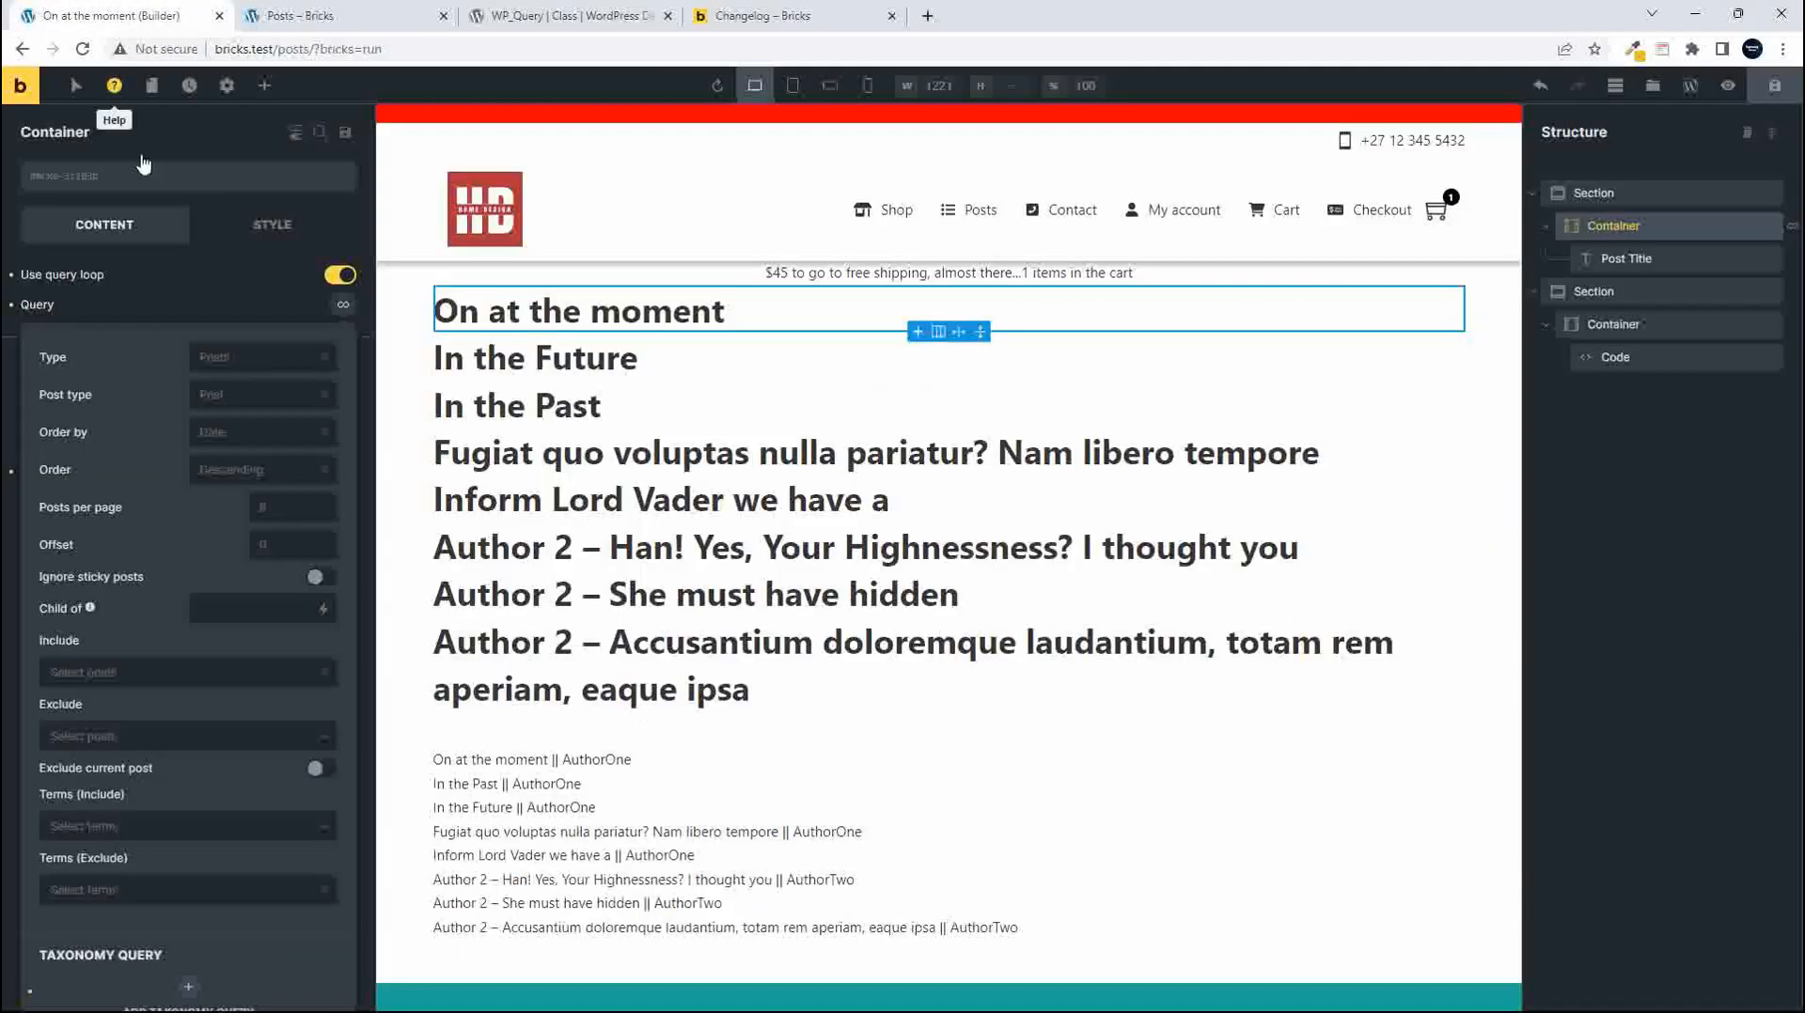
click(229, 362)
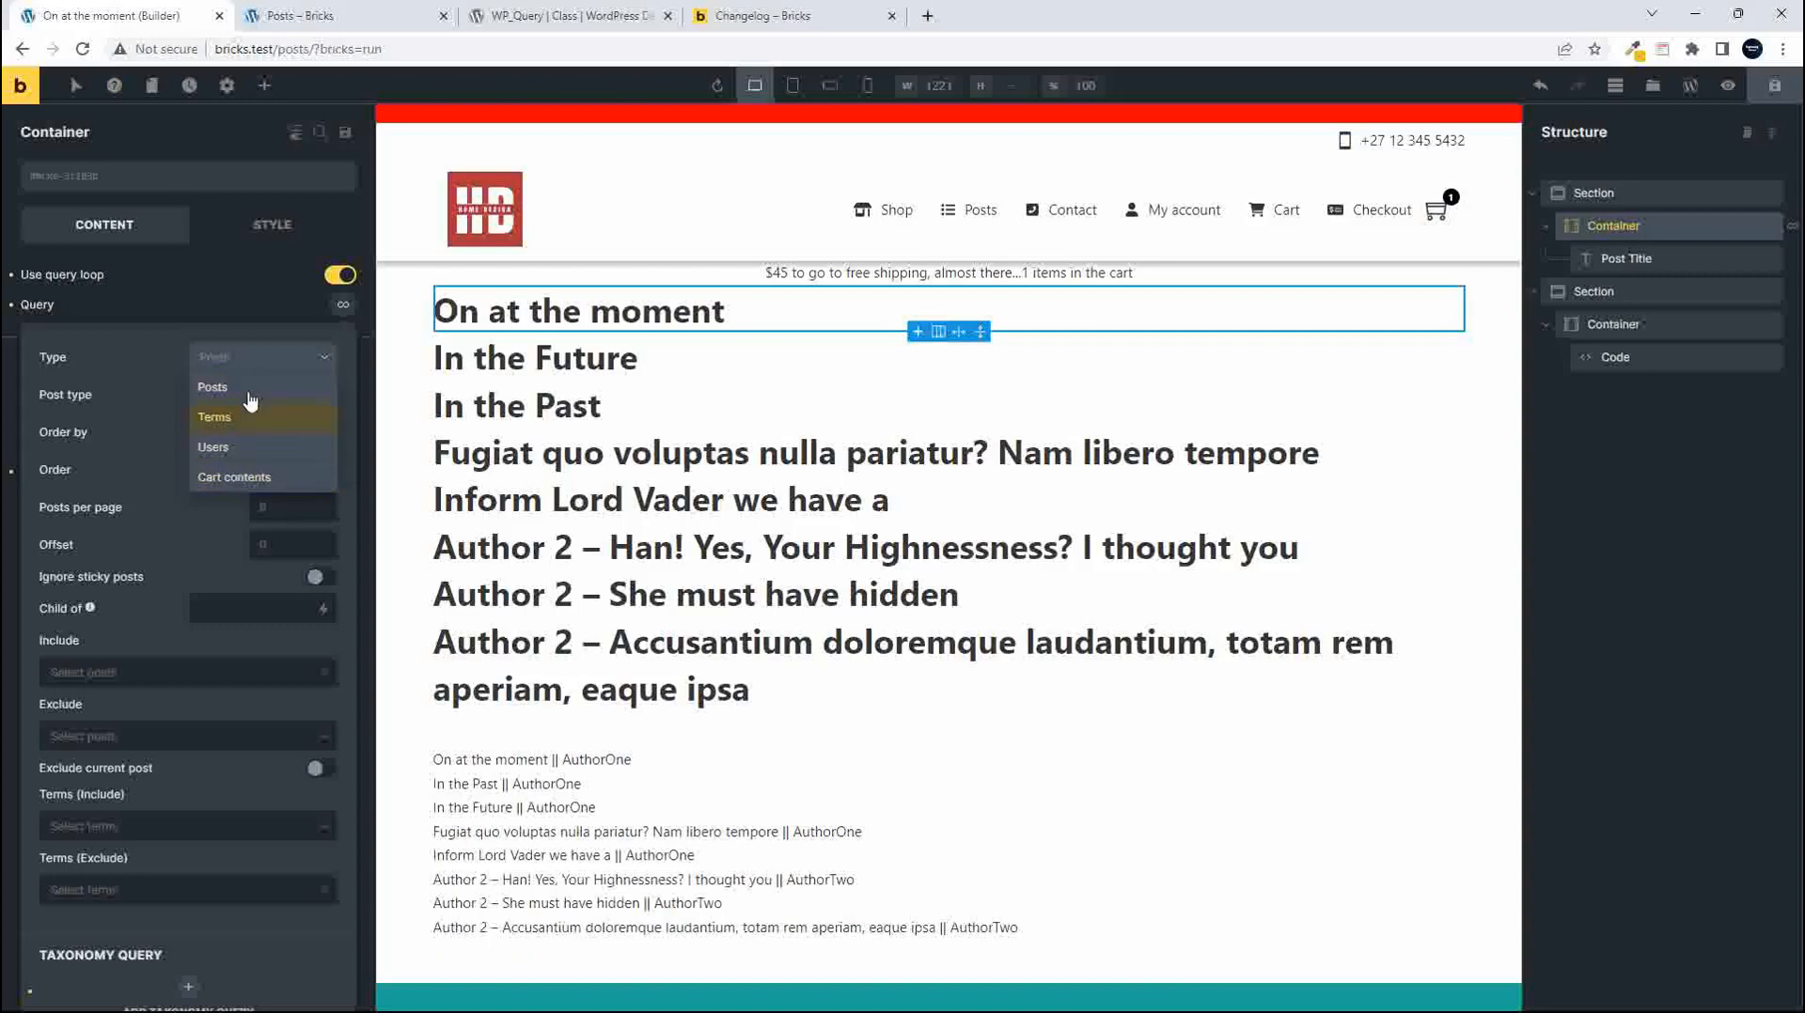
click(560, 15)
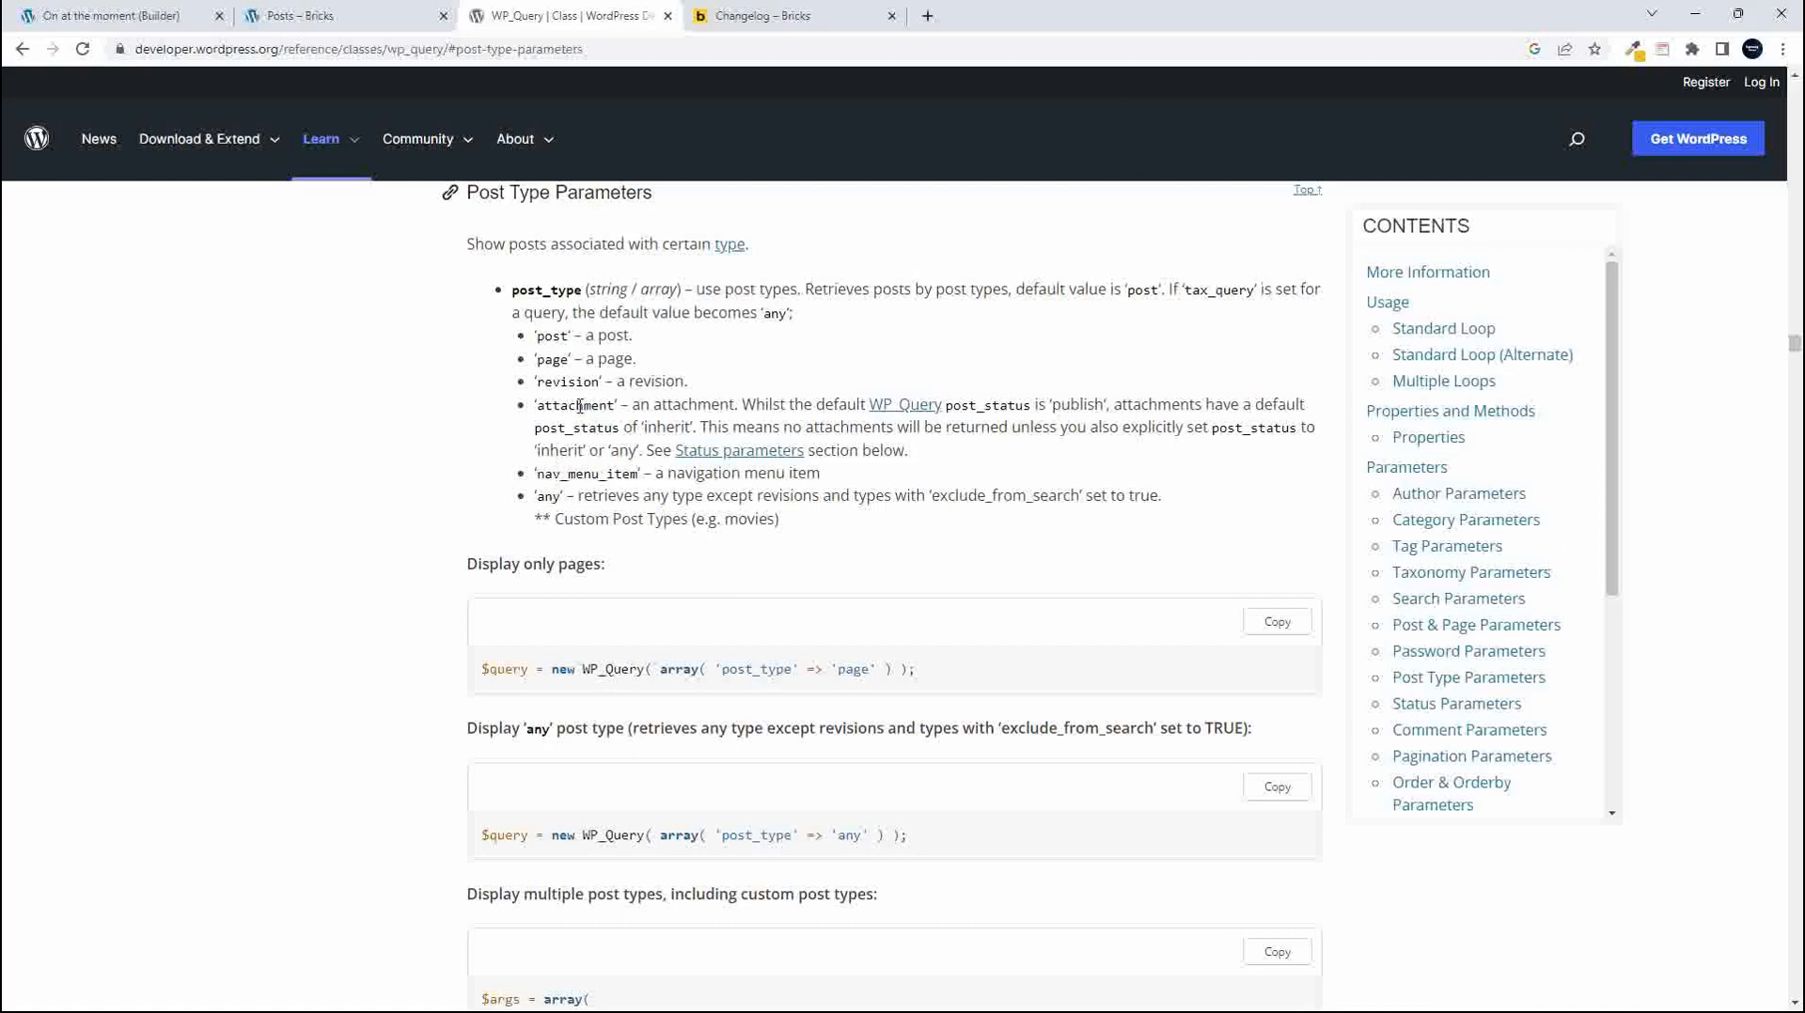
scroll(580, 406, down, 1)
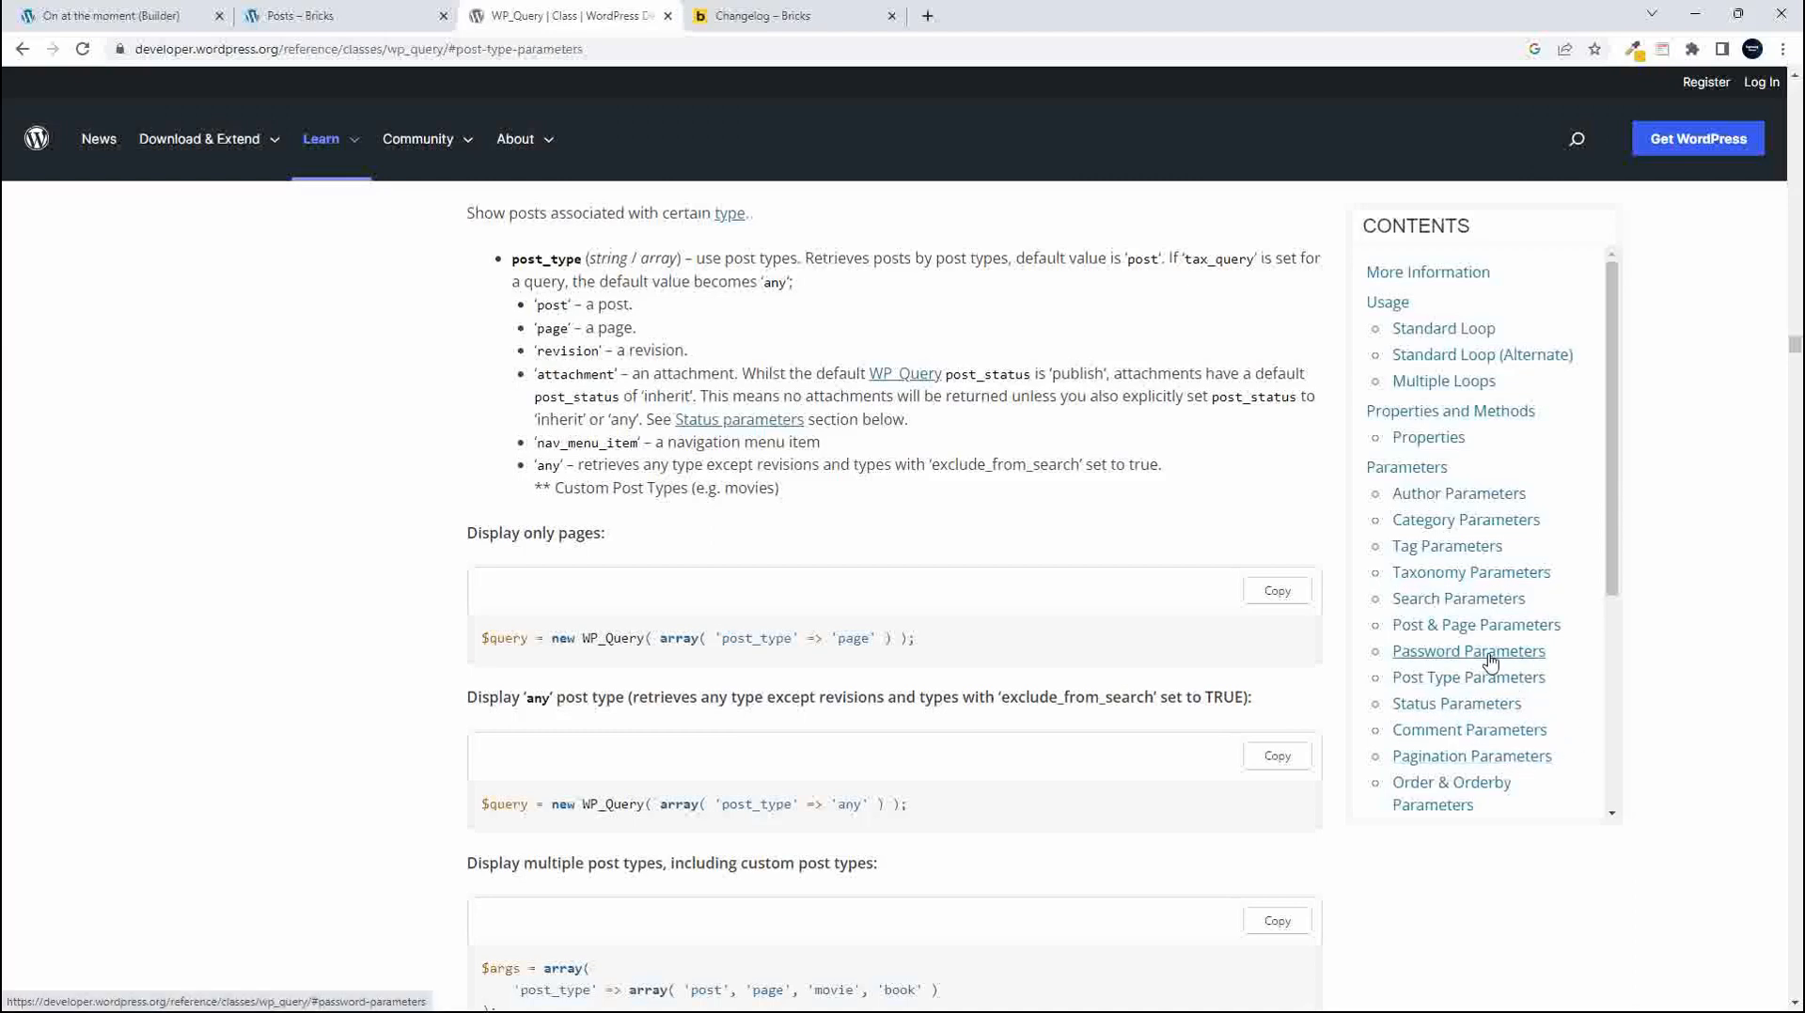
Open the Status Parameters section of the WP_Query reference, and check the loop container's query controls in the builder for a post status option
click(1476, 712)
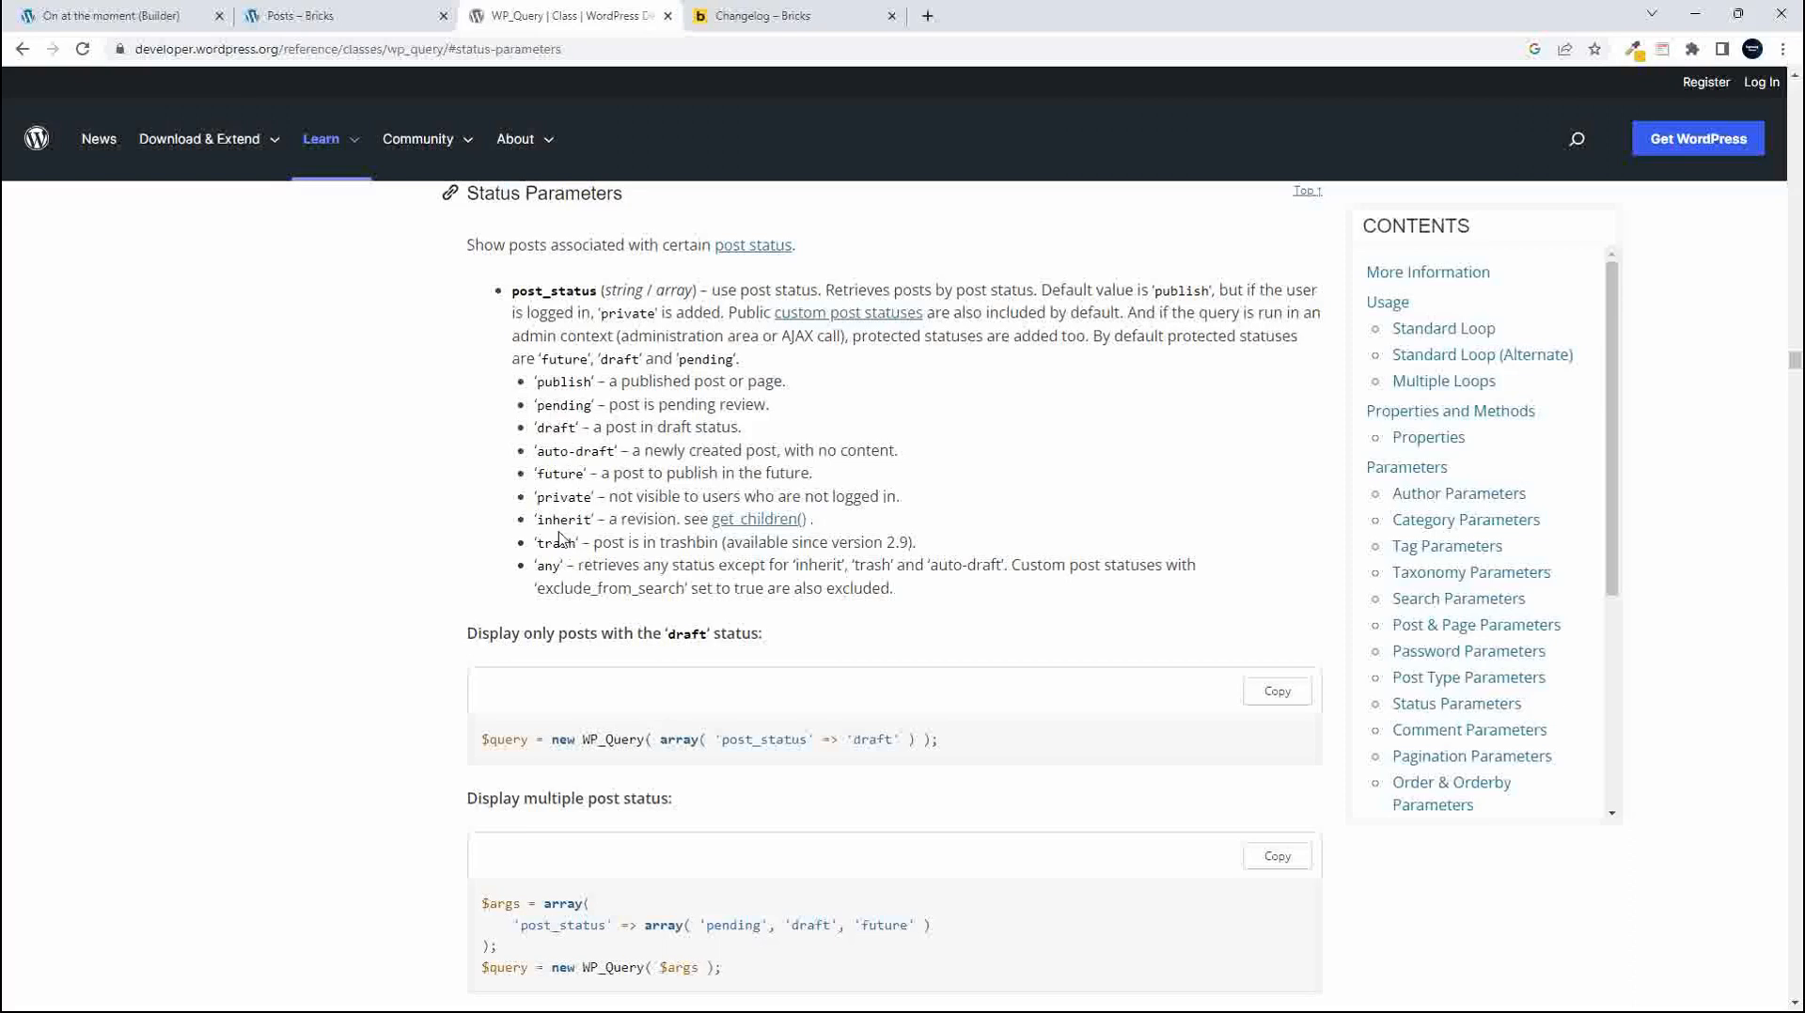
click(123, 13)
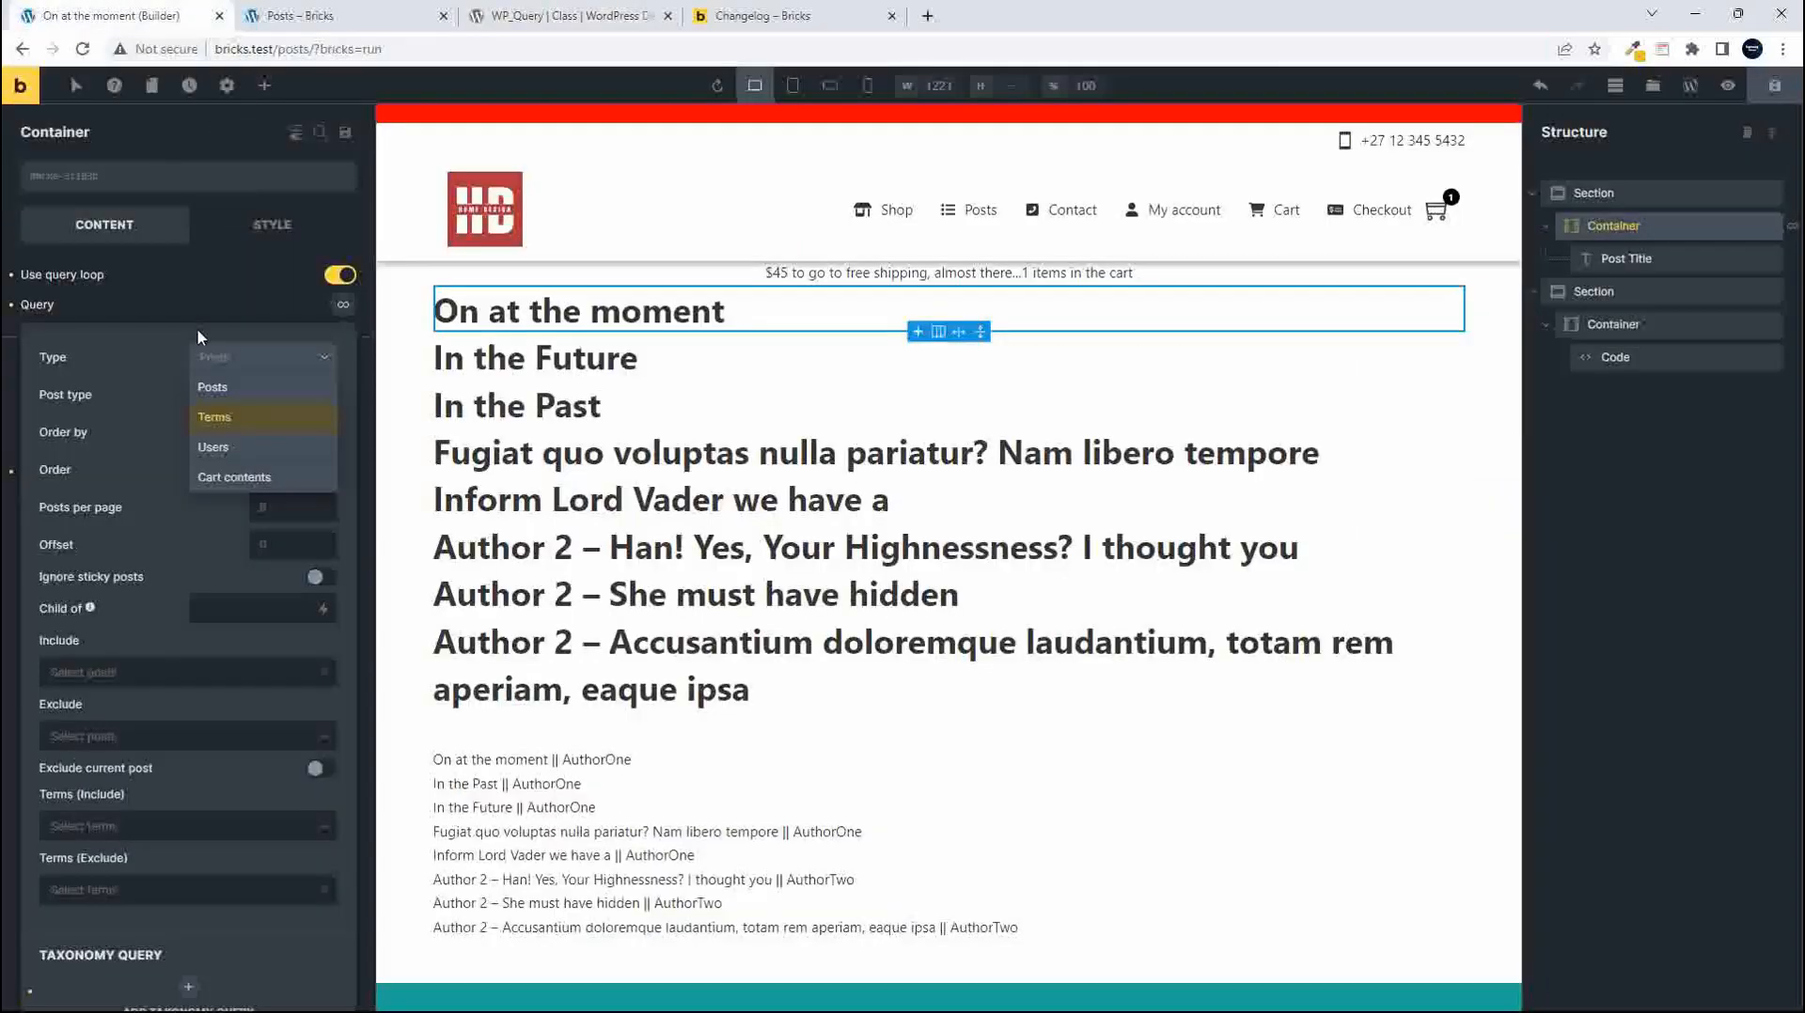
click(141, 336)
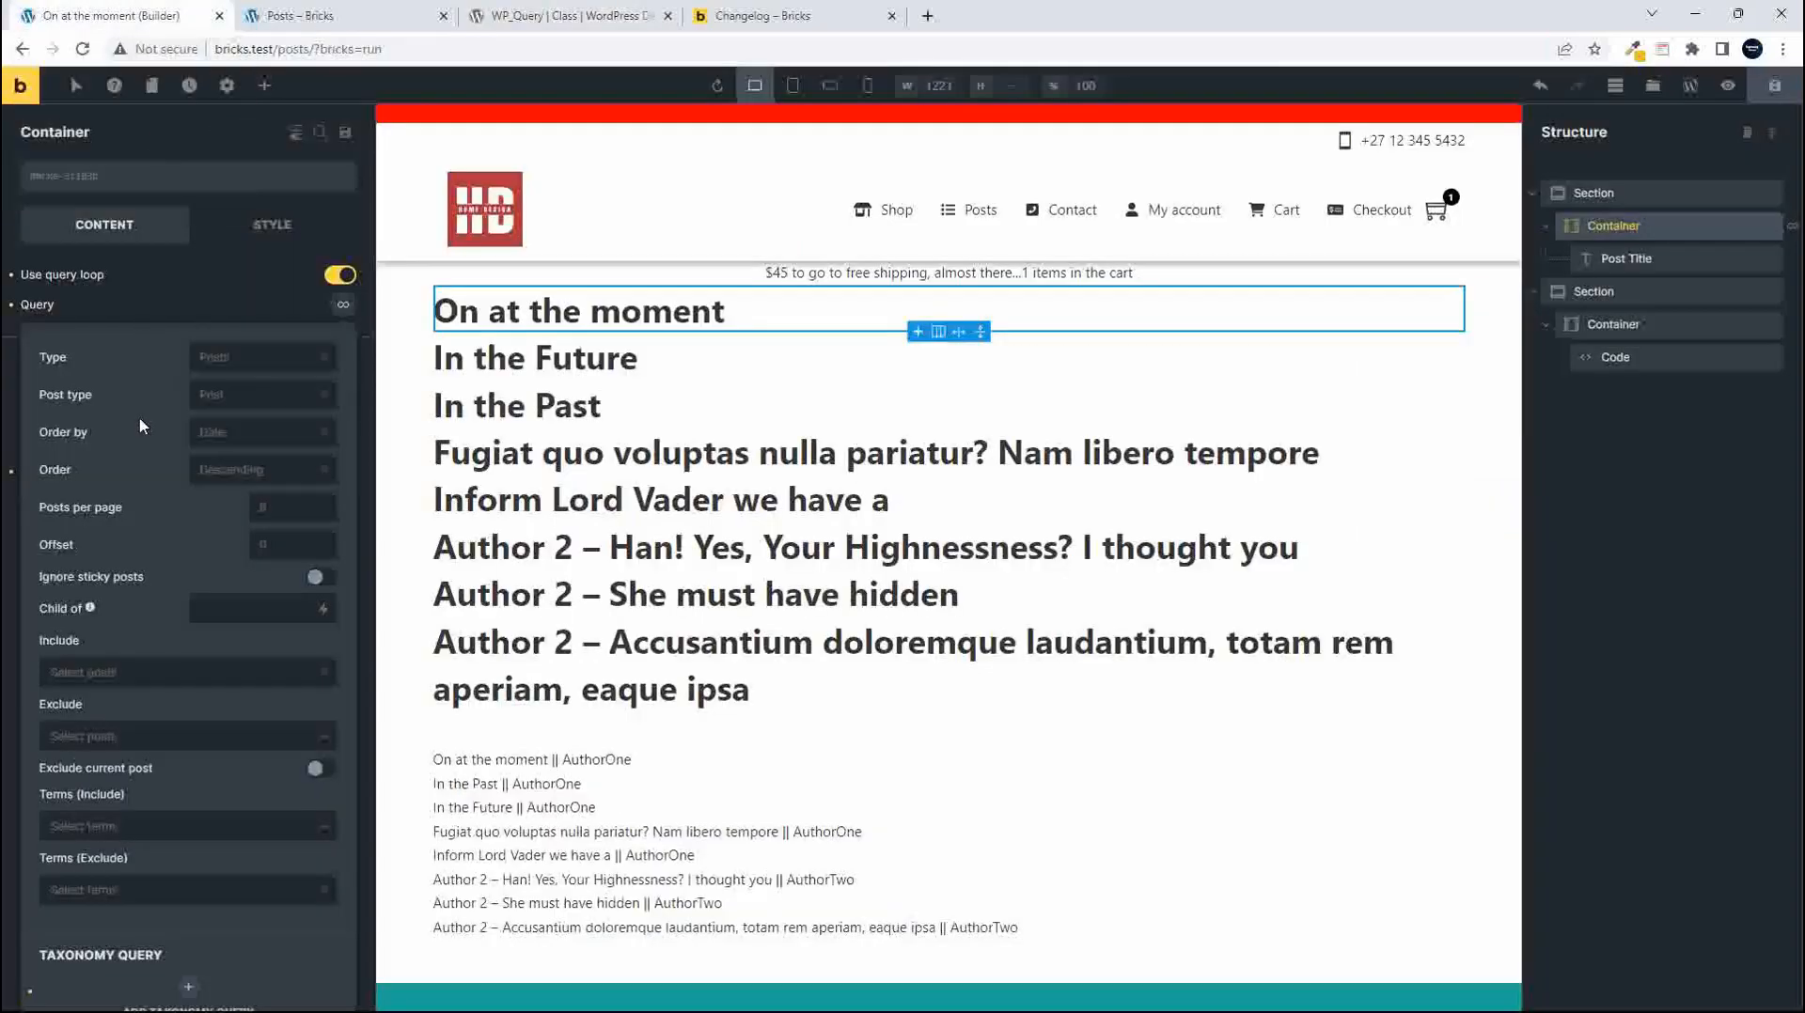
scroll(141, 426, down, 3)
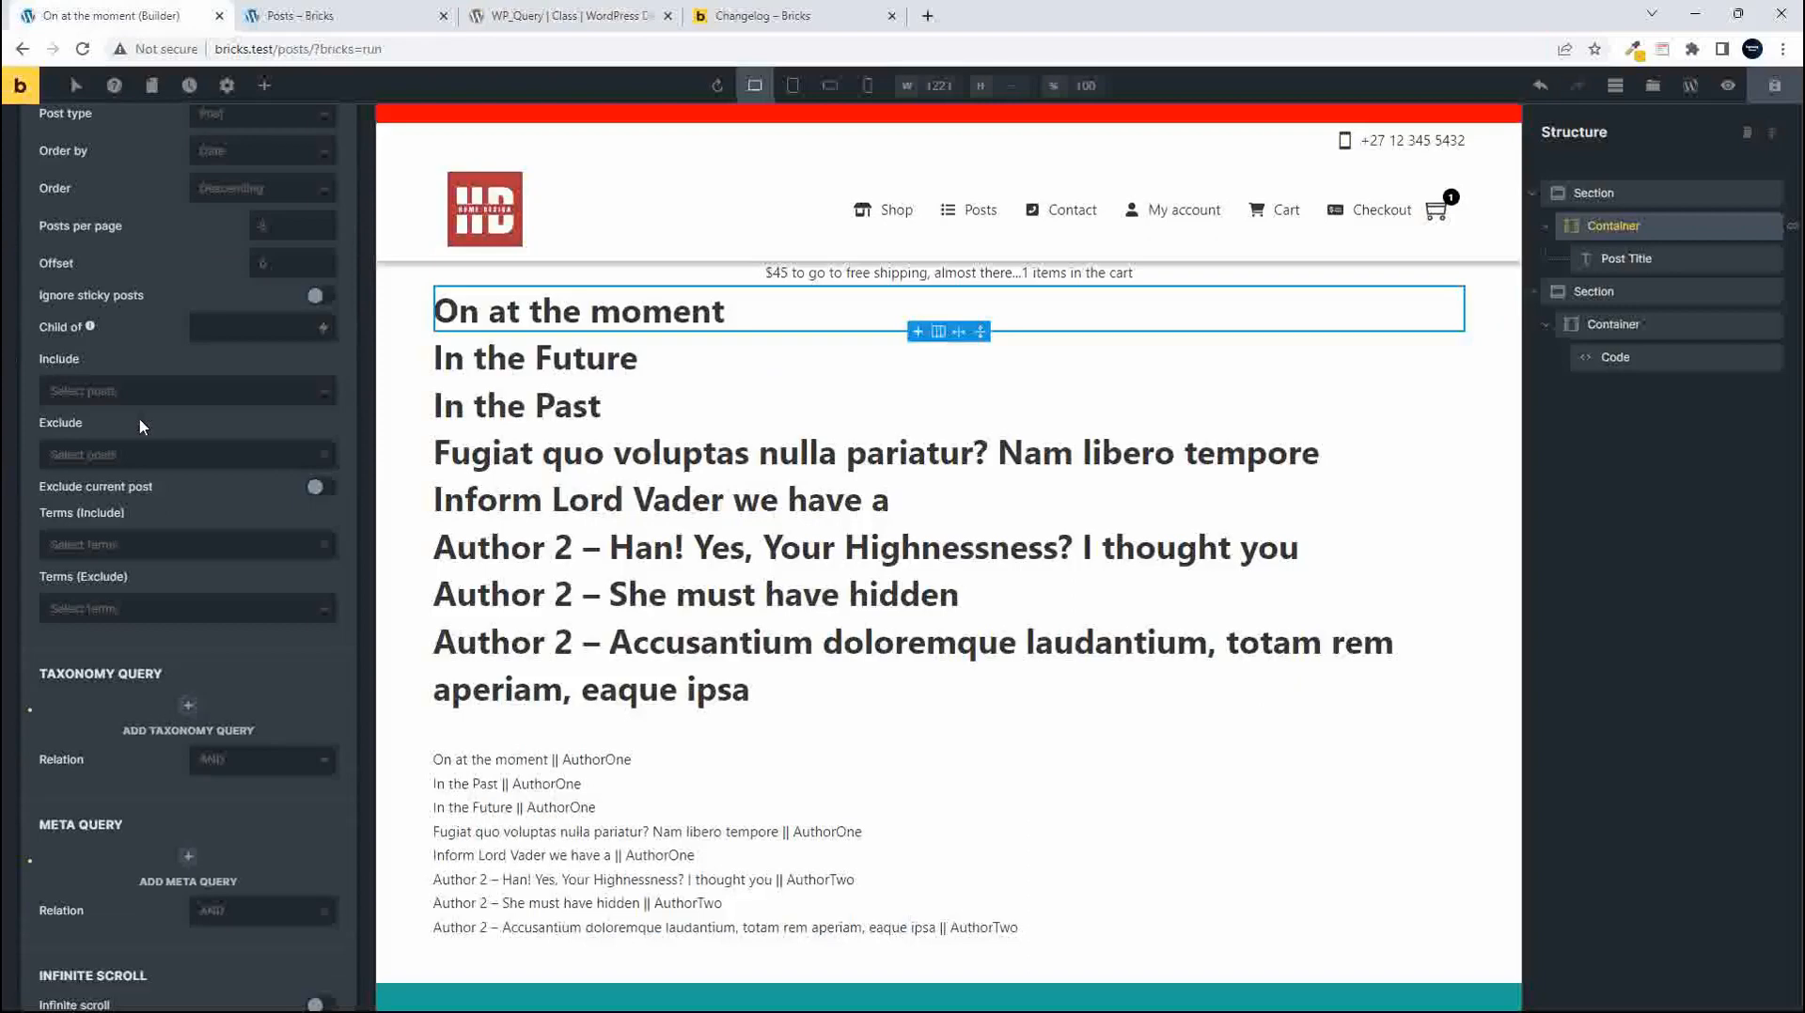
scroll(141, 426, down, 1)
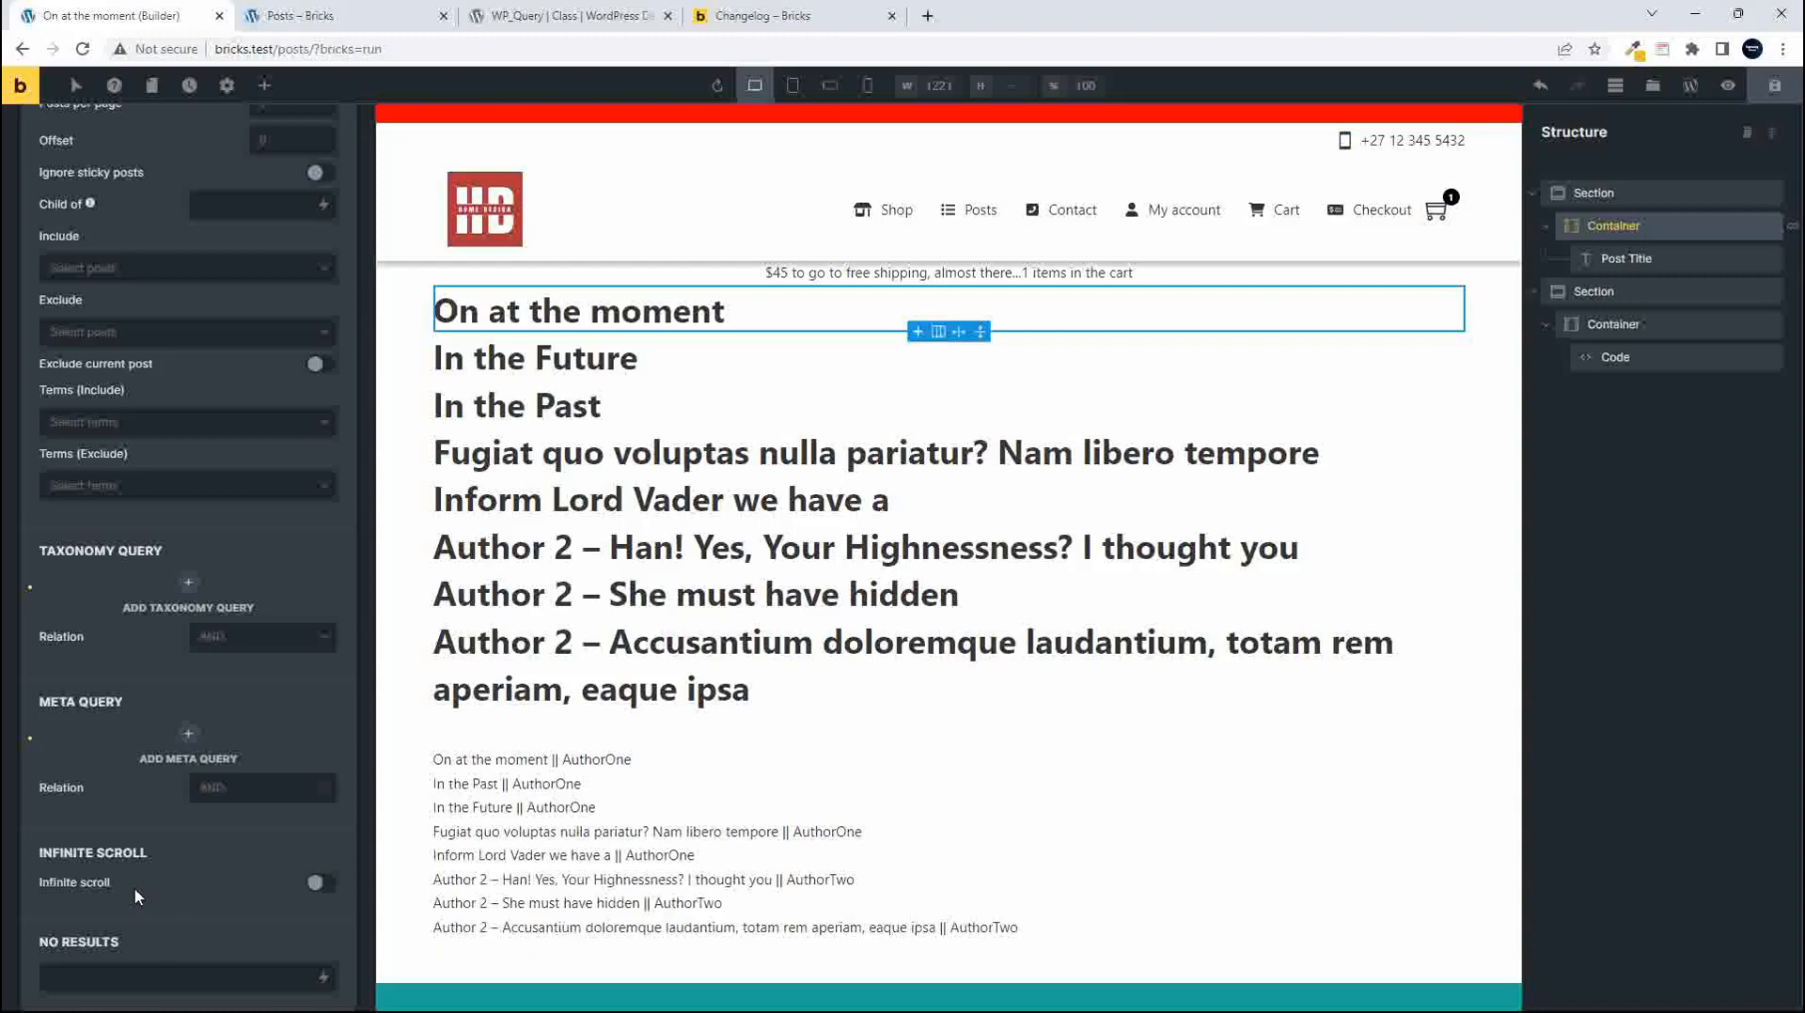
Open the Comment Parameters section of the WP_Query reference, and check the loop container's query controls in the builder for a comment option
scroll(135, 896, up, 3)
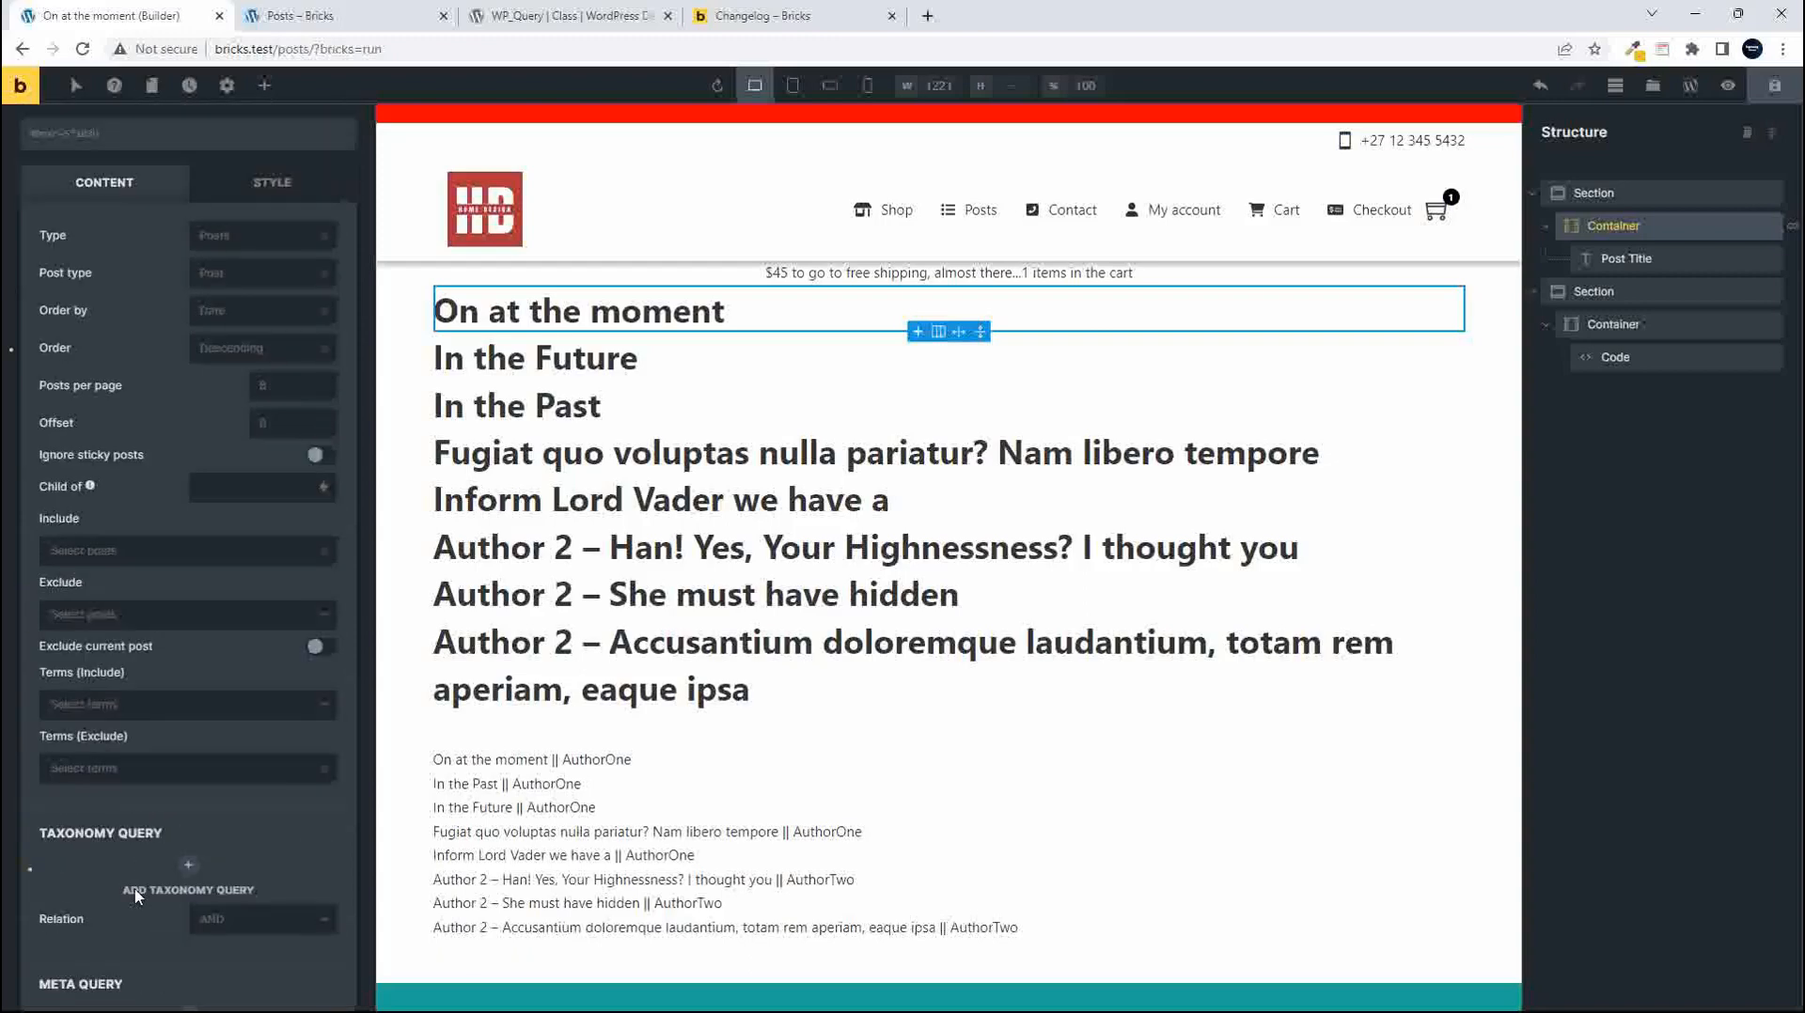
scroll(136, 895, up, 1)
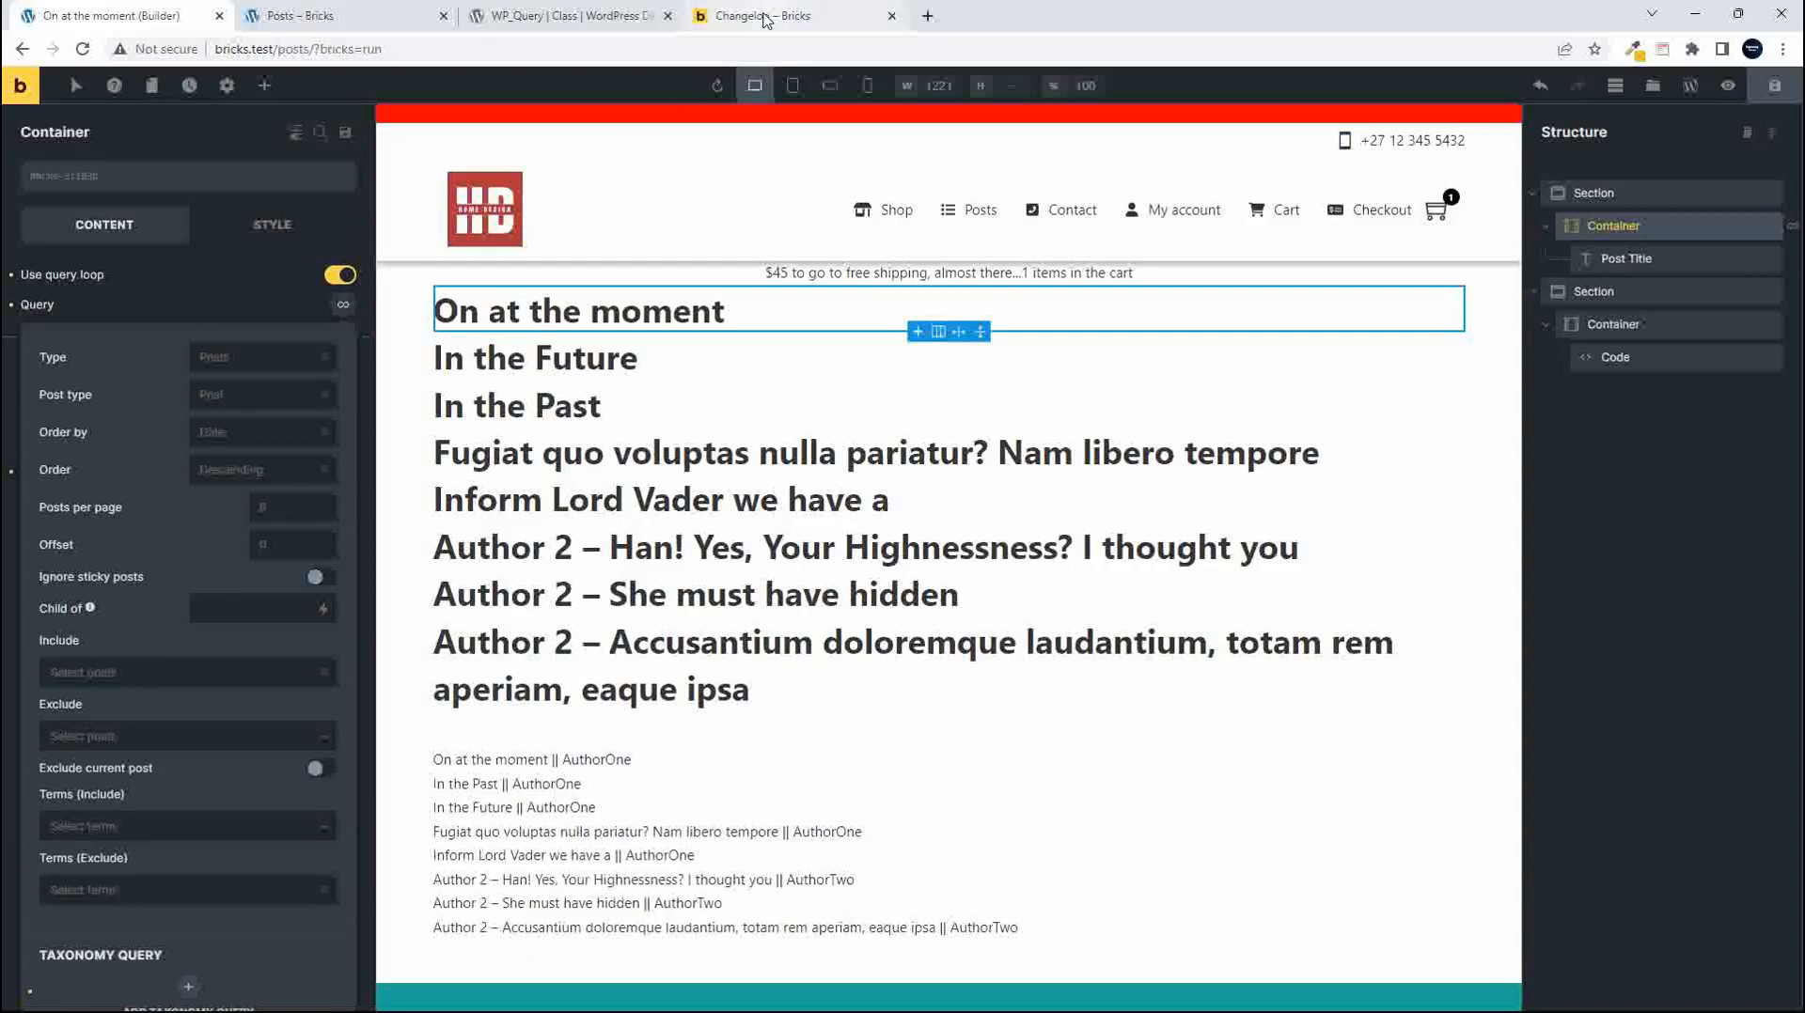
click(543, 16)
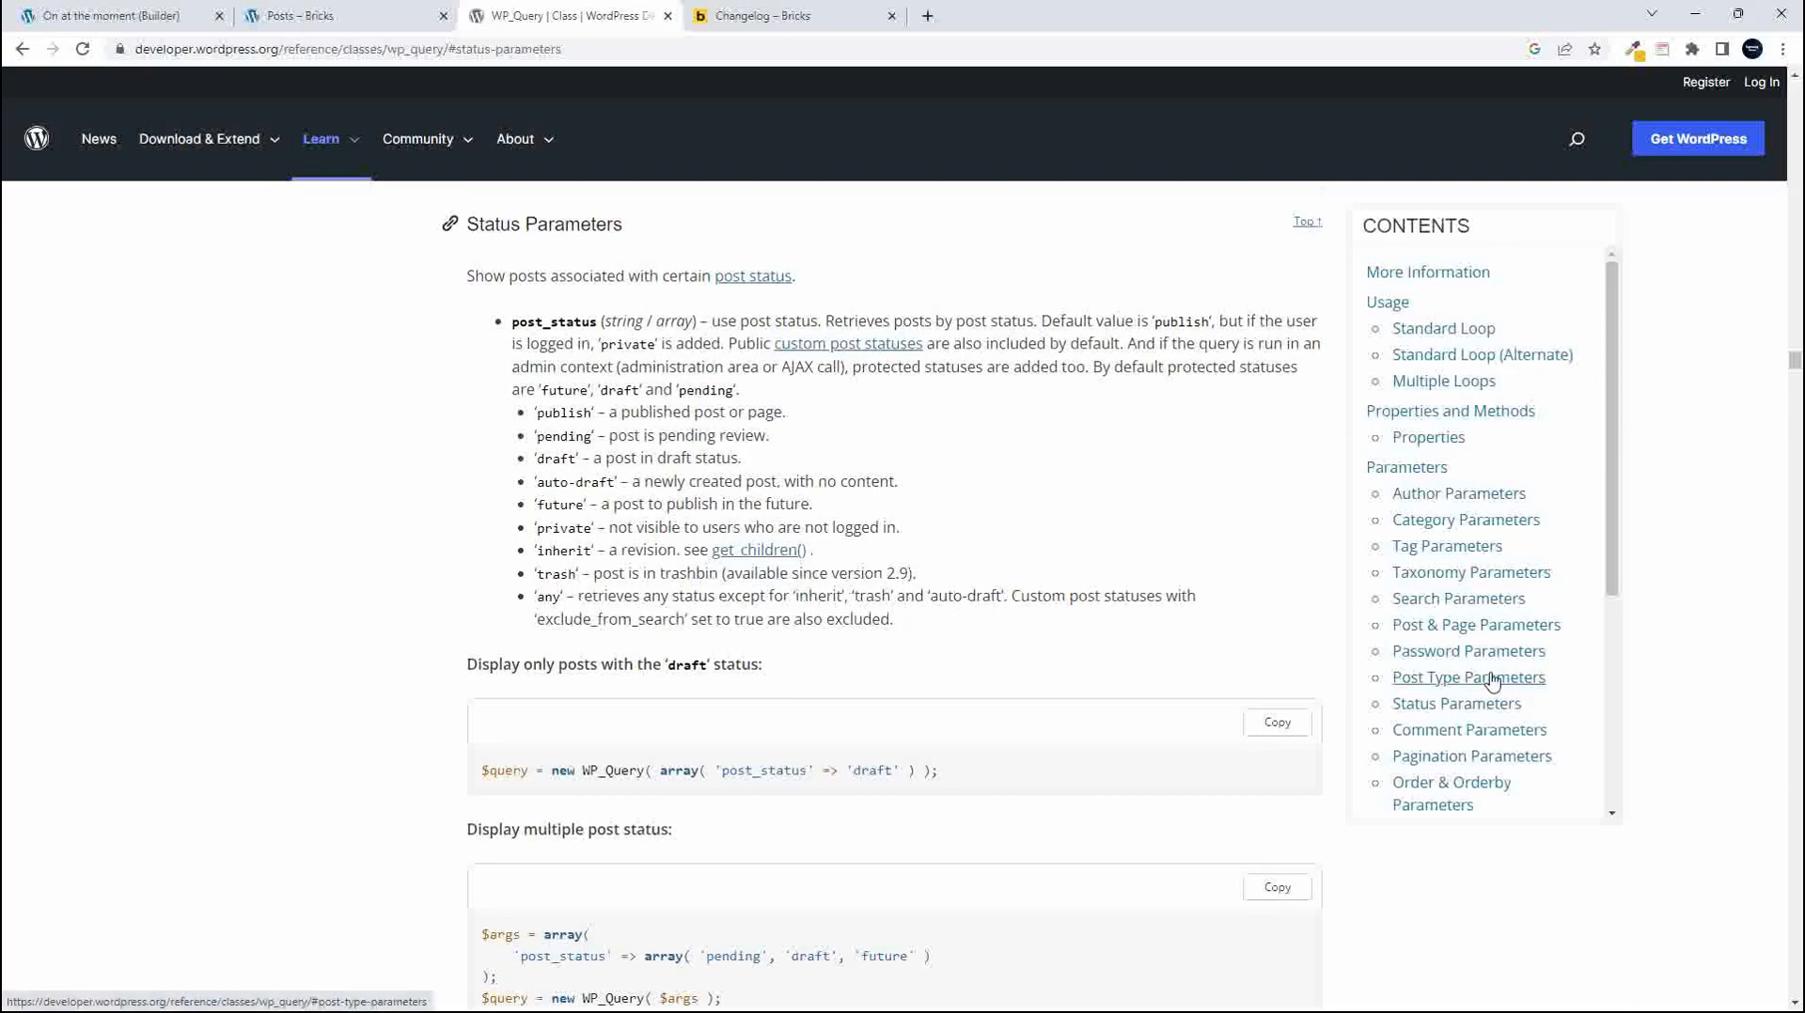
click(1476, 733)
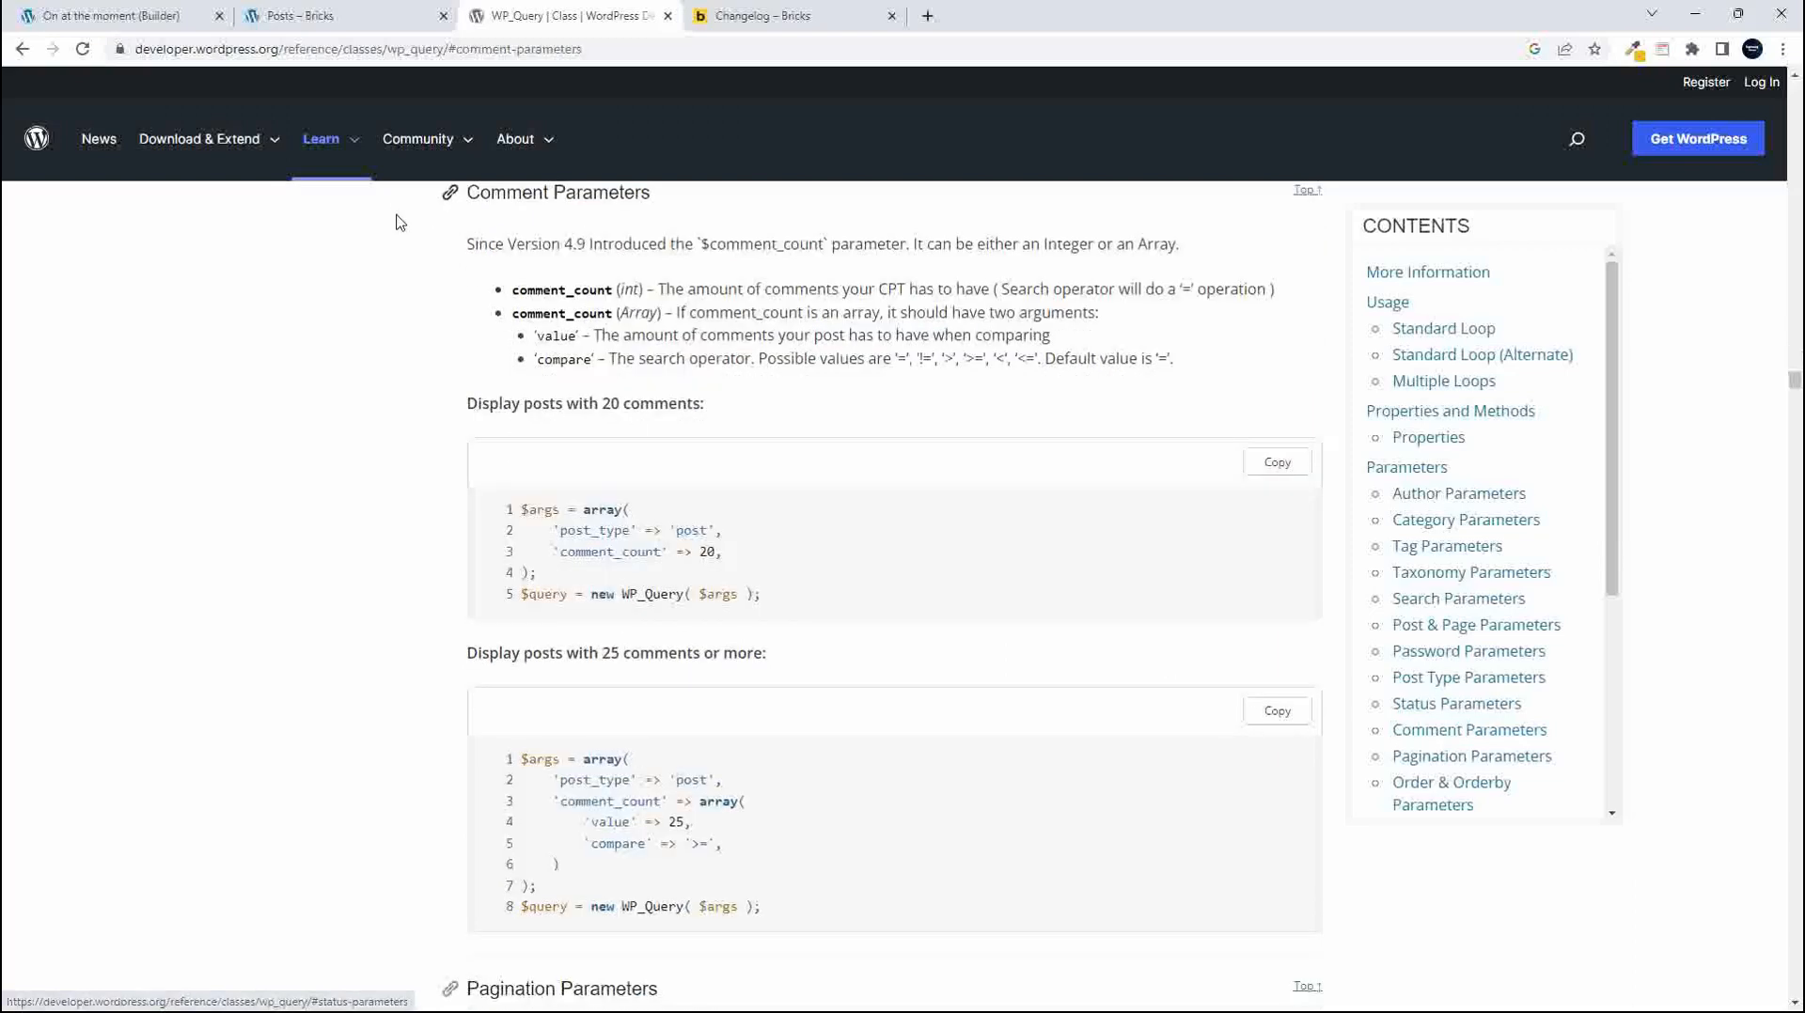
click(73, 14)
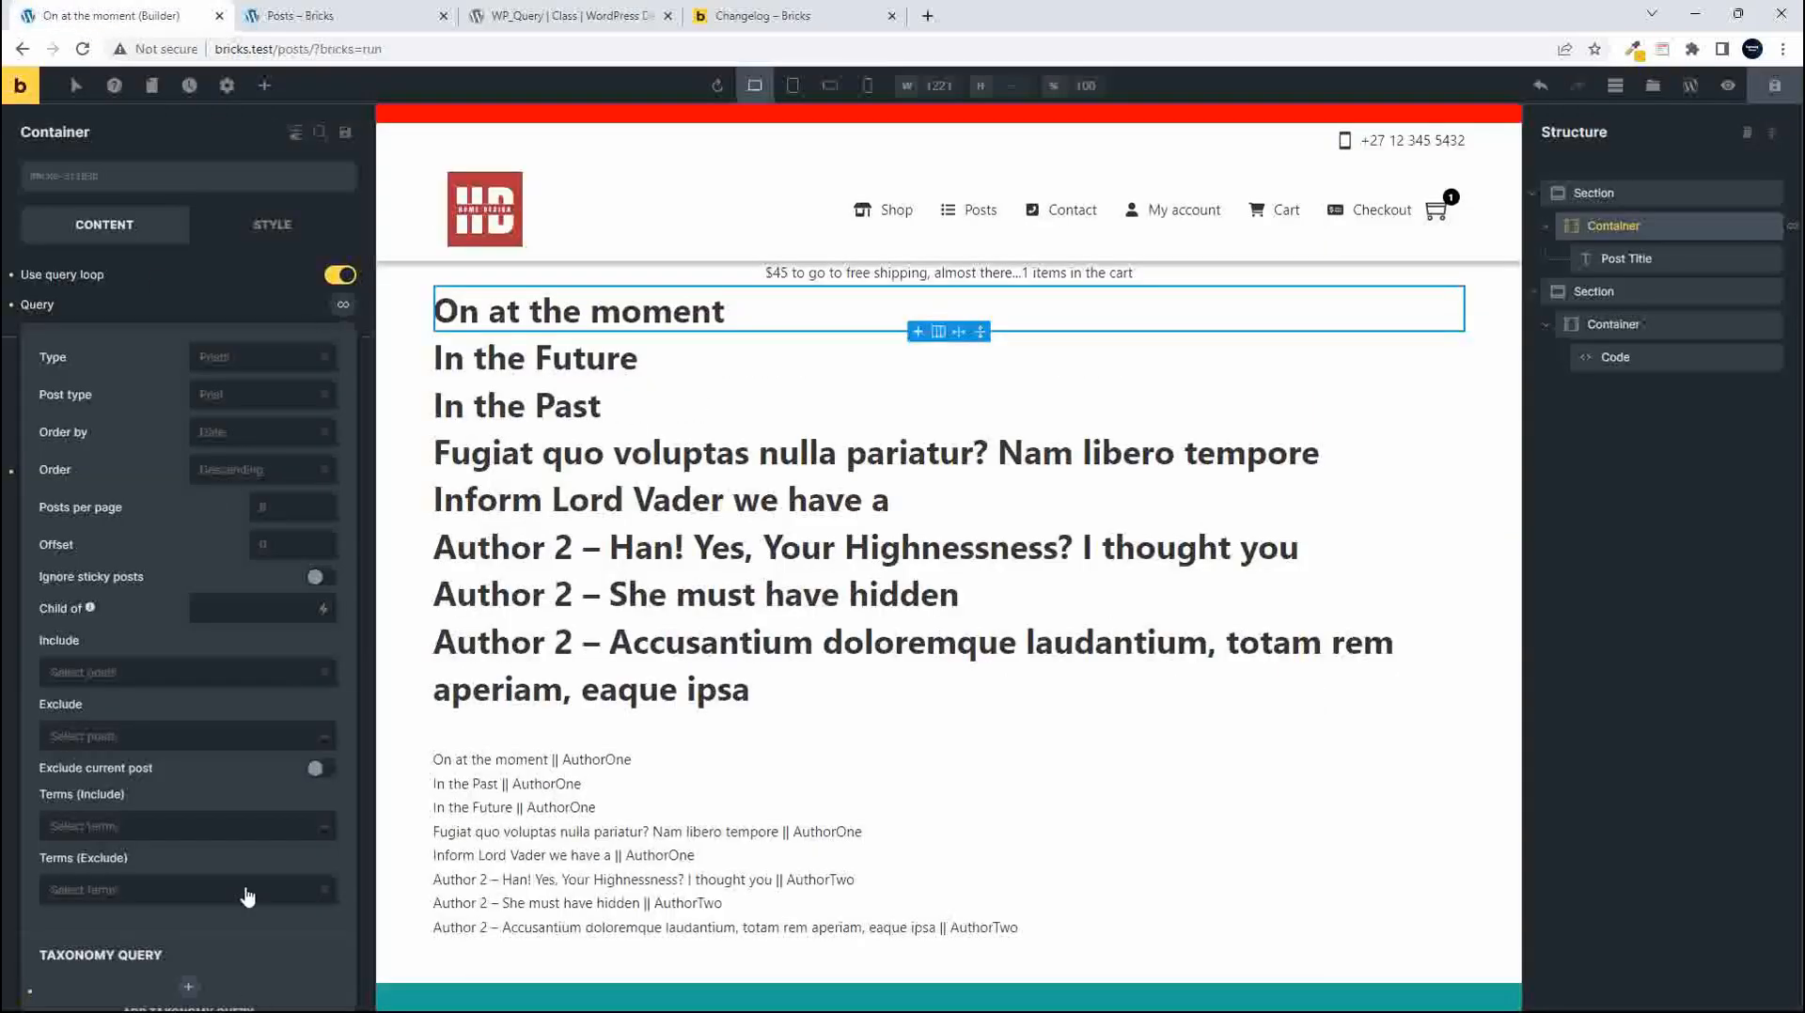
scroll(222, 855, down, 4)
scroll(211, 901, up, 4)
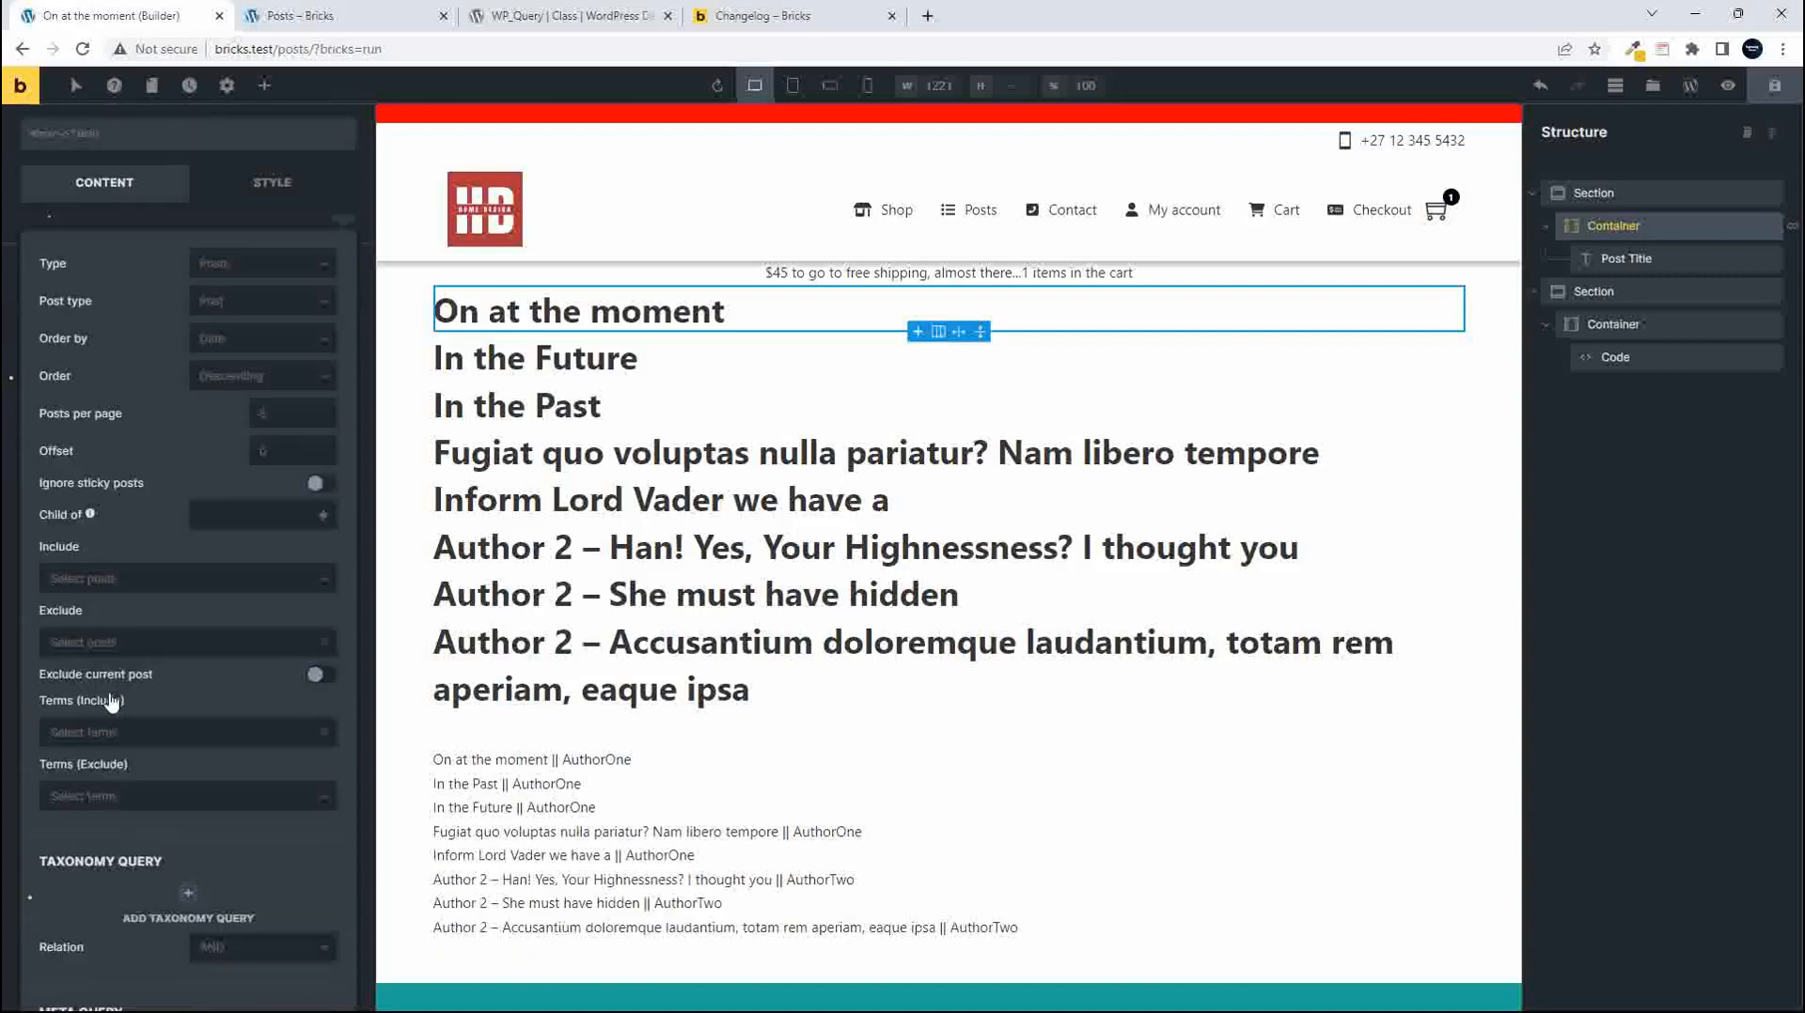
Compare the Pagination Parameters section of the WP_Query reference with the builder's posts per page, offset and sticky posts controls
click(564, 15)
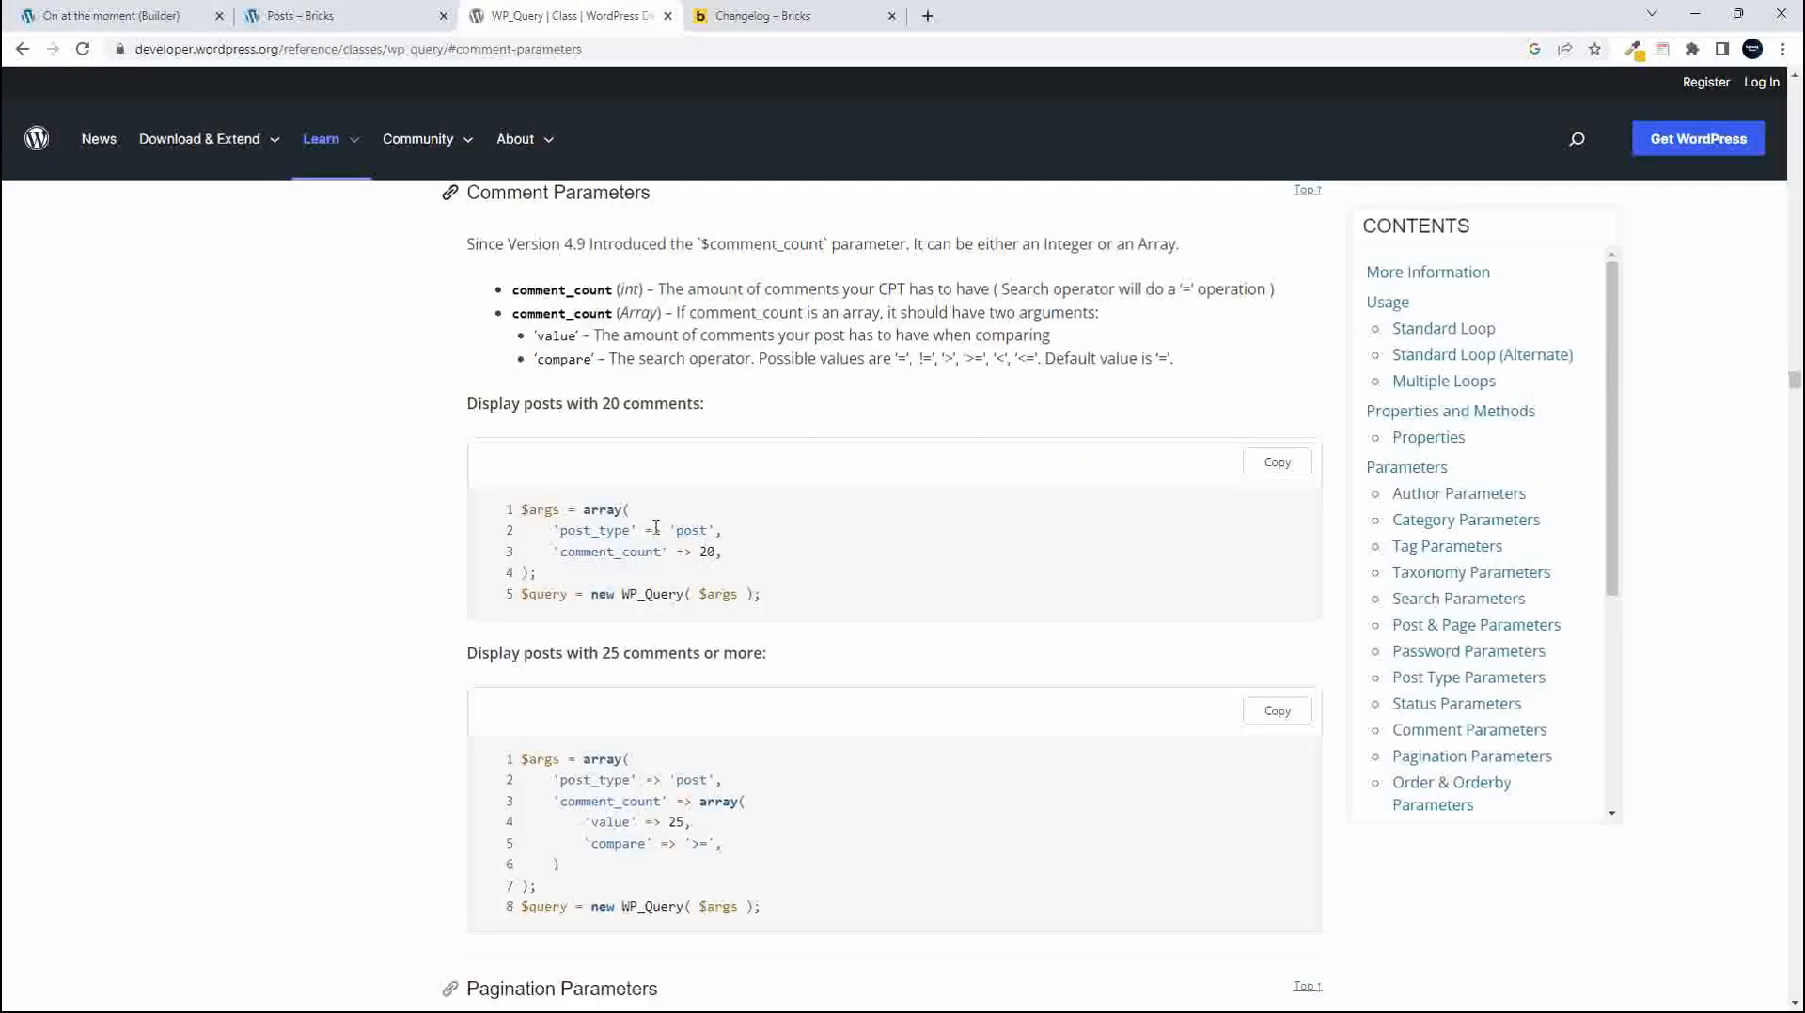
scroll(1556, 722, down, 1)
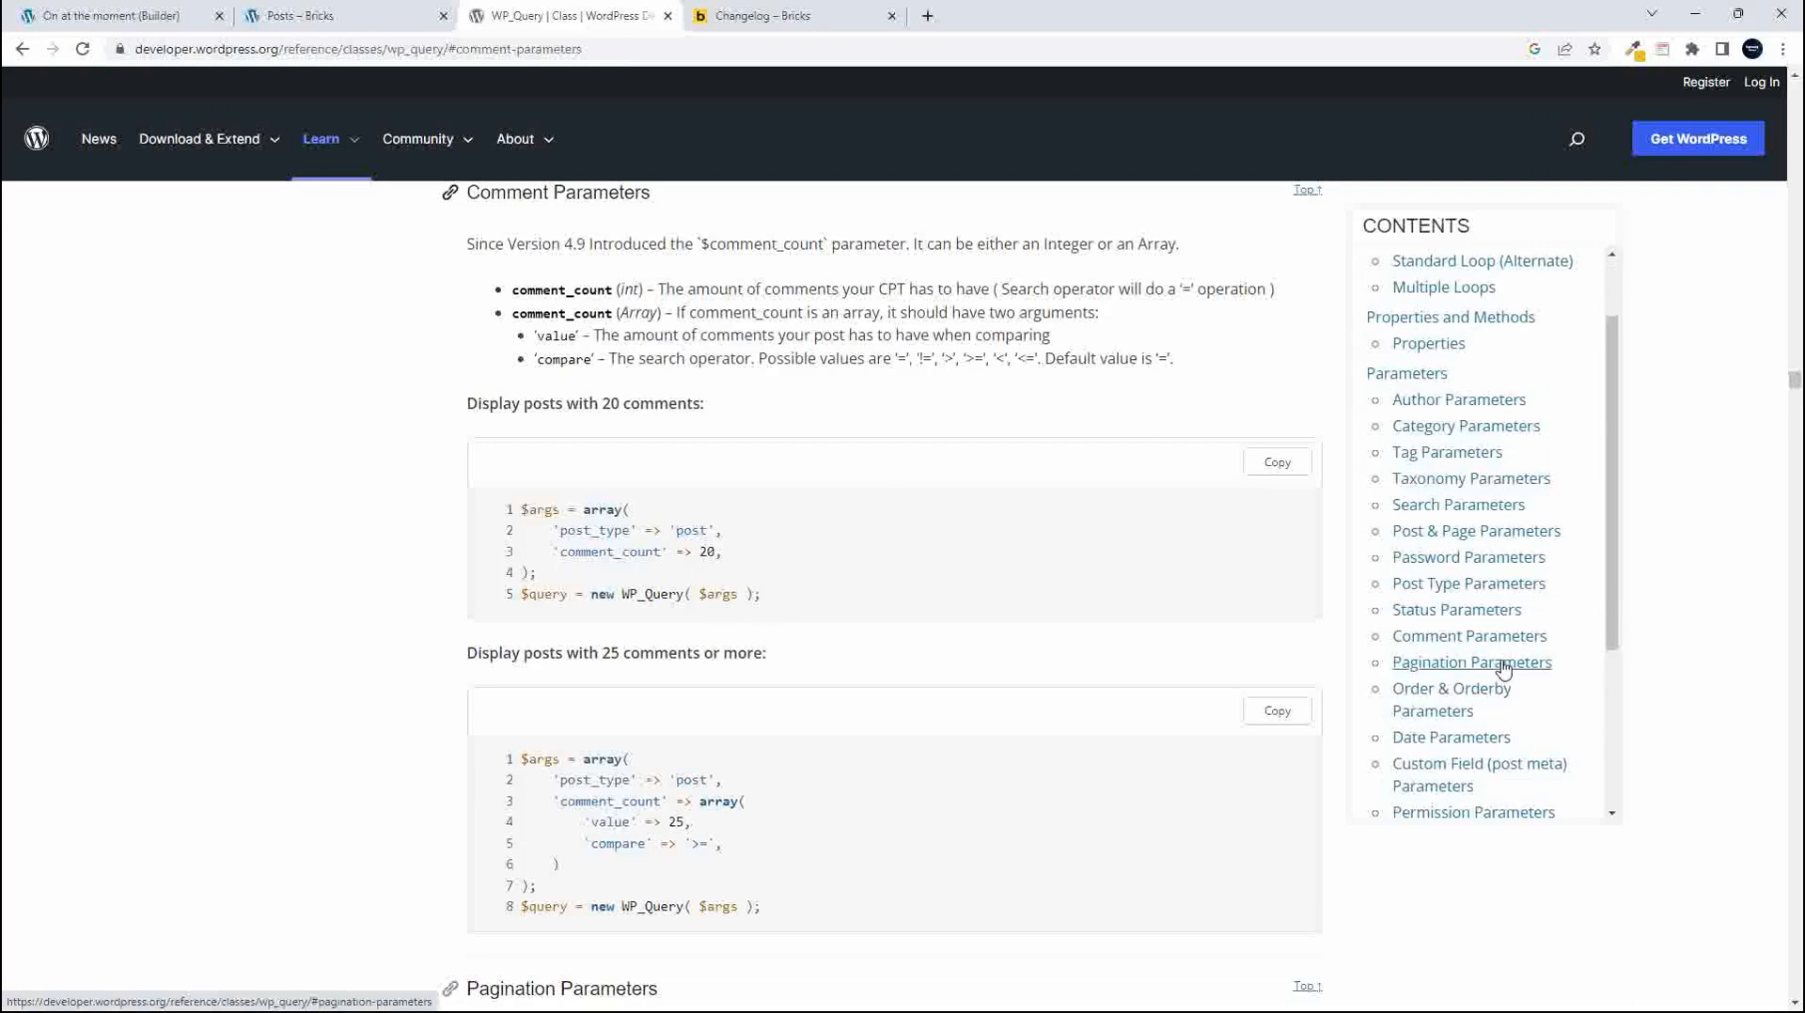
click(1503, 670)
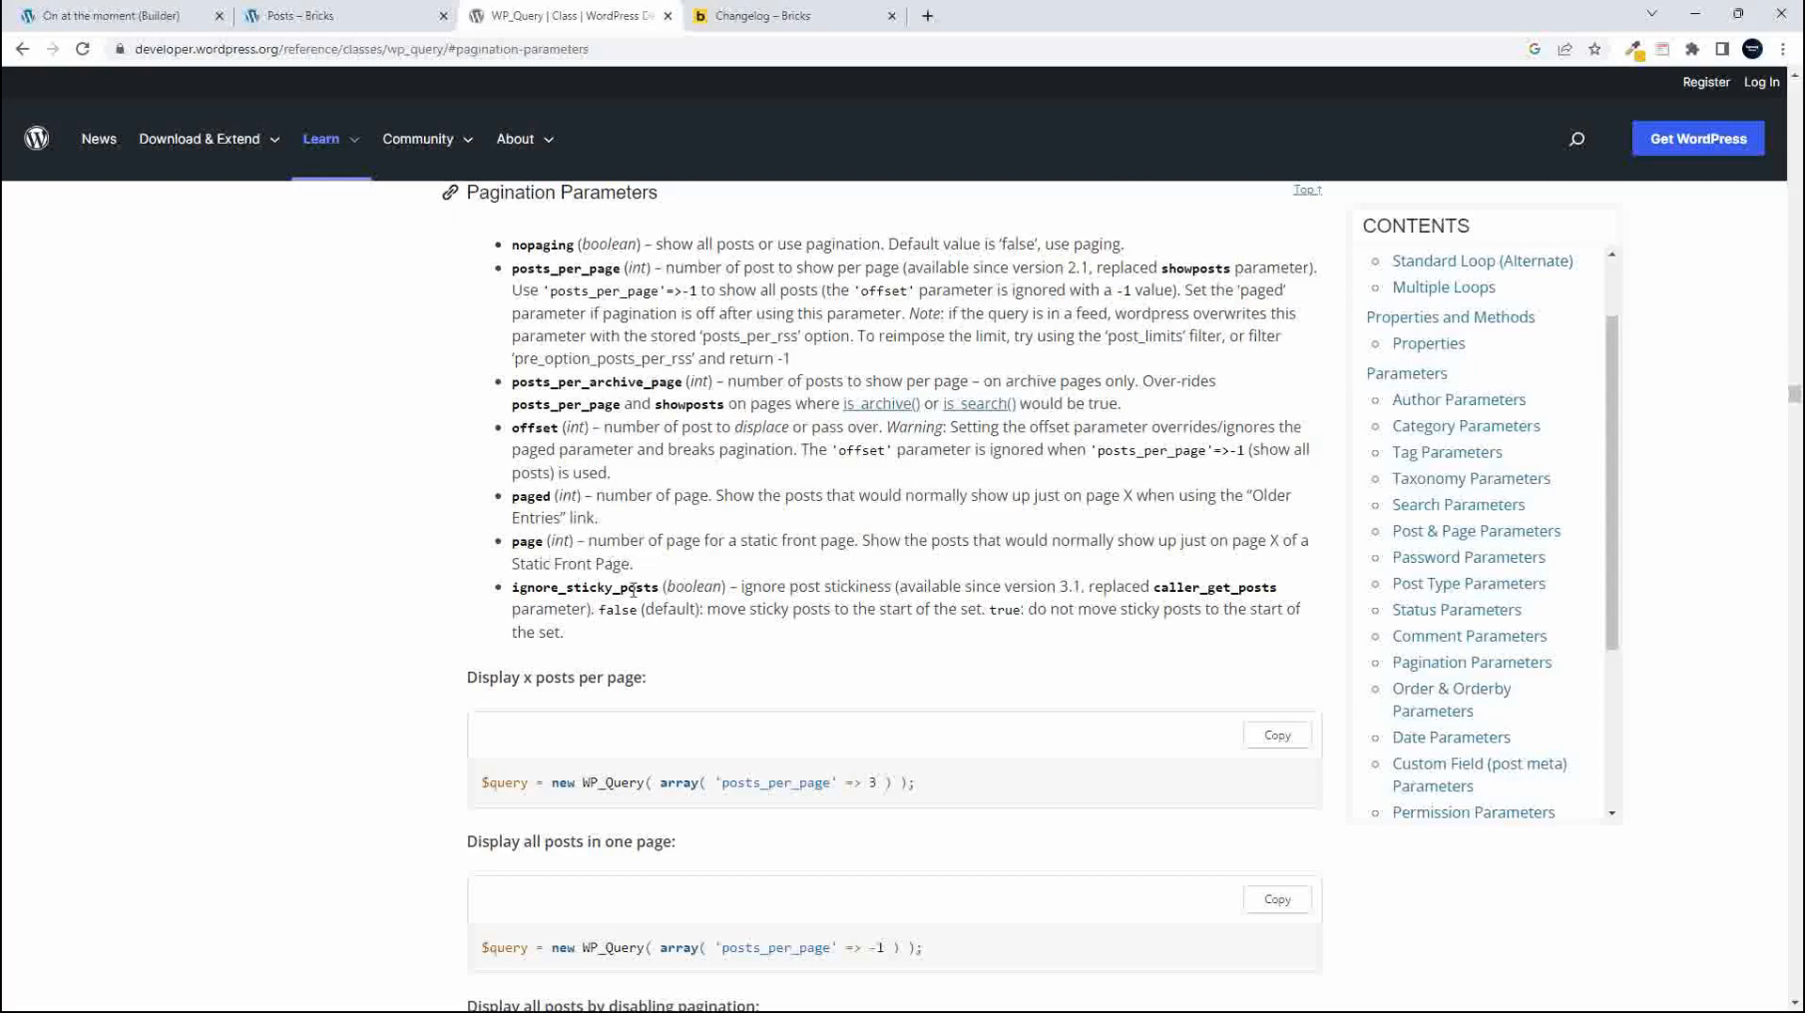
click(150, 15)
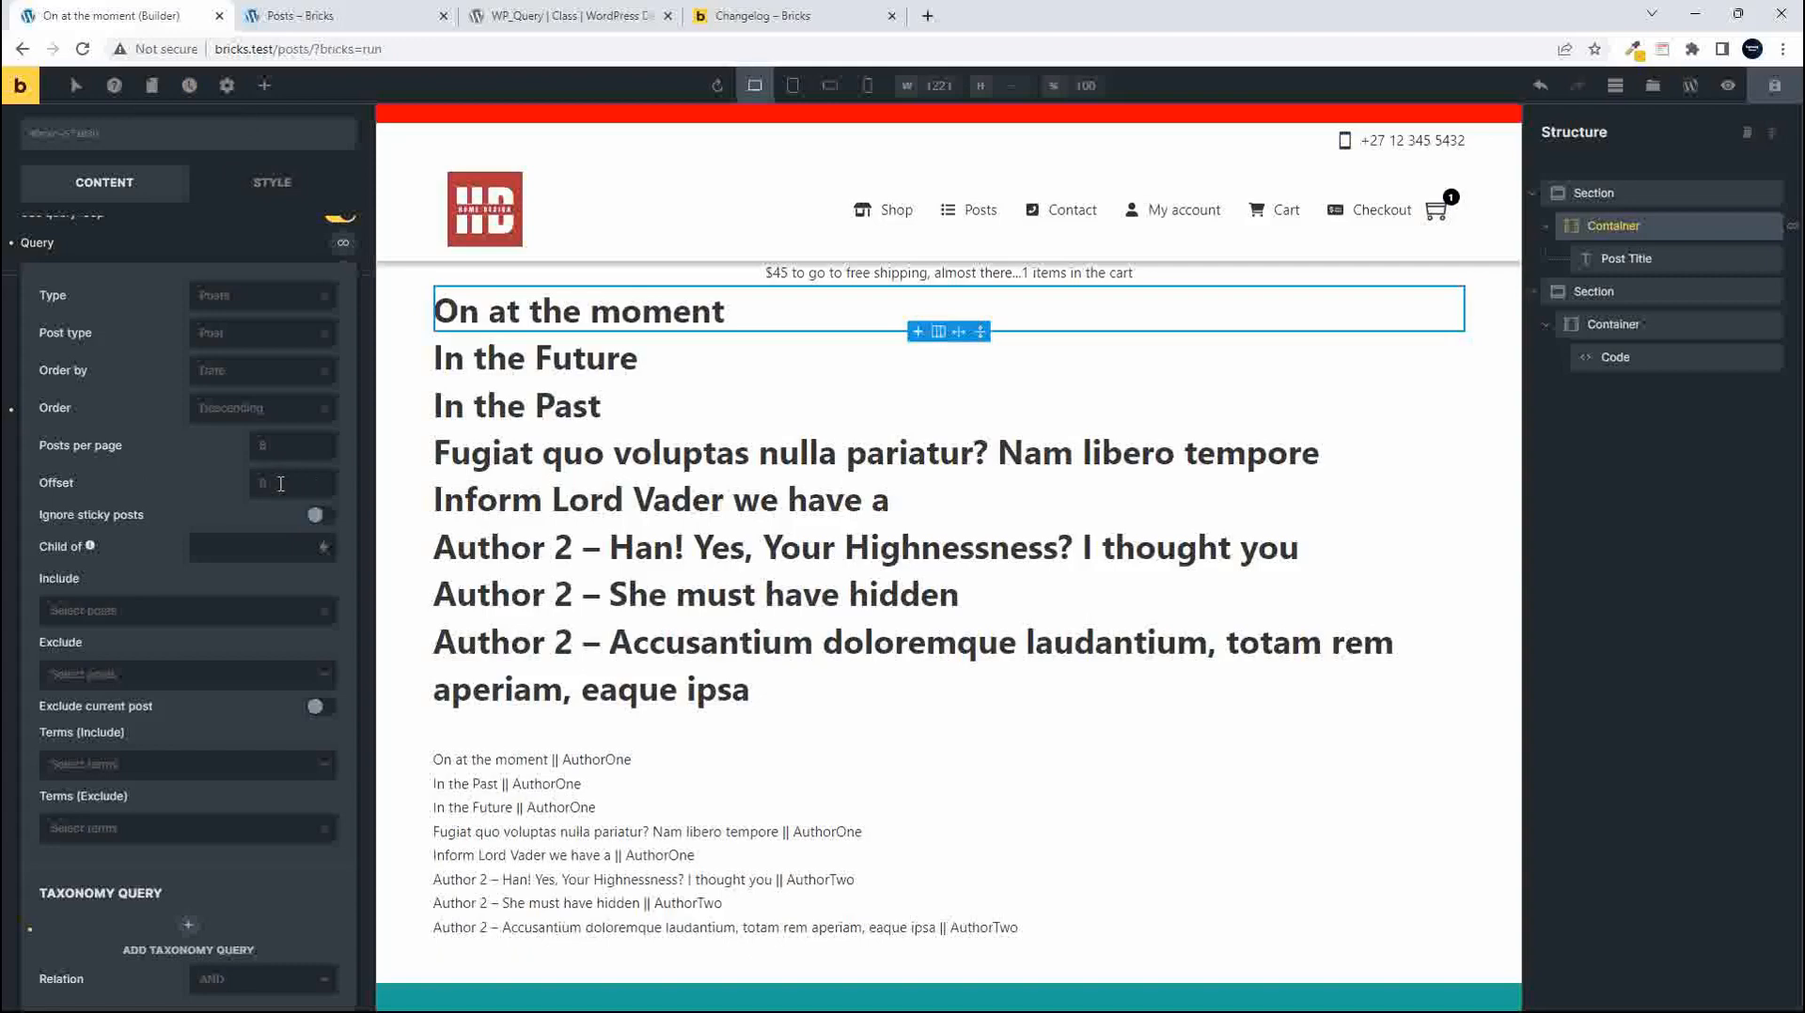
click(532, 23)
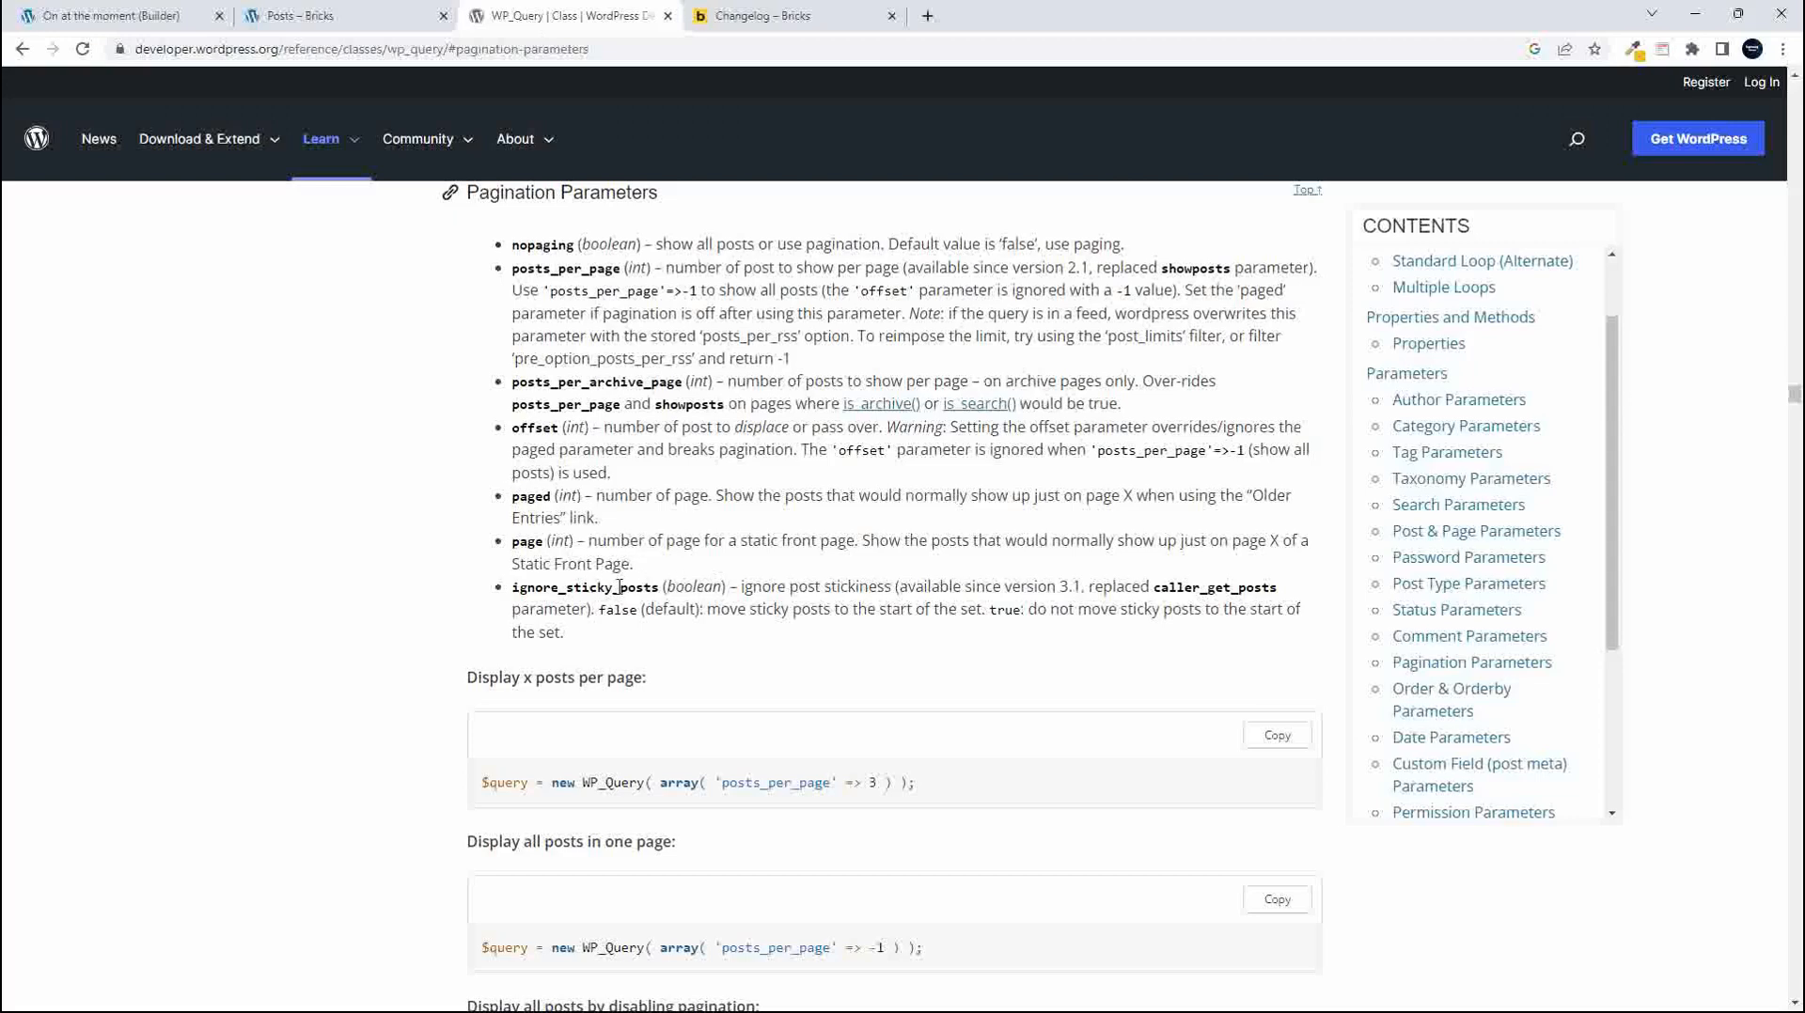
Open the Order & Orderby Parameters section of the WP_Query reference and read through its orderby values
click(1427, 700)
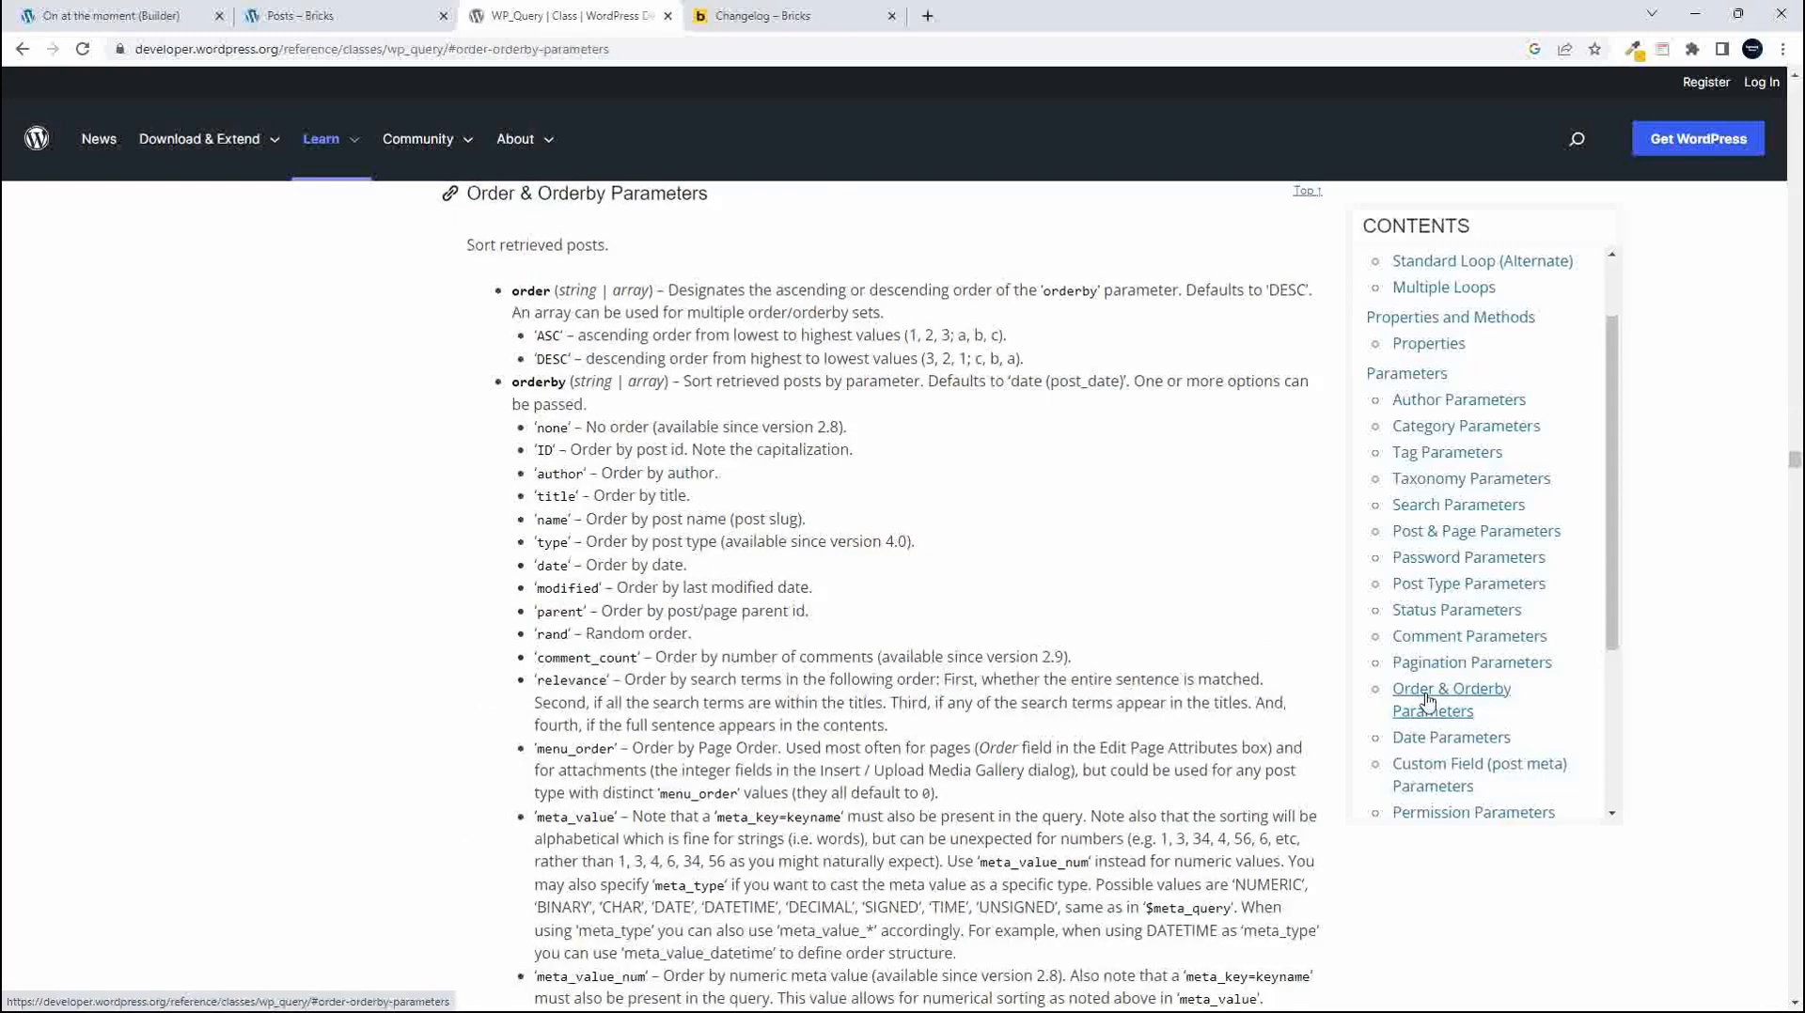
scroll(978, 665, down, 2)
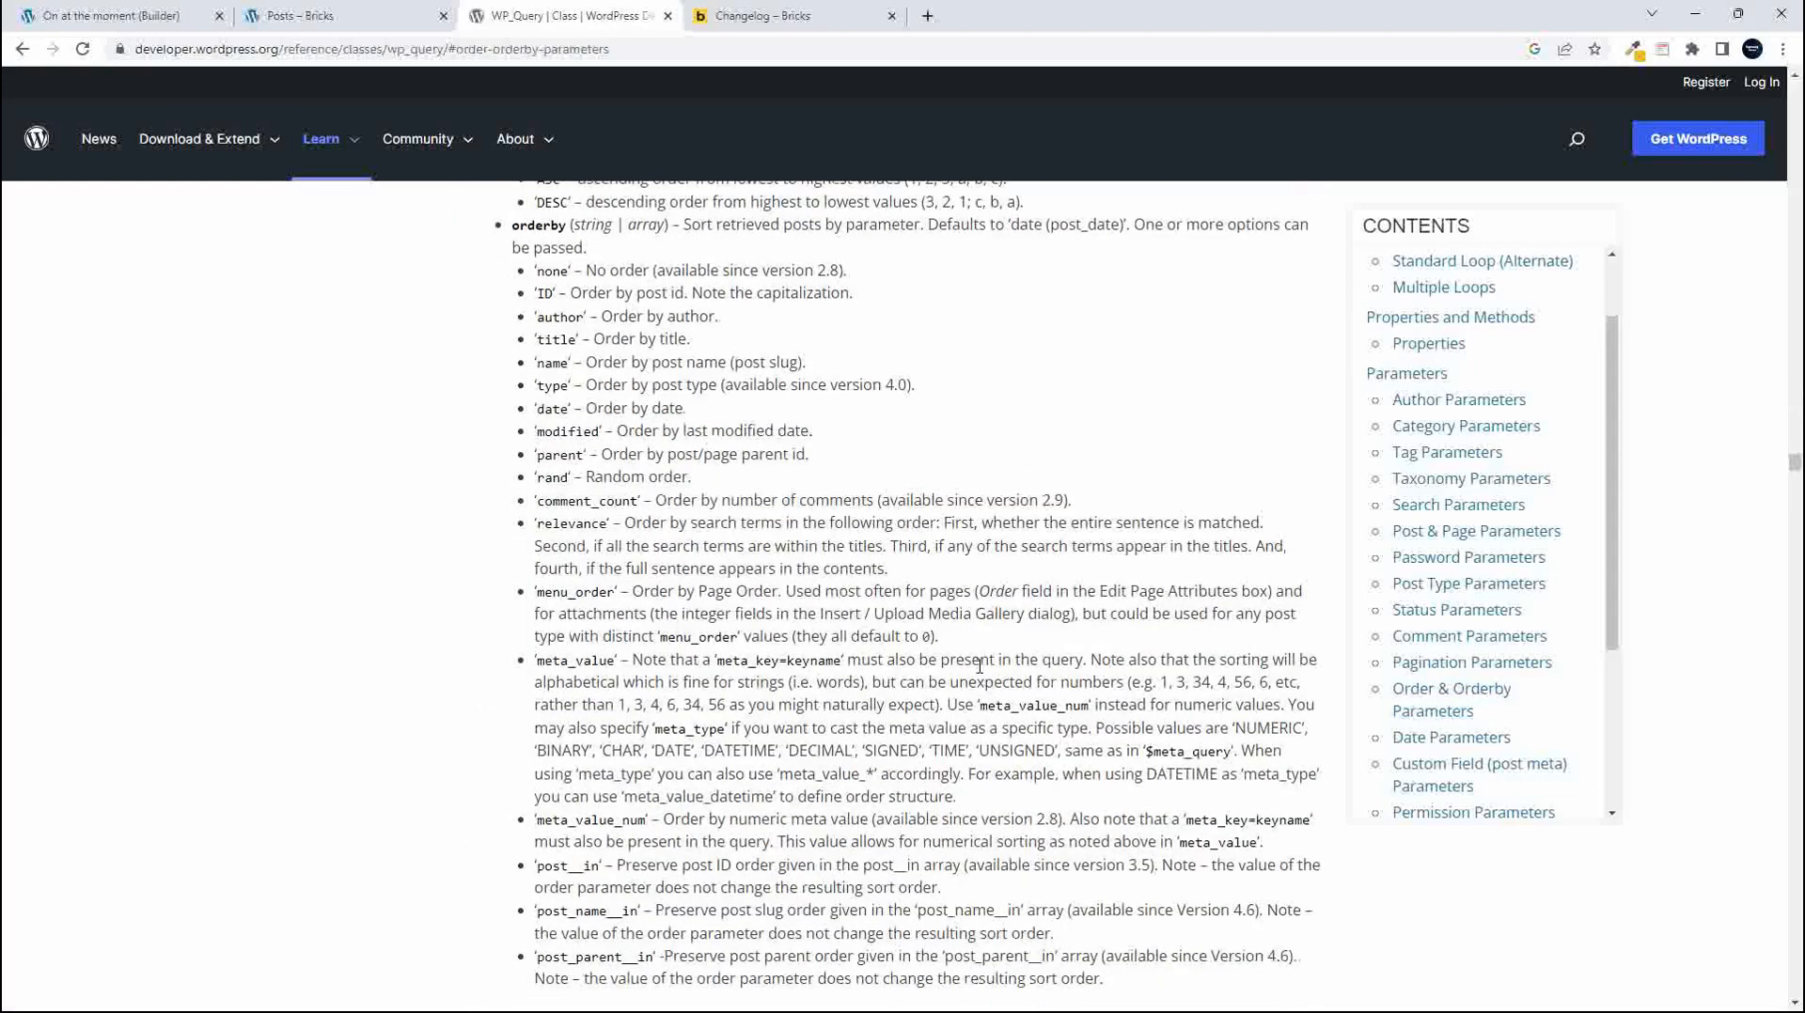
scroll(979, 665, down, 2)
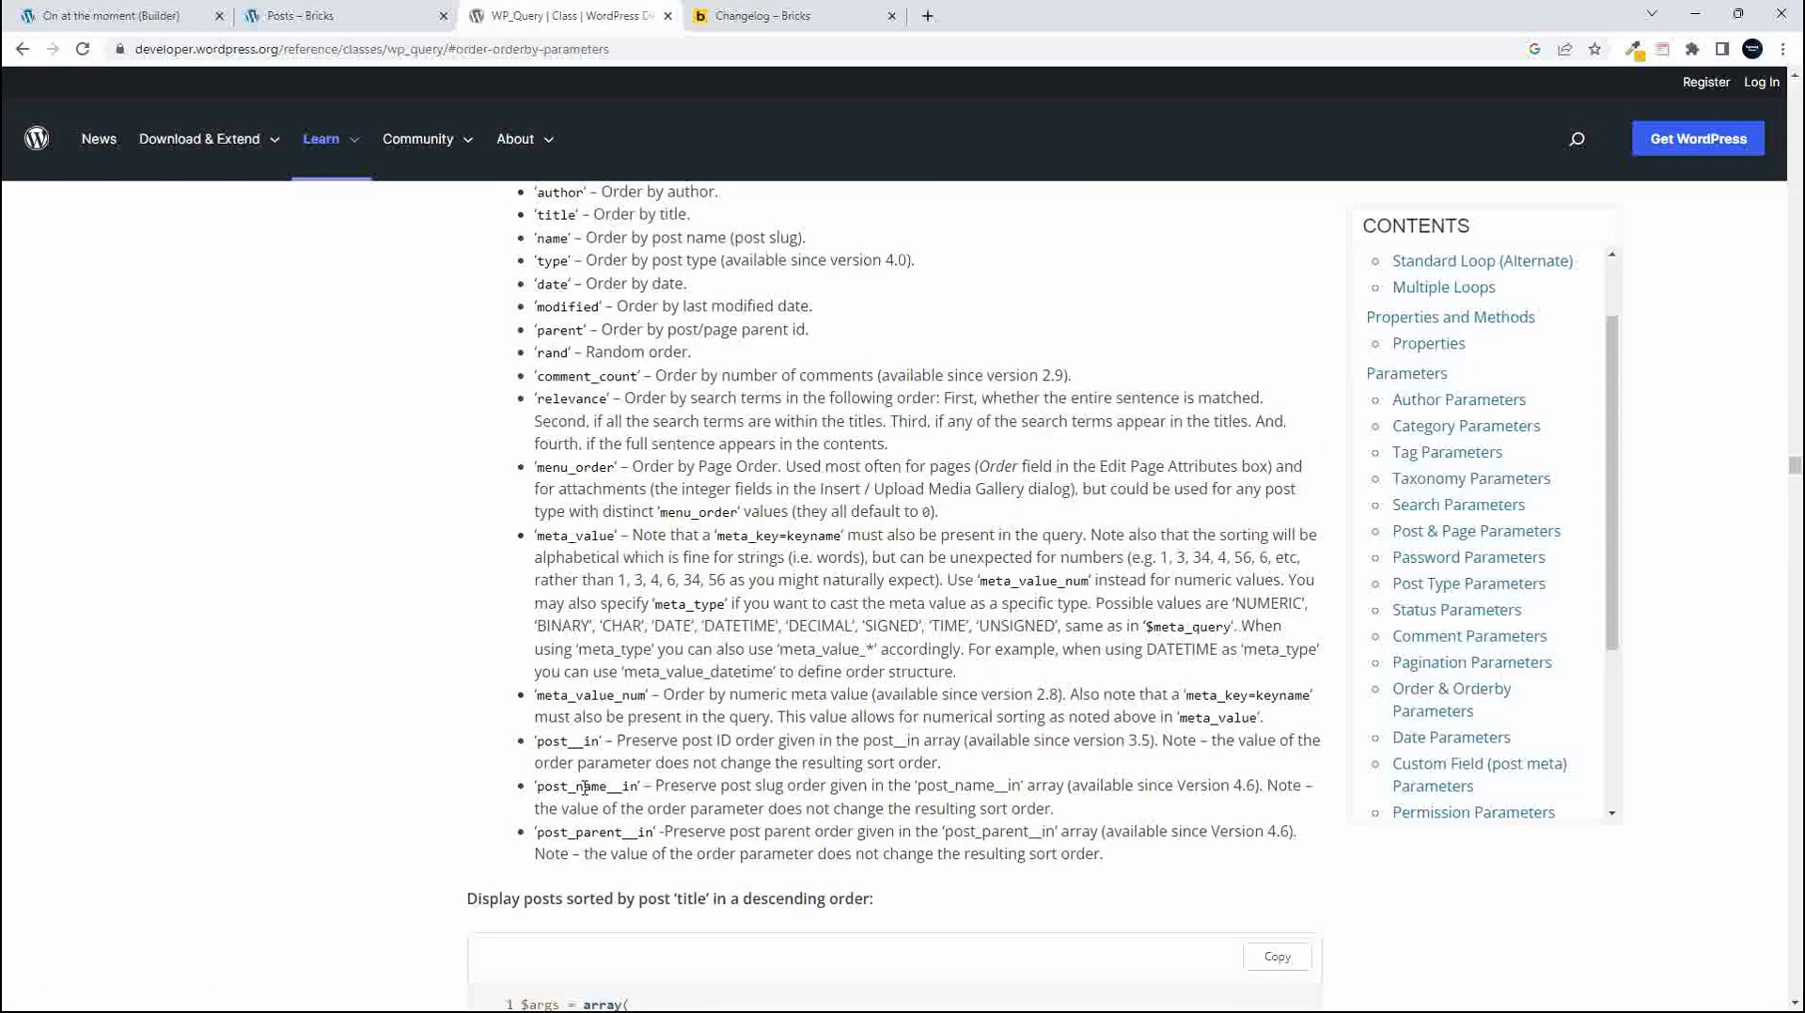
scroll(585, 788, up, 1)
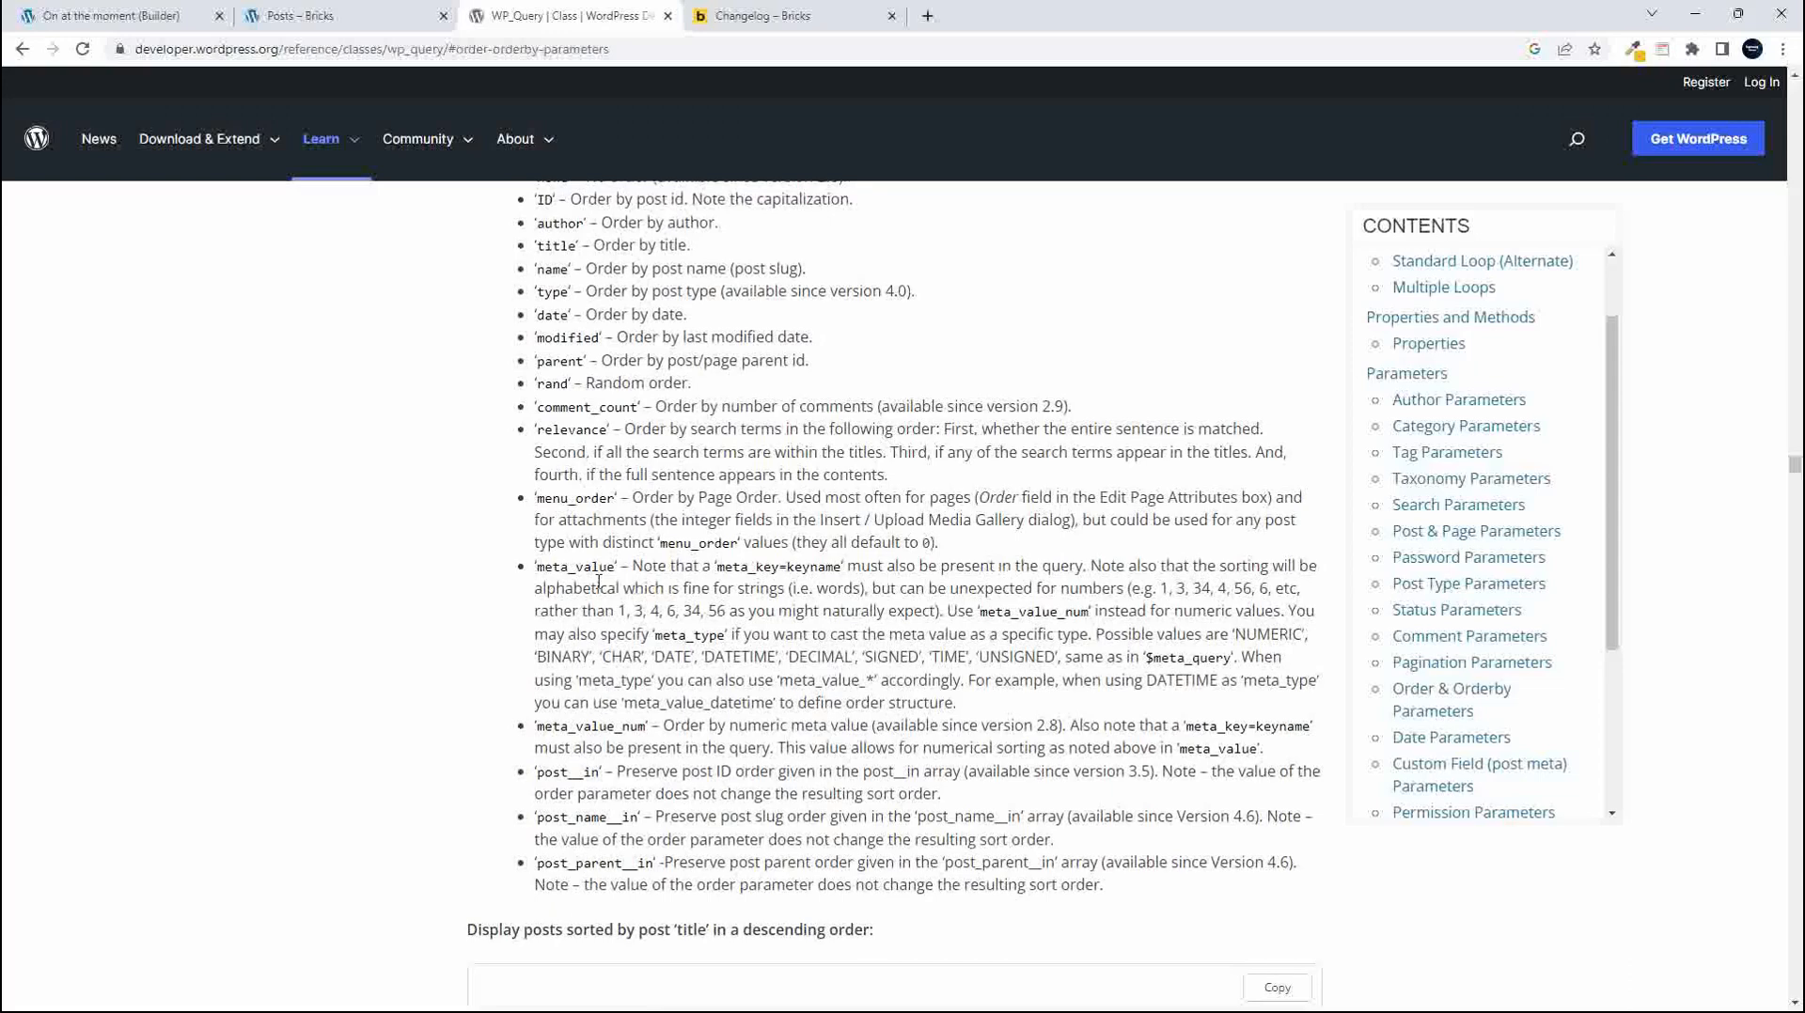
scroll(598, 582, up, 1)
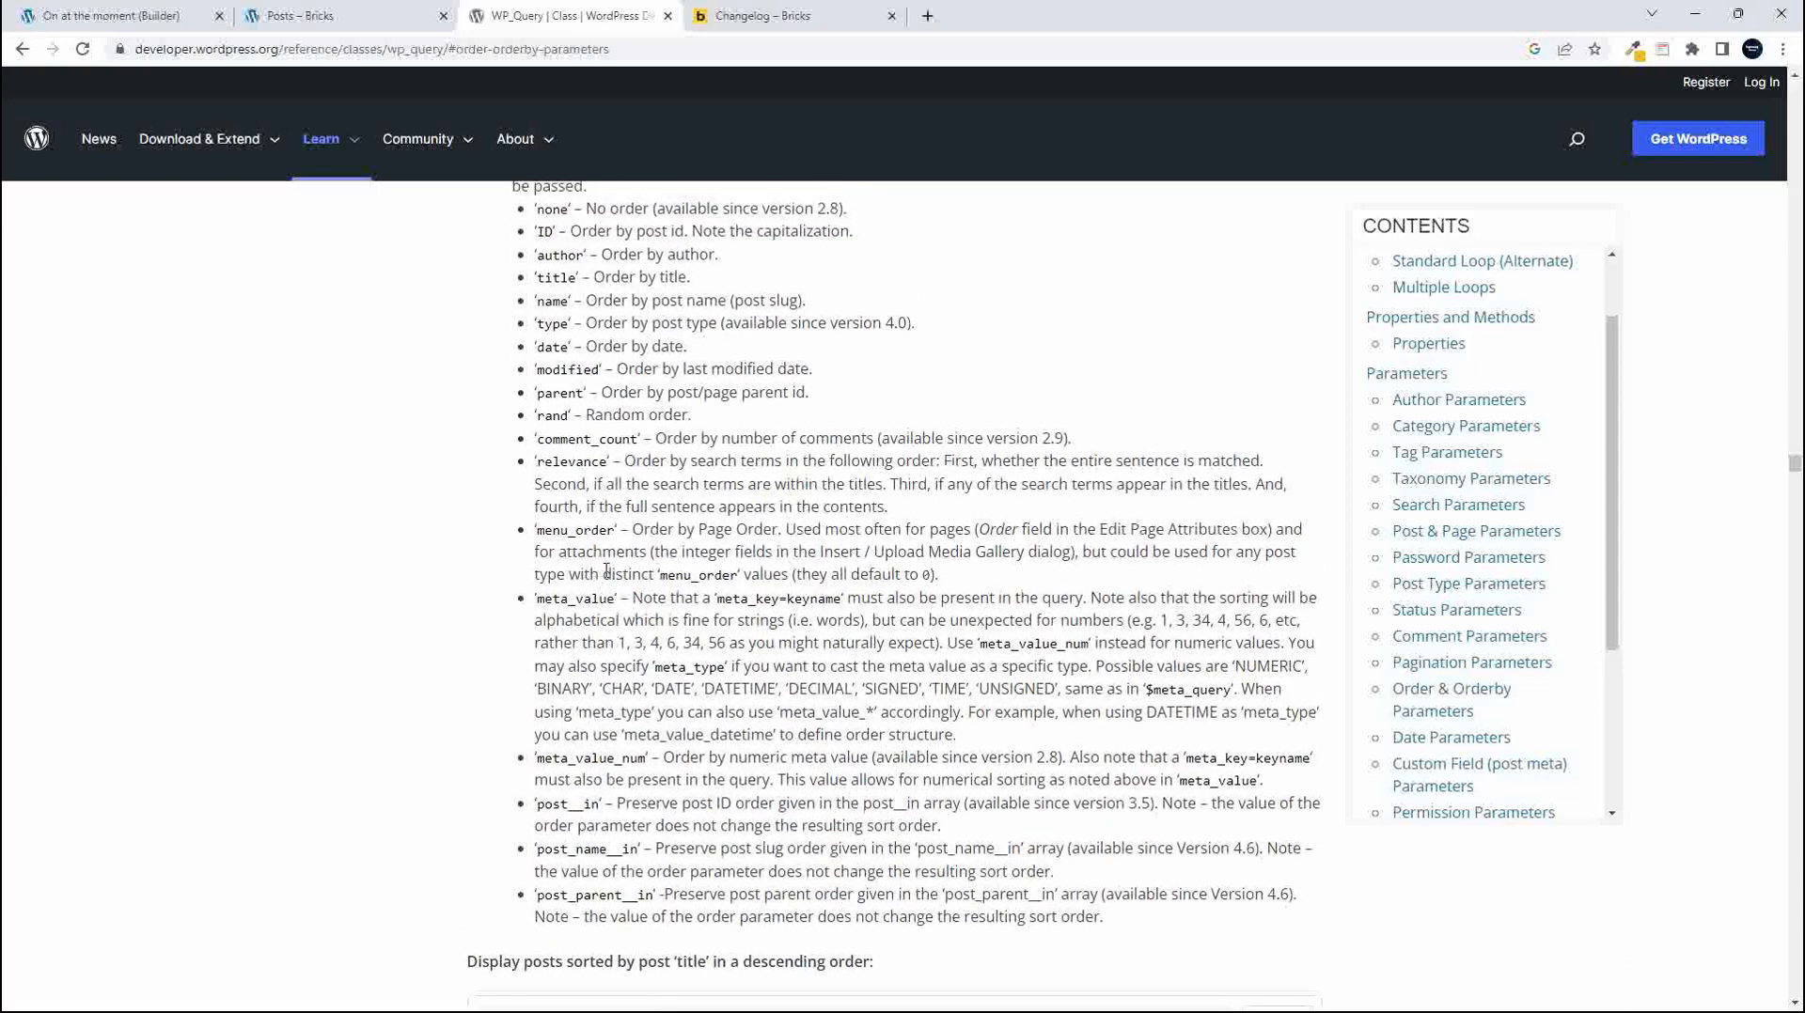
Inspect the Order by choices of the loop container's query in the builder
click(141, 16)
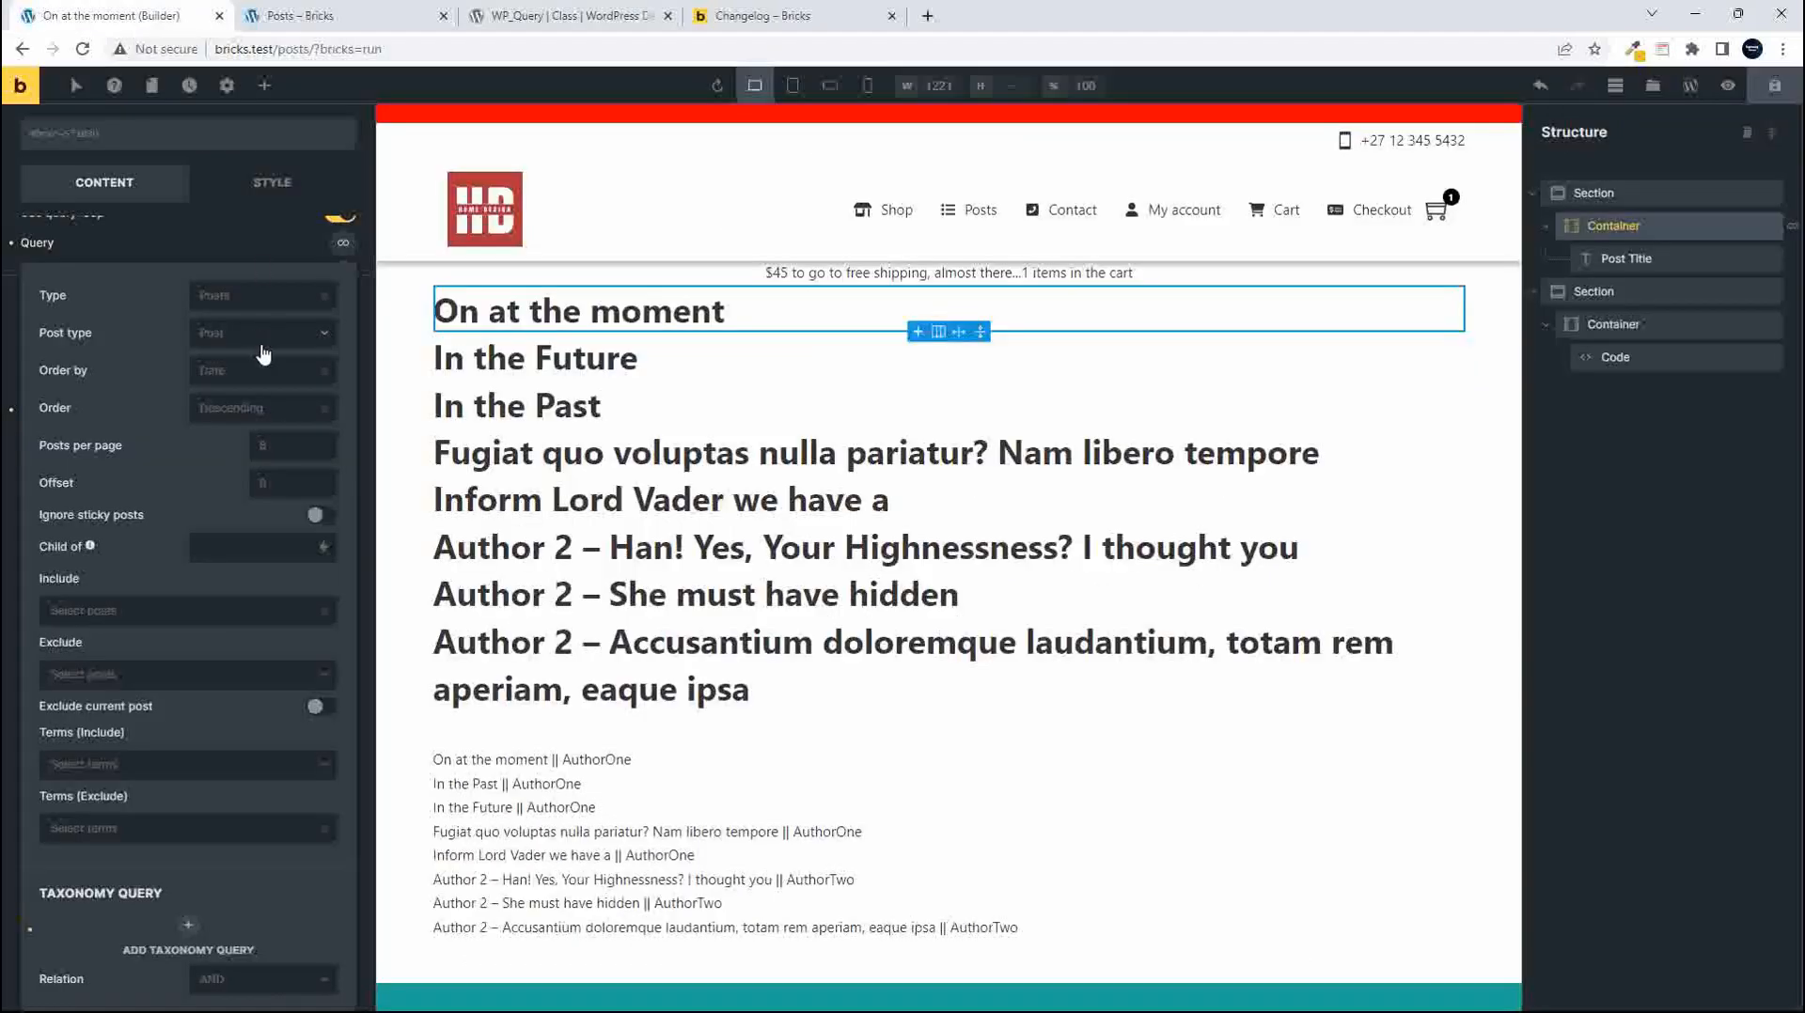
click(248, 380)
scroll(268, 601, down, 1)
scroll(269, 602, down, 1)
scroll(250, 472, up, 3)
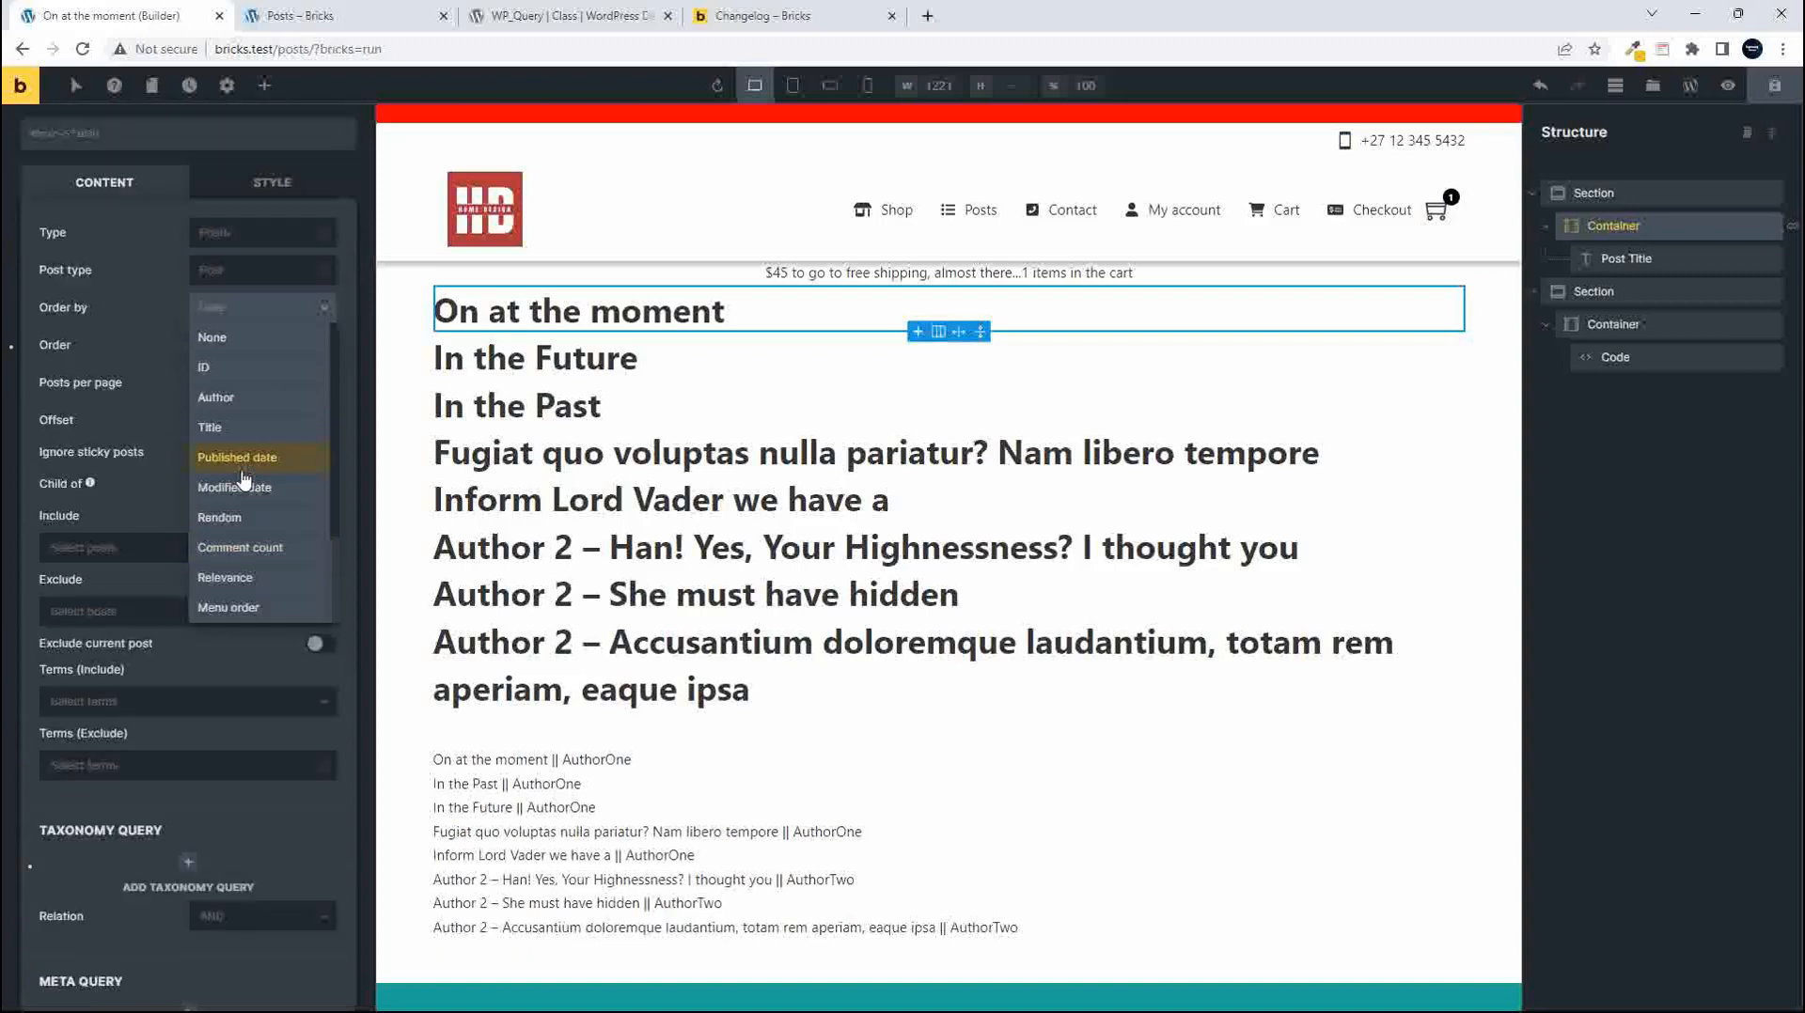
Compare the orderby values in the WP_Query reference with the builder's Order by choices, down to the meta value entries
click(564, 15)
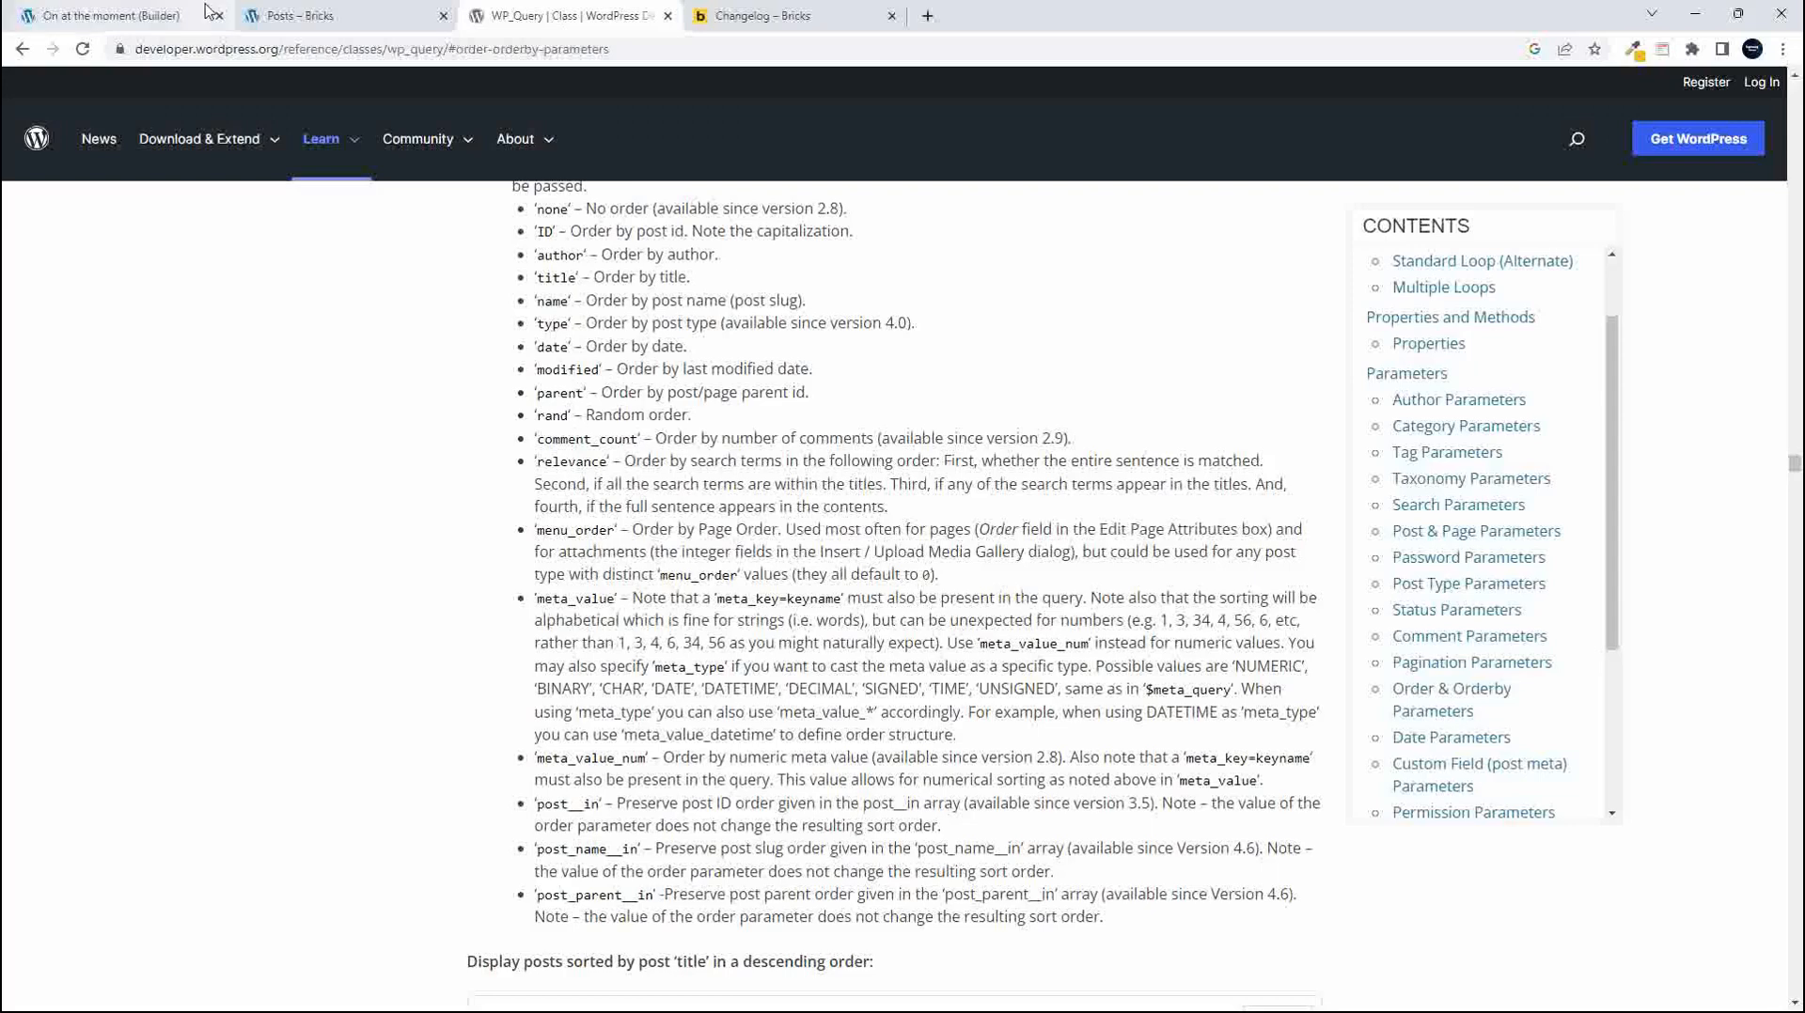
click(155, 16)
scroll(257, 463, down, 1)
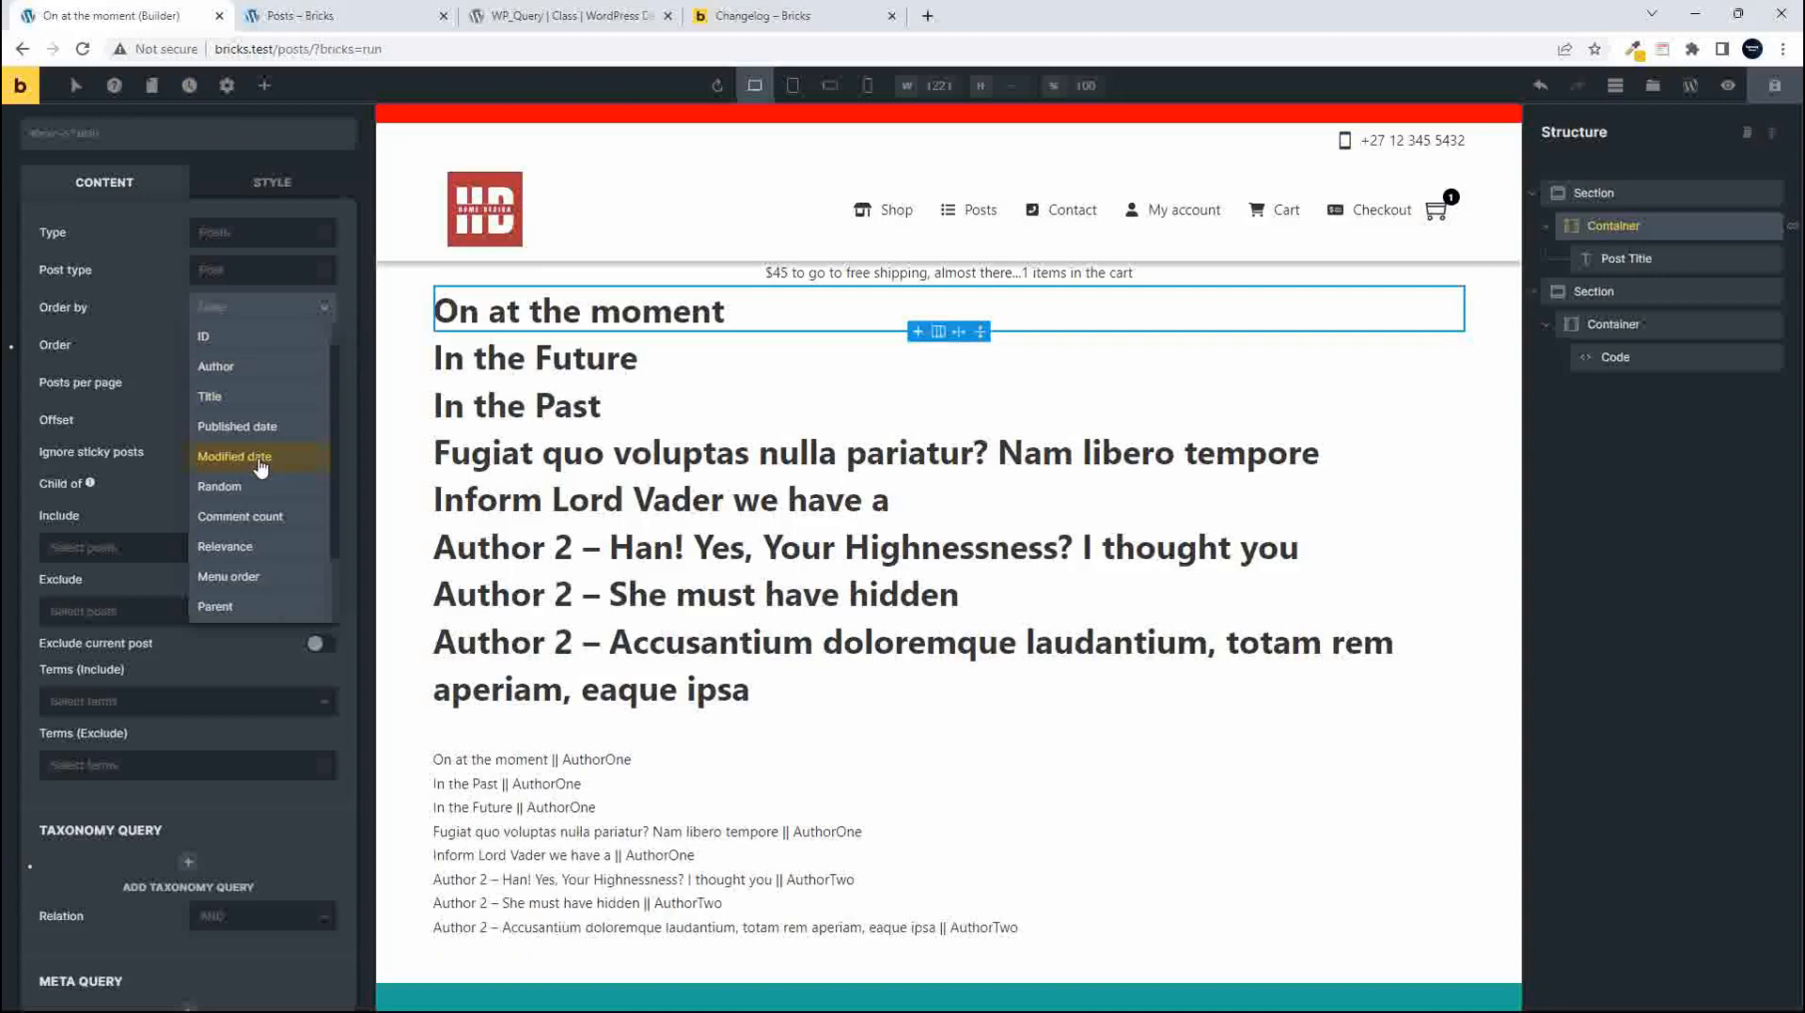
scroll(259, 467, down, 3)
click(550, 17)
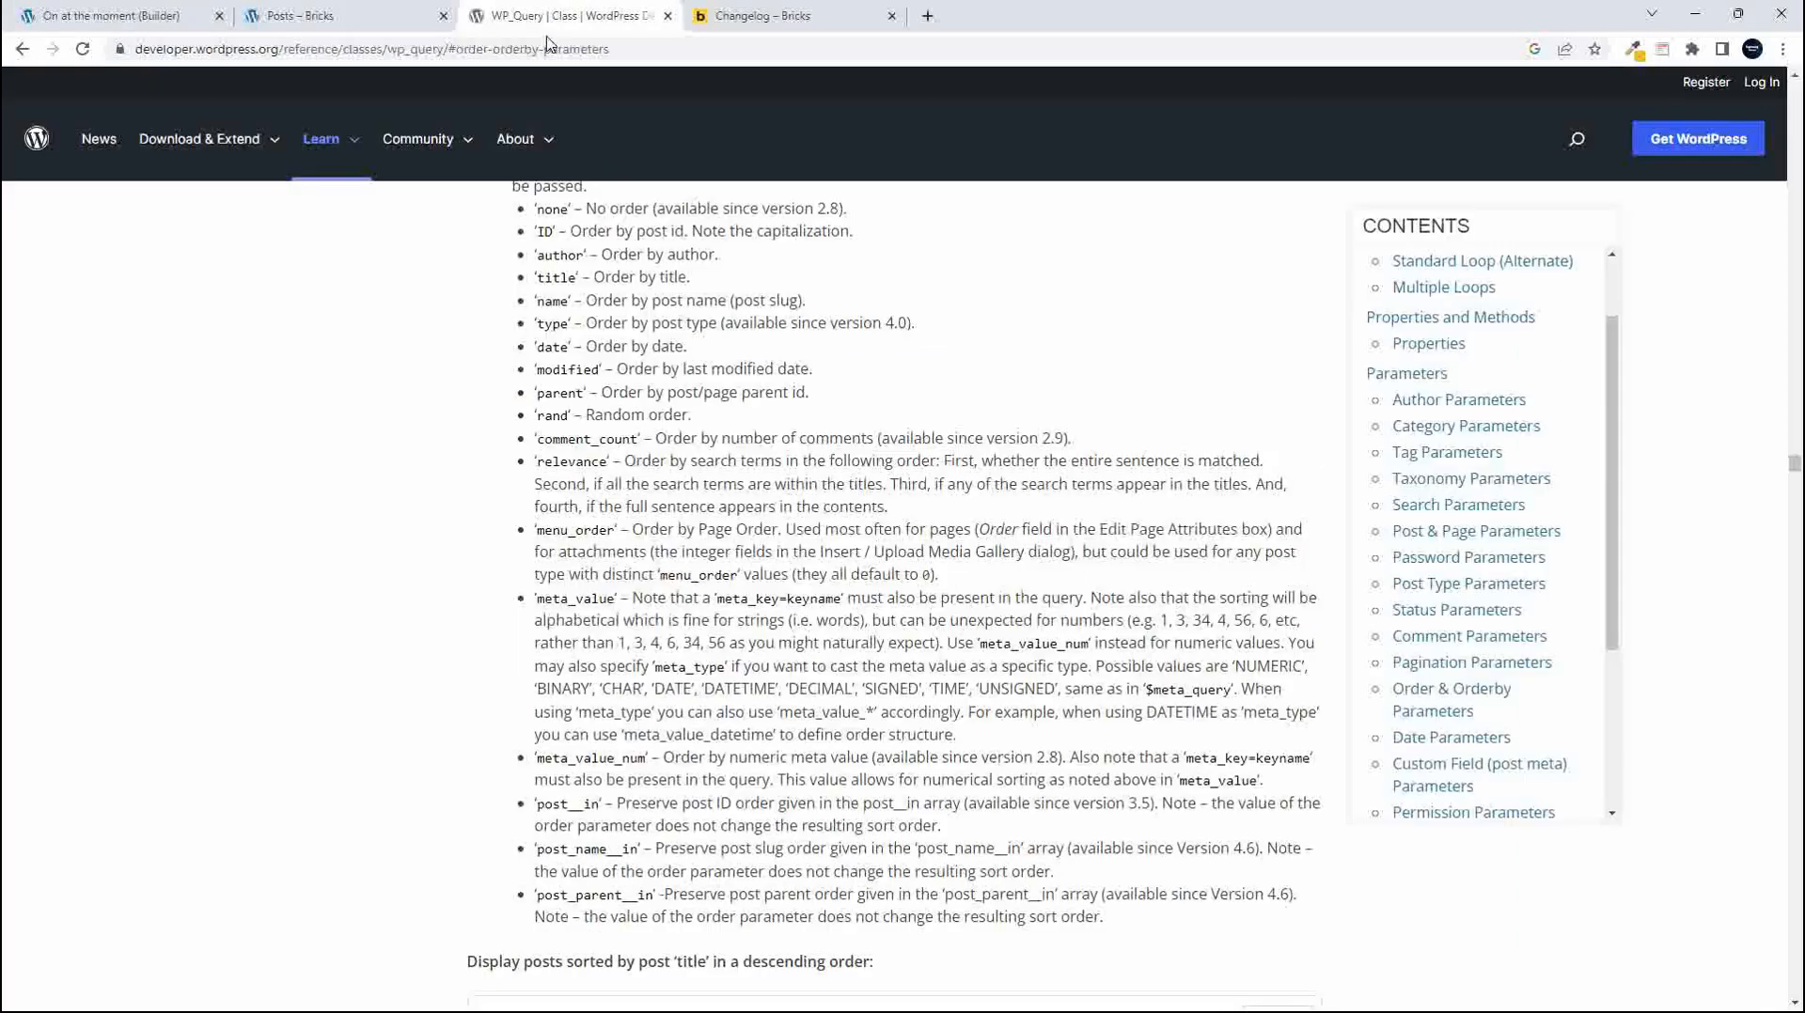
click(160, 12)
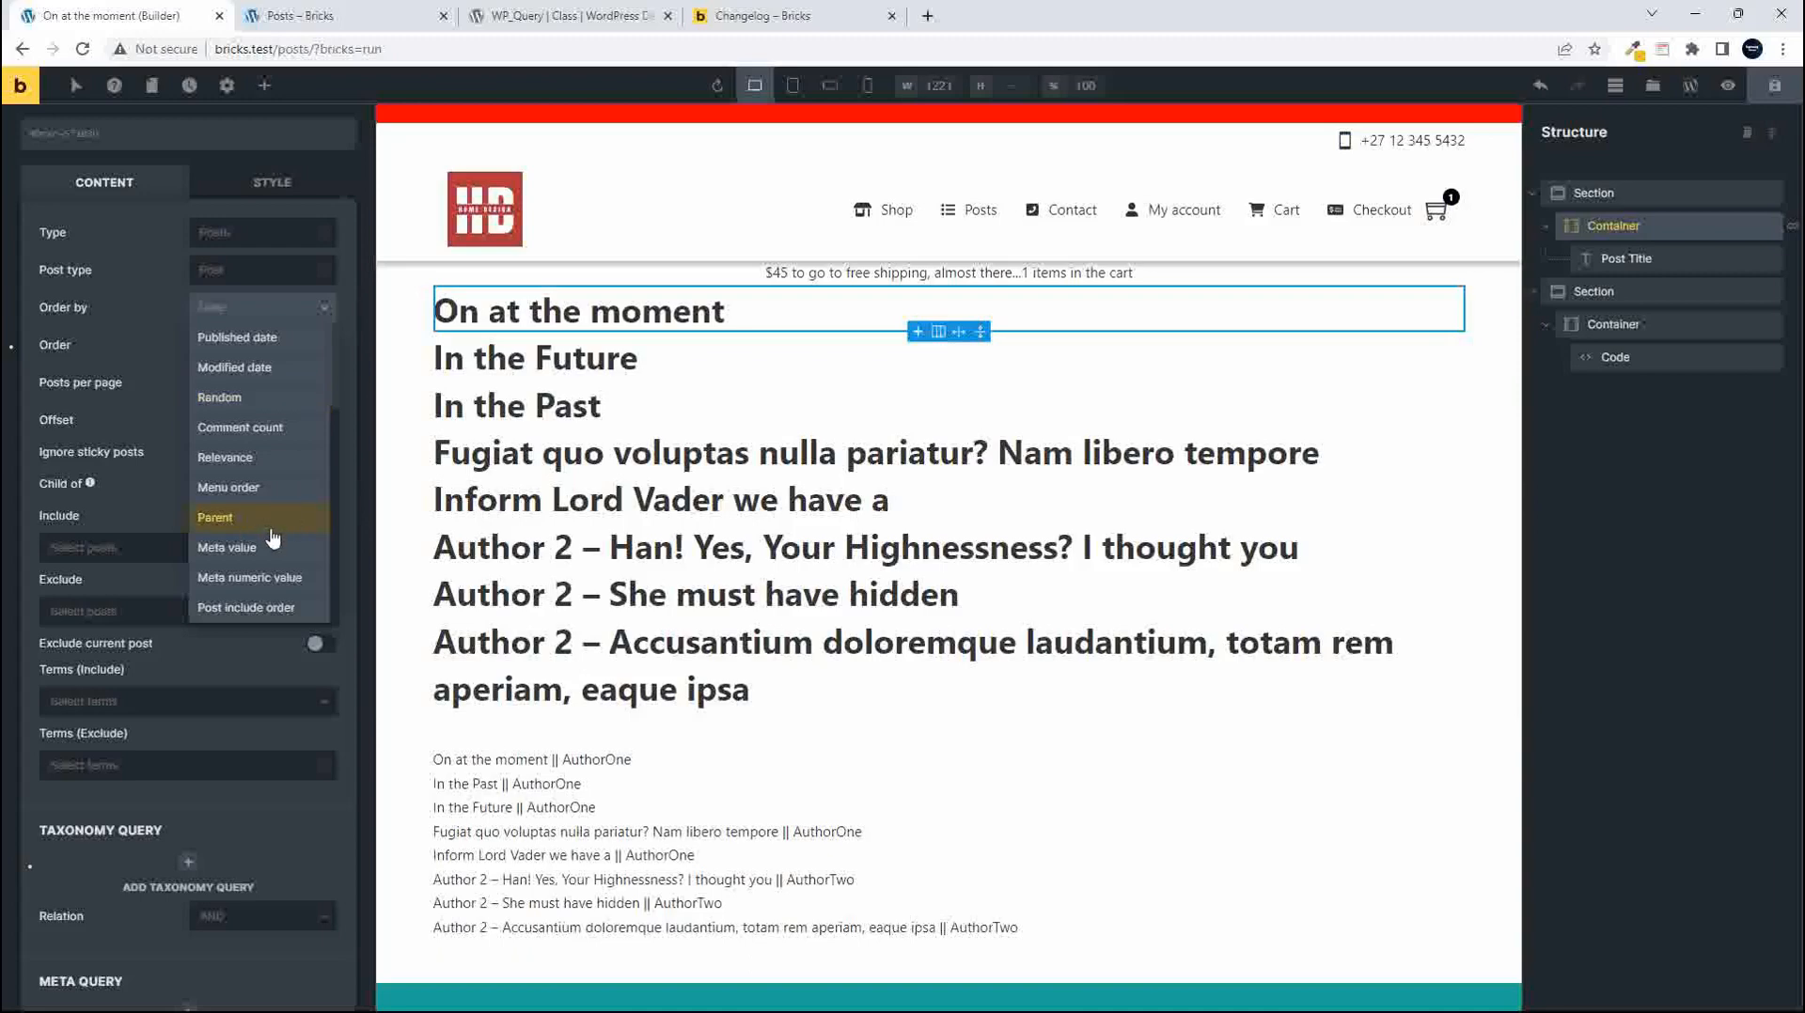
Compare the post__in, post_name__in and post_parent__in orderby values in the reference with the builder's Post include order choice
click(516, 19)
scroll(621, 360, up, 1)
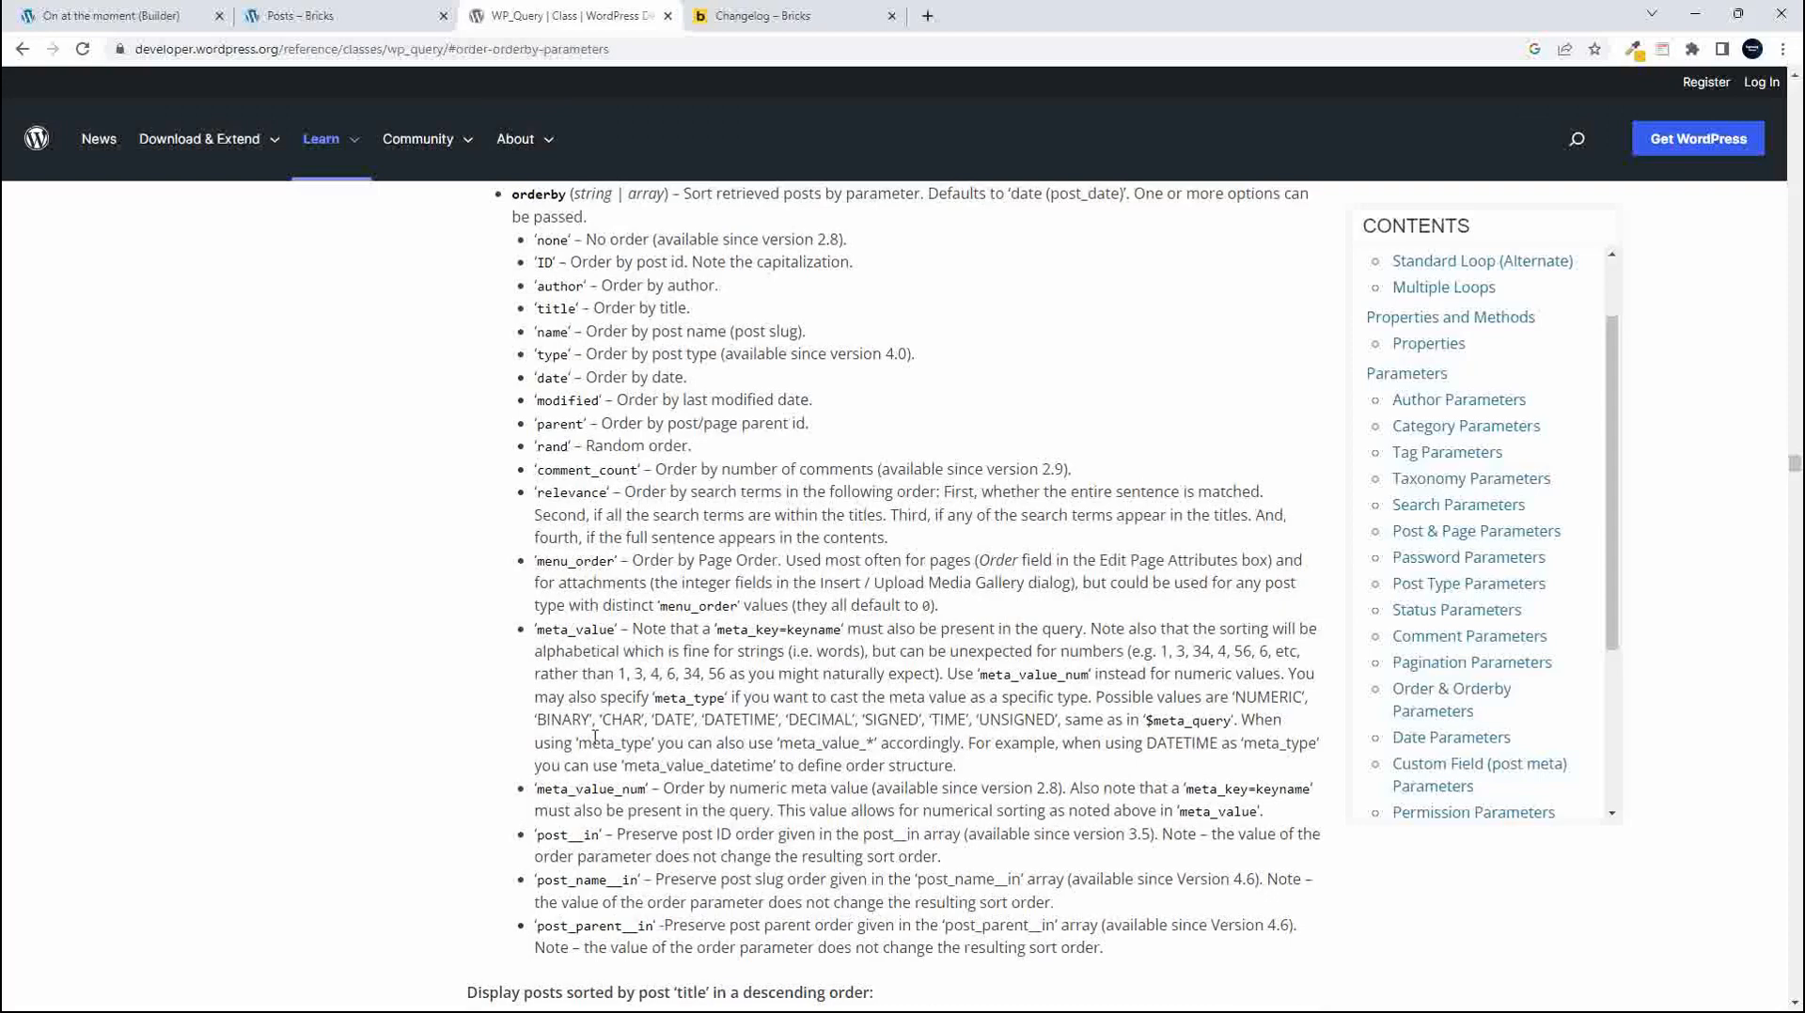
scroll(594, 791, up, 5)
click(103, 15)
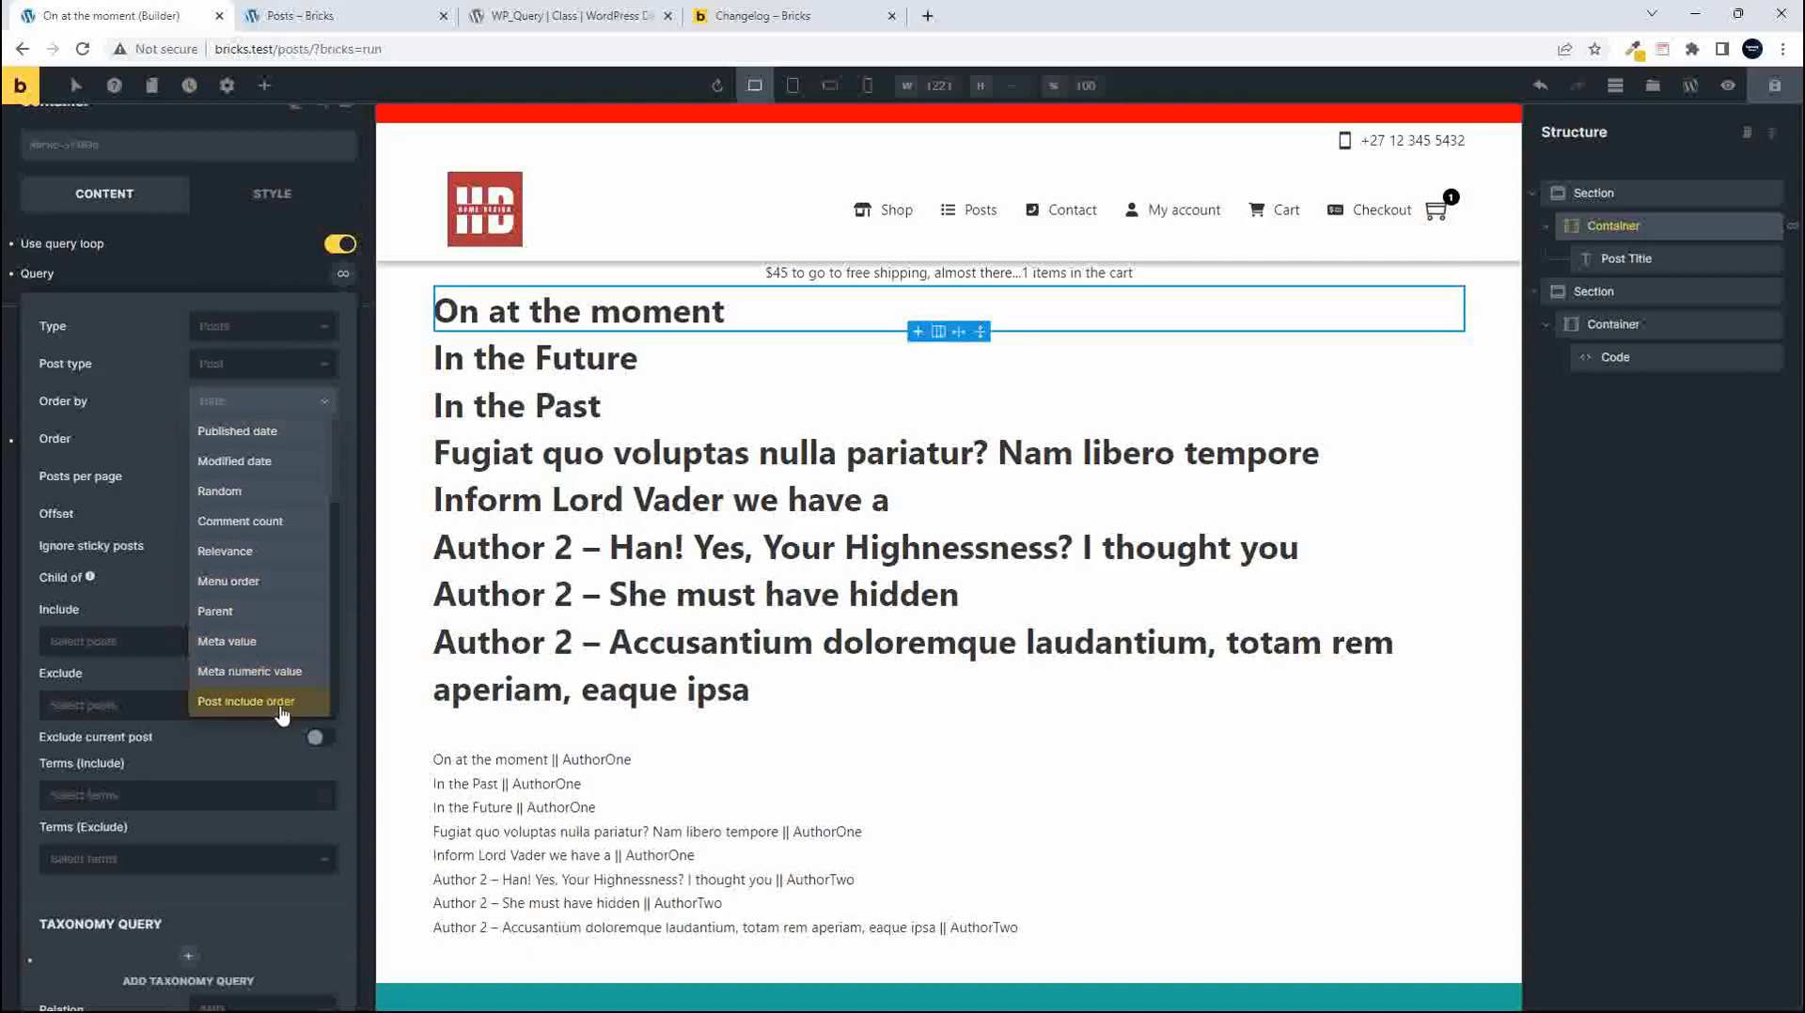
click(555, 19)
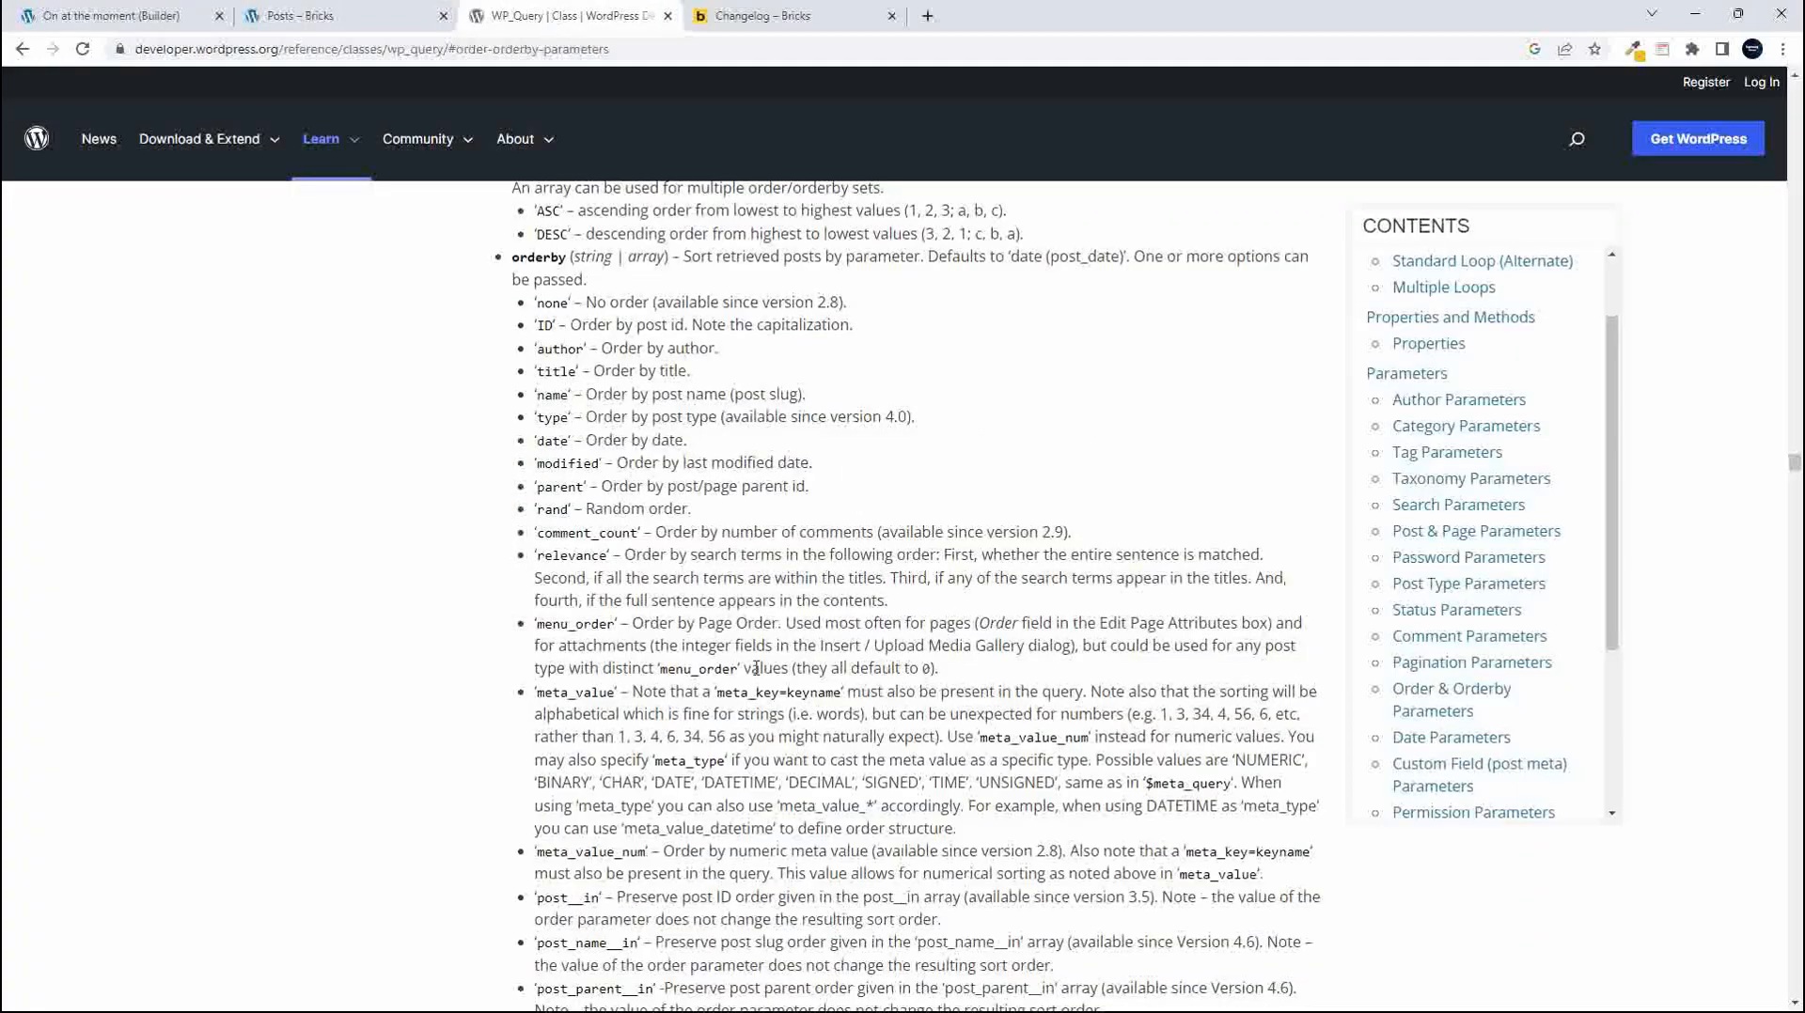
scroll(769, 711, down, 2)
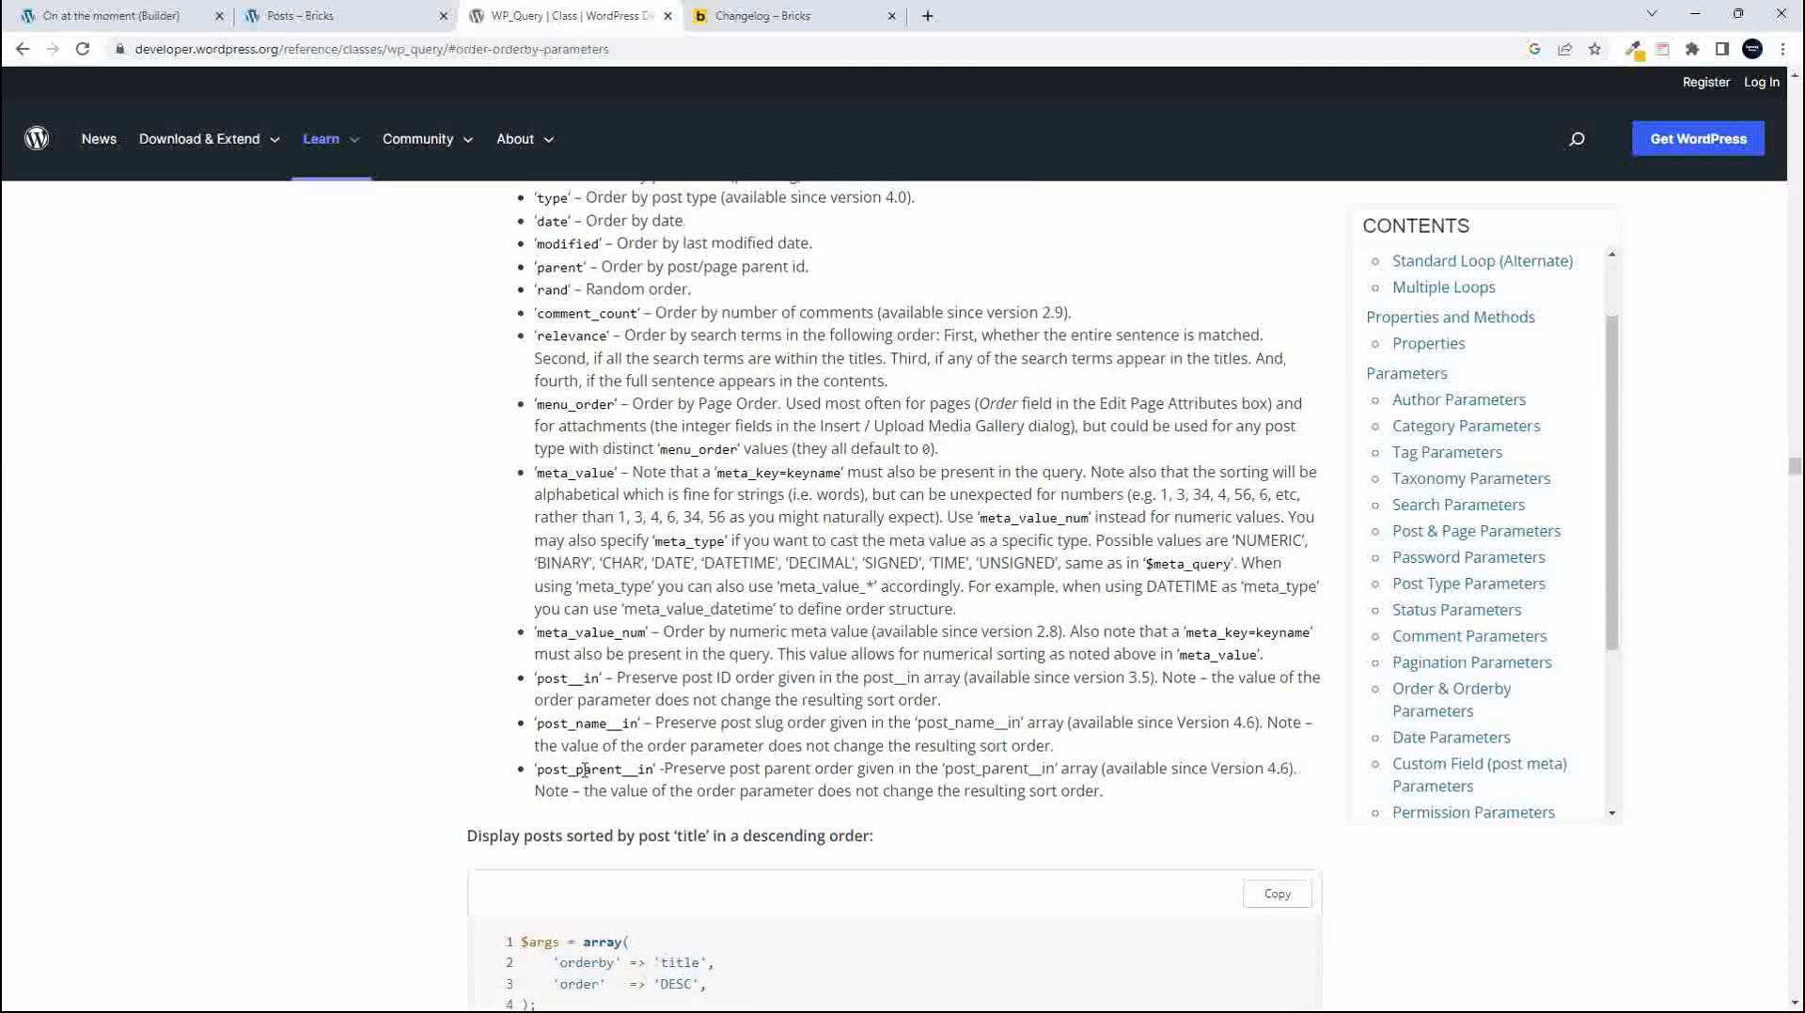
Check the full list of Order by choices in the builder for post name and post parent ordering
click(162, 13)
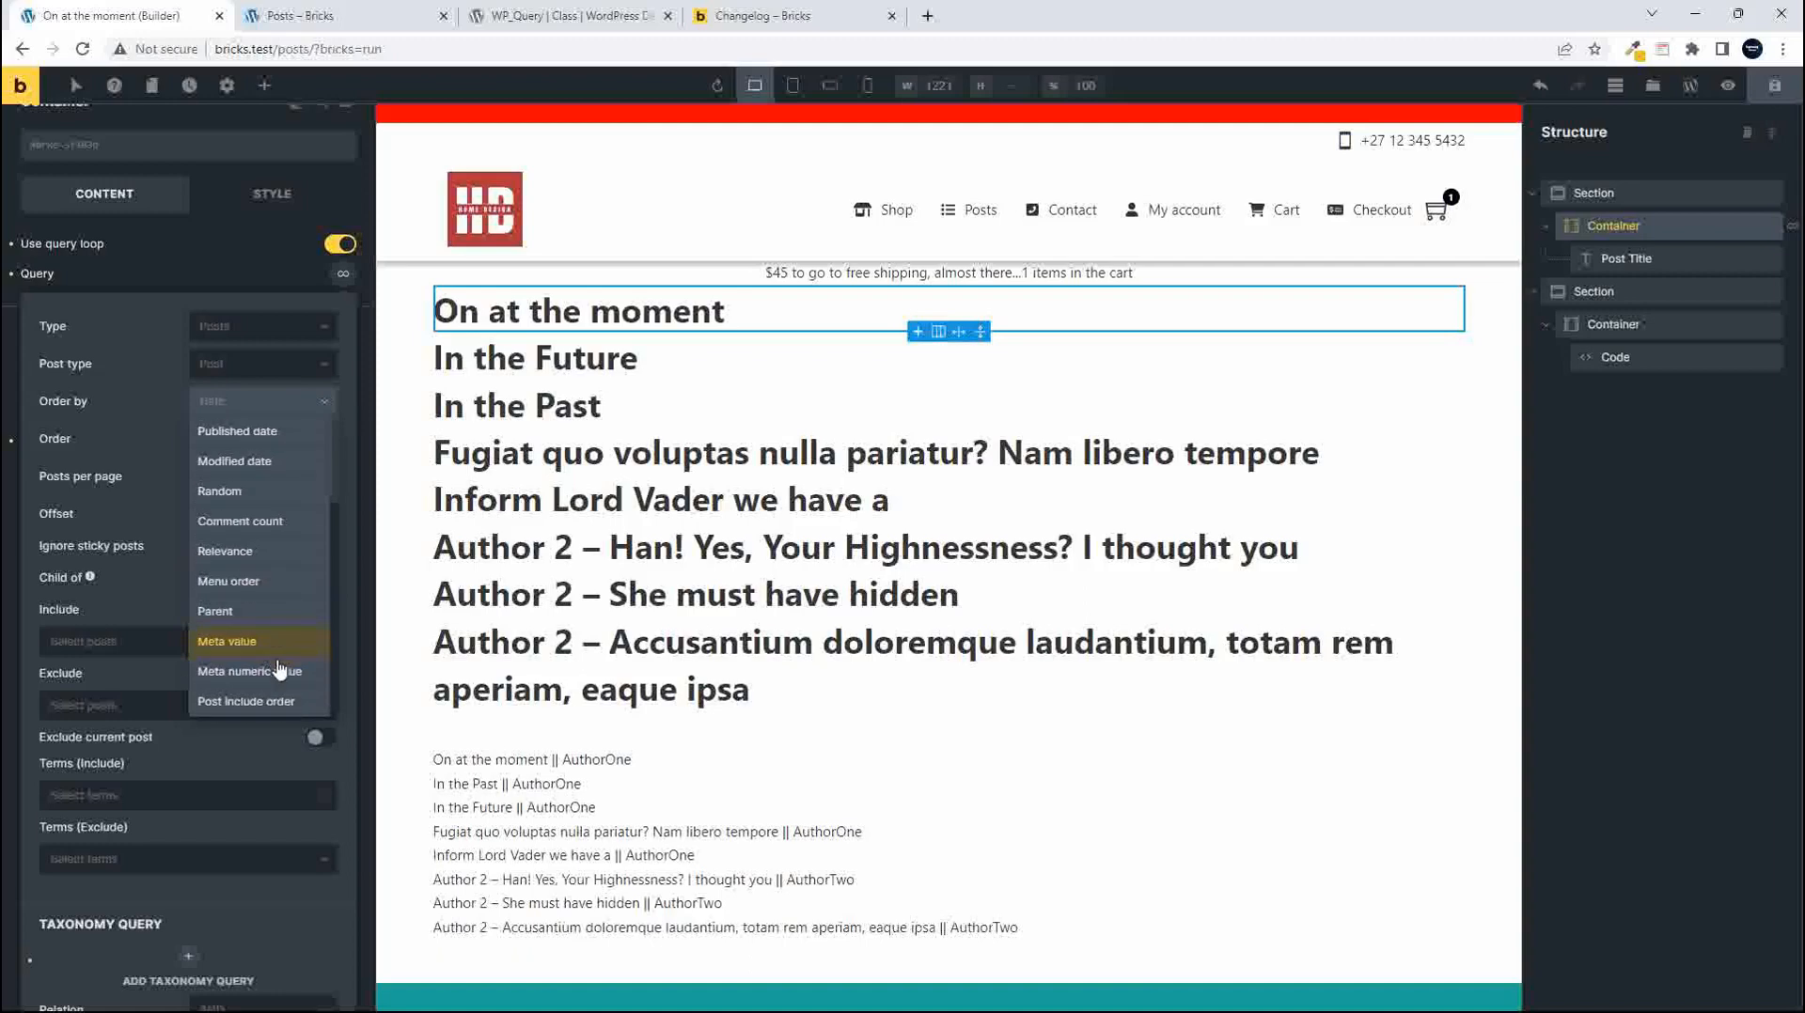
scroll(271, 653, up, 2)
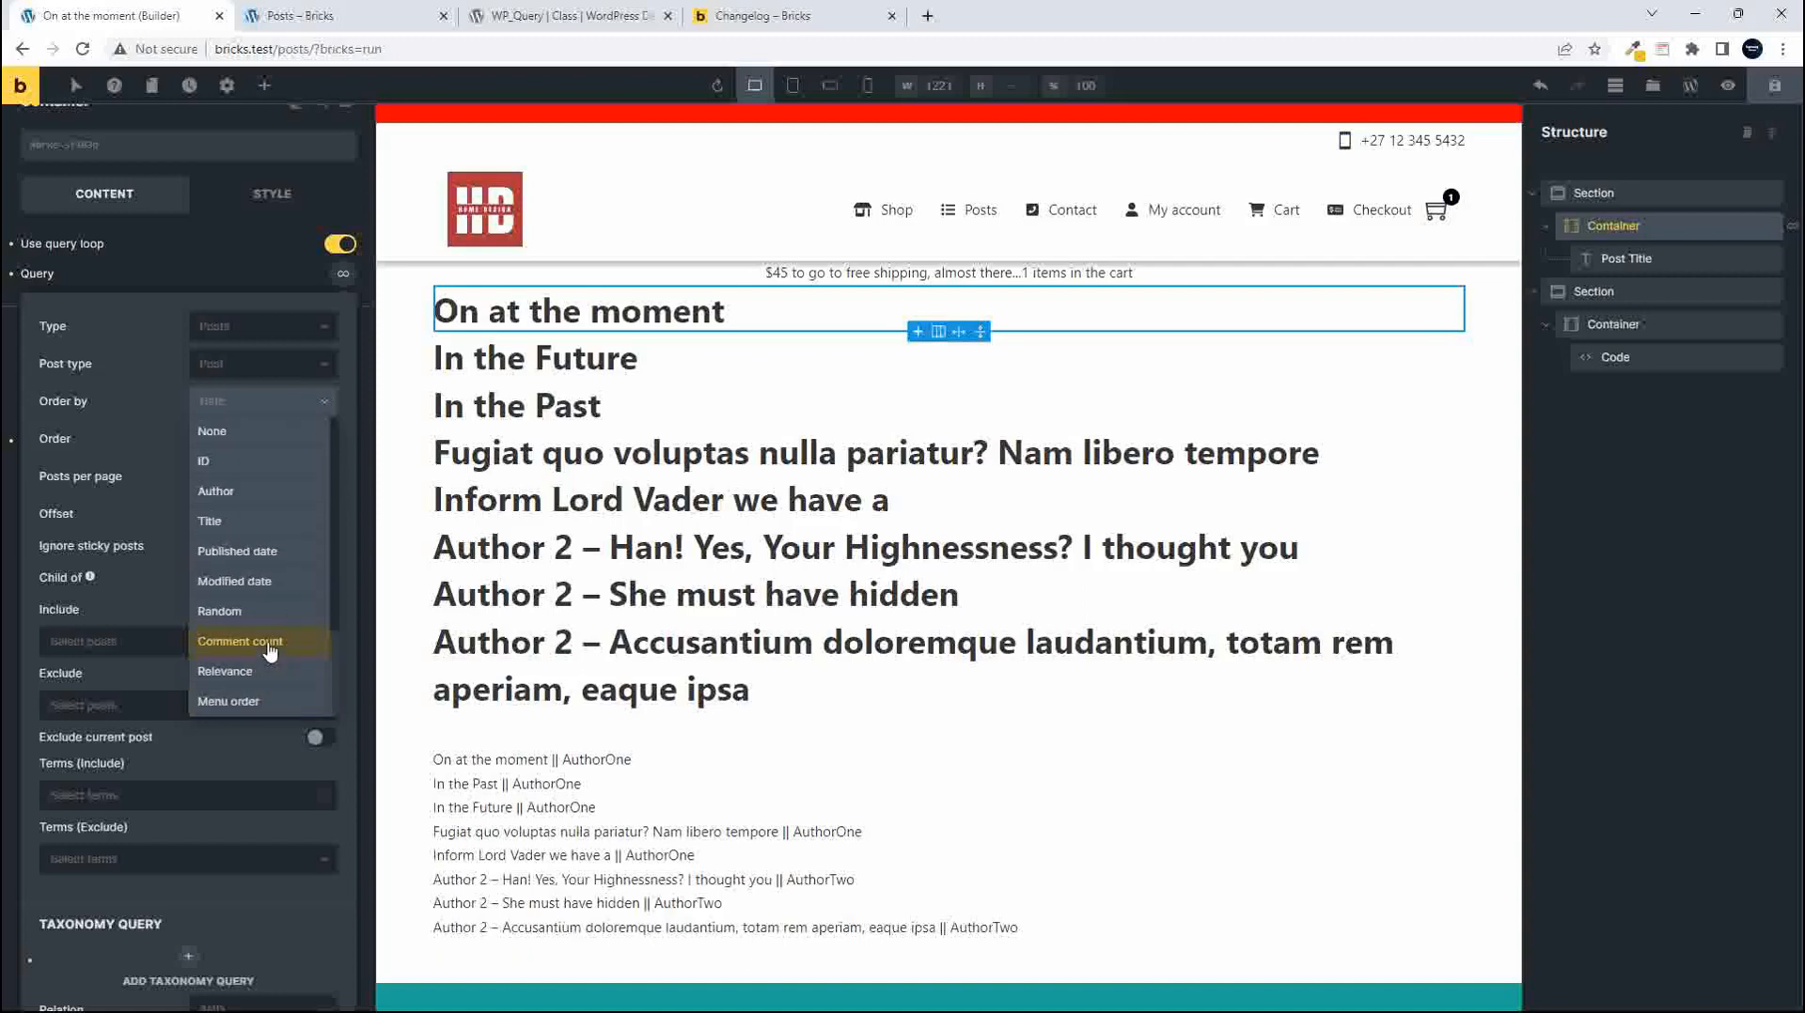
scroll(250, 663, down, 2)
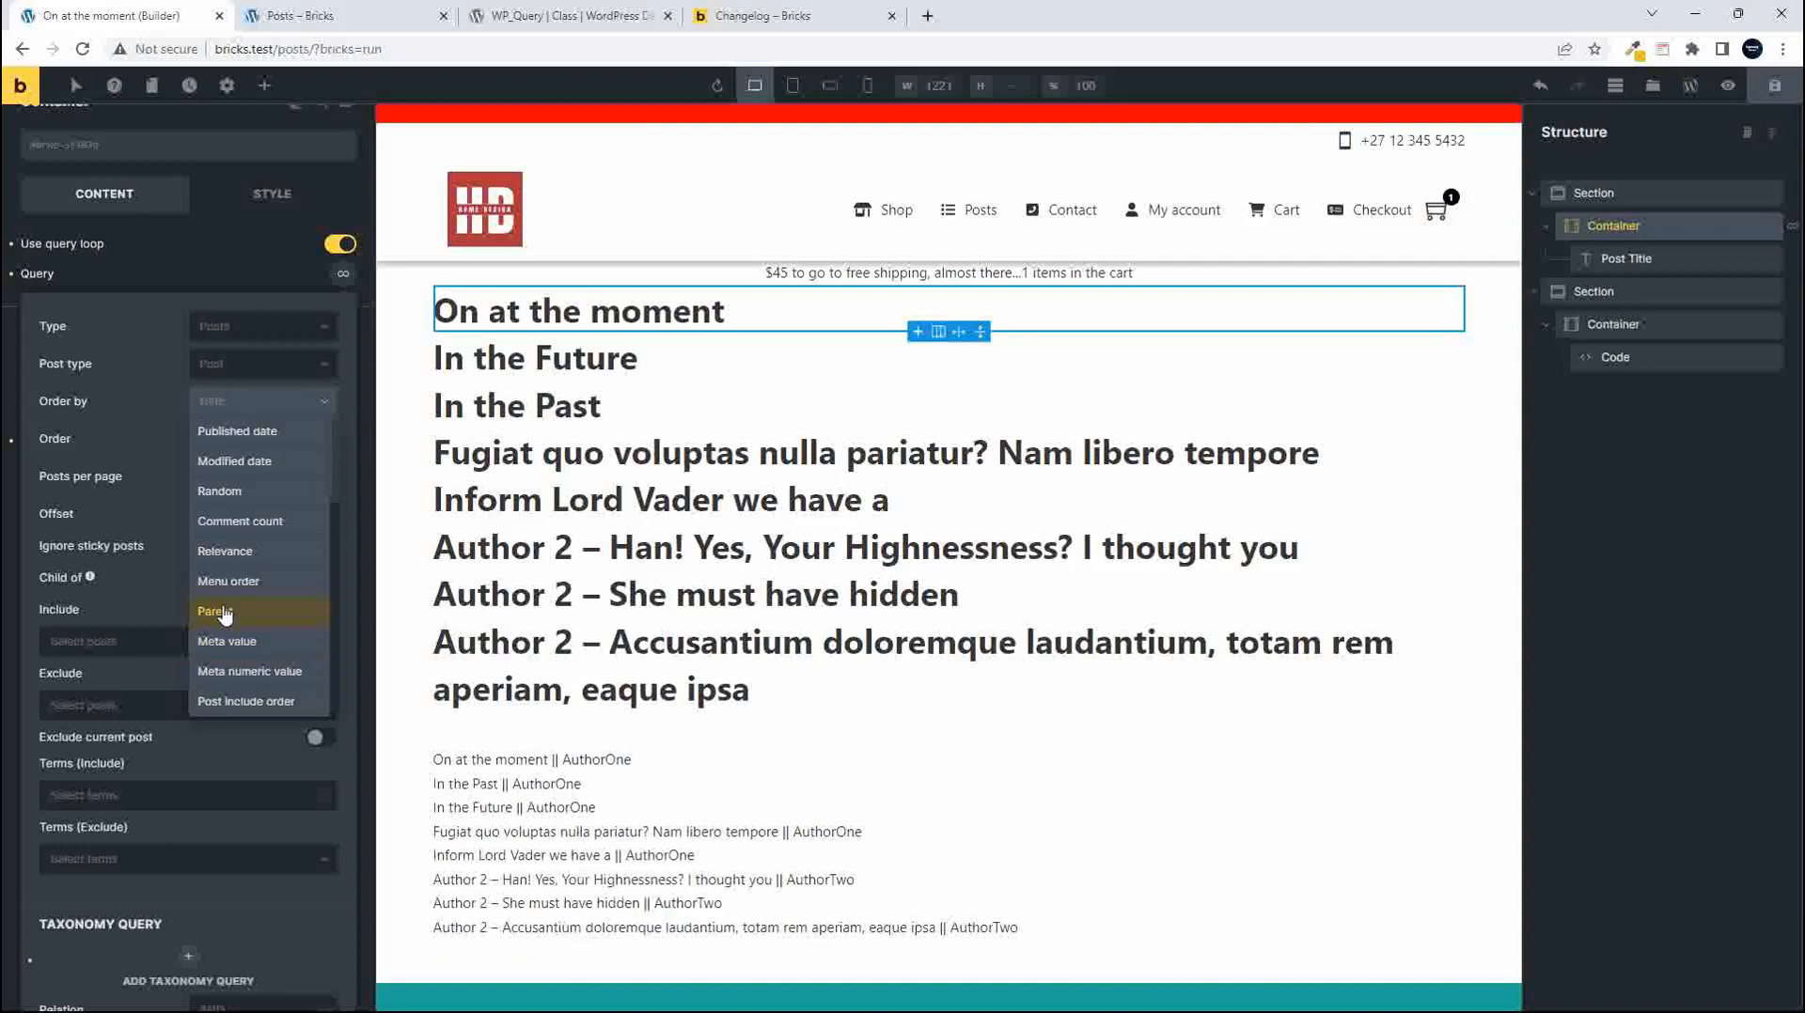
Try ordering the container's query by Parent, and clear the Order by choice again
click(587, 16)
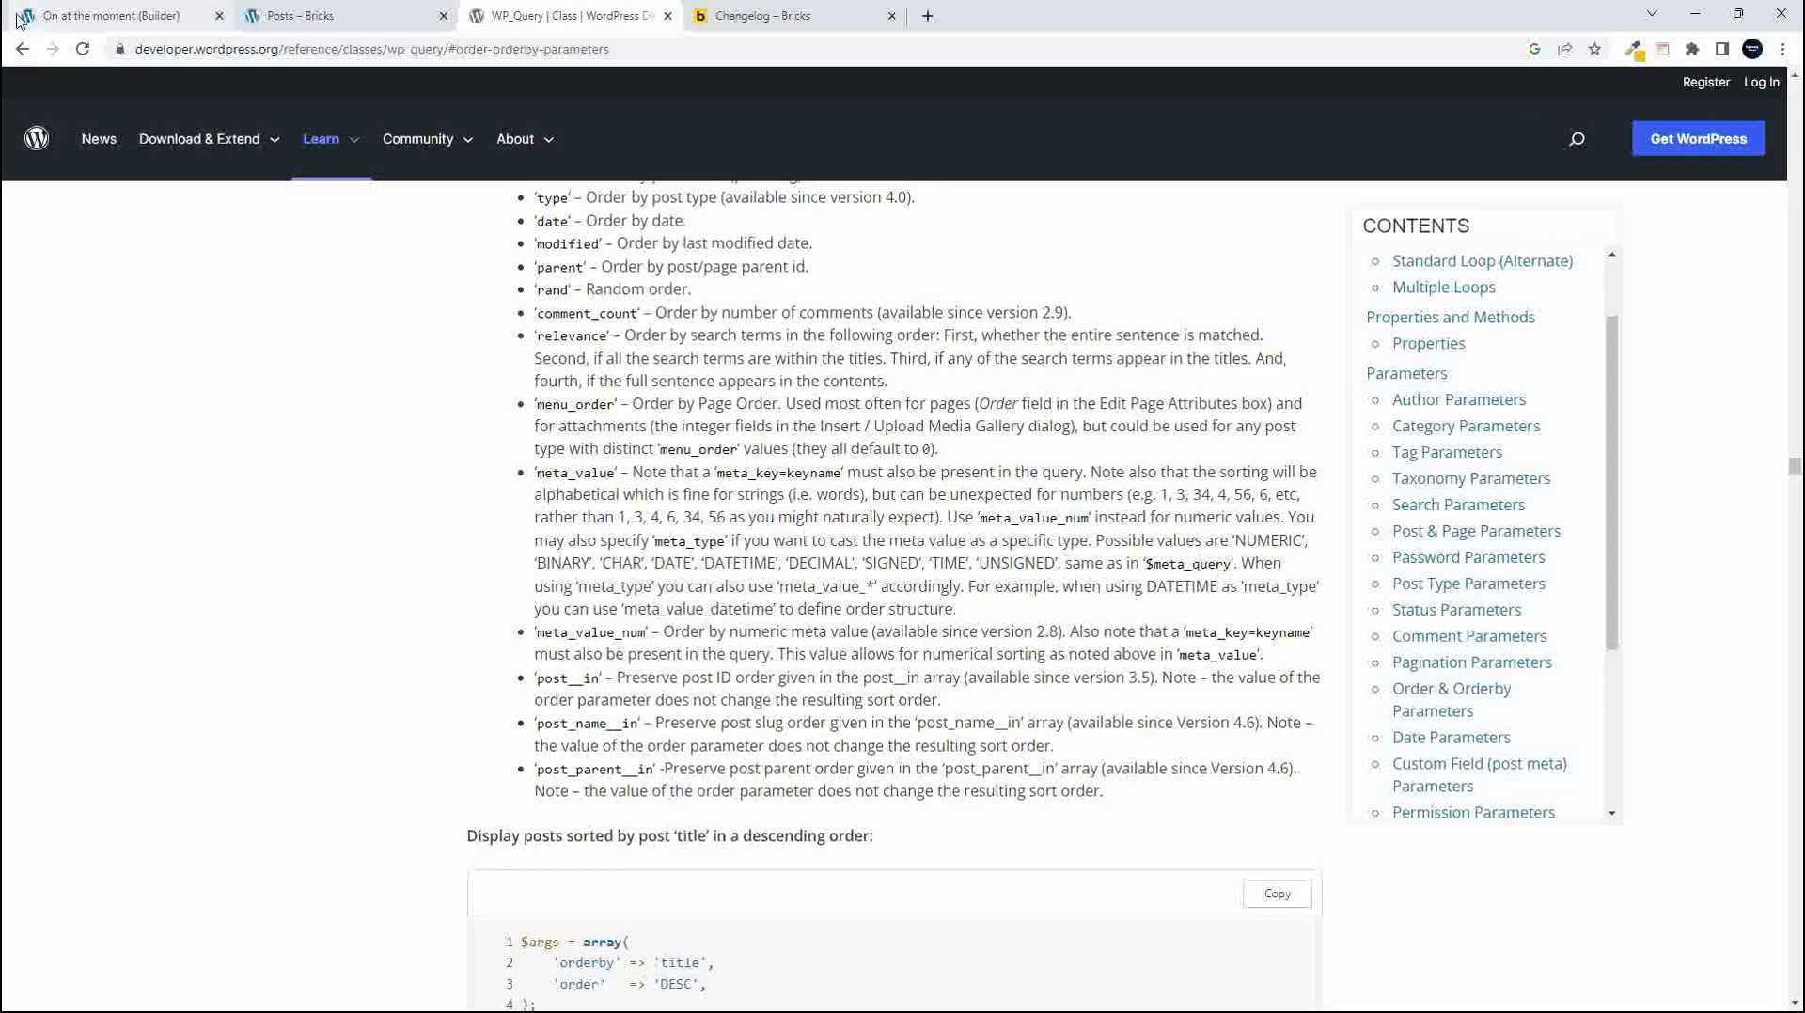
click(131, 13)
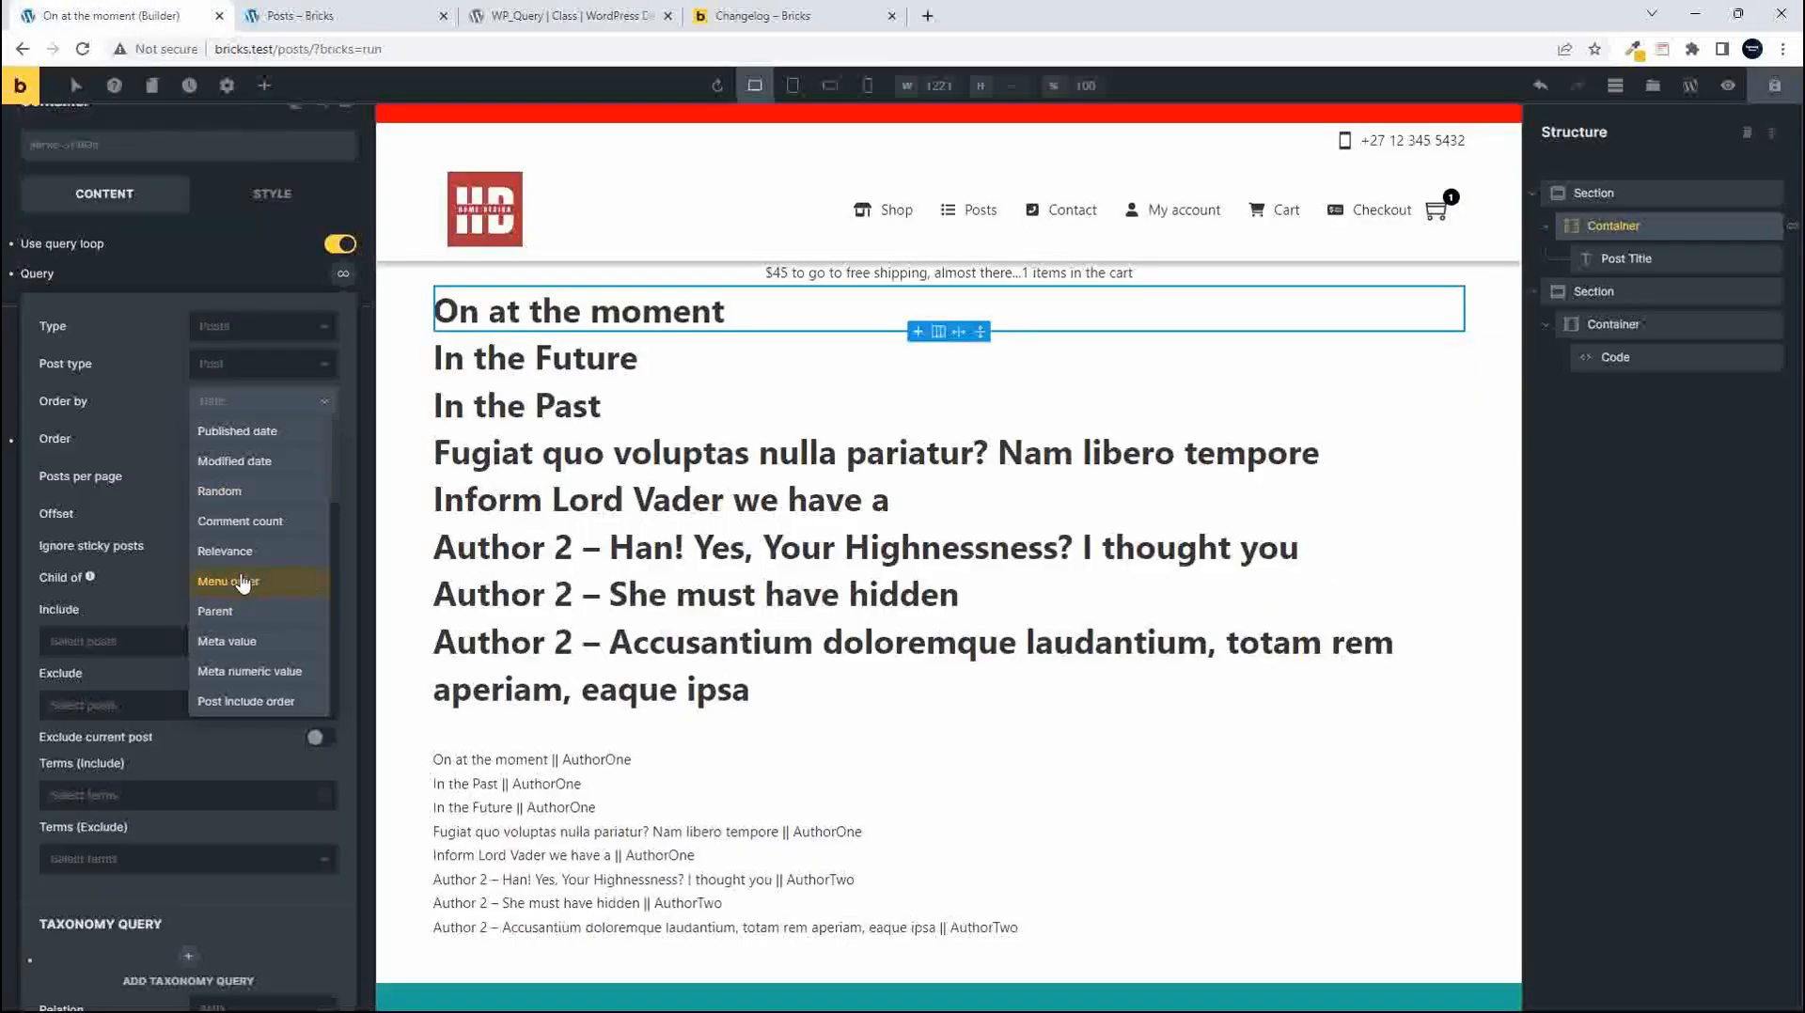
click(227, 611)
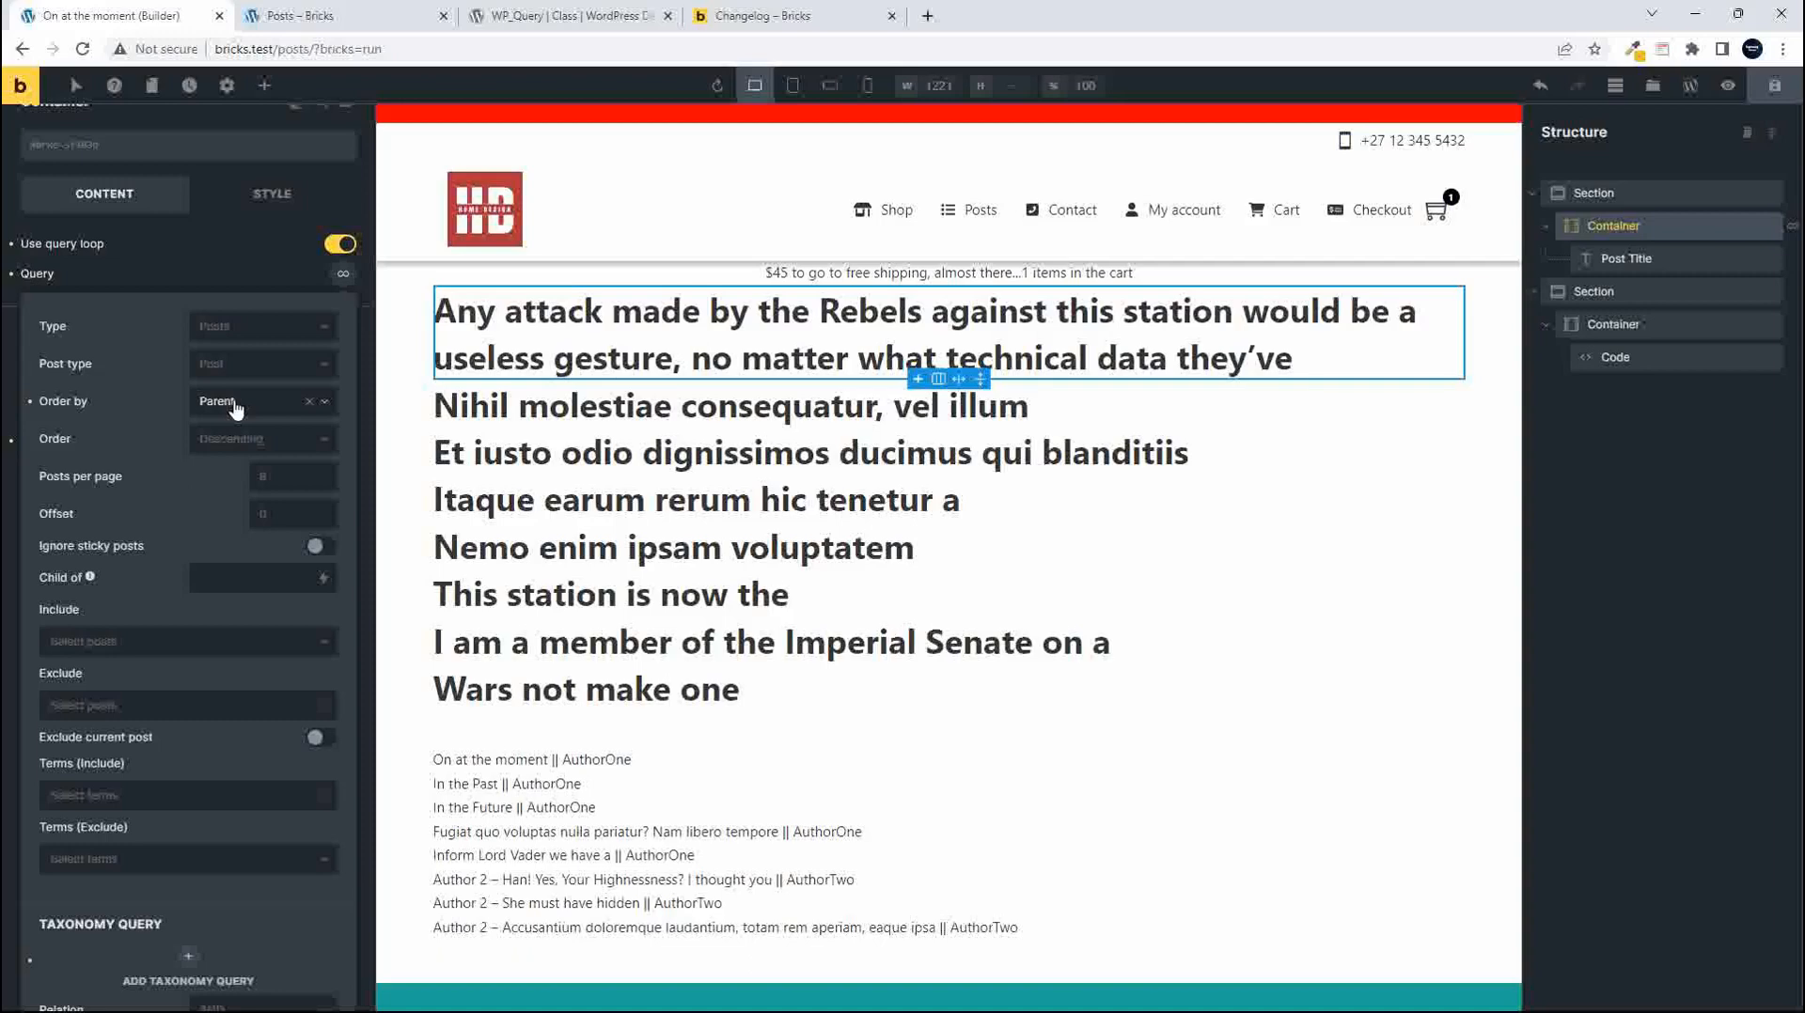
click(310, 403)
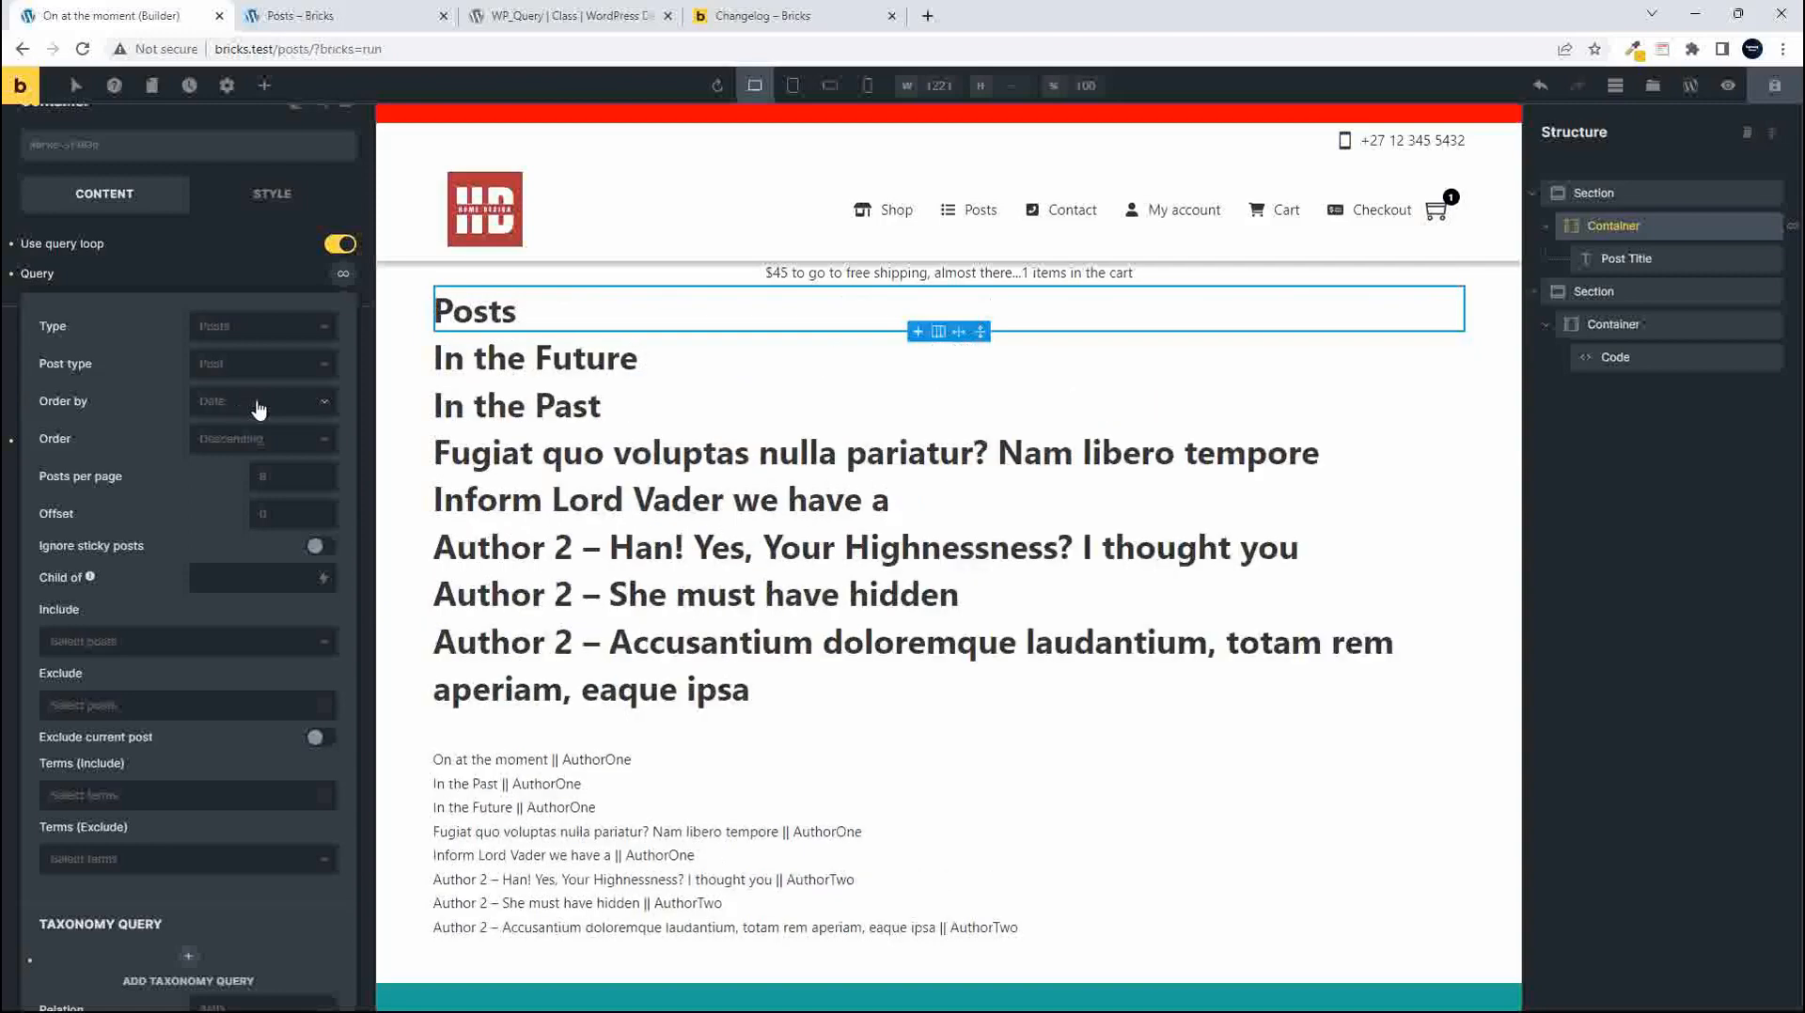
Check the reference's post_parent__in entry against the builder's ordering choices, trying Parent for the container's query and clearing it
click(543, 16)
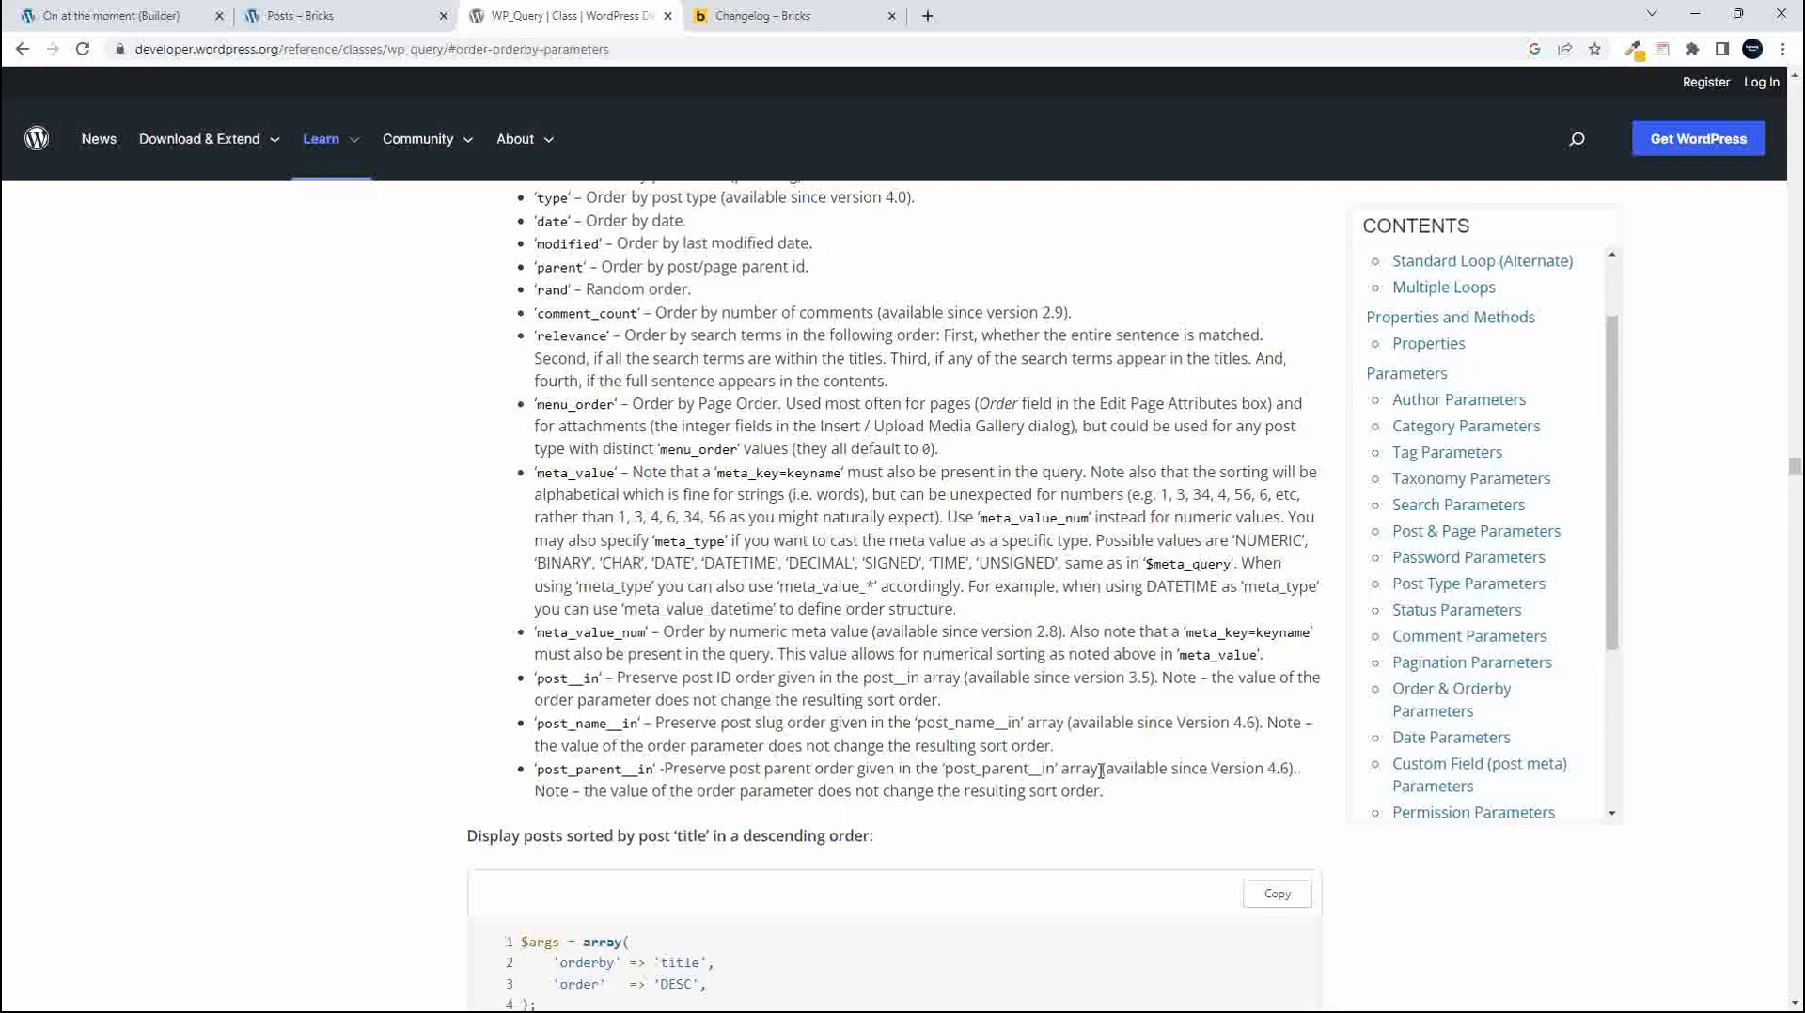
click(120, 15)
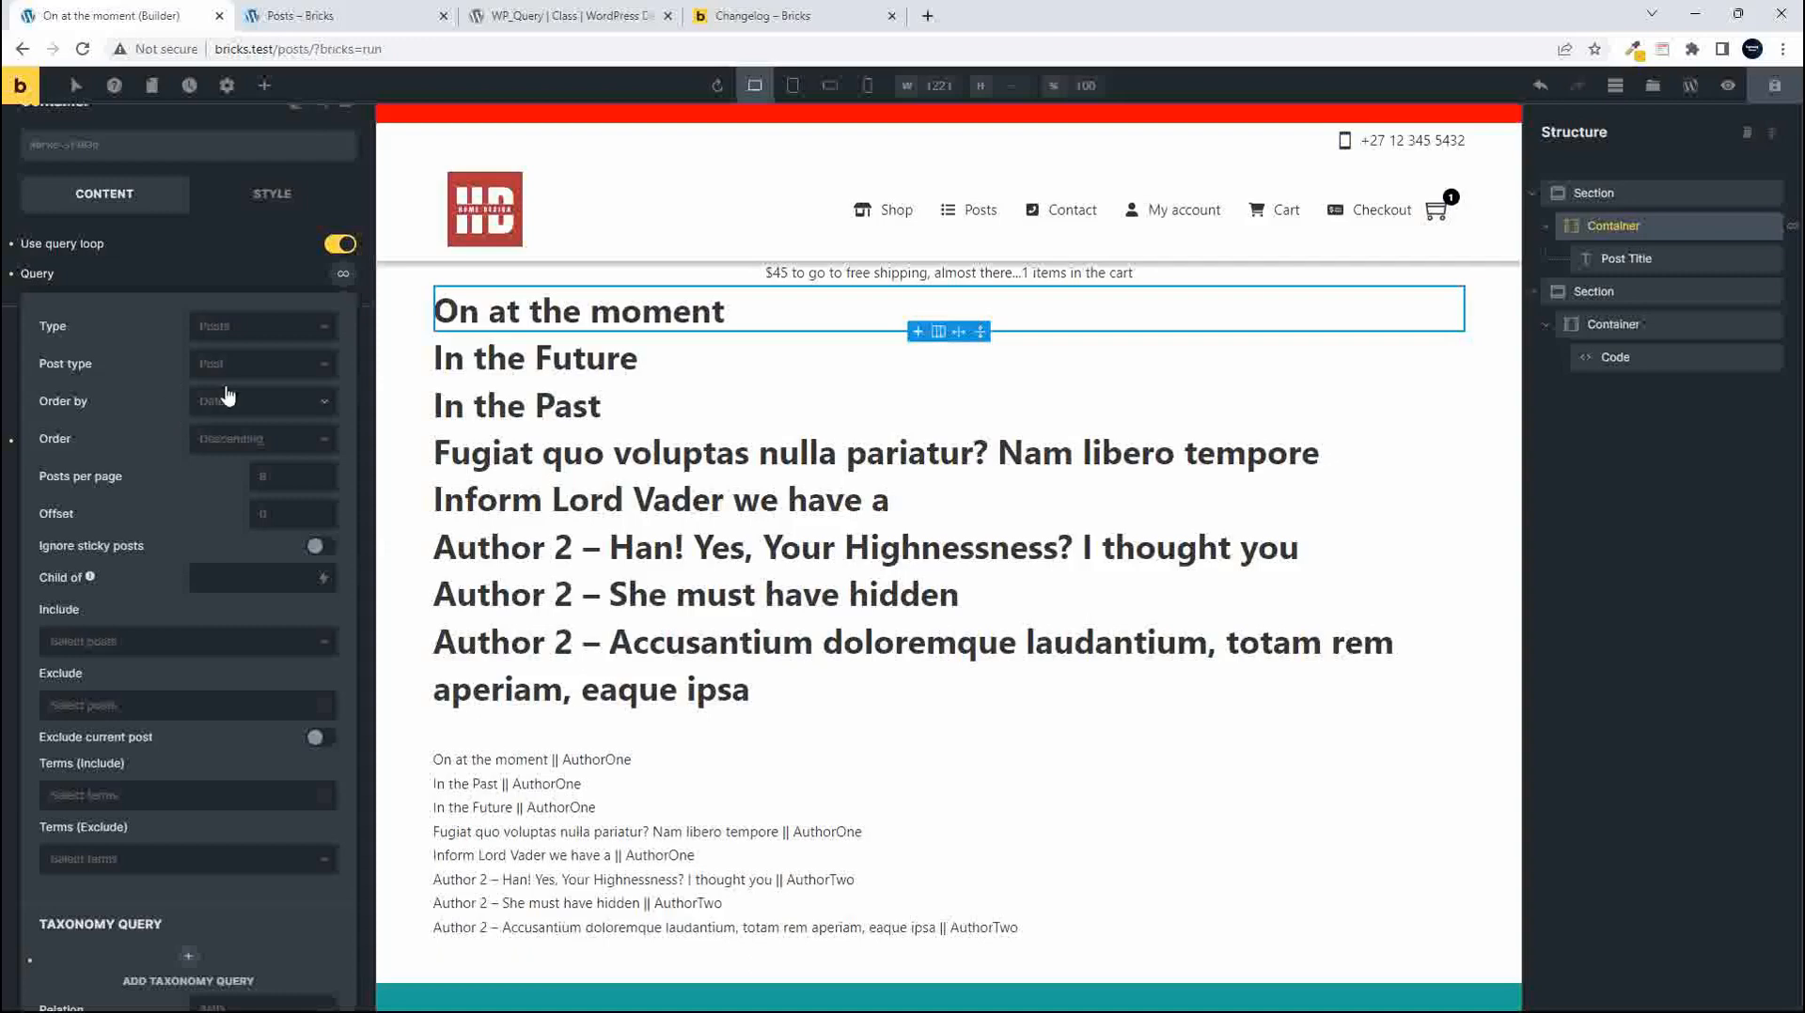
click(244, 440)
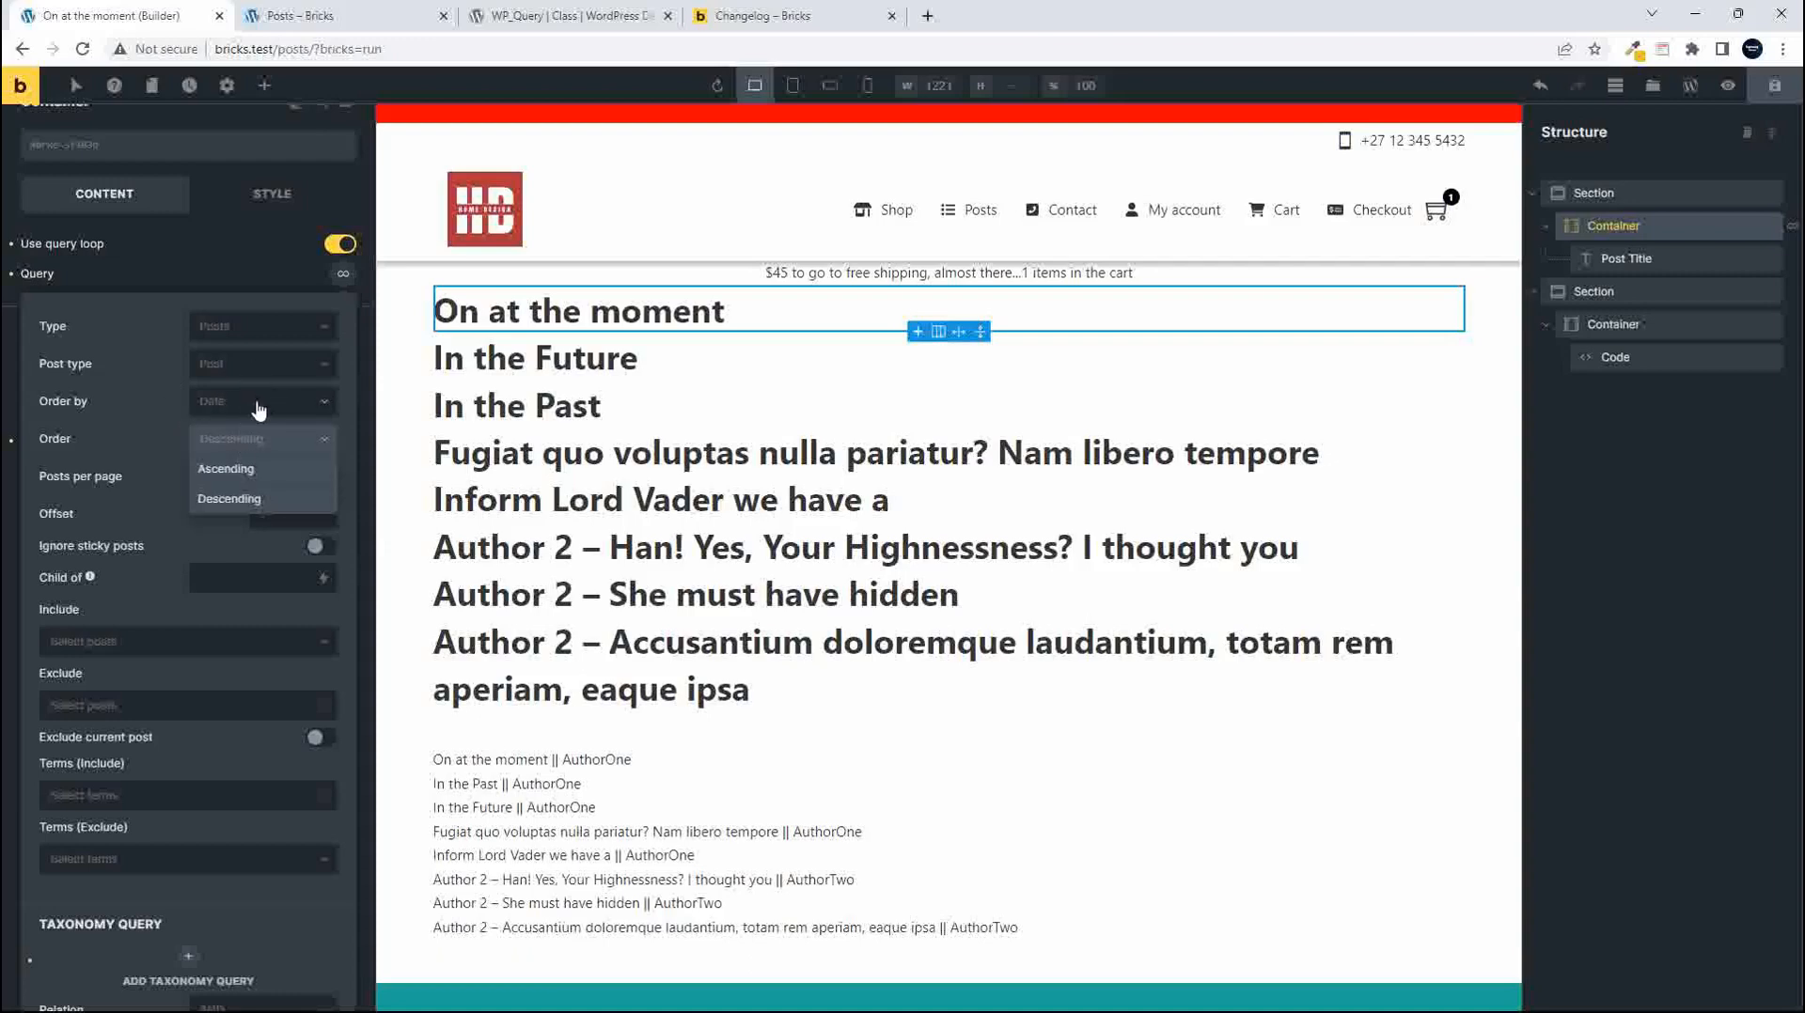
click(258, 407)
scroll(261, 594, down, 1)
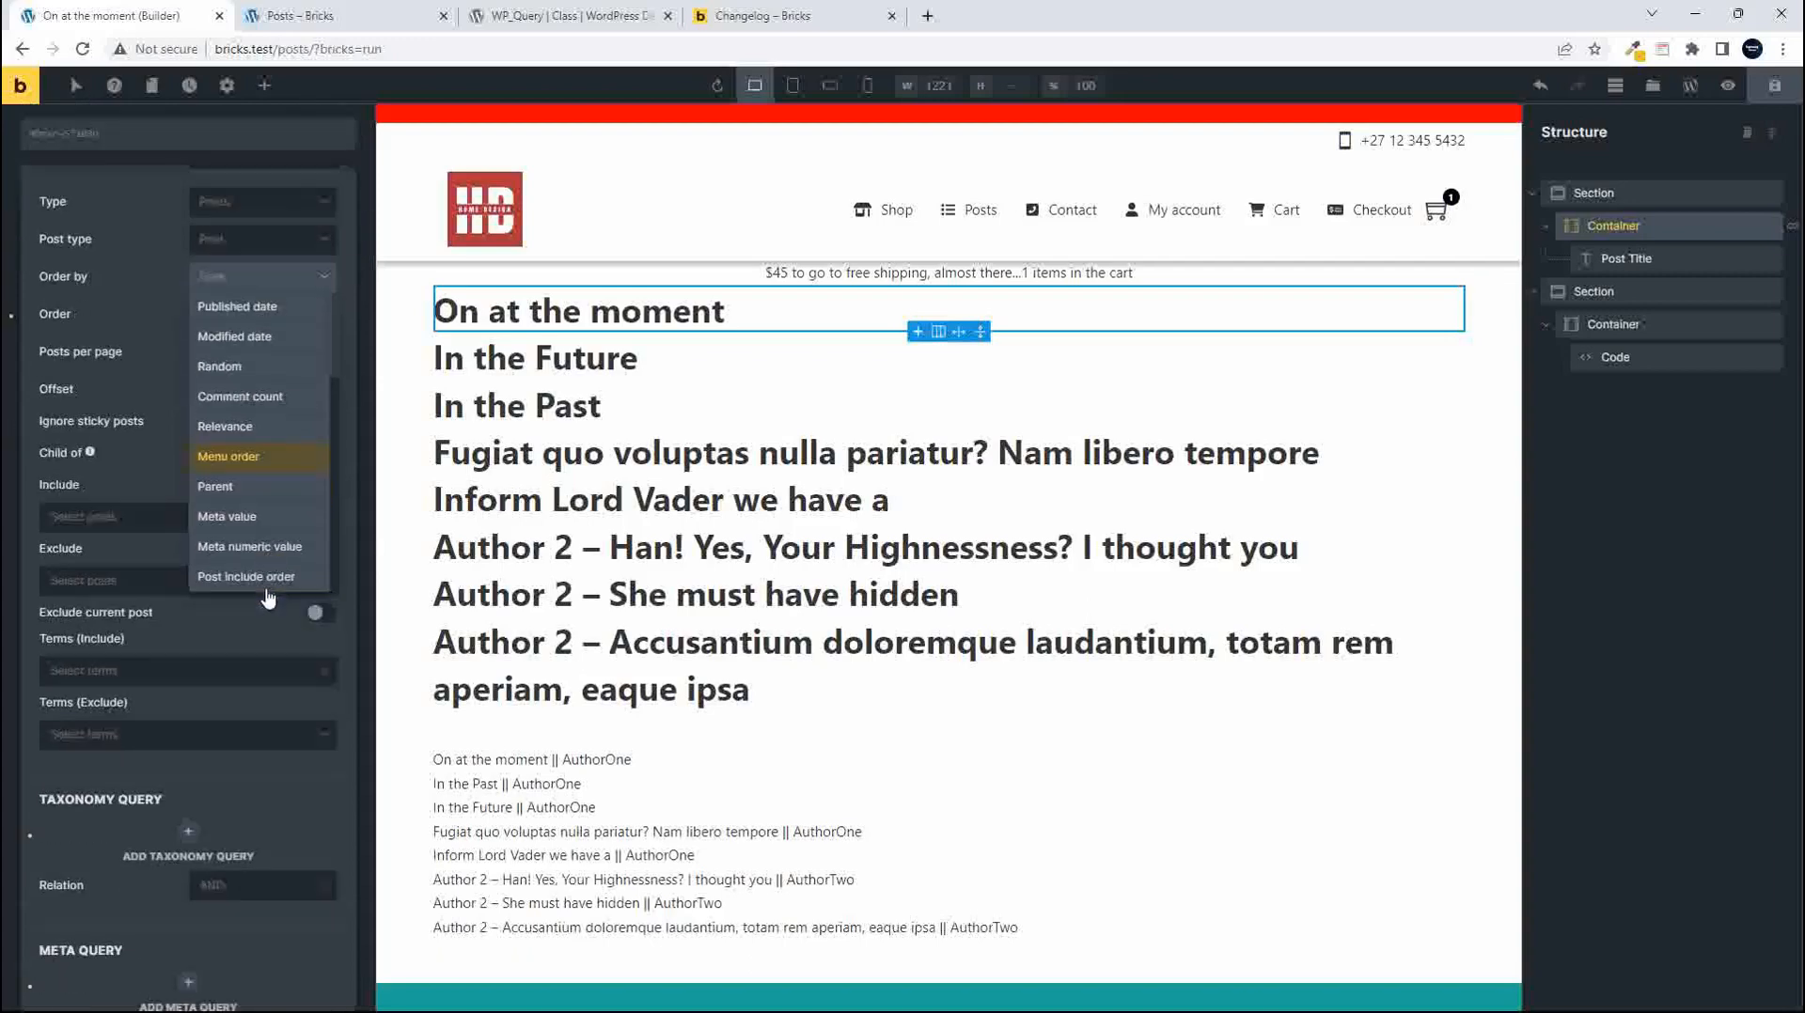
click(232, 489)
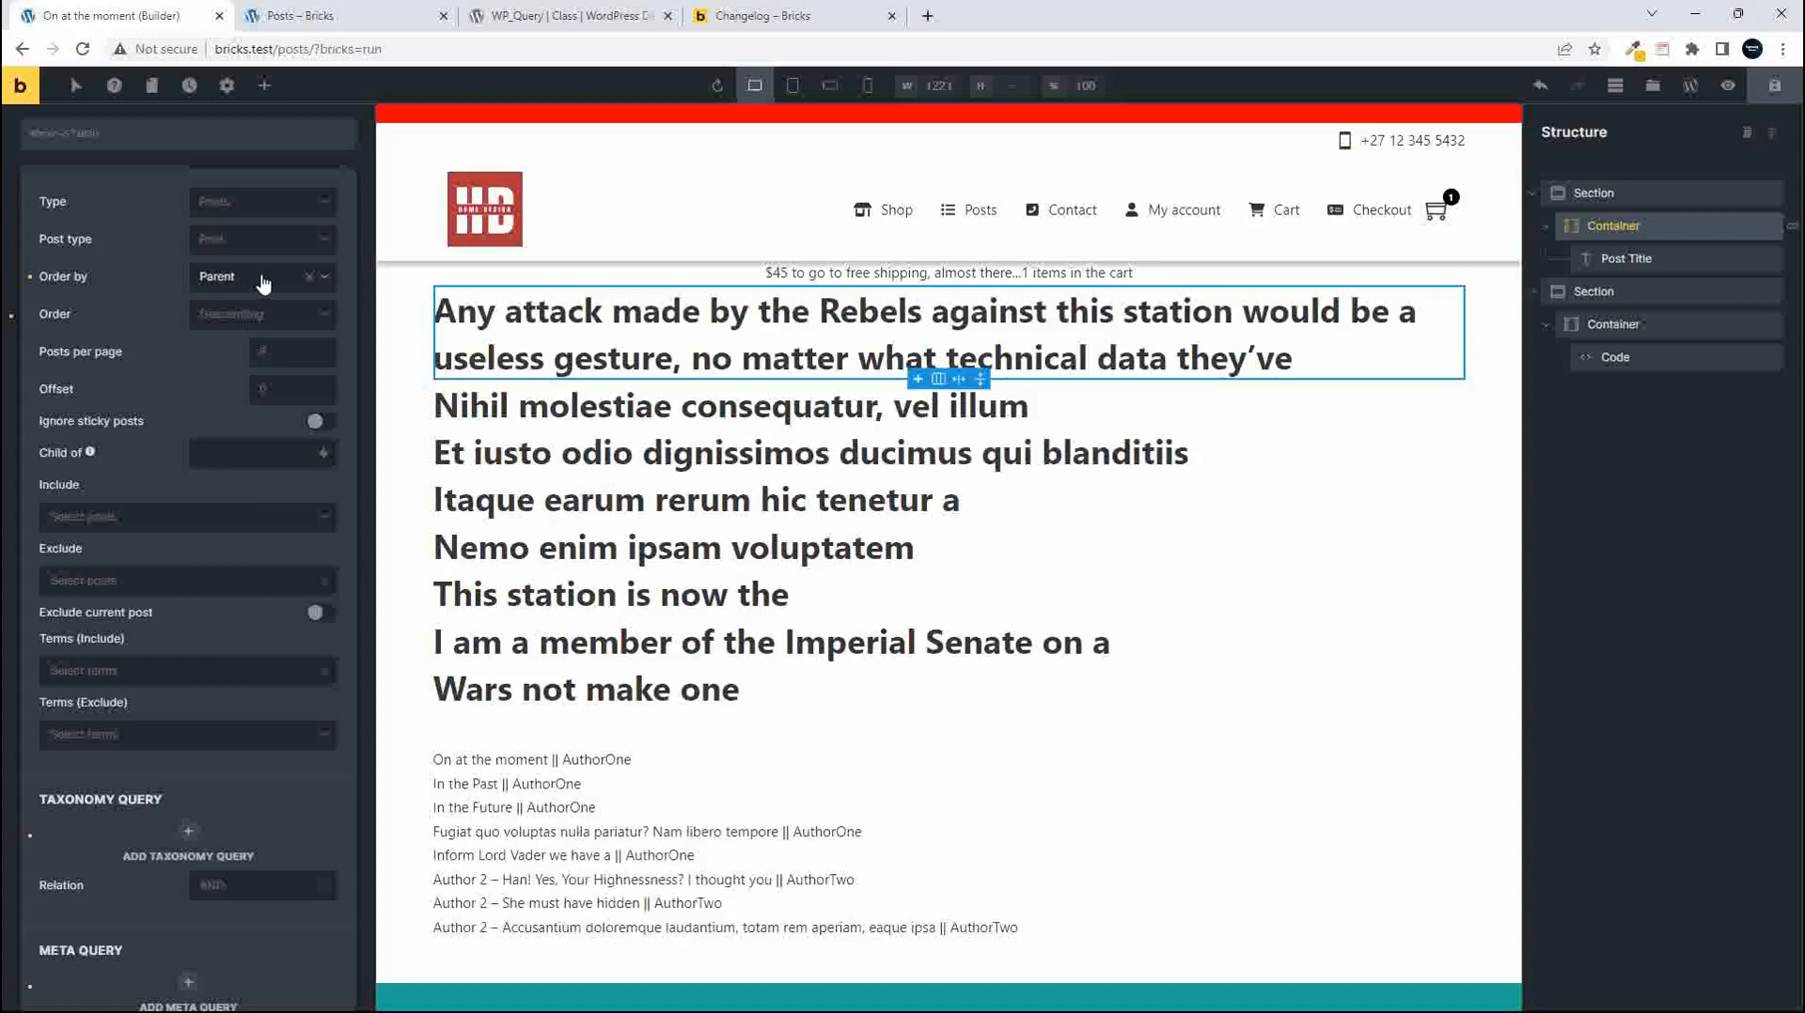
click(309, 276)
Review the list of orderby values in the WP_Query reference once more, down to post_parent__in
click(548, 17)
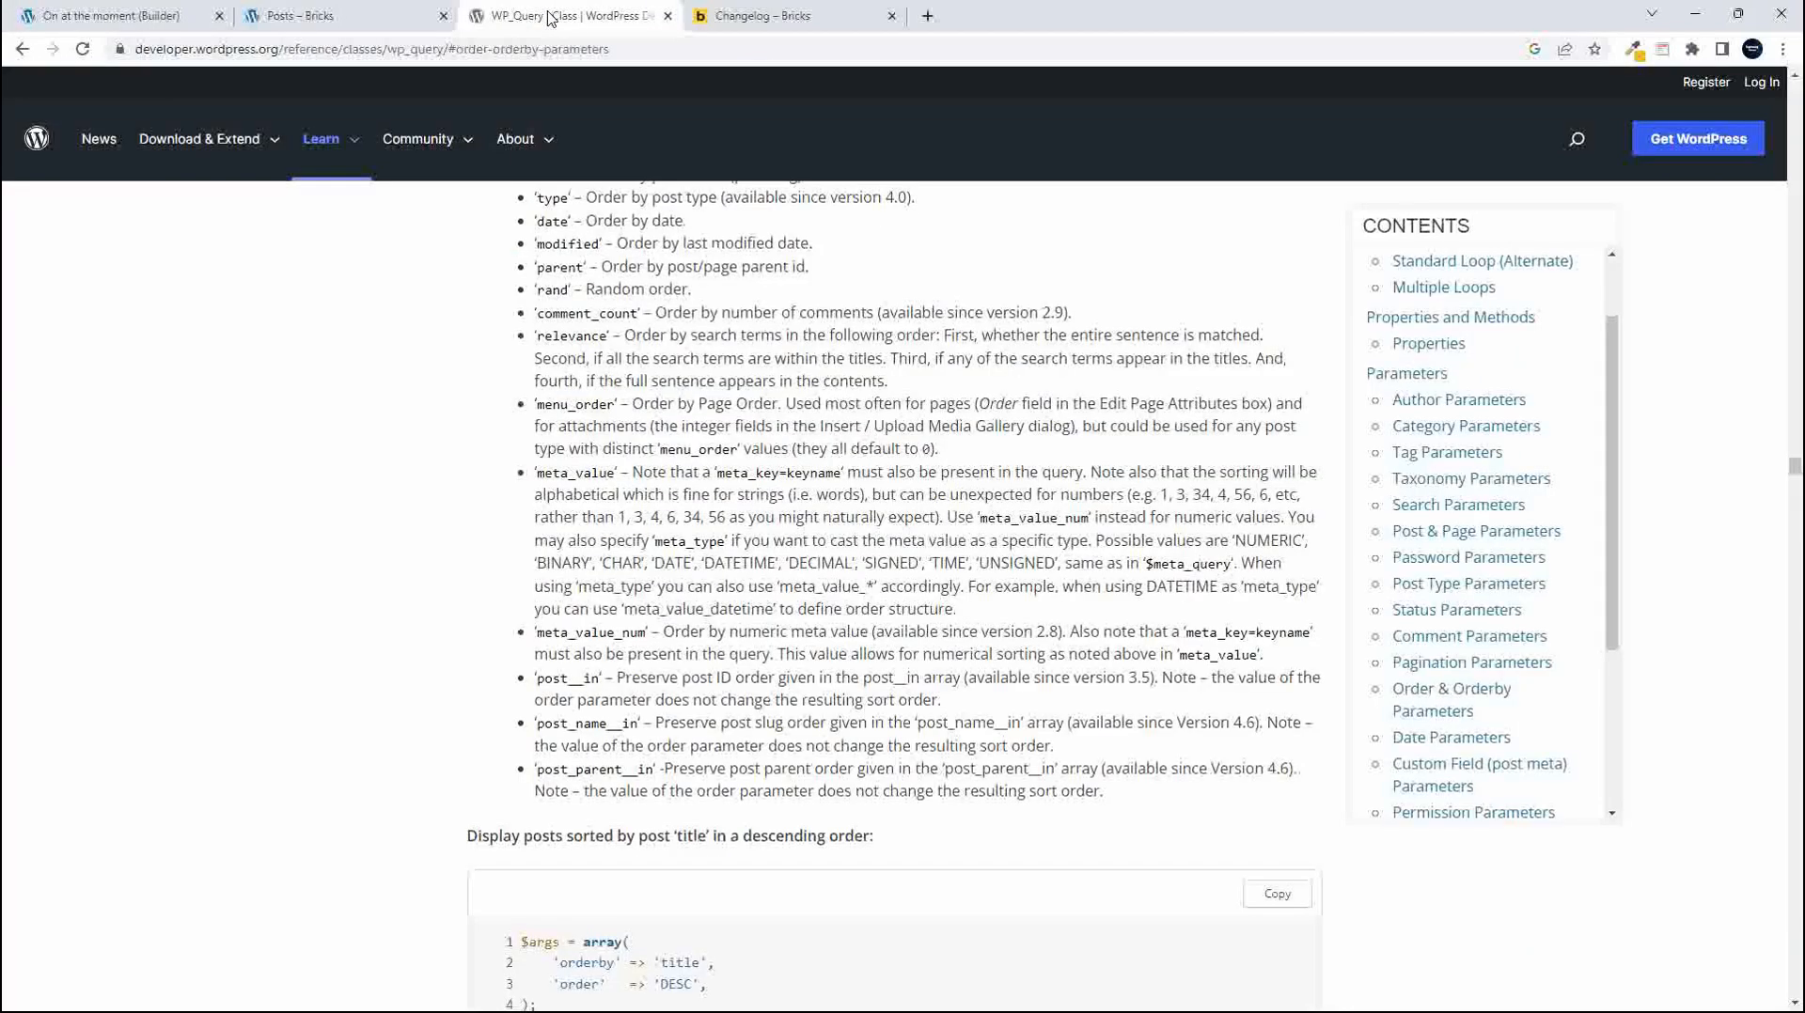
scroll(740, 710, up, 2)
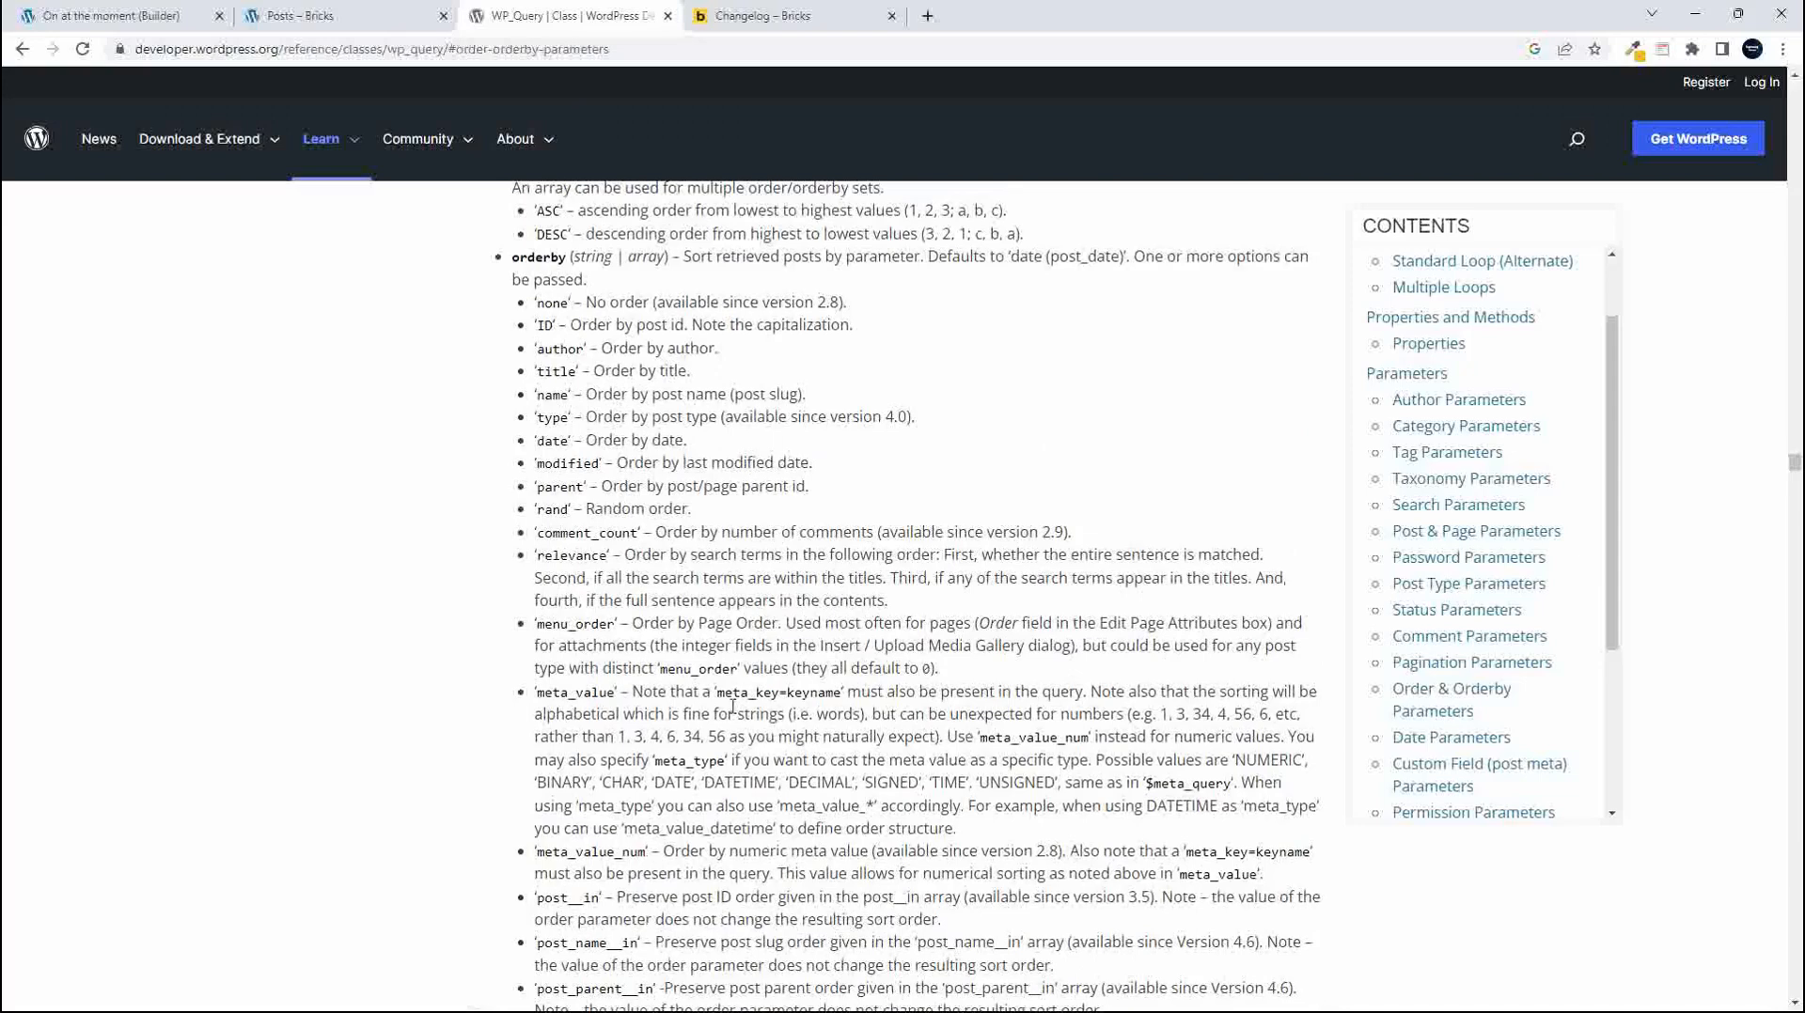
scroll(661, 694, down, 1)
scroll(661, 694, down, 1)
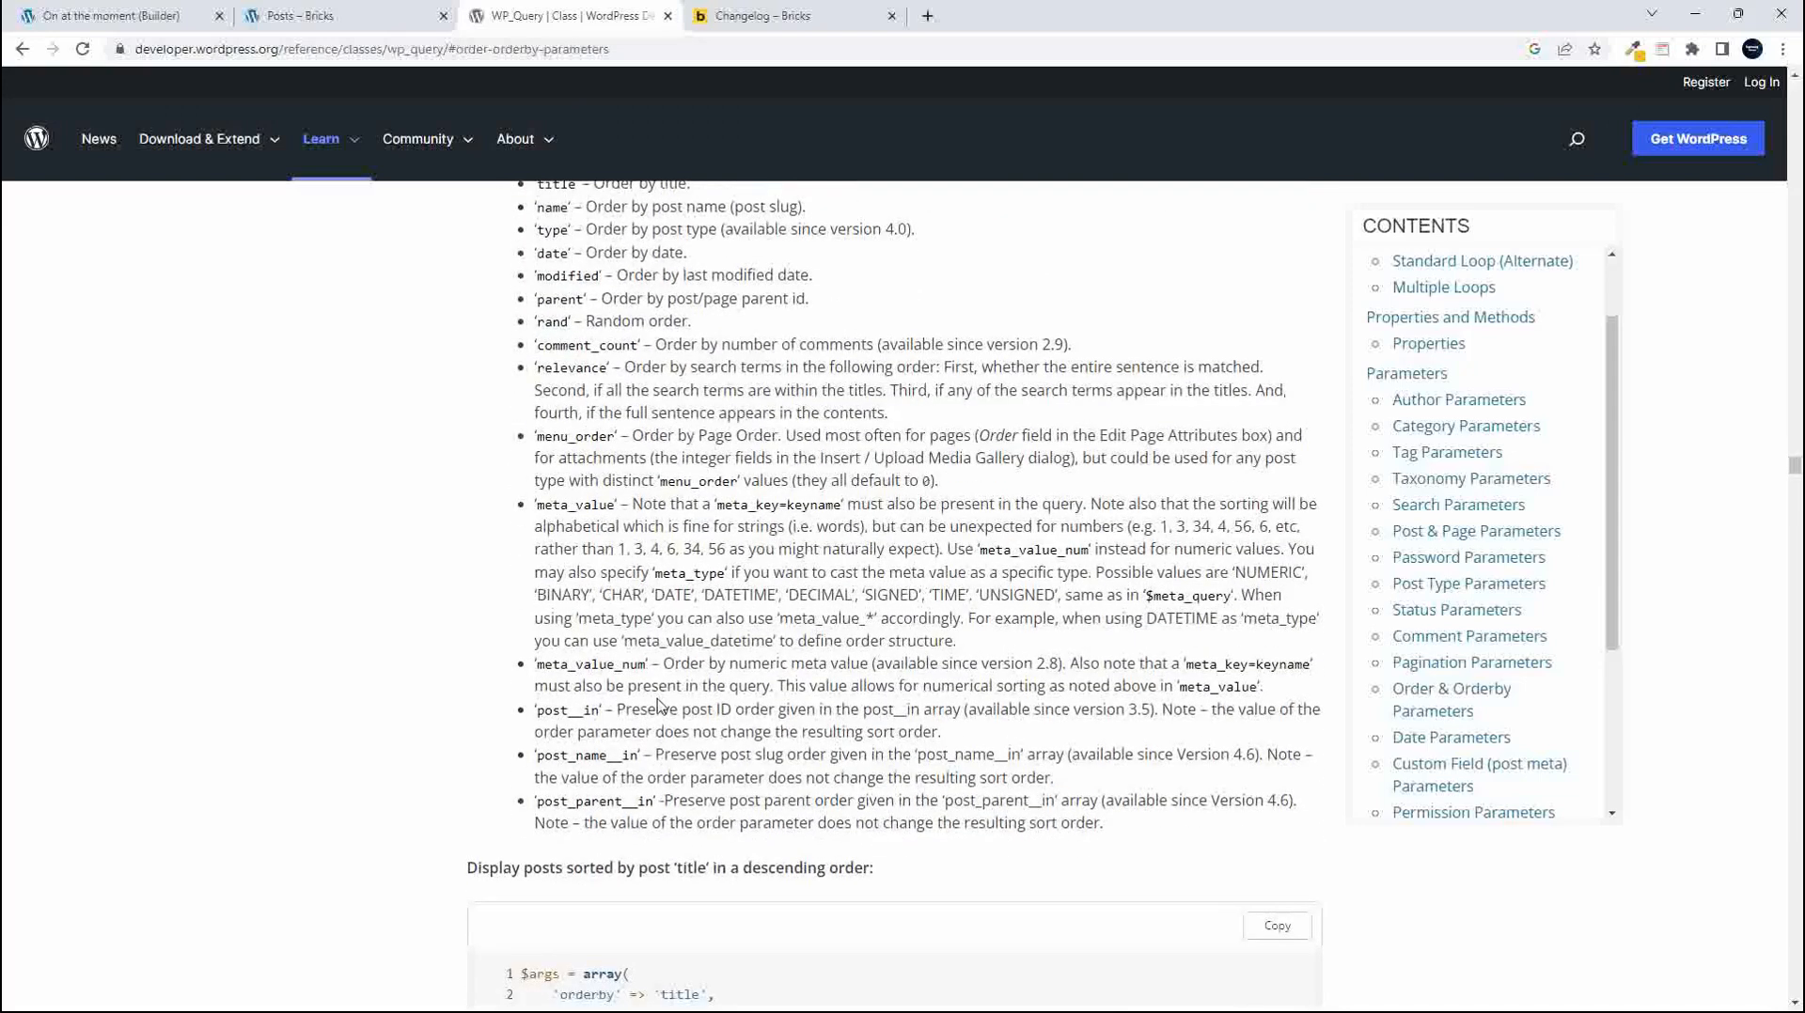
Compare the Date Parameters section of the WP_Query reference with the container's query controls and Order by choices in the builder
click(1459, 740)
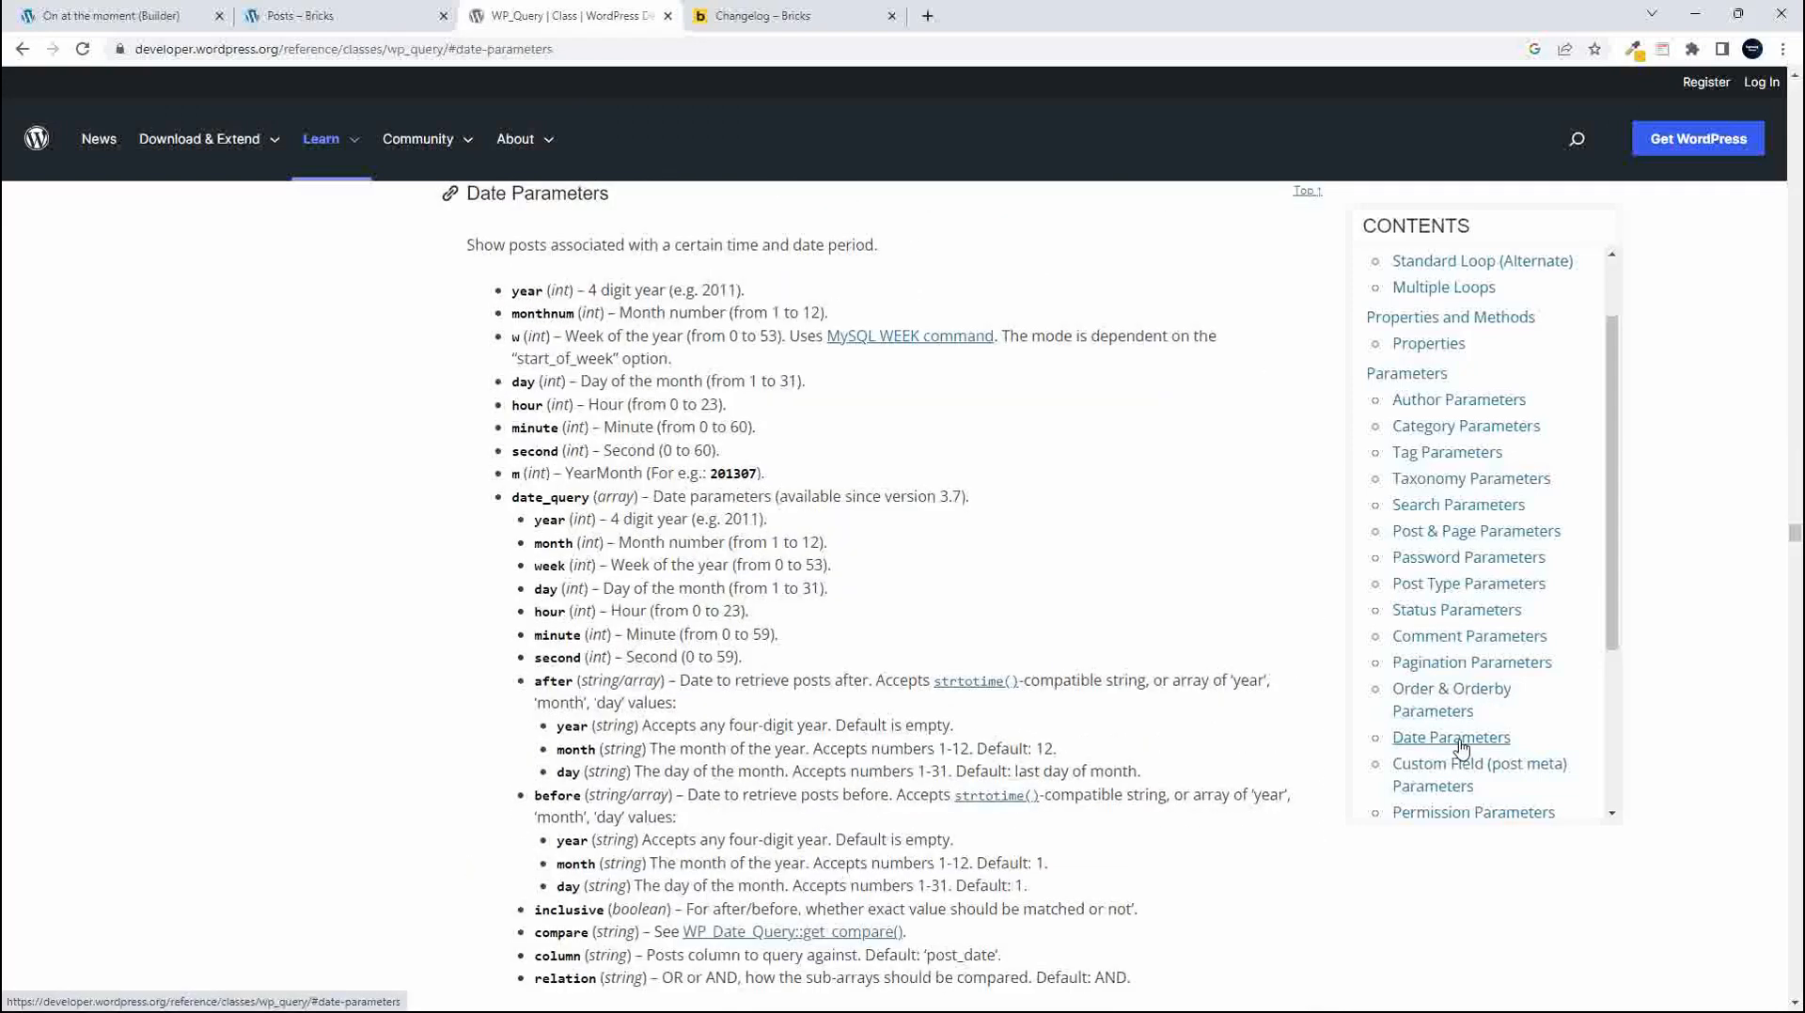
scroll(860, 545, down, 2)
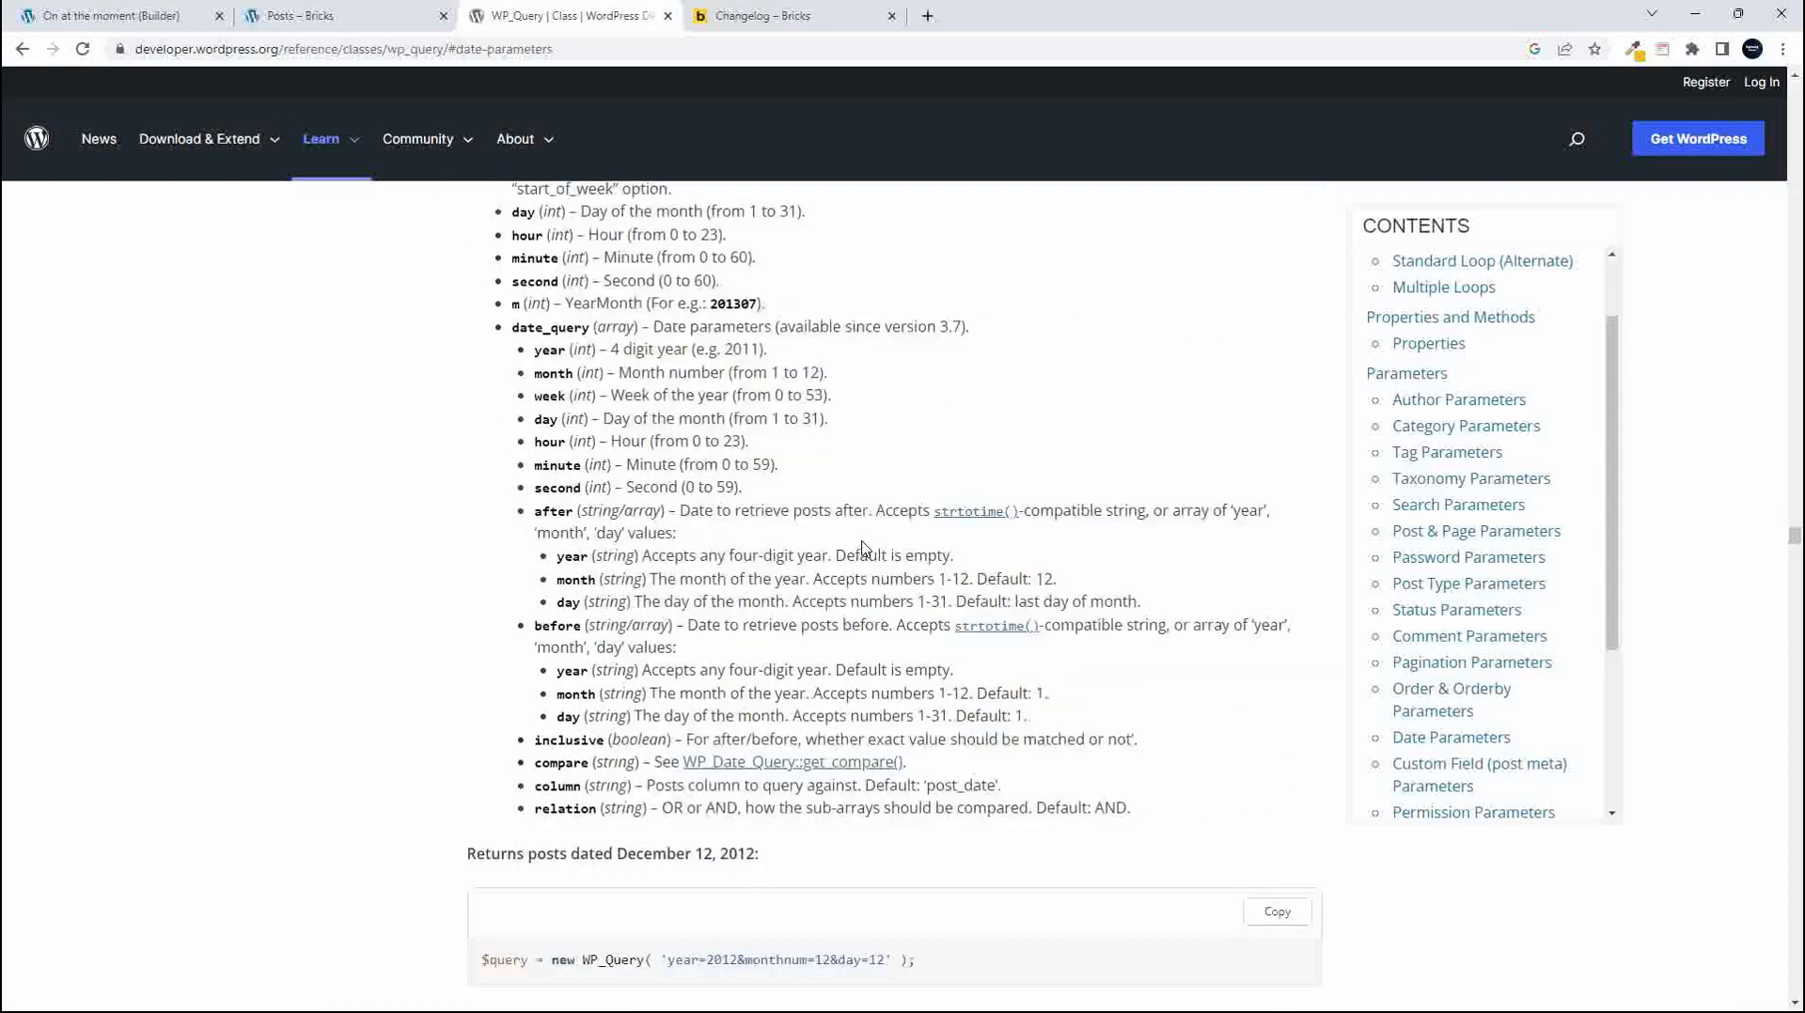
scroll(863, 548, up, 1)
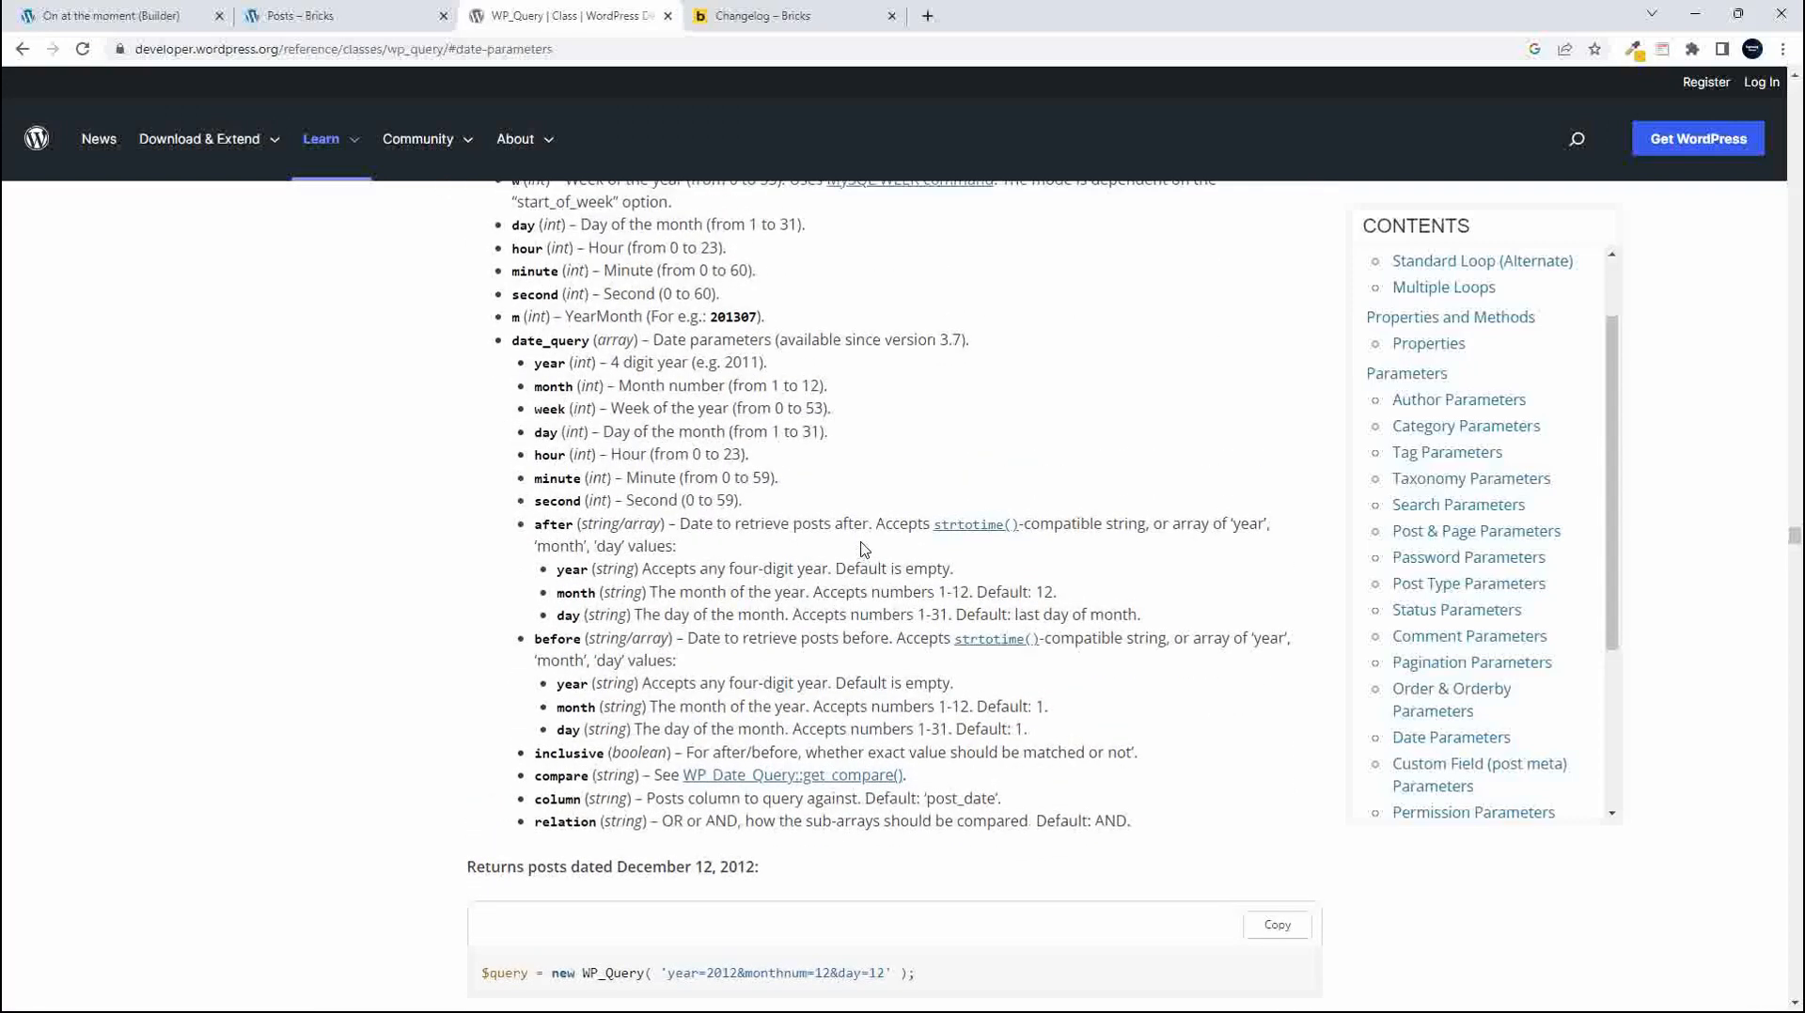
click(105, 17)
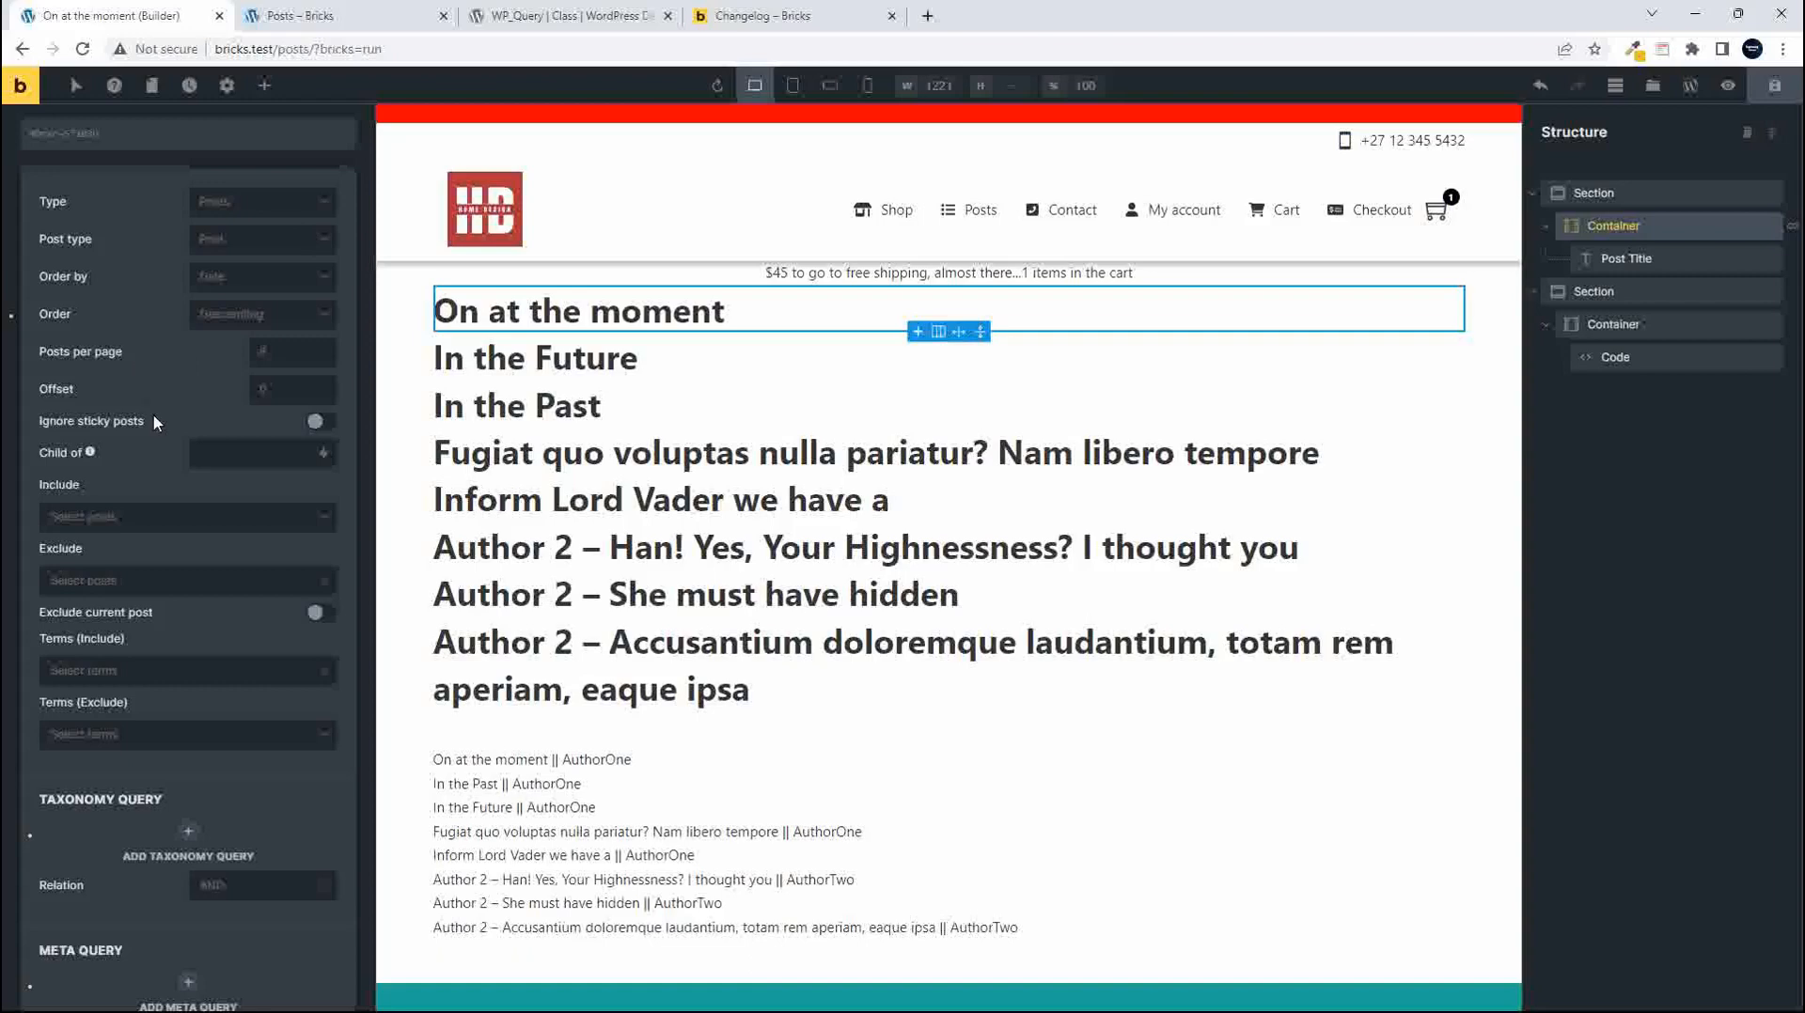
scroll(160, 432, up, 1)
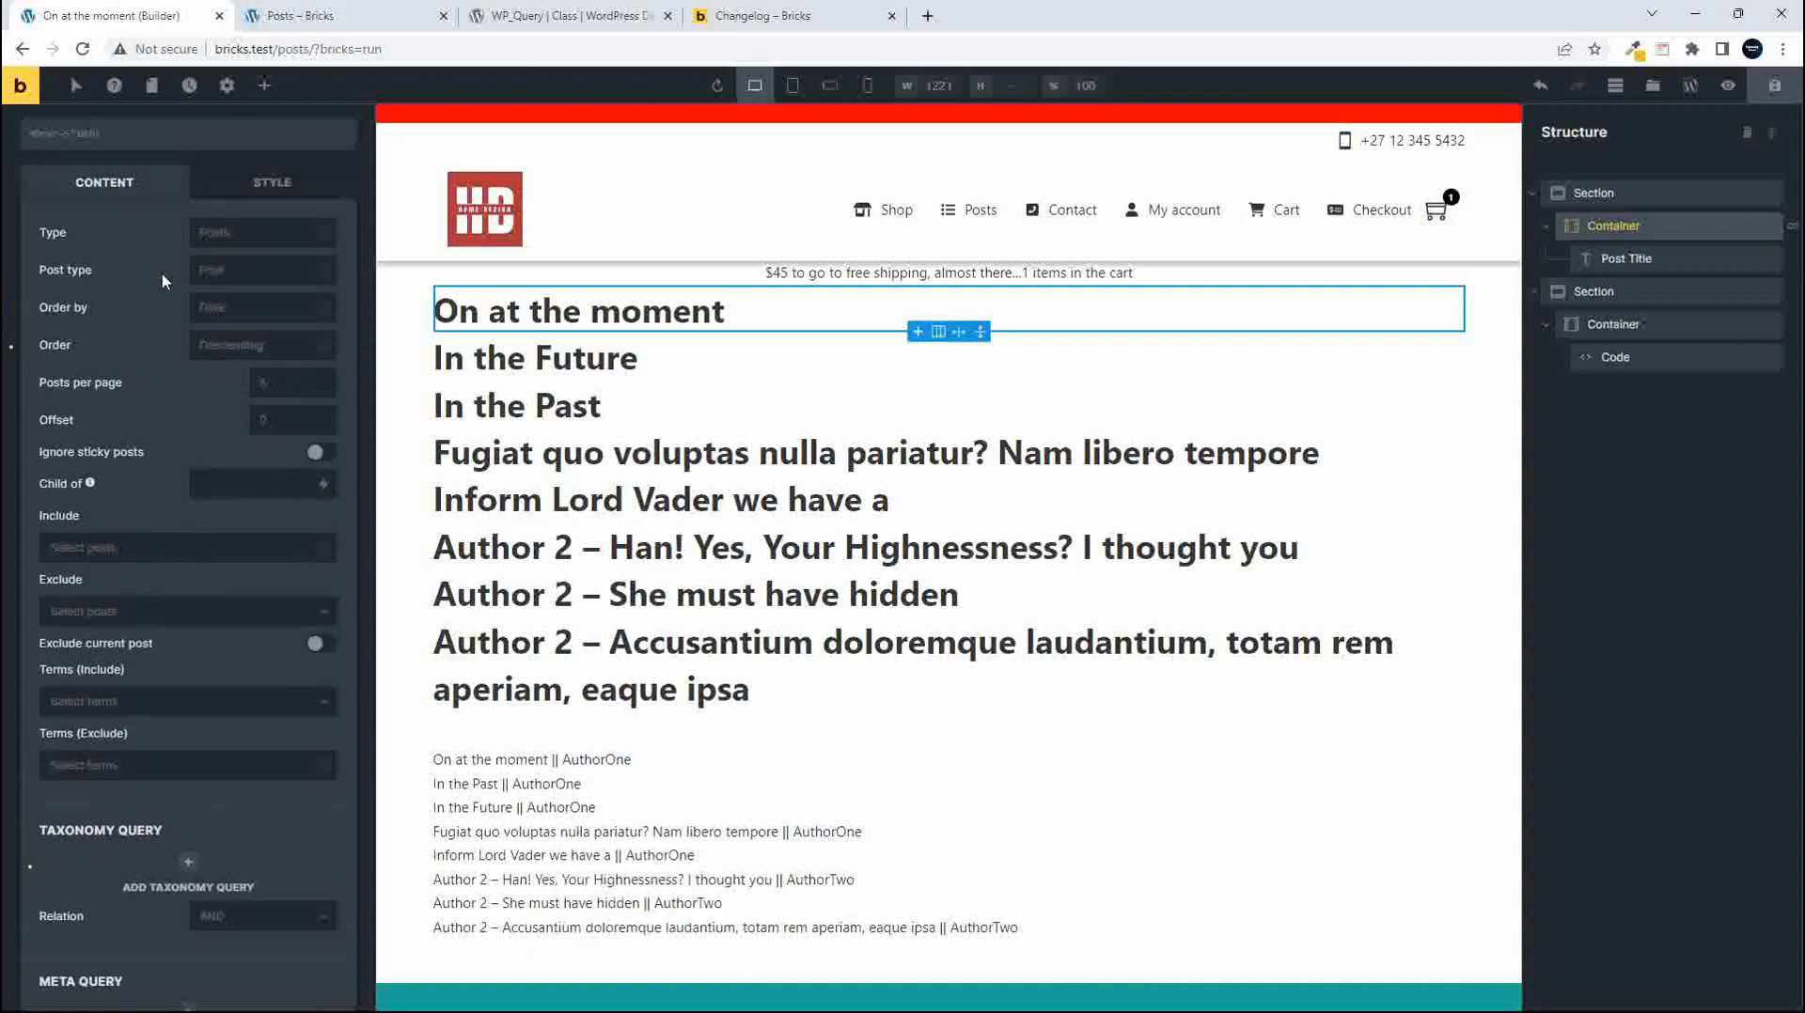
click(228, 317)
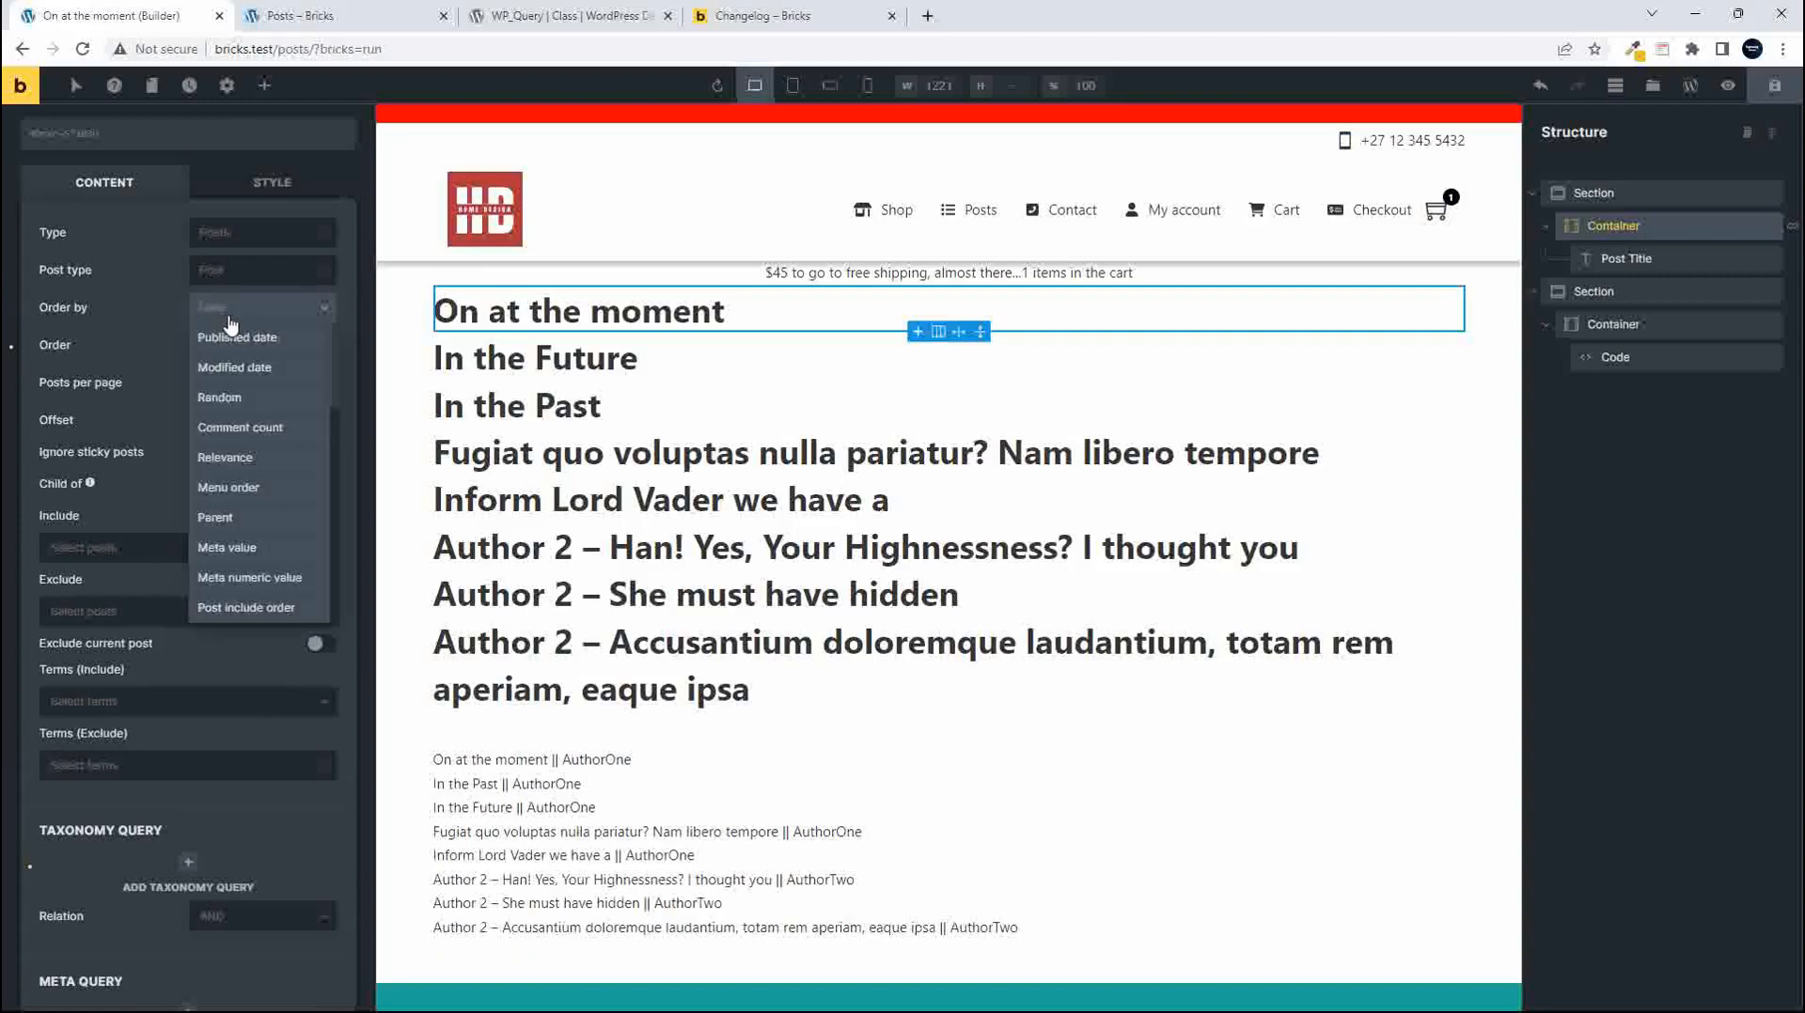
scroll(232, 455, down, 2)
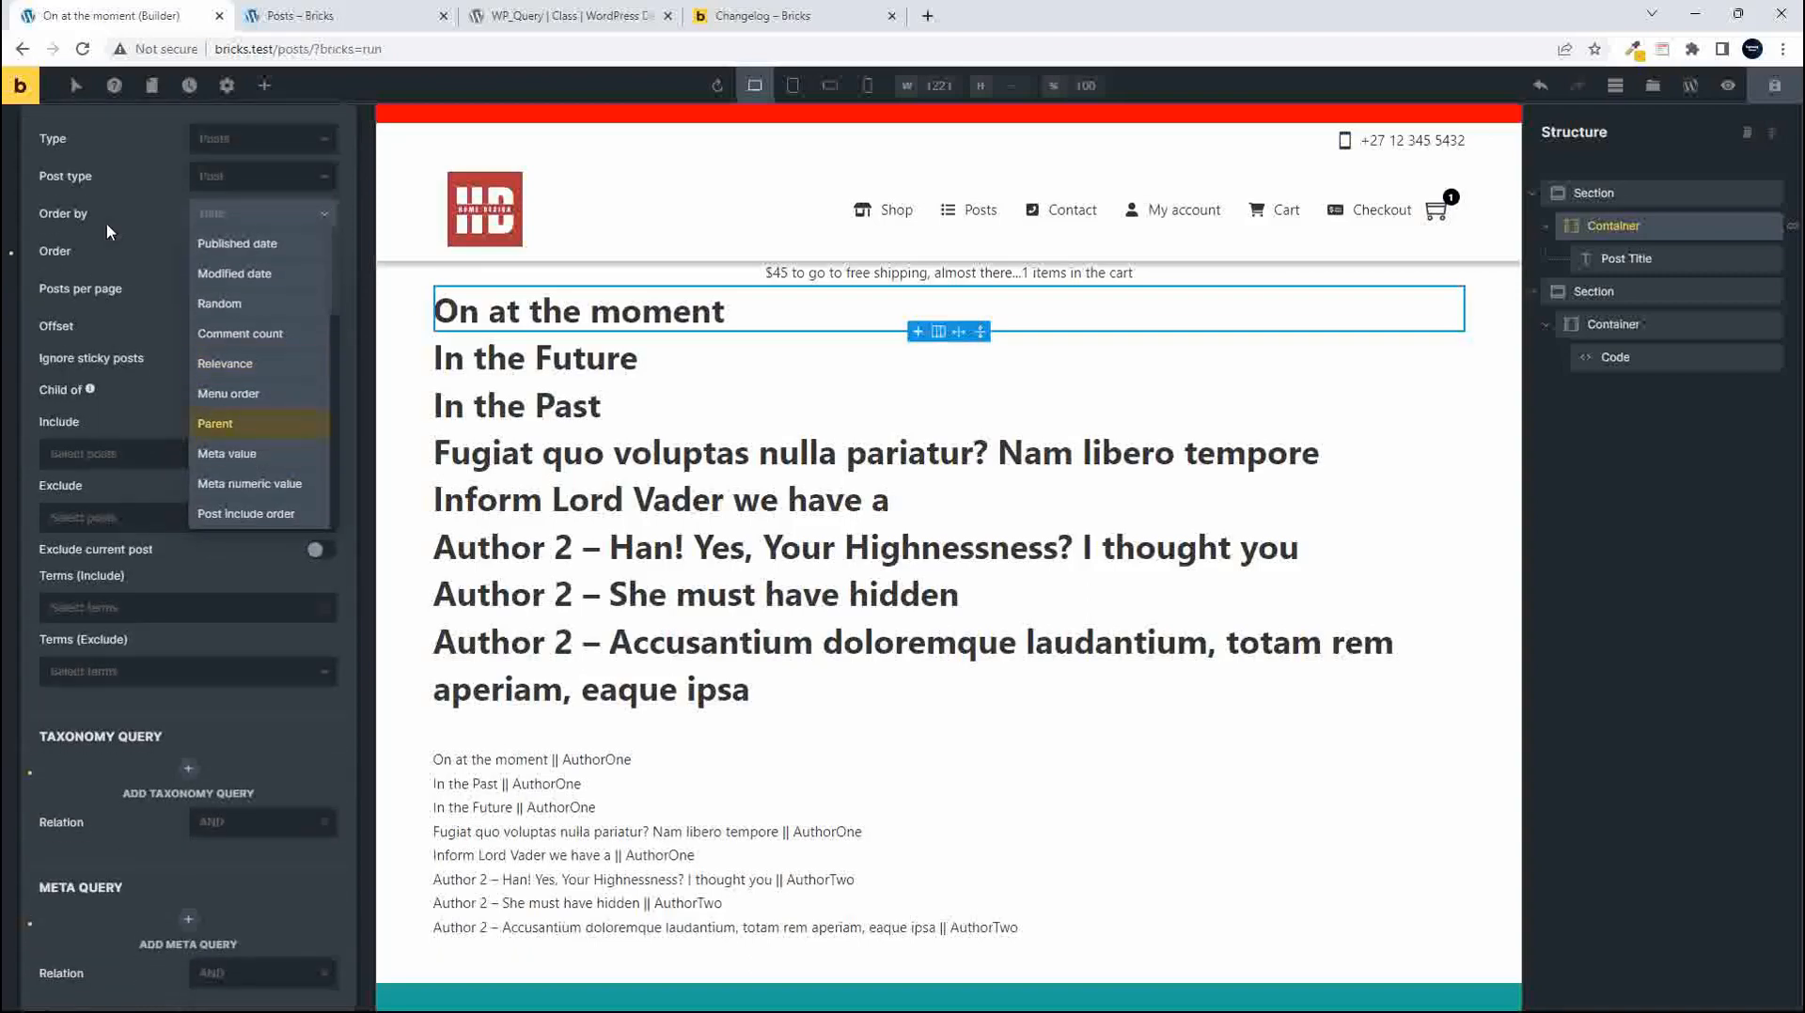
click(136, 221)
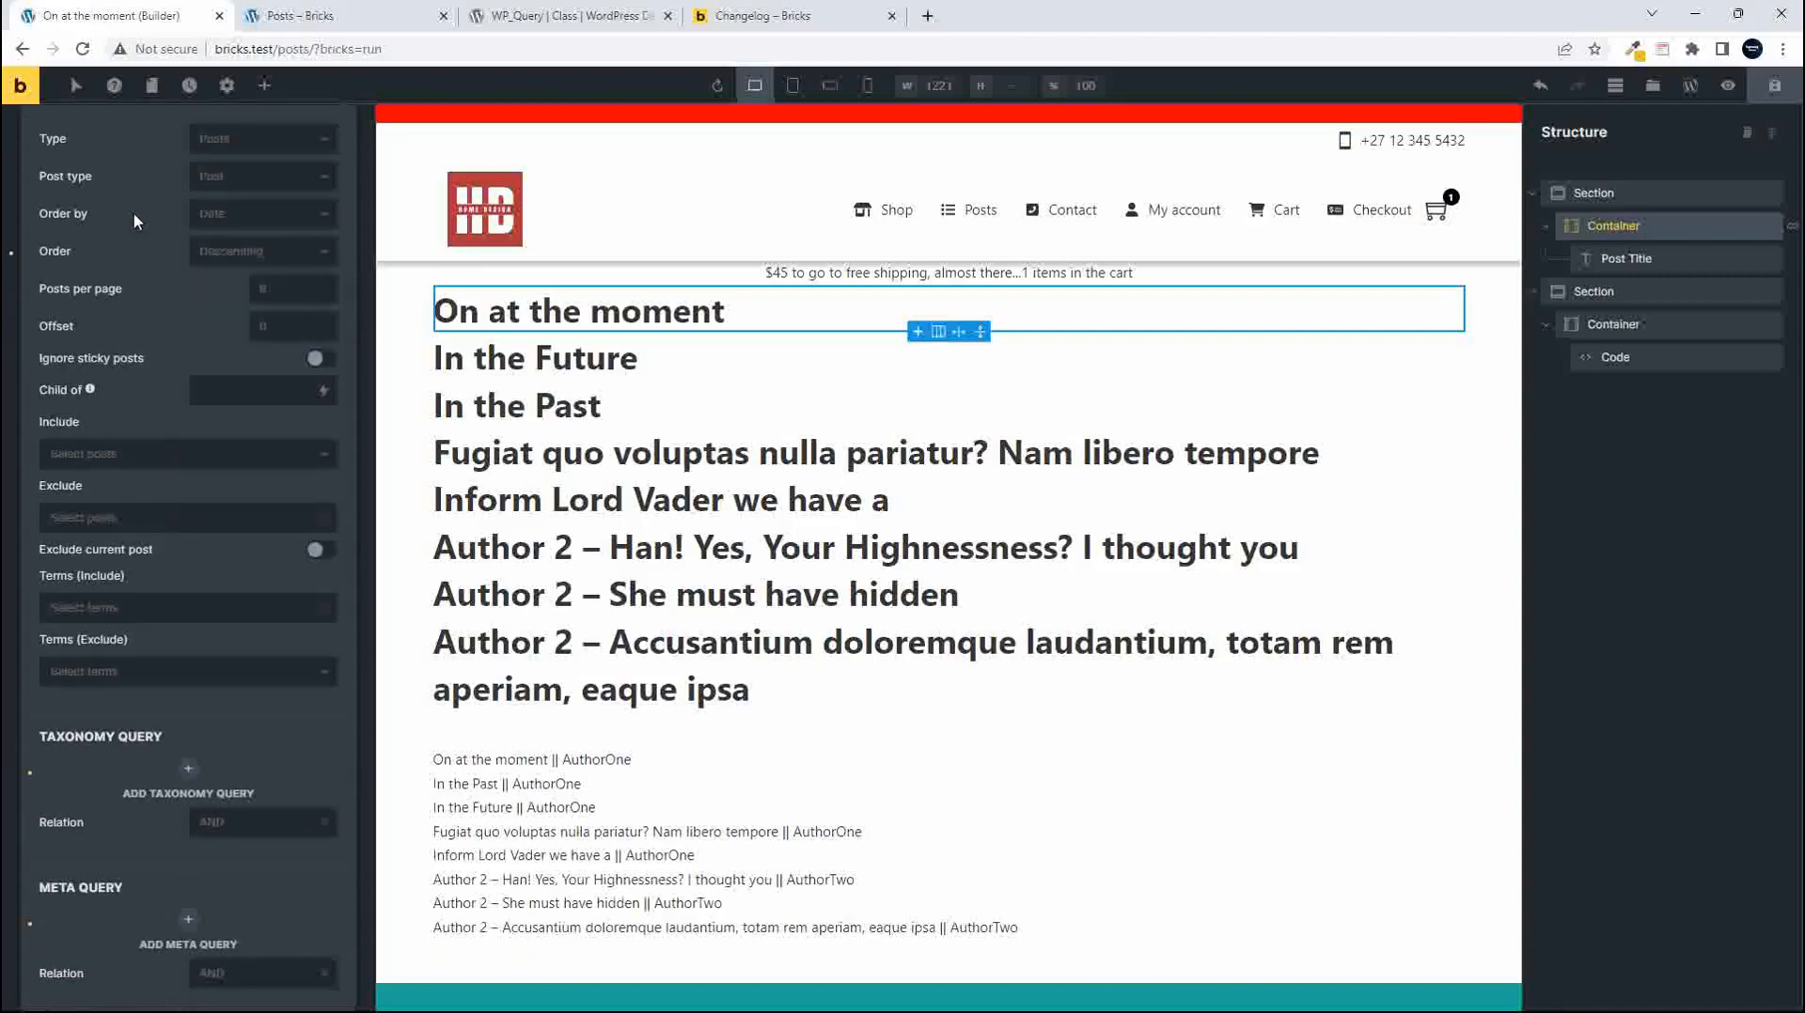
Examine the reference's date_query arguments, including after, before, compare and relation, and look for matching date controls in the builder
click(536, 15)
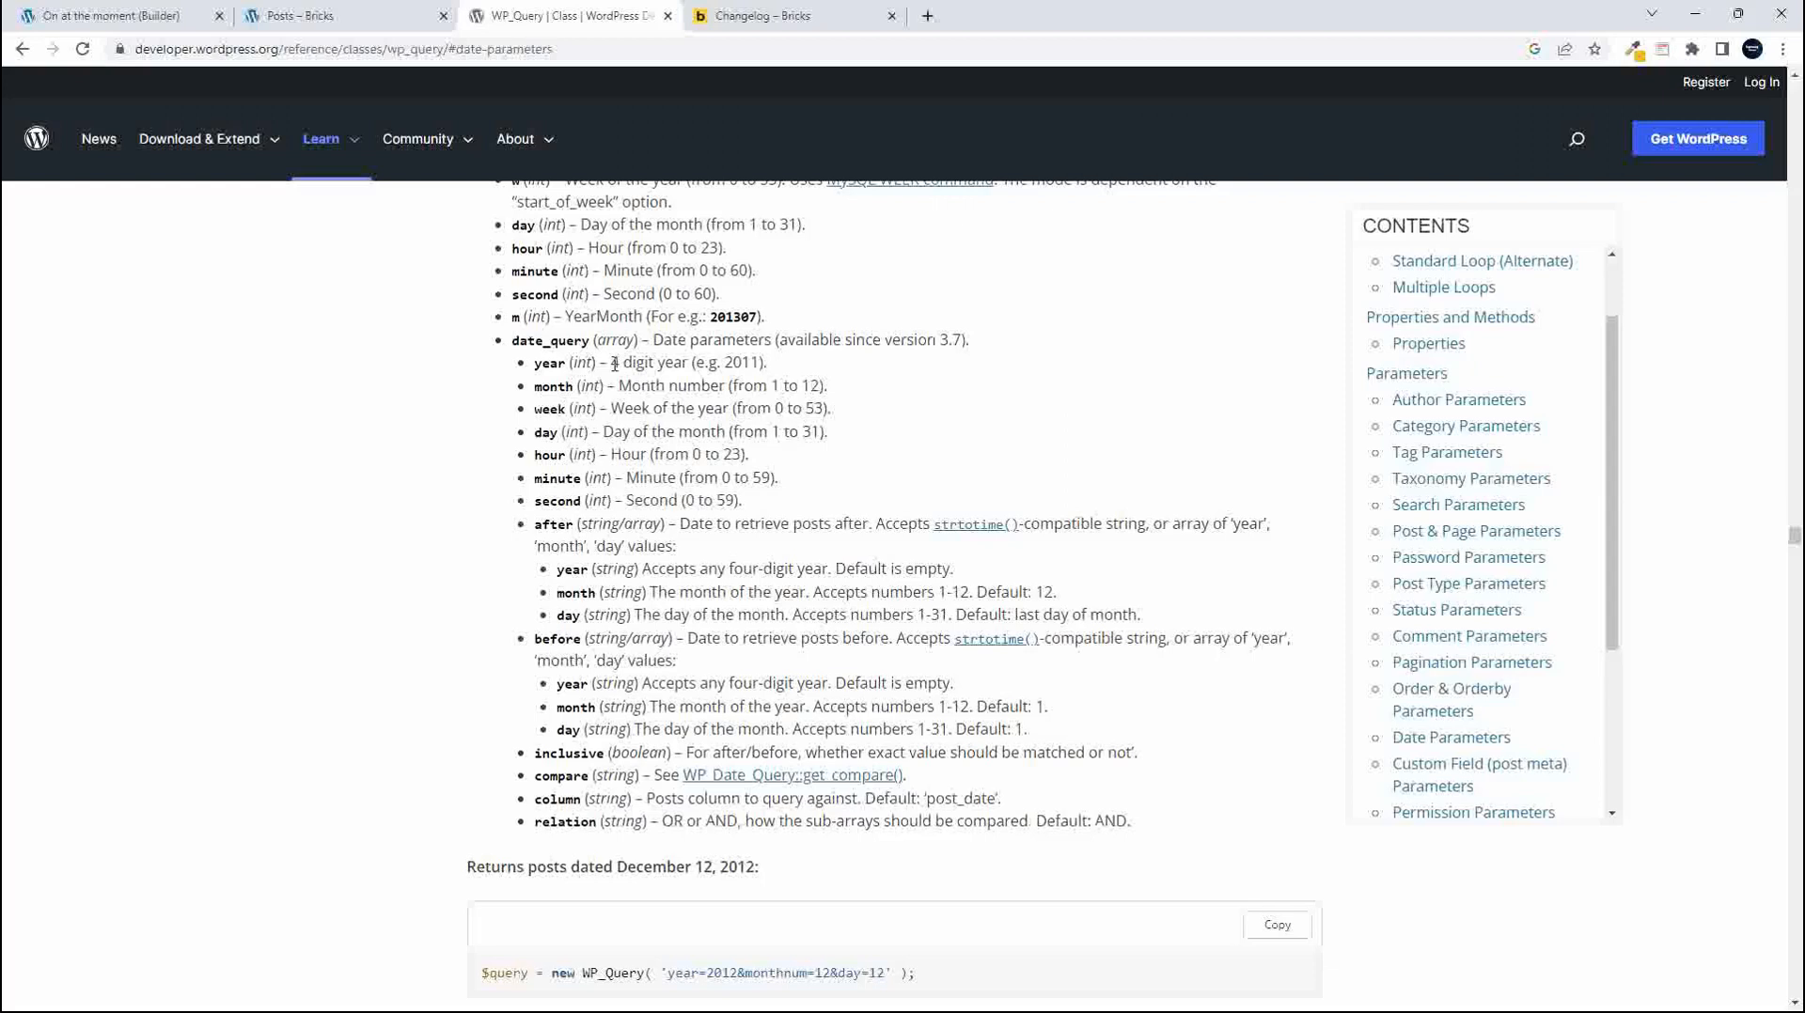
scroll(671, 416, up, 1)
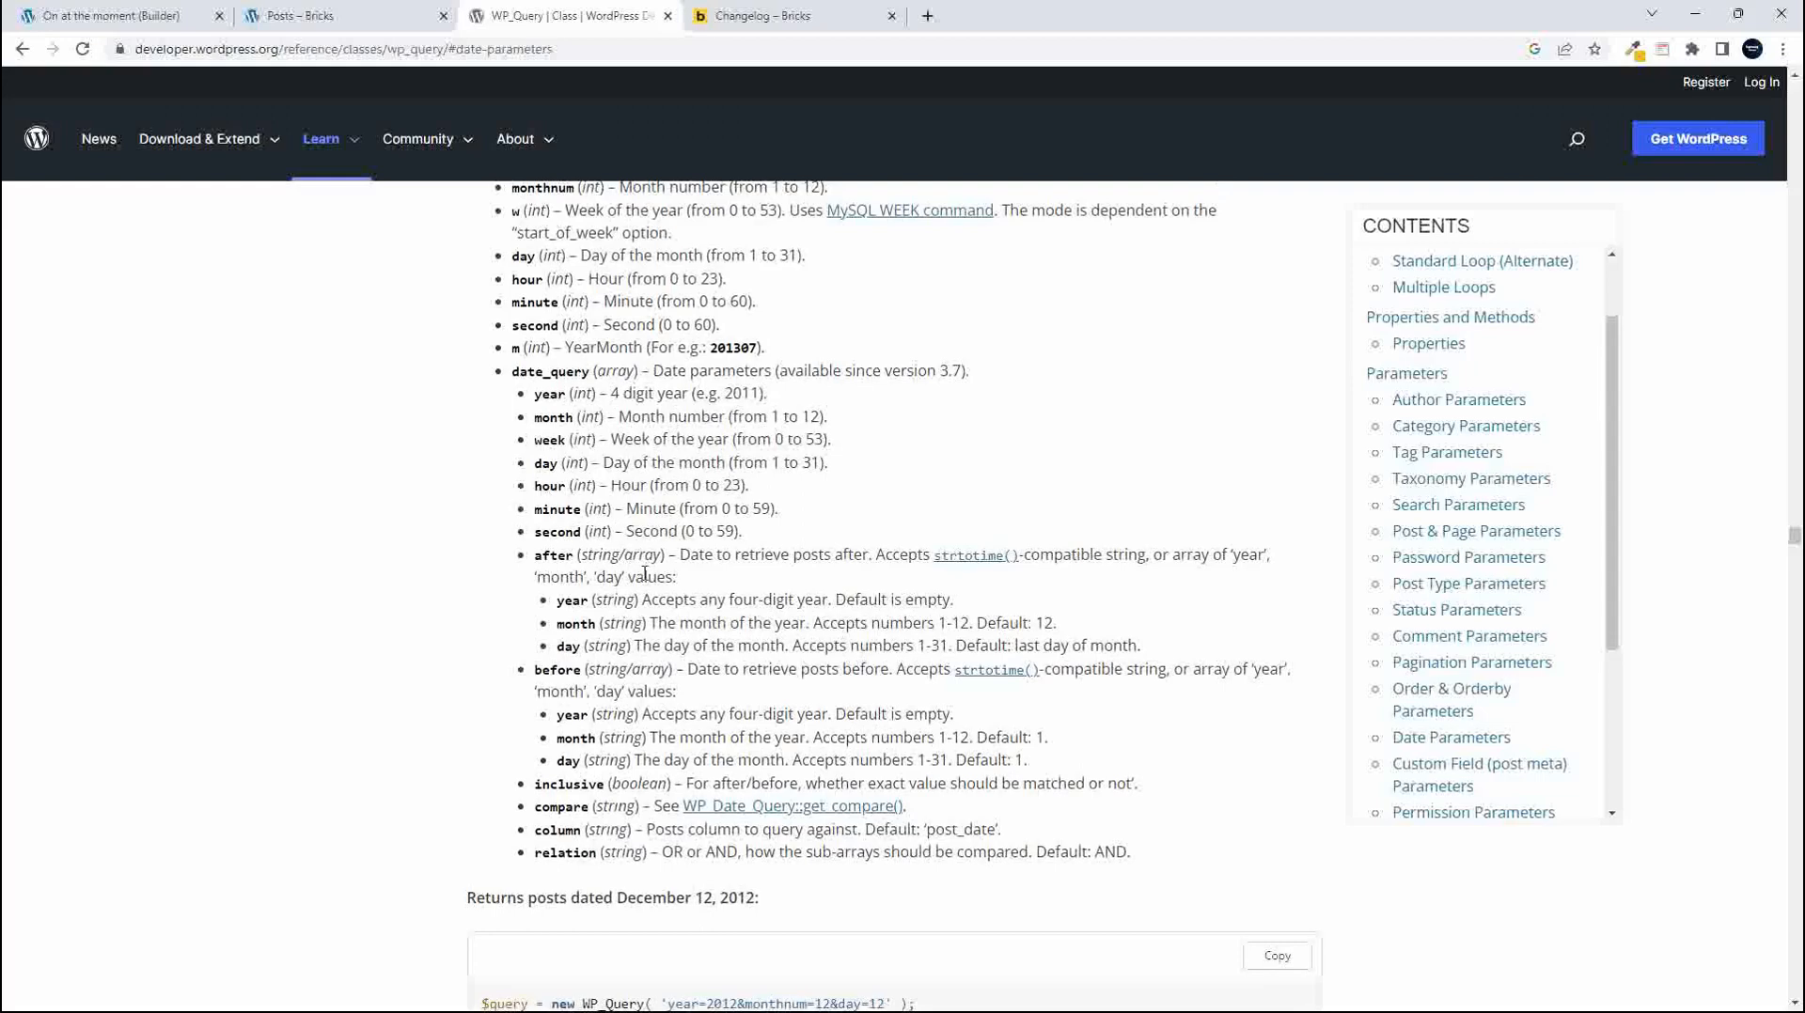
scroll(644, 574, down, 3)
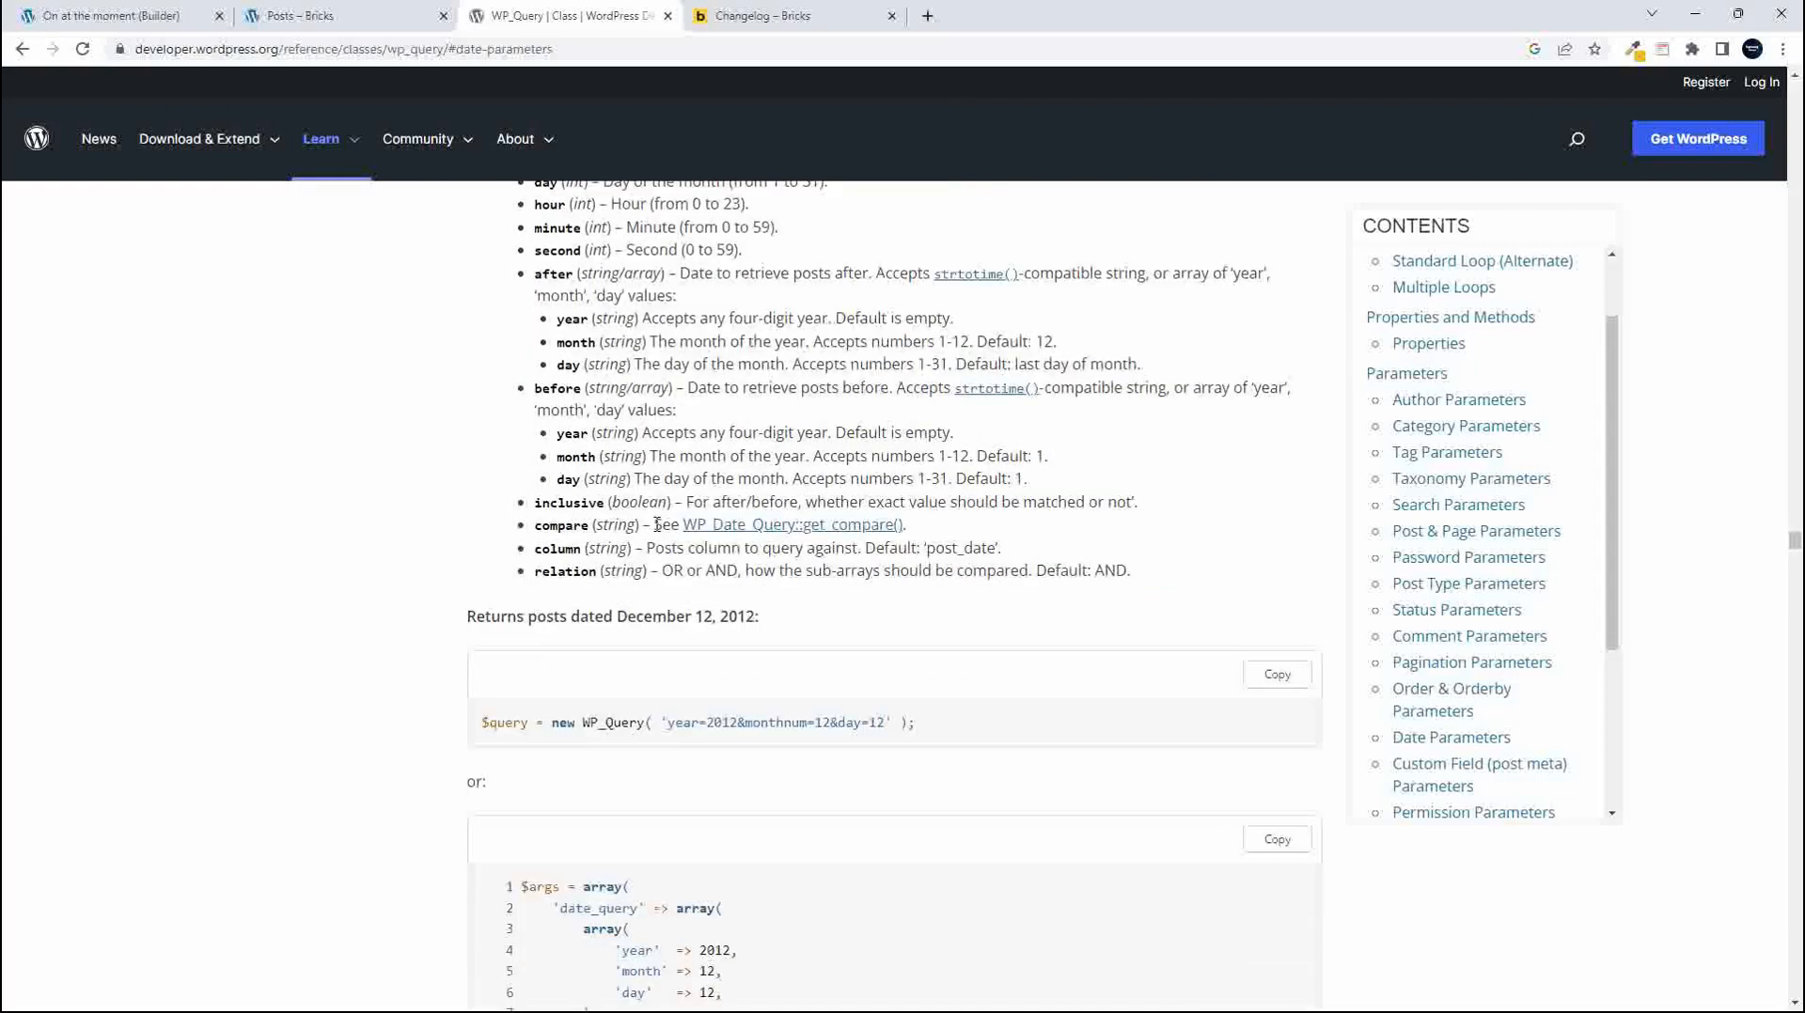
scroll(656, 531, down, 2)
scroll(657, 540, up, 3)
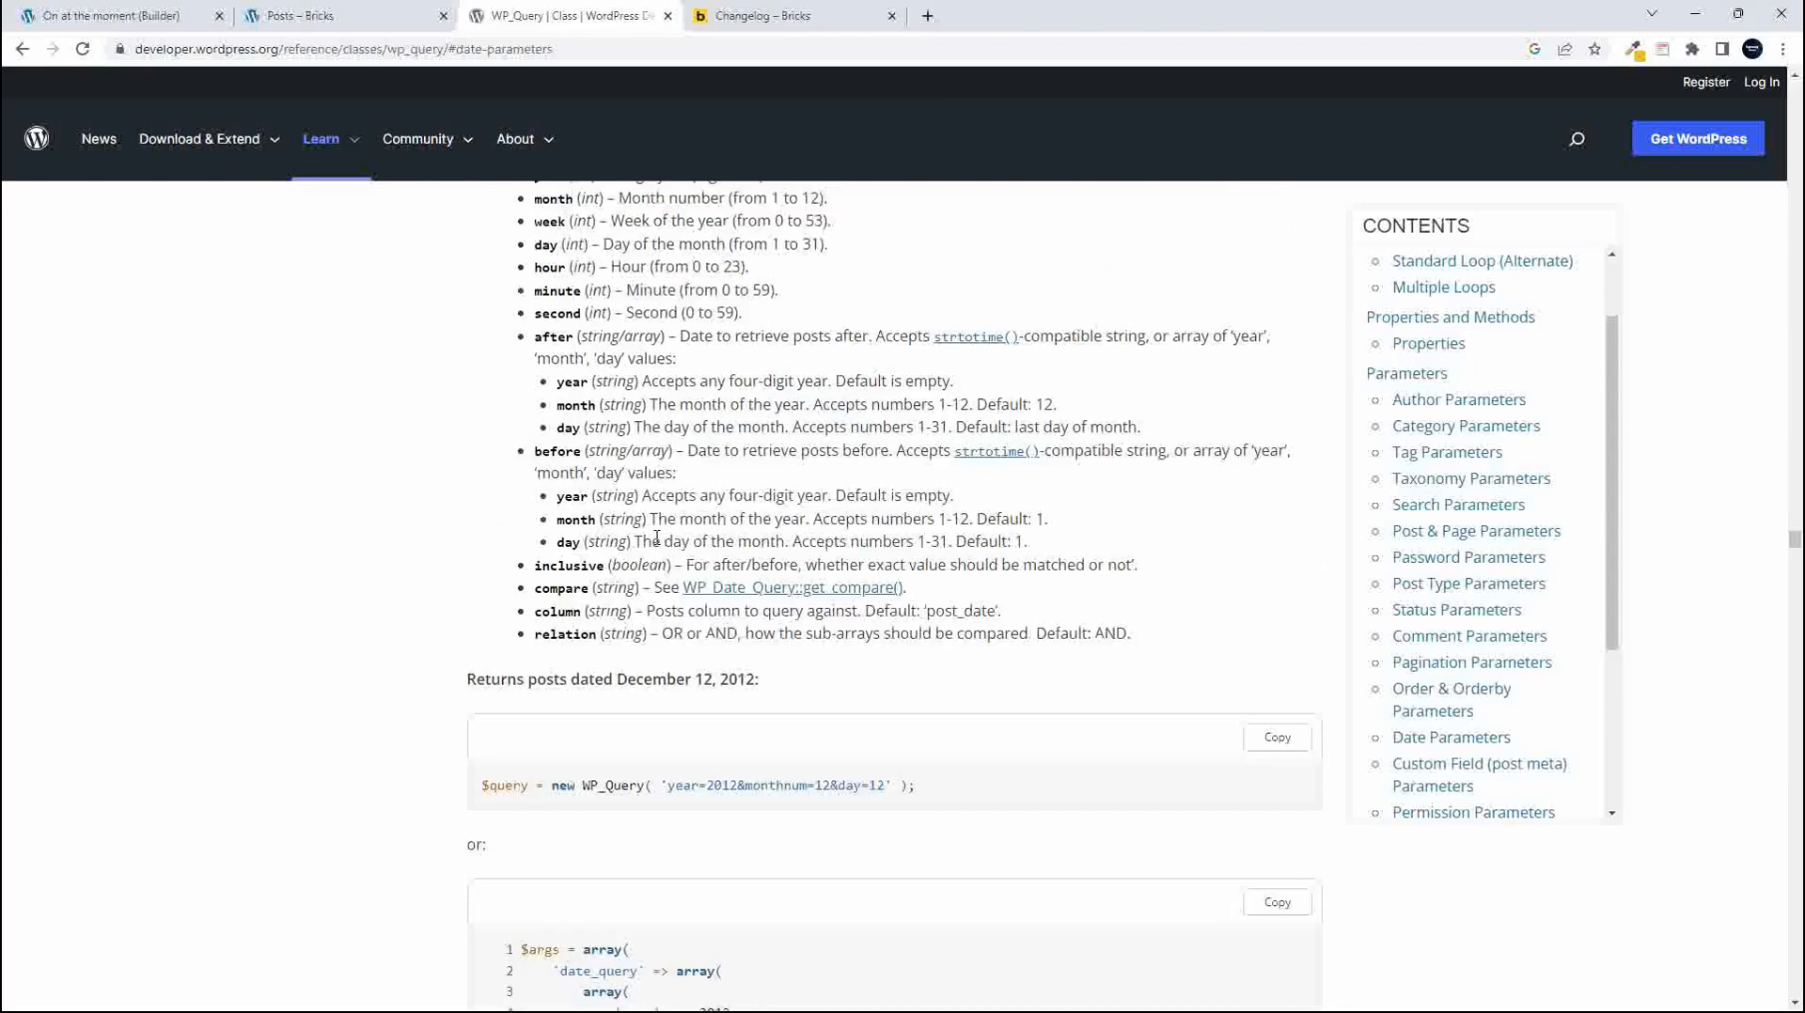
scroll(656, 538, up, 1)
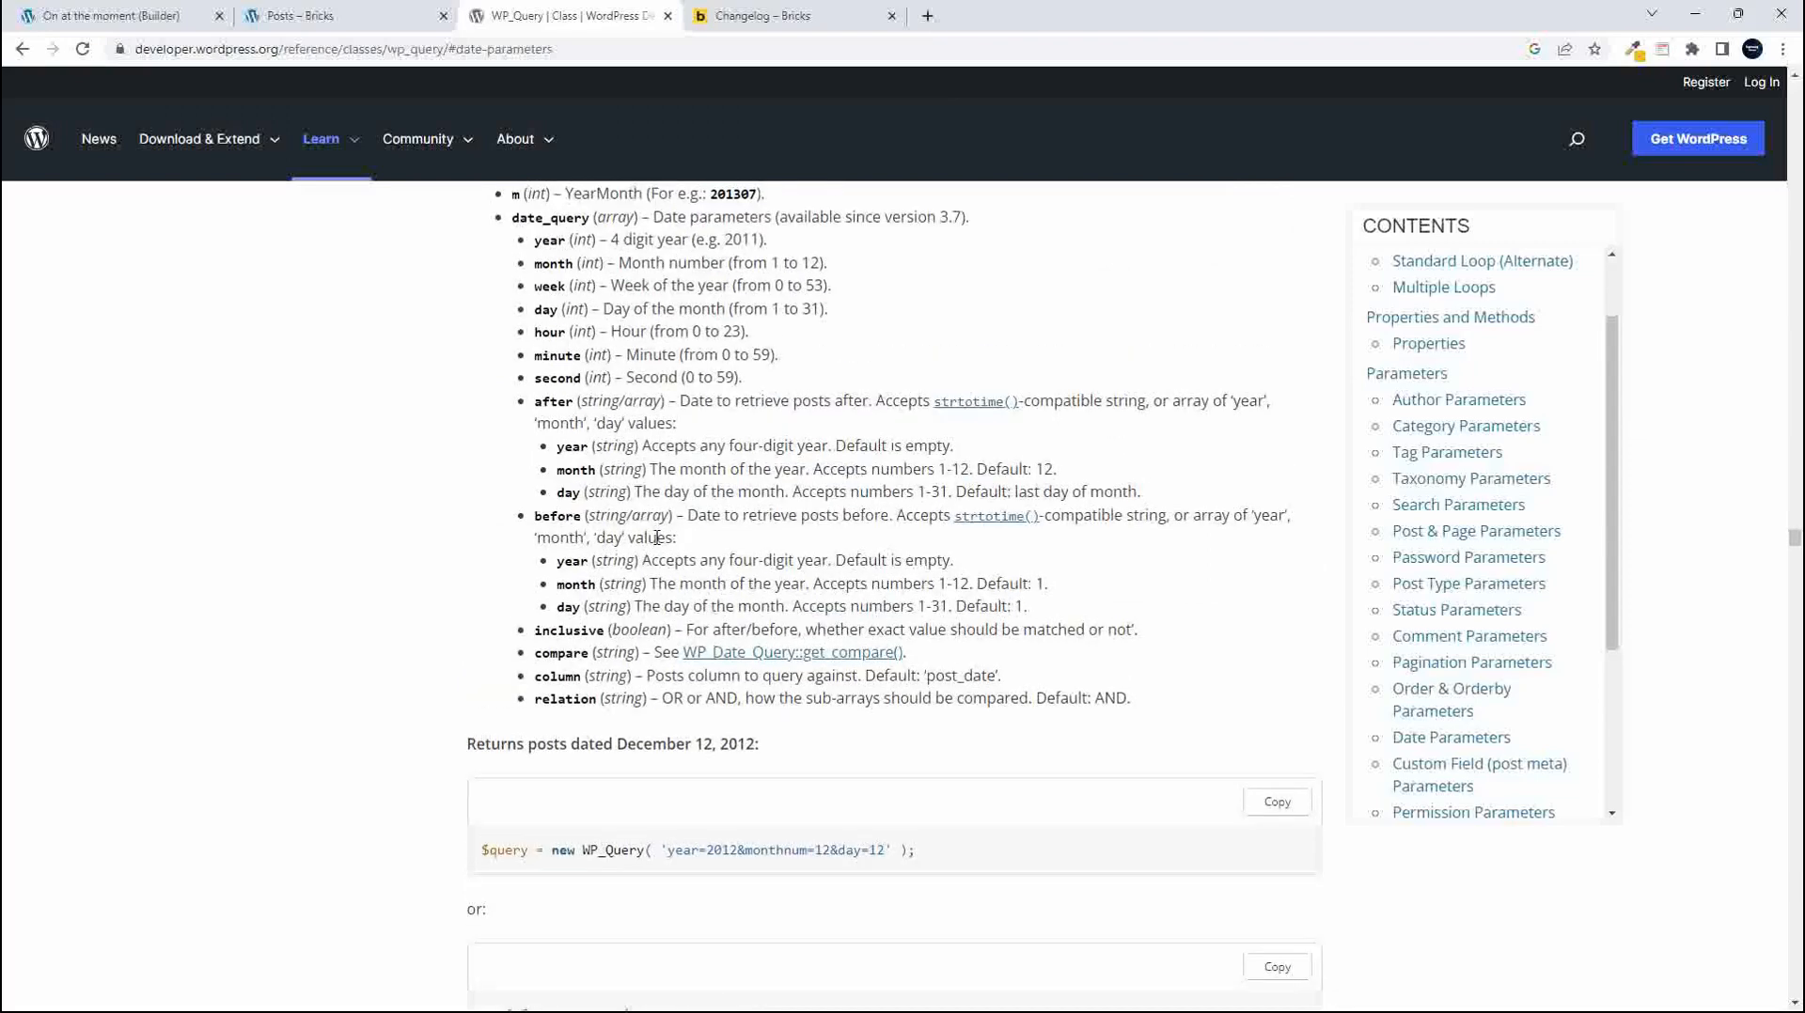
scroll(656, 537, up, 2)
scroll(656, 537, up, 5)
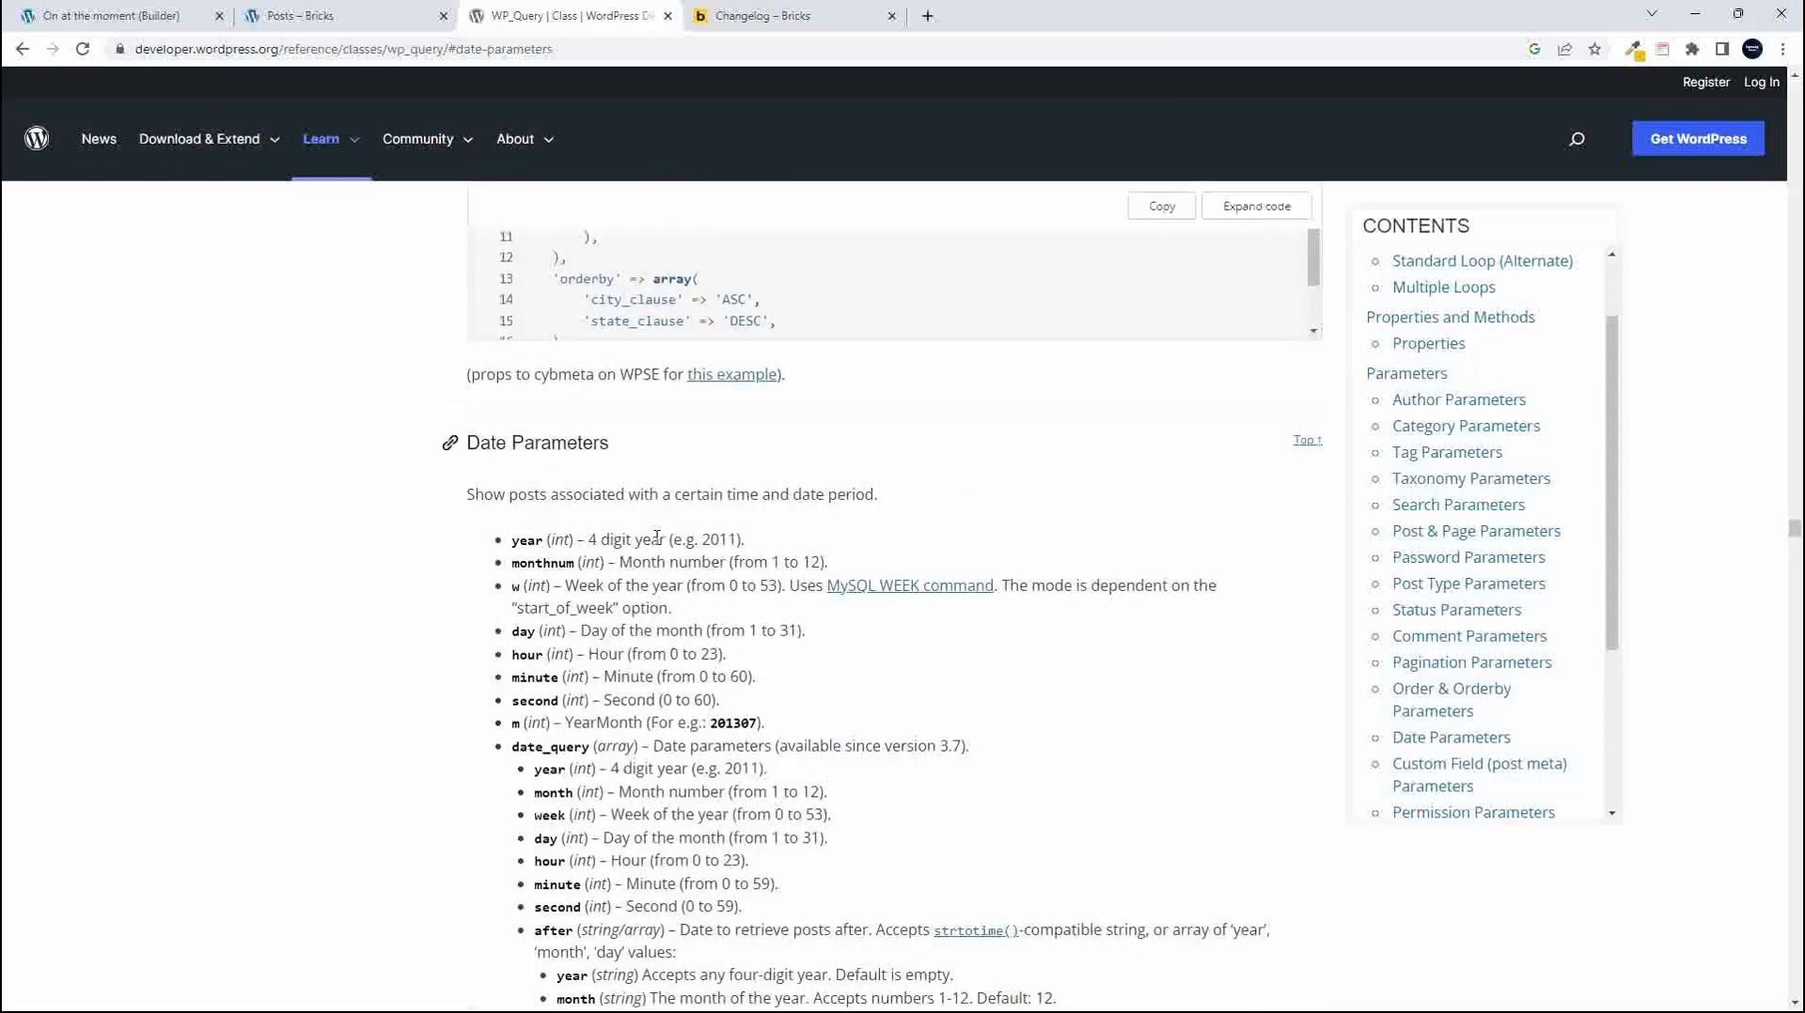
scroll(656, 538, down, 4)
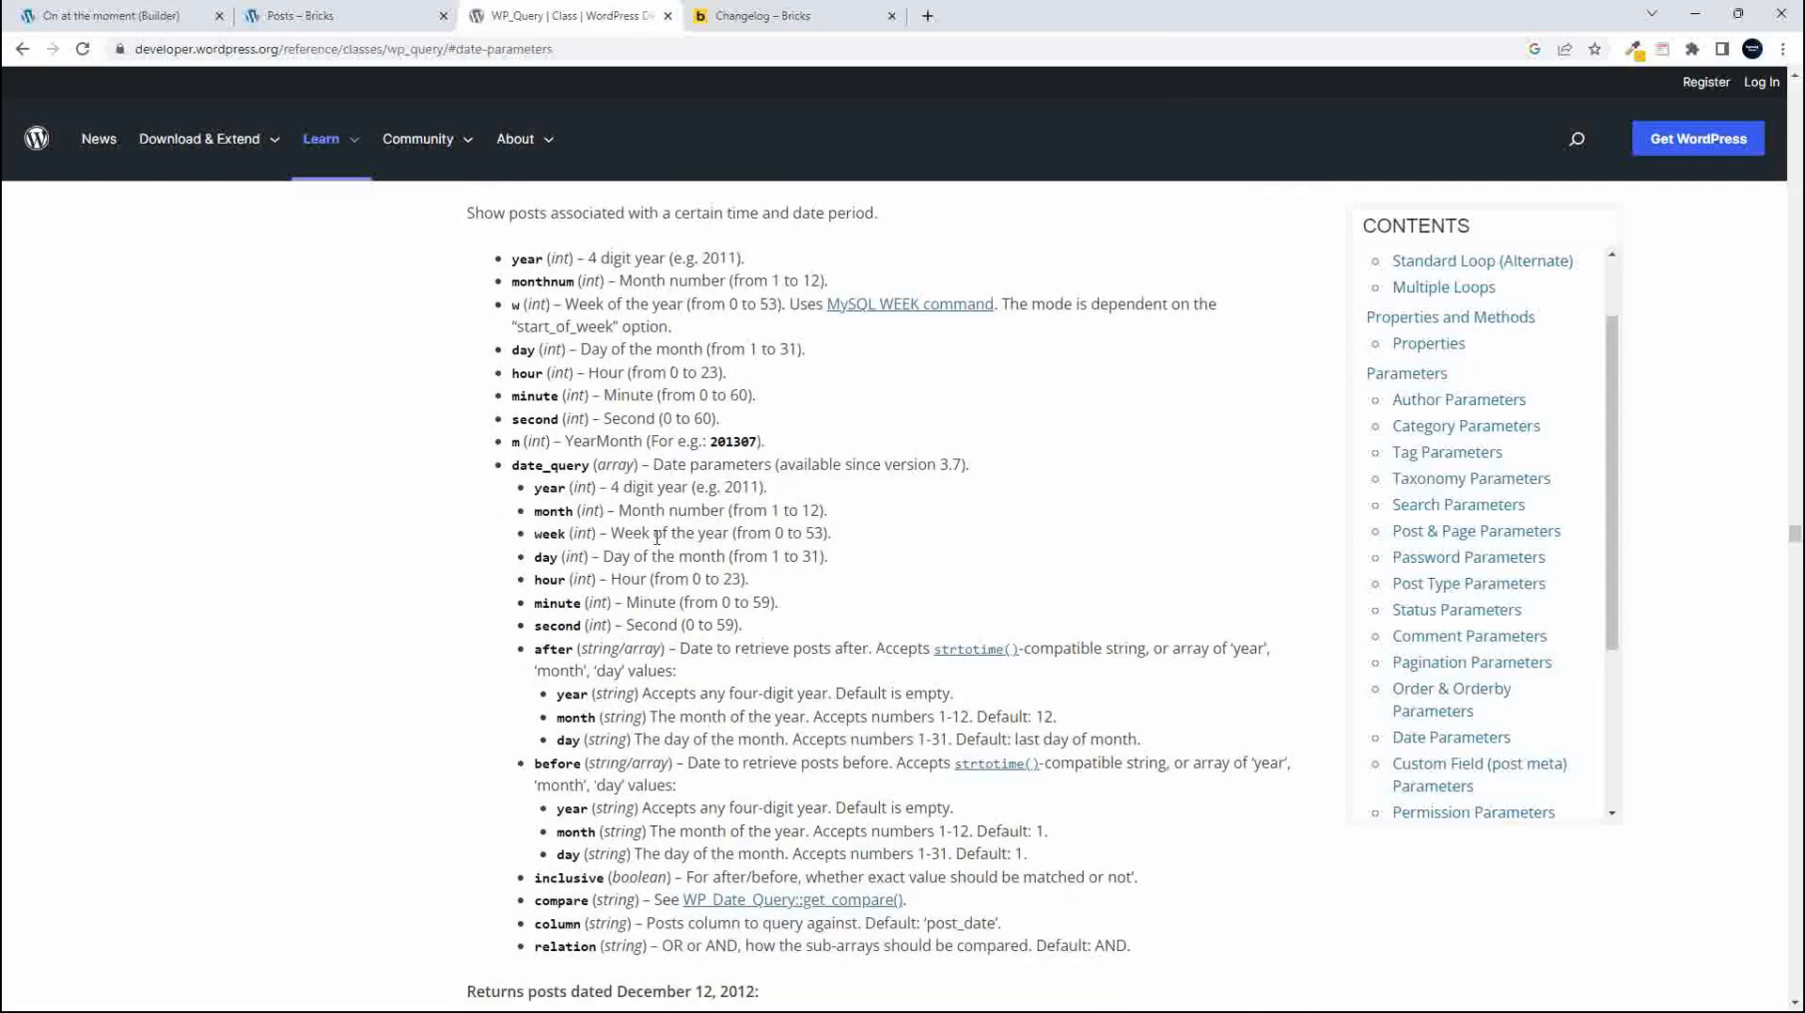
scroll(656, 537, down, 1)
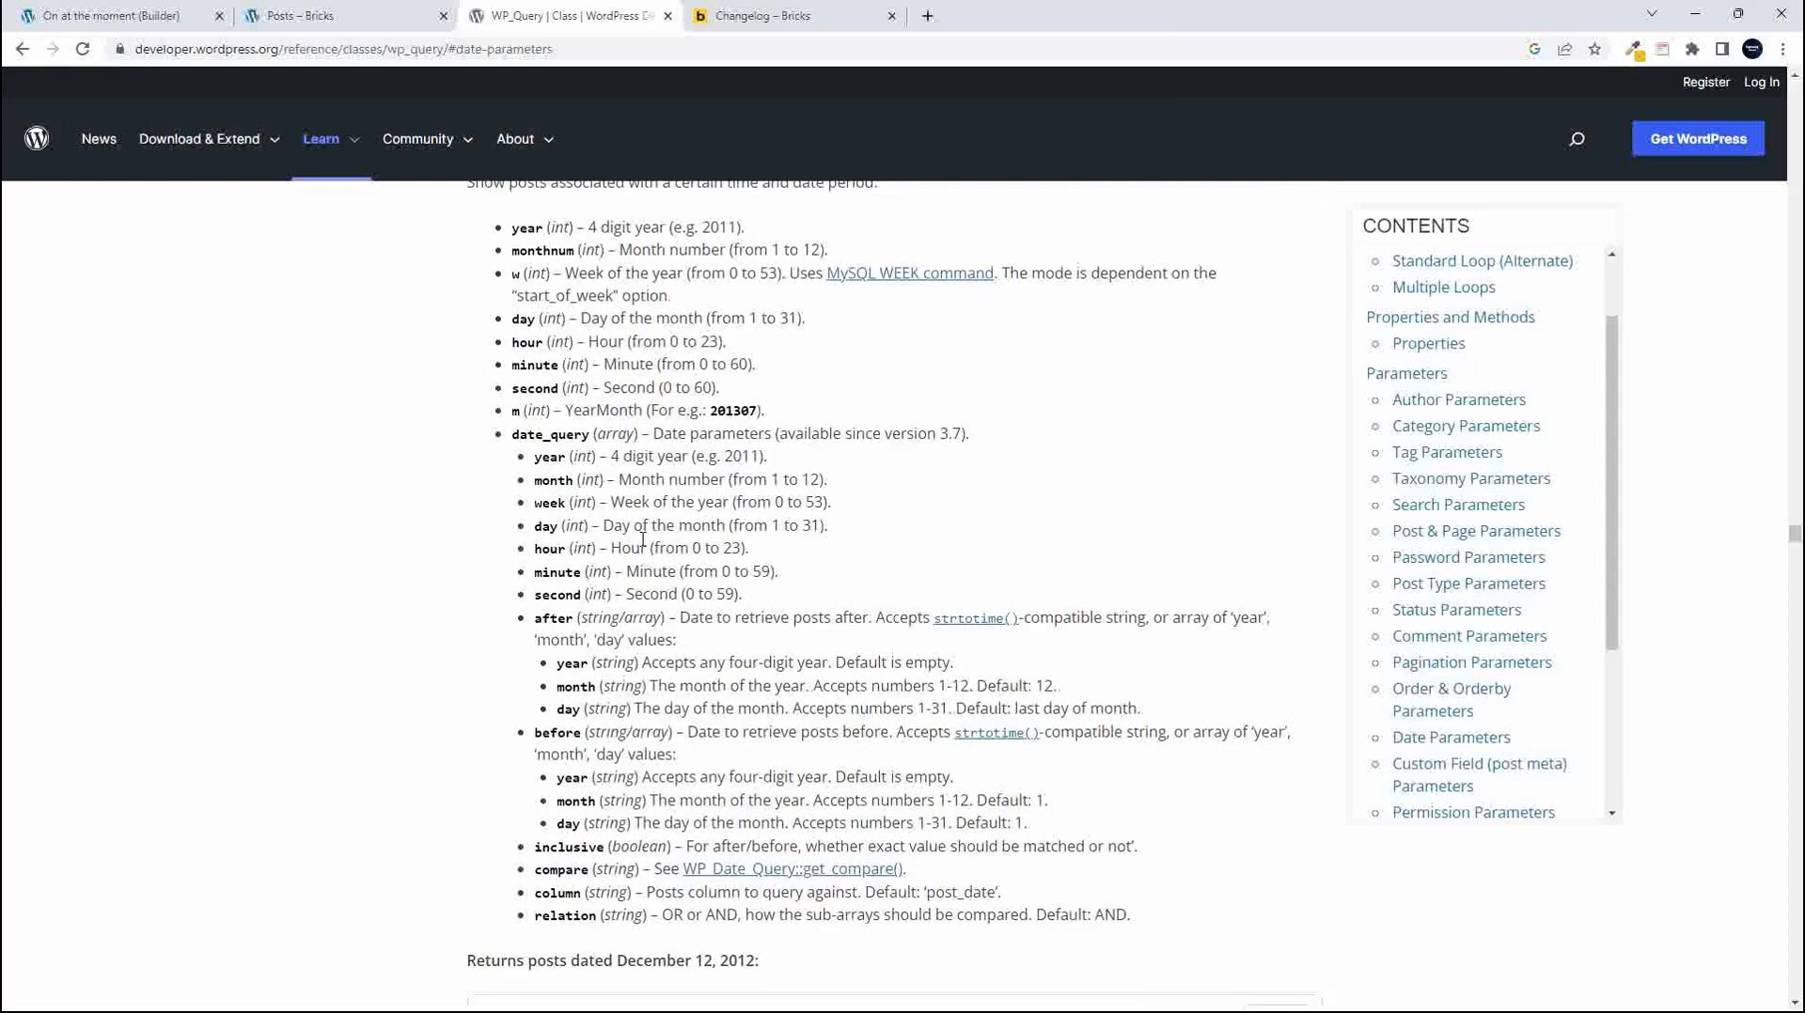
click(105, 17)
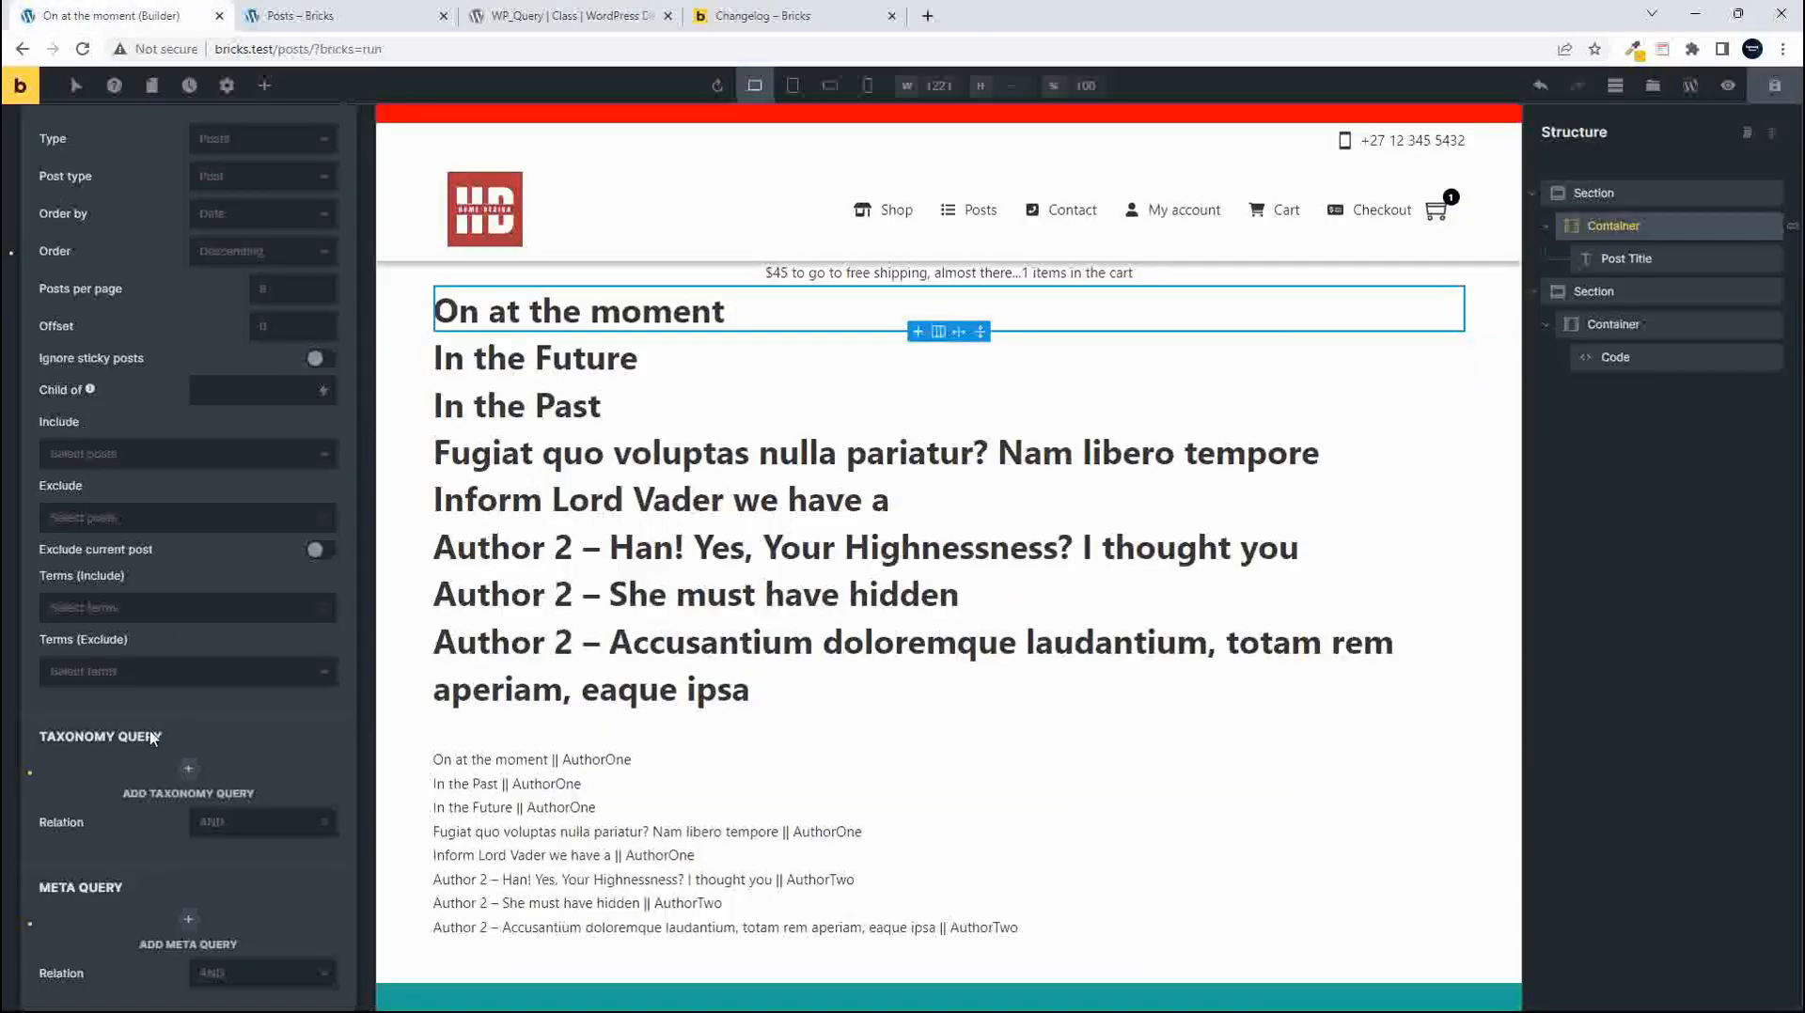
Open the Custom Field (post meta) Parameters section of the WP_Query reference and read its meta_query arguments
click(563, 15)
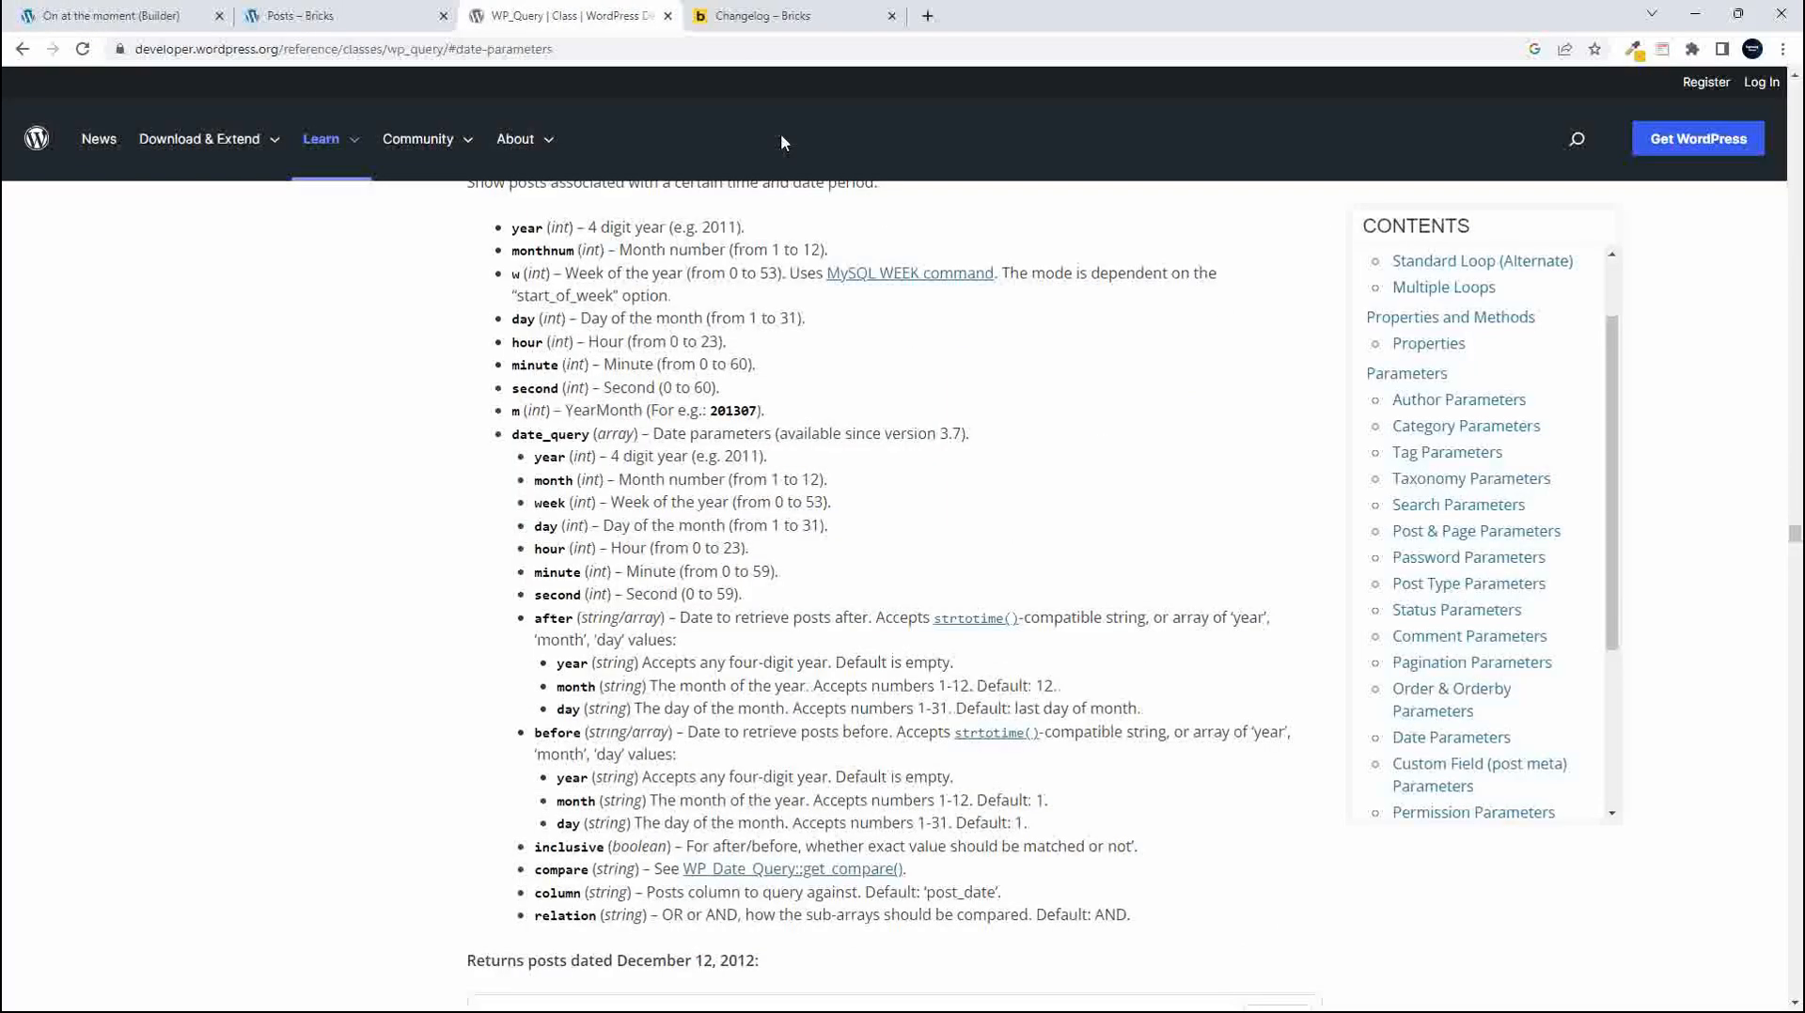
click(1498, 779)
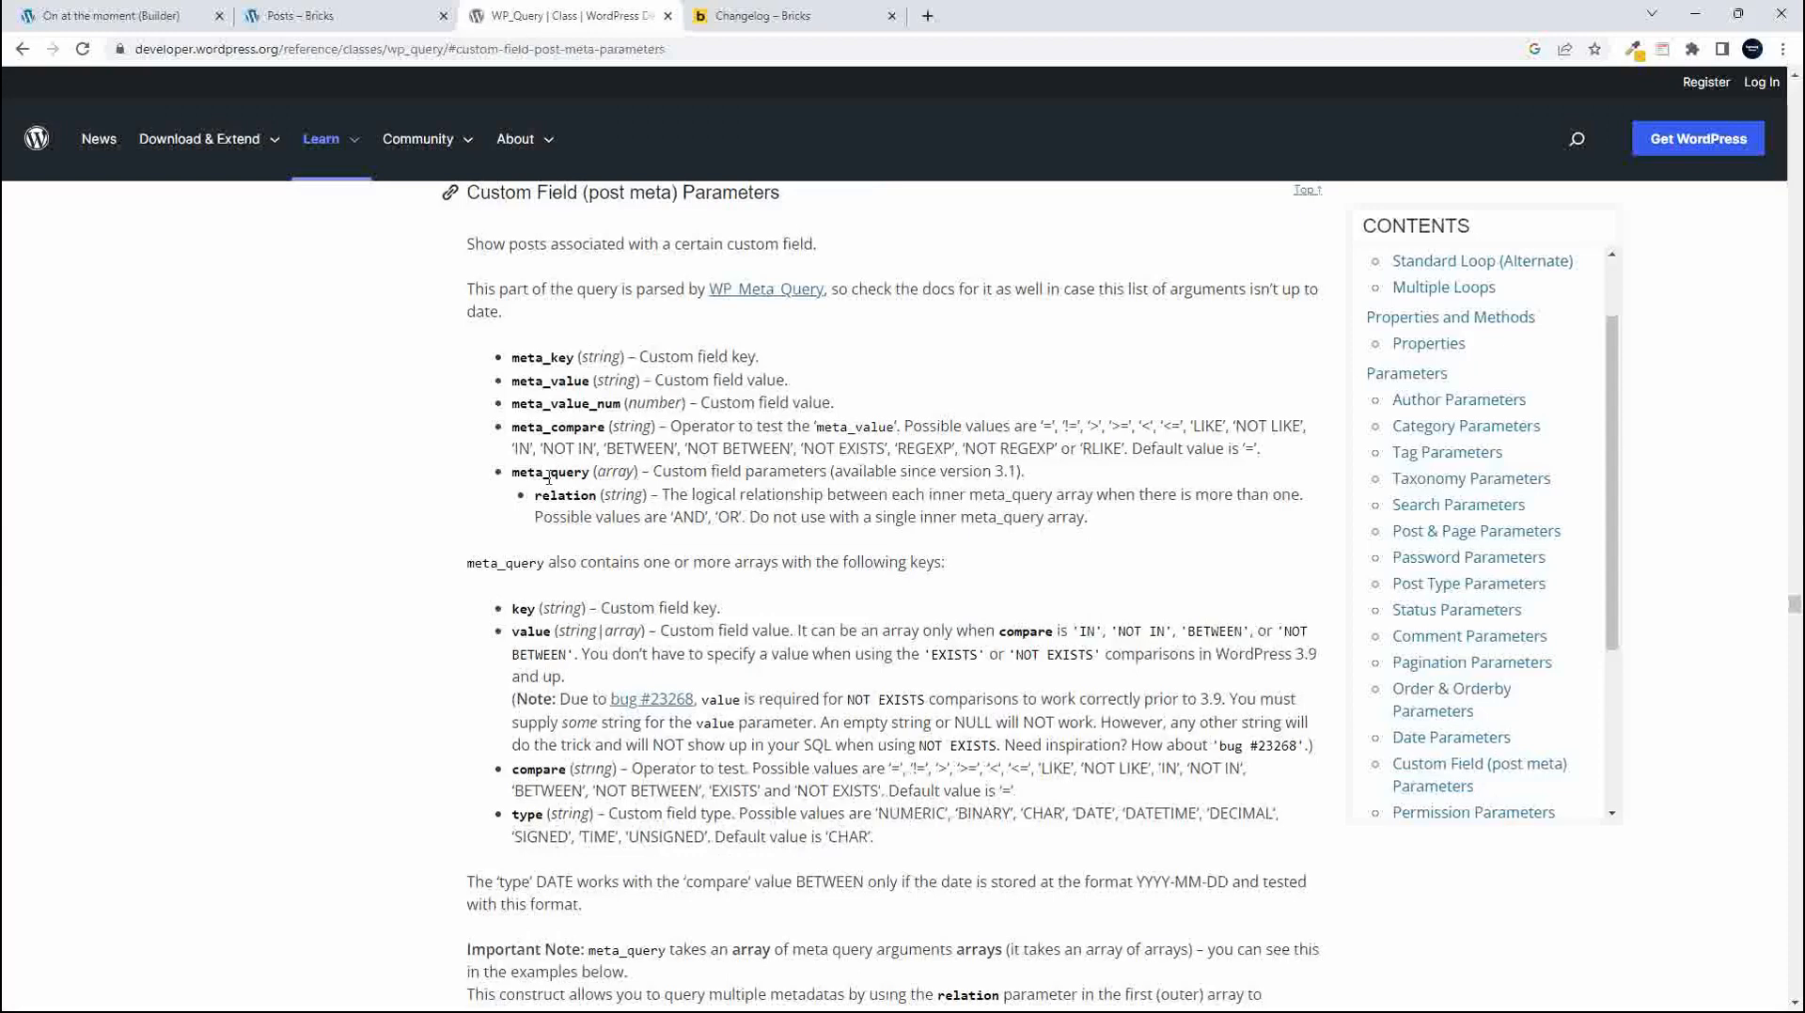
scroll(505, 369, up, 1)
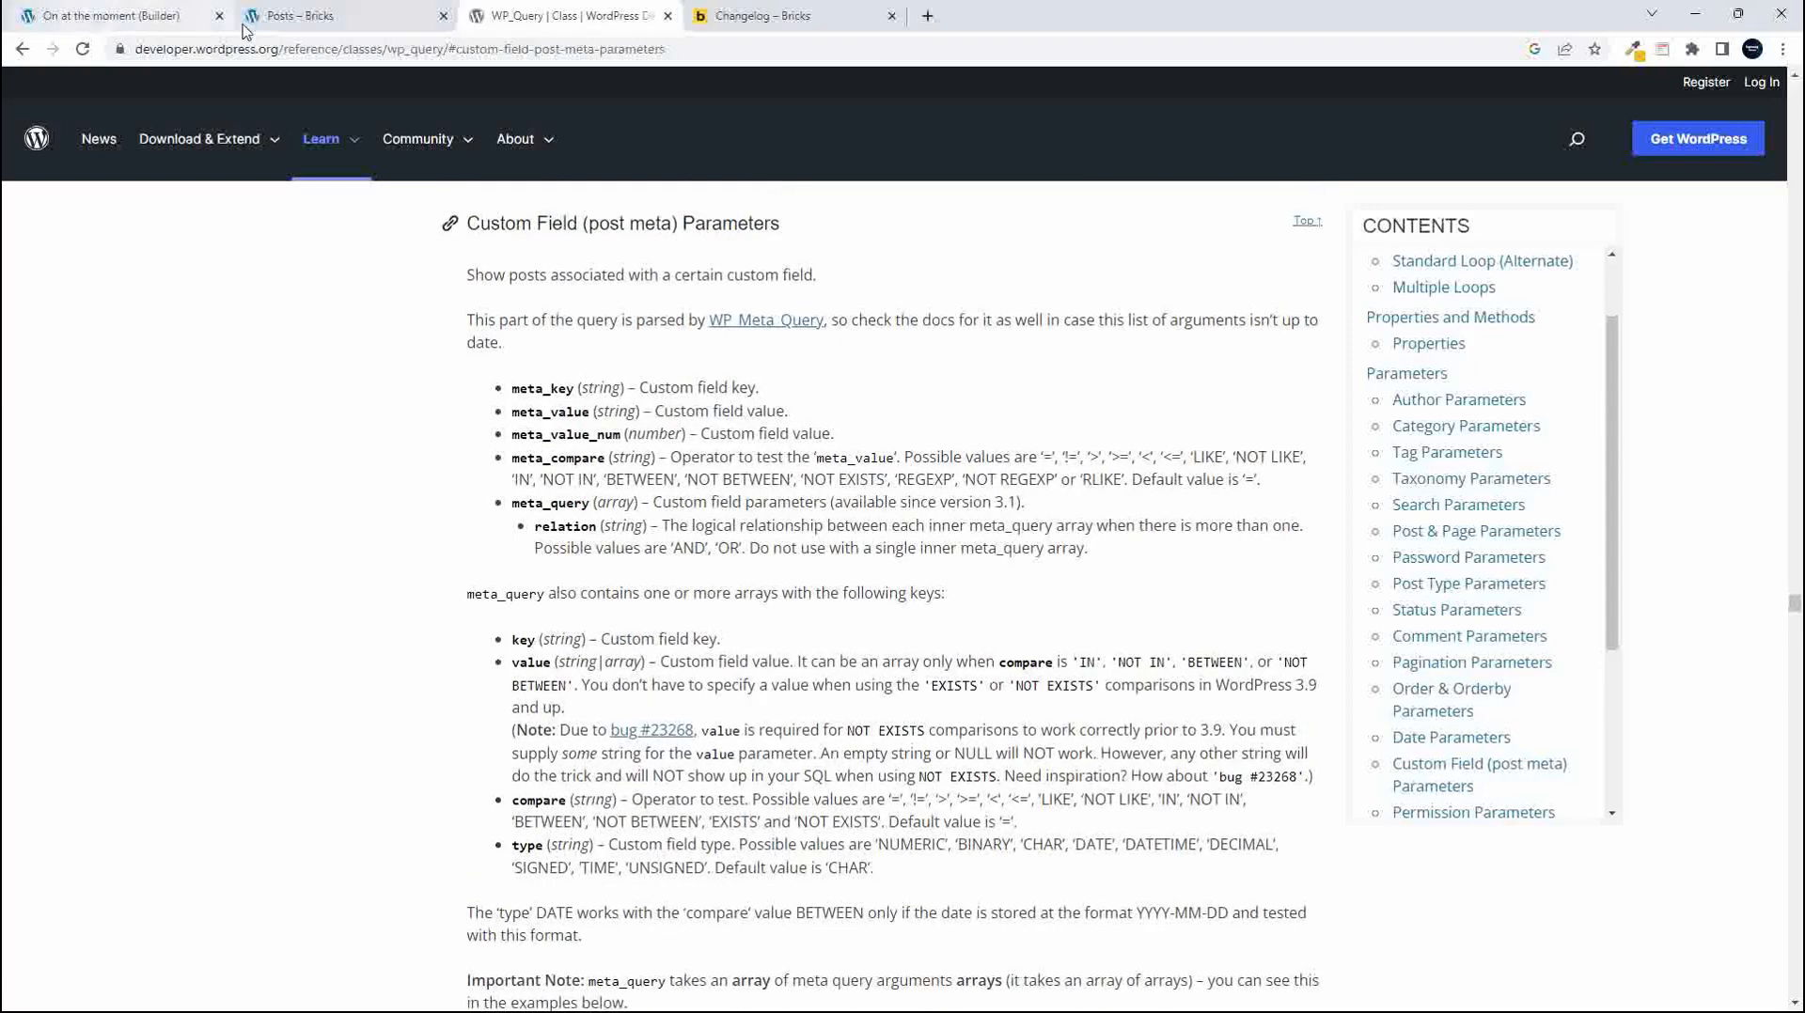
Add a meta query to the container's query loop in the builder
click(133, 19)
scroll(282, 682, down, 3)
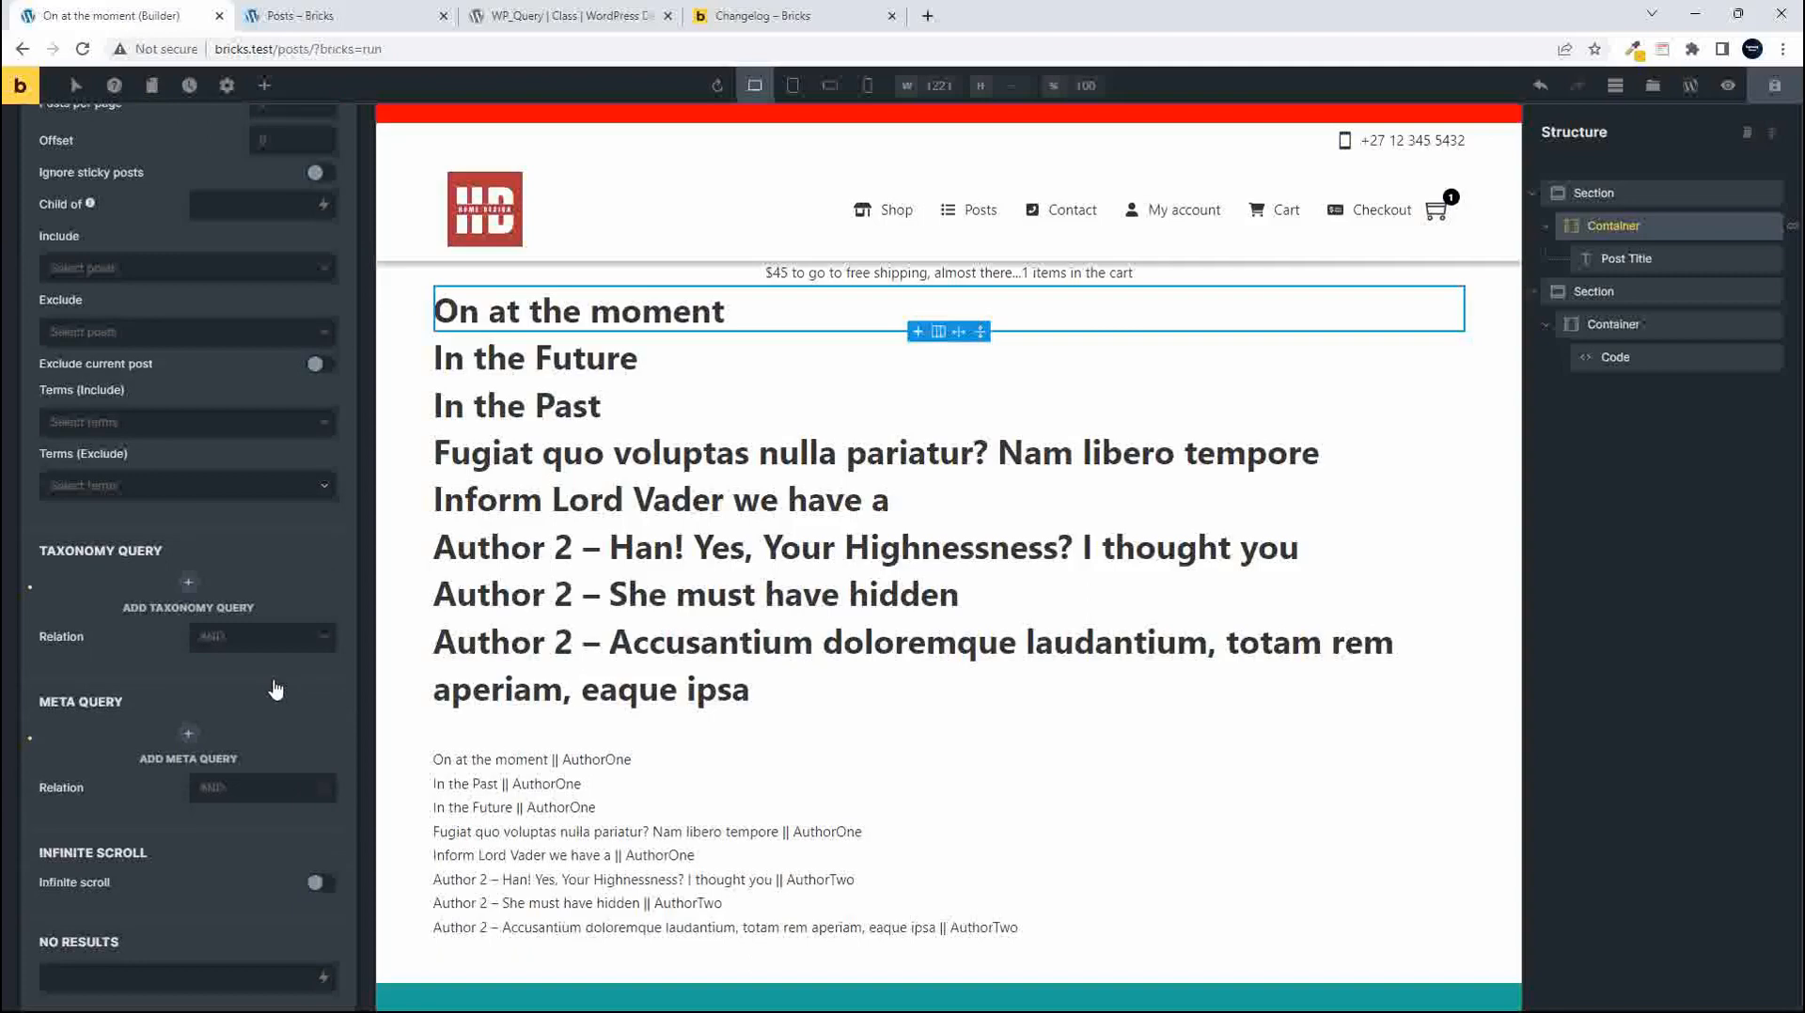
click(188, 733)
scroll(188, 715, down, 4)
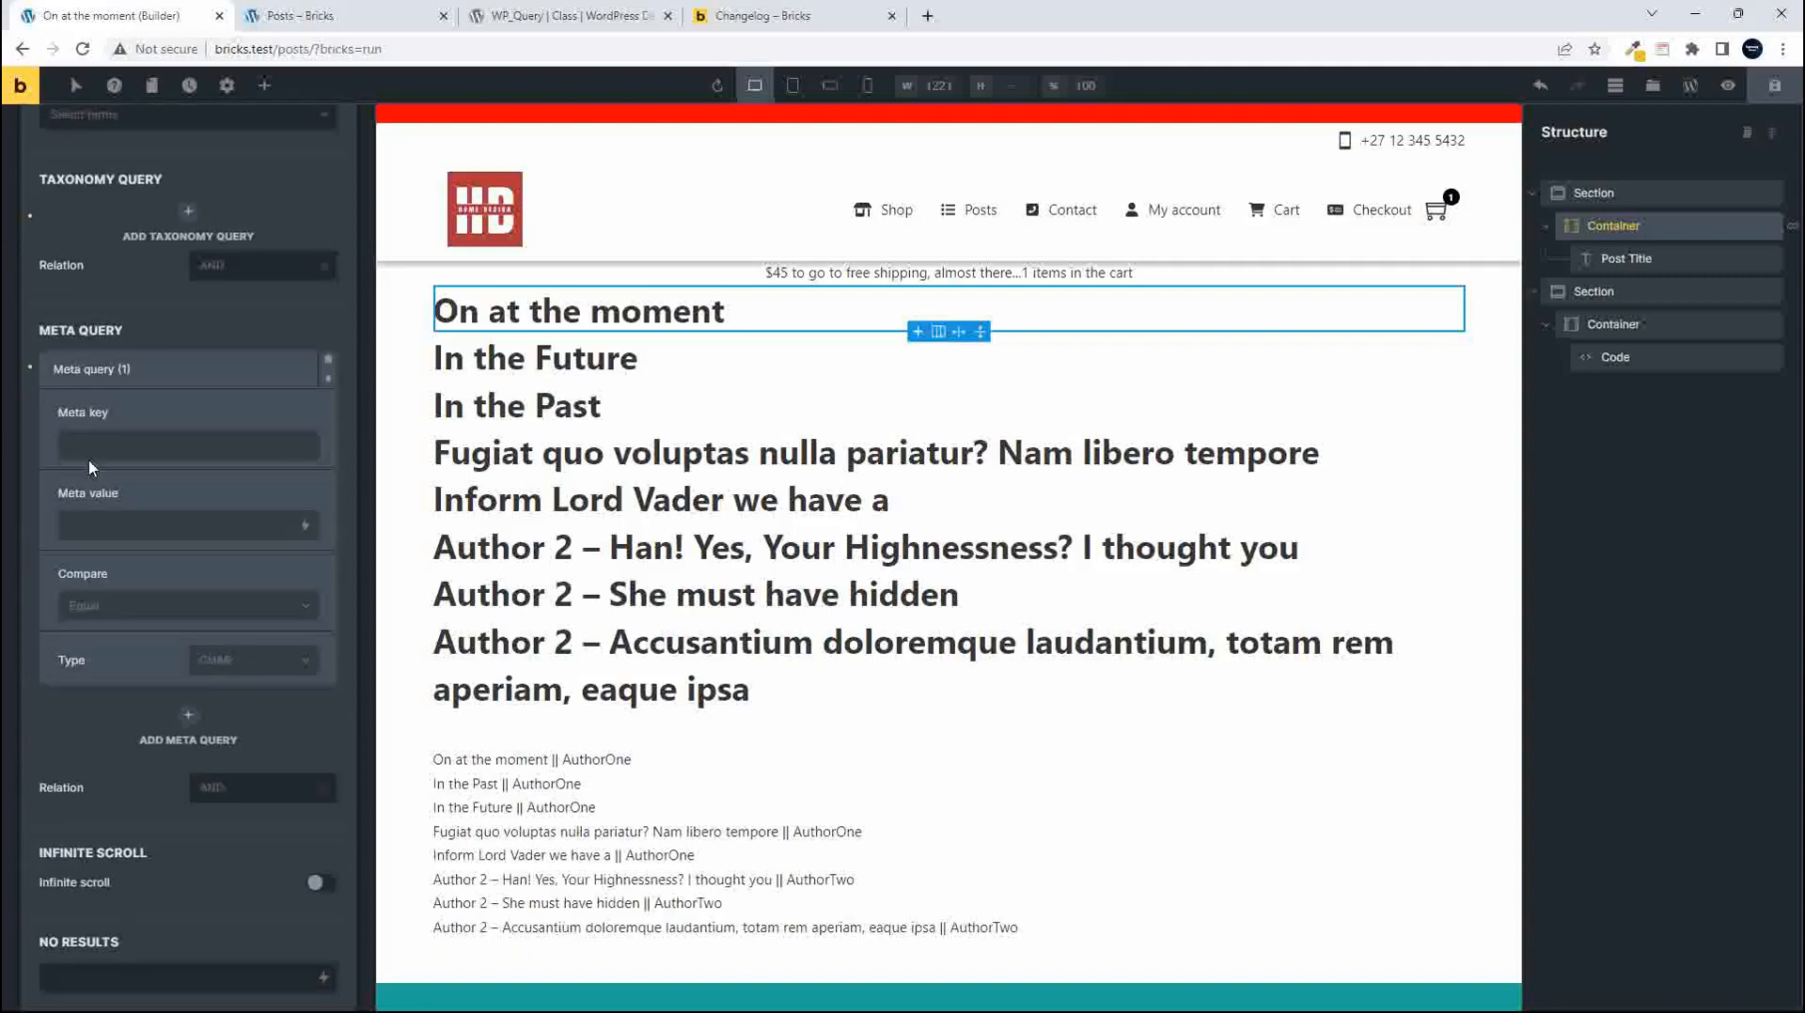
Choose the Output PHP function dynamic tag as the meta query's value and complete it as {echo:function_name}
click(305, 525)
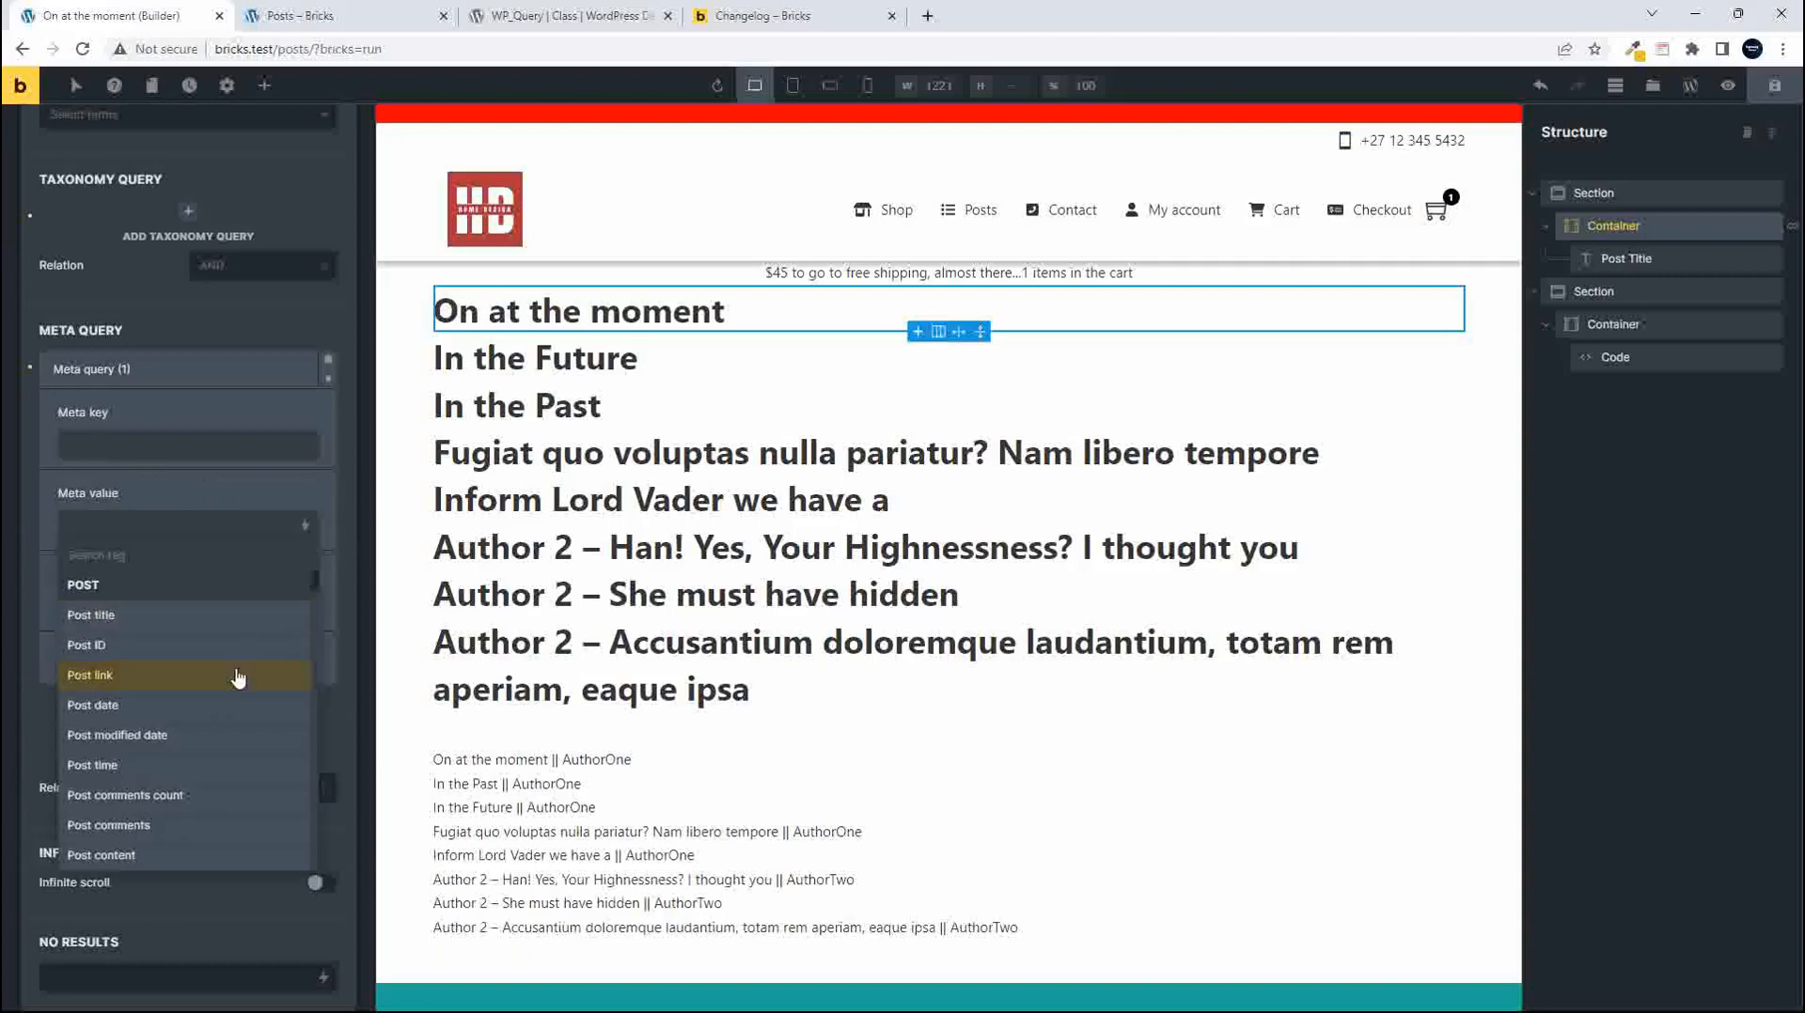
scroll(238, 677, down, 2)
scroll(237, 676, down, 8)
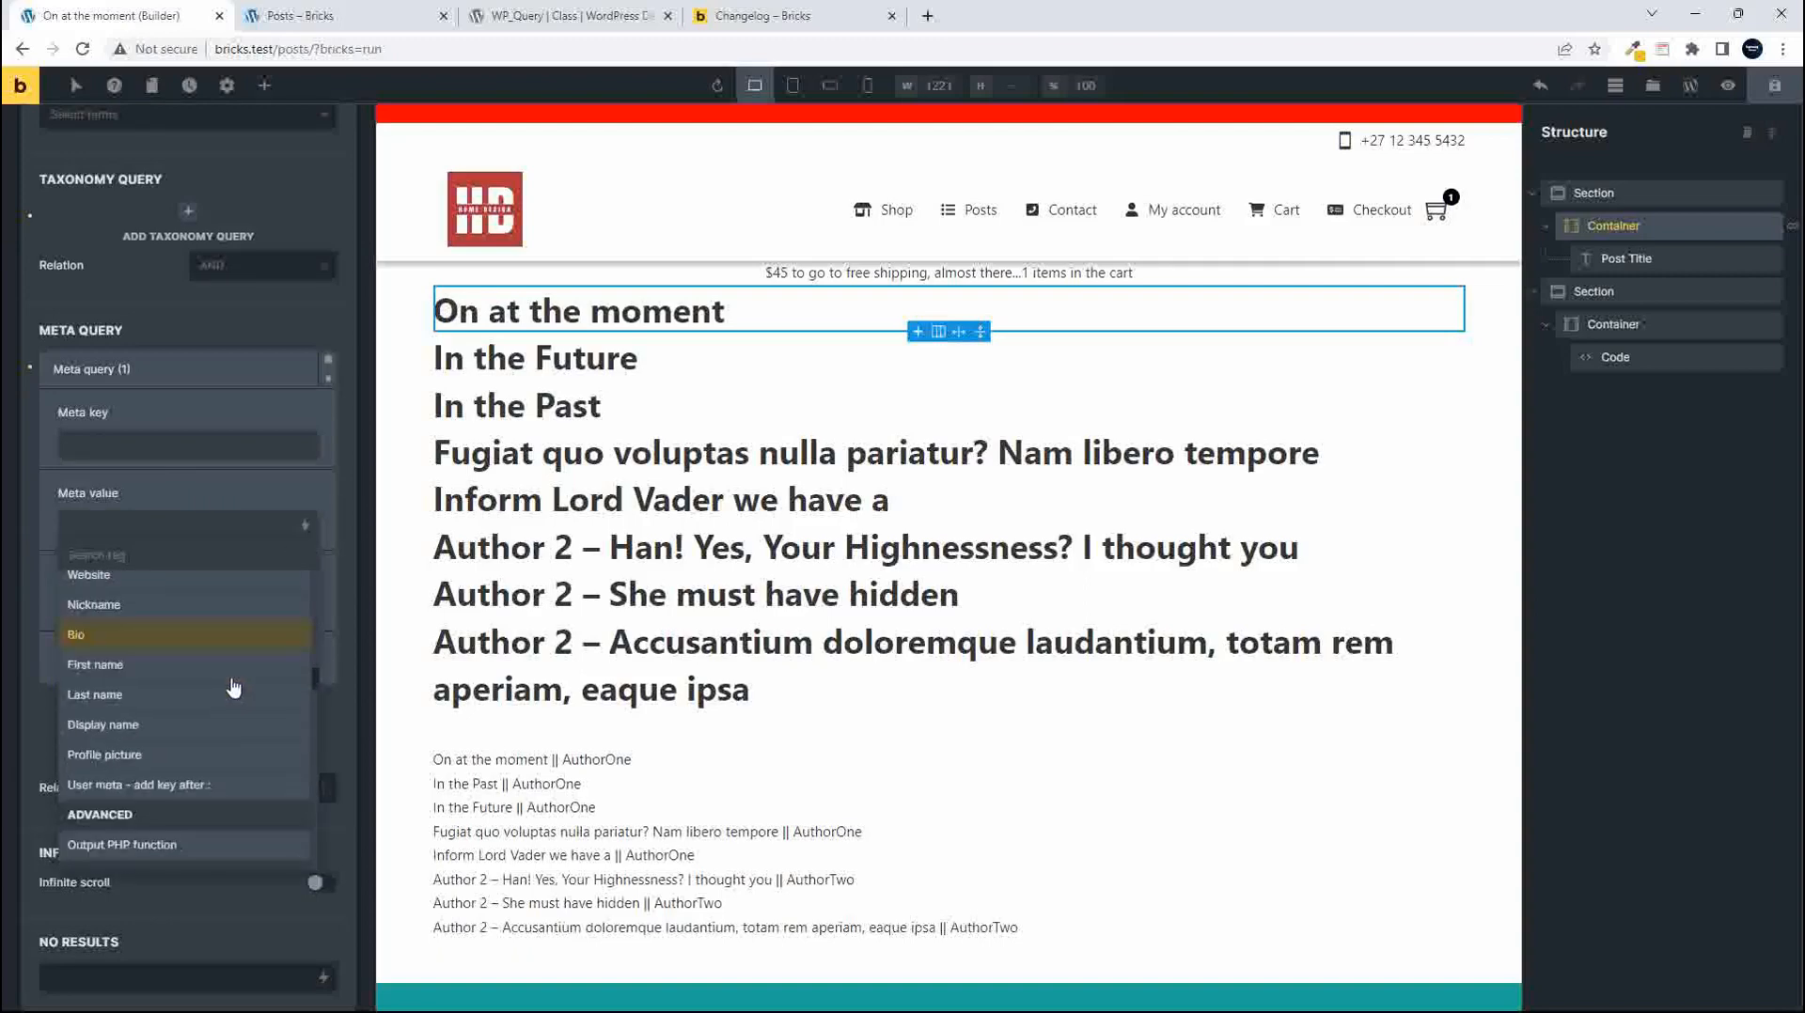
scroll(188, 768, up, 4)
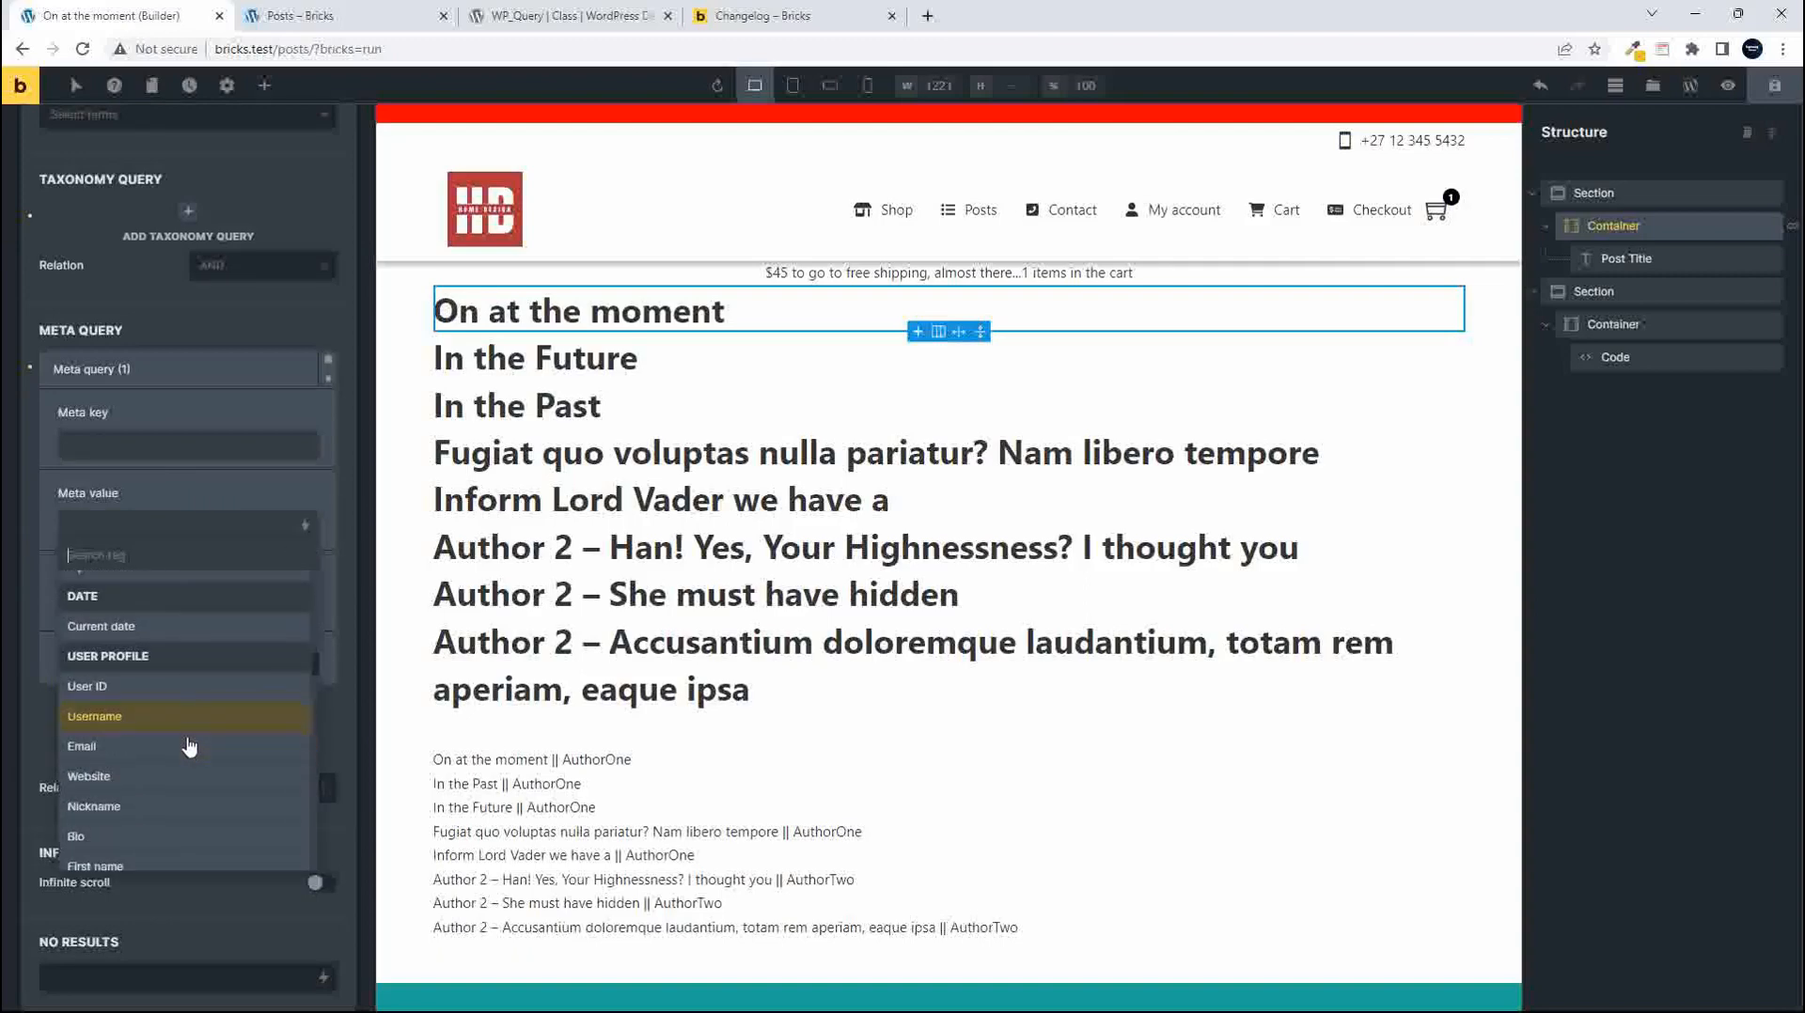
scroll(181, 752, down, 3)
click(146, 764)
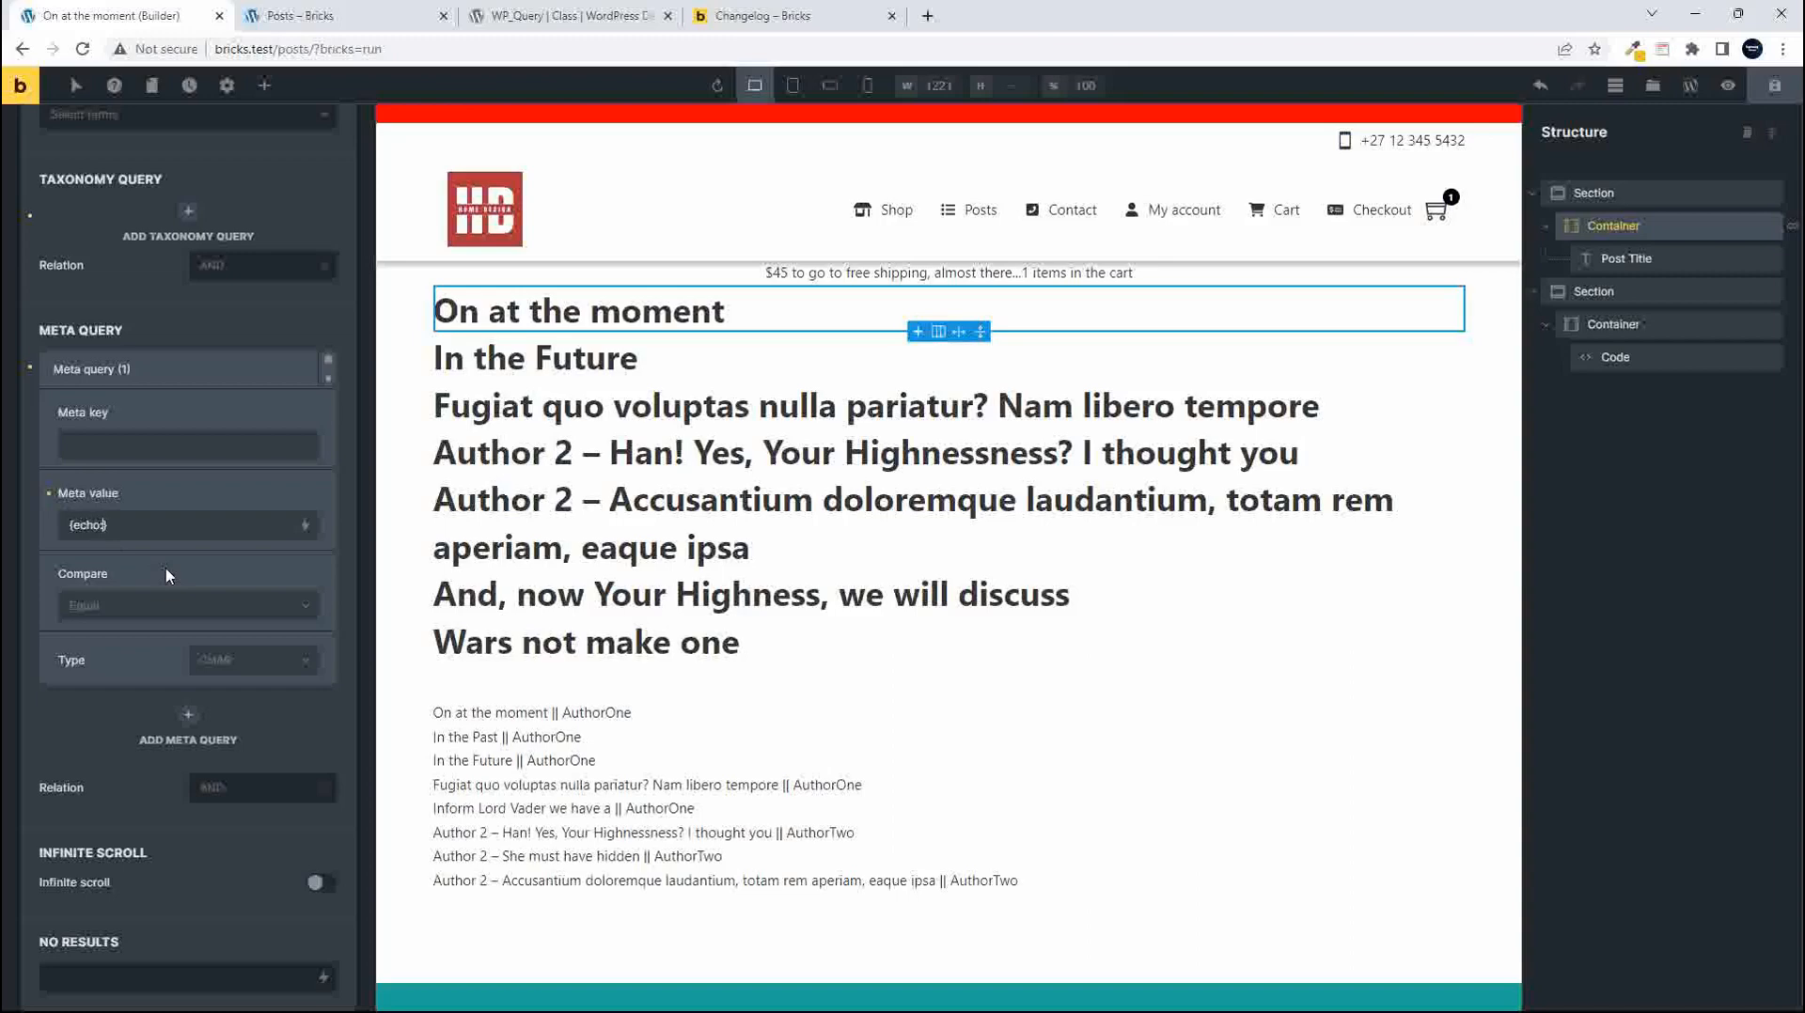
text(:cust)
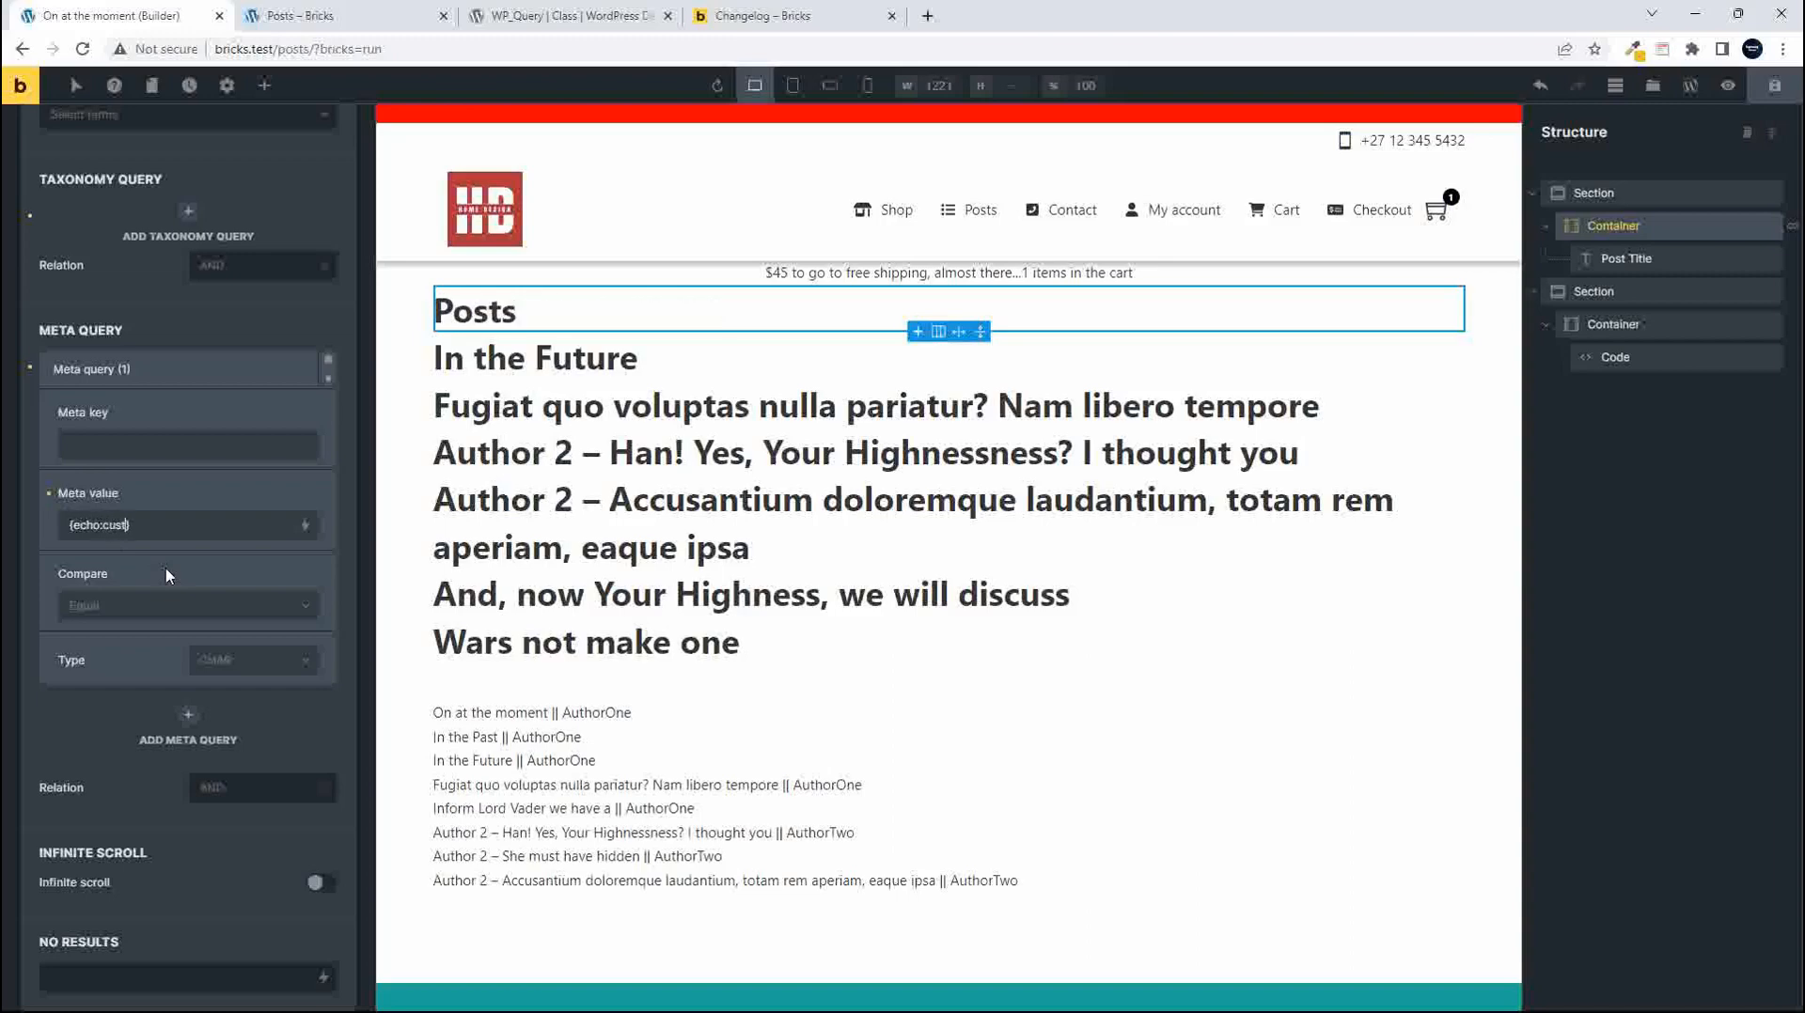
text(fu)
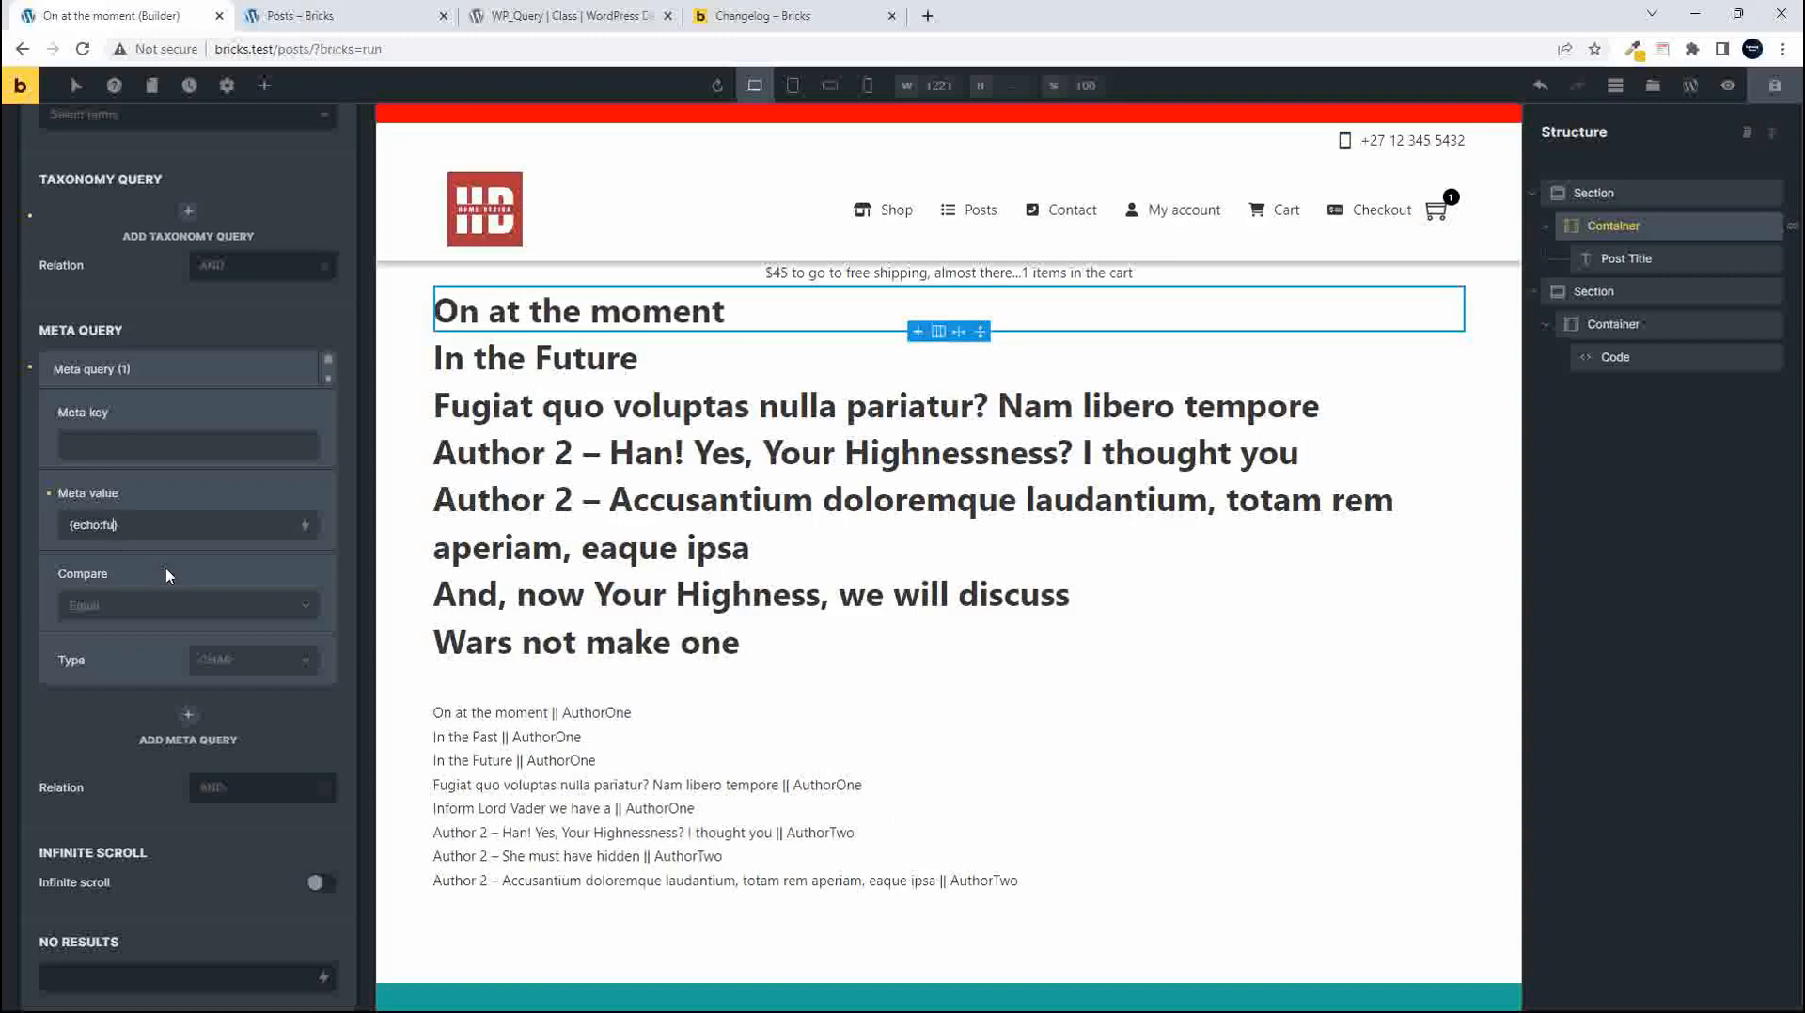
text(nction_name)
Look through the dynamic data tags for the meta value and the comparison operators offered for the meta query
click(304, 524)
scroll(229, 627, up, 10)
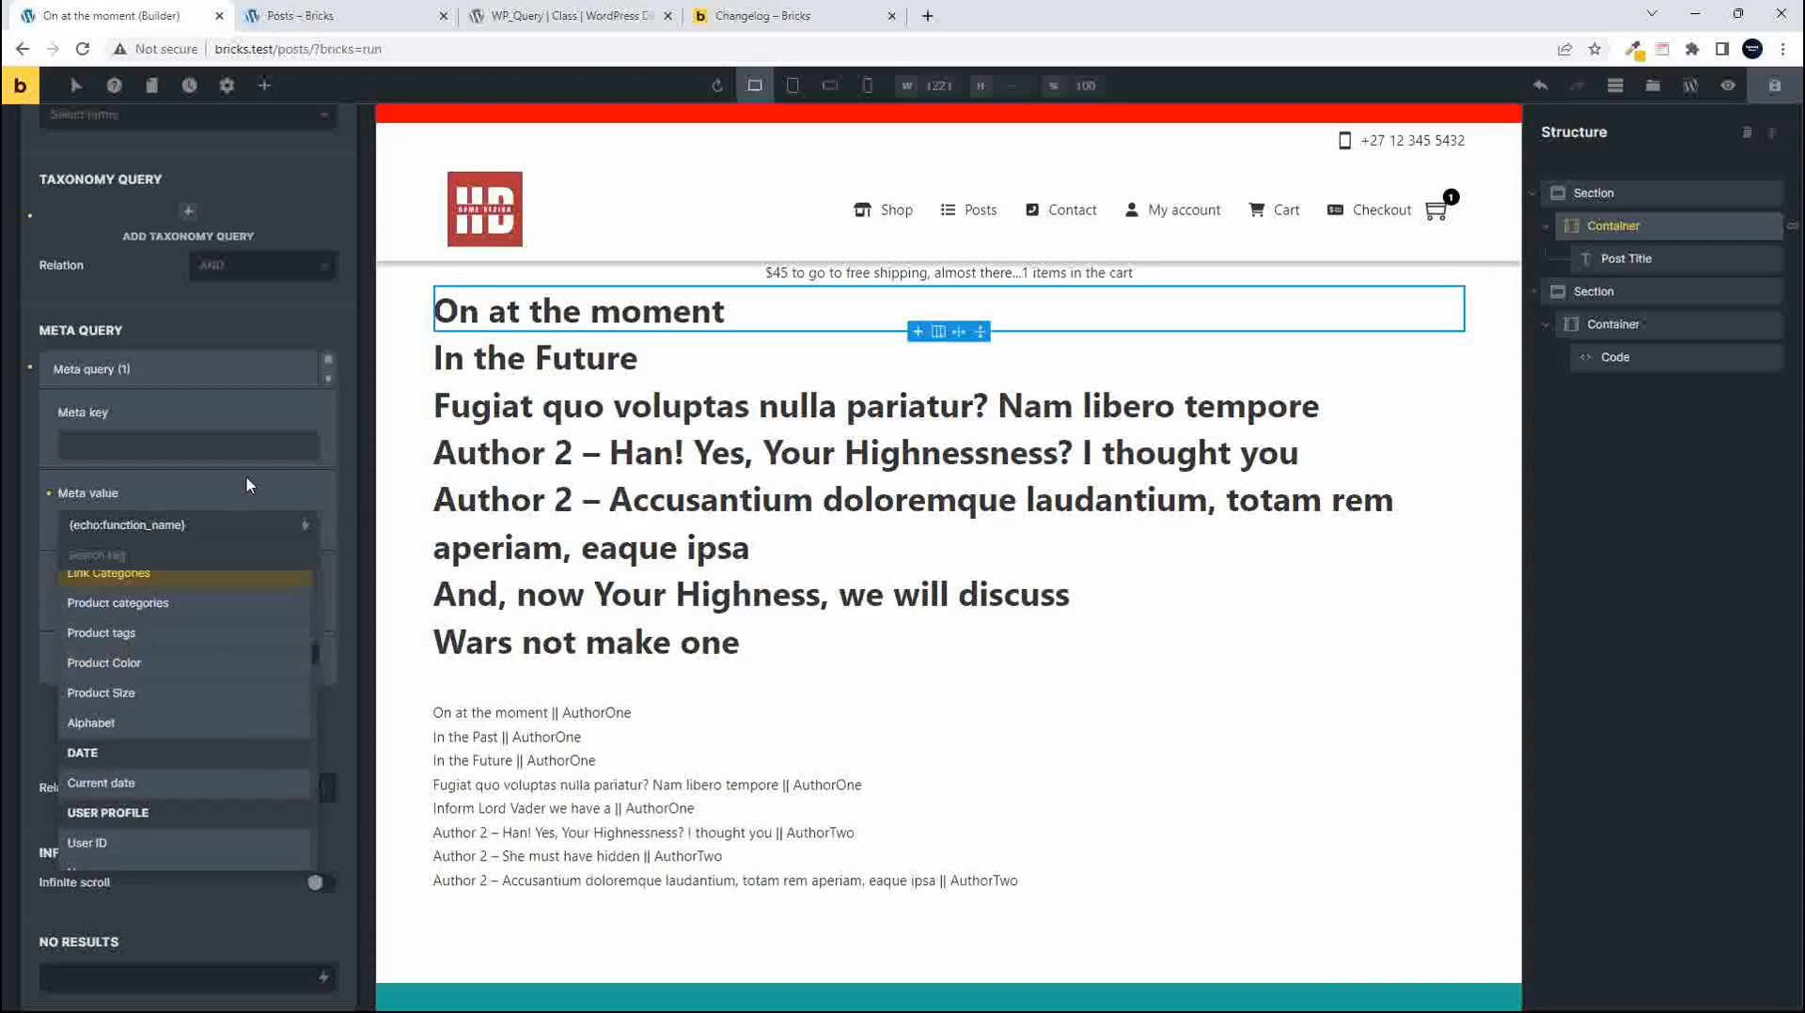
click(304, 524)
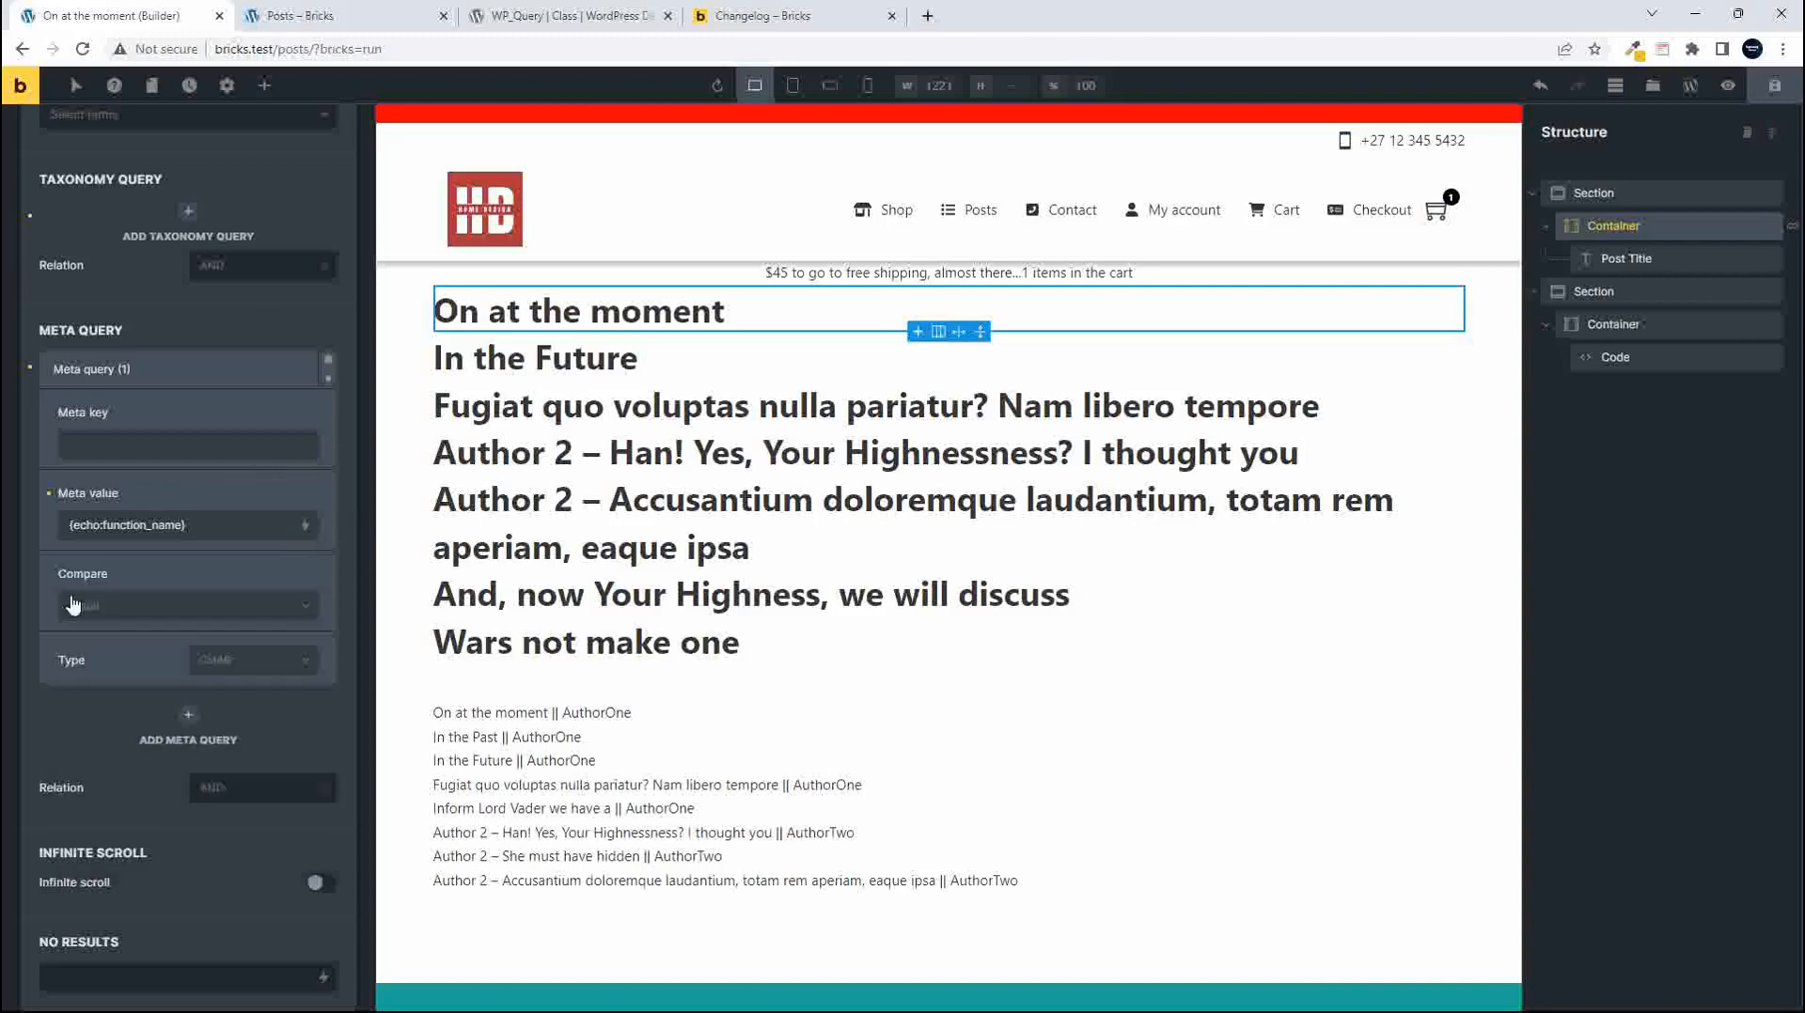
click(107, 619)
scroll(155, 799, down, 2)
scroll(168, 895, up, 2)
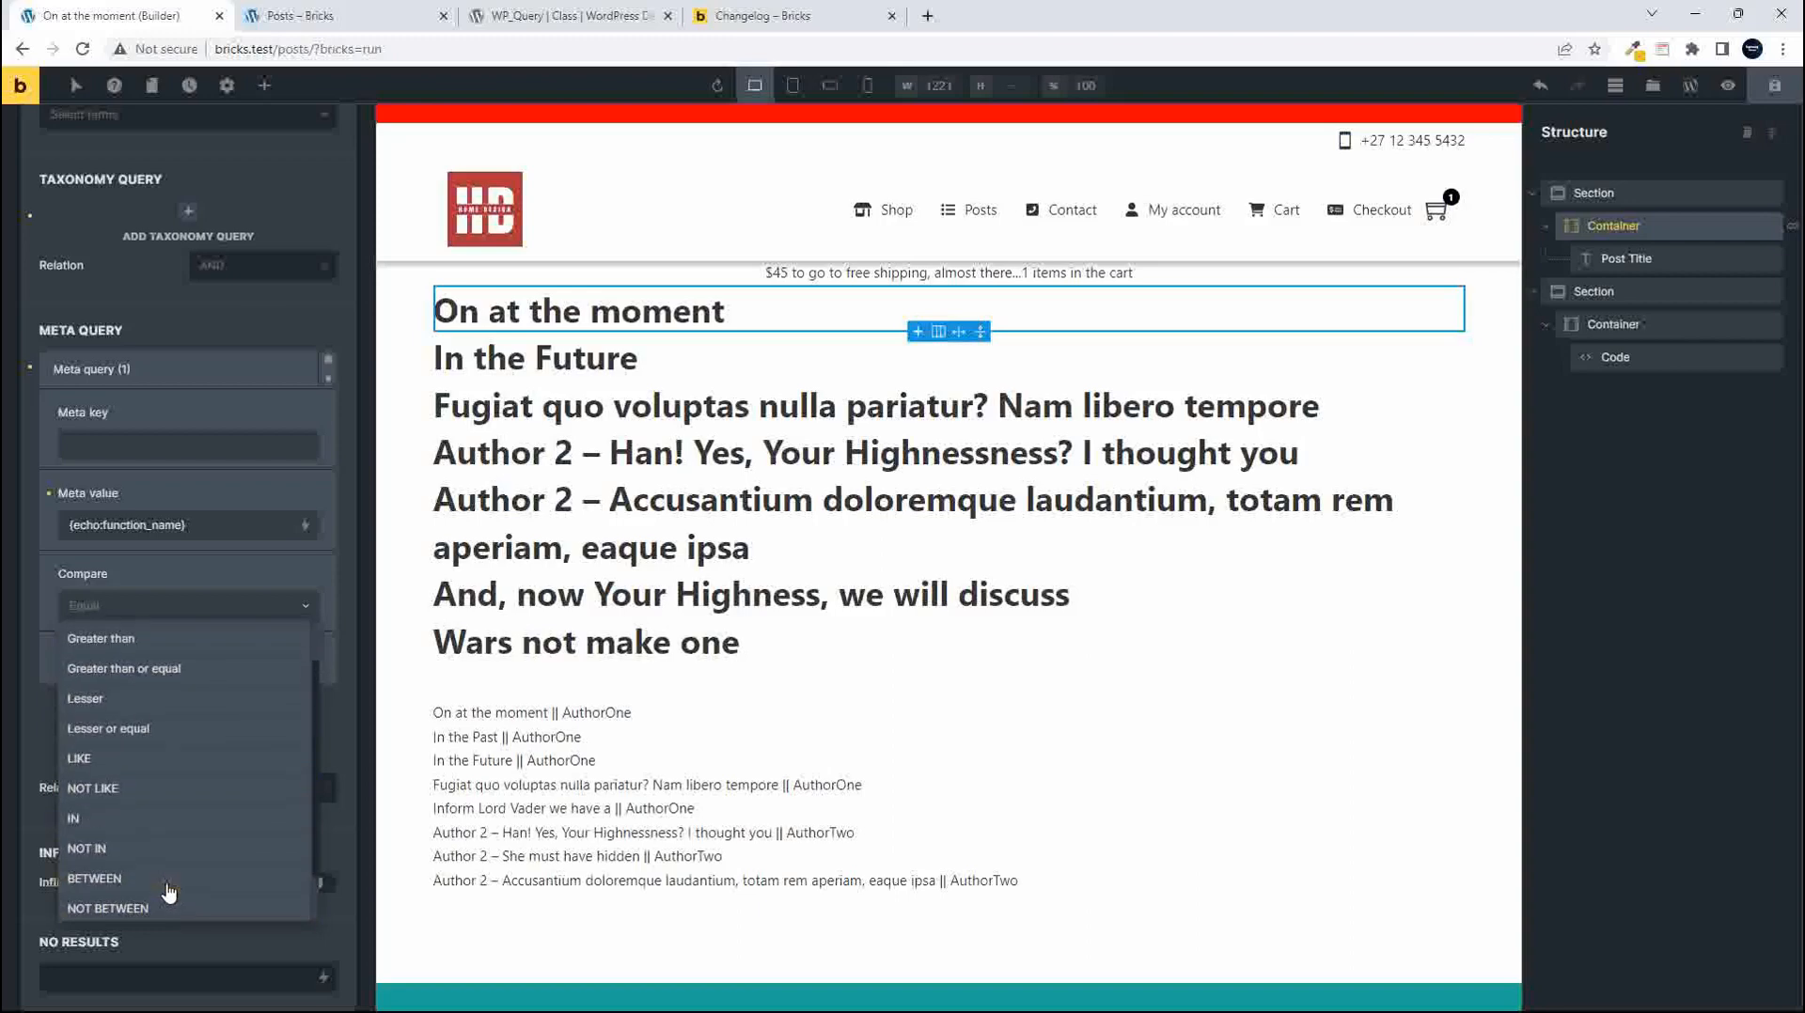
click(137, 575)
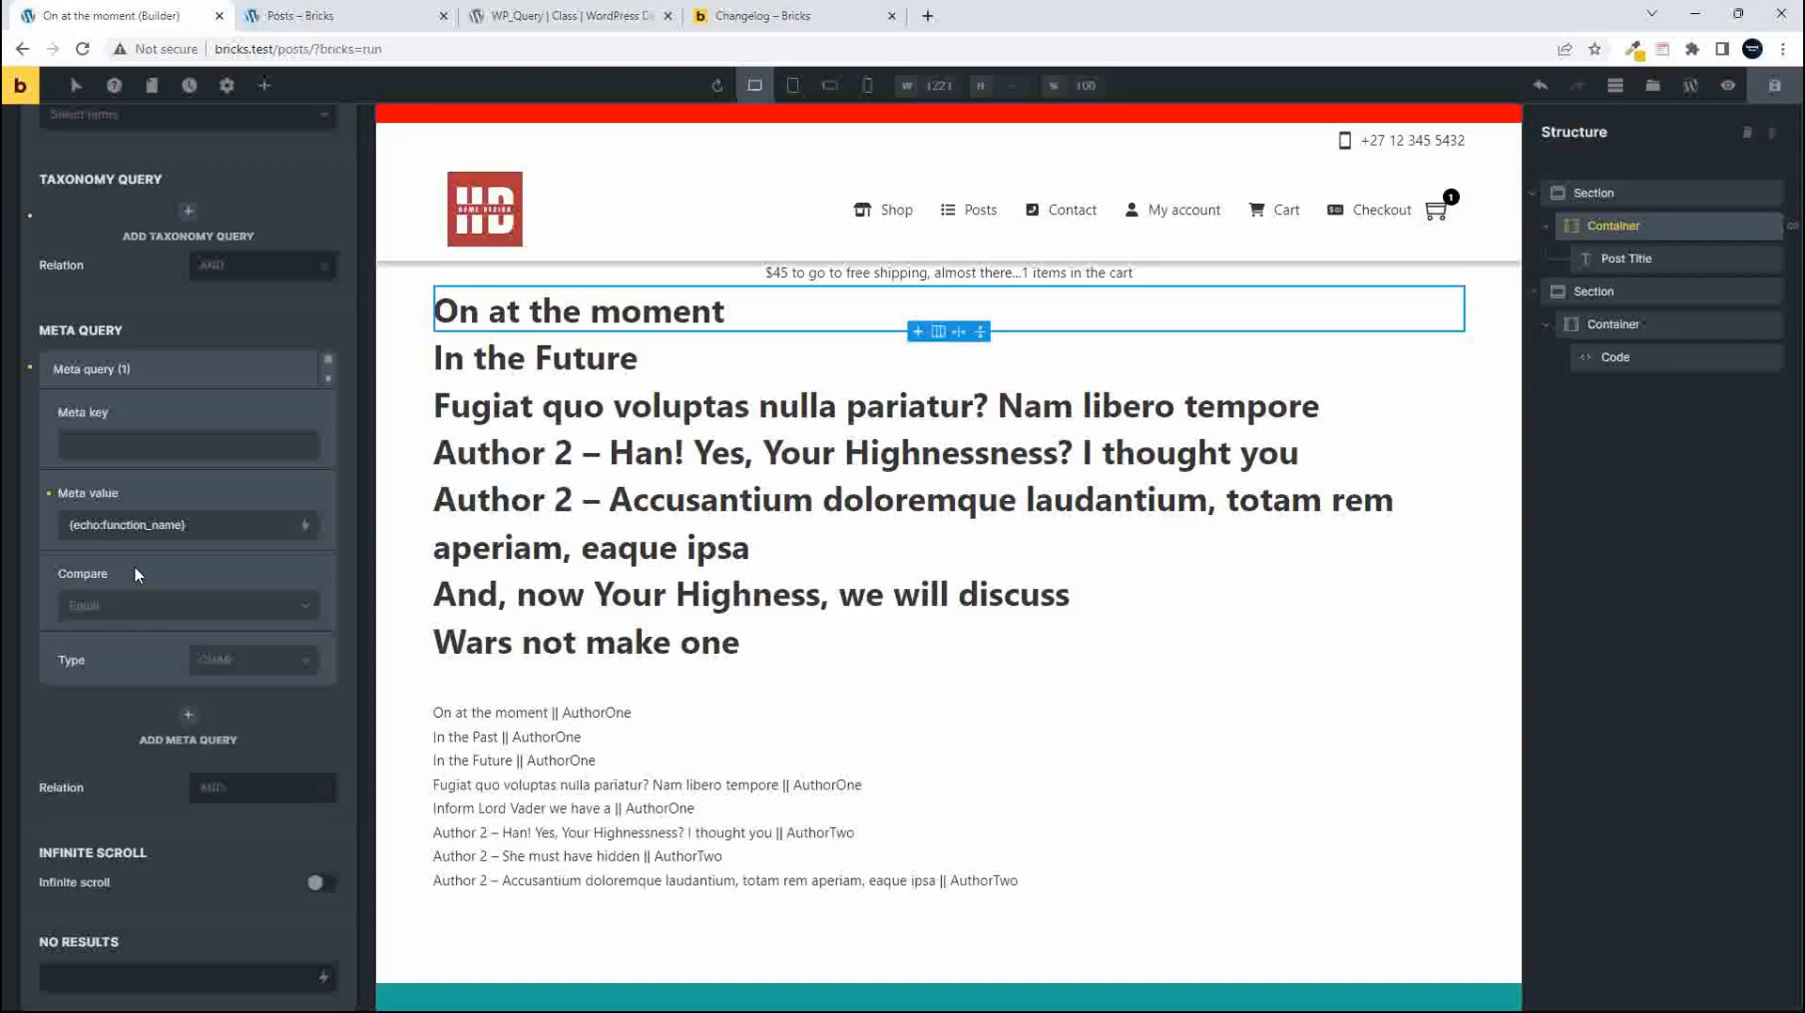
Try NUMERIC as the meta query's type and remove the whole meta query from the container's query loop
click(305, 662)
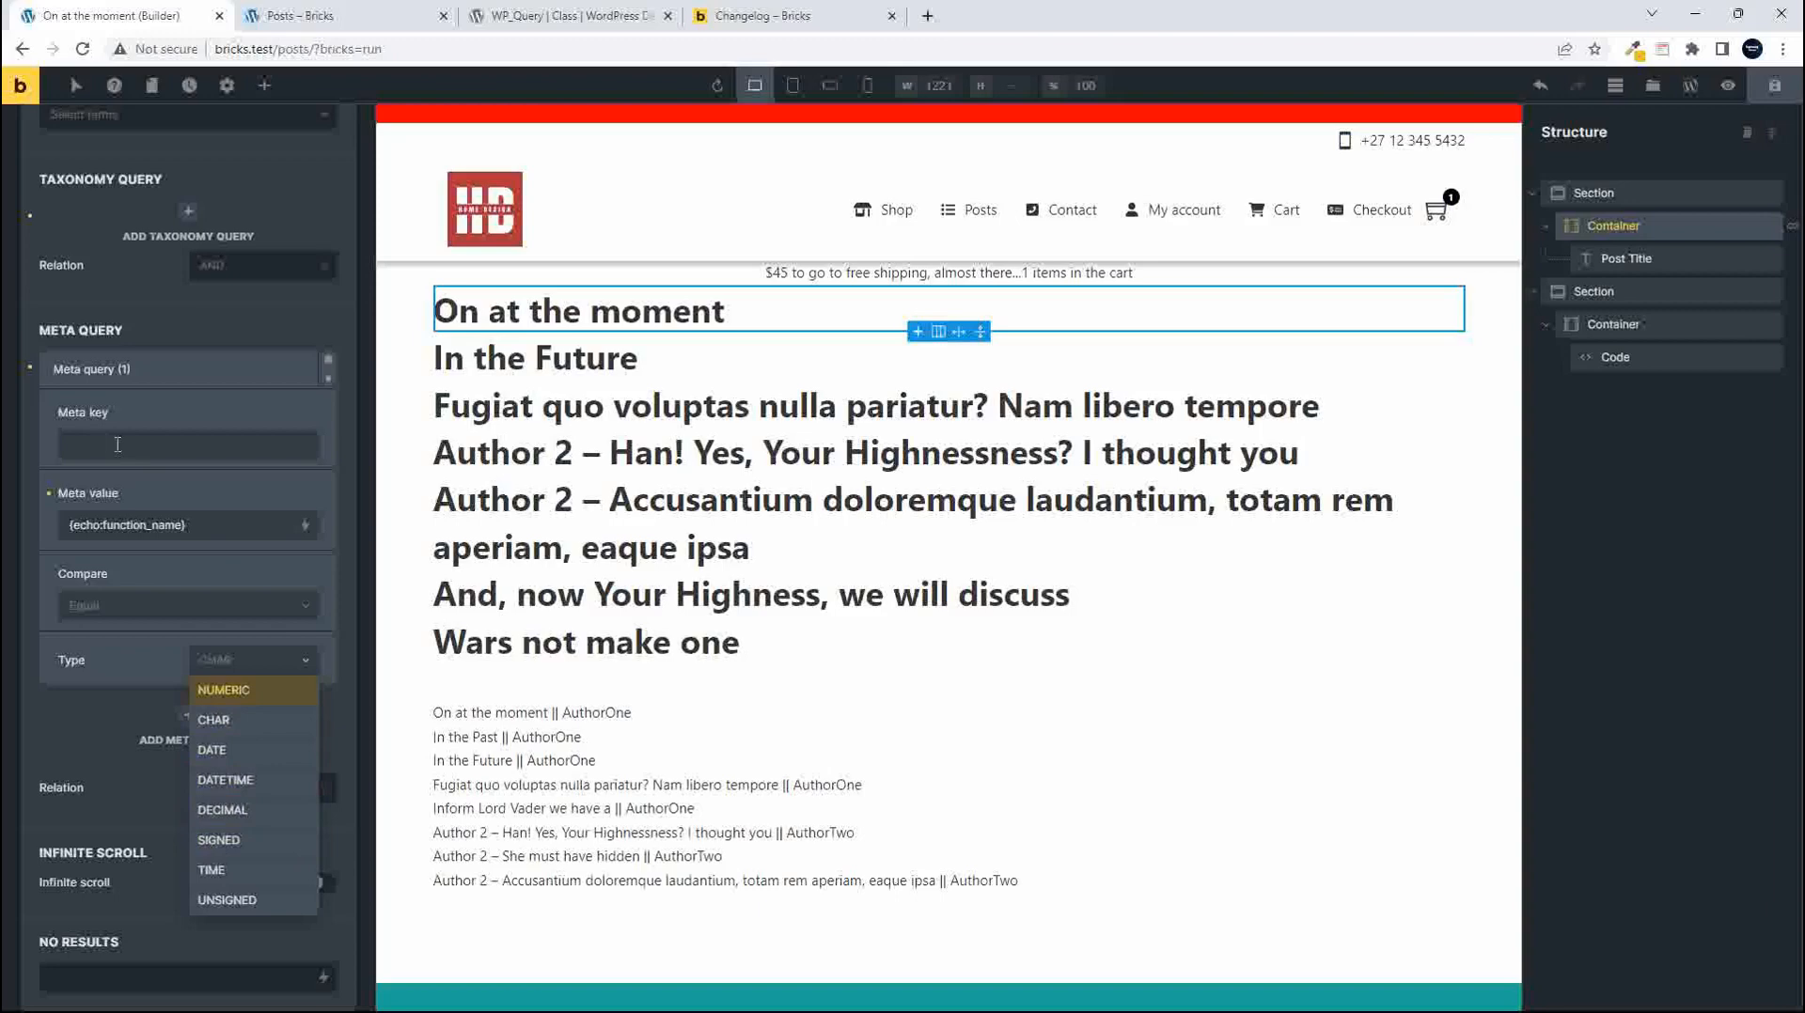
scroll(136, 487, up, 1)
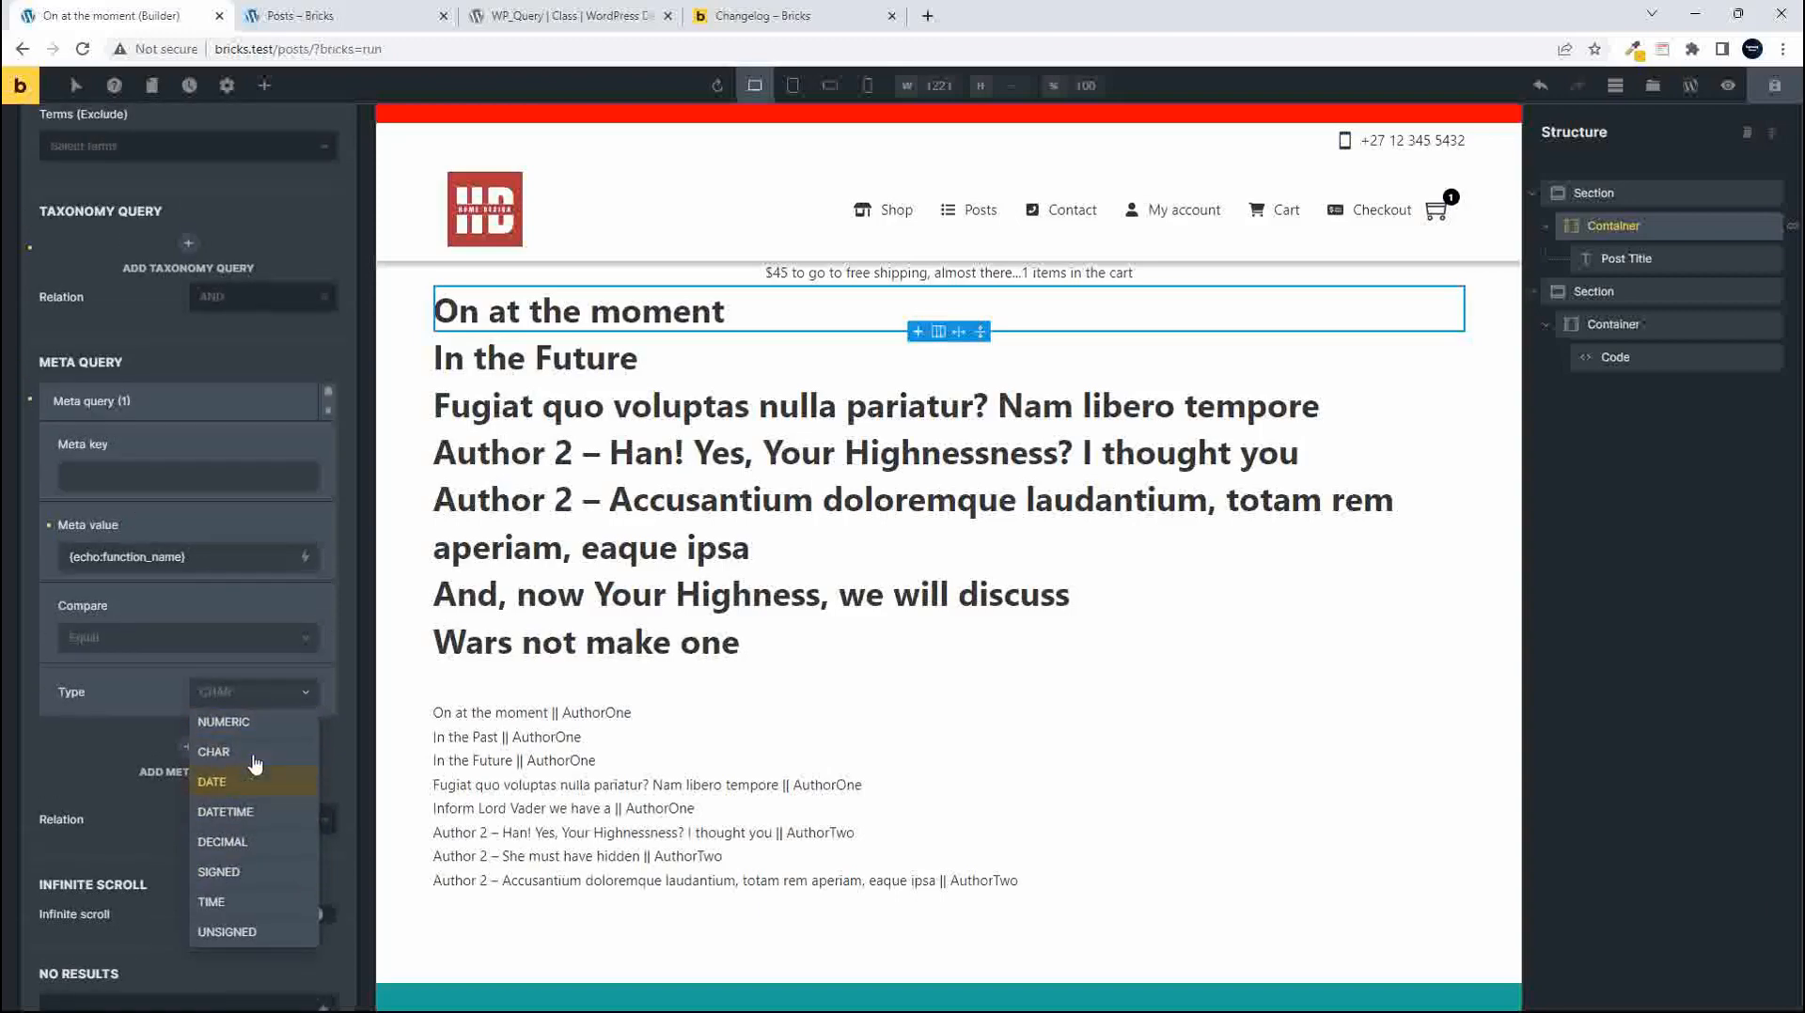
click(224, 721)
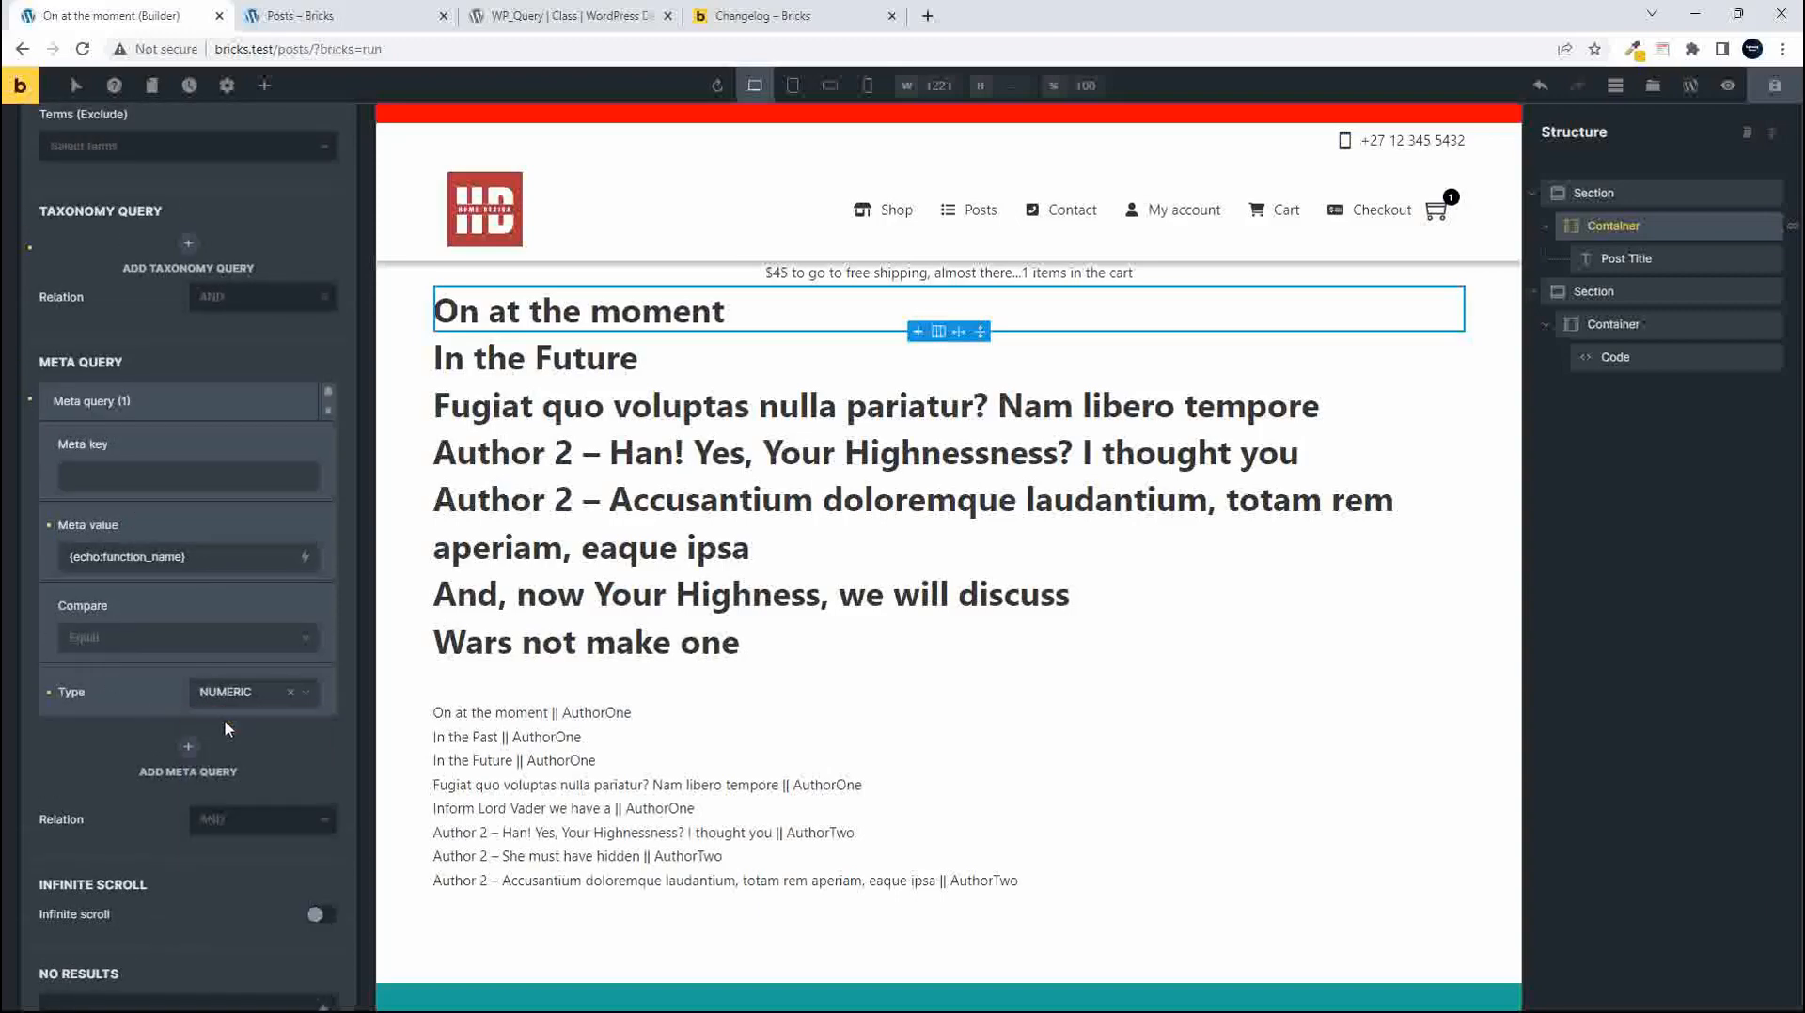
click(290, 693)
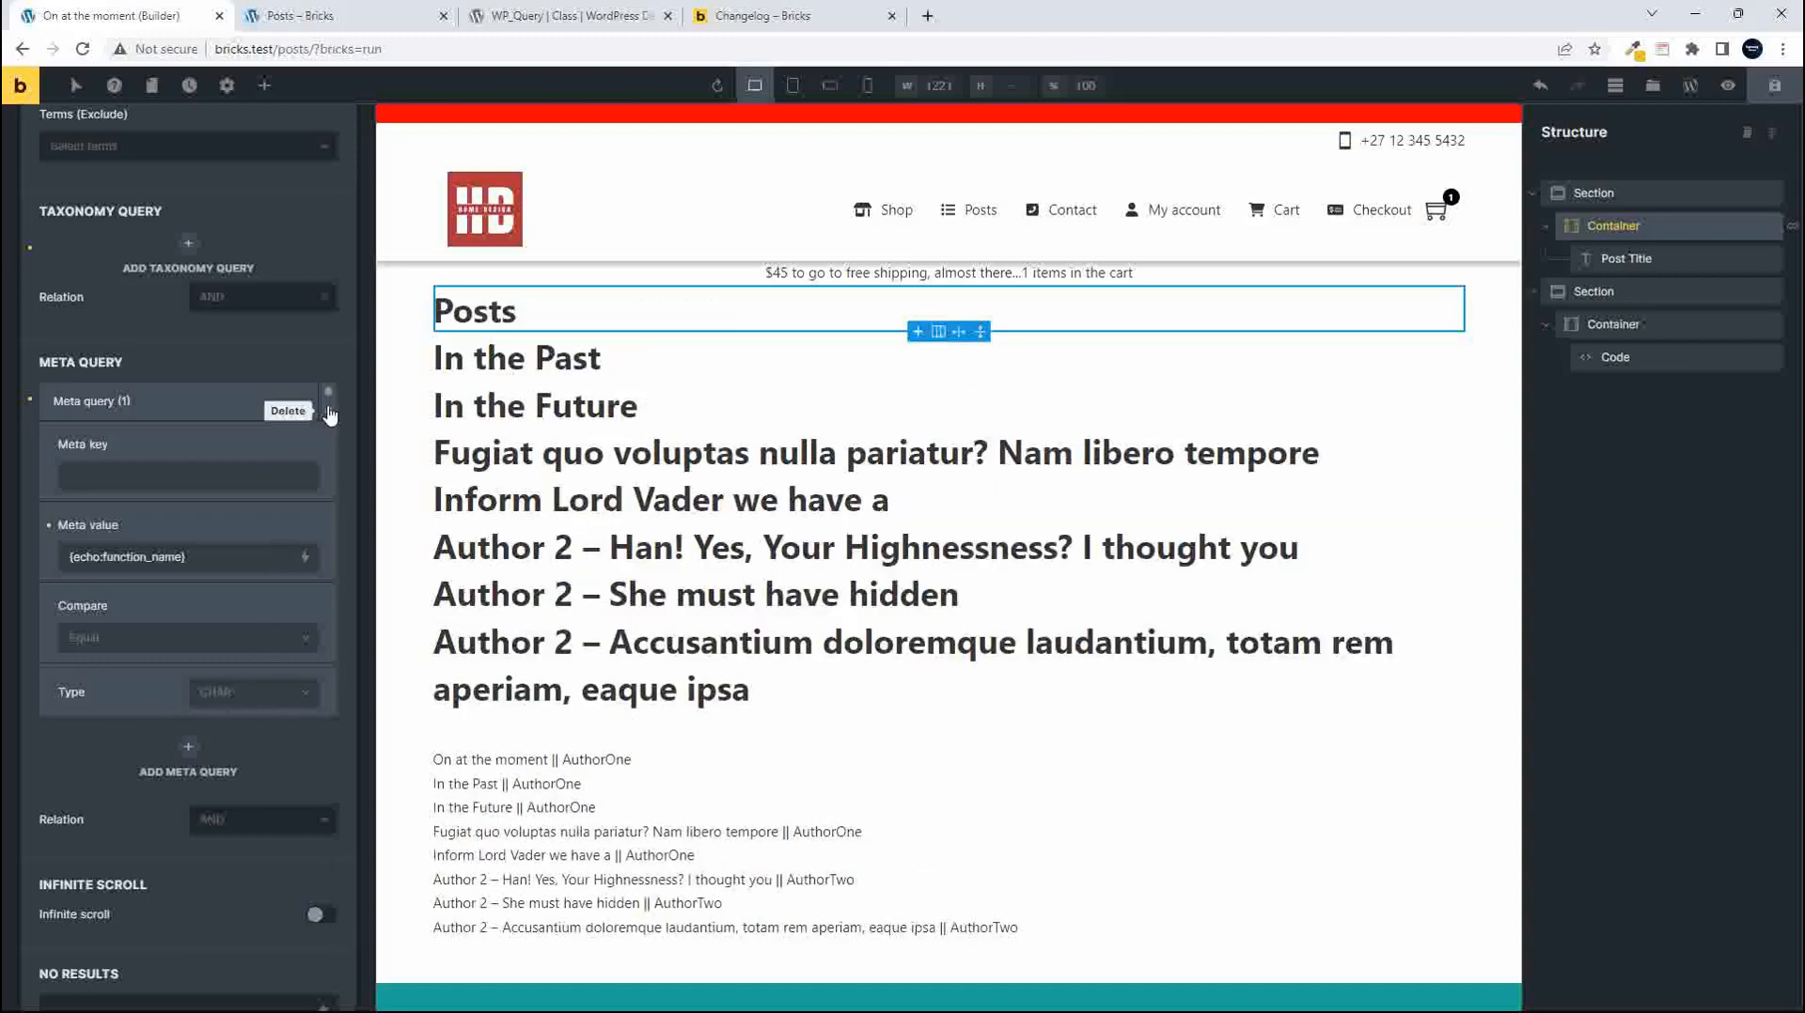
click(328, 412)
Switch to the WP_Query reference and review the Custom Field (post meta) parameters and their meta_query code examples
click(568, 23)
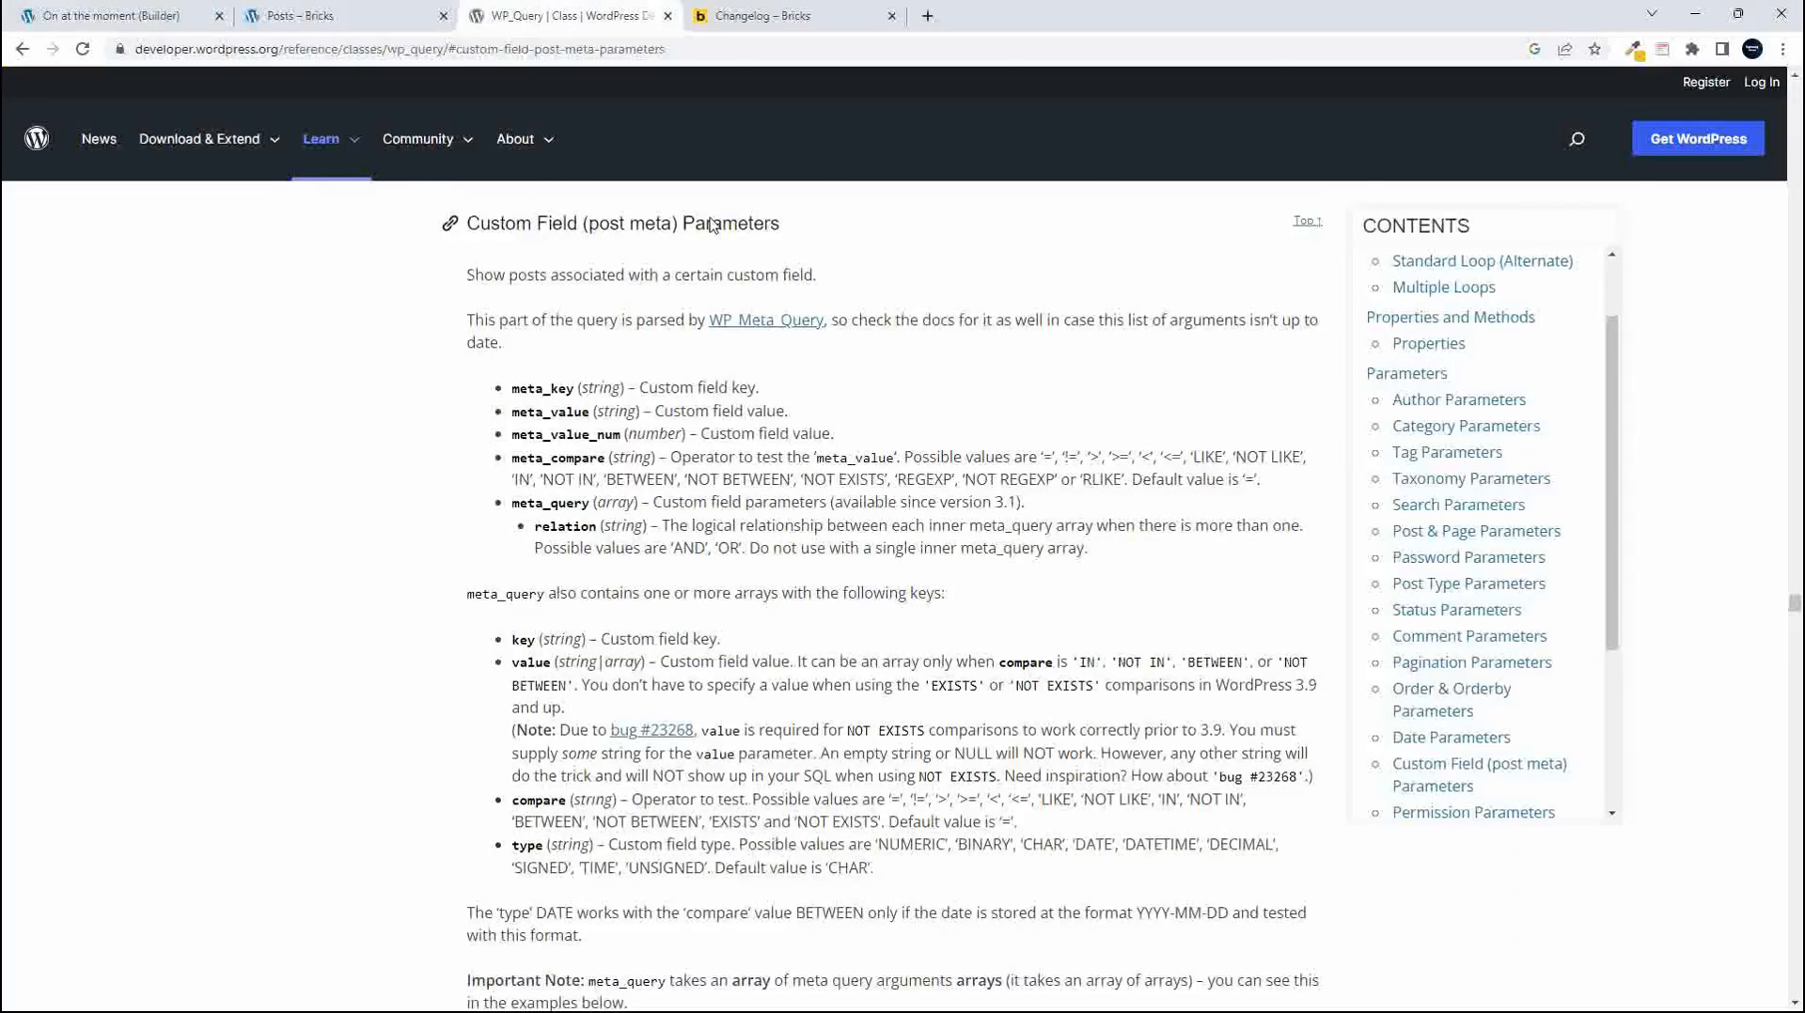
scroll(657, 569, down, 2)
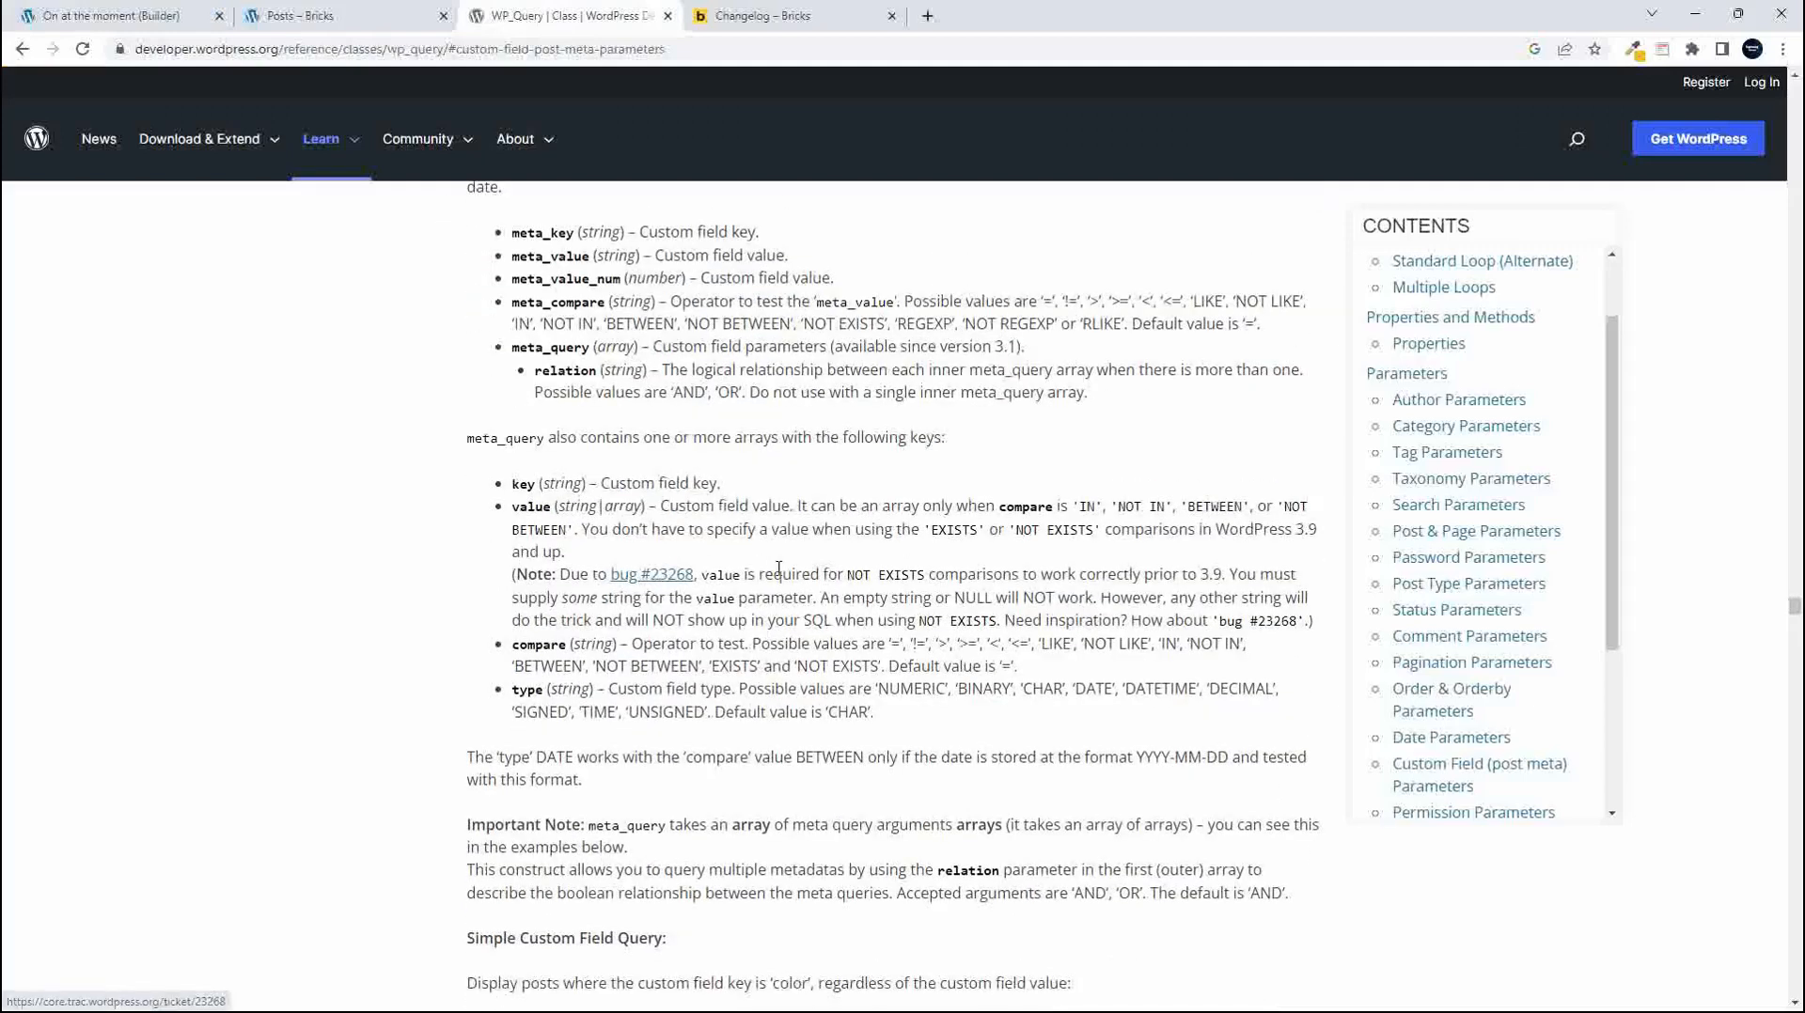
scroll(1443, 692, down, 2)
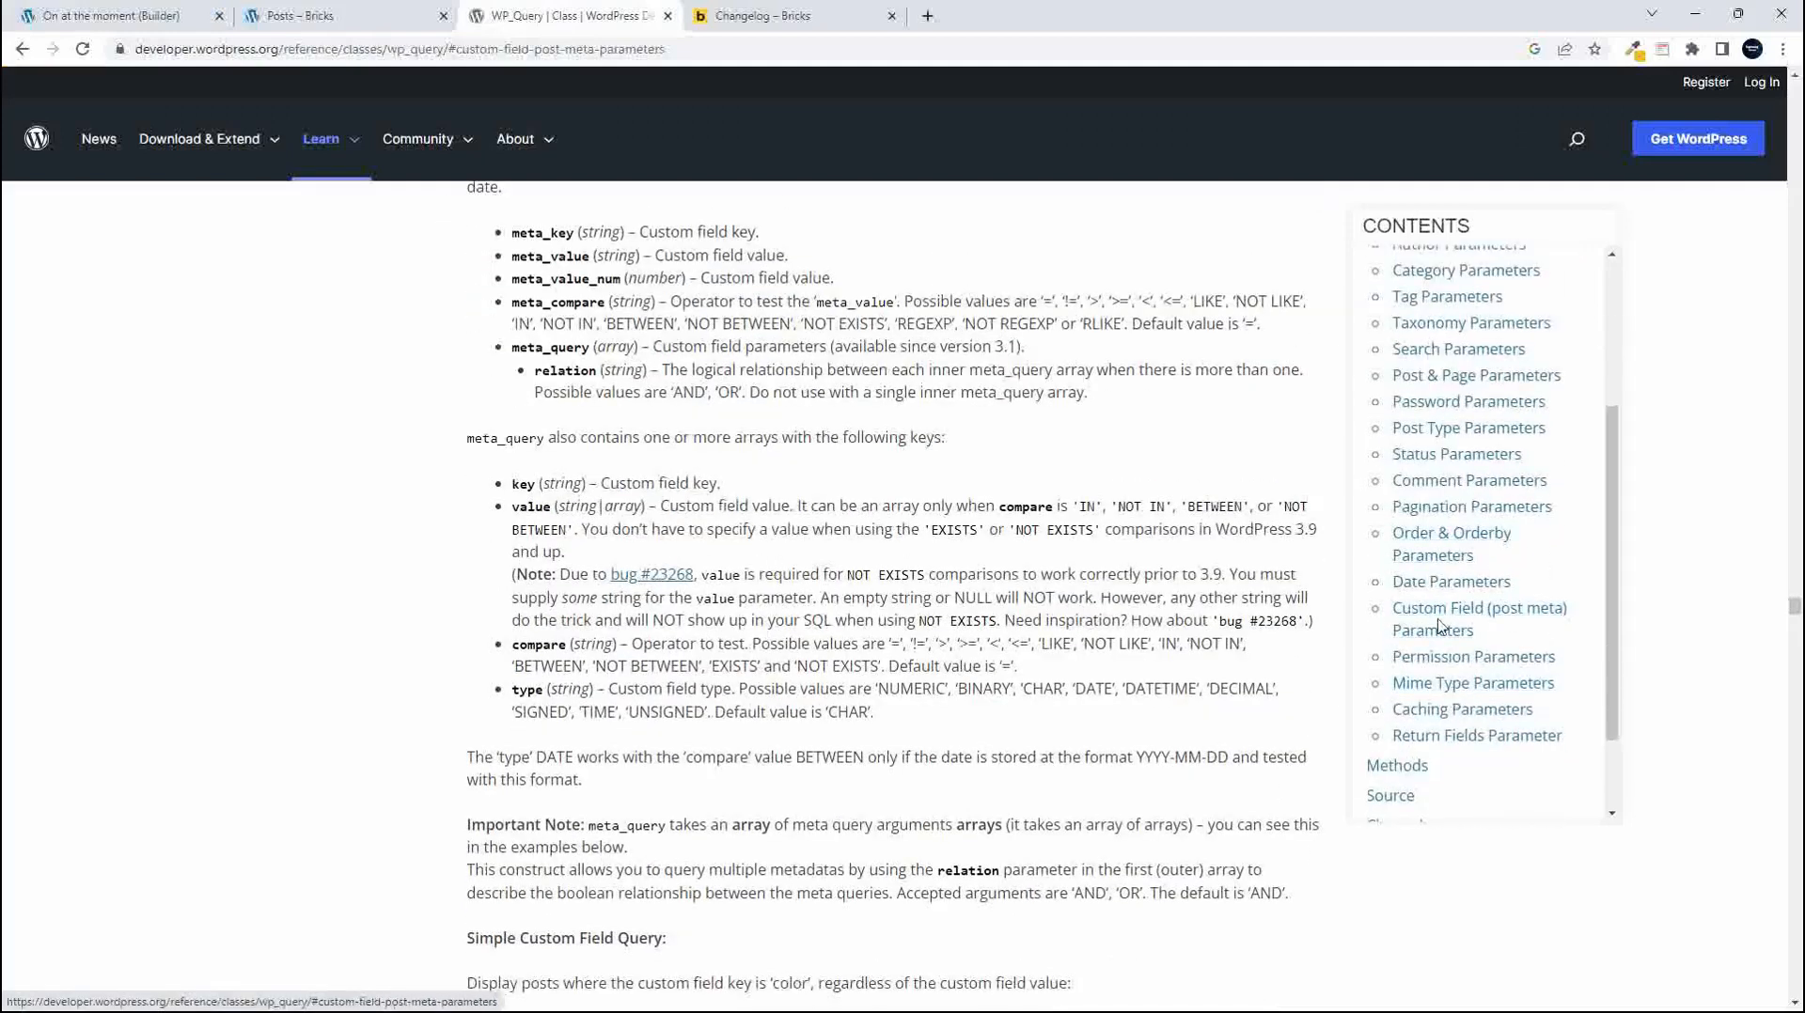
scroll(878, 649, down, 3)
scroll(878, 648, down, 20)
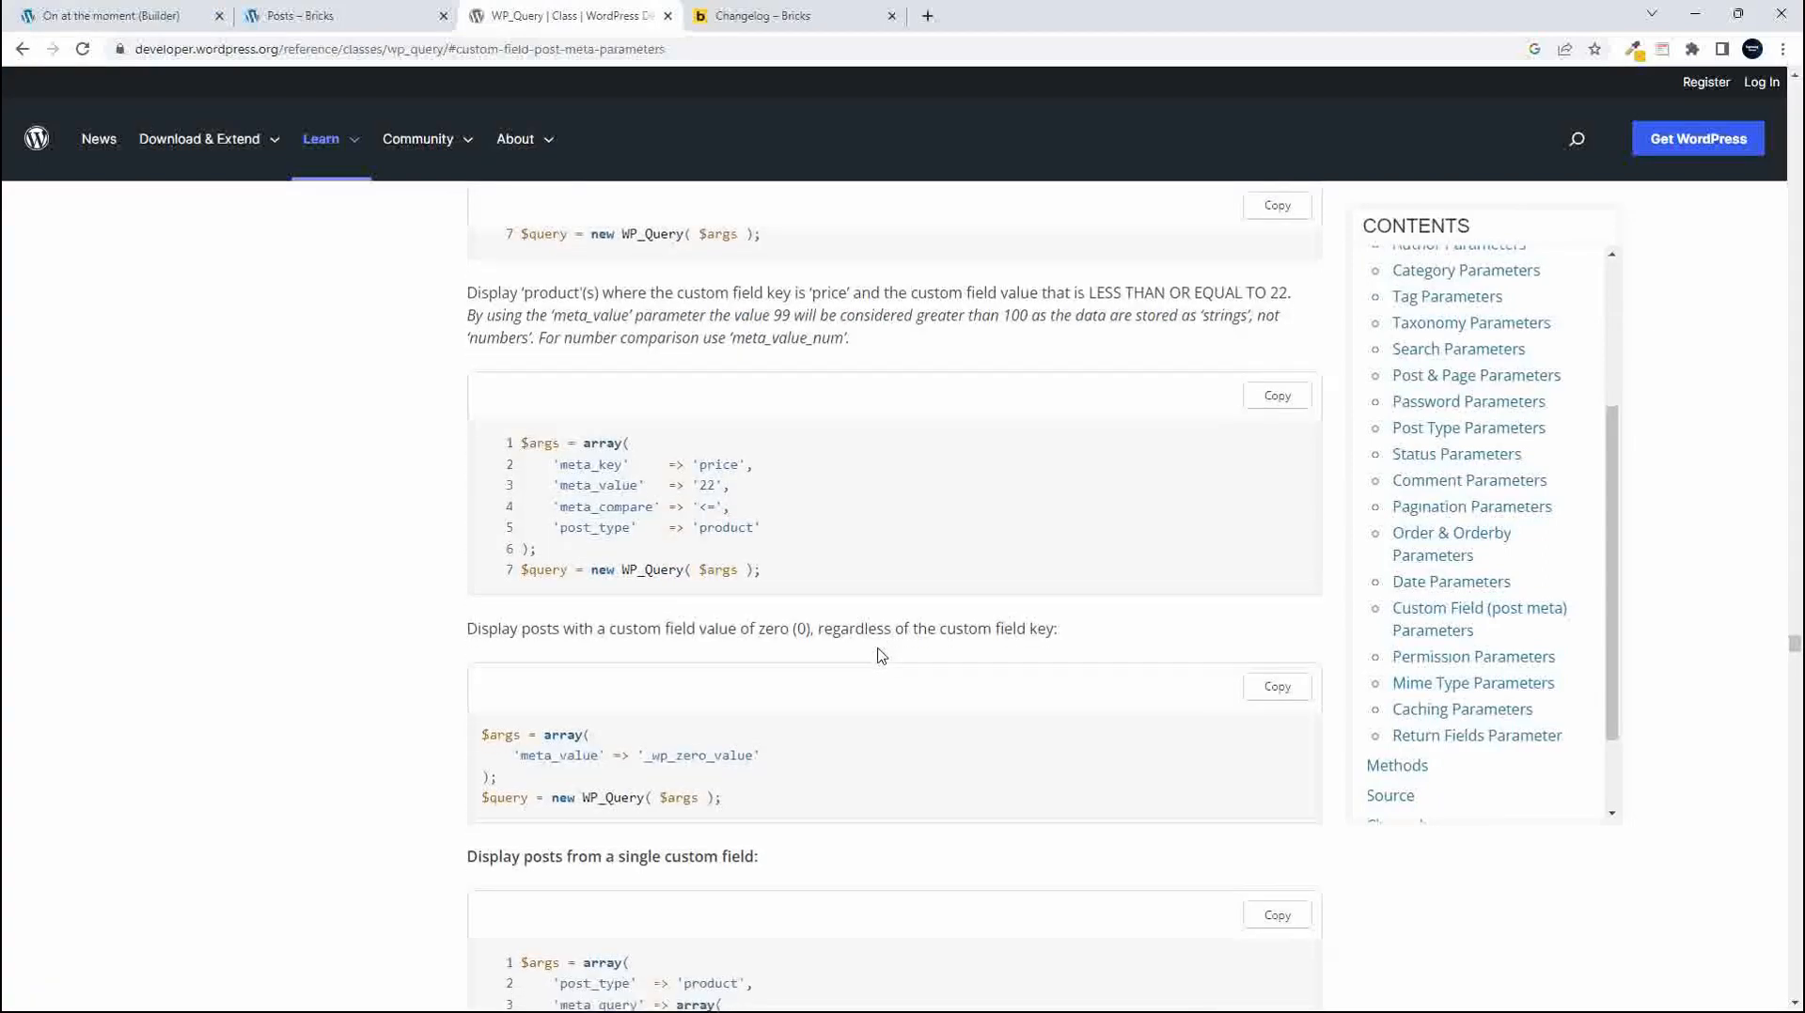
scroll(880, 655, down, 18)
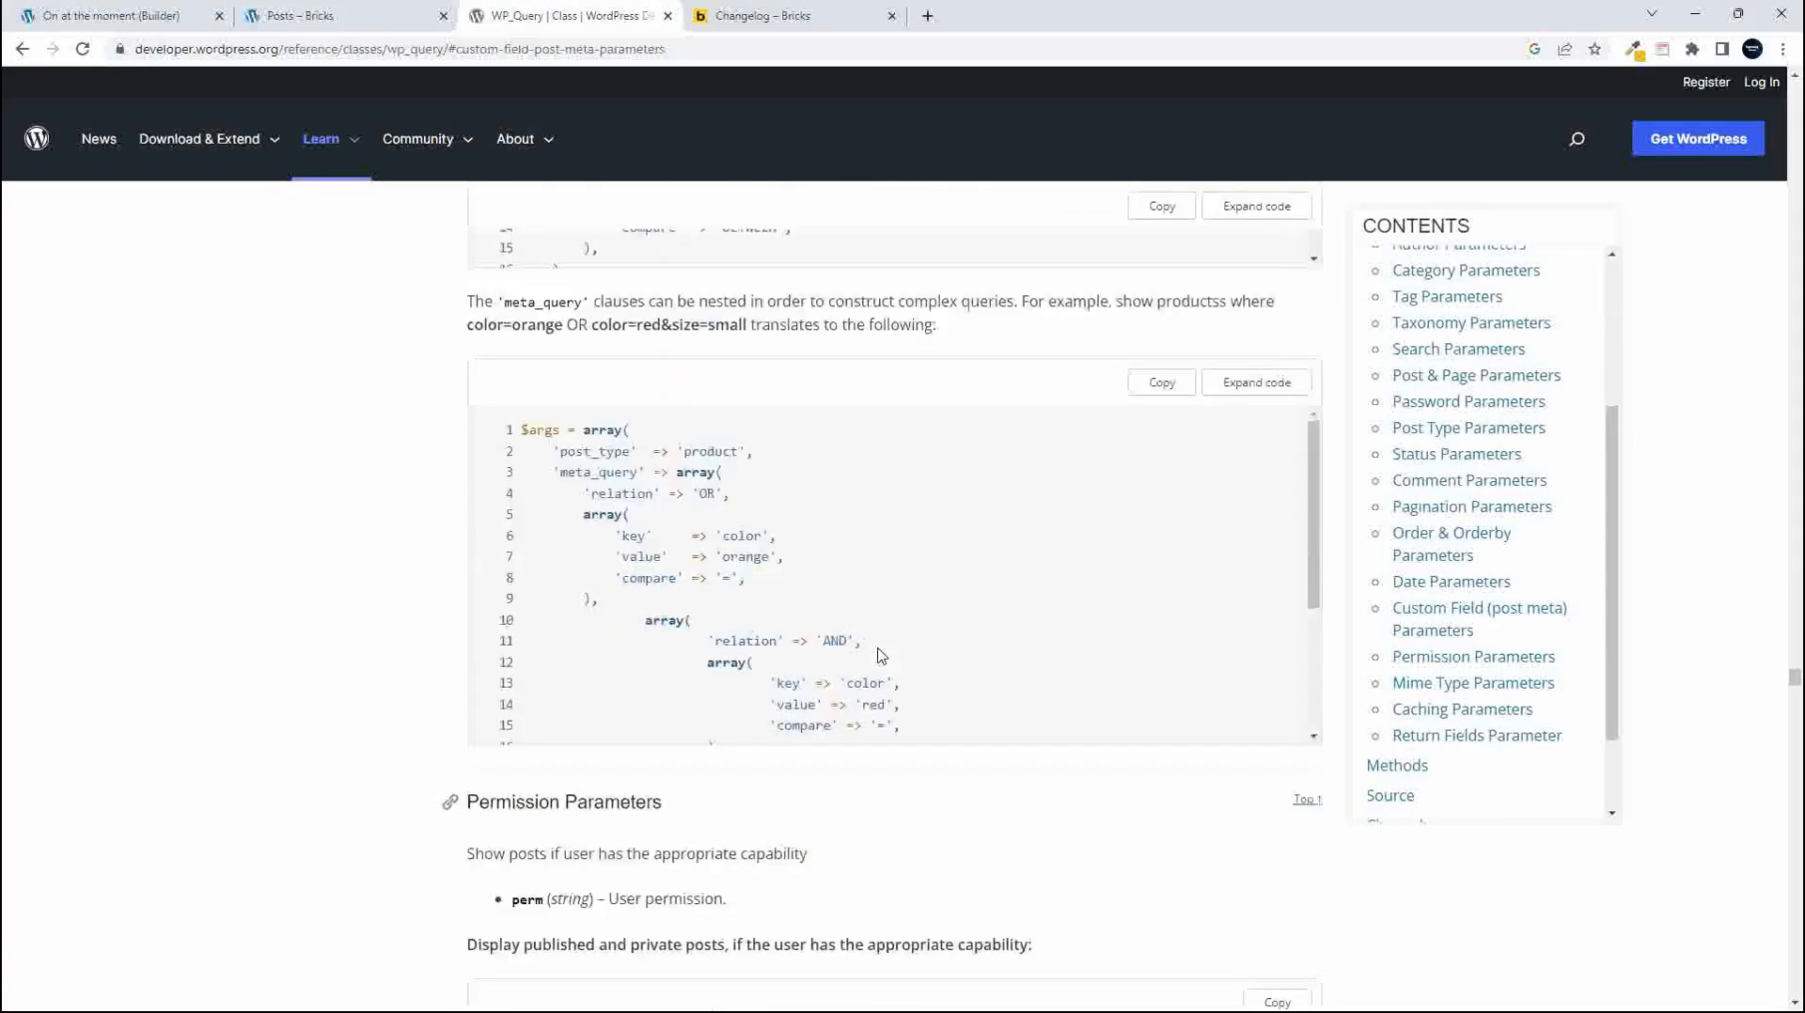
scroll(881, 655, down, 9)
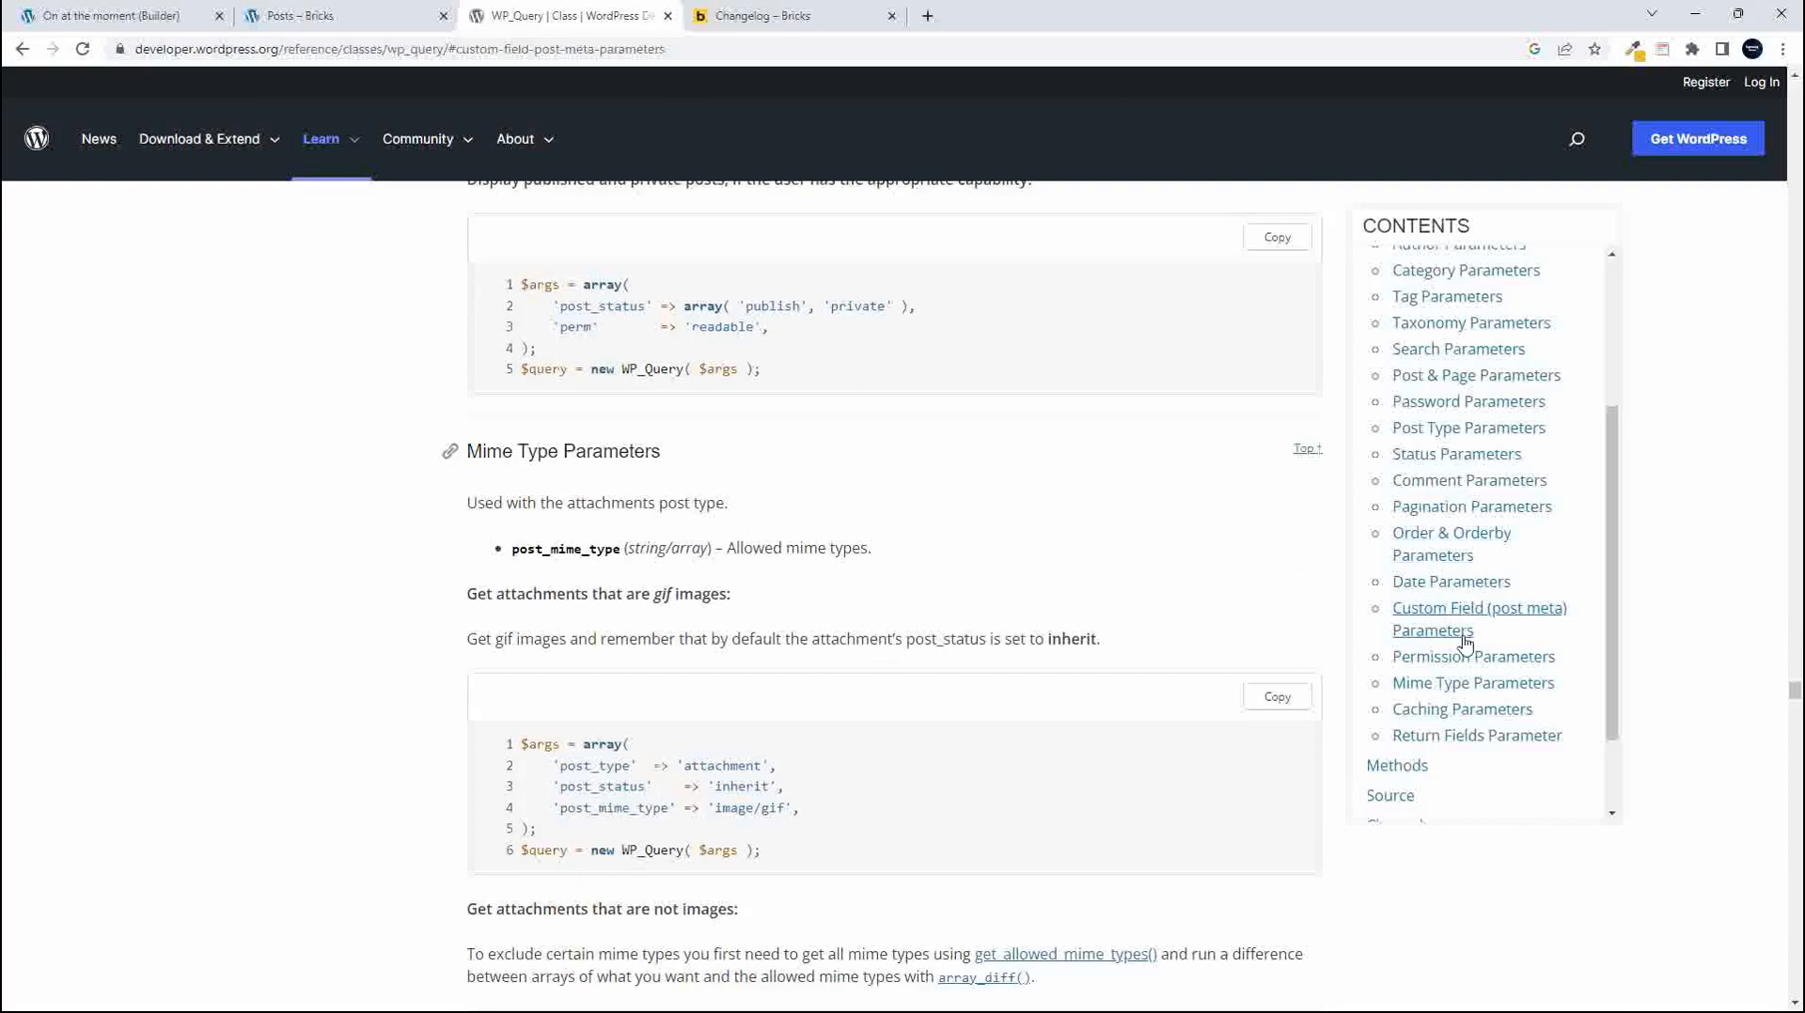
Read the Permission Parameters section of the WP_Query reference, followed by the Mime Type Parameters section
scroll(1455, 647, down, 1)
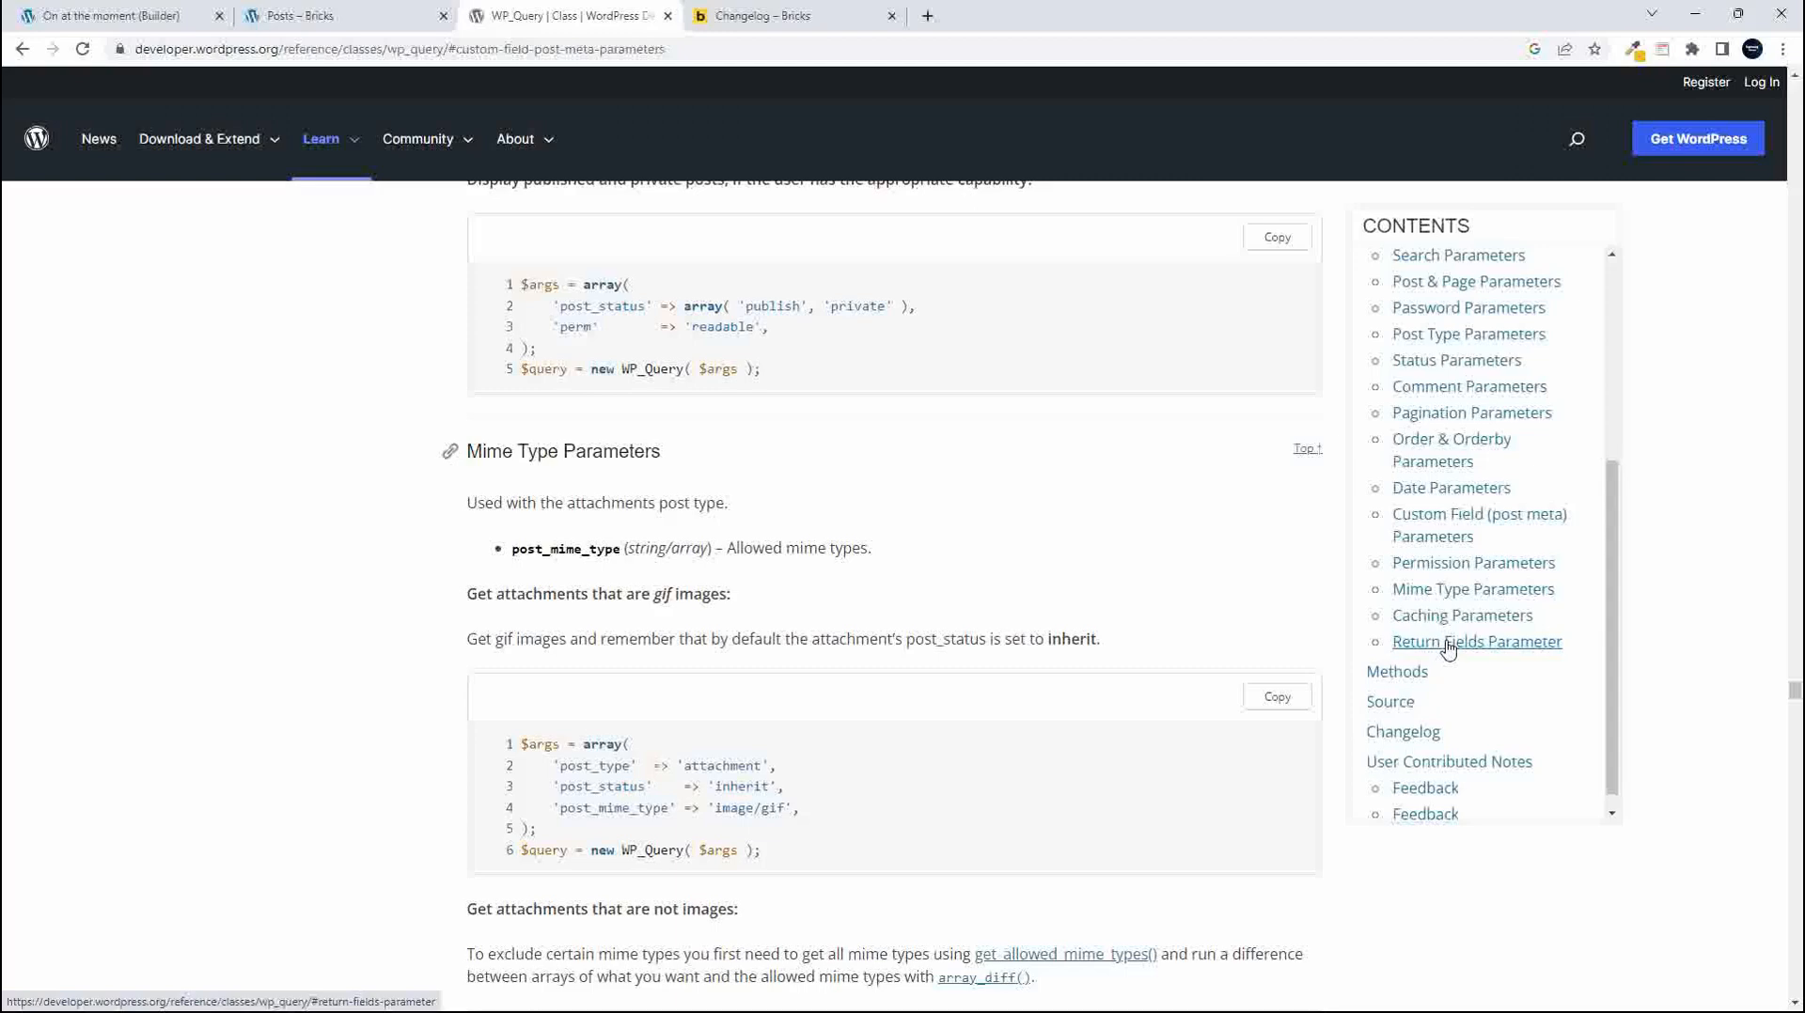
click(1419, 572)
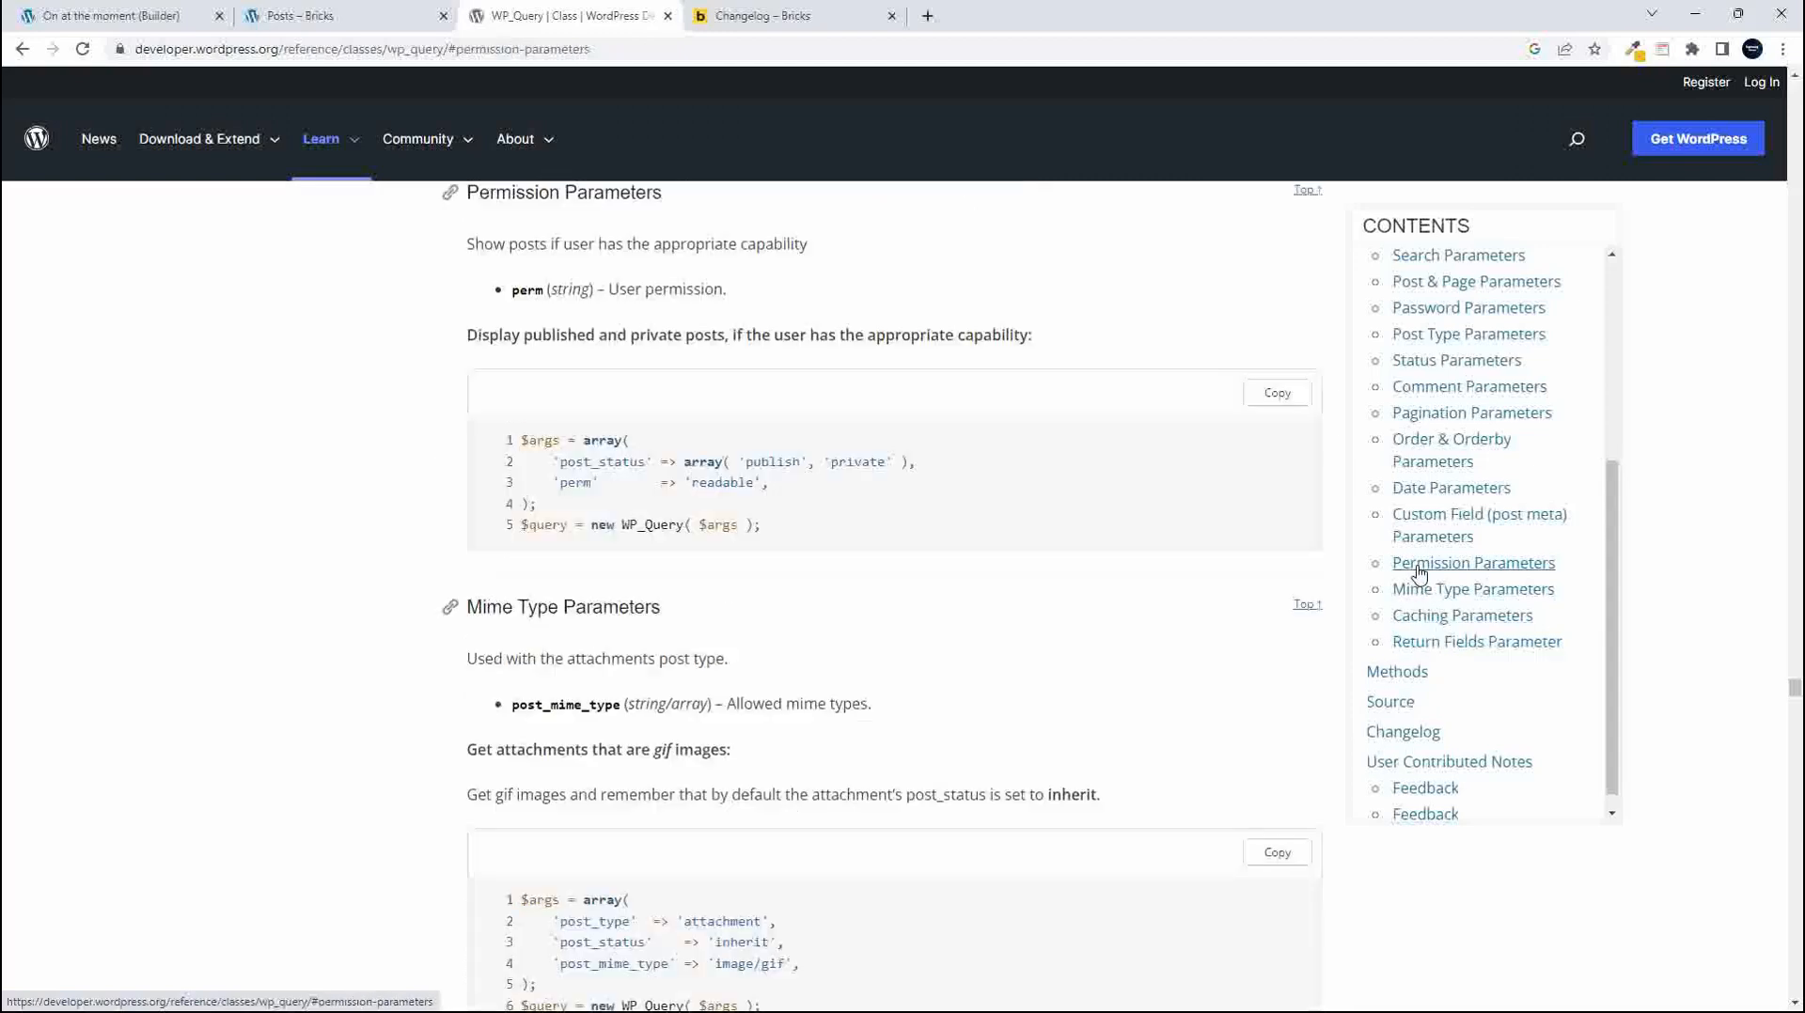
click(1453, 592)
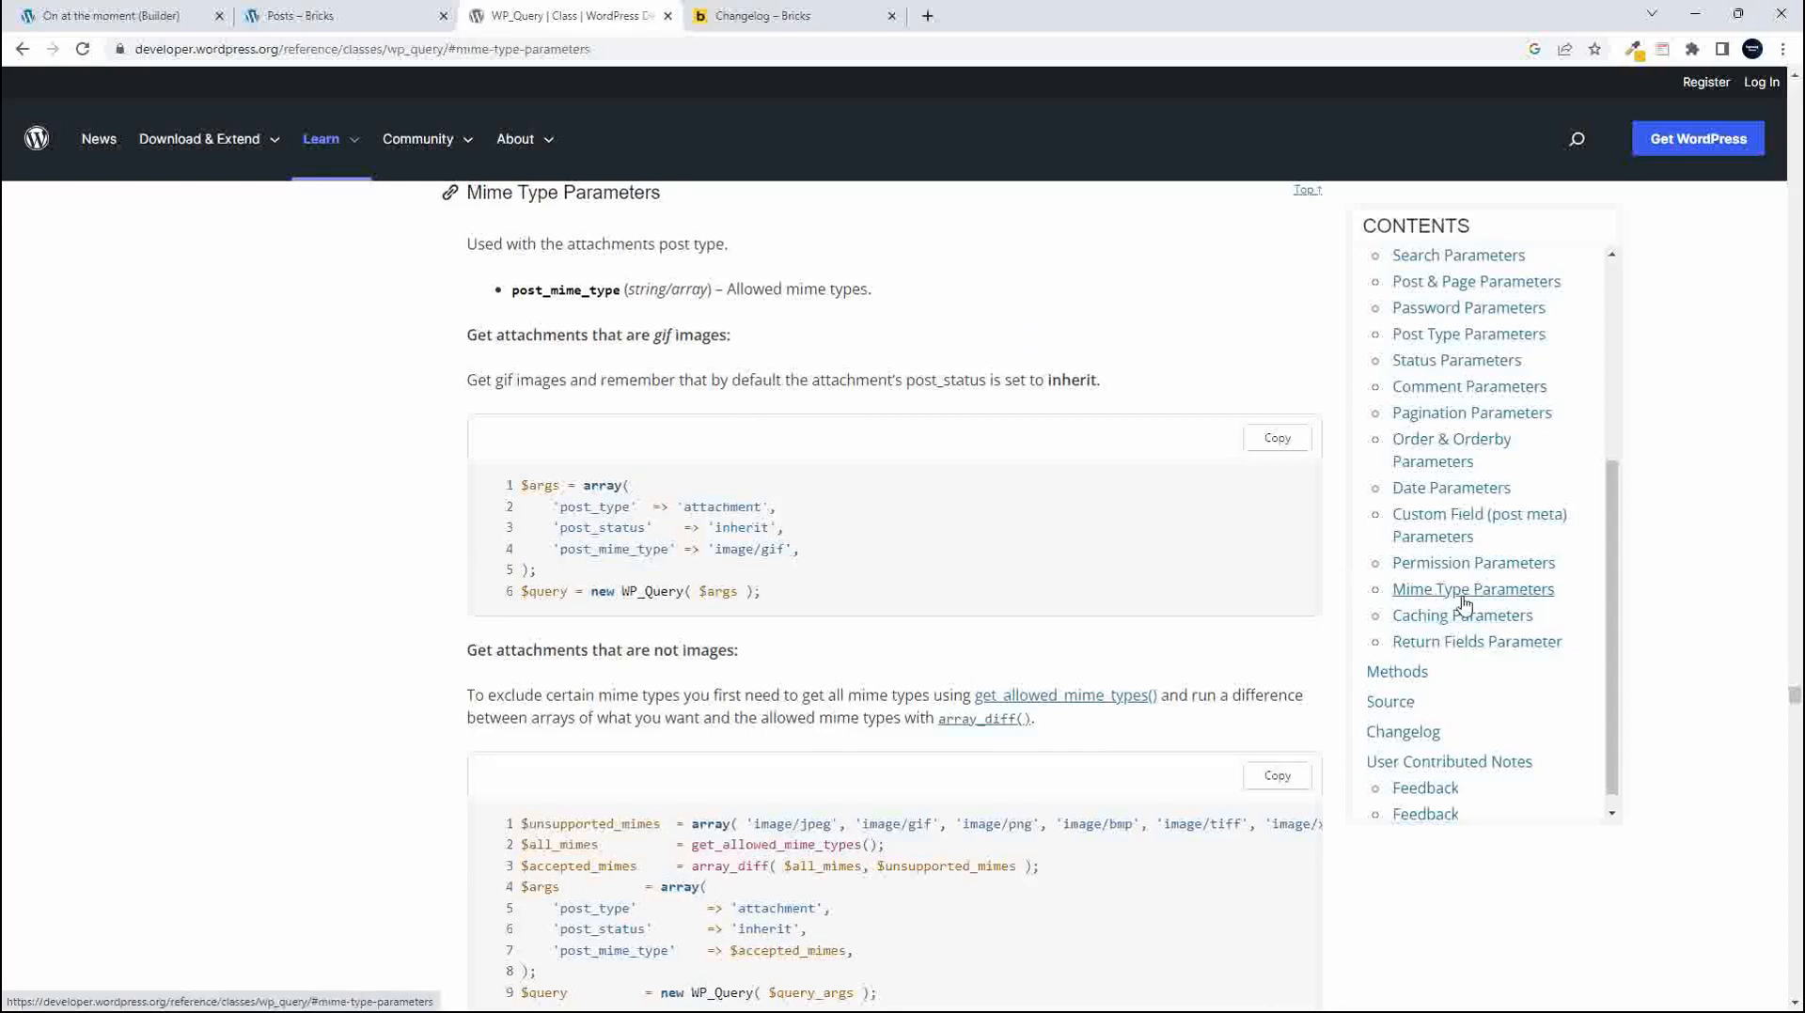
Return to the builder and set the container query loop's post type to Media
click(117, 16)
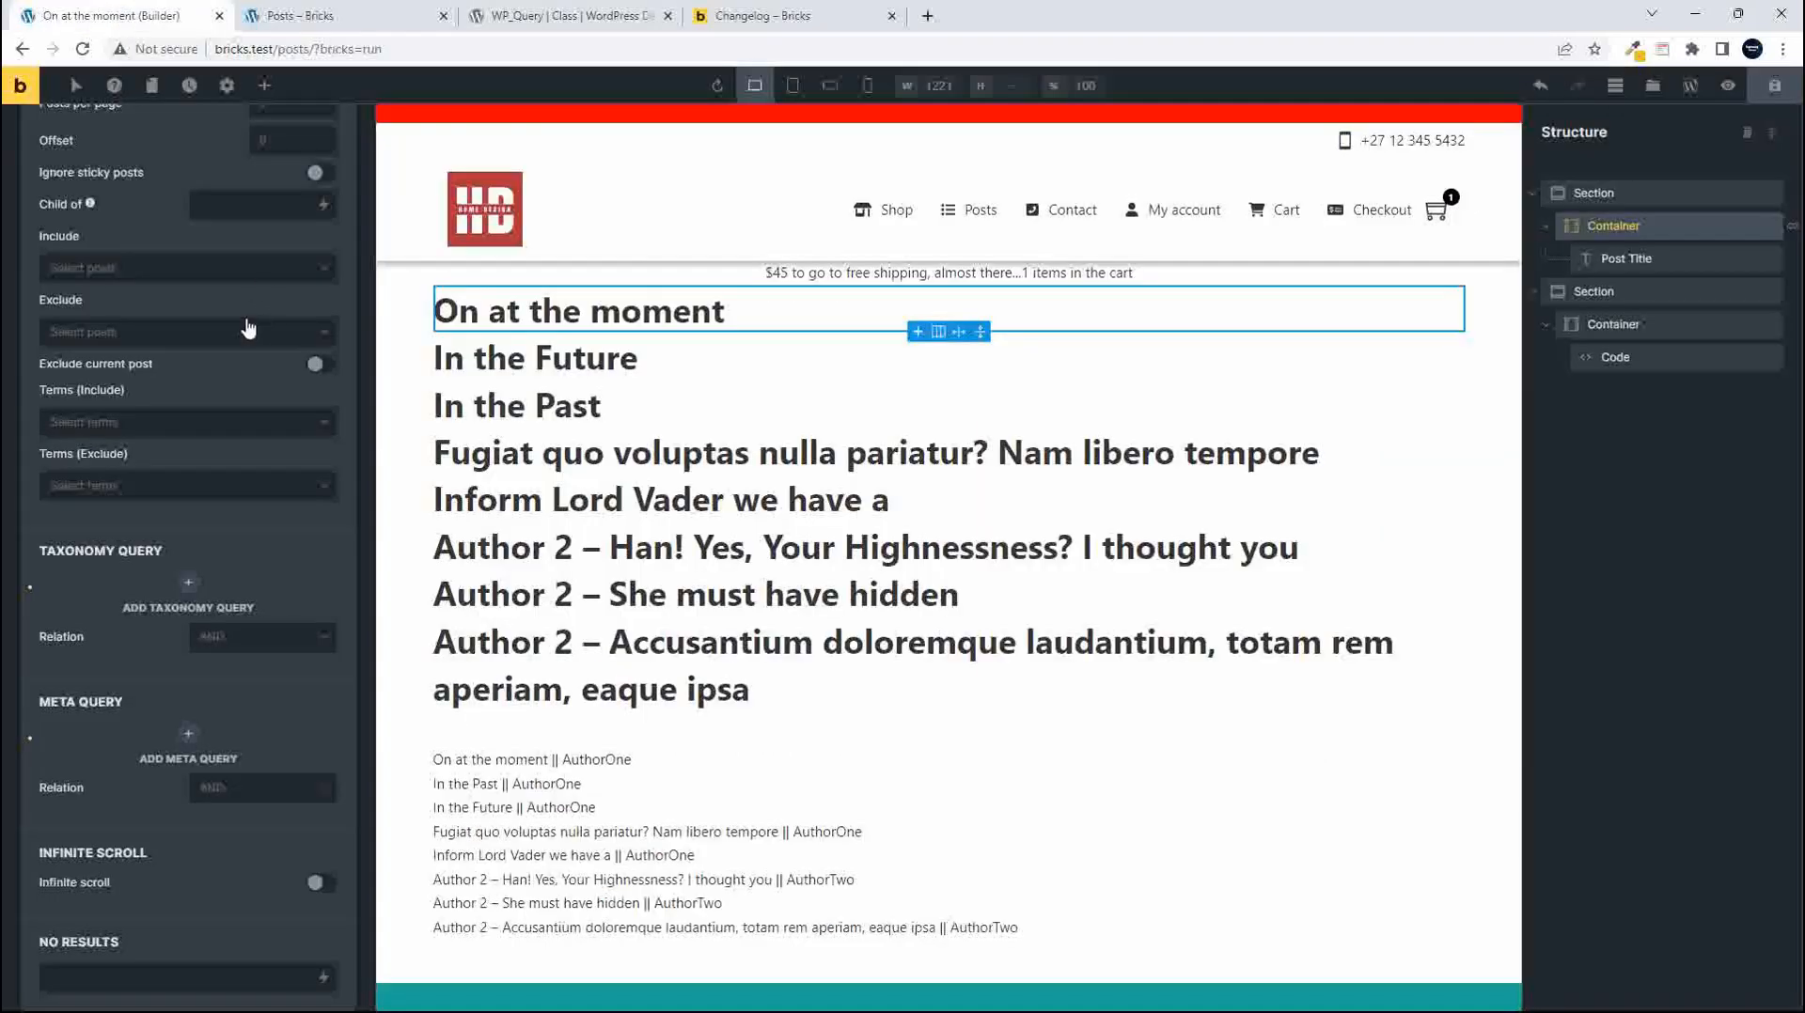
scroll(248, 327, up, 5)
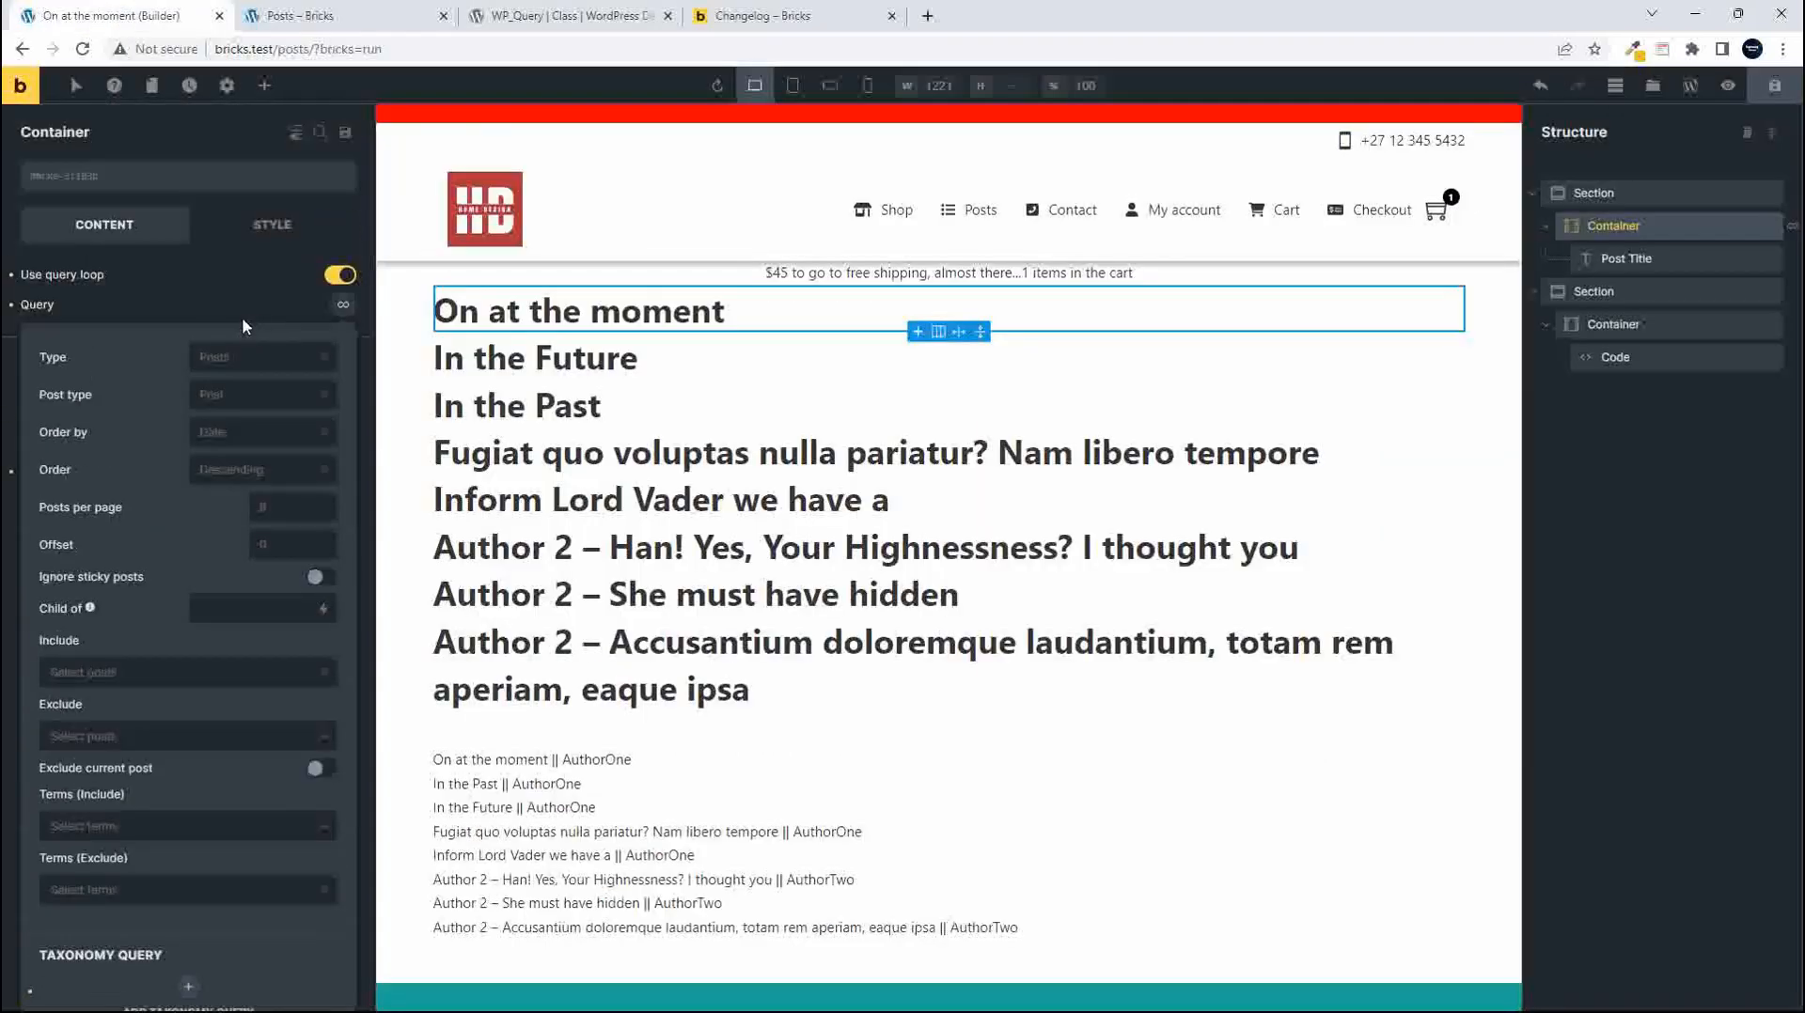
click(242, 399)
click(218, 487)
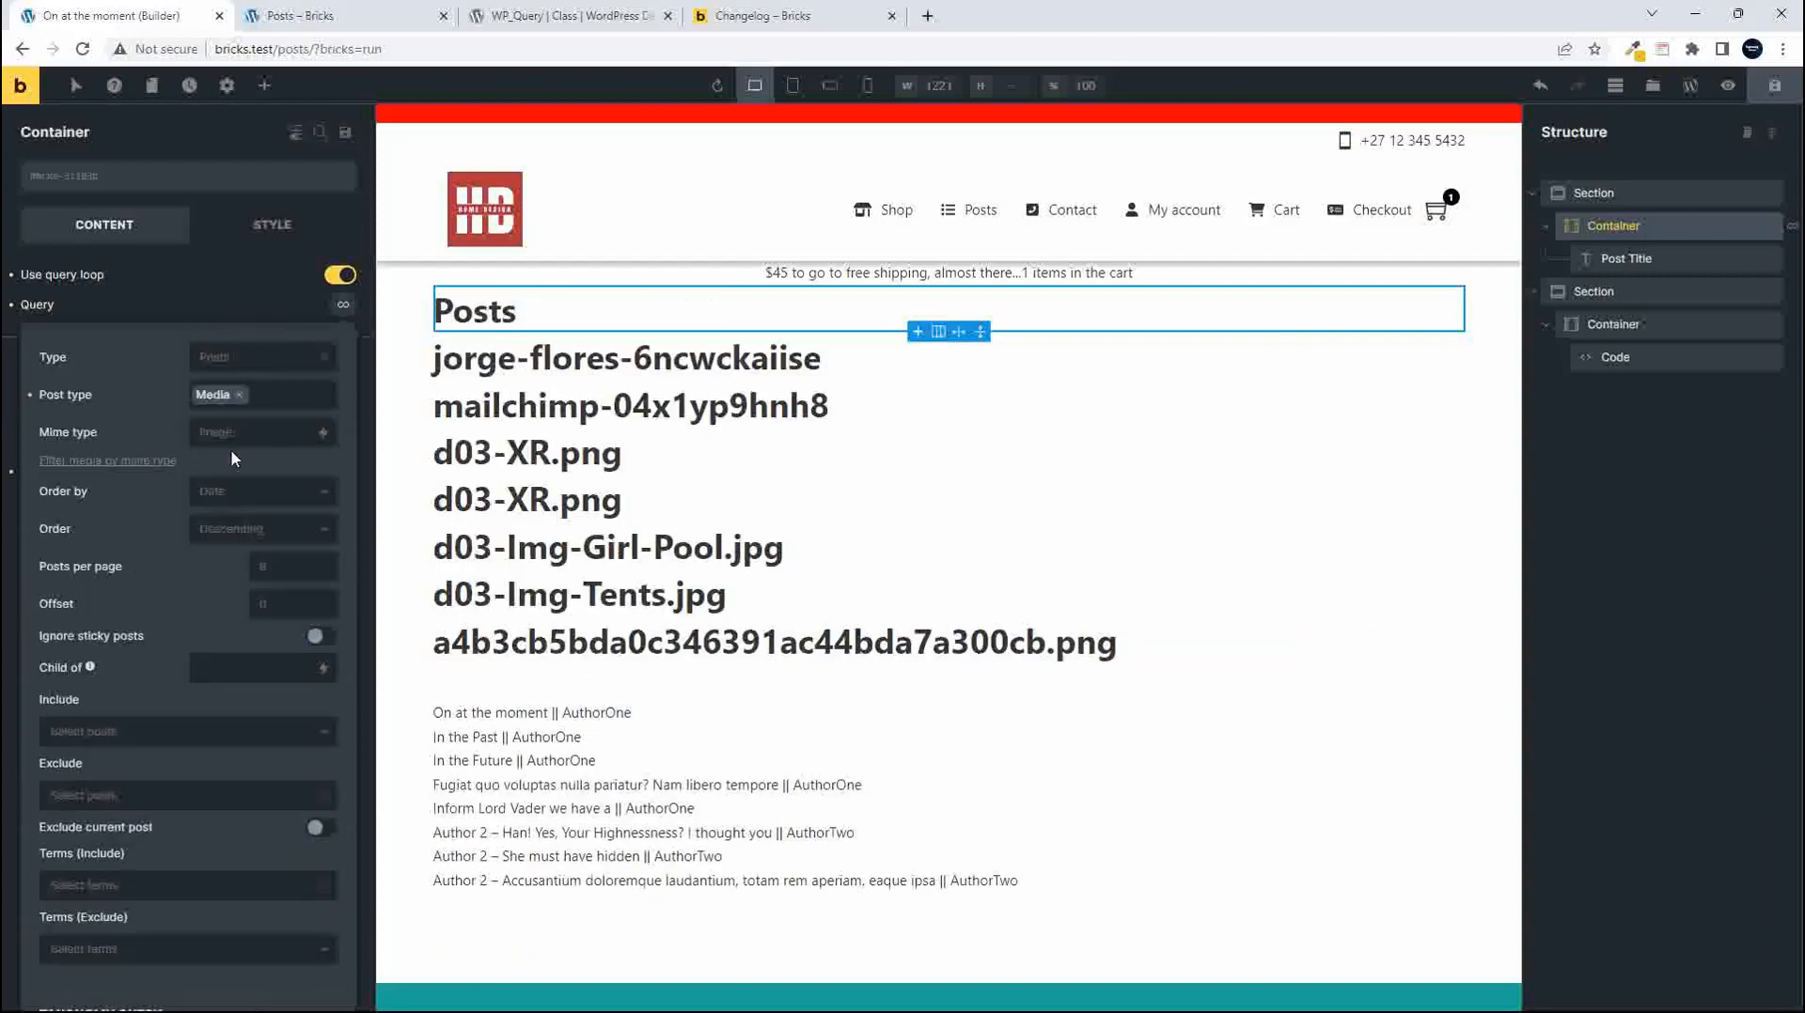
Open the help article on filtering media by mime type and highlight its image/jpeg example
click(267, 429)
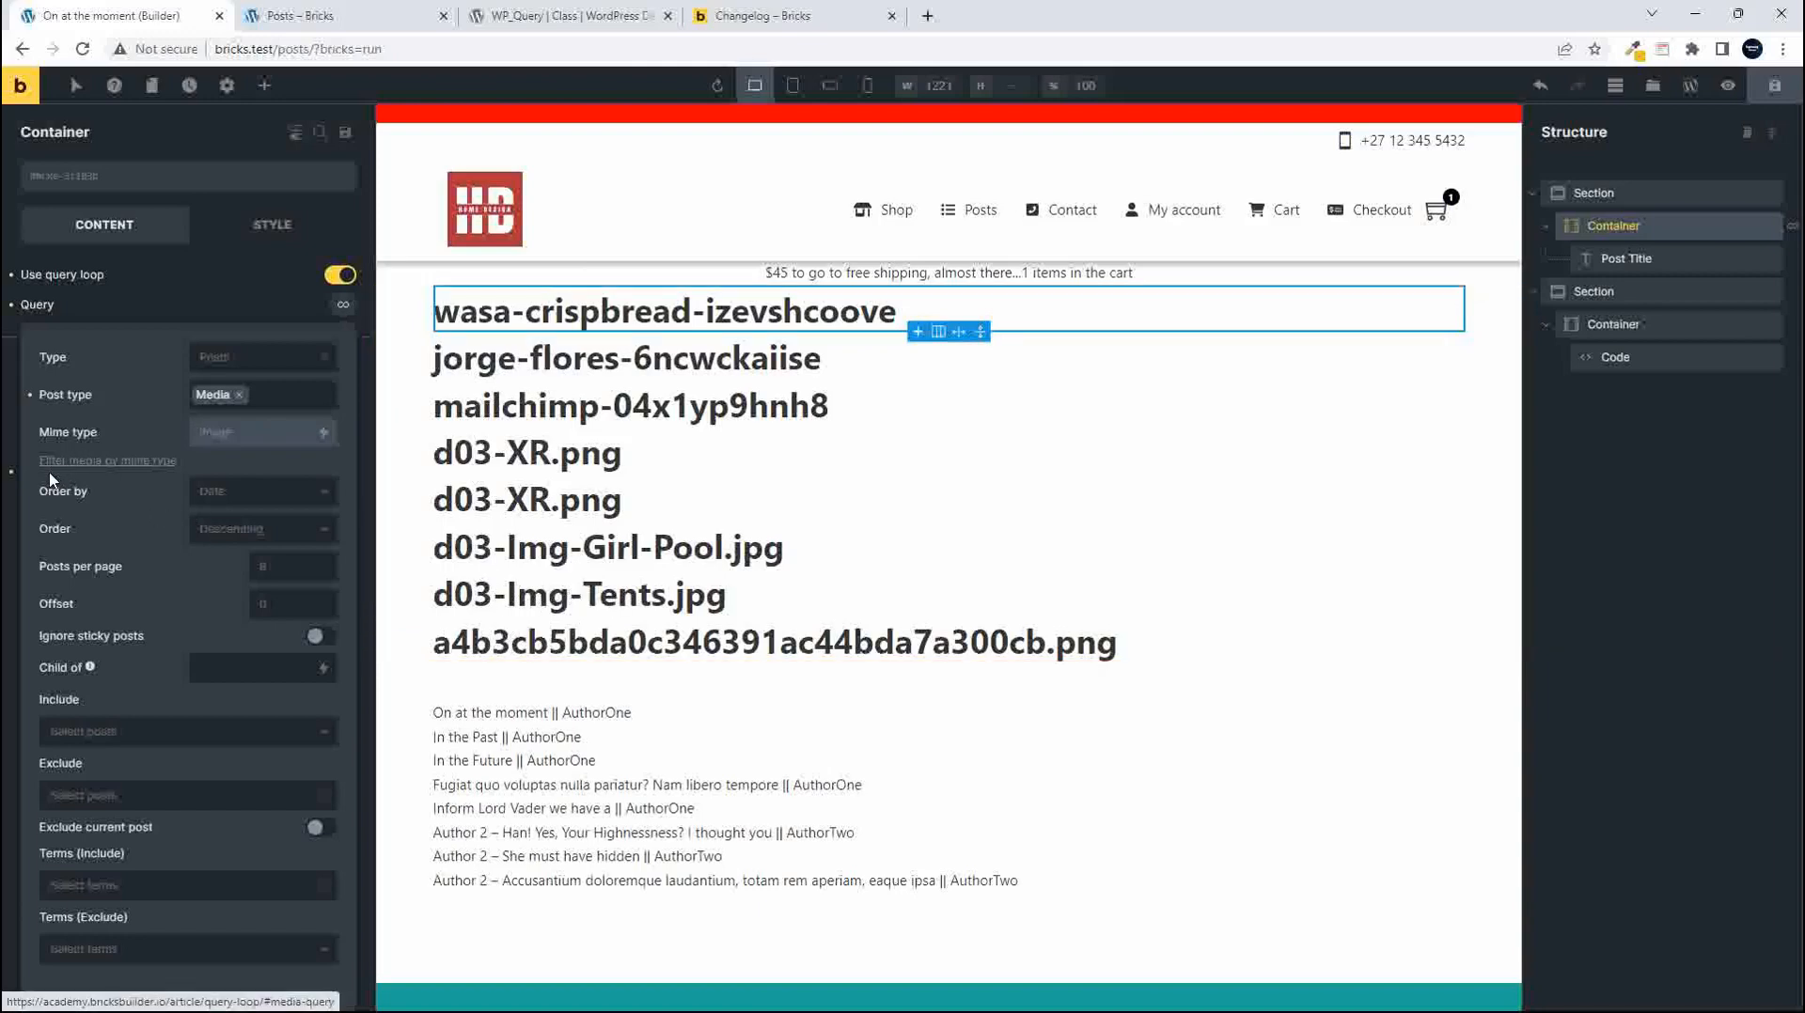
click(88, 462)
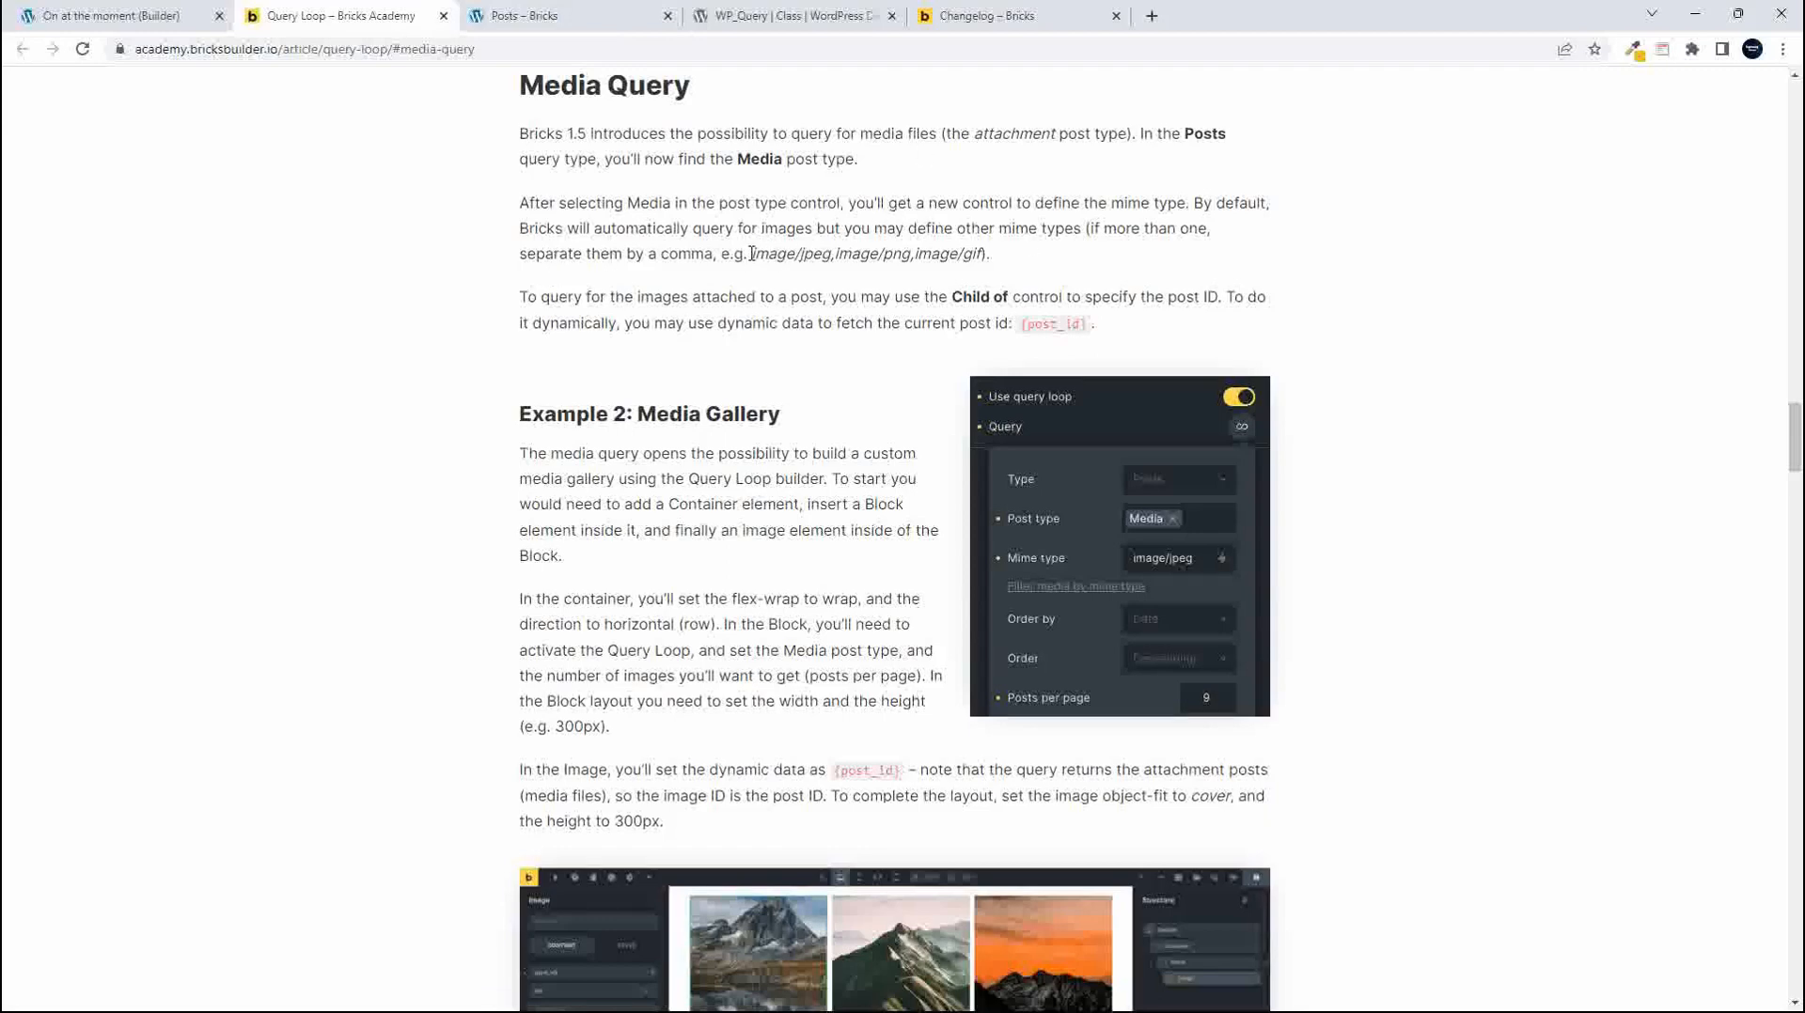
drag(752, 254, 831, 254)
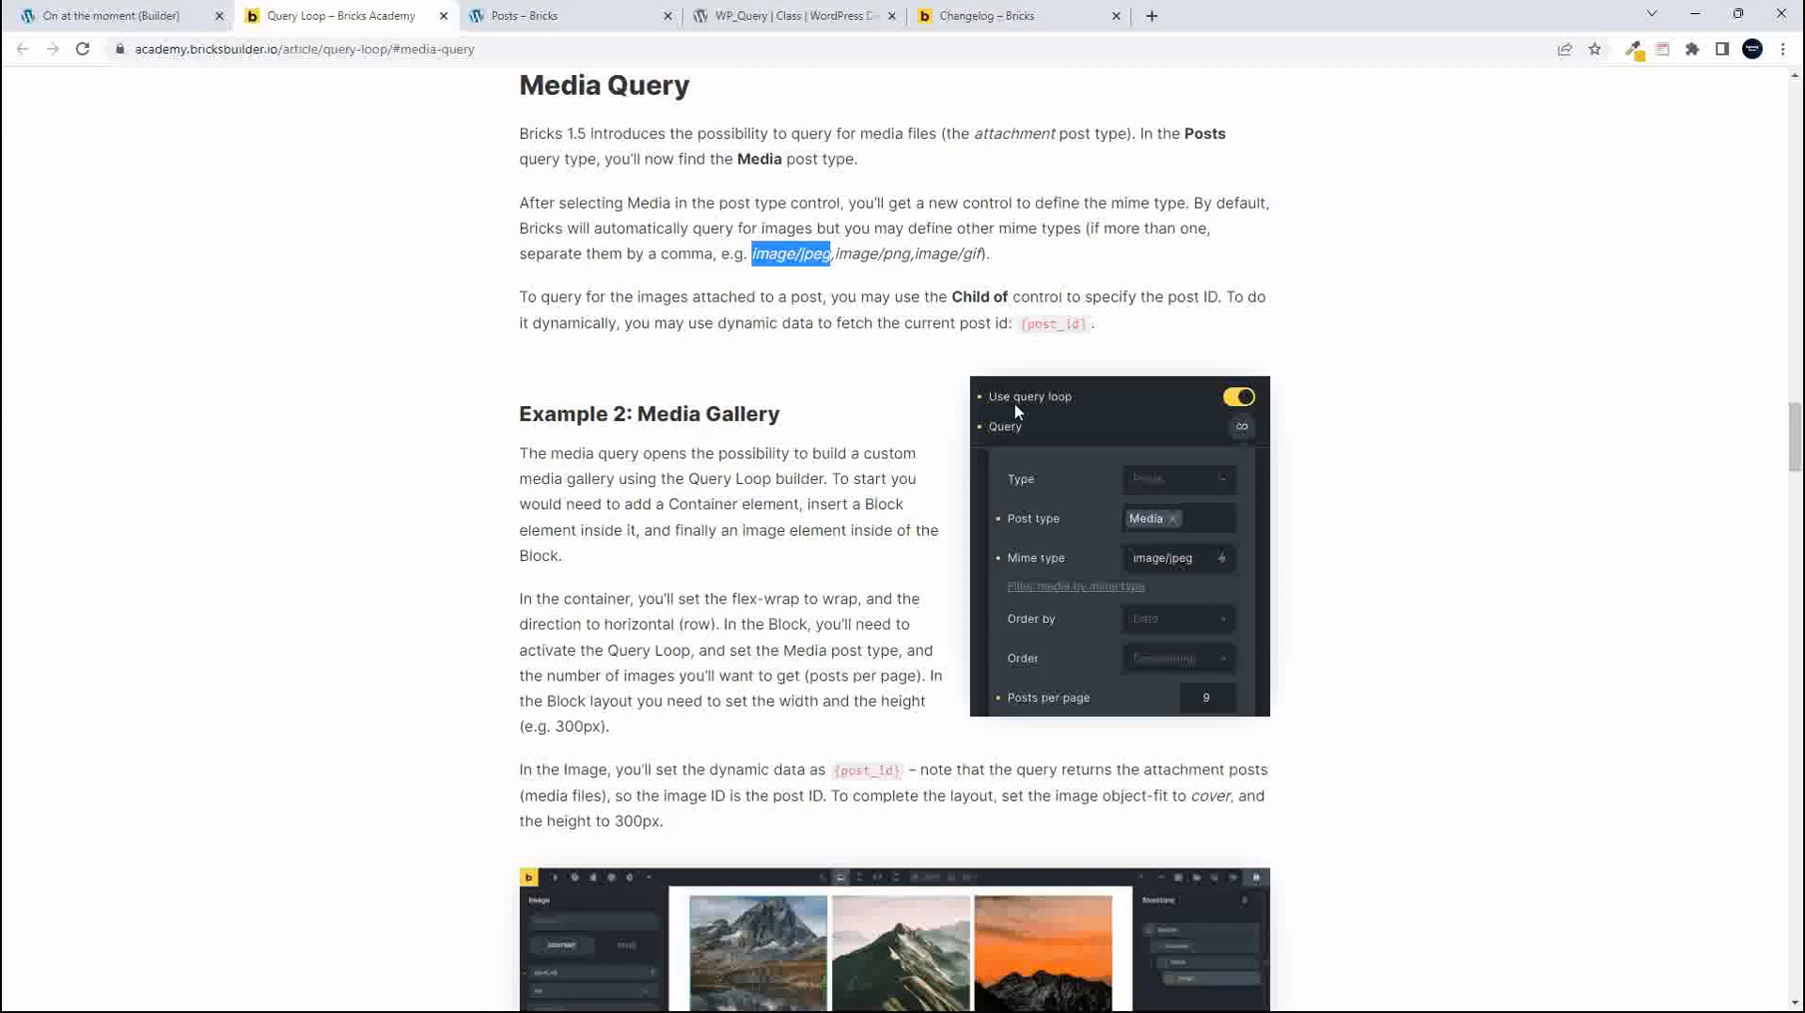
Compare the reference's Mime Type Parameters examples, including excluding unsupported mime types, with the Mime type control in the builder
click(769, 20)
scroll(942, 345, up, 1)
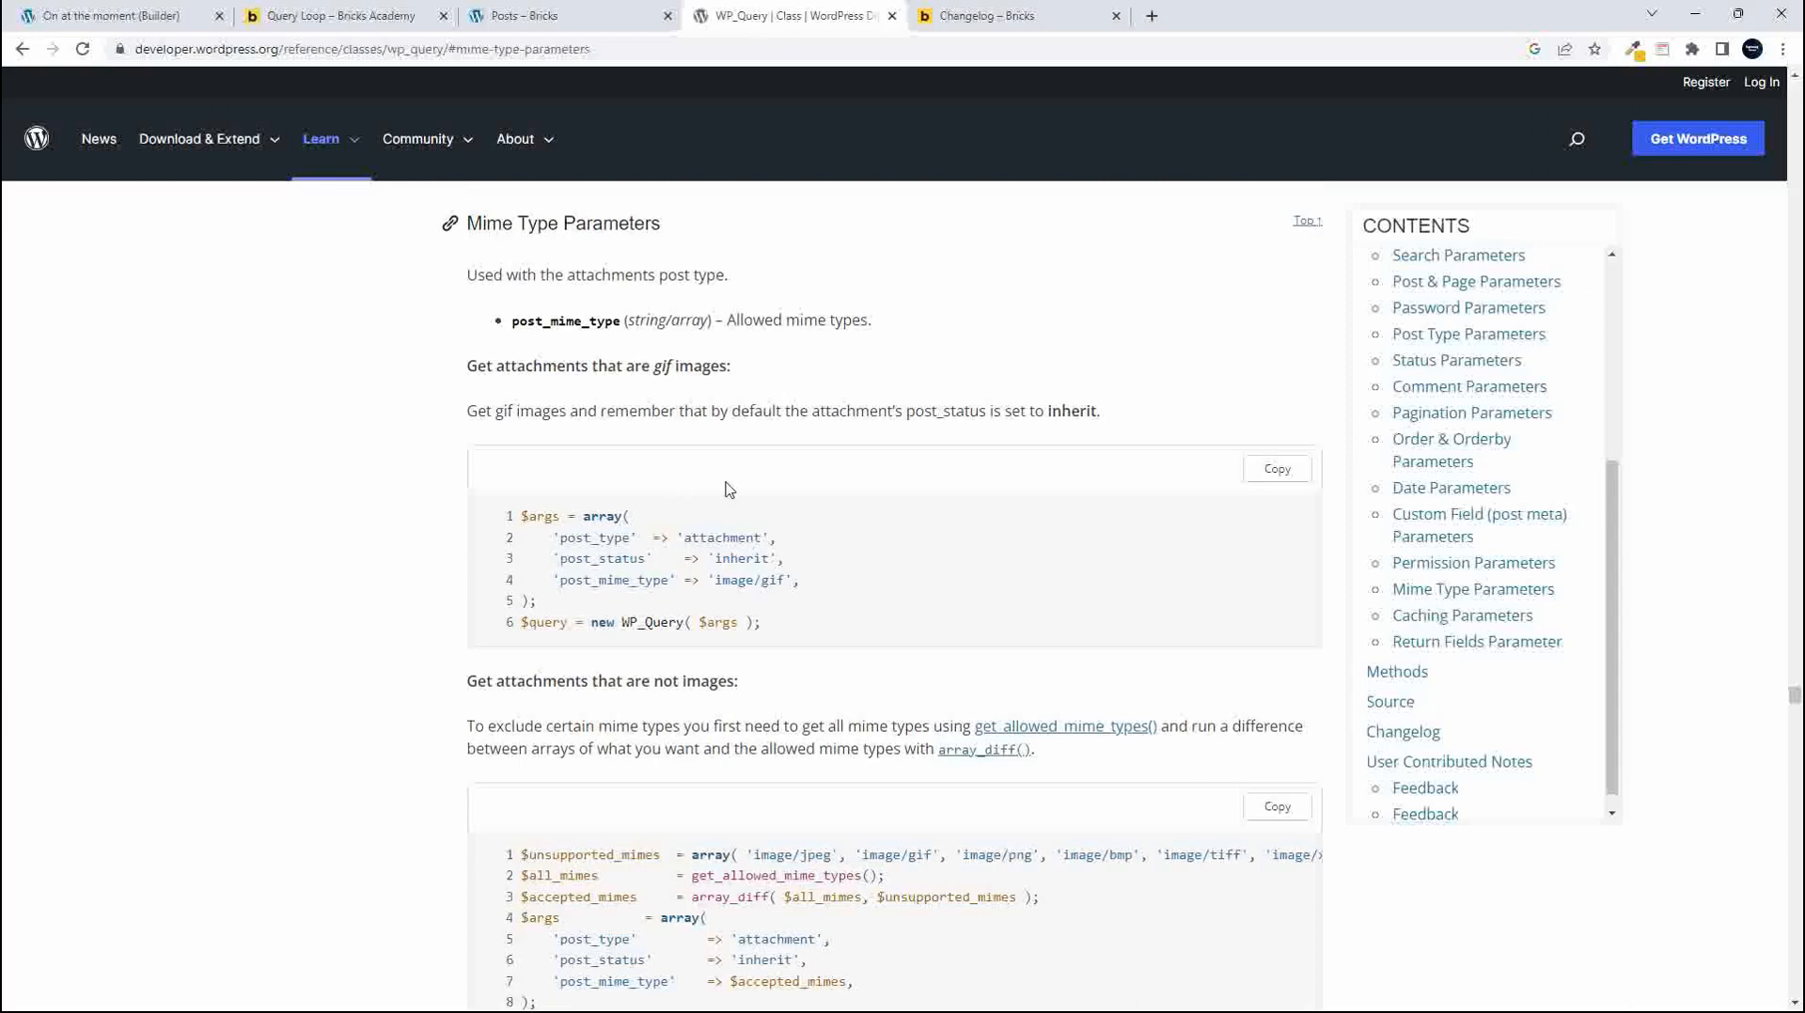
scroll(954, 578, down, 2)
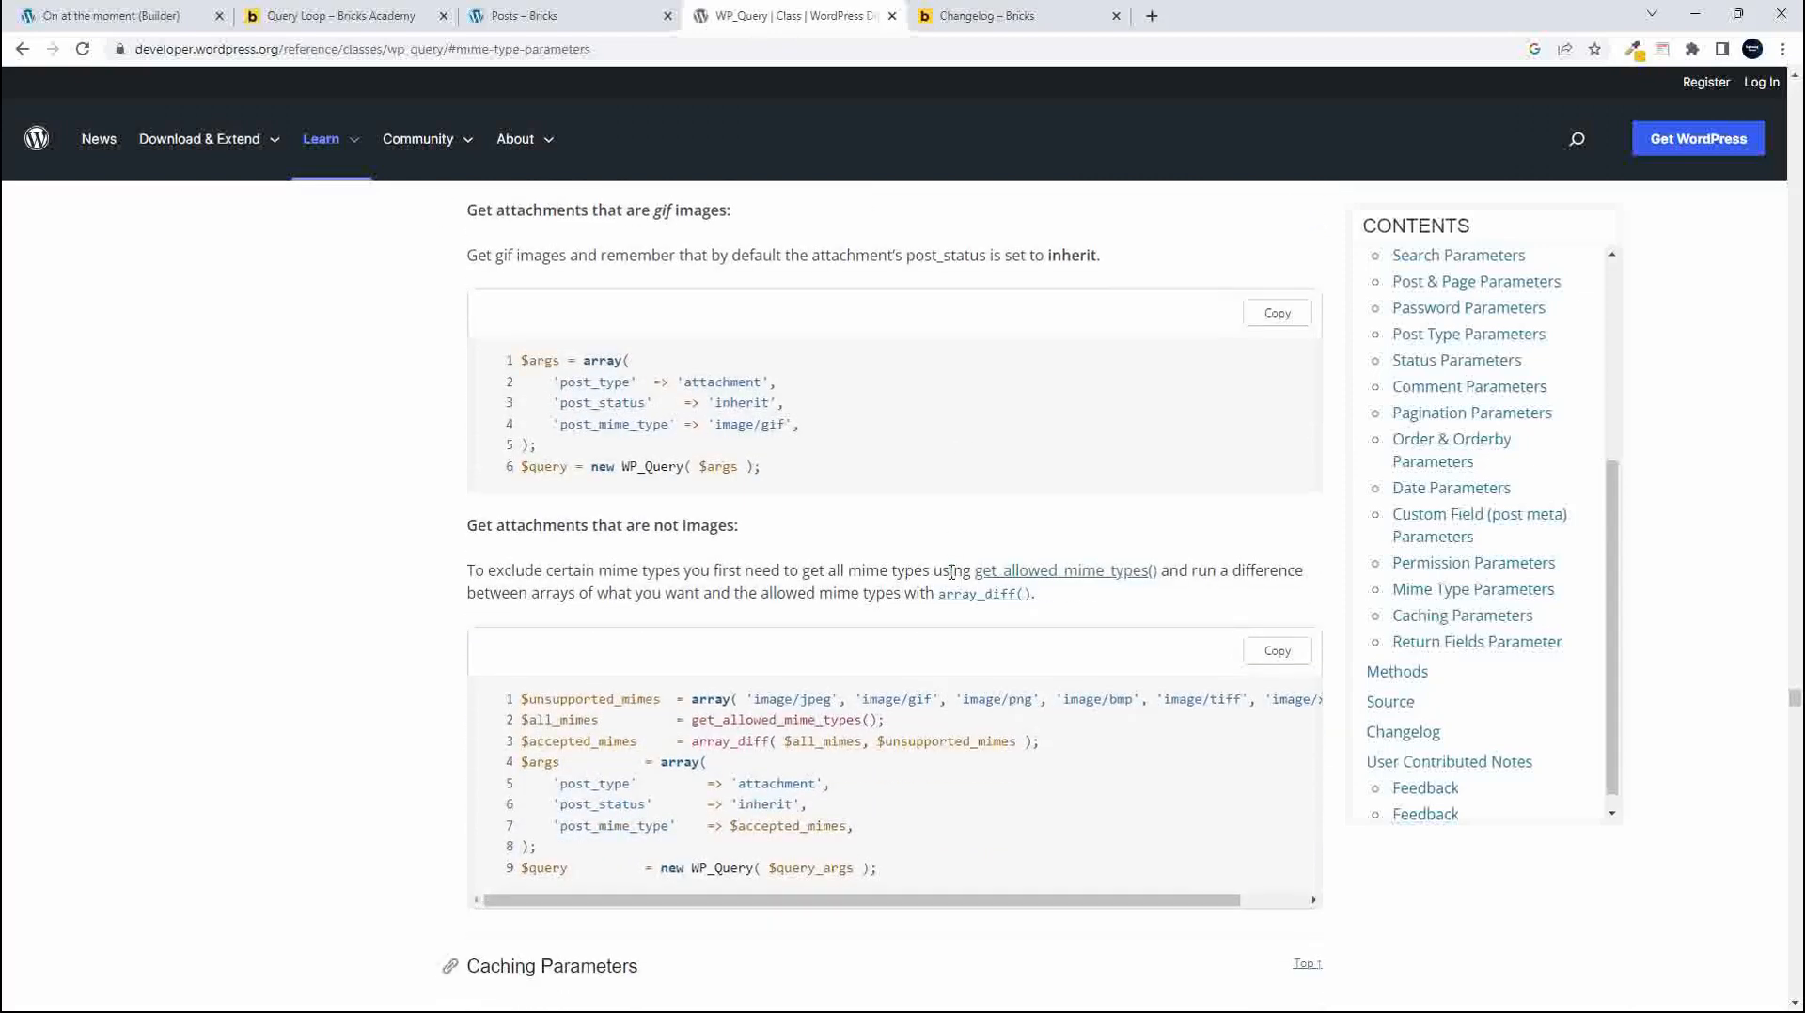
scroll(955, 676, down, 1)
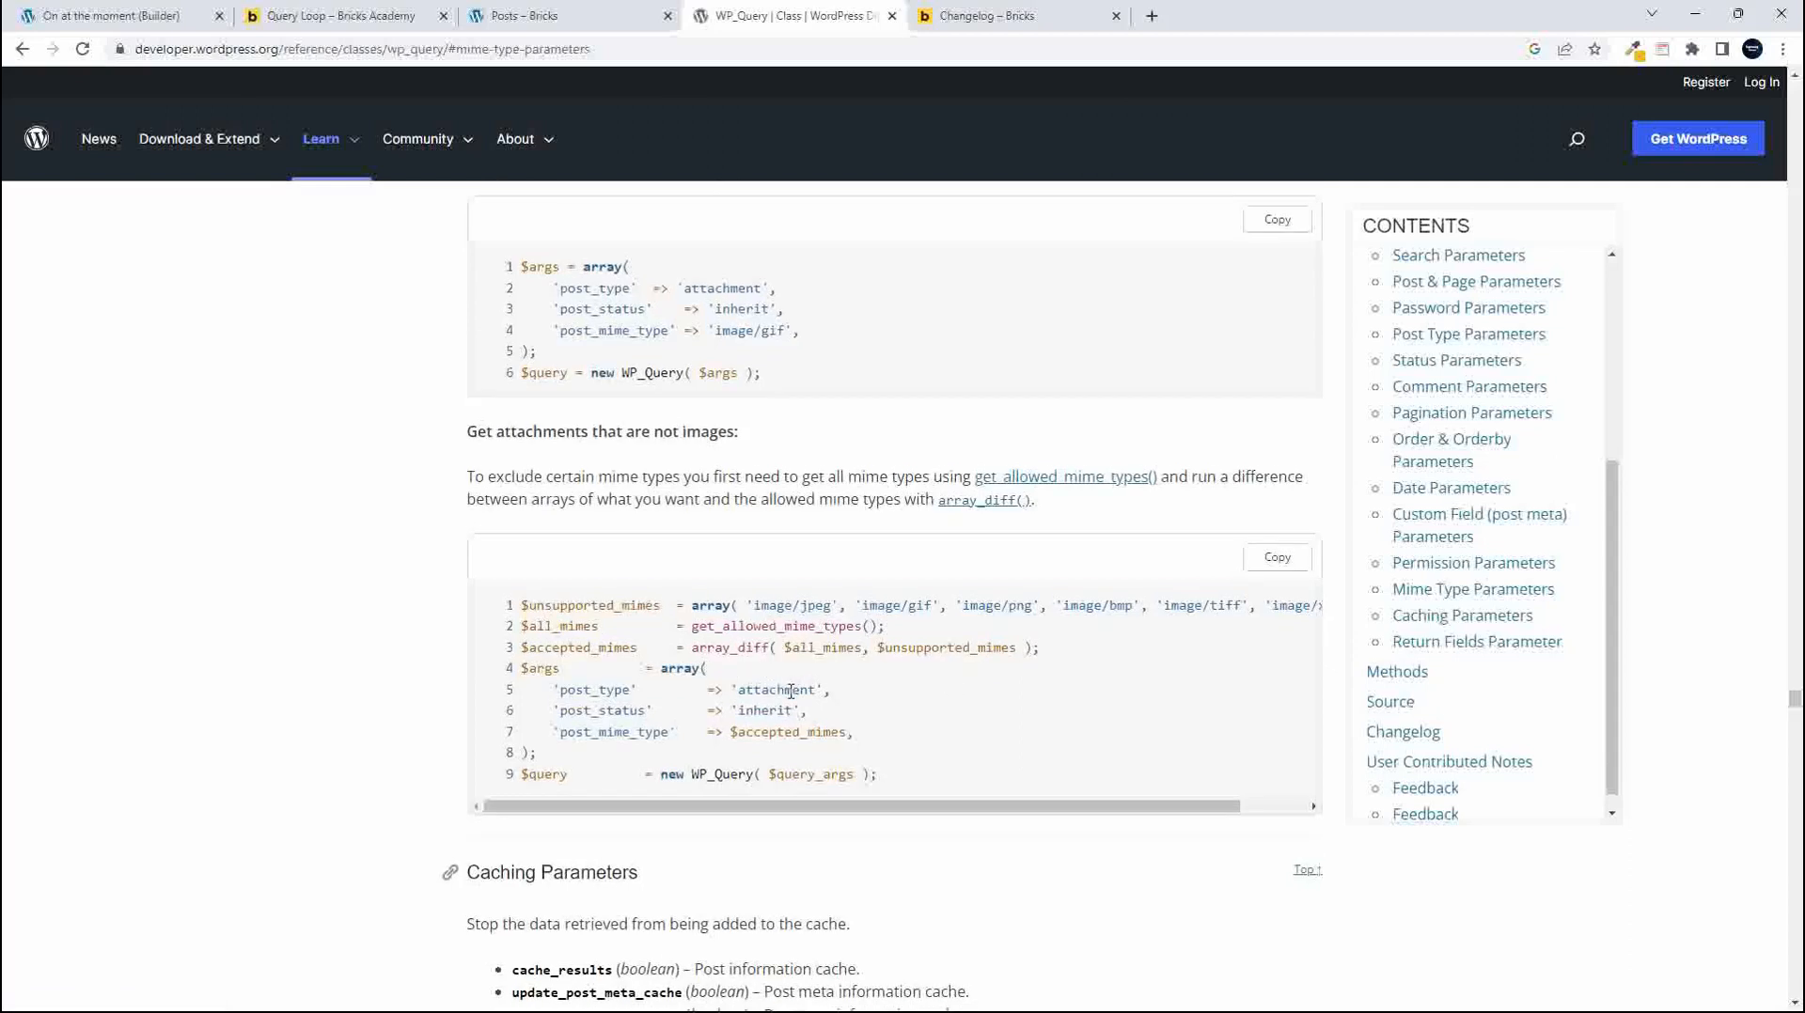
scroll(792, 692, down, 1)
scroll(801, 693, up, 2)
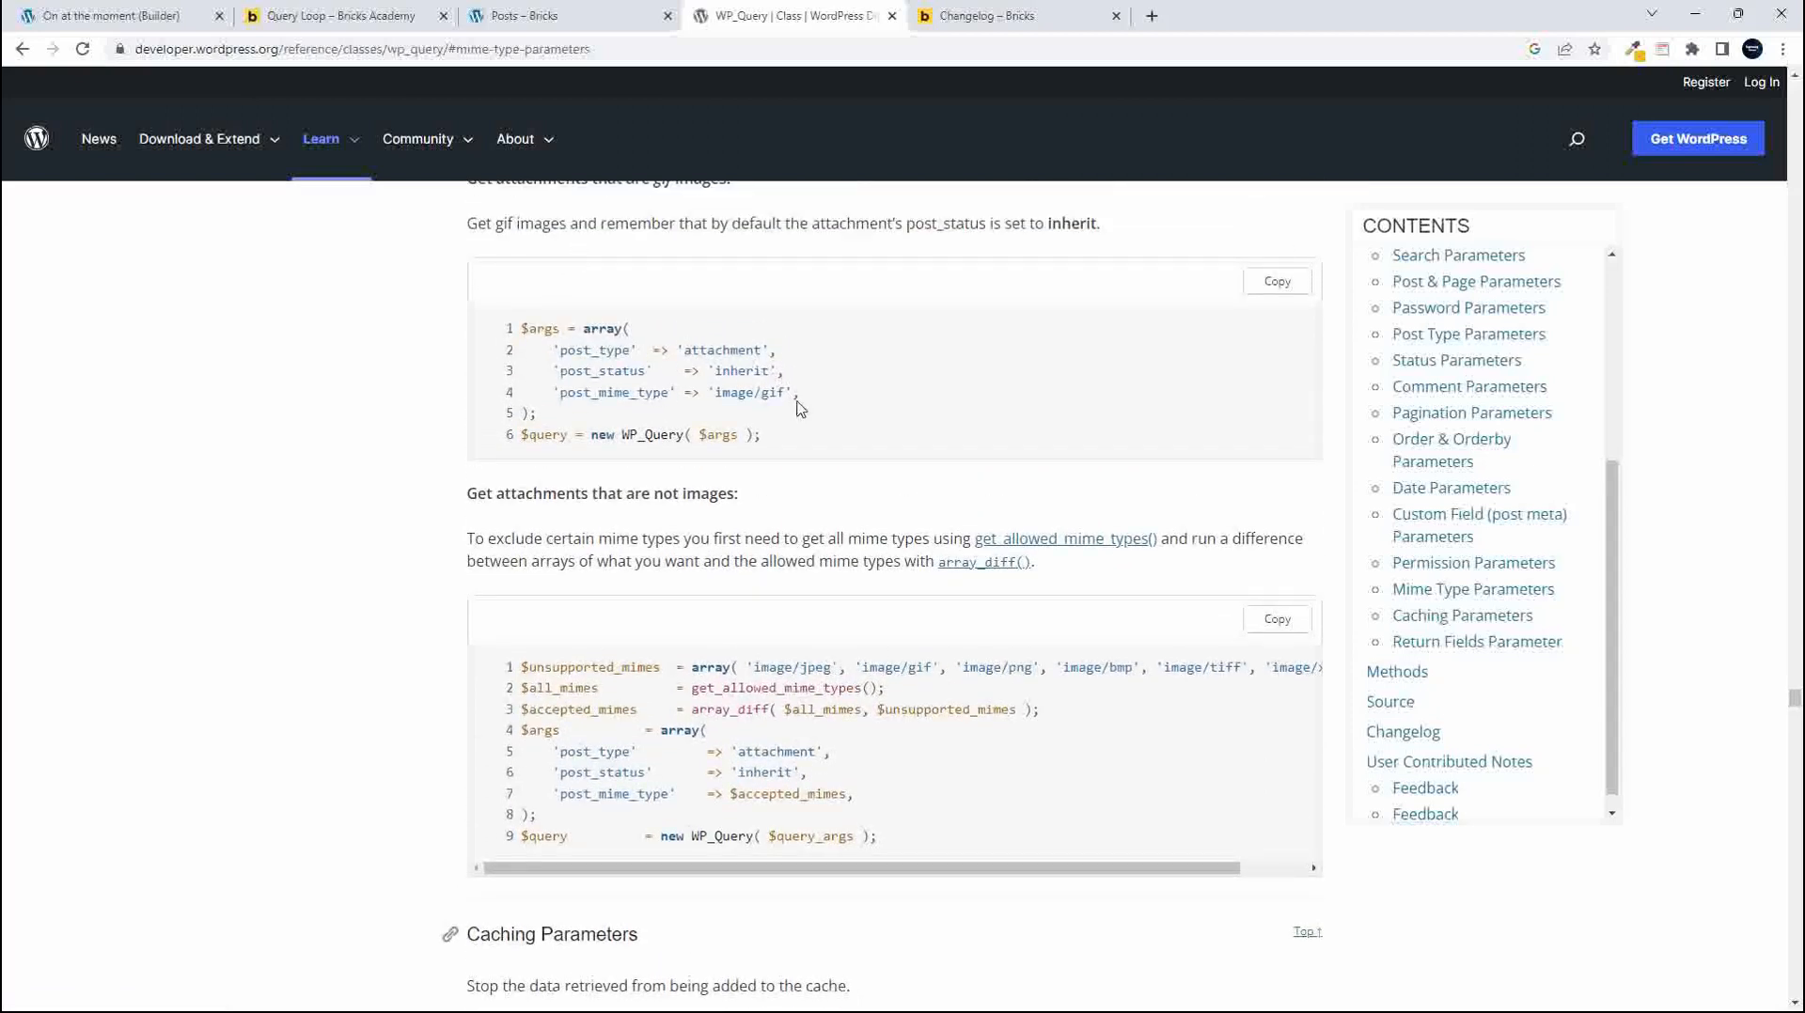
click(106, 25)
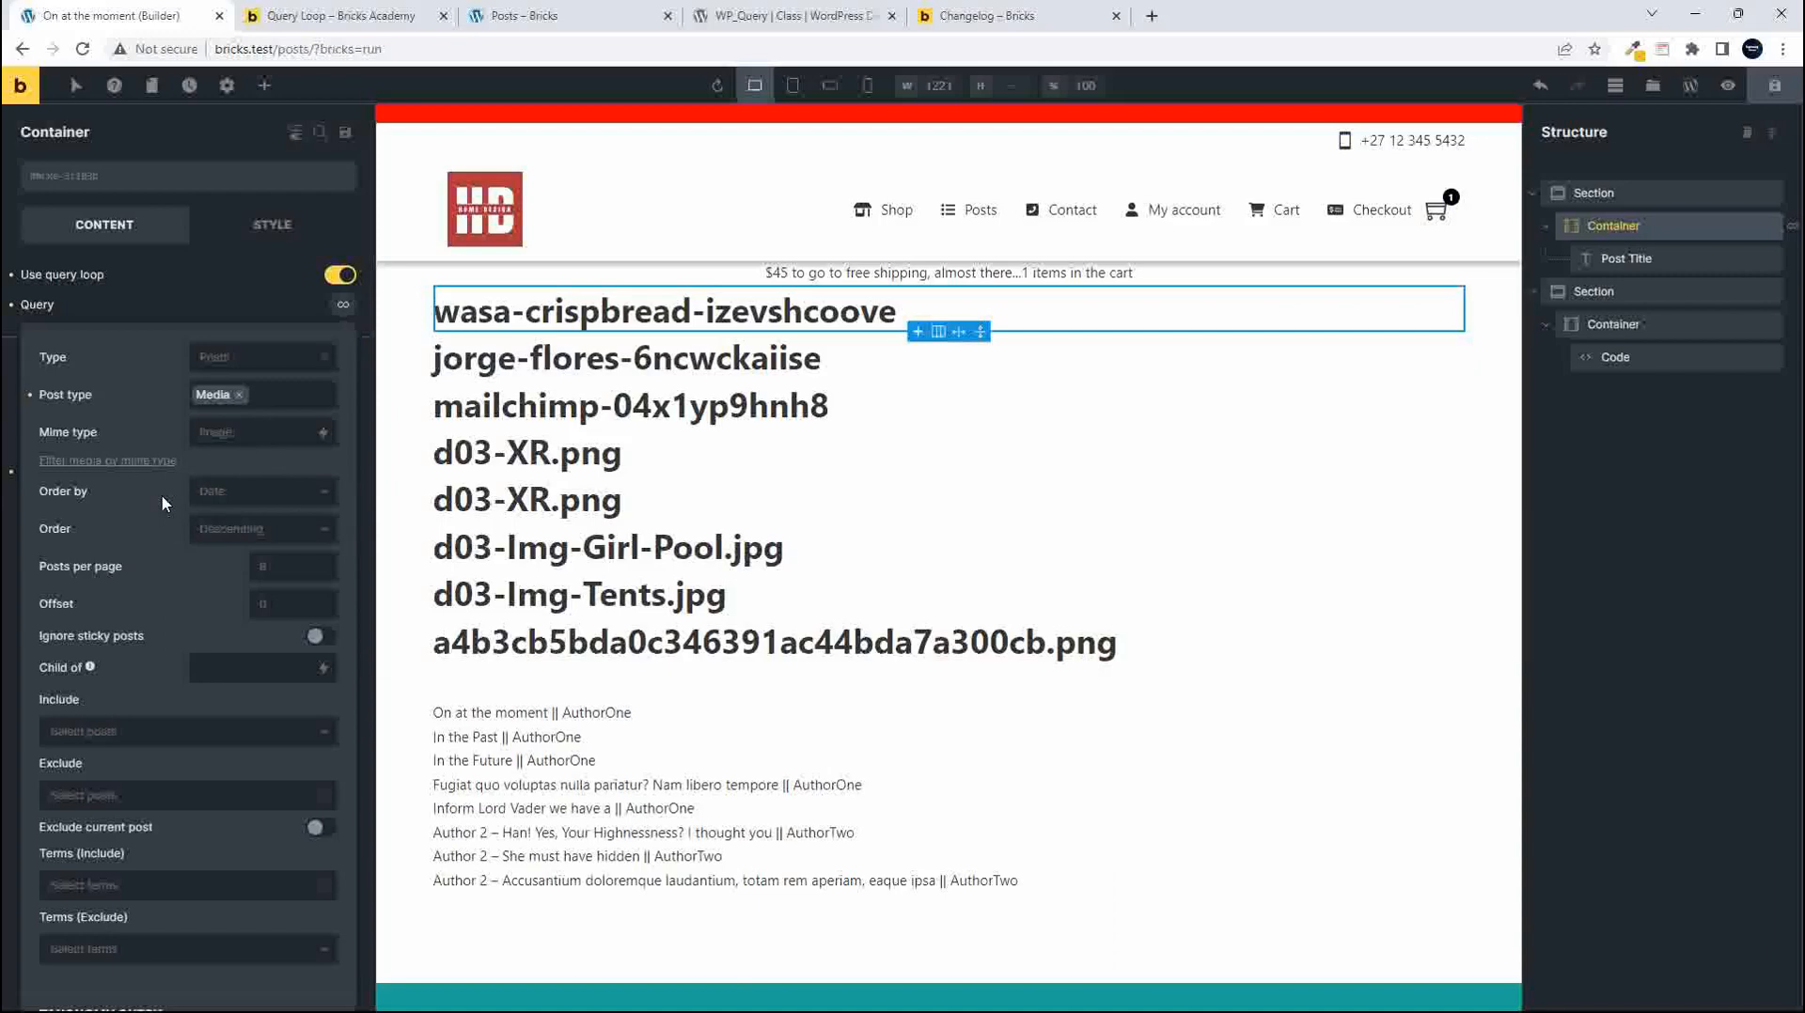
click(804, 14)
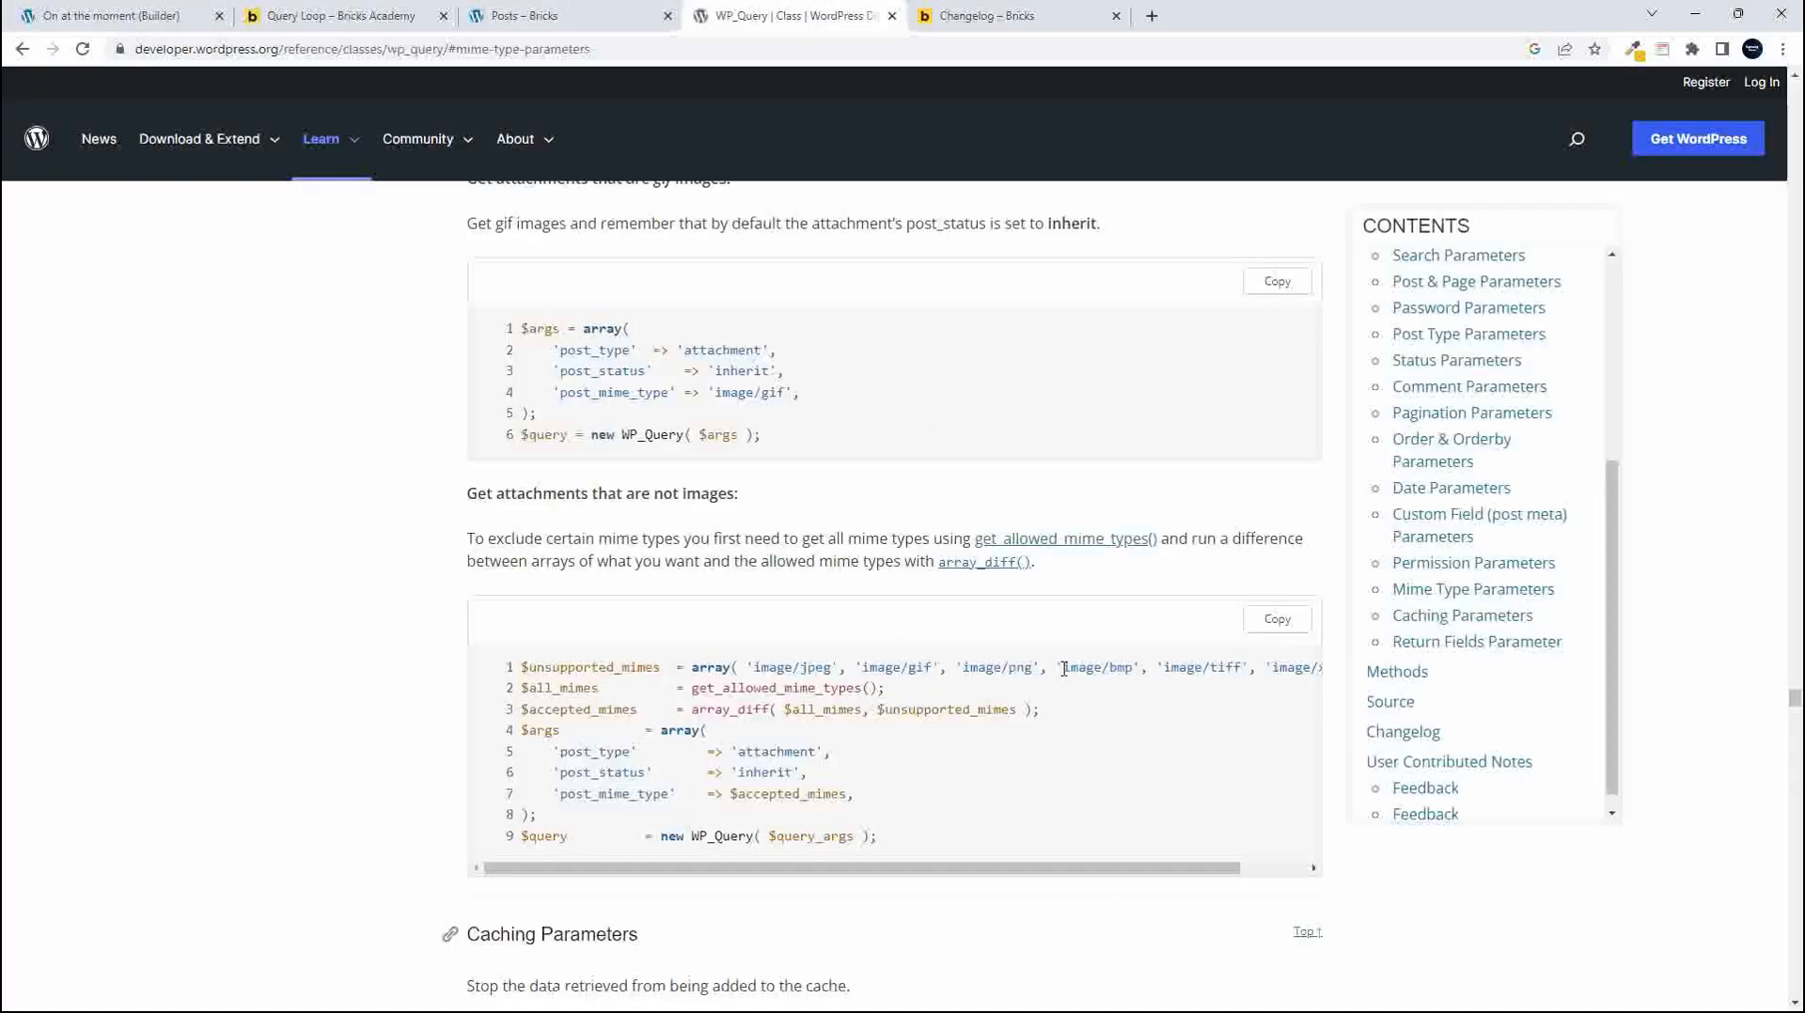
Read the reference's Caching Parameters and Return Fields Parameter sections, followed by the list of WP_Query methods
click(1436, 618)
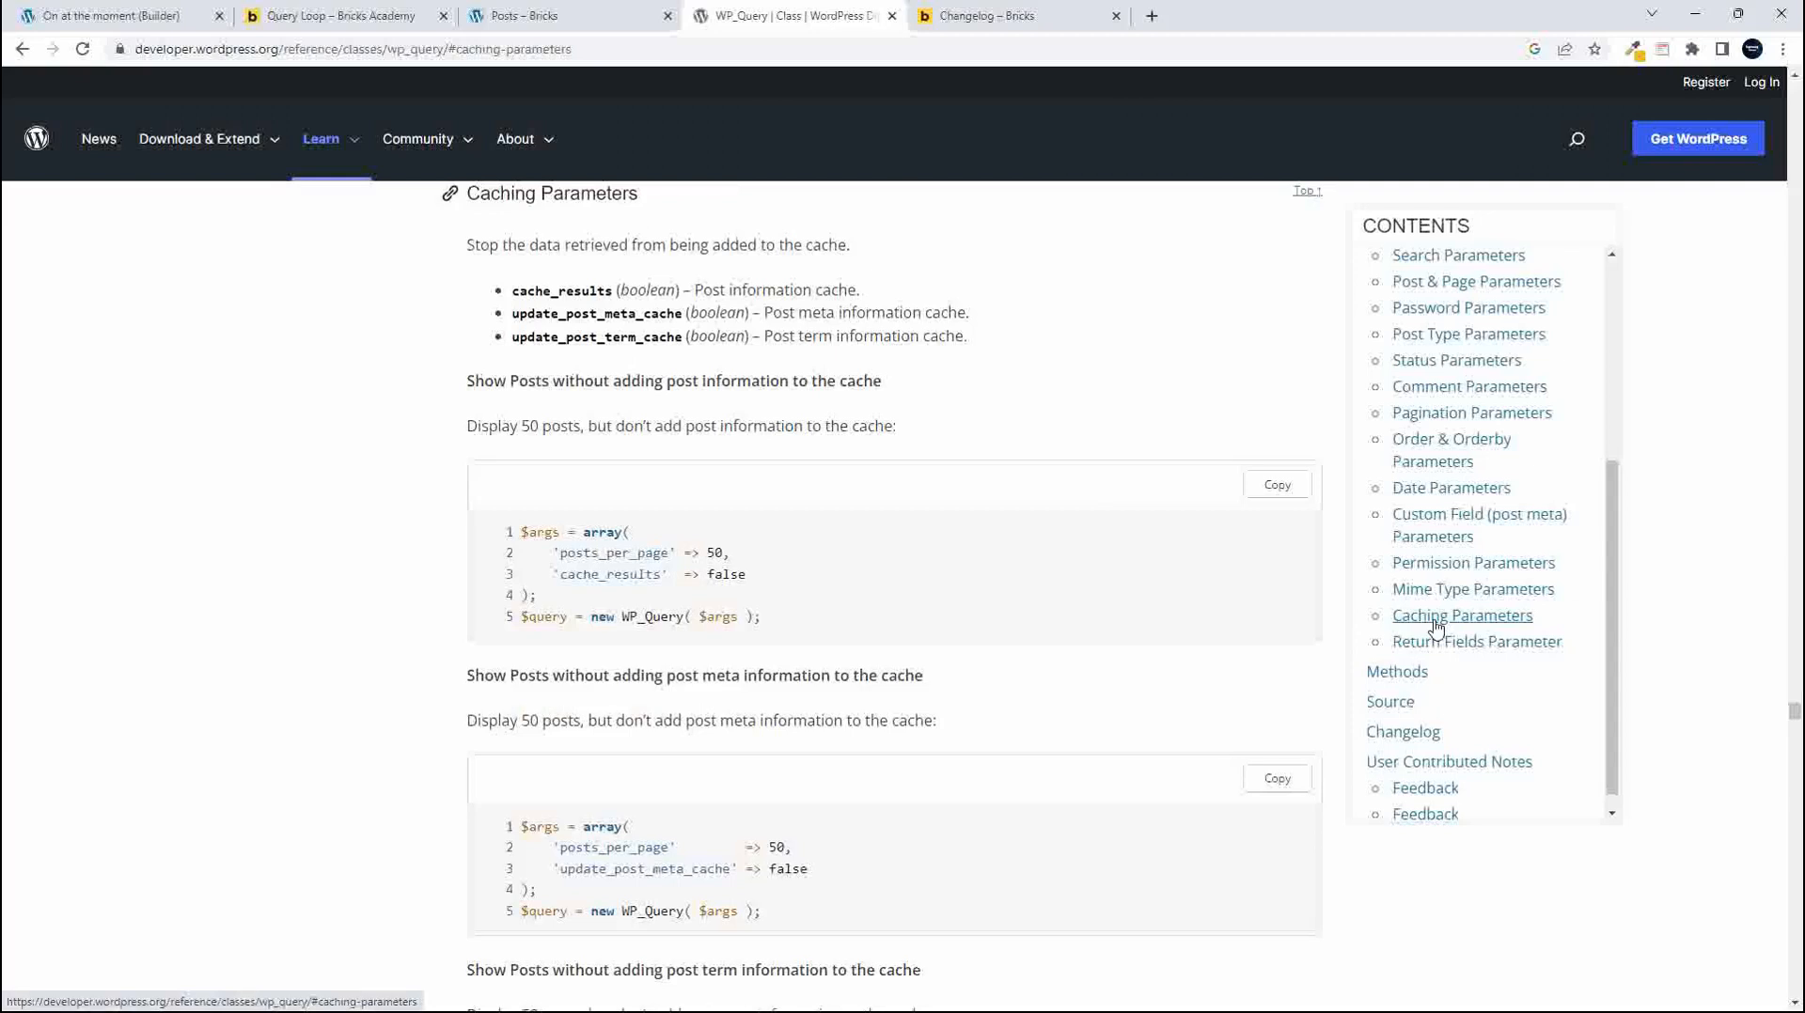
click(1440, 643)
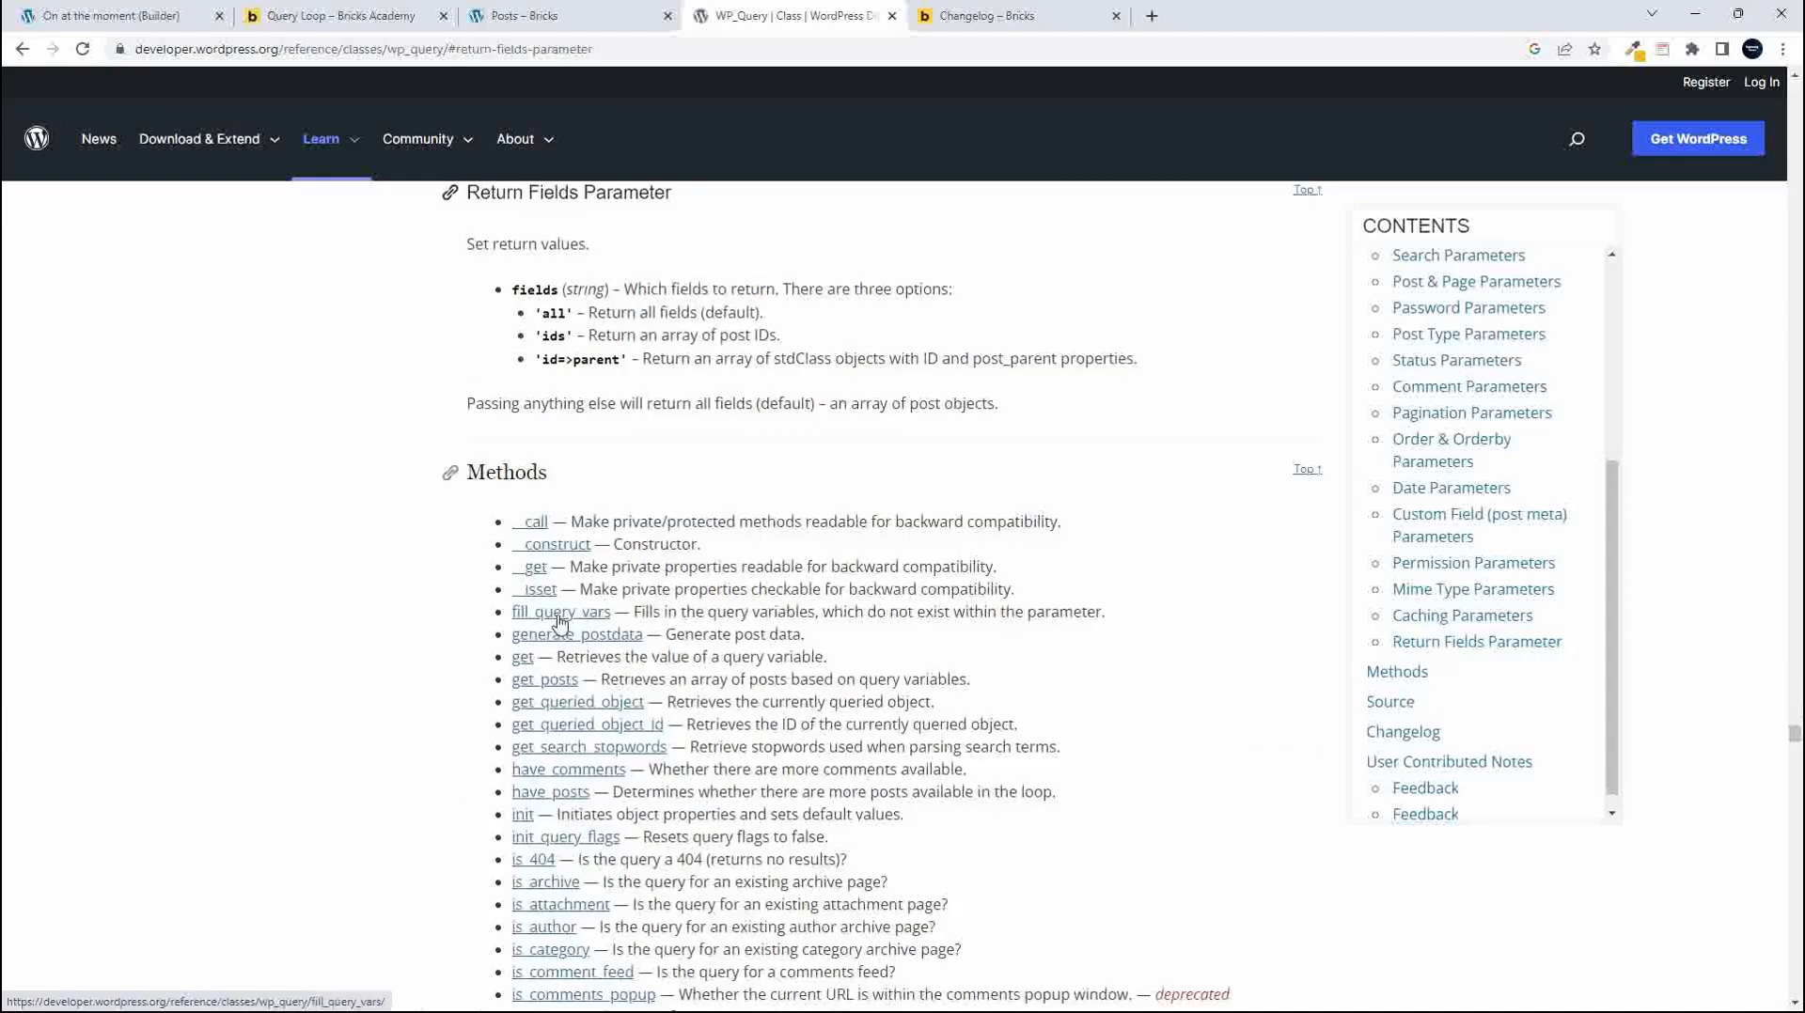
scroll(632, 644, down, 5)
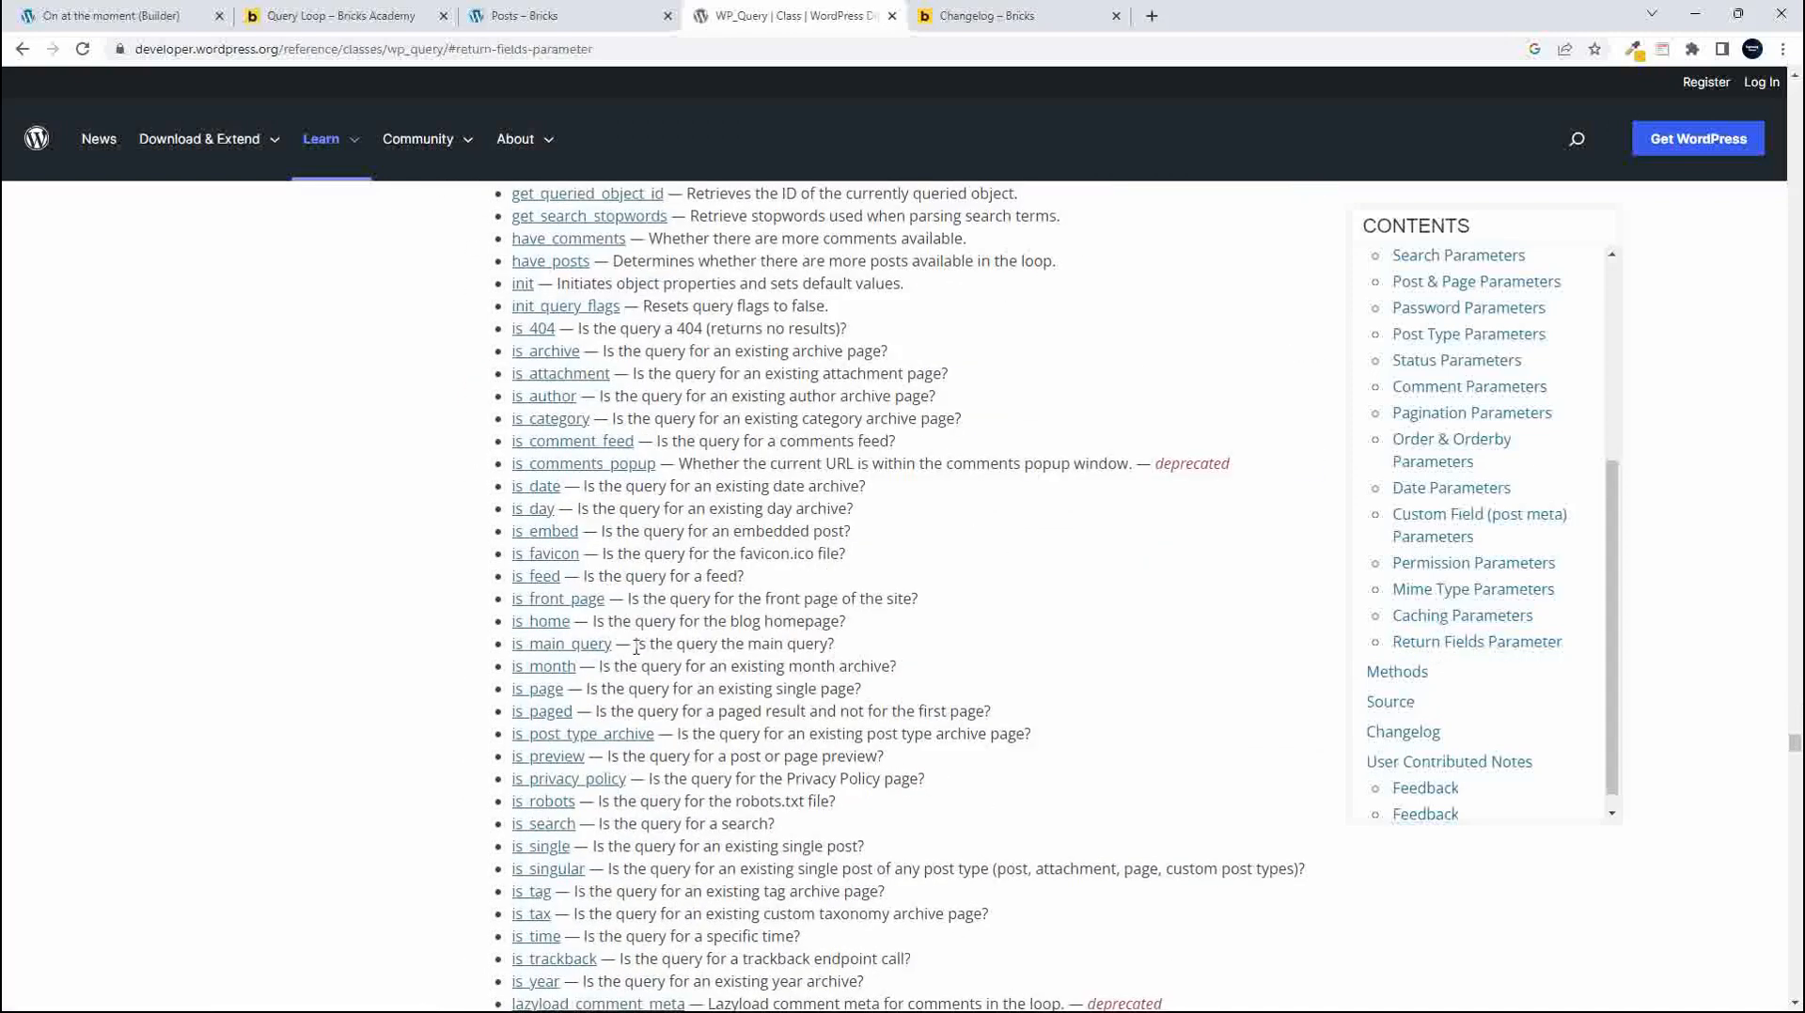
scroll(633, 649, up, 5)
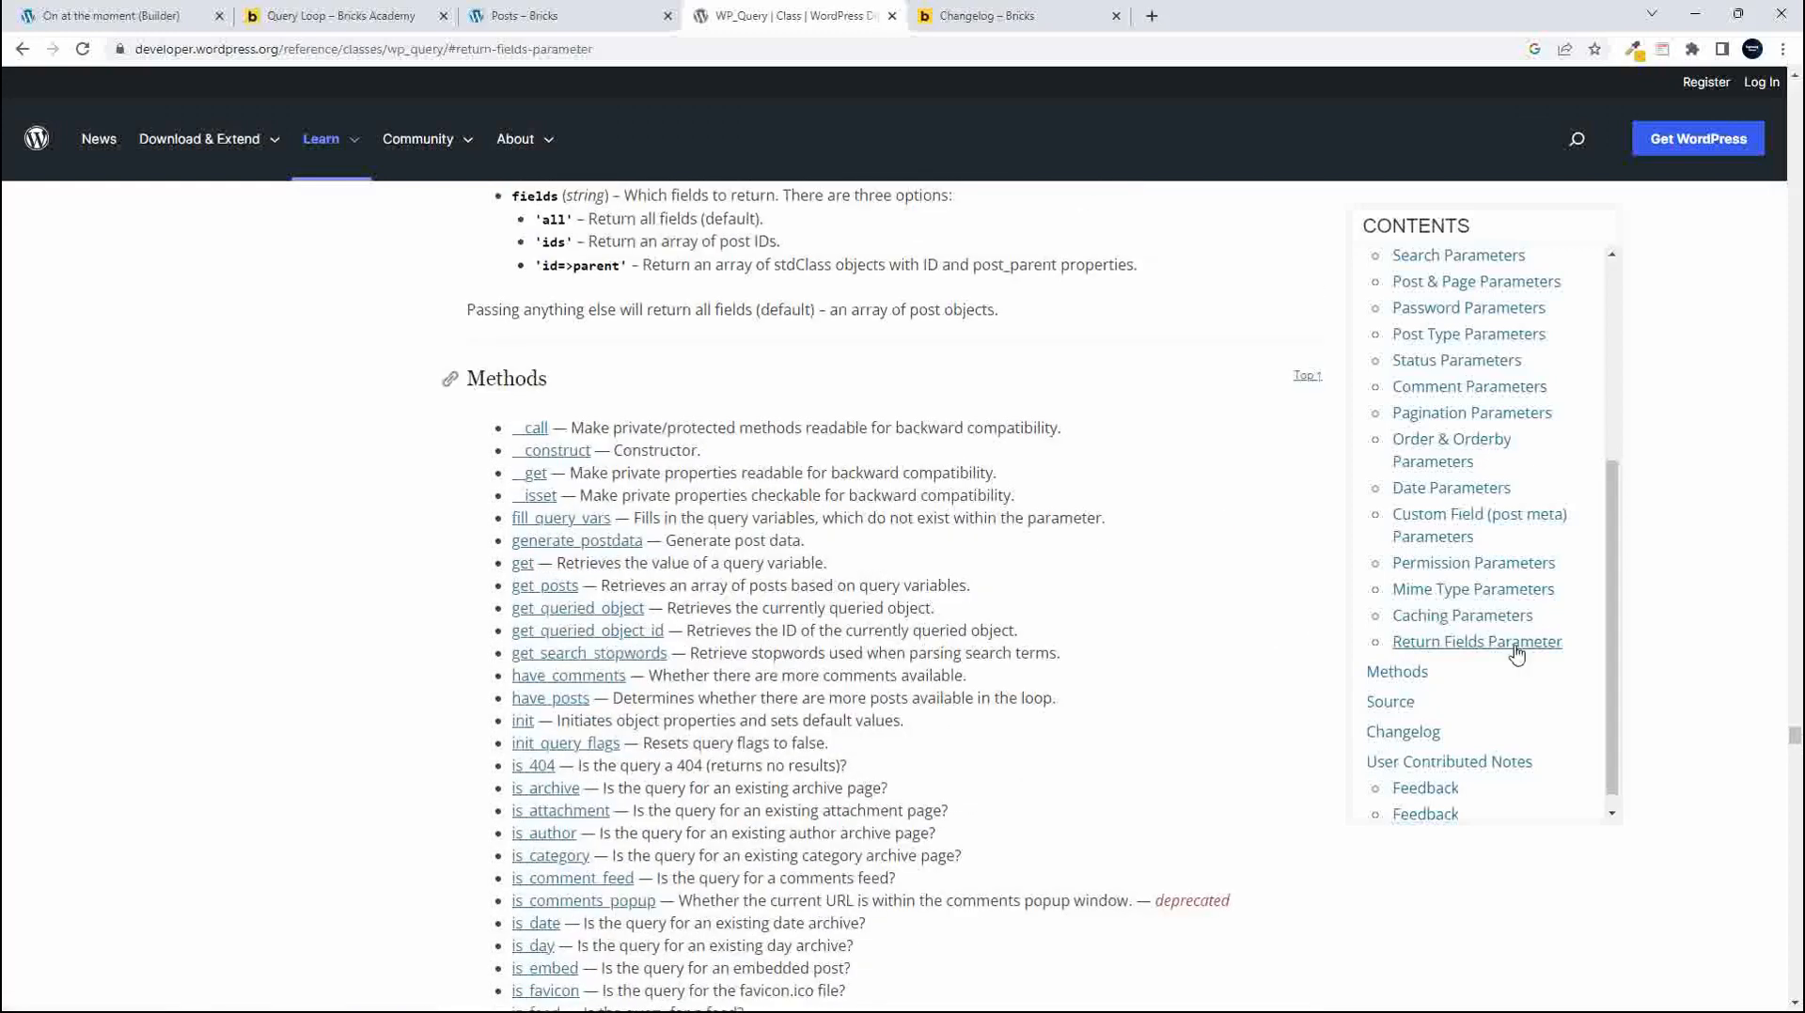
scroll(1514, 649, up, 1)
scroll(1520, 659, up, 1)
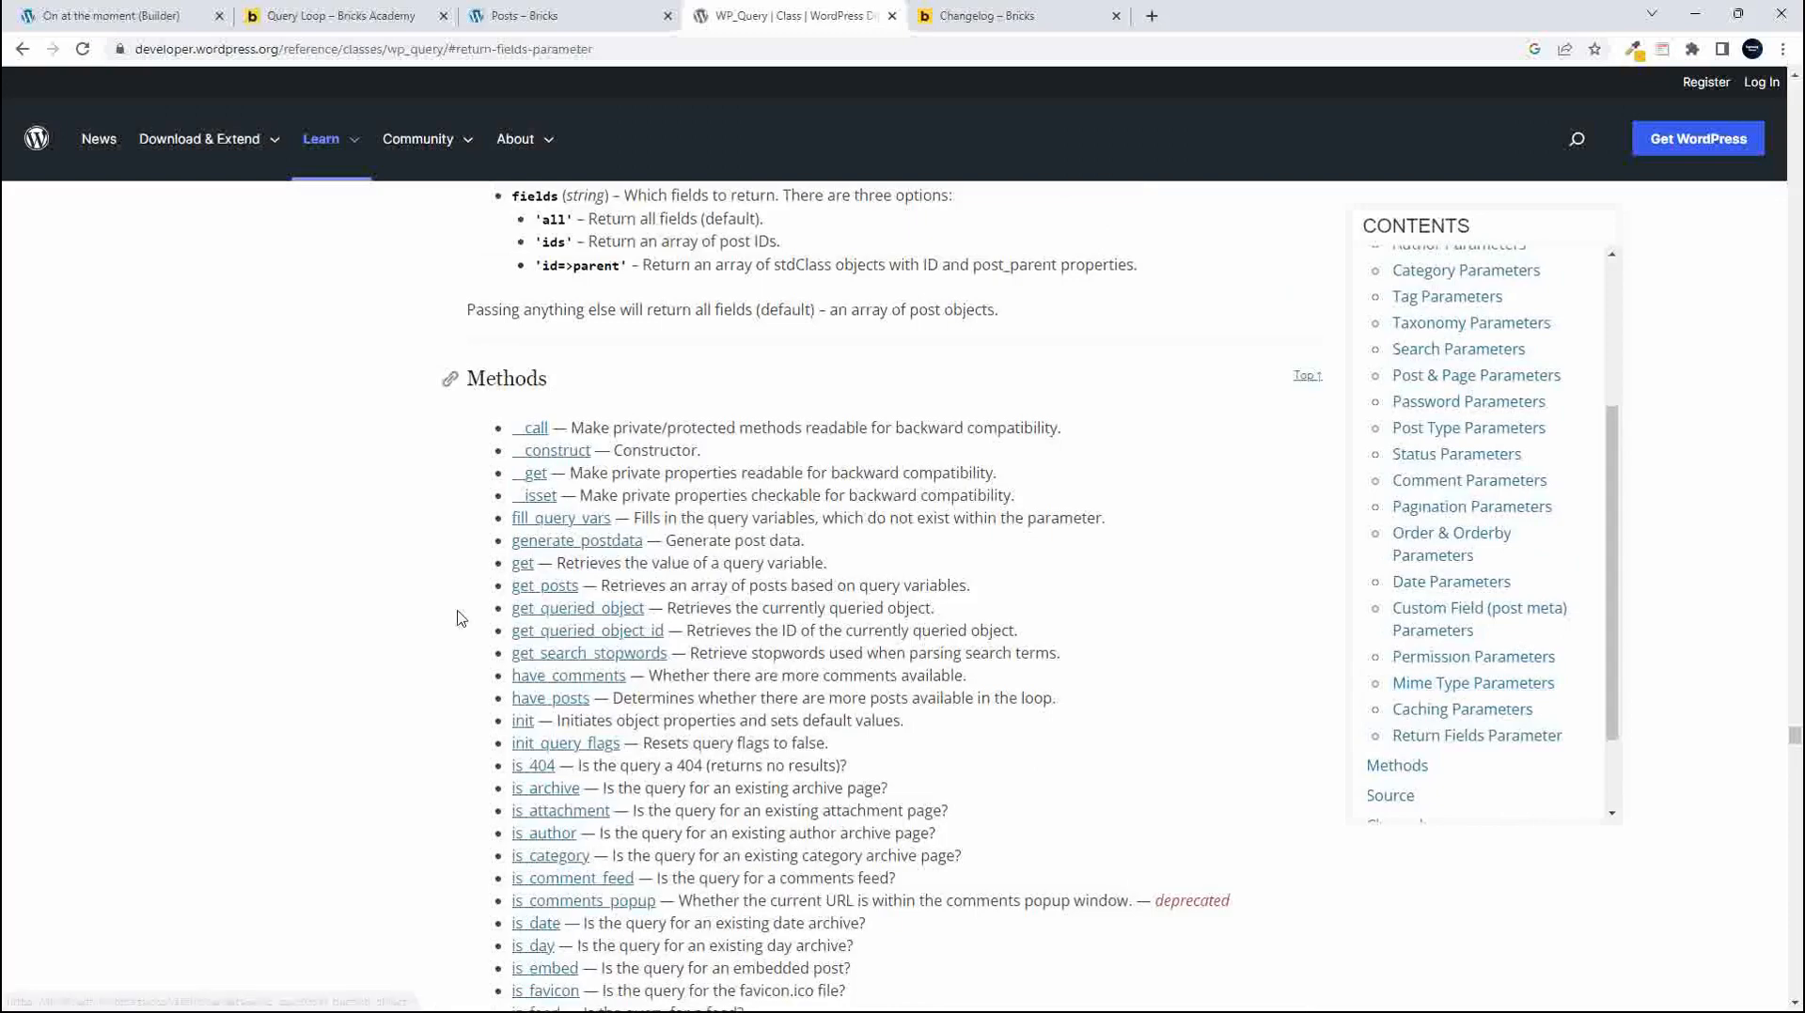
scroll(545, 647, down, 2)
scroll(546, 648, up, 1)
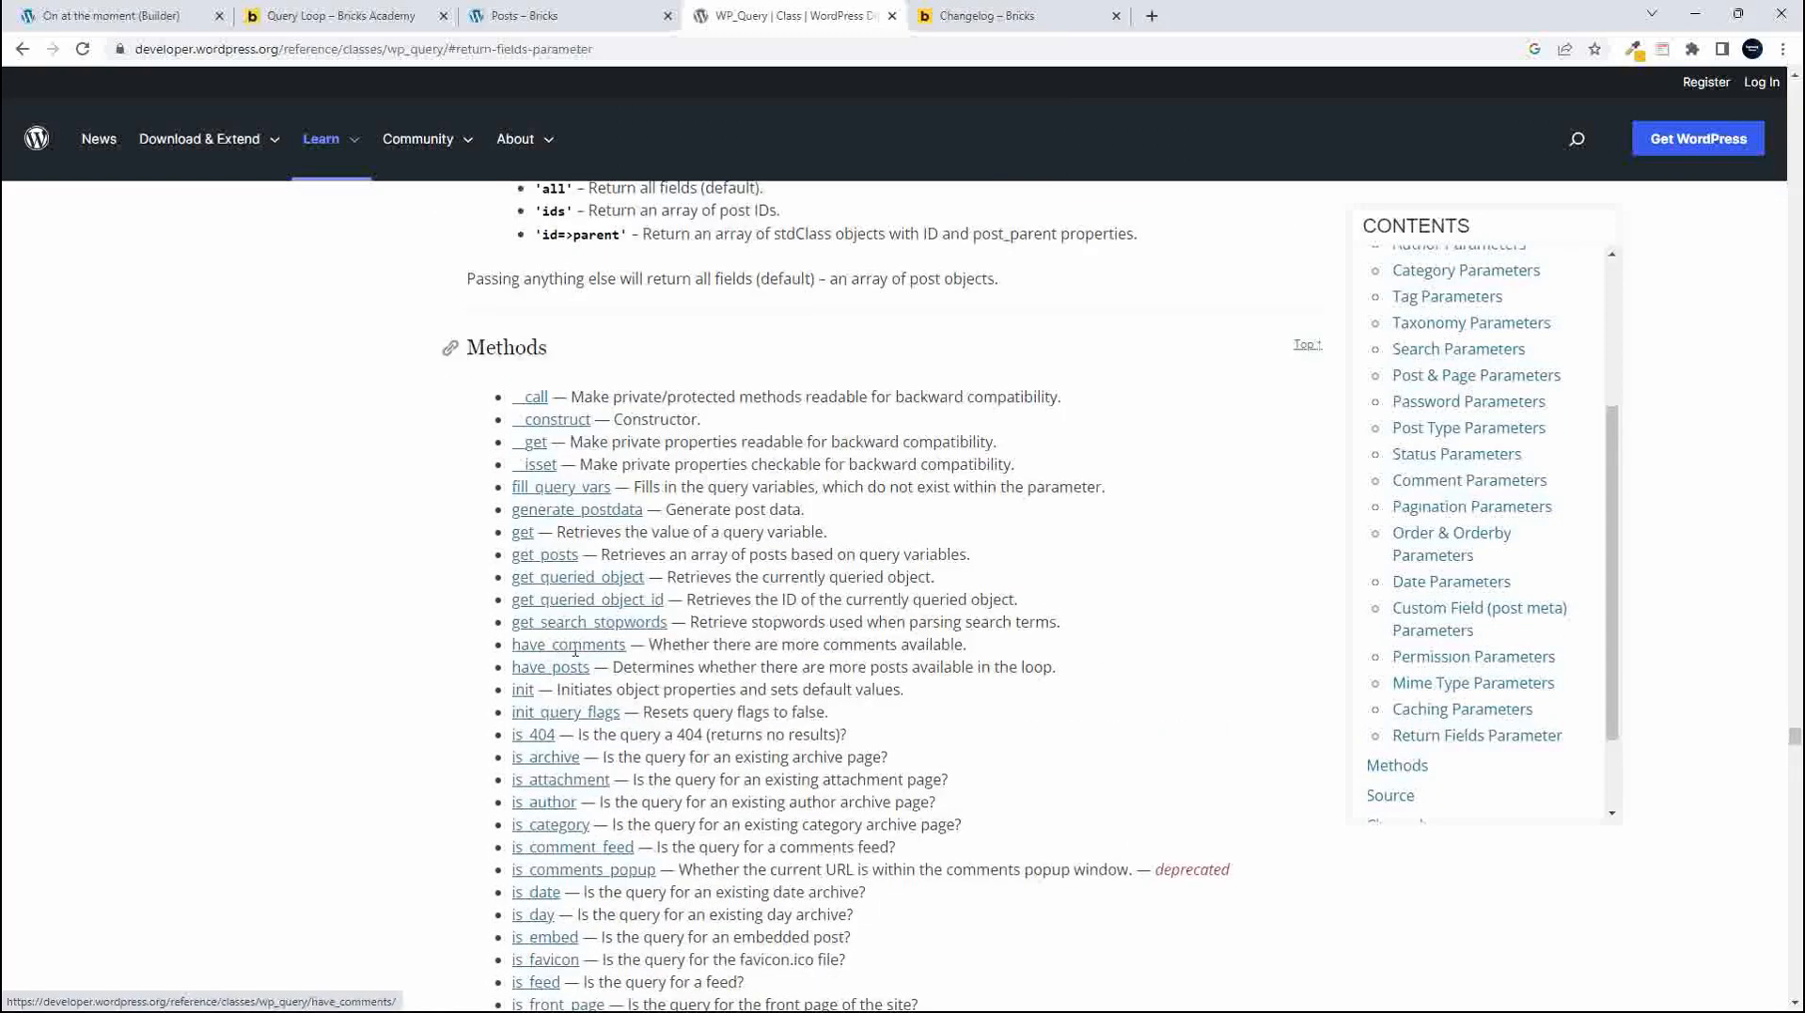
scroll(565, 556, down, 4)
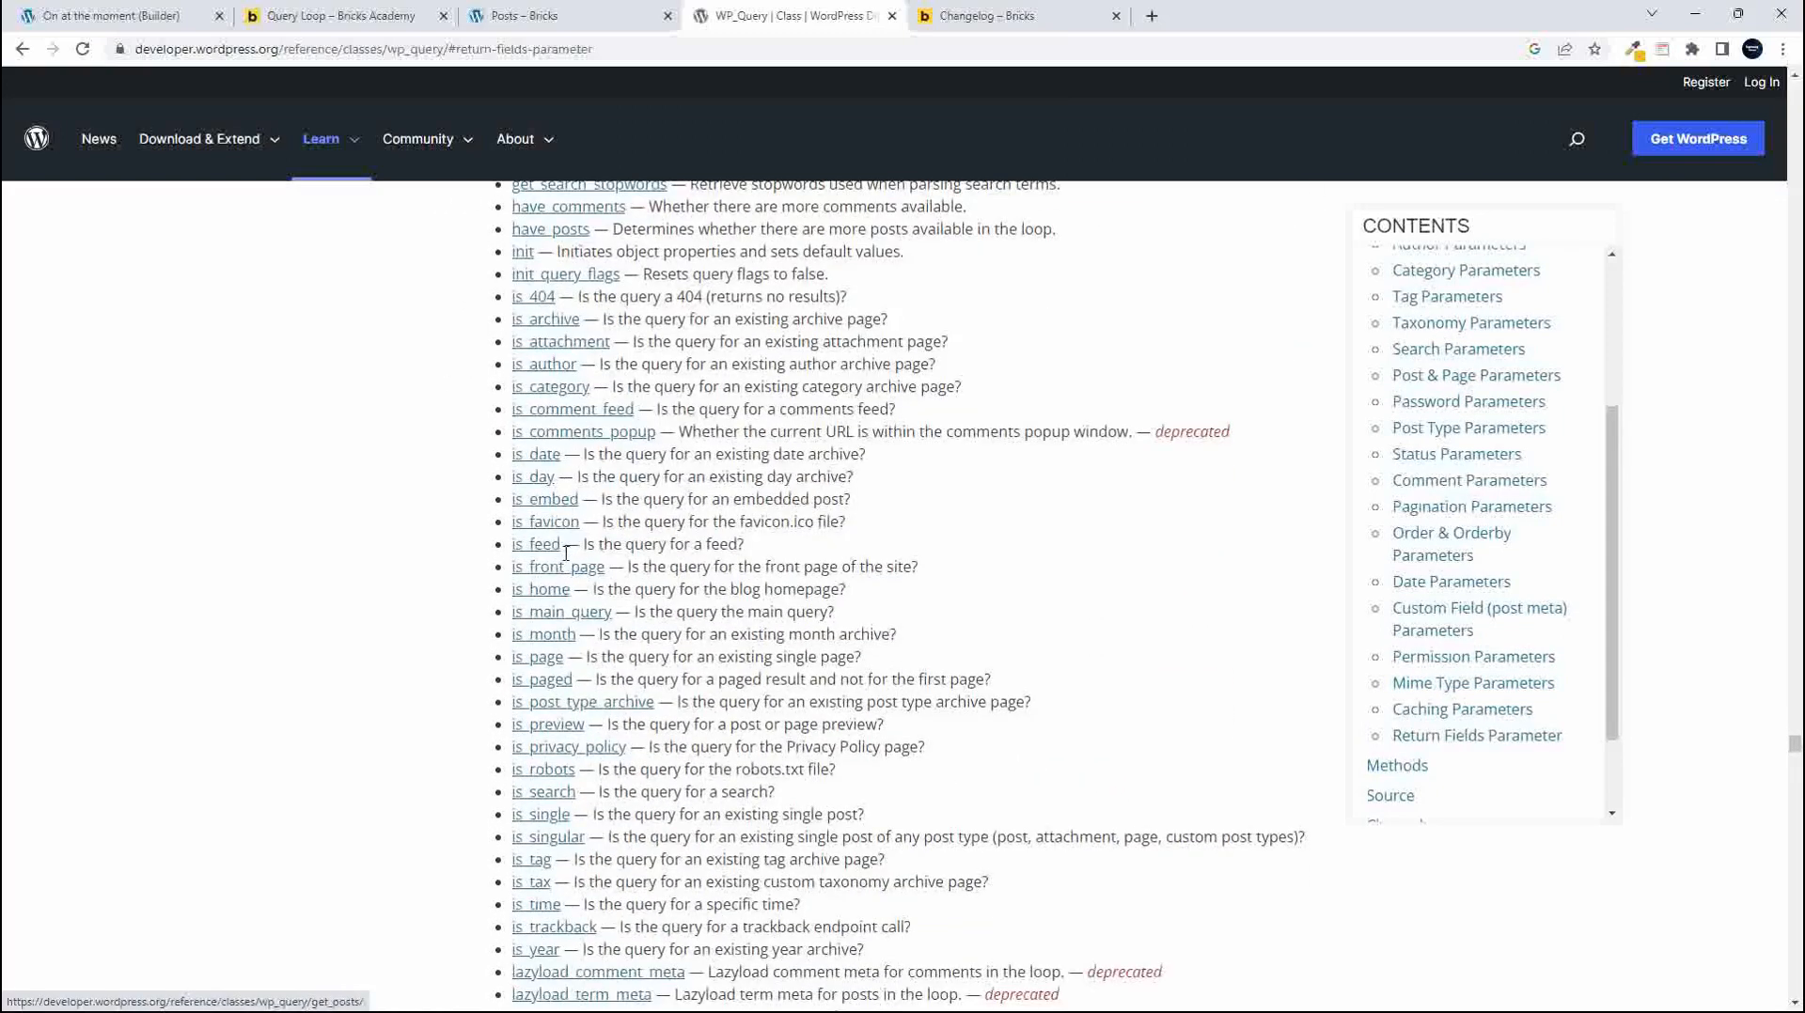
scroll(573, 636, up, 2)
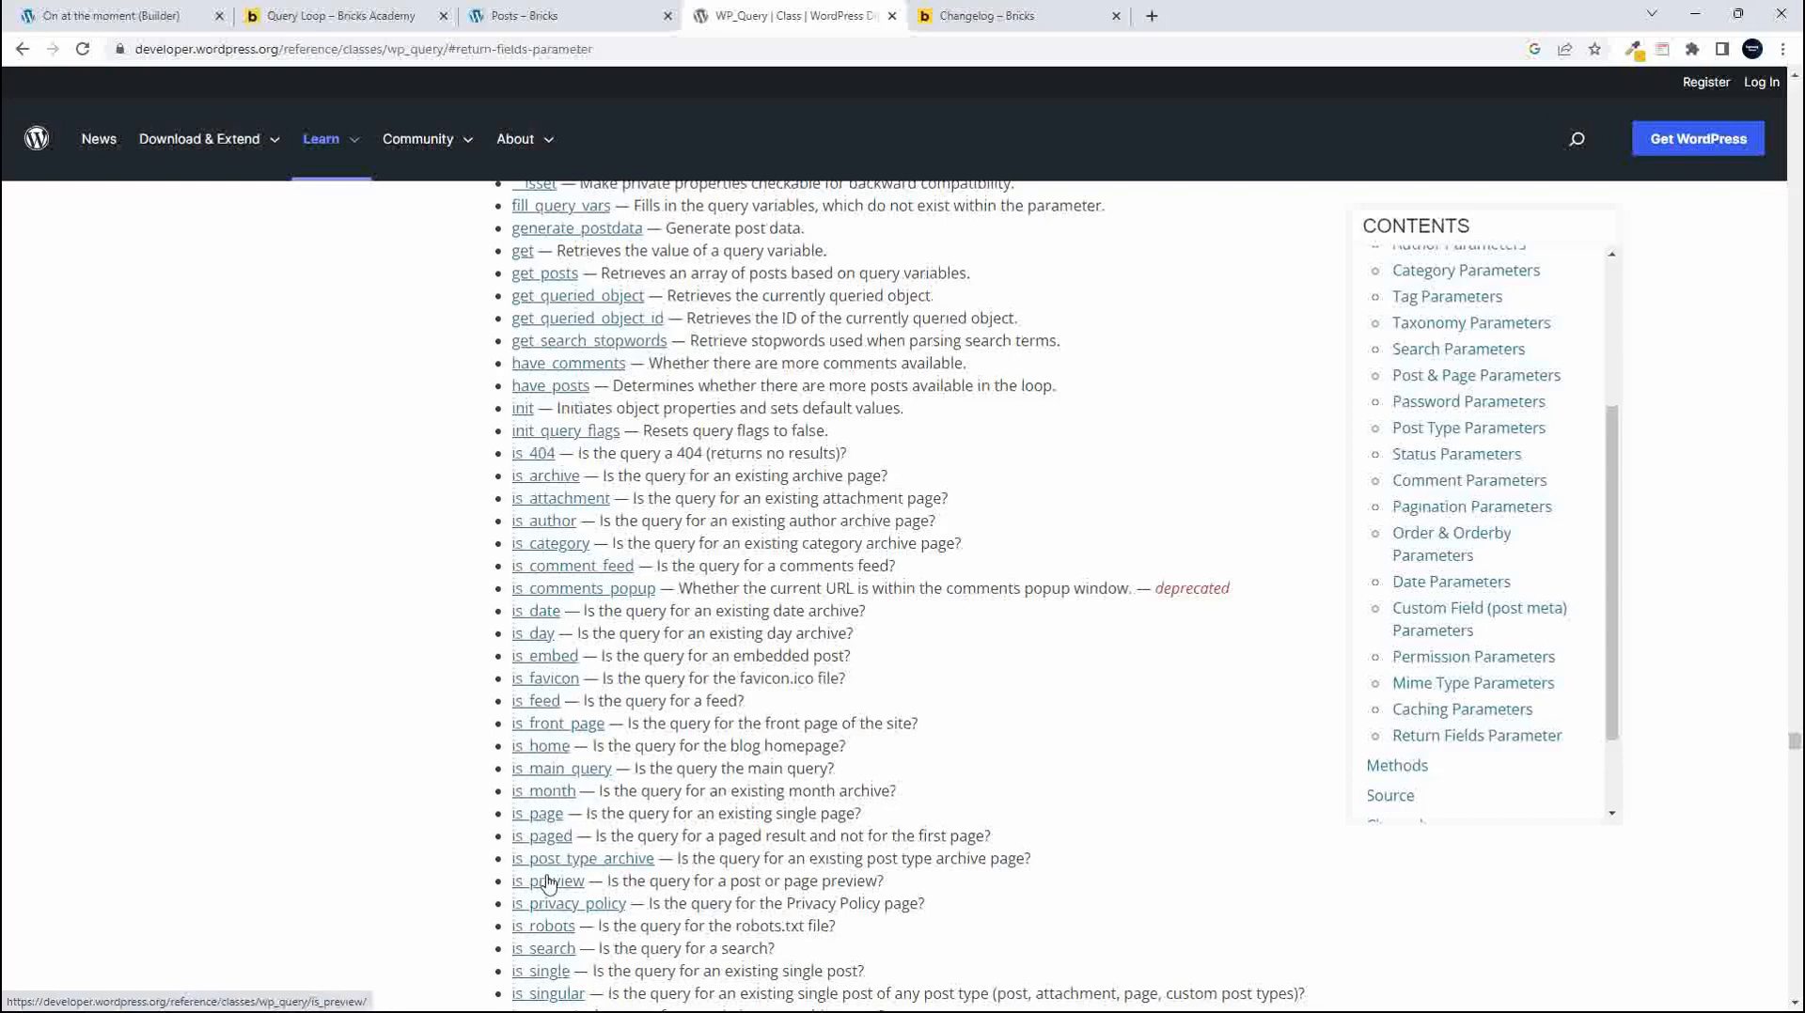
scroll(602, 870, up, 5)
scroll(602, 867, down, 3)
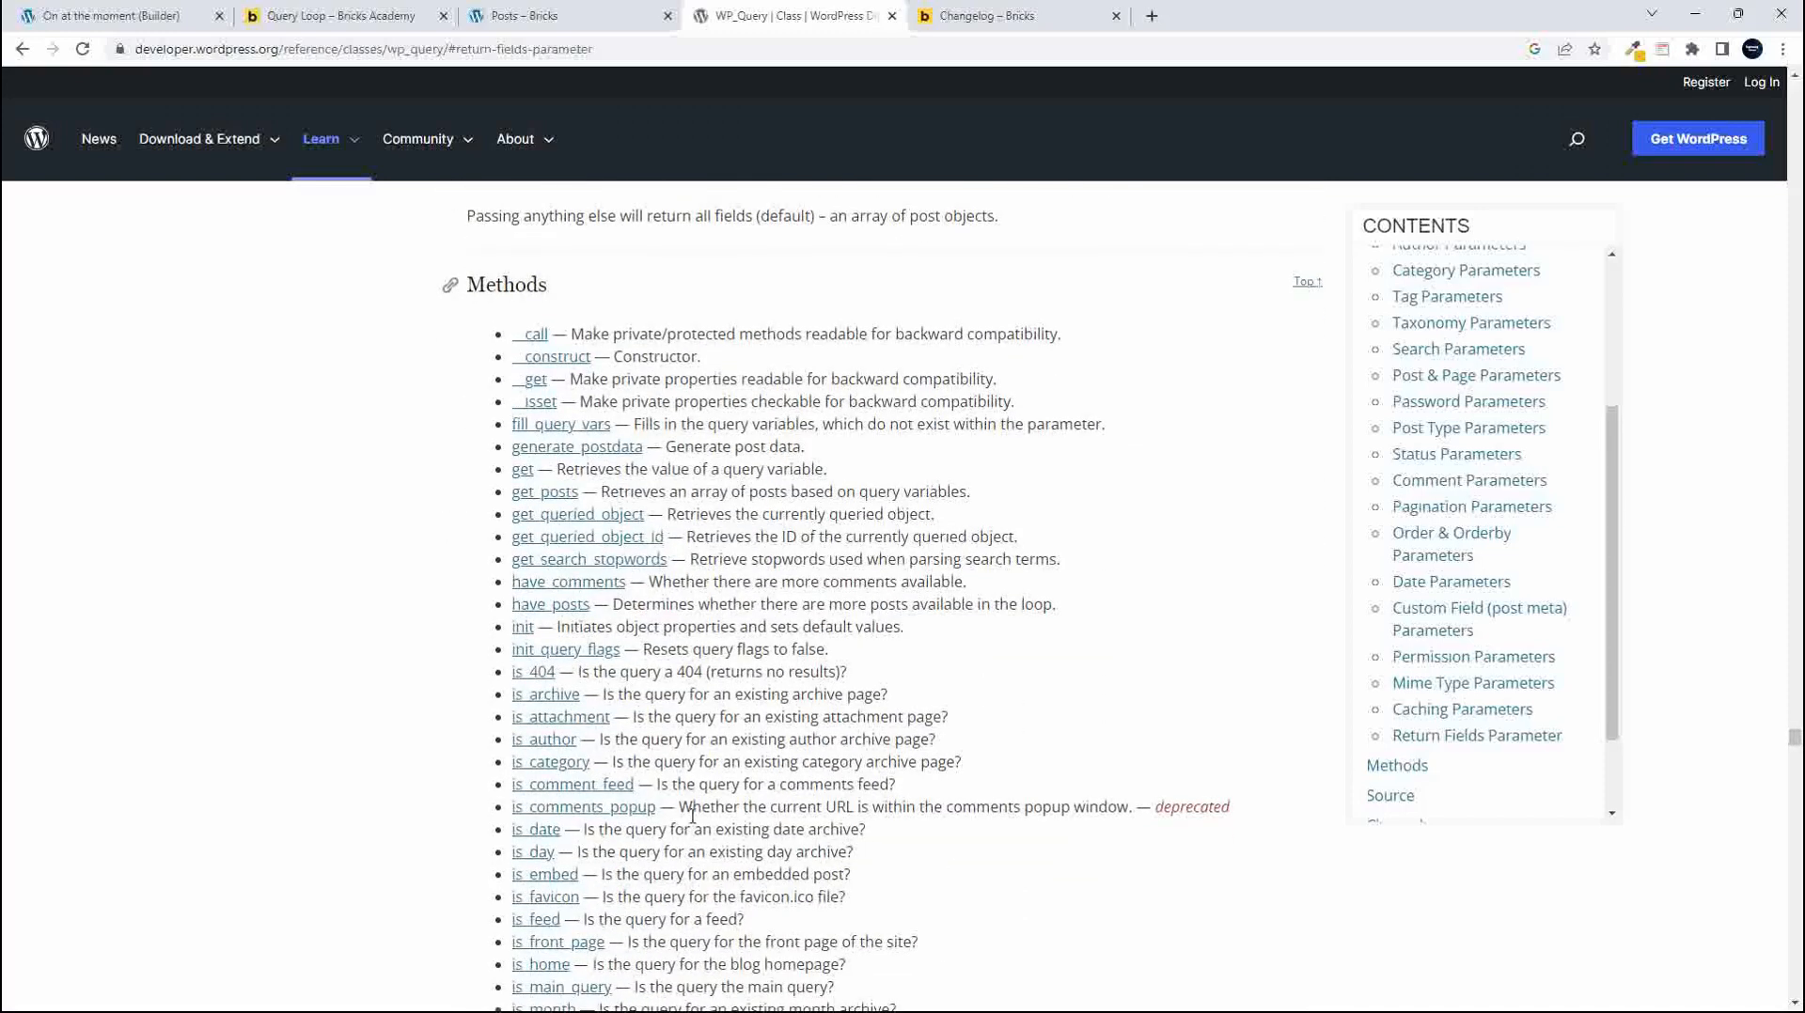
Review the reference's parameter sections from Author through Category, Tag and Taxonomy to Search Parameters
scroll(693, 822, up, 5)
scroll(694, 822, up, 12)
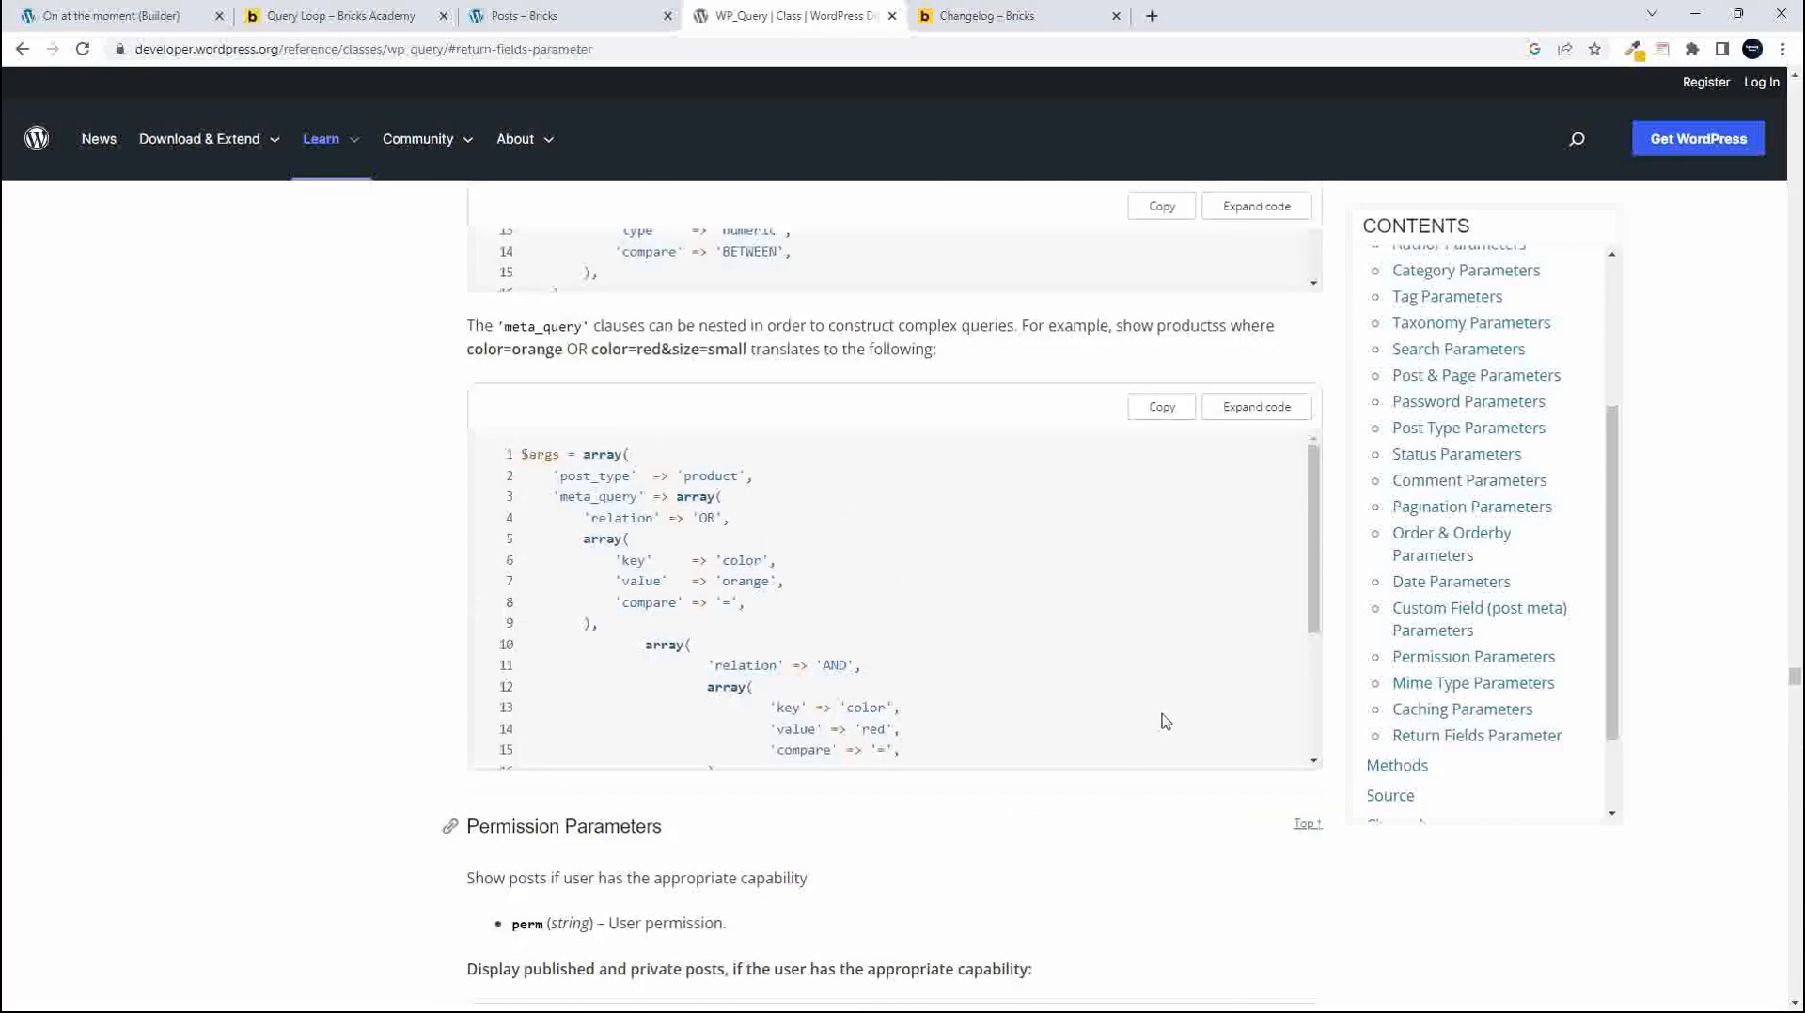
scroll(1458, 616, up, 5)
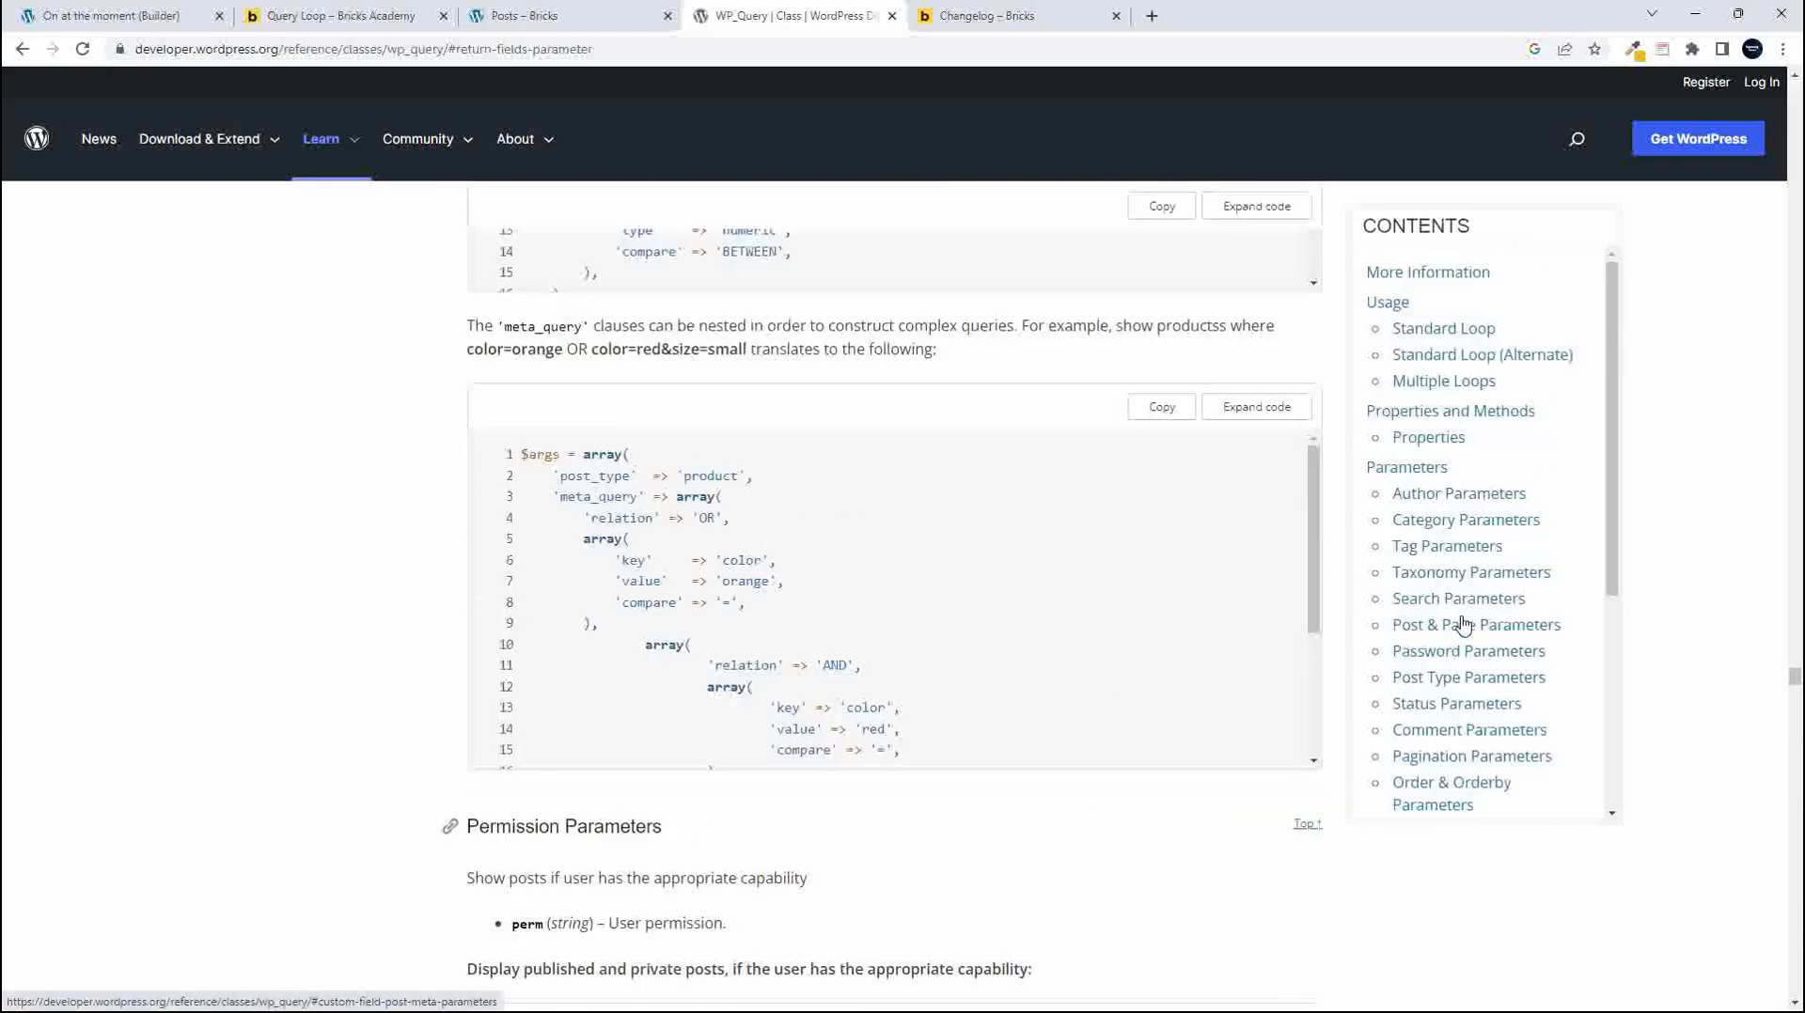
scroll(1123, 532, up, 10)
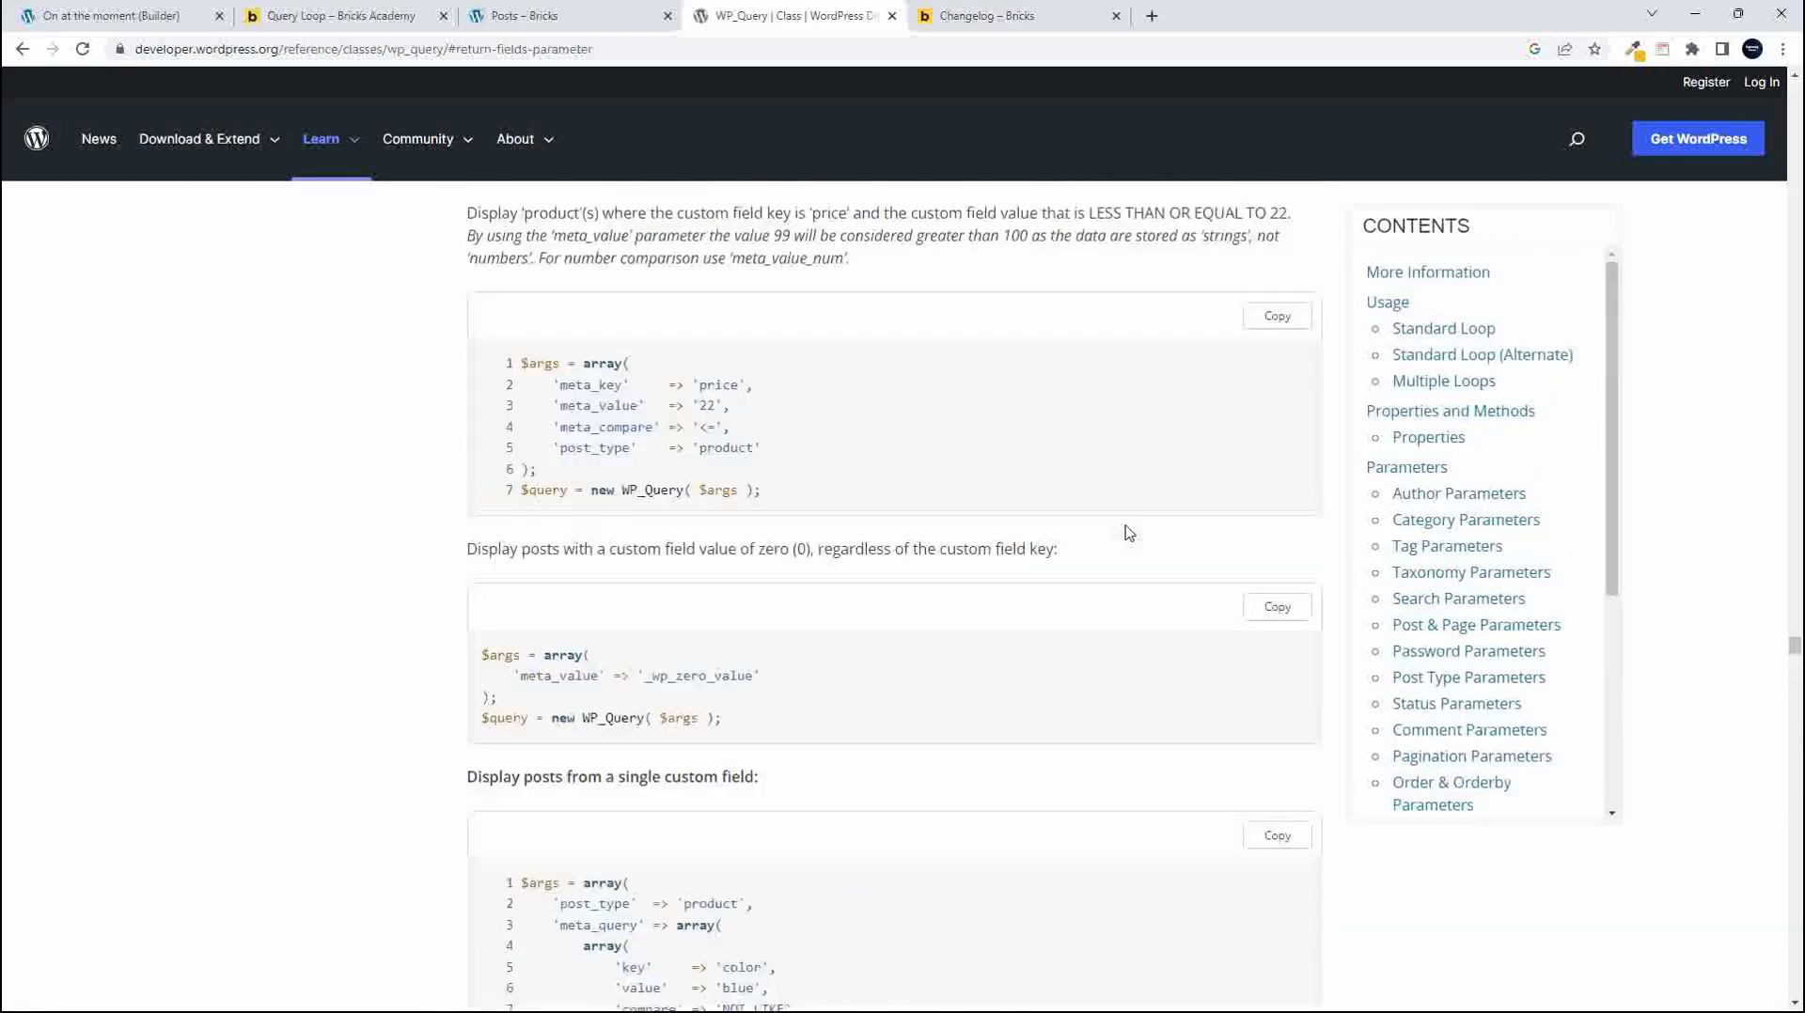
click(1448, 501)
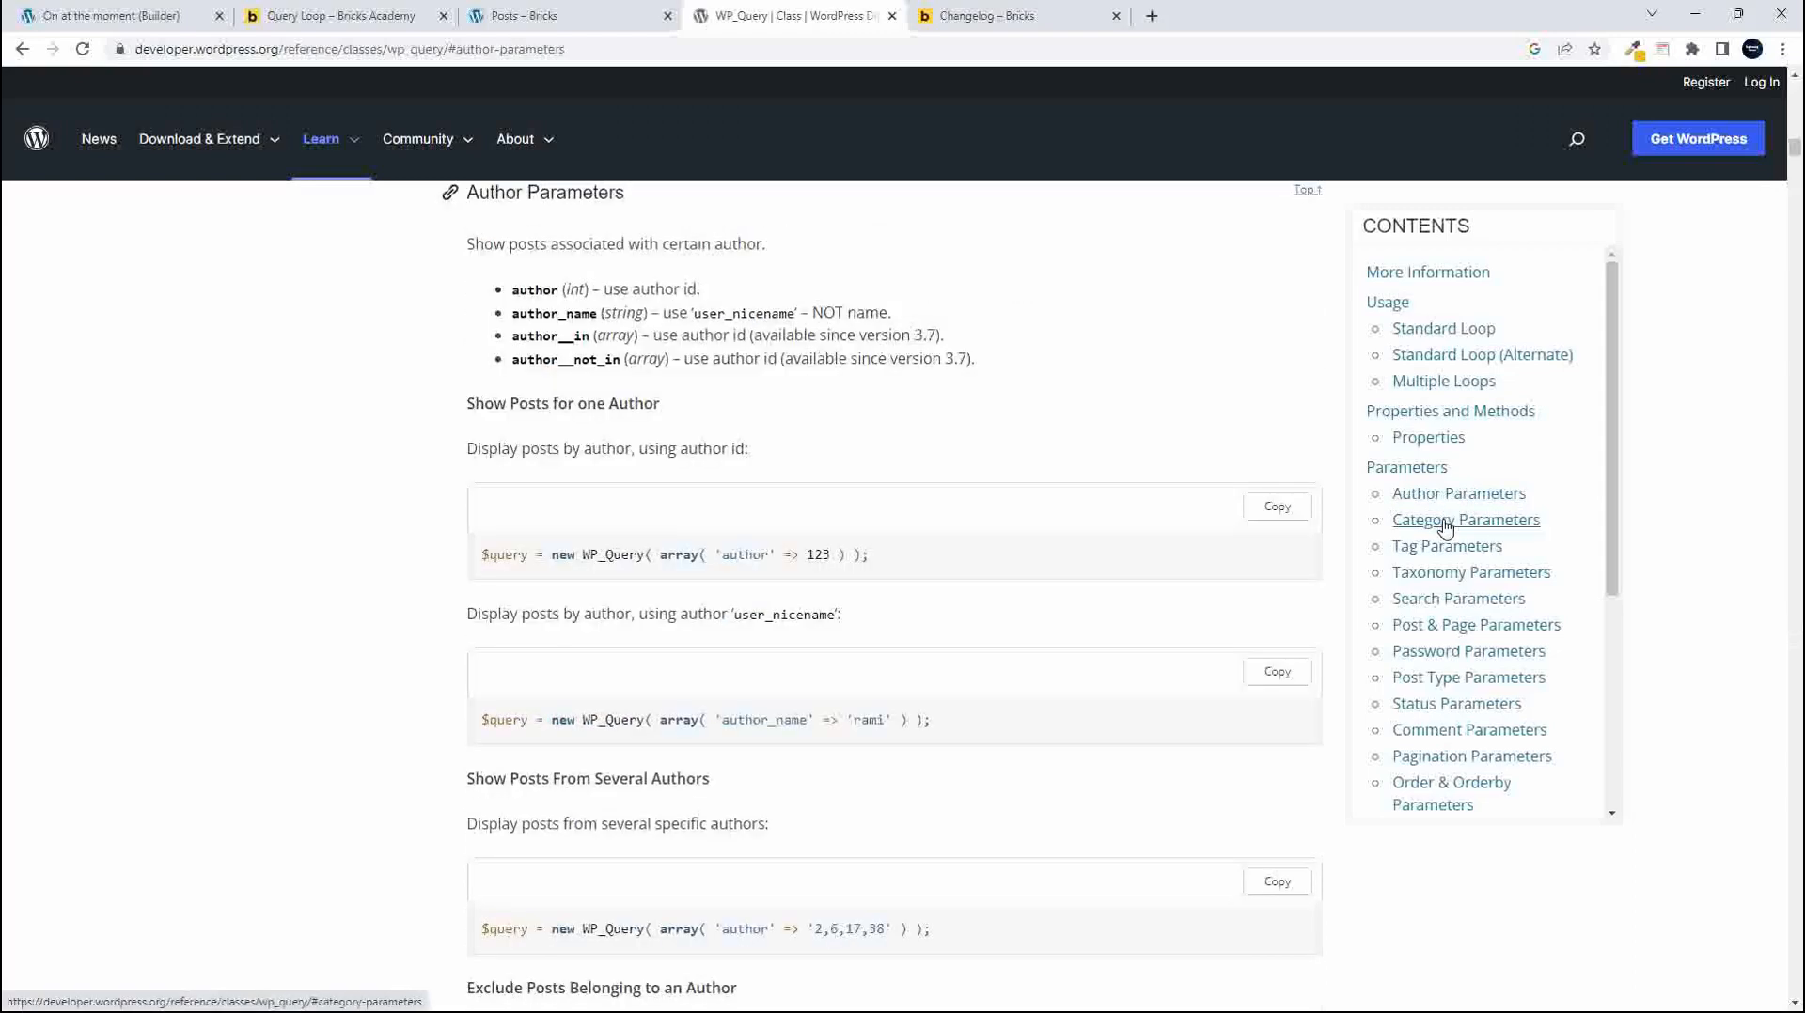
click(1445, 528)
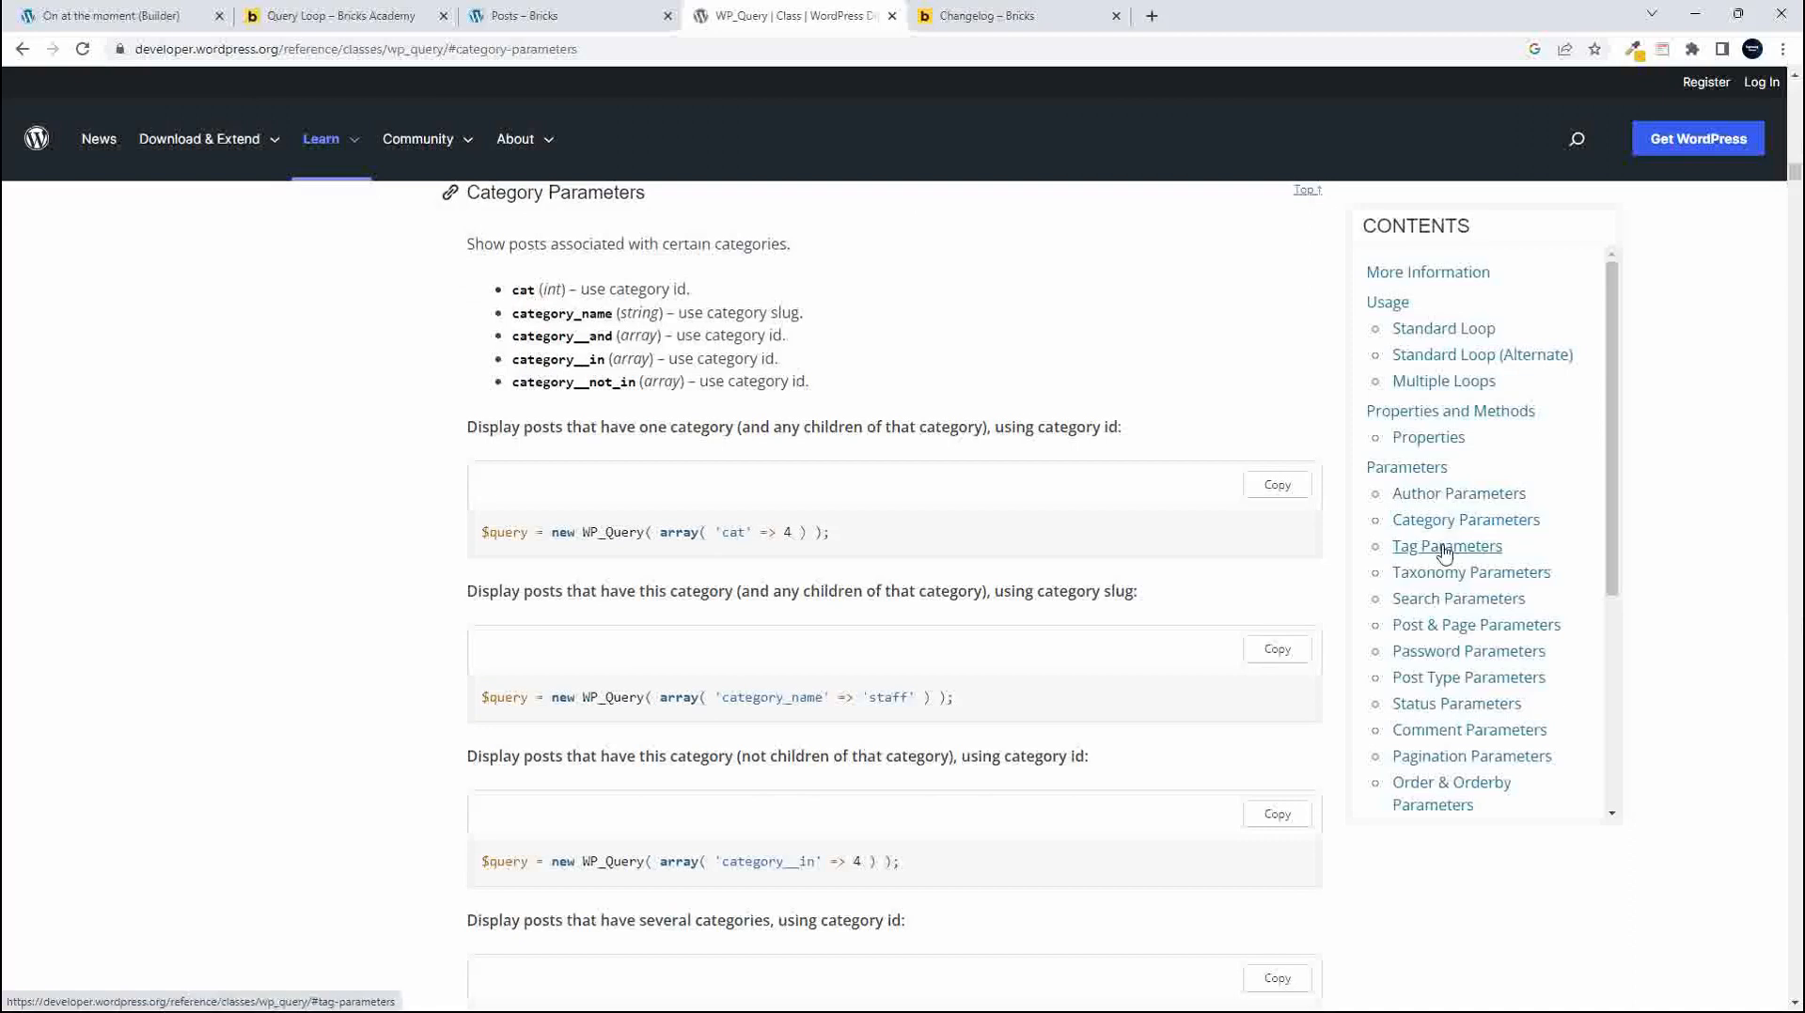
click(1444, 548)
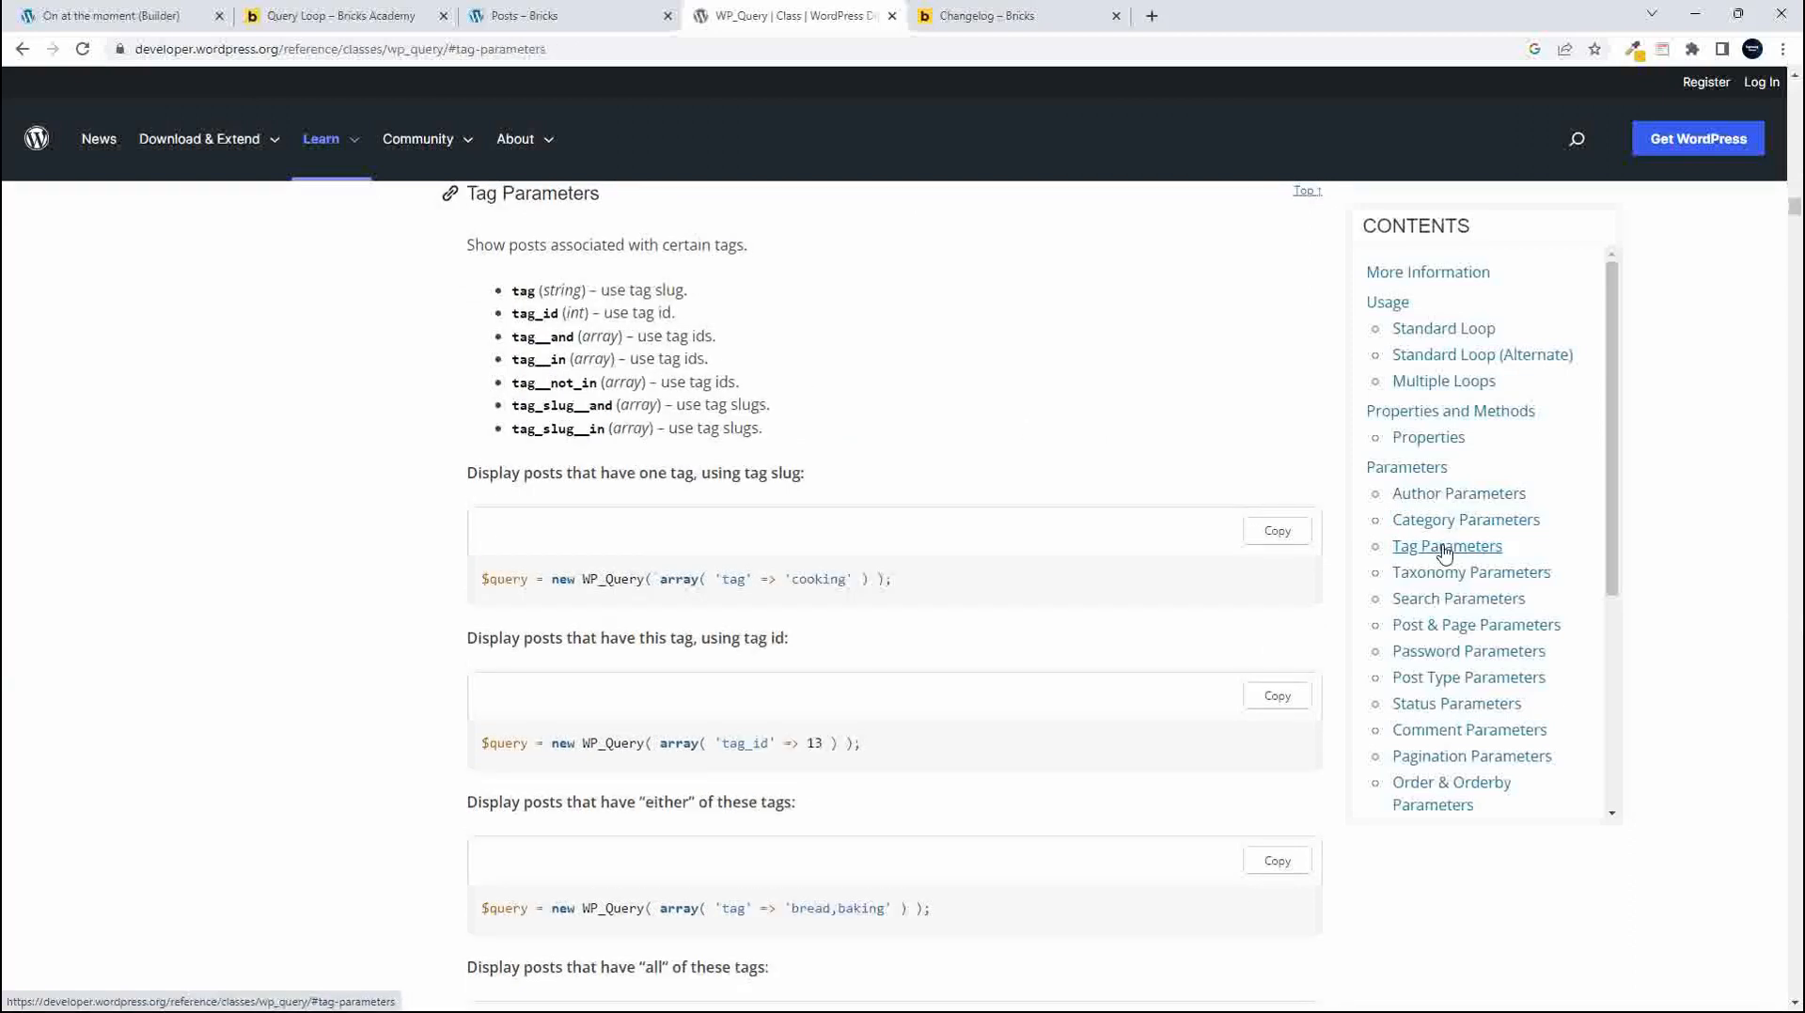
click(1470, 575)
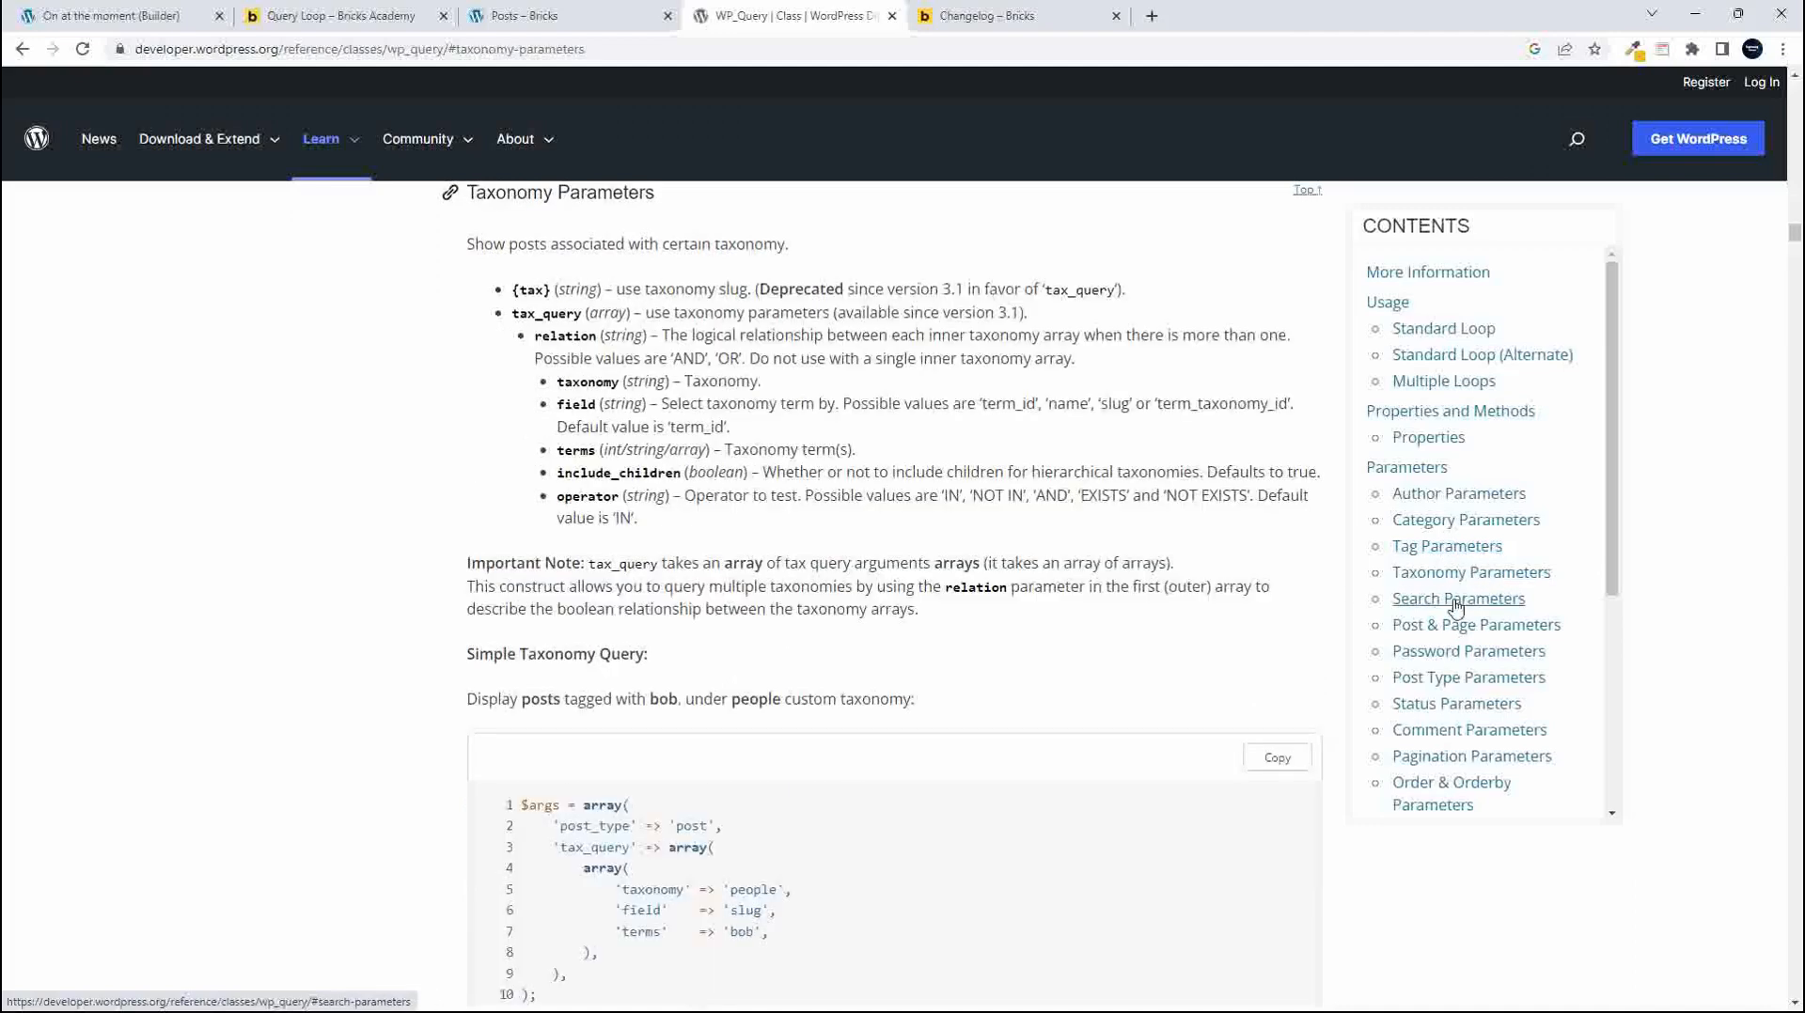
click(1444, 606)
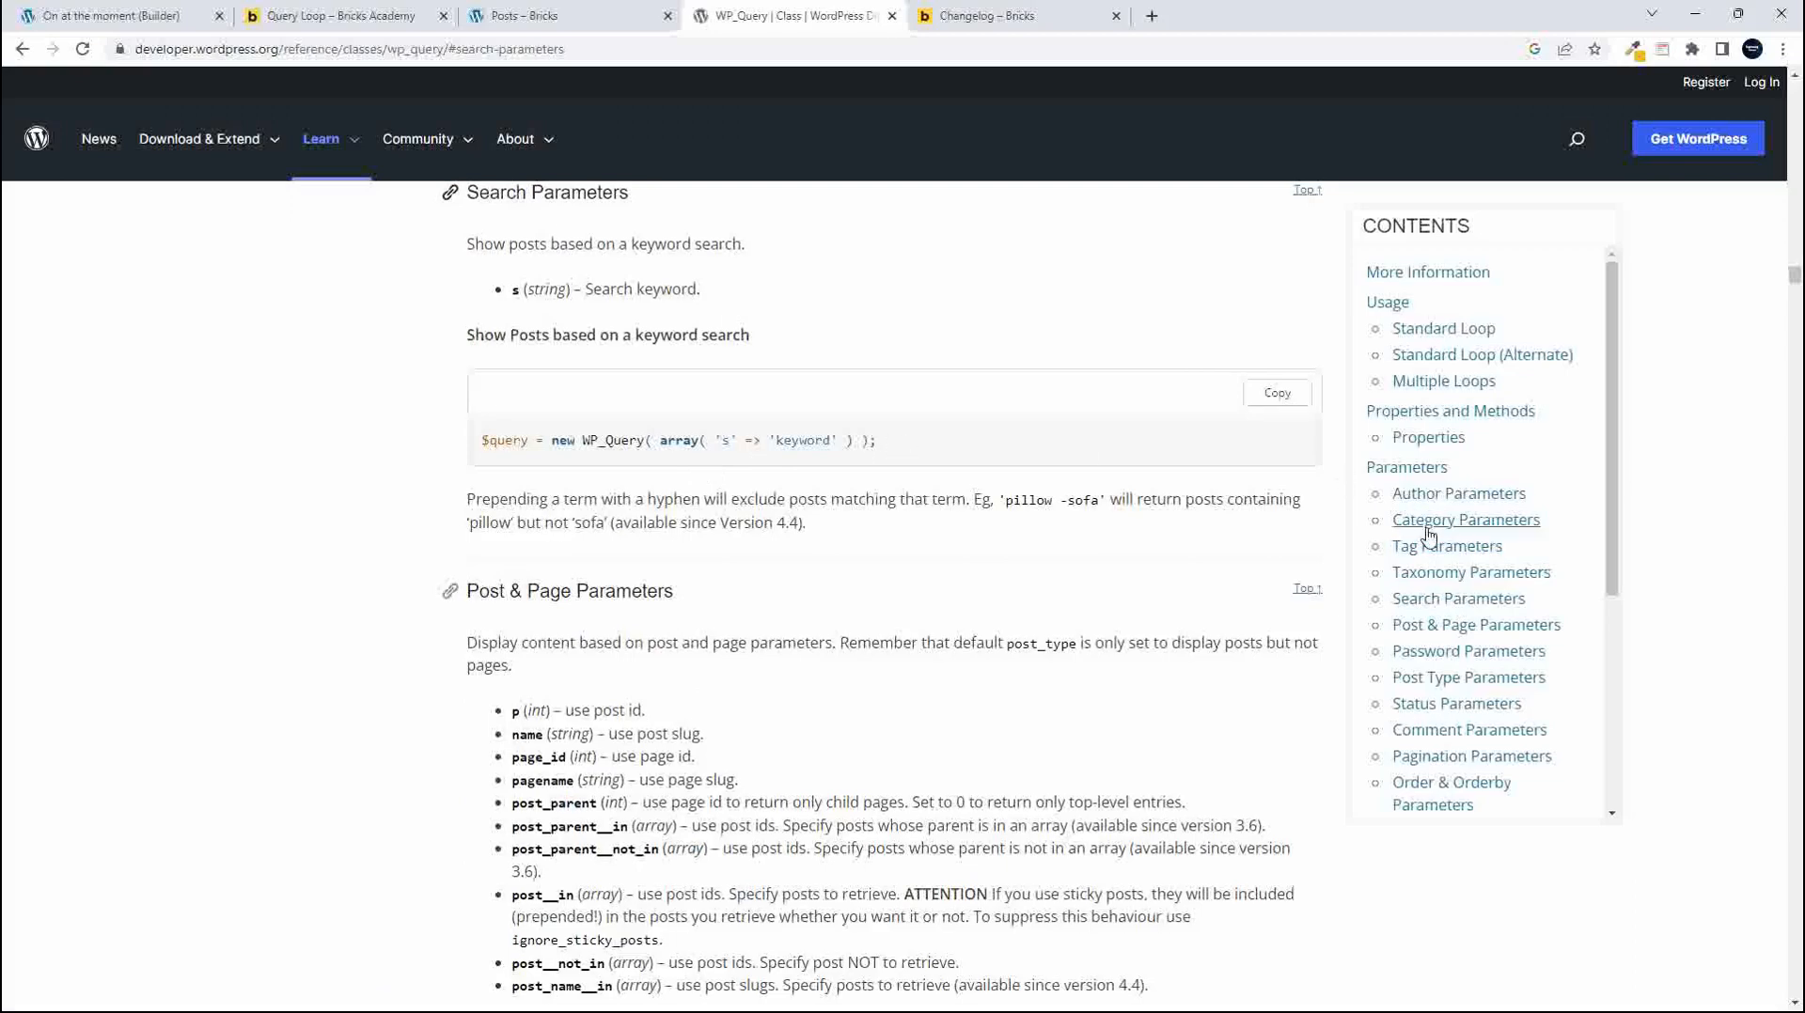
Examine the Post & Page, Password and Post Type Parameters sections of the WP_Query reference
click(1435, 633)
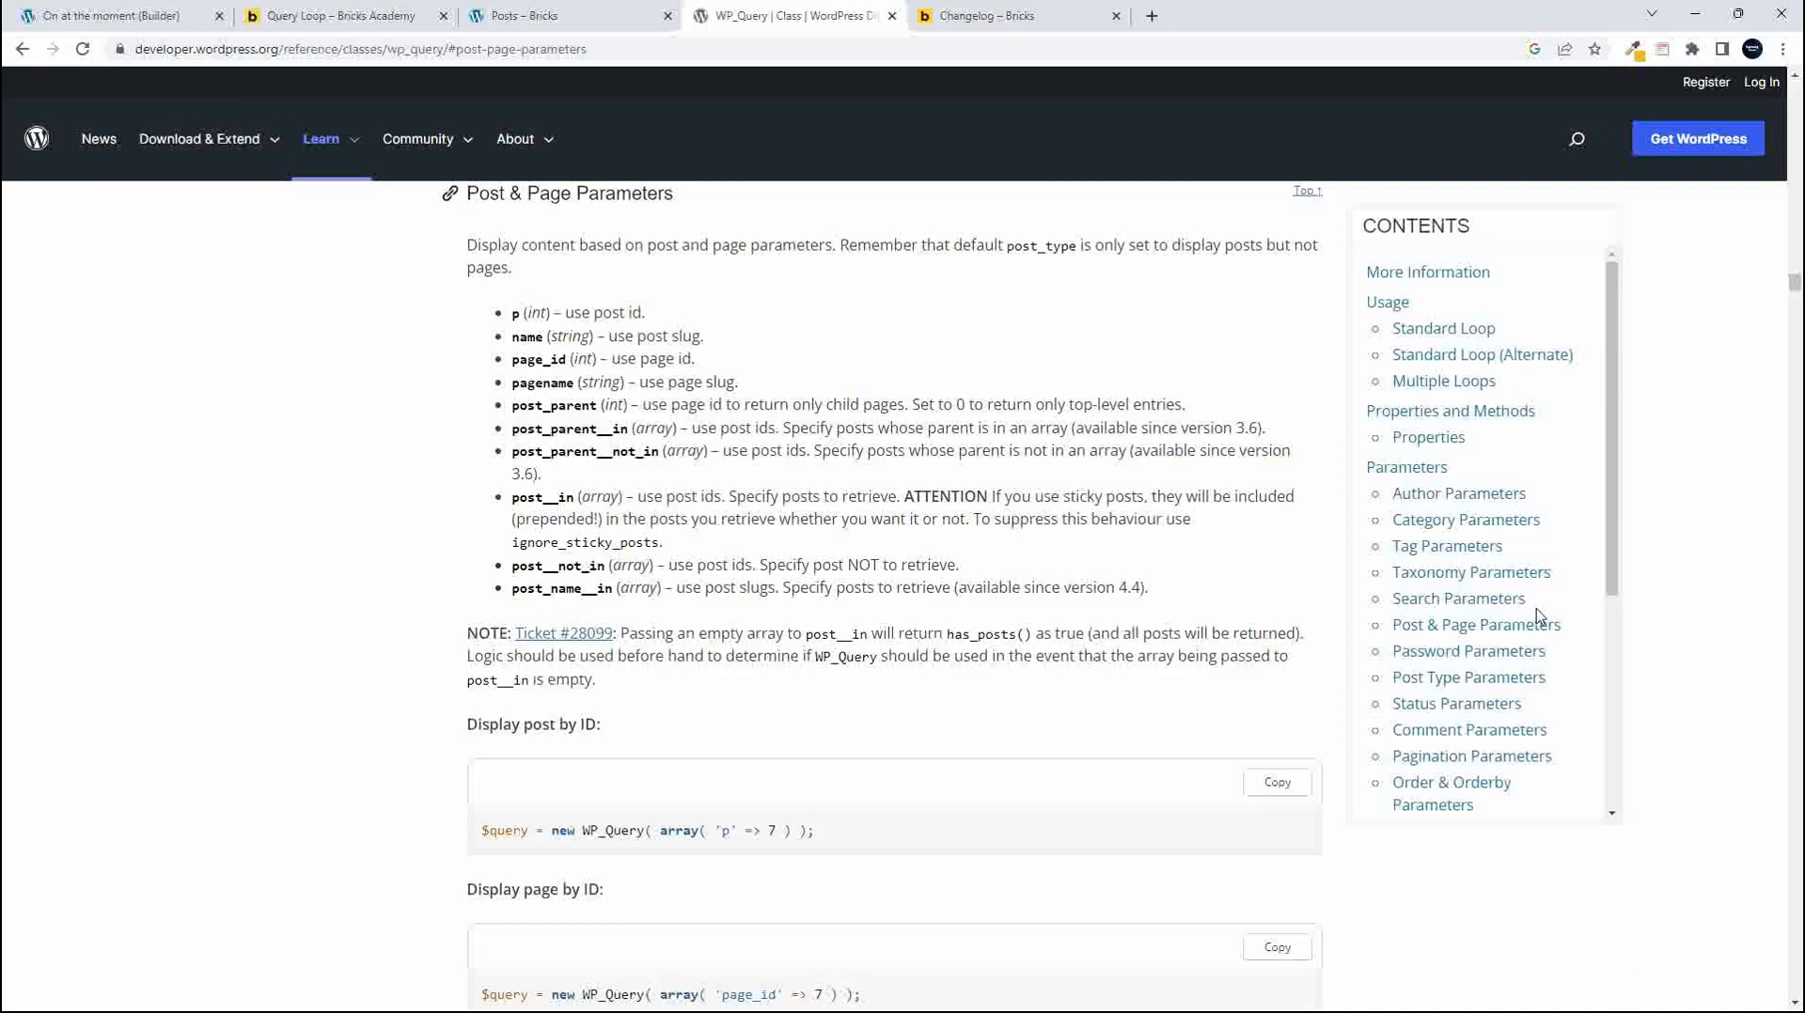
click(1431, 662)
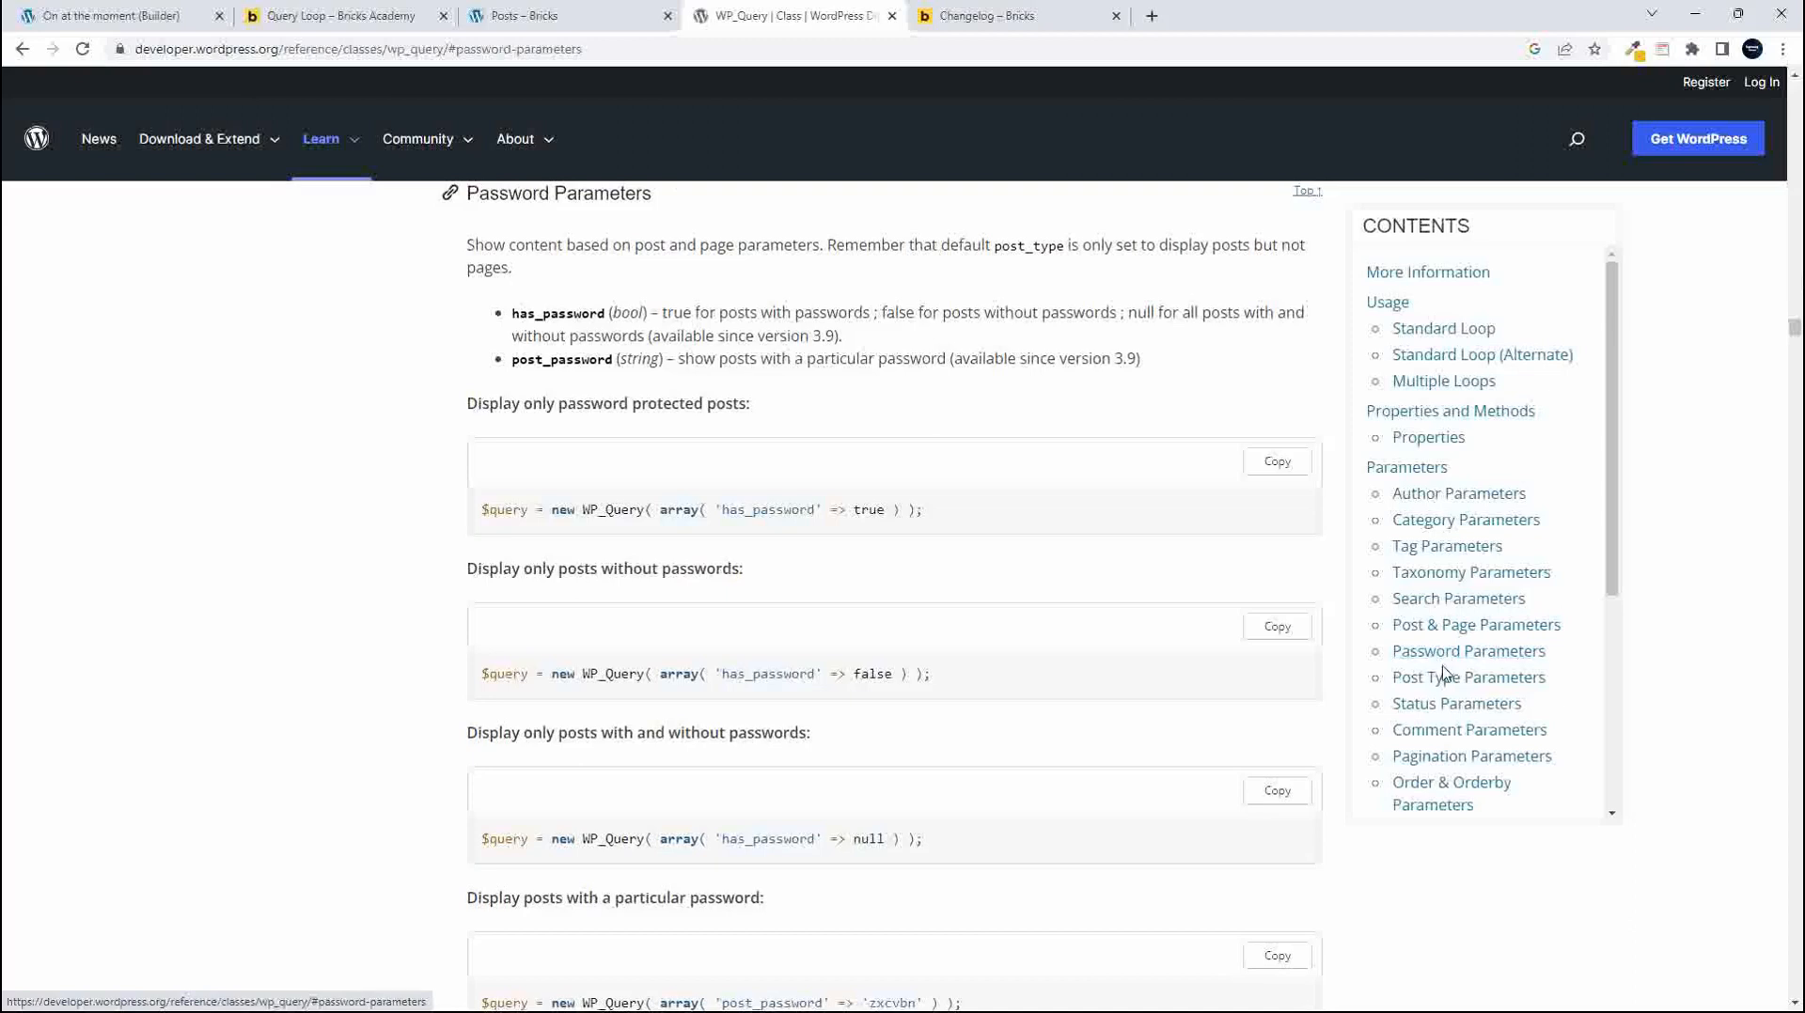
click(1437, 683)
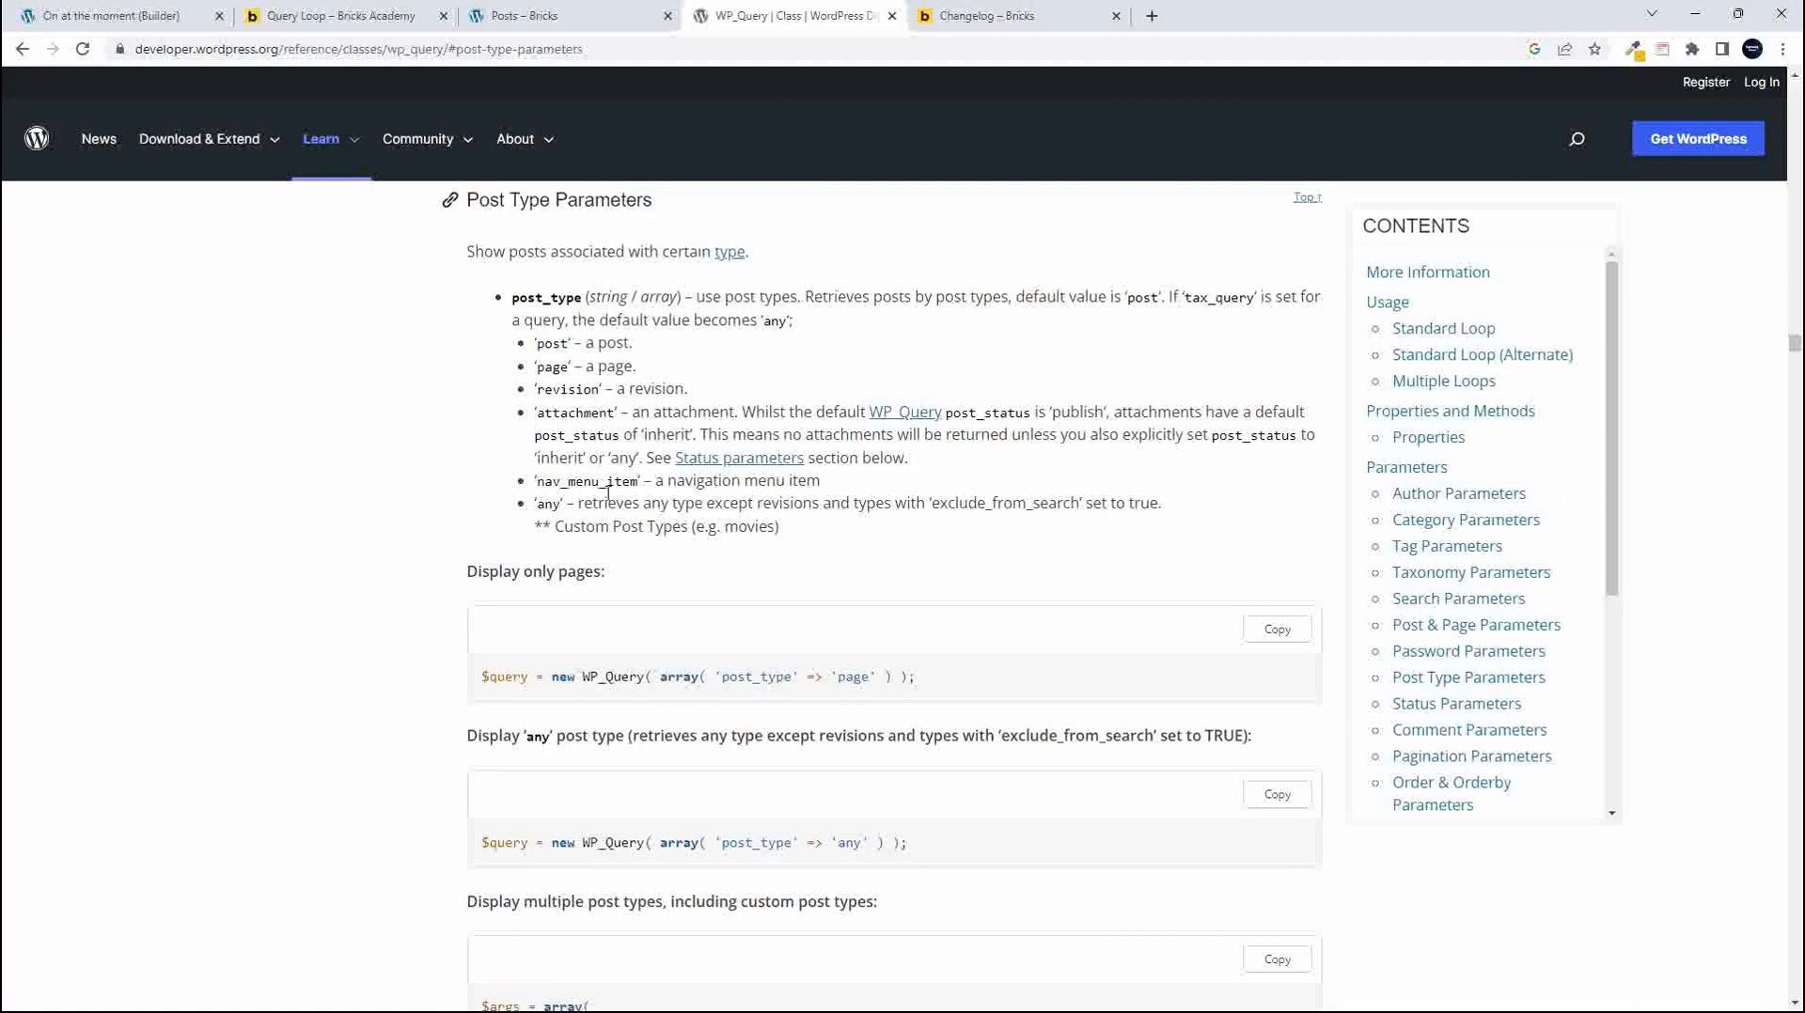
scroll(613, 487, up, 1)
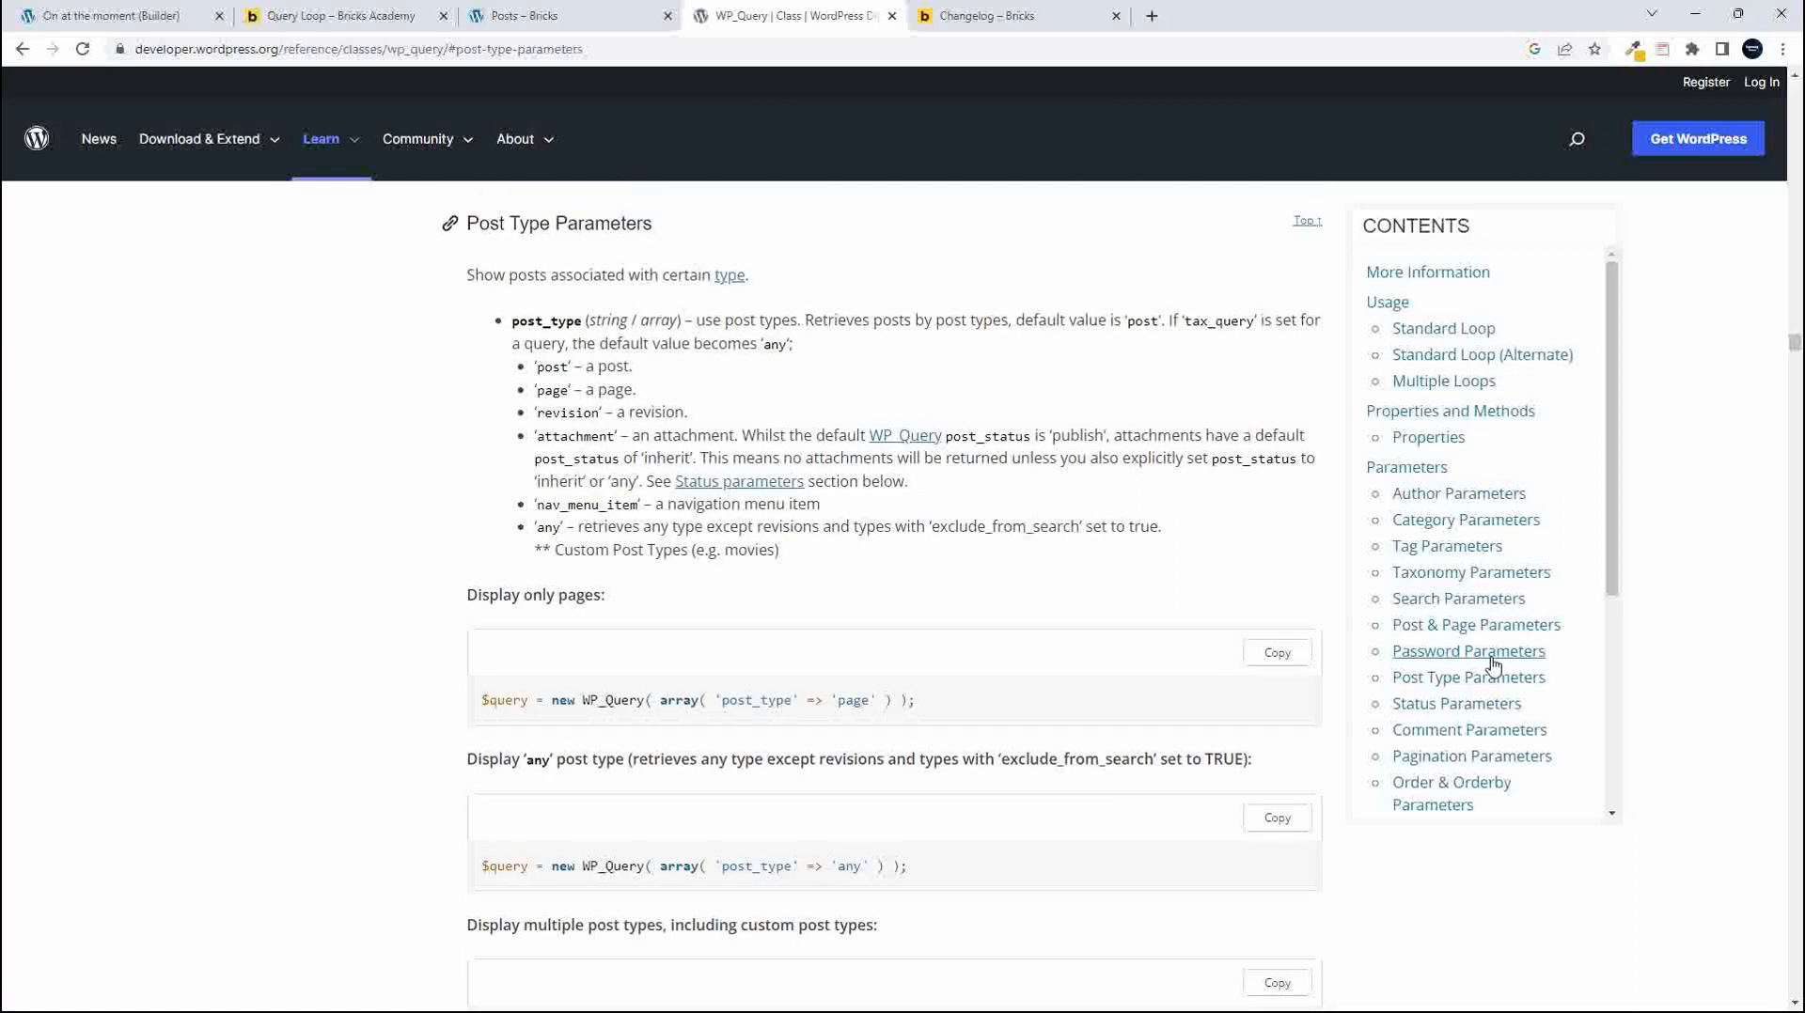
scroll(1495, 656, down, 1)
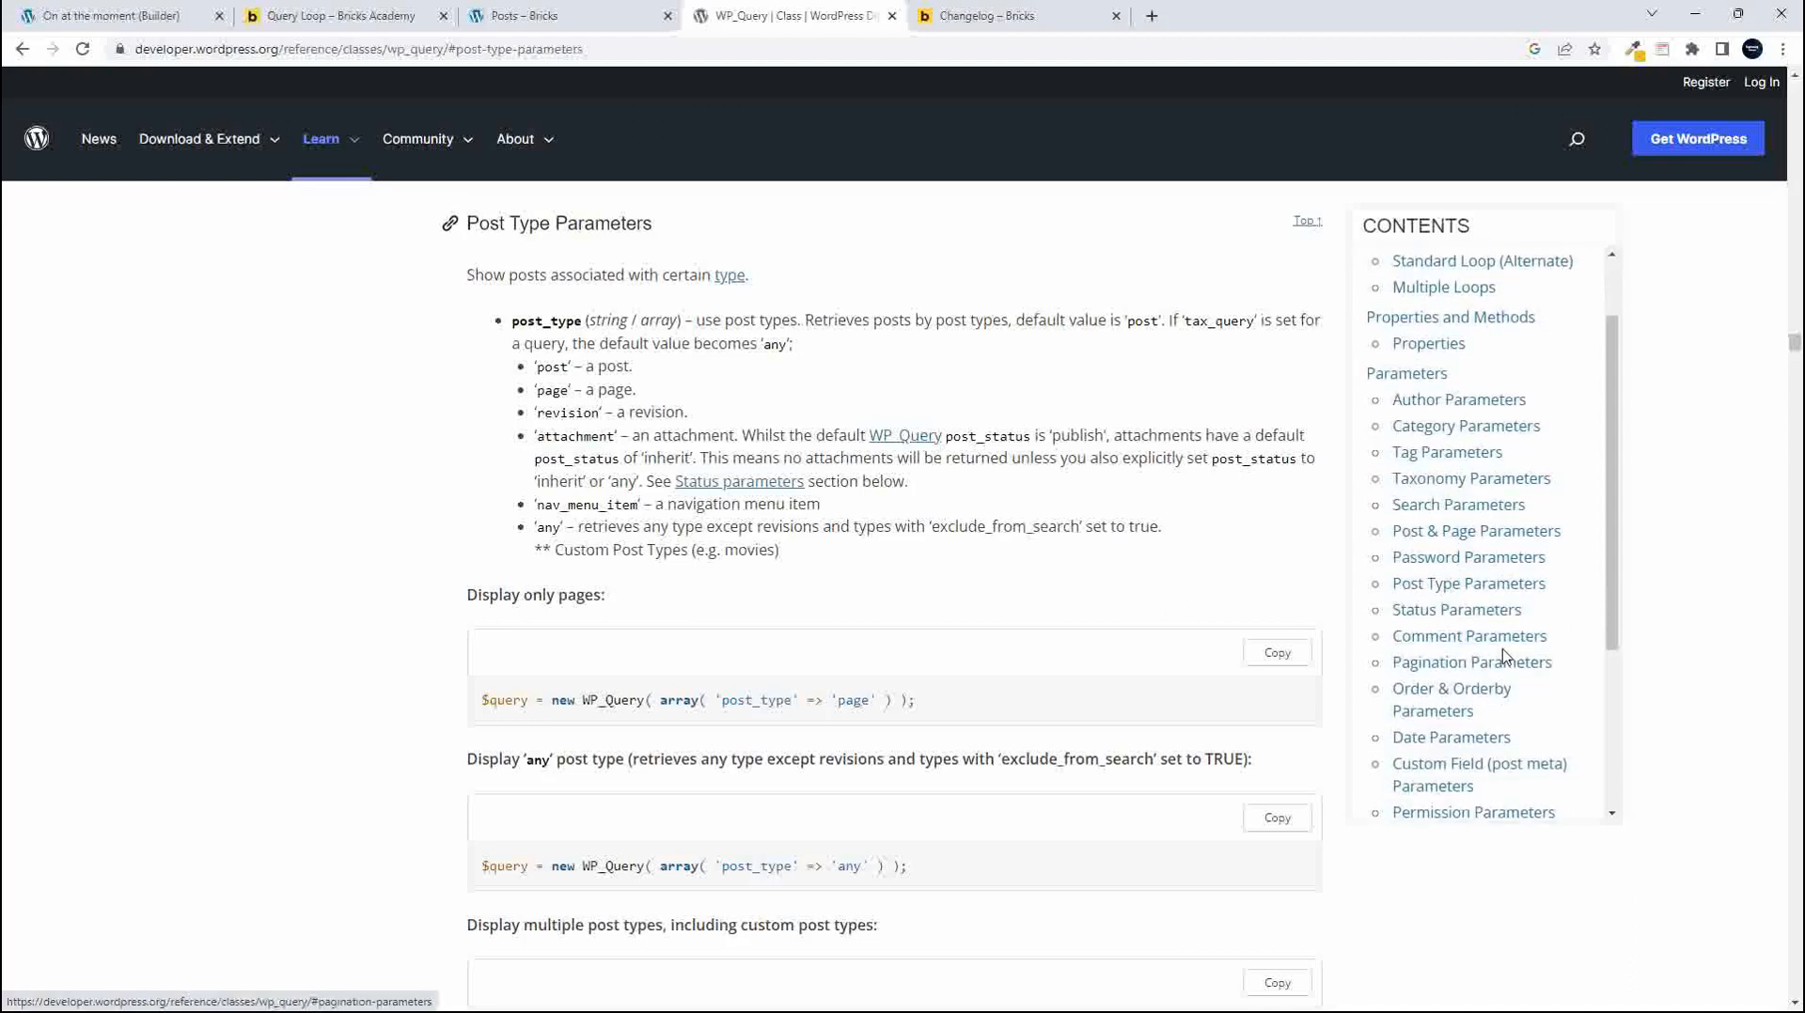
Look through the Status, Comment and Pagination Parameters sections of the reference
click(1439, 611)
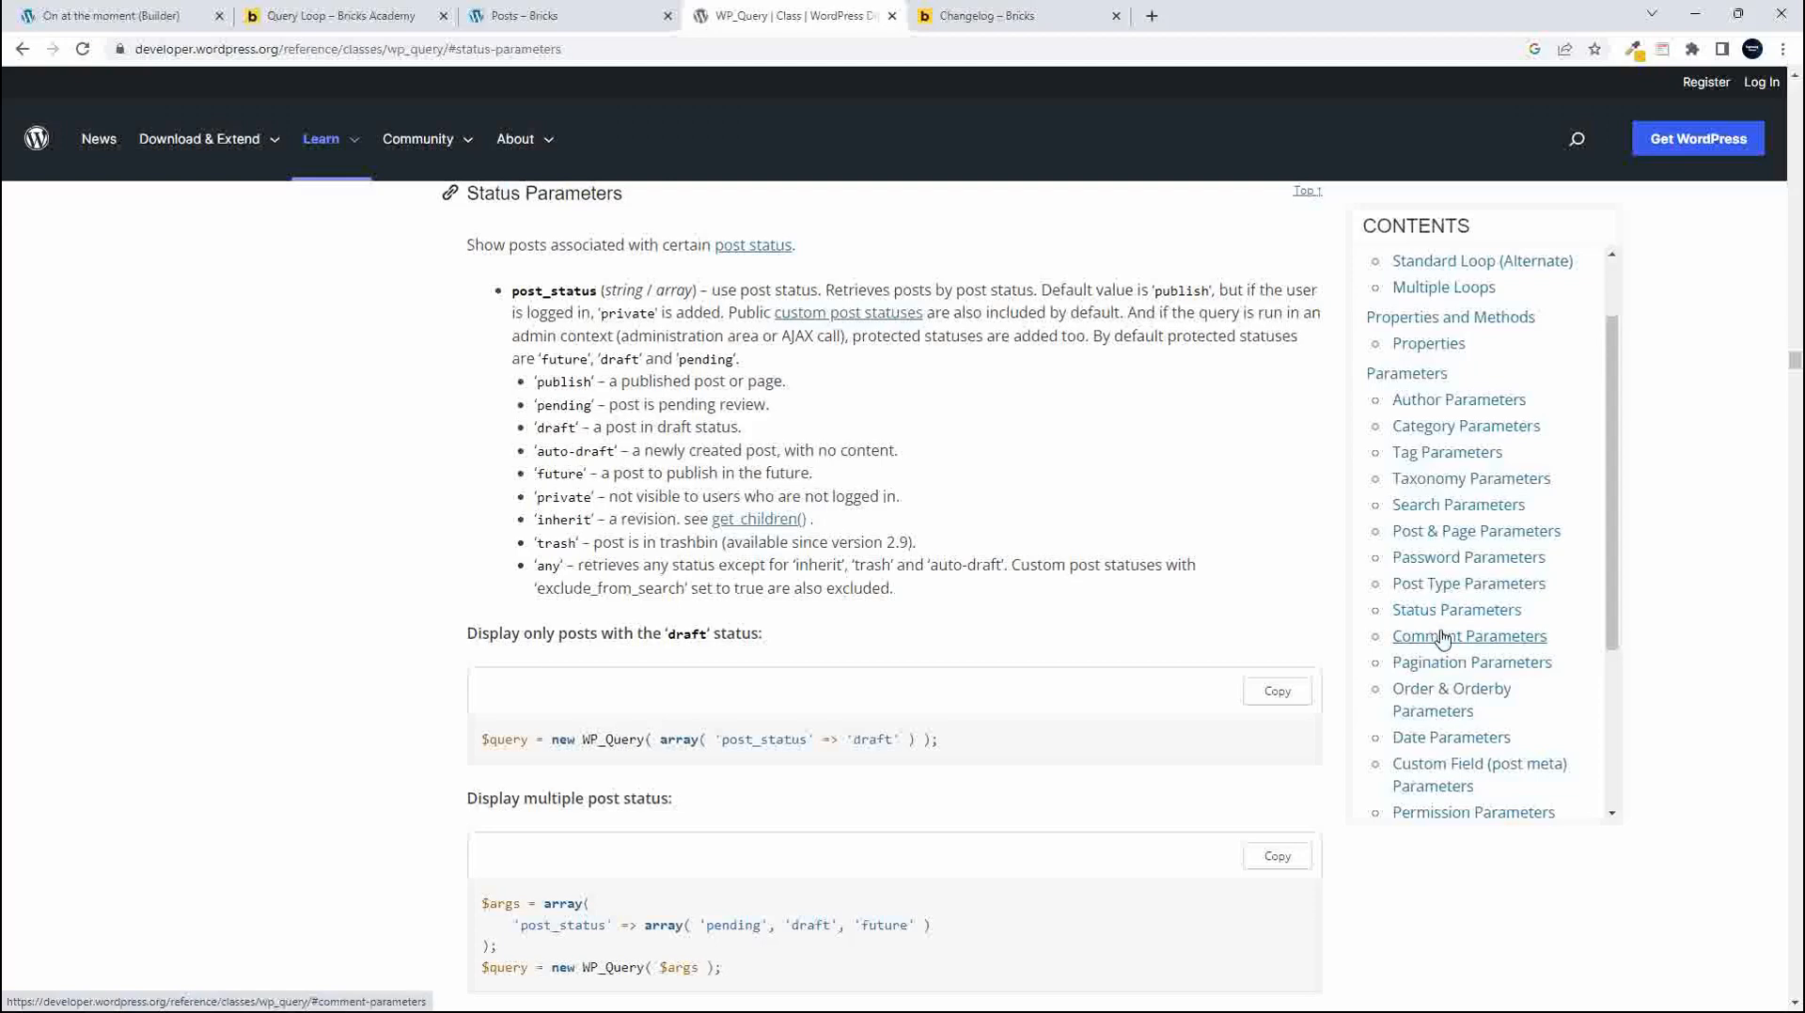
scroll(1443, 636, down, 1)
click(1445, 527)
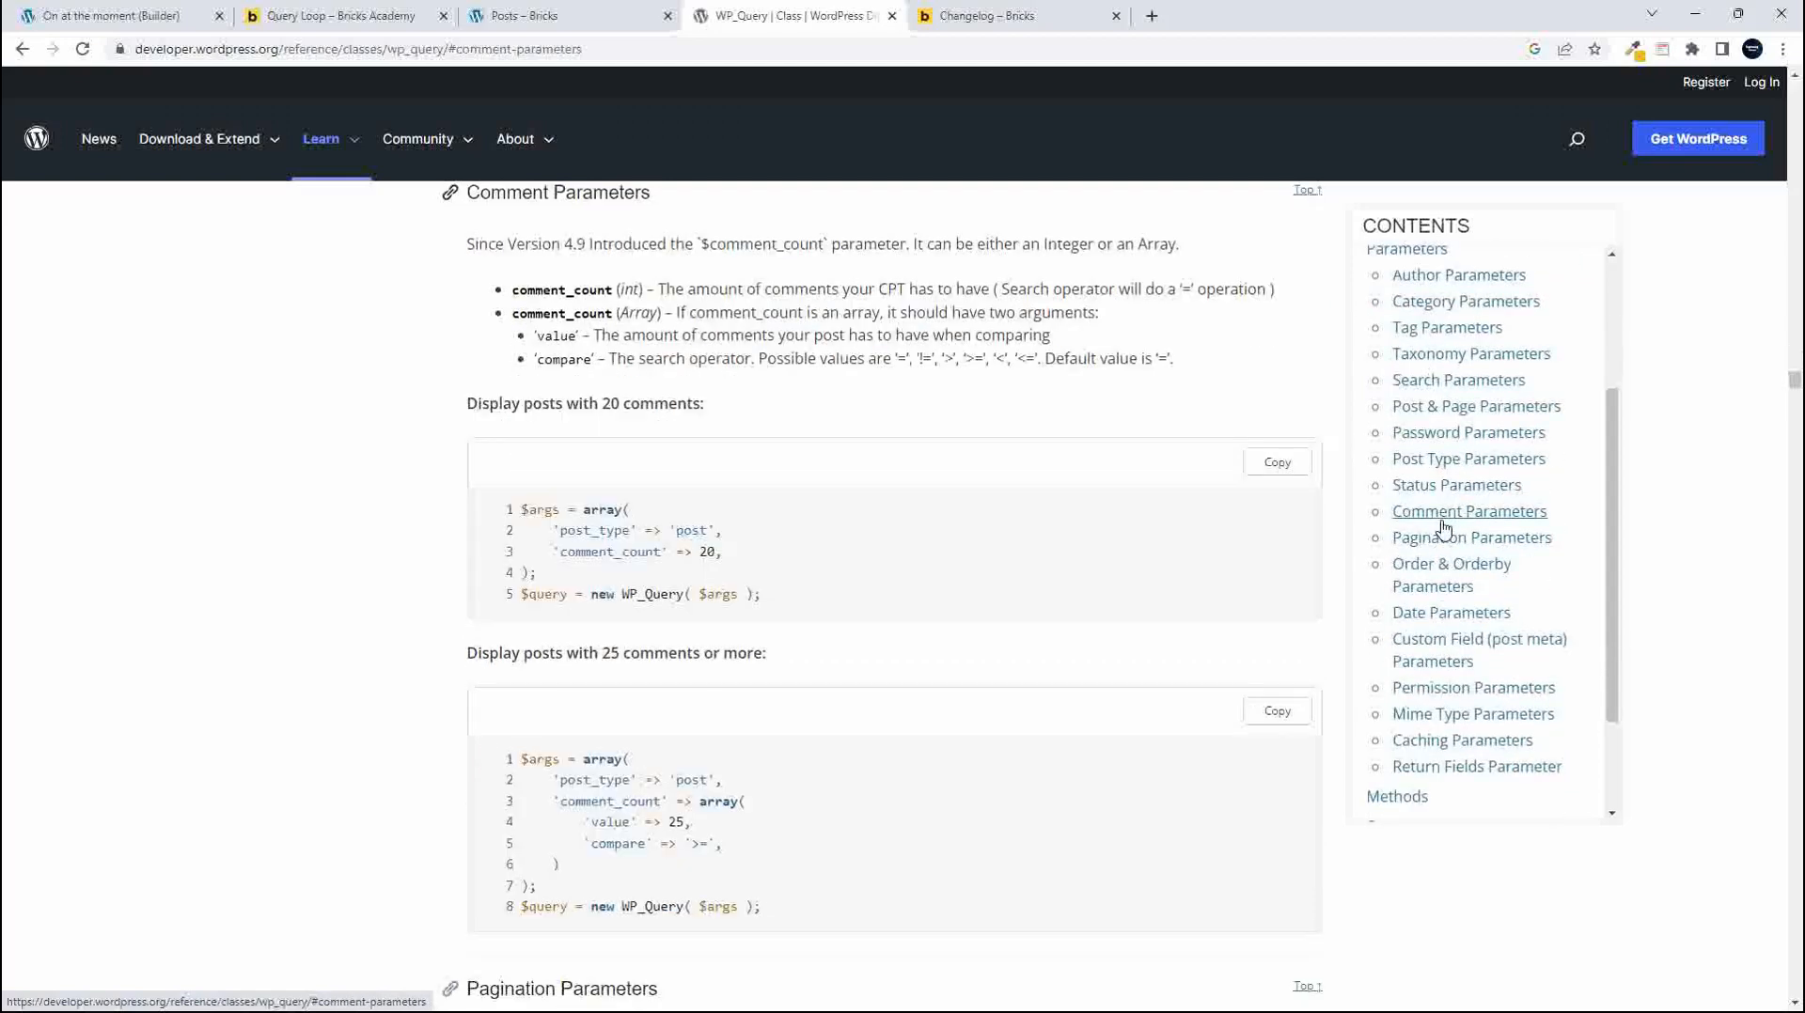
click(1446, 546)
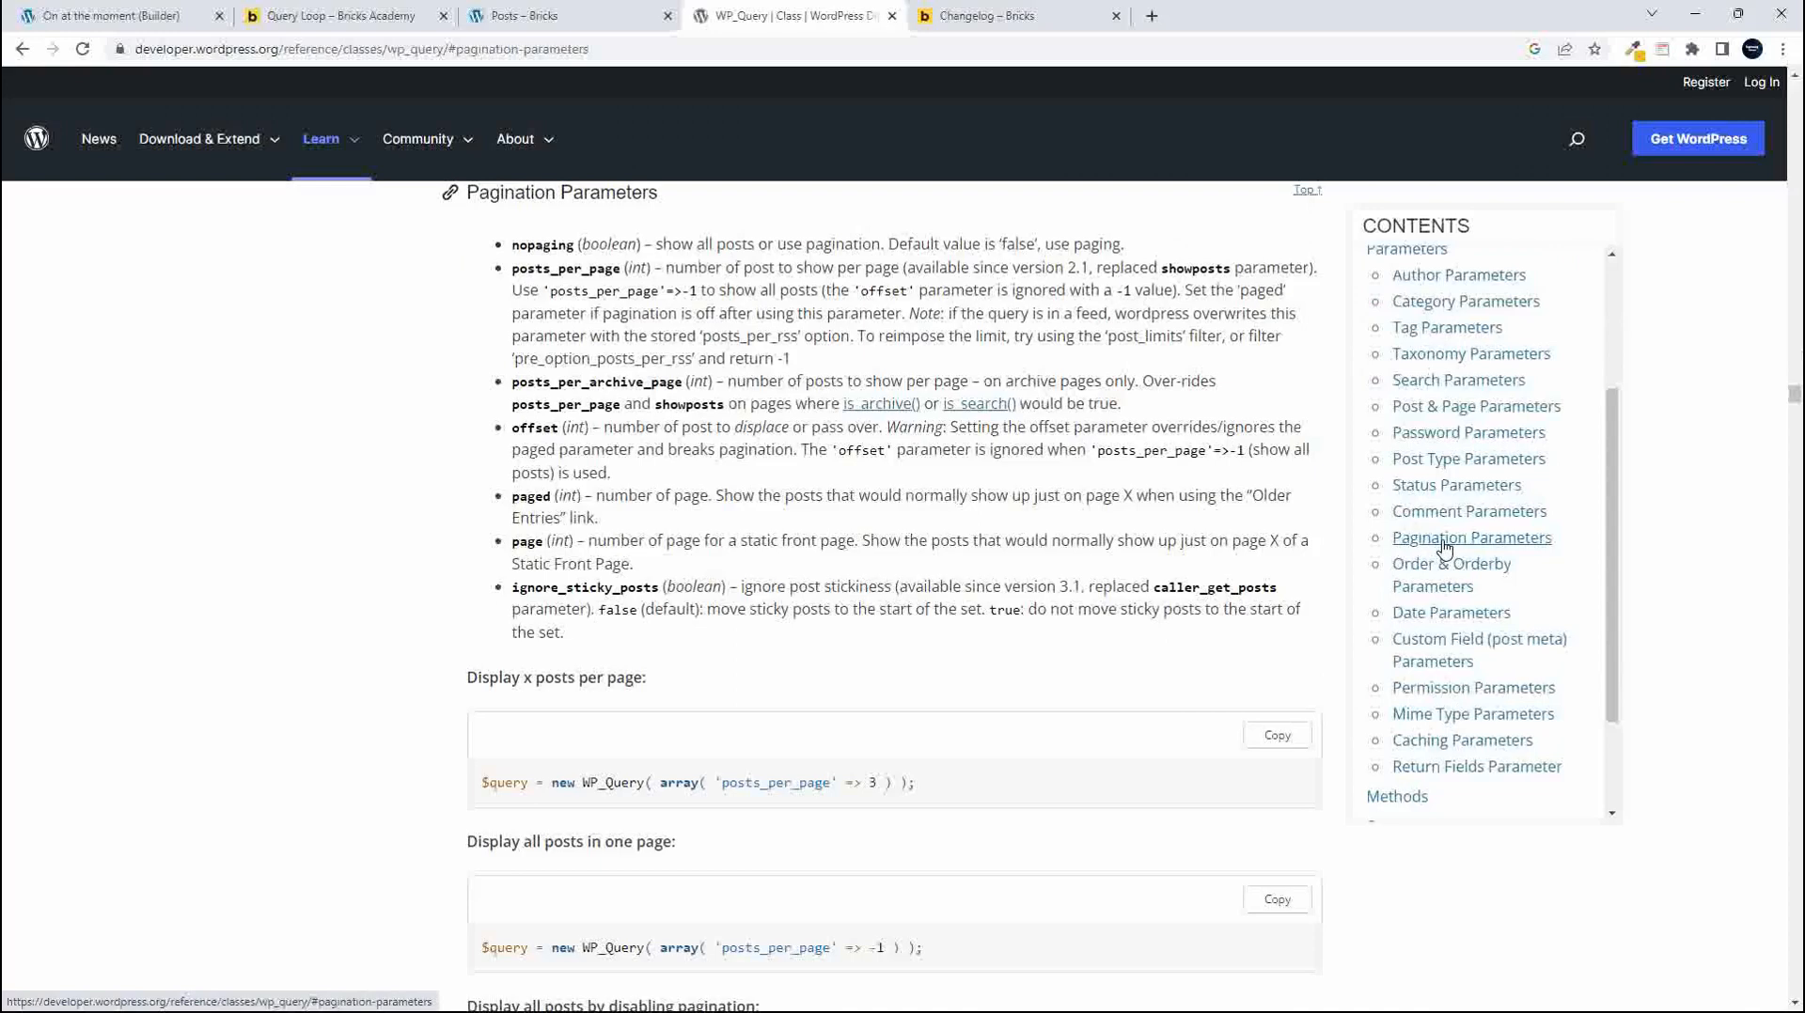
Read the Order & Orderby Parameters section, including the full list of orderby values
click(1449, 569)
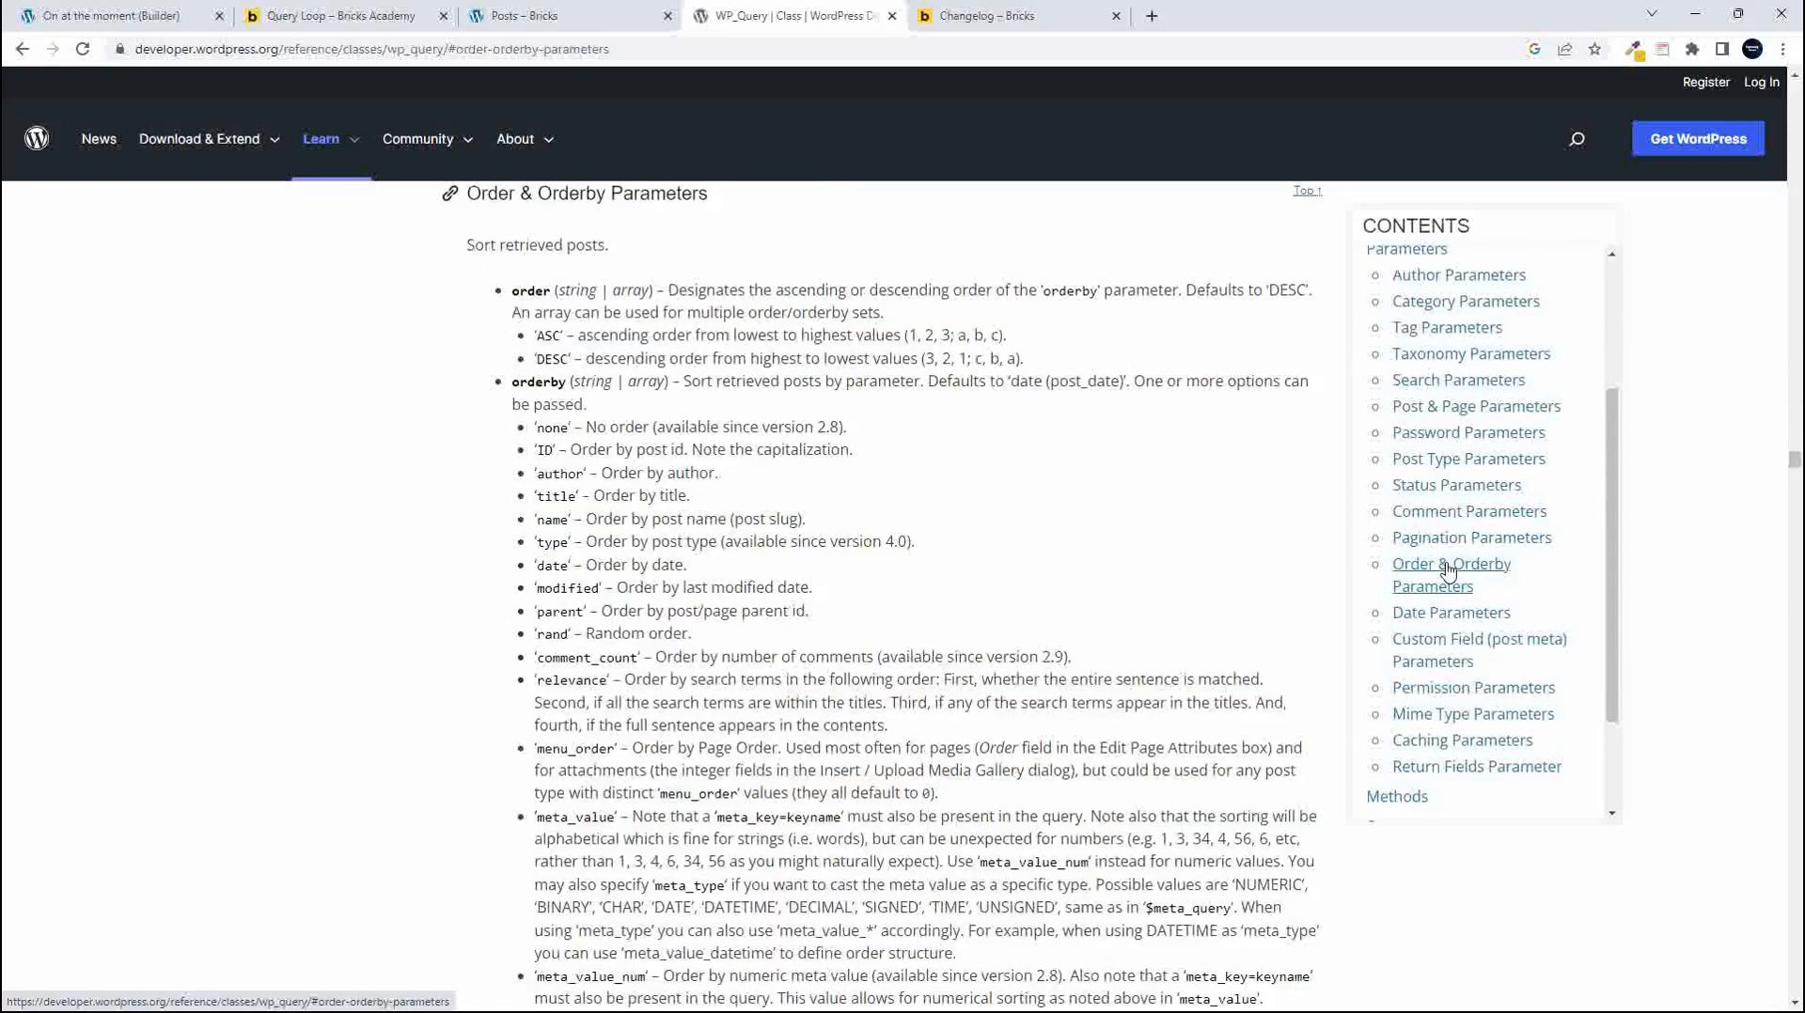
scroll(931, 639, down, 3)
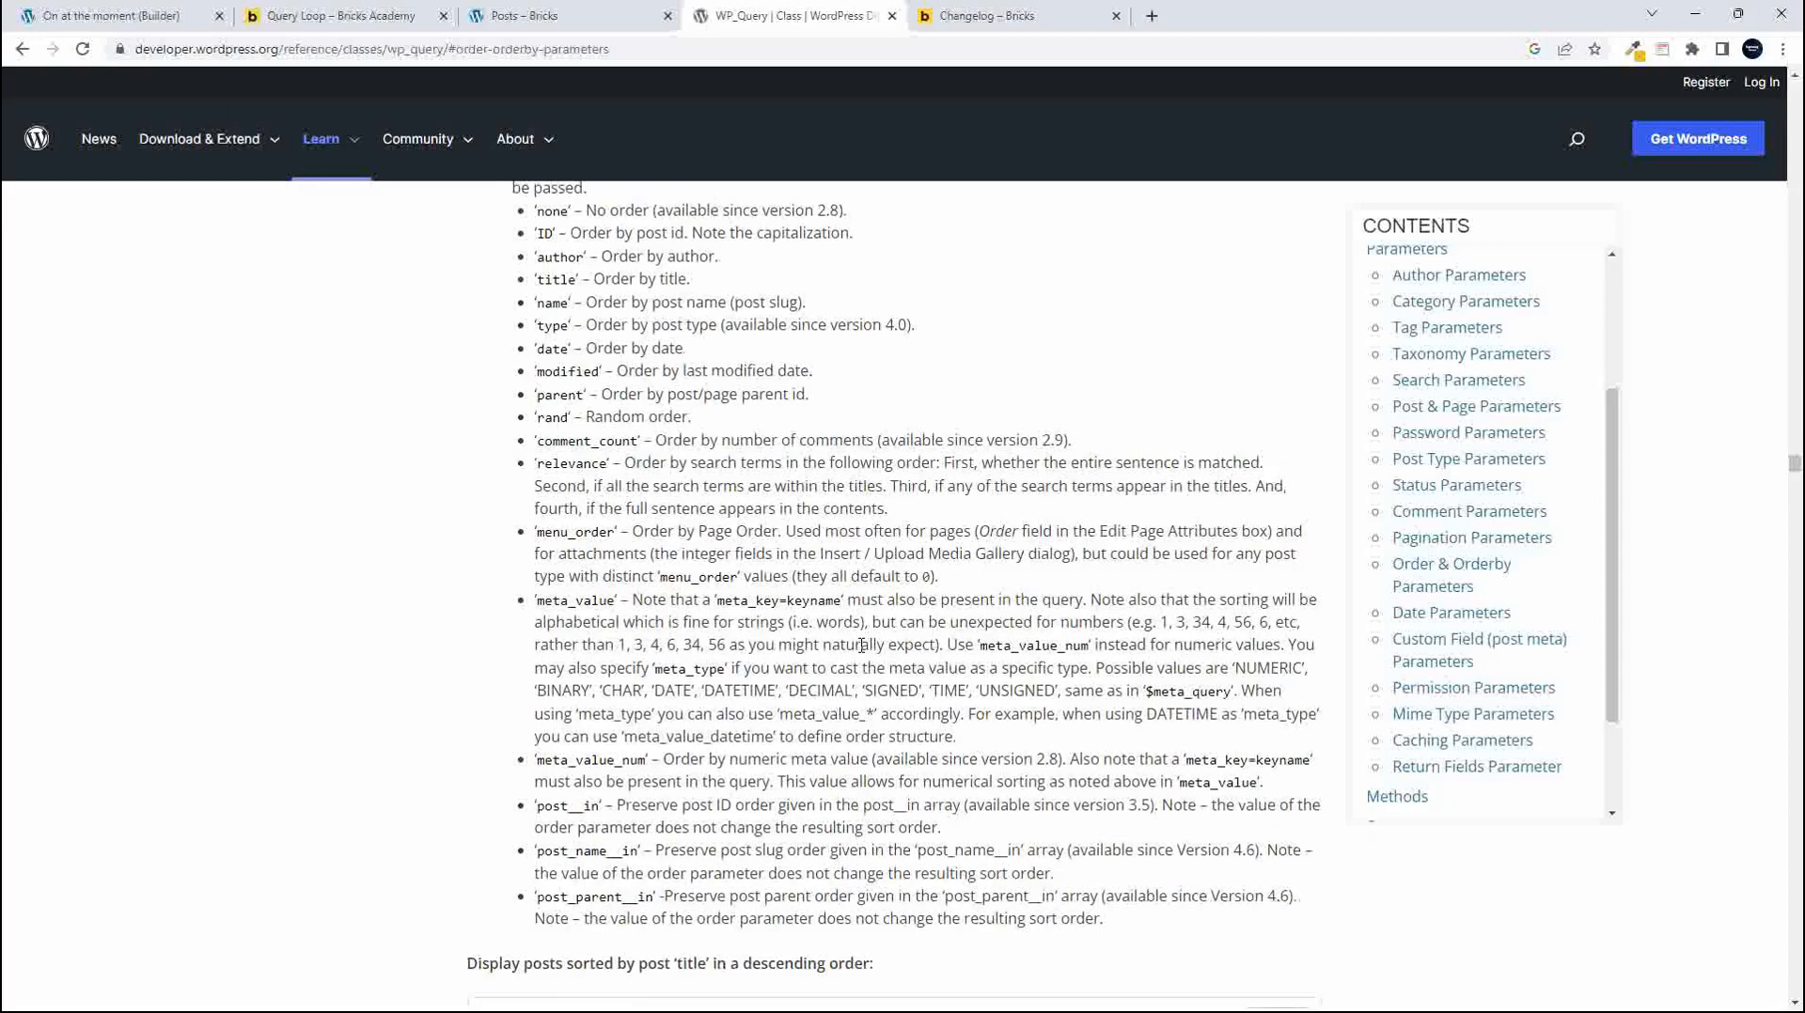
scroll(862, 646, up, 2)
scroll(865, 651, down, 2)
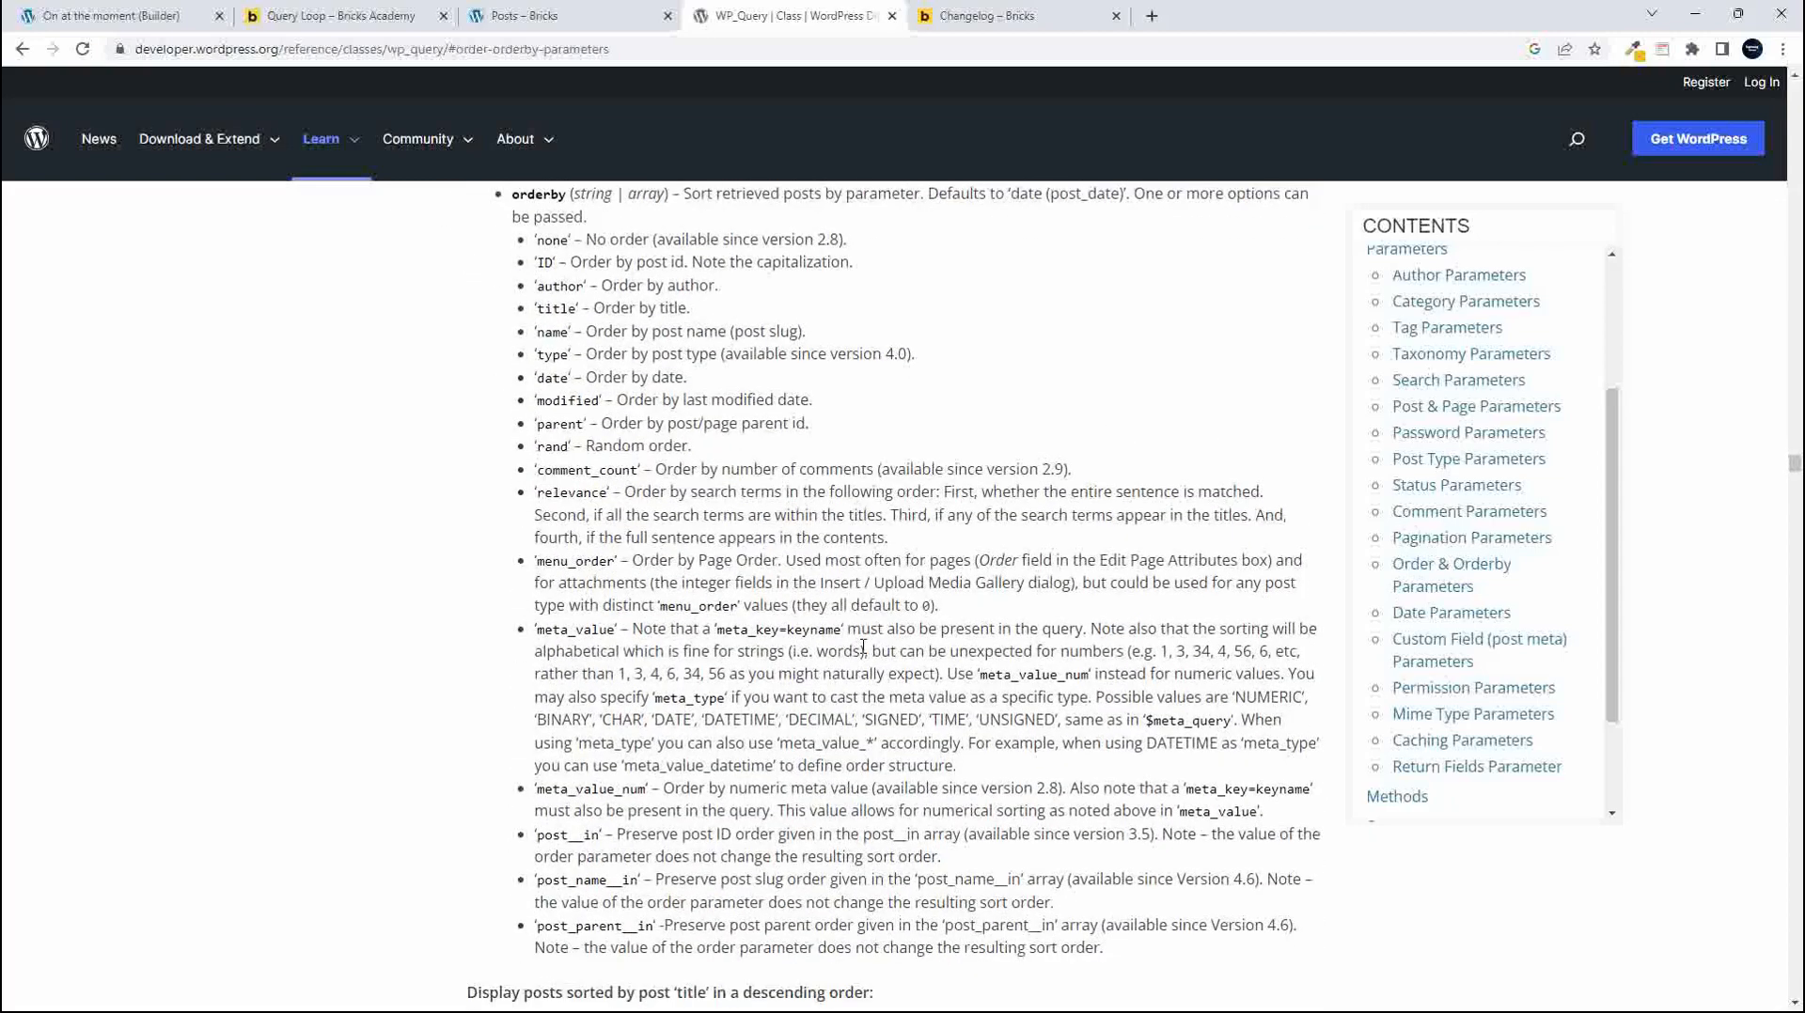
scroll(863, 646, down, 2)
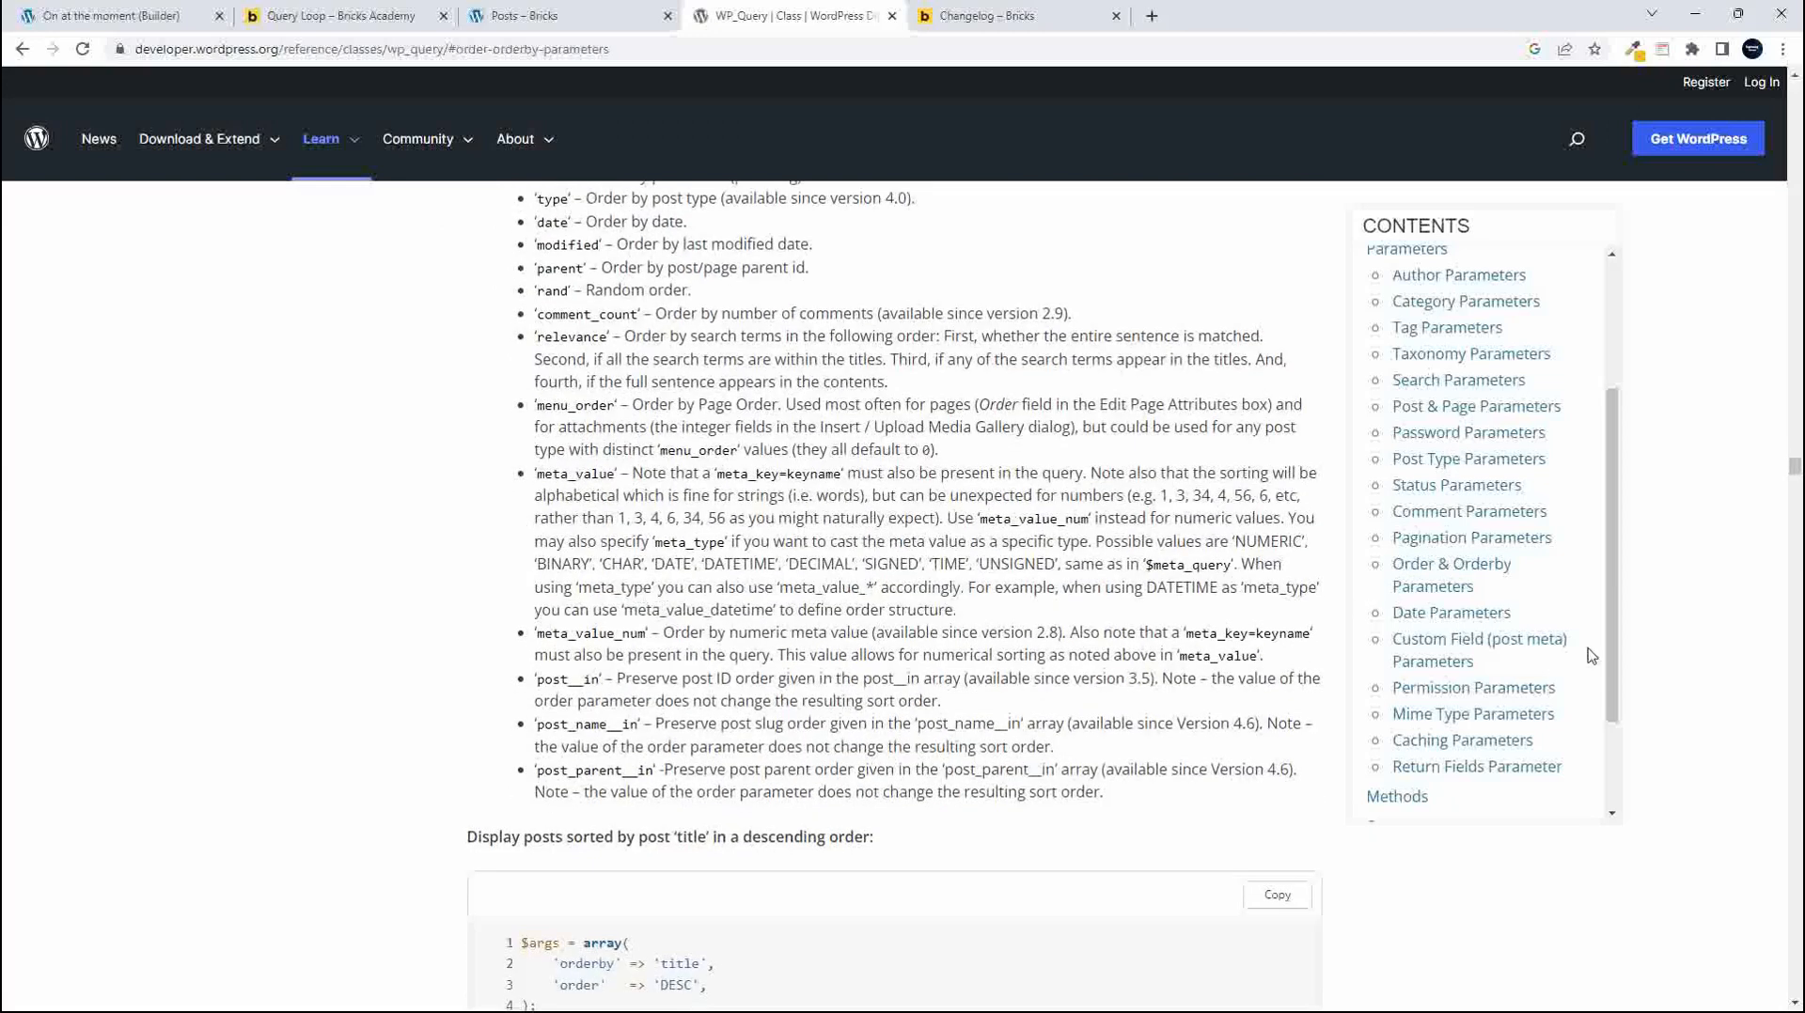
Read the Date Parameters section with its date_query arguments, followed by the Custom Field (post meta) and Permission Parameters sections
click(1450, 613)
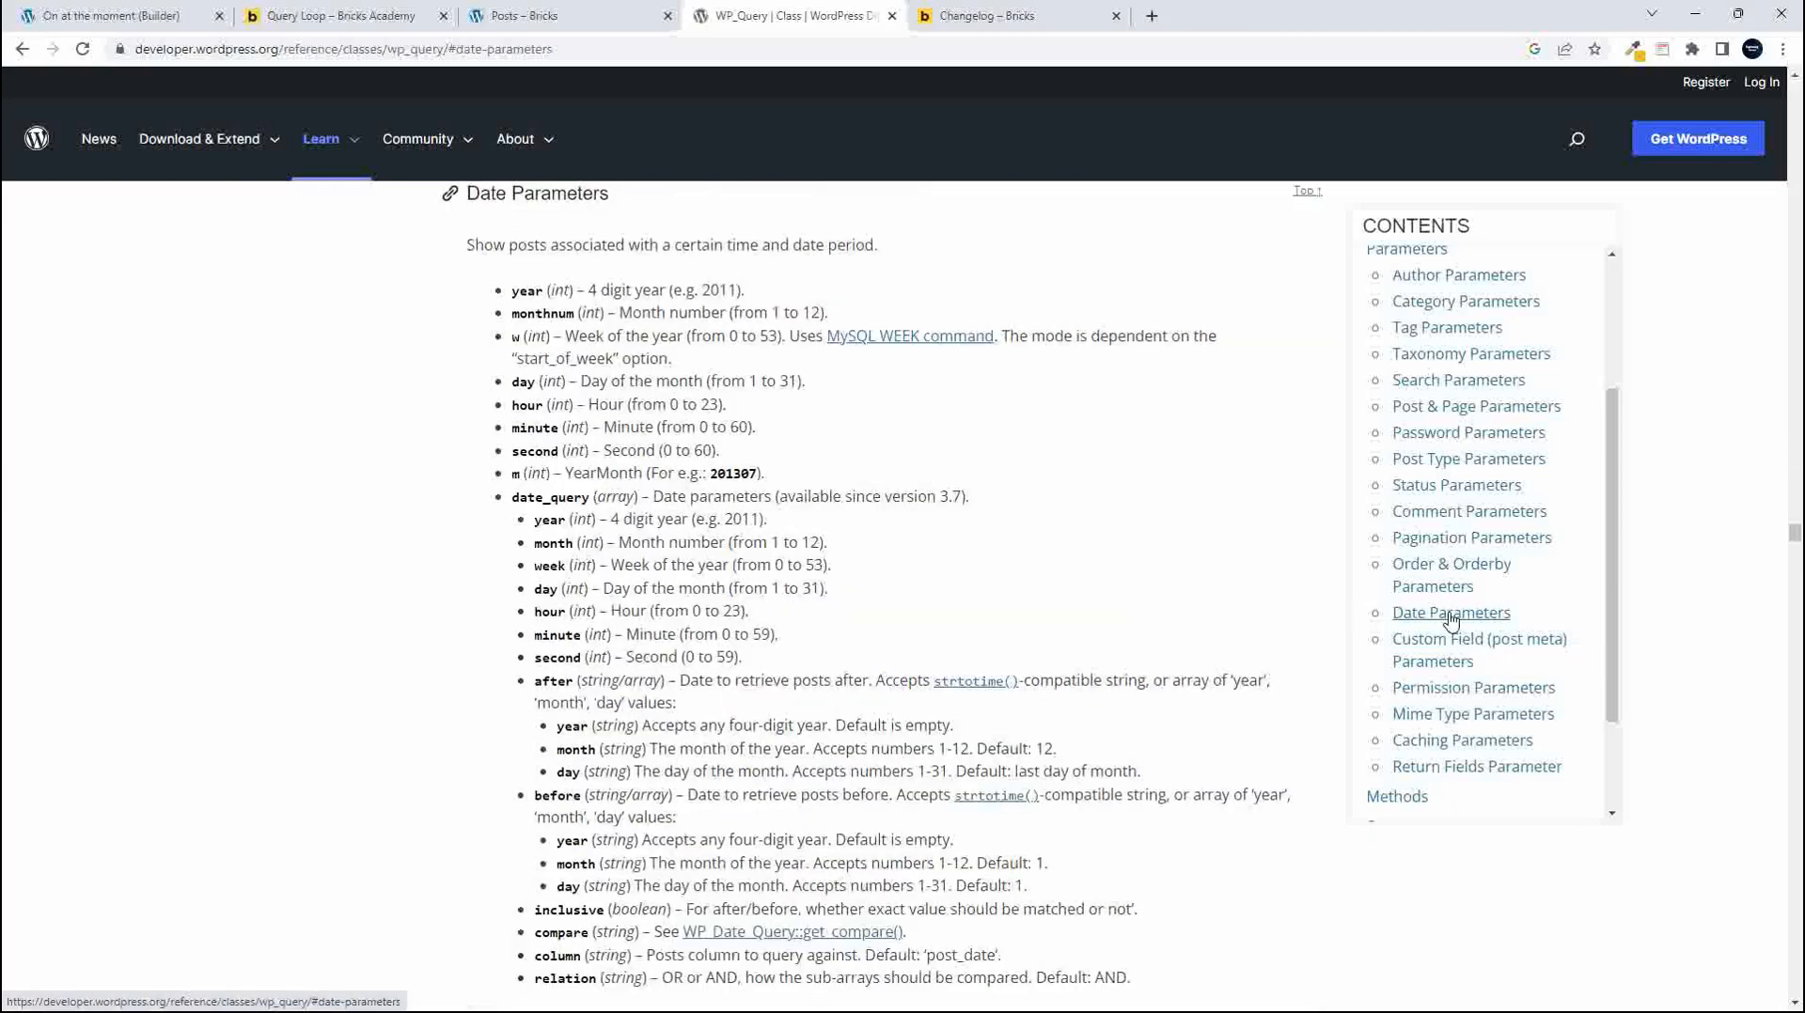
scroll(748, 622, down, 3)
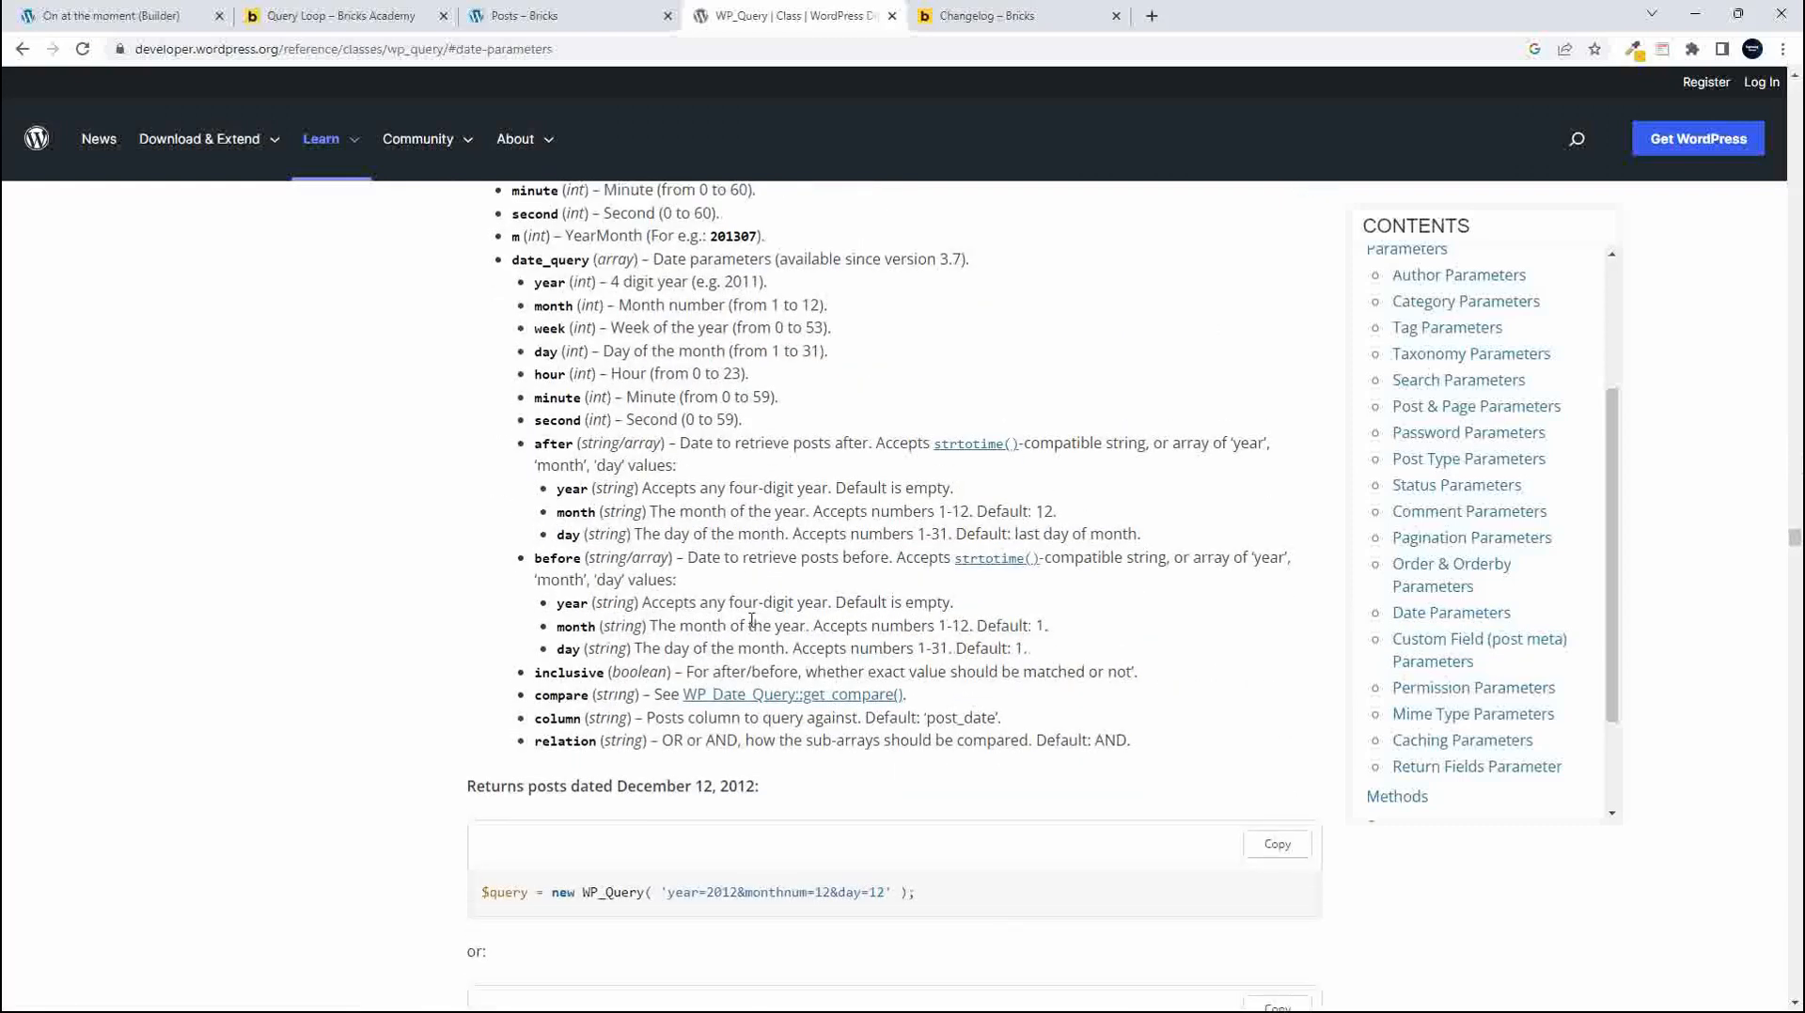
scroll(751, 620, up, 2)
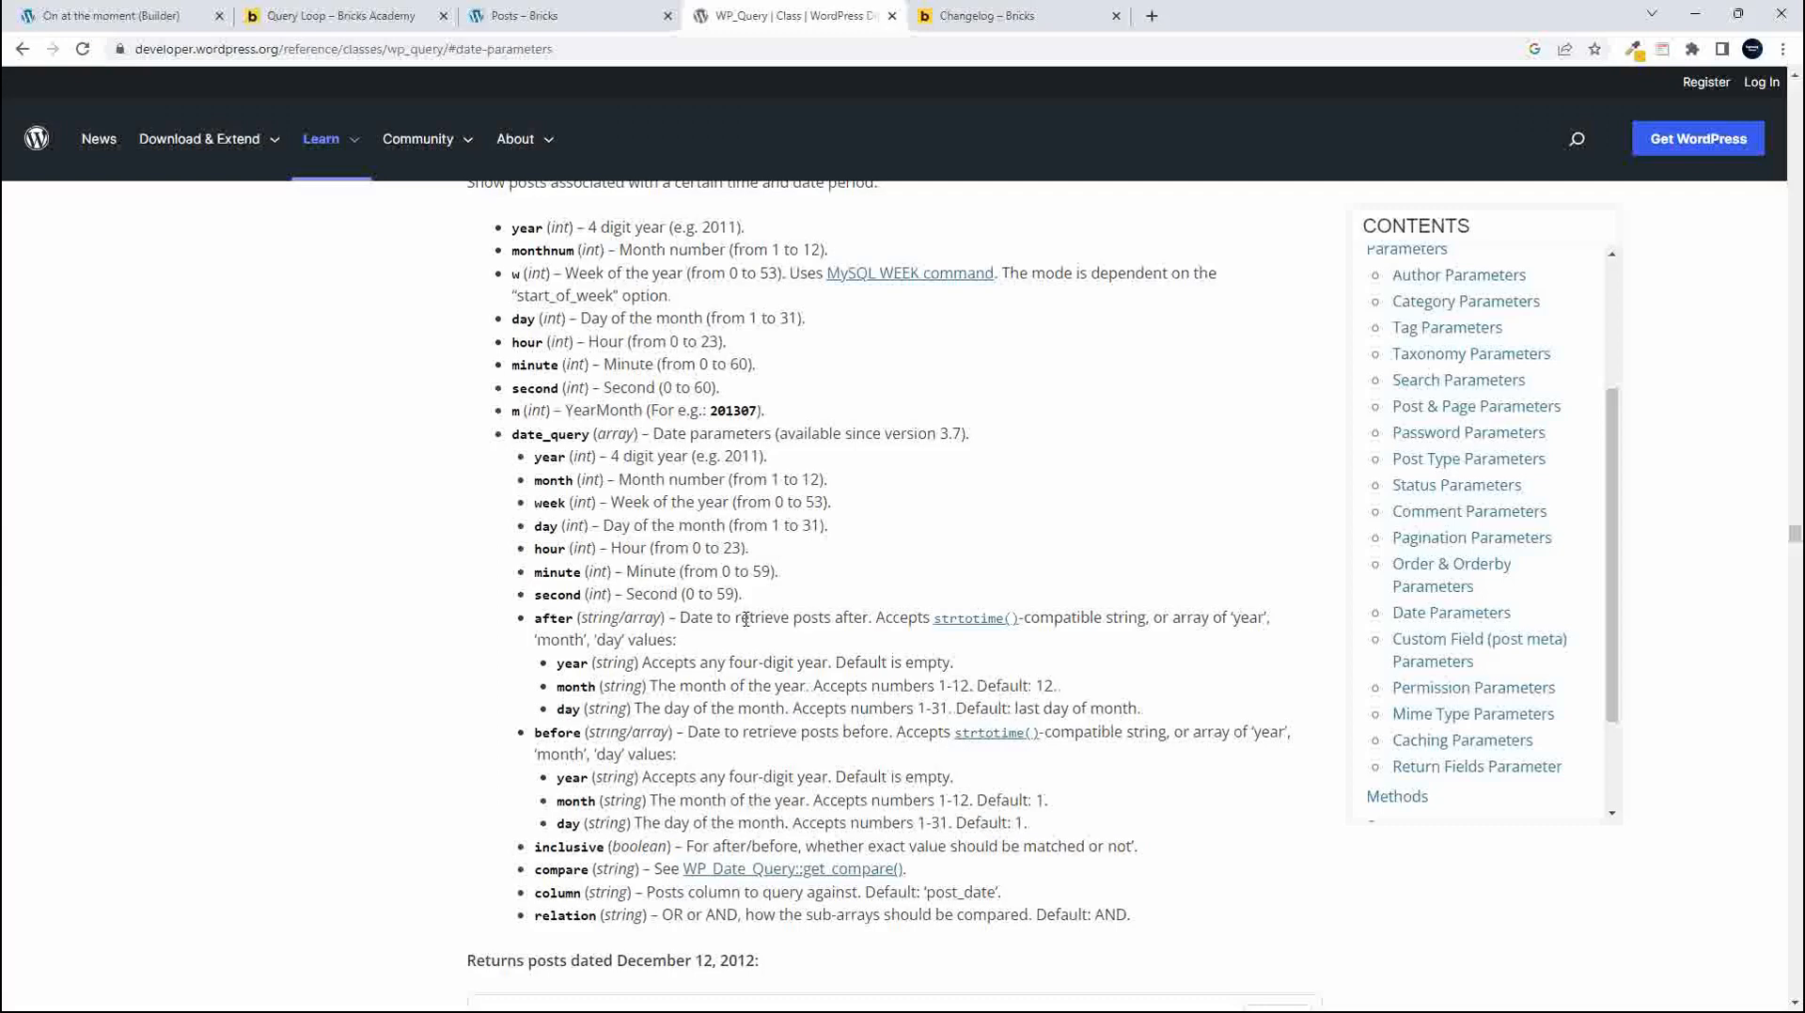
click(1486, 615)
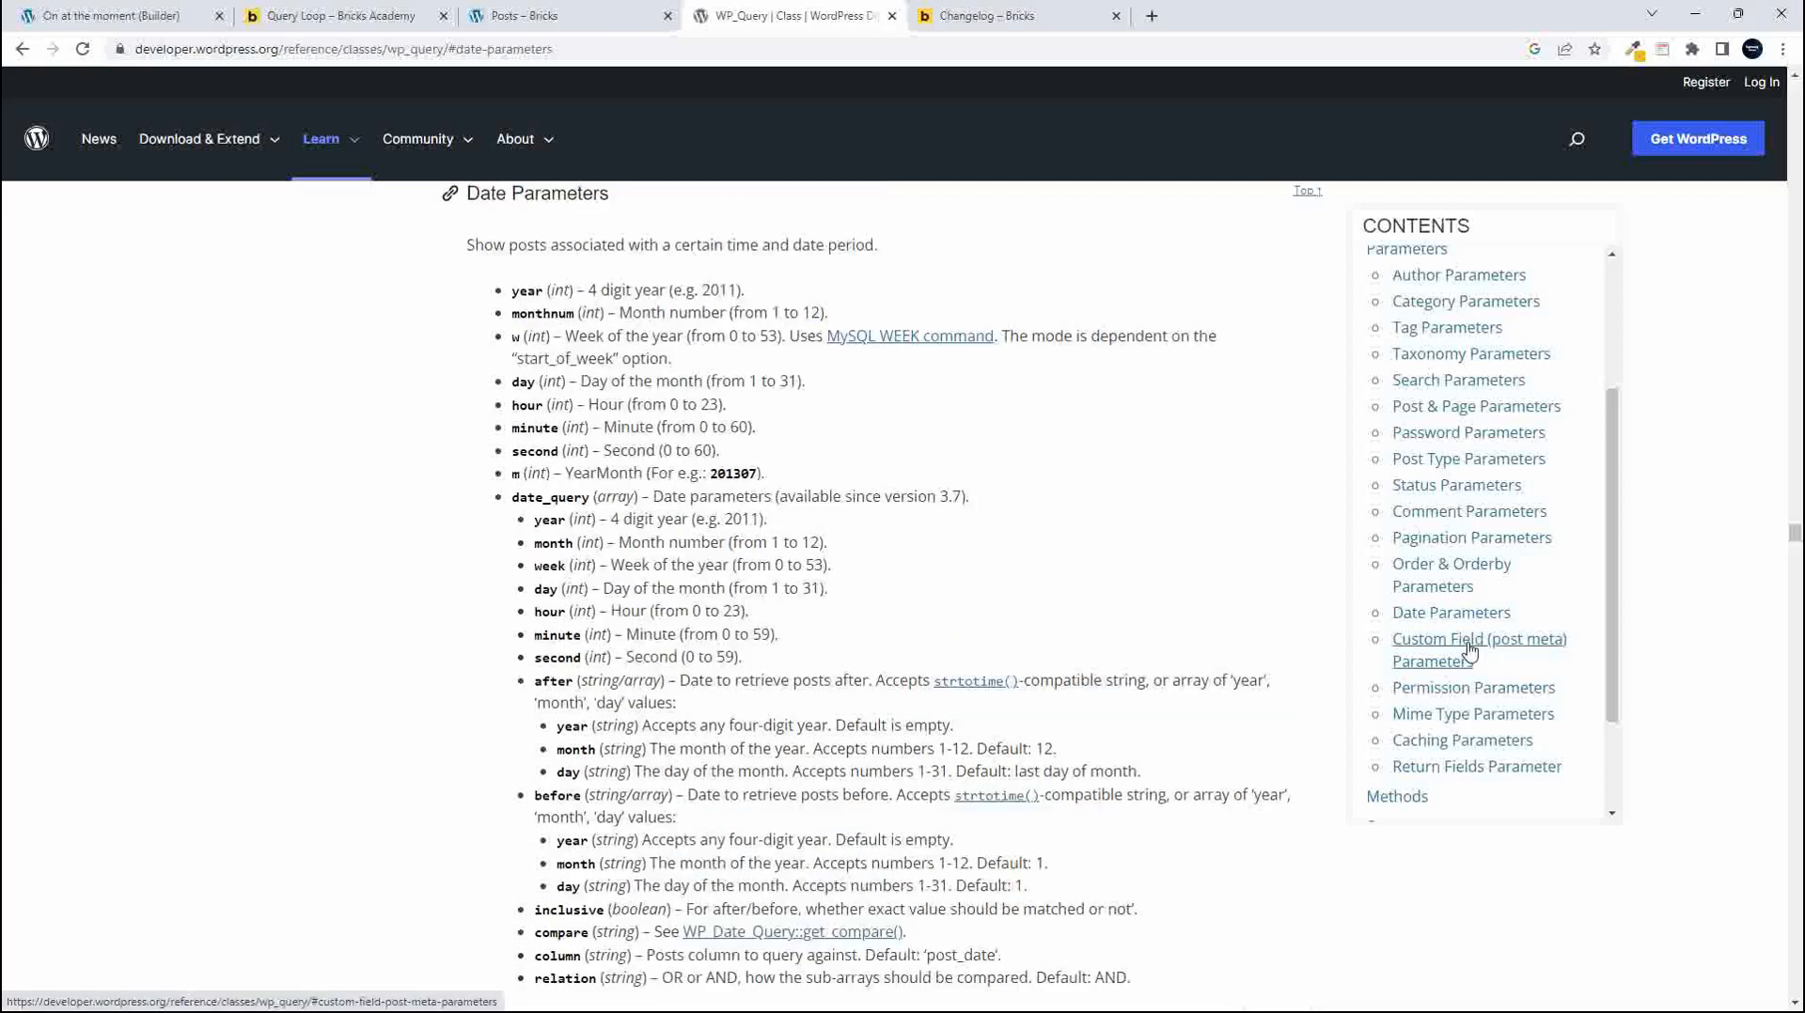
click(1470, 647)
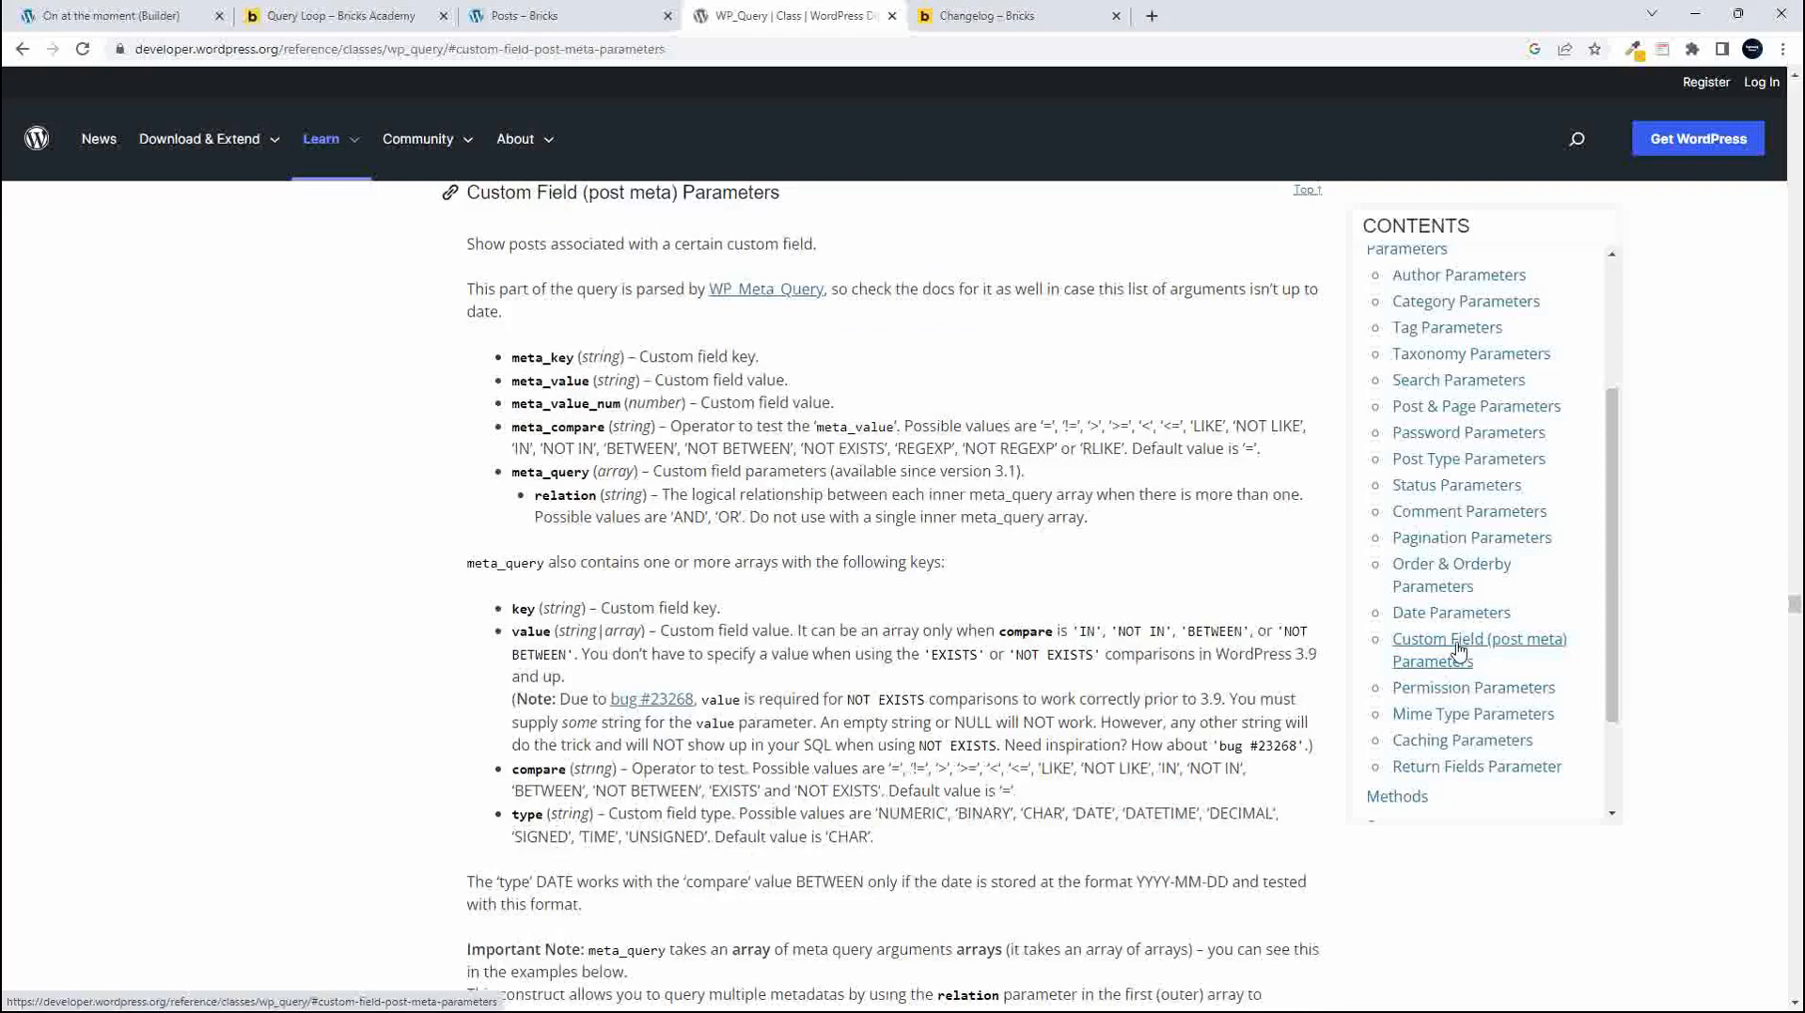
click(1484, 691)
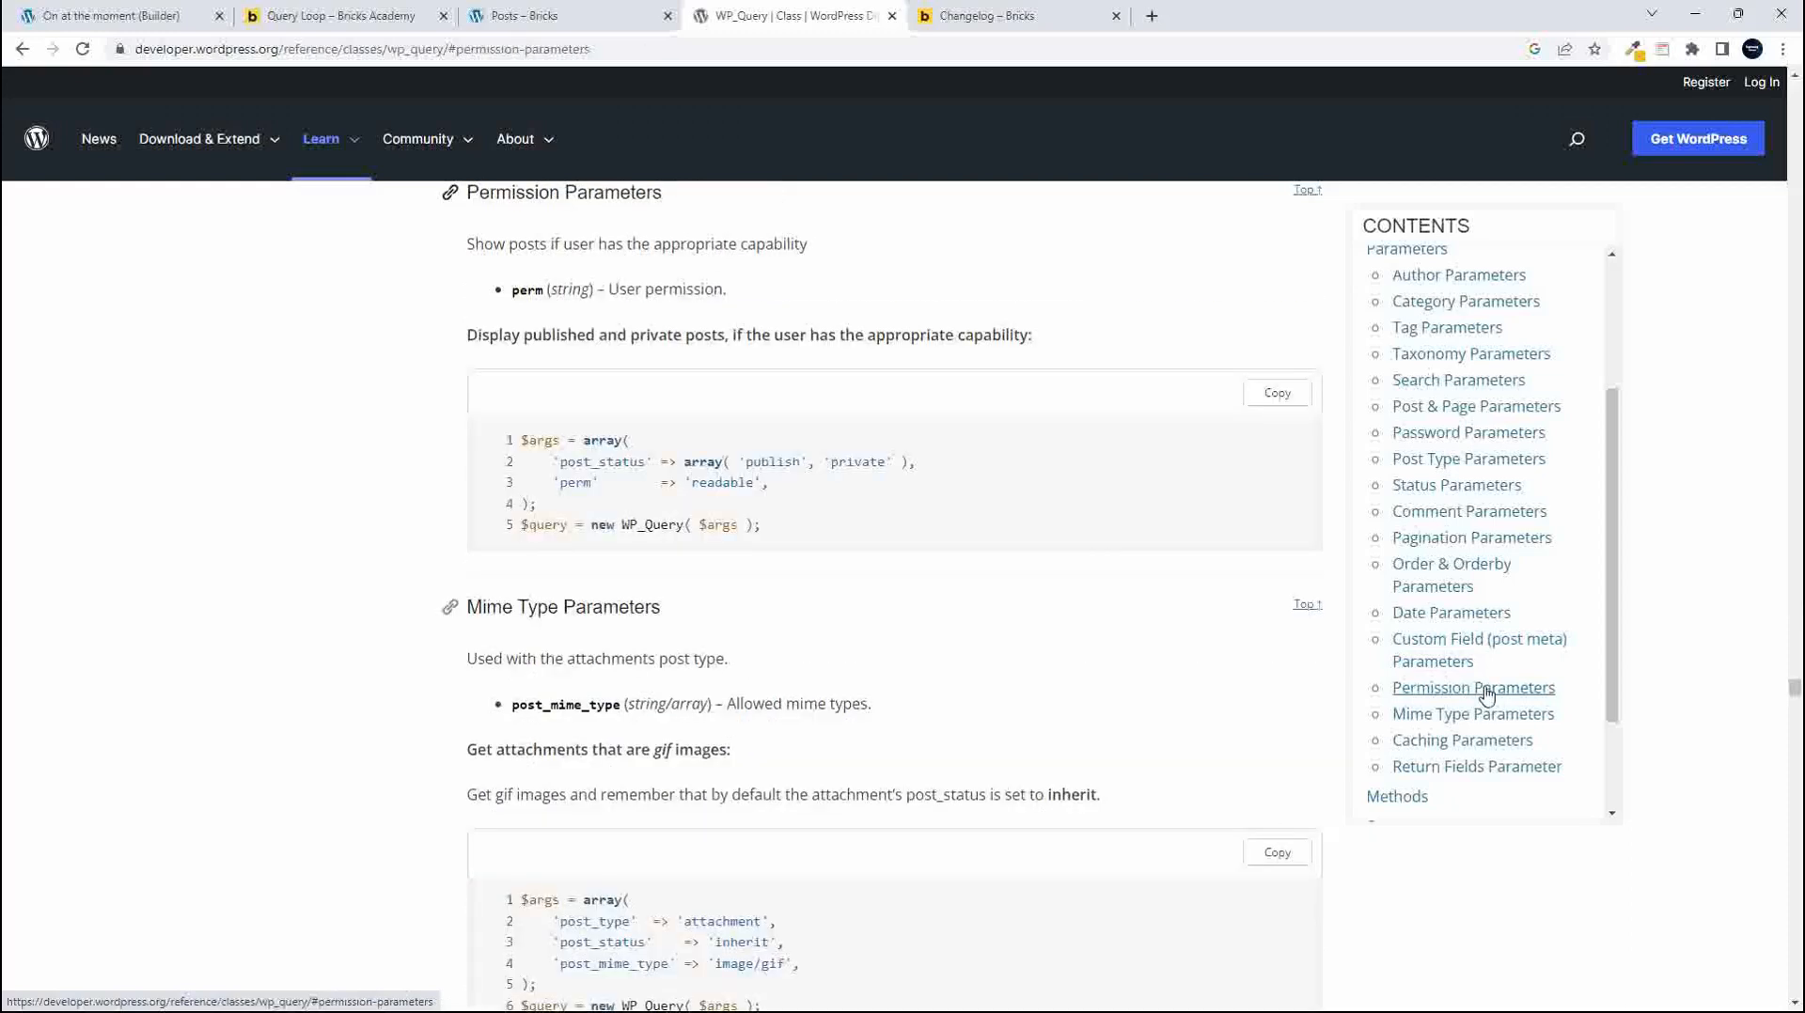
Examine the Mime Type, Caching and Return Fields Parameter sections of the WP_Query reference
click(1469, 719)
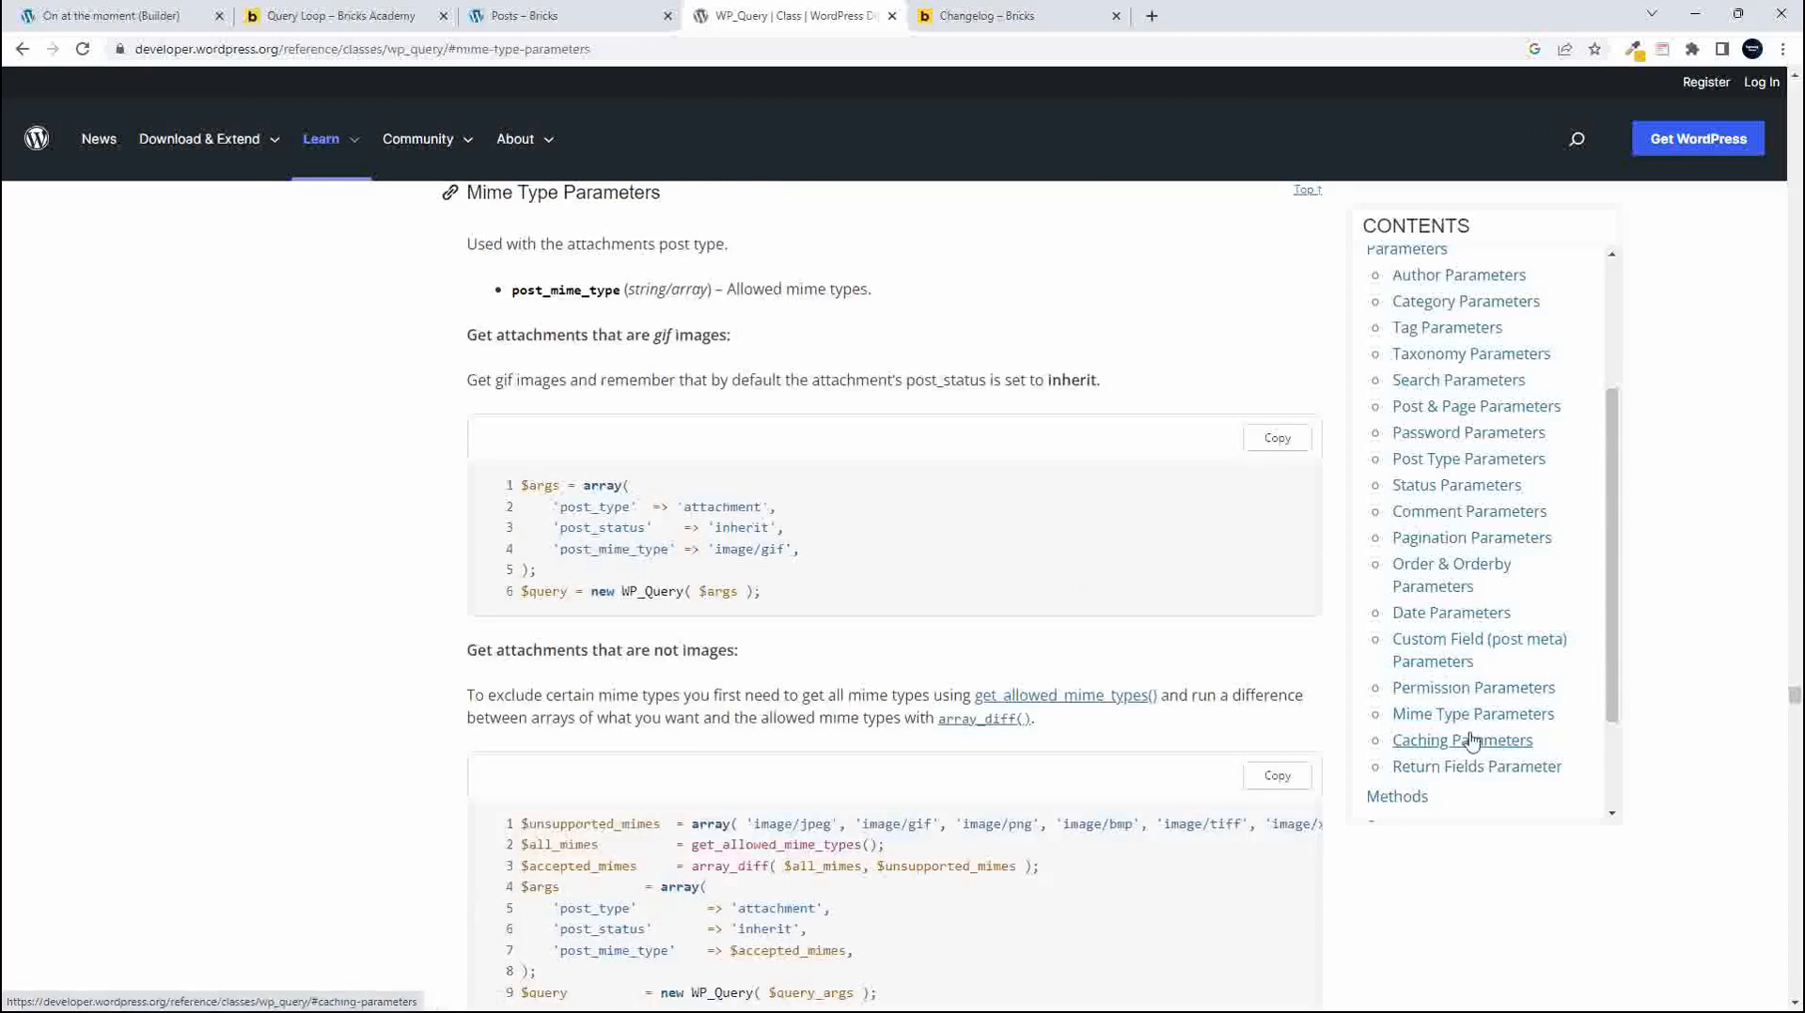
click(1461, 742)
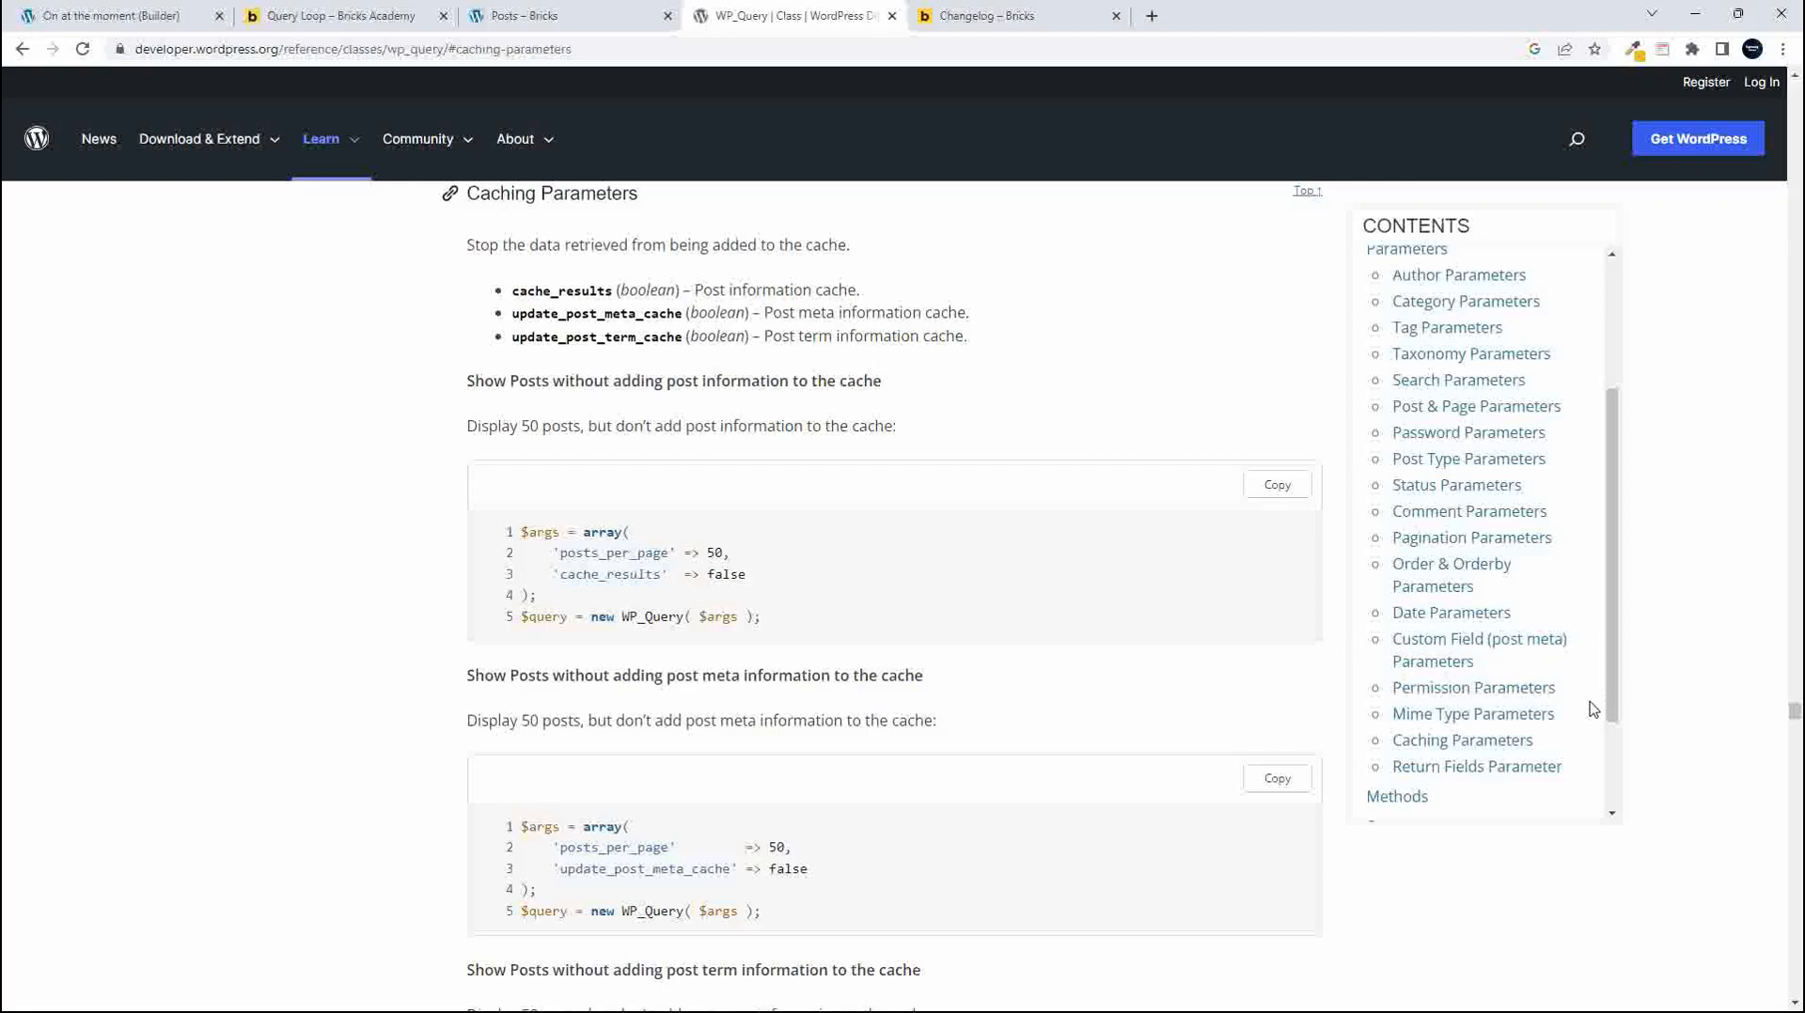
click(1459, 771)
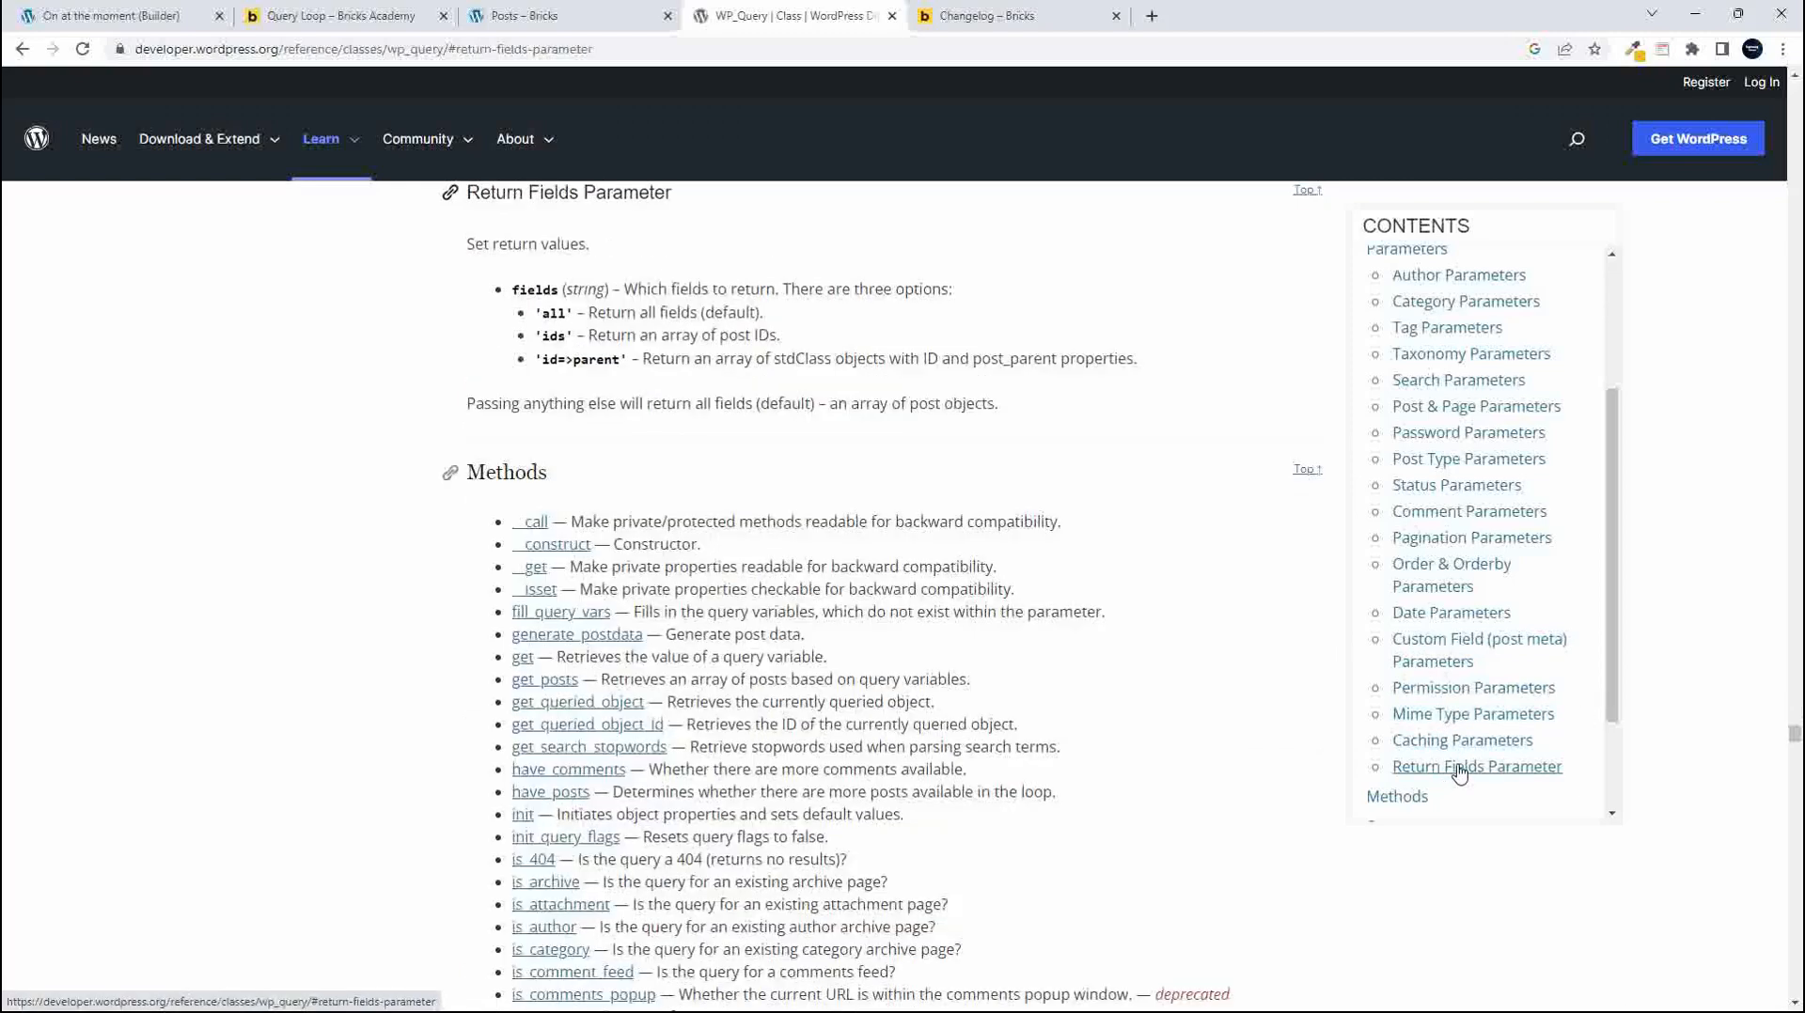
Look over the full list of WP_Query sections in the contents and go back up to the loop usage examples
scroll(1428, 761, down, 3)
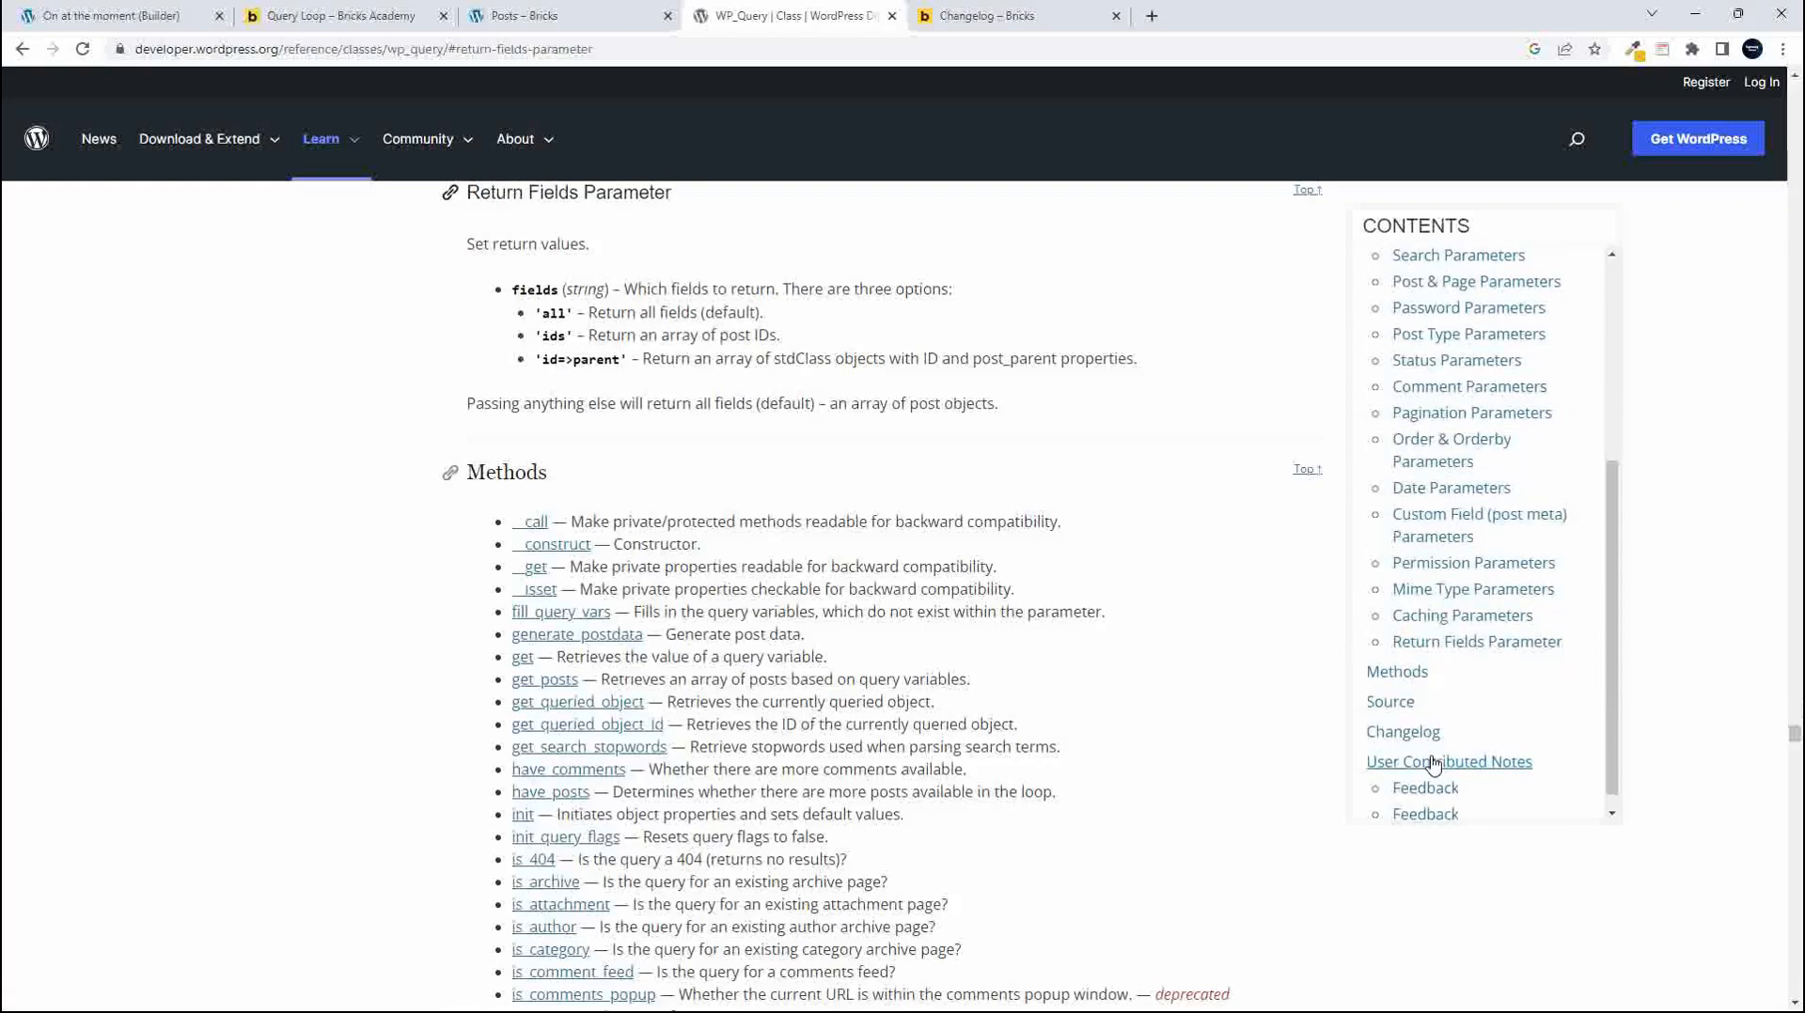
scroll(1432, 764, down, 1)
scroll(1432, 763, up, 4)
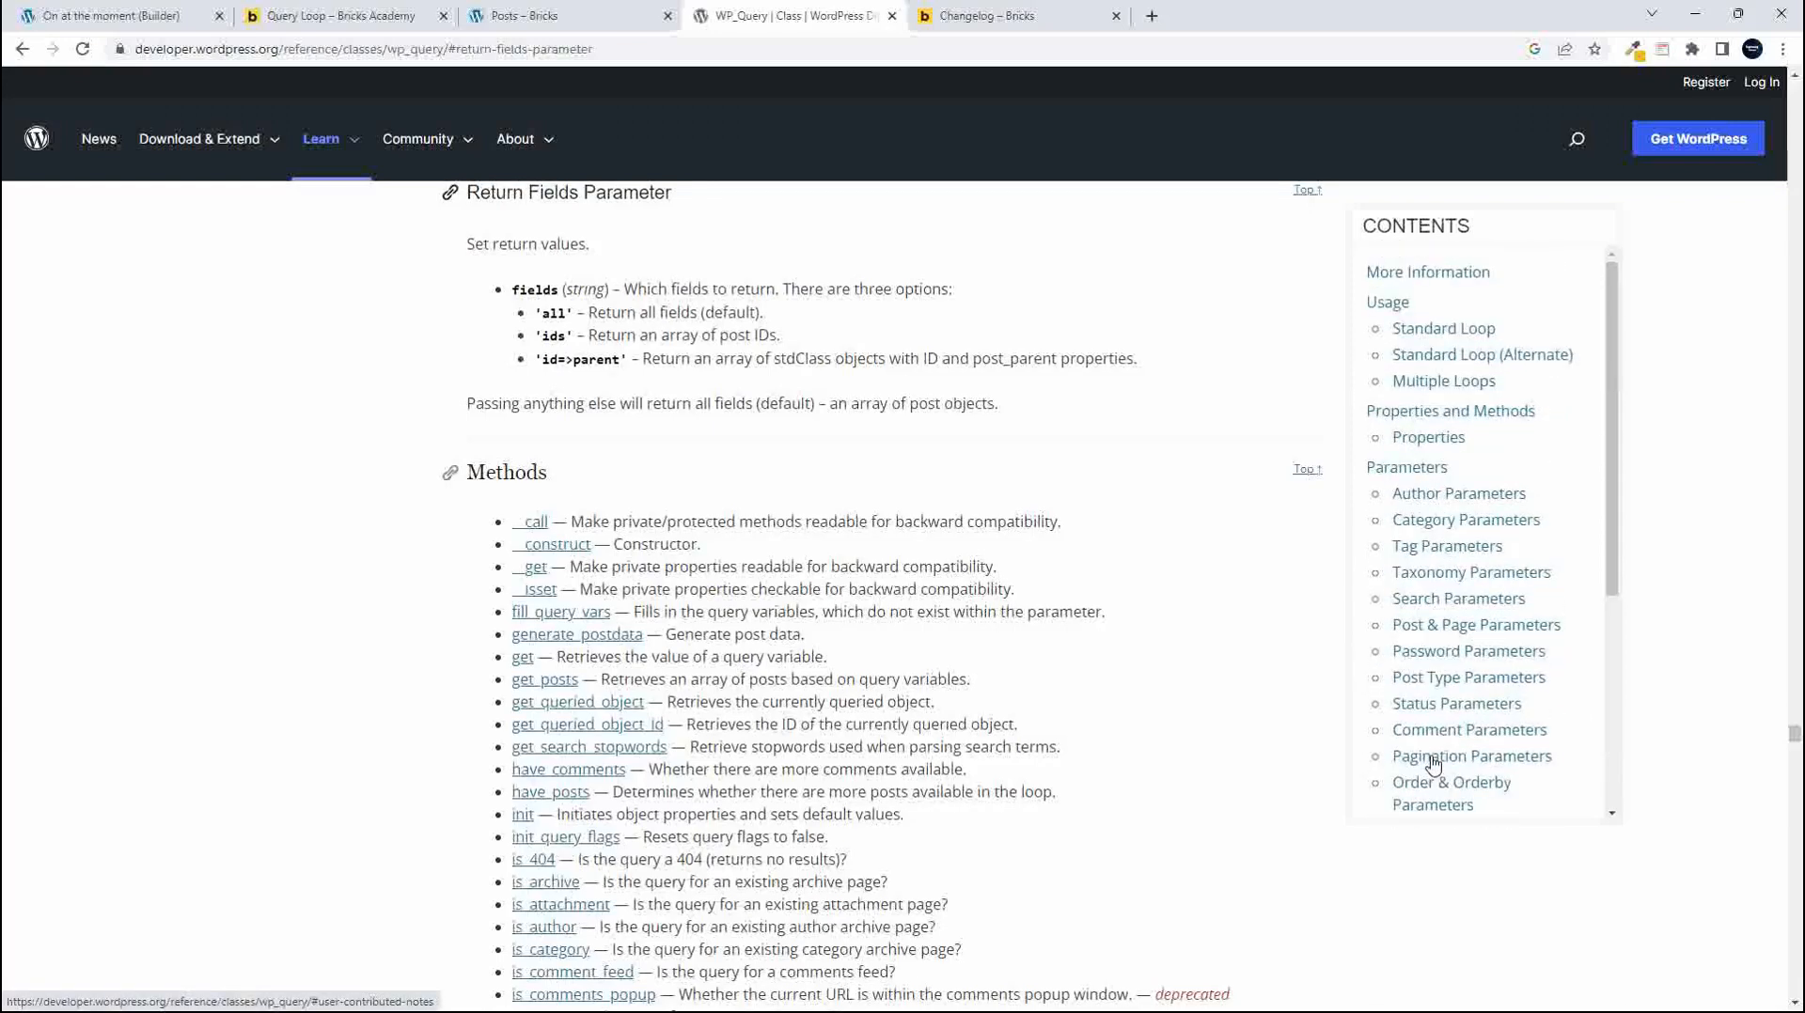
scroll(1432, 763, down, 3)
scroll(731, 767, up, 3)
scroll(730, 766, up, 8)
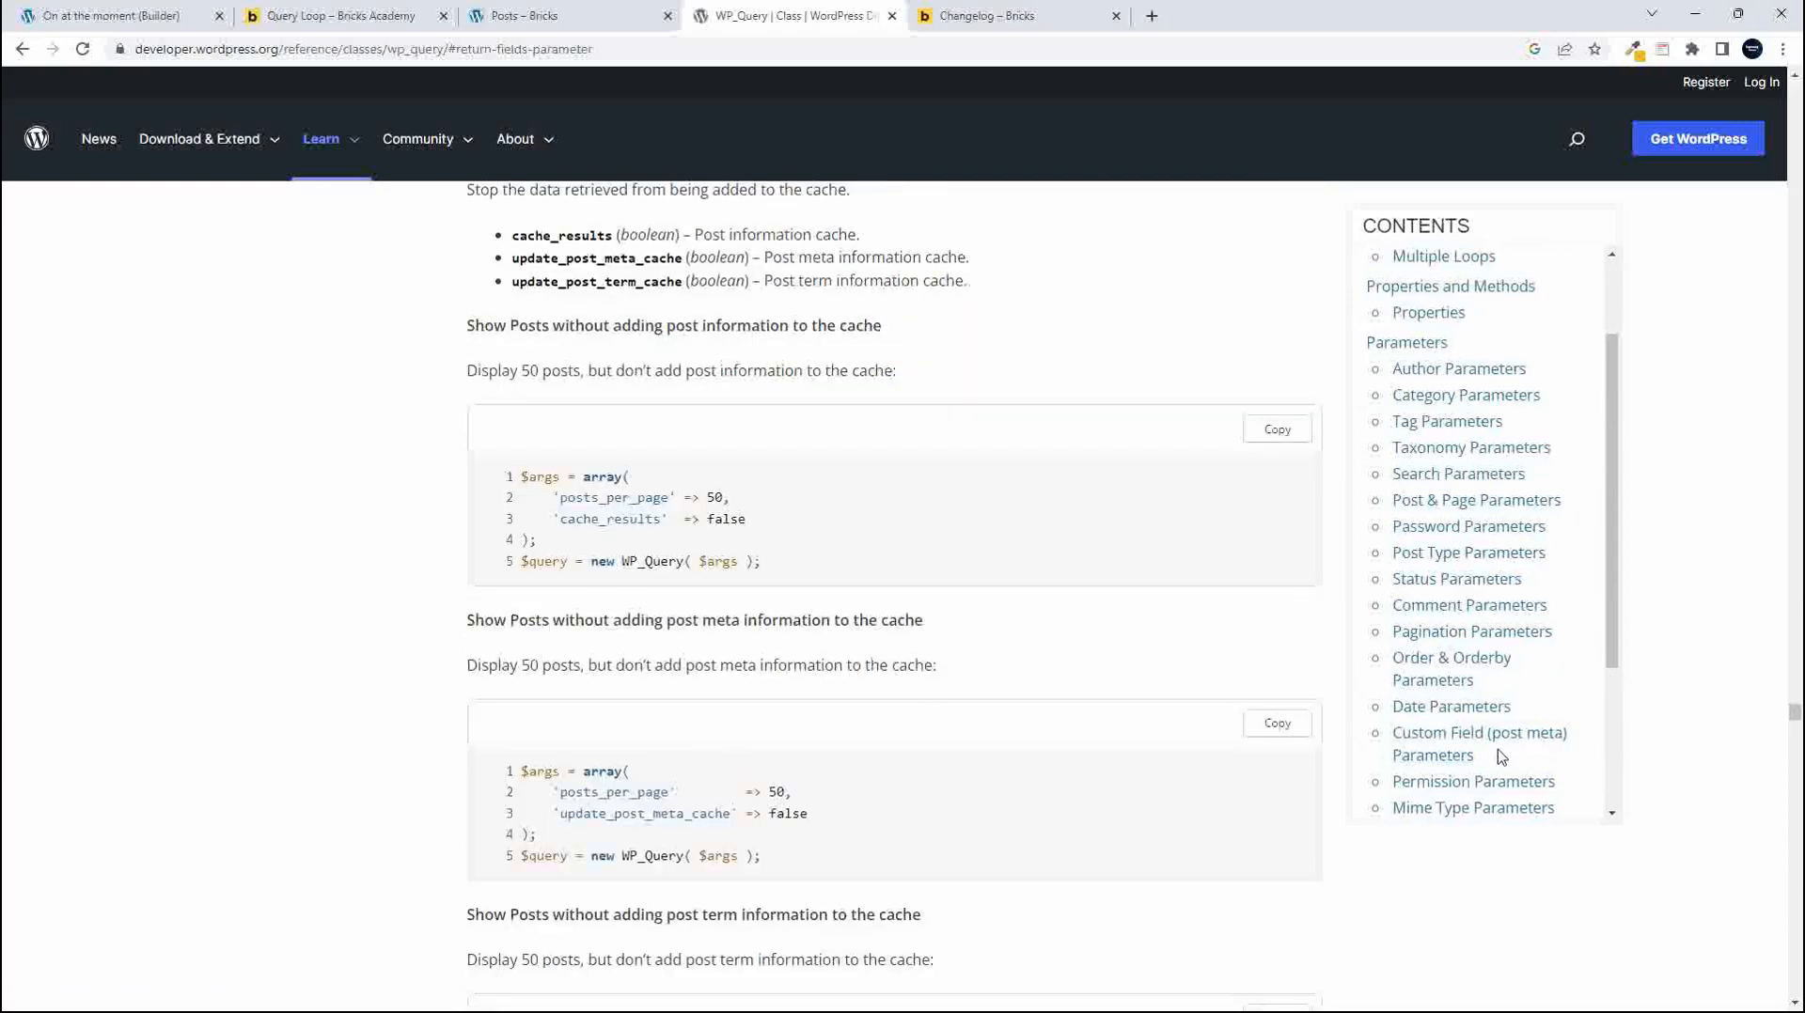
scroll(1494, 757, down, 3)
scroll(1433, 757, up, 3)
scroll(973, 705, up, 15)
scroll(977, 703, up, 15)
scroll(977, 697, up, 10)
drag(1794, 568, 1790, 112)
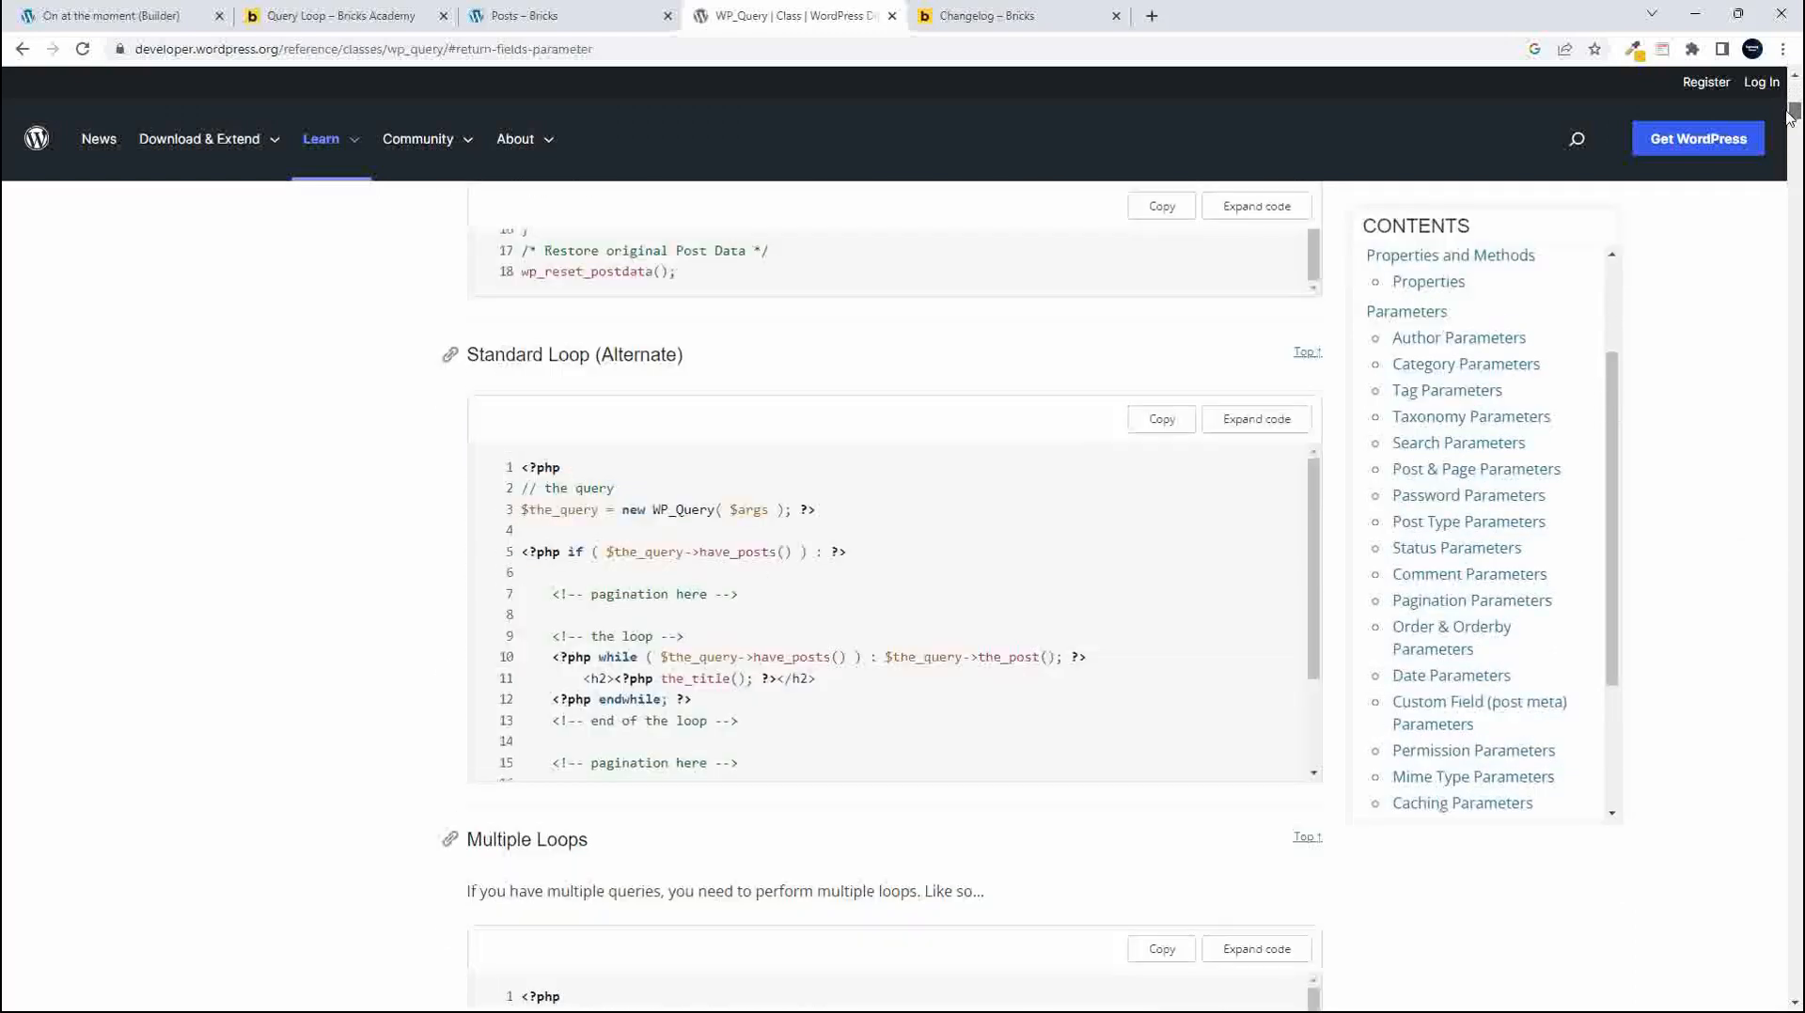
Switch to the Bricks builder and remove Media from the container query's post types
click(151, 17)
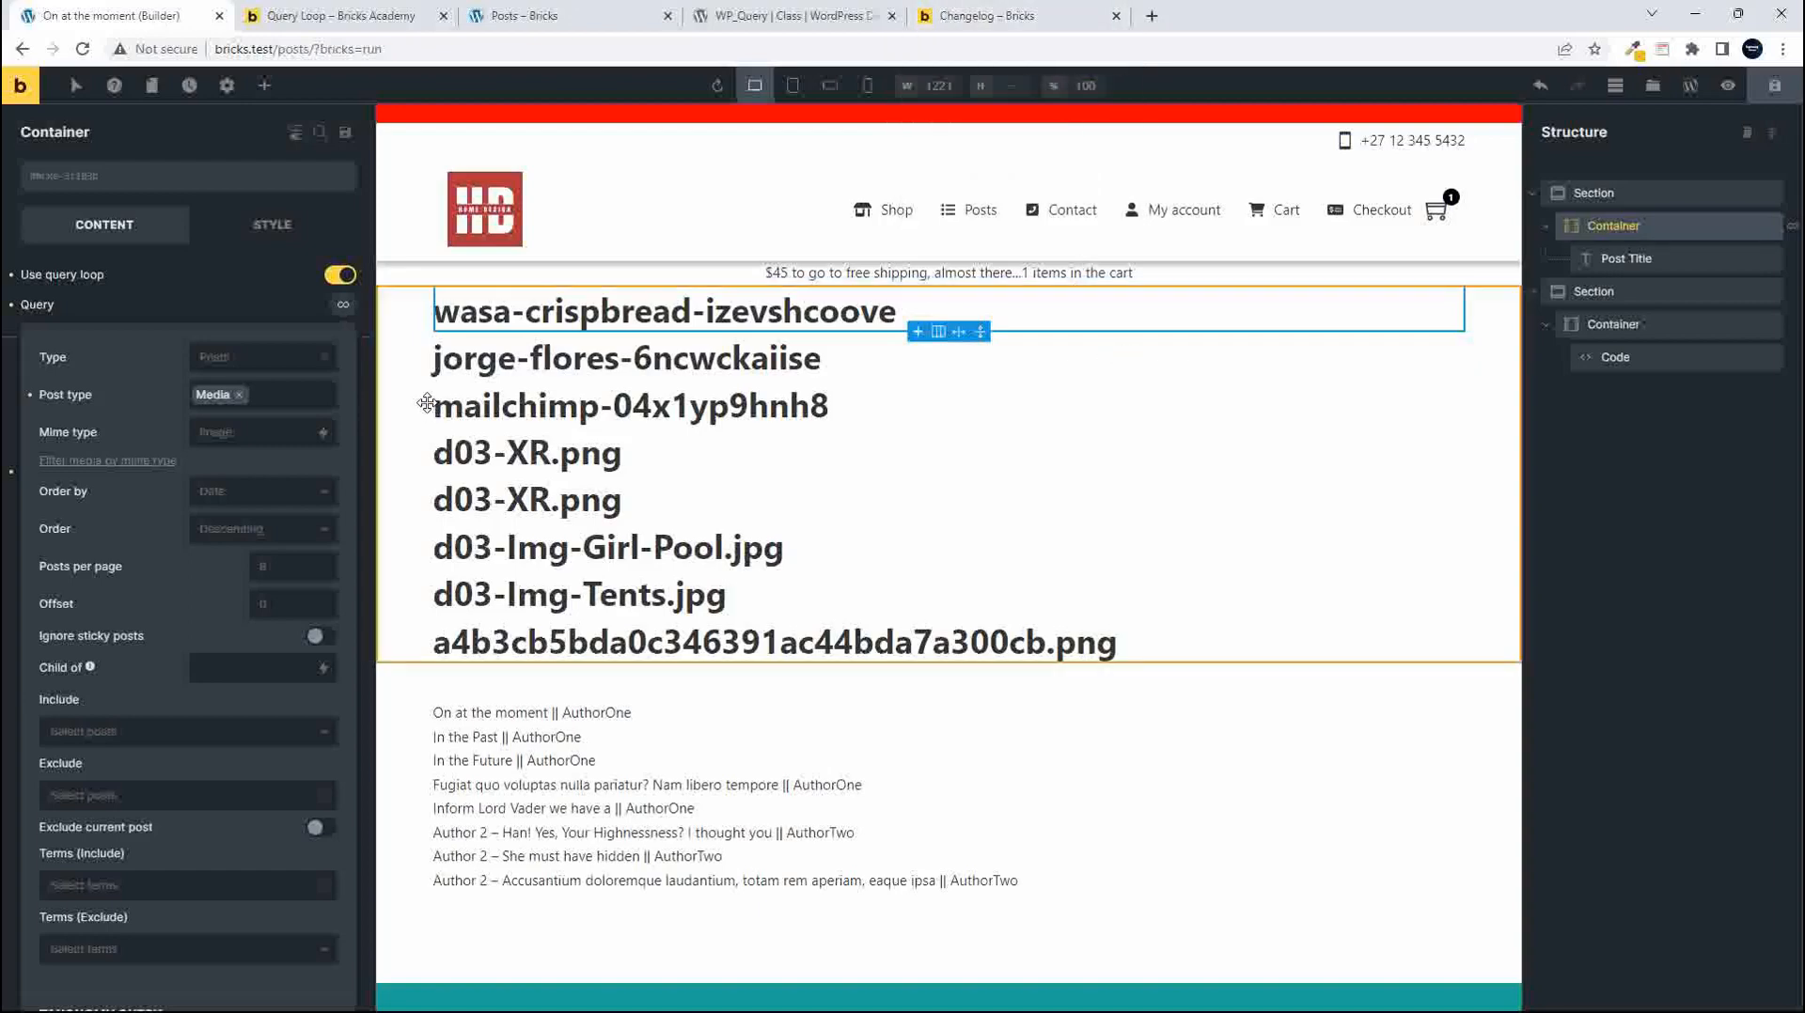
click(238, 395)
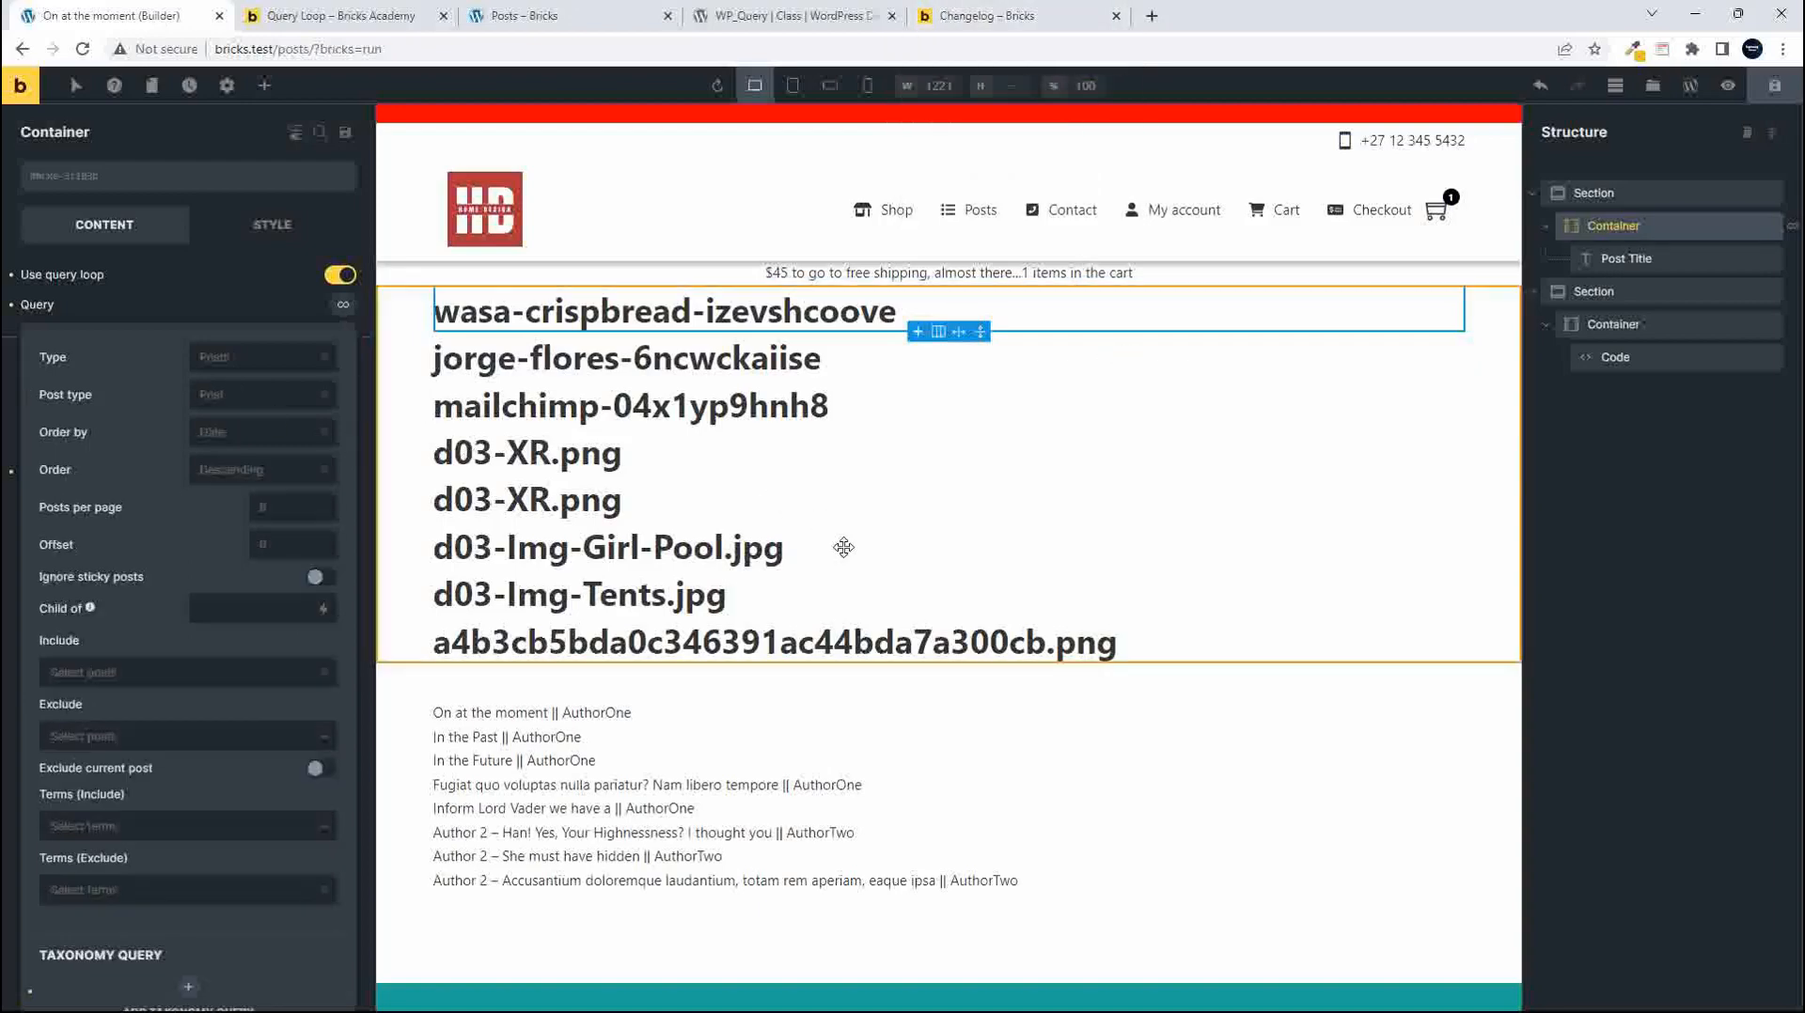